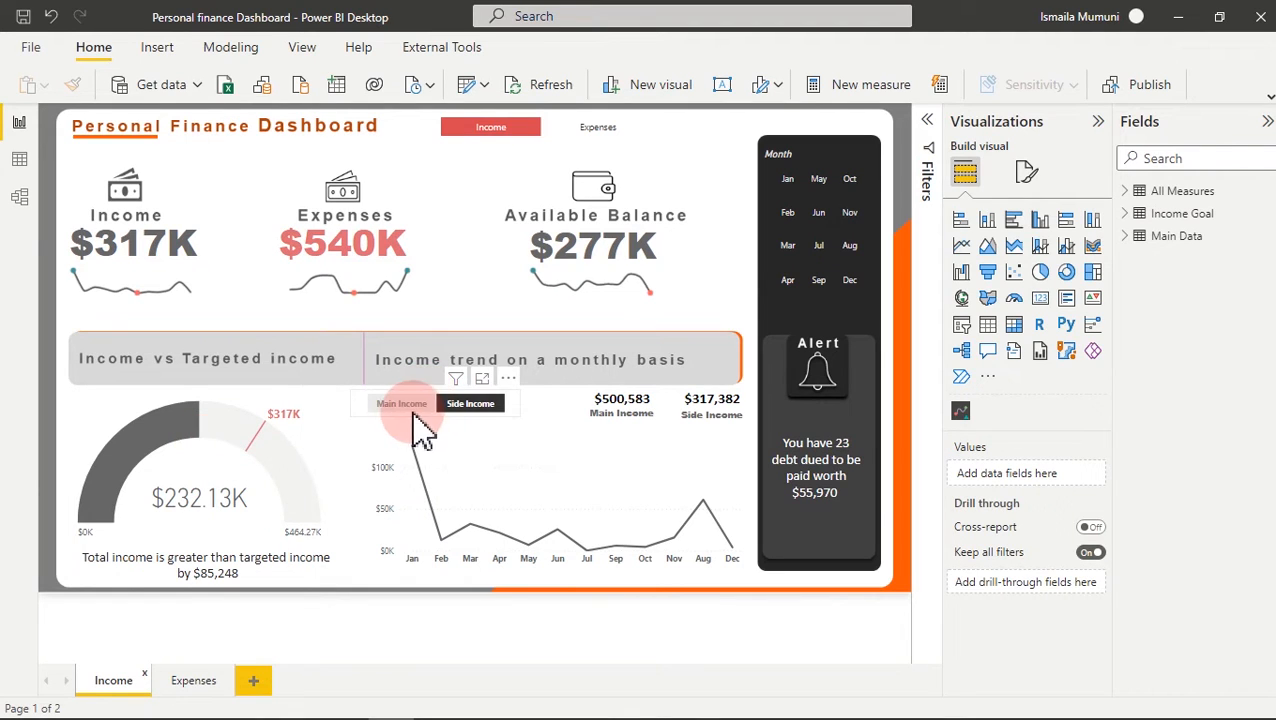
- Examine the debt alert card on the dashboard's Income page
{"action": "left_click", "coordinate": [815, 362]}
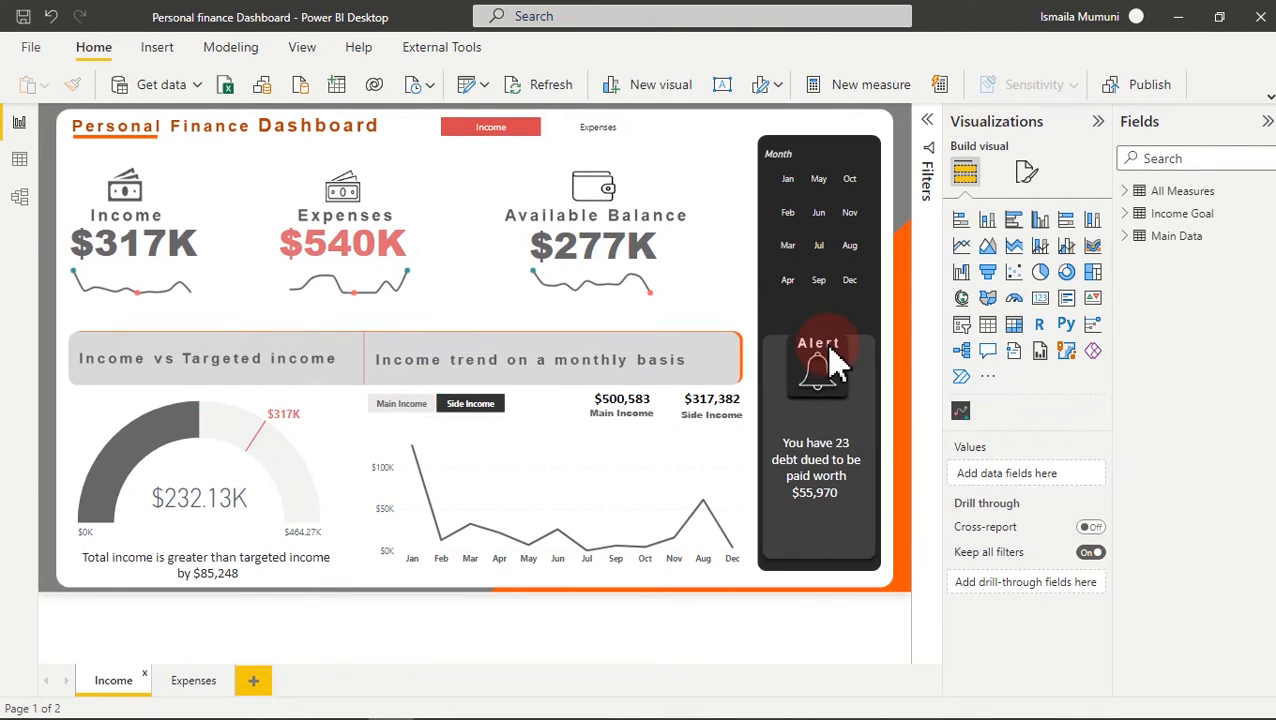
{"action": "left_click", "coordinate": [835, 480]}
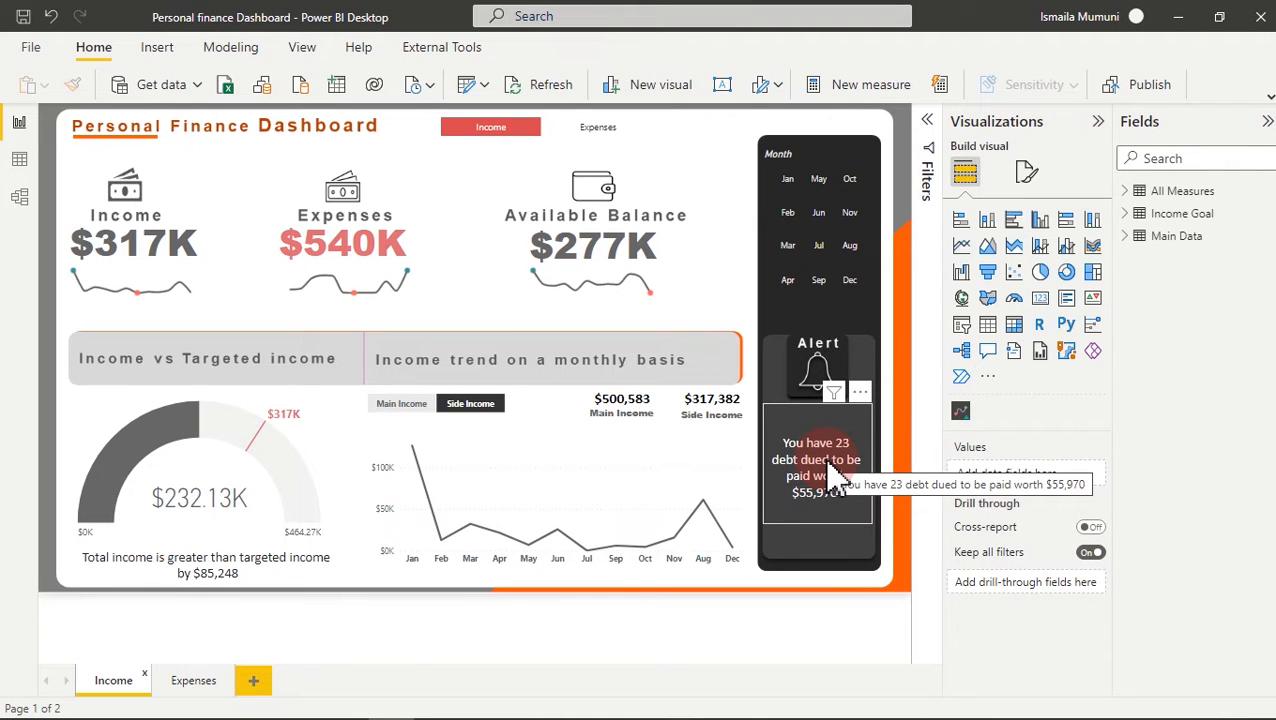
{"action": "left_click", "coordinate": [820, 372]}
{"action": "left_click", "coordinate": [826, 476]}
{"action": "left_click", "coordinate": [537, 86]}
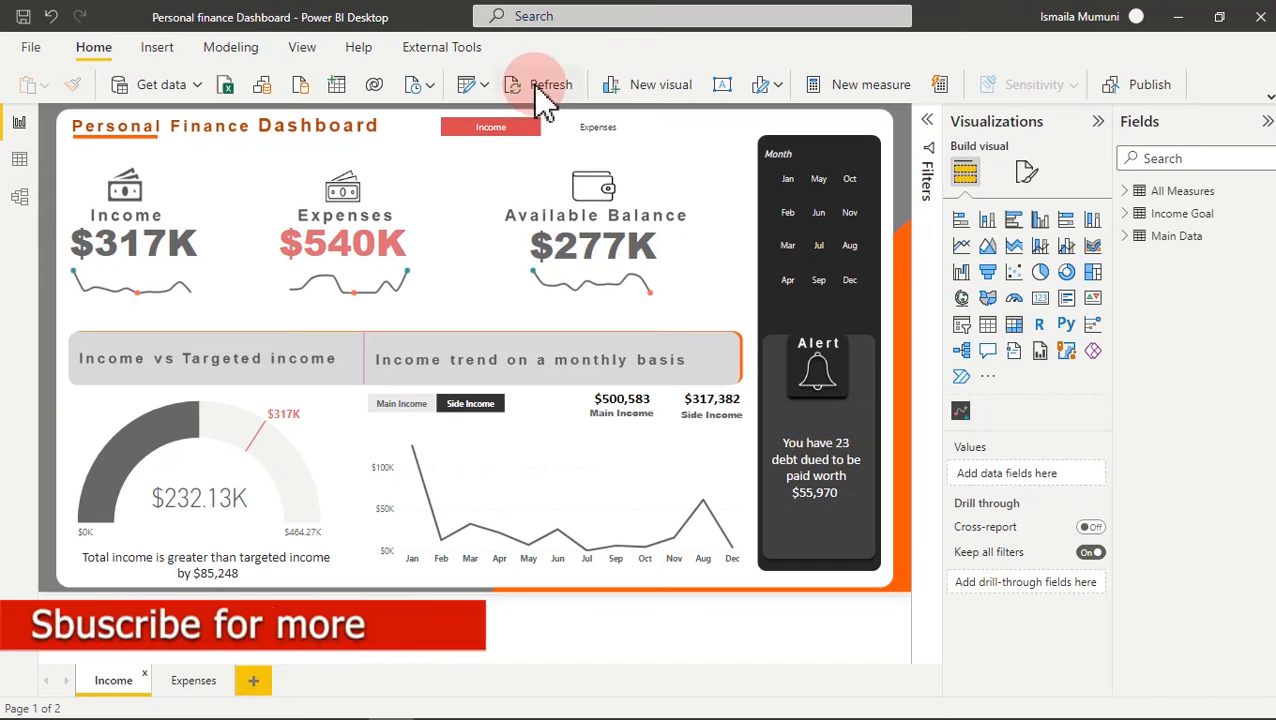
- Open the Expenses page and view its visuals filtered by the Housing category, followed by Transportation
{"action": "left_click", "coordinate": [195, 683]}
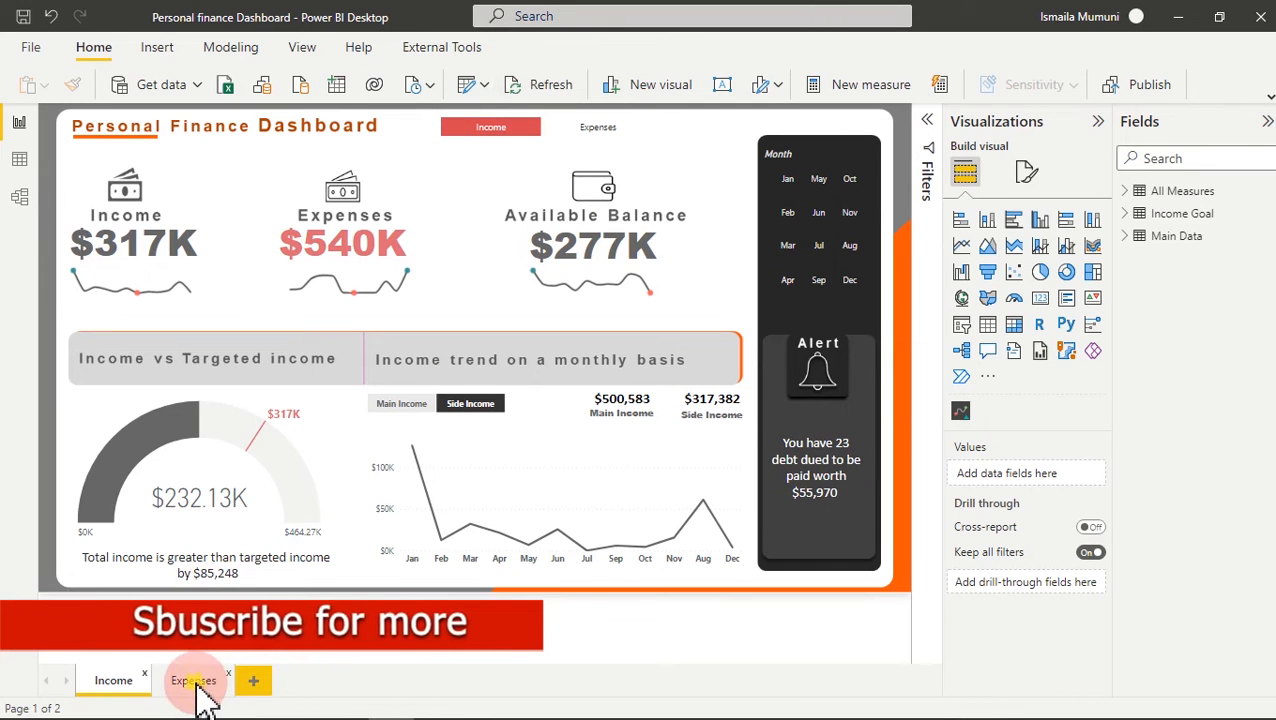
{"action": "left_click", "coordinate": [592, 130]}
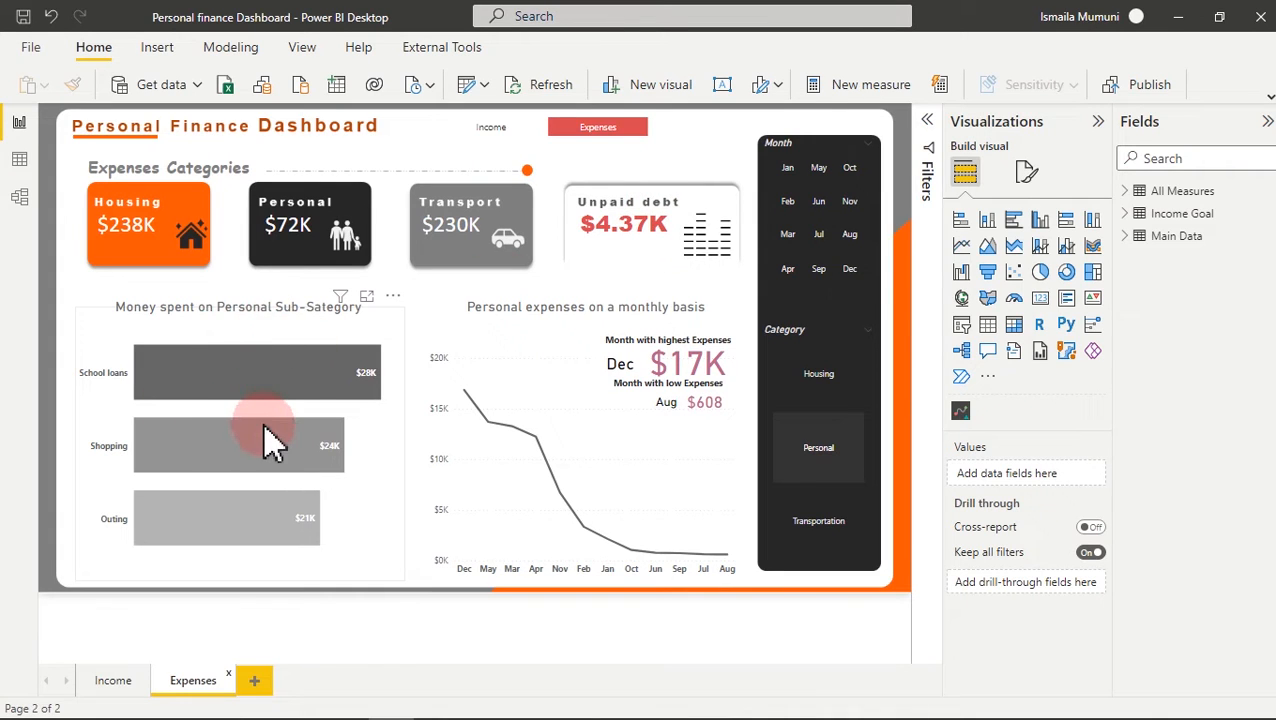
{"action": "left_click", "coordinate": [832, 395]}
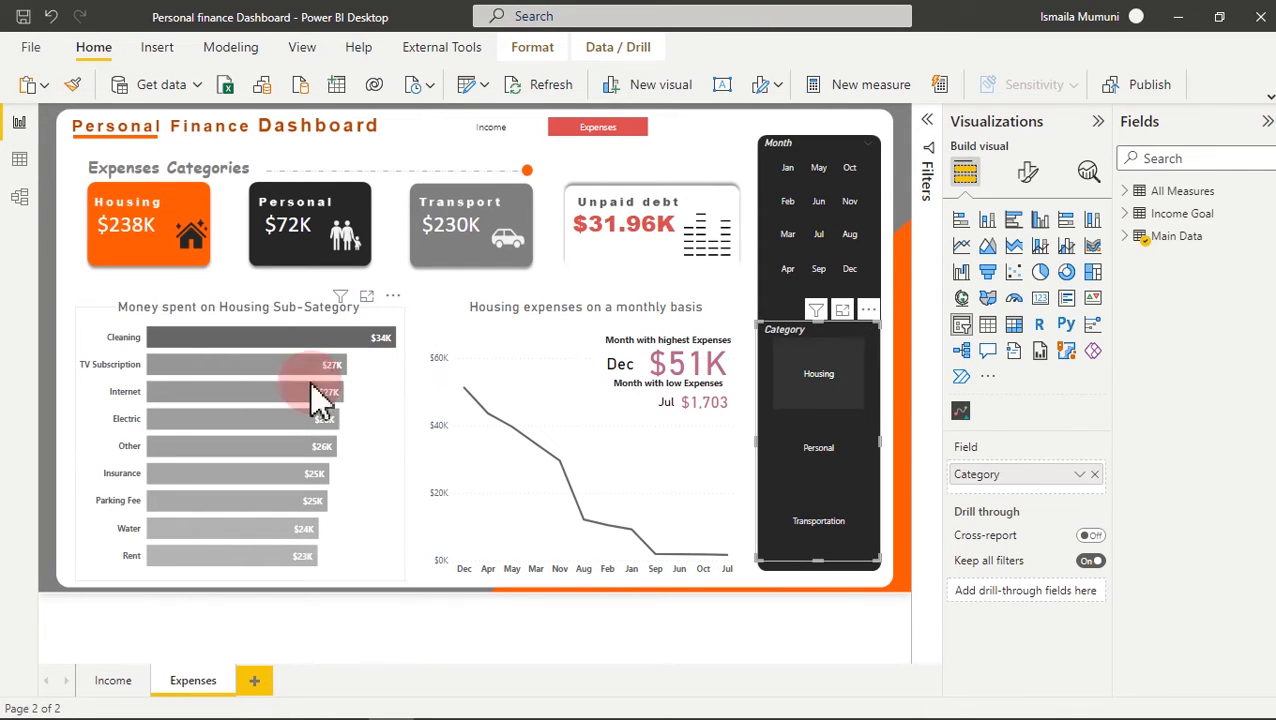
{"action": "left_click", "coordinate": [843, 538]}
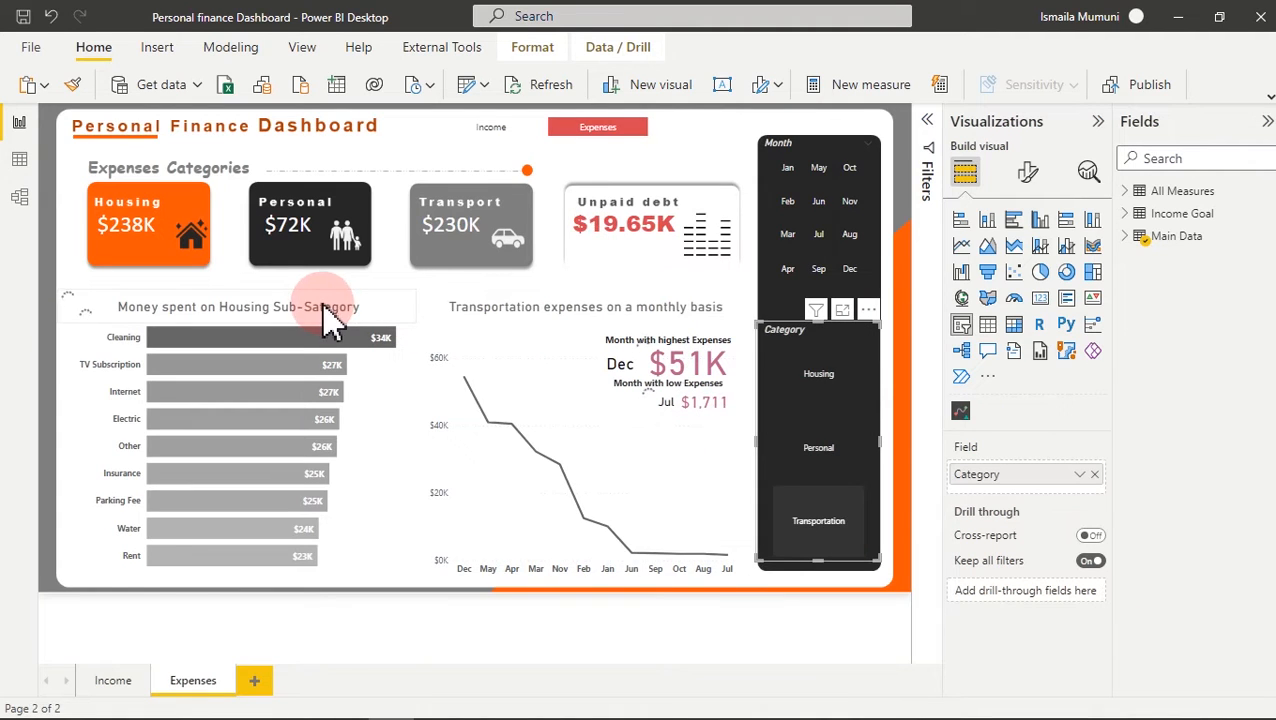
{"action": "left_click", "coordinate": [820, 236]}
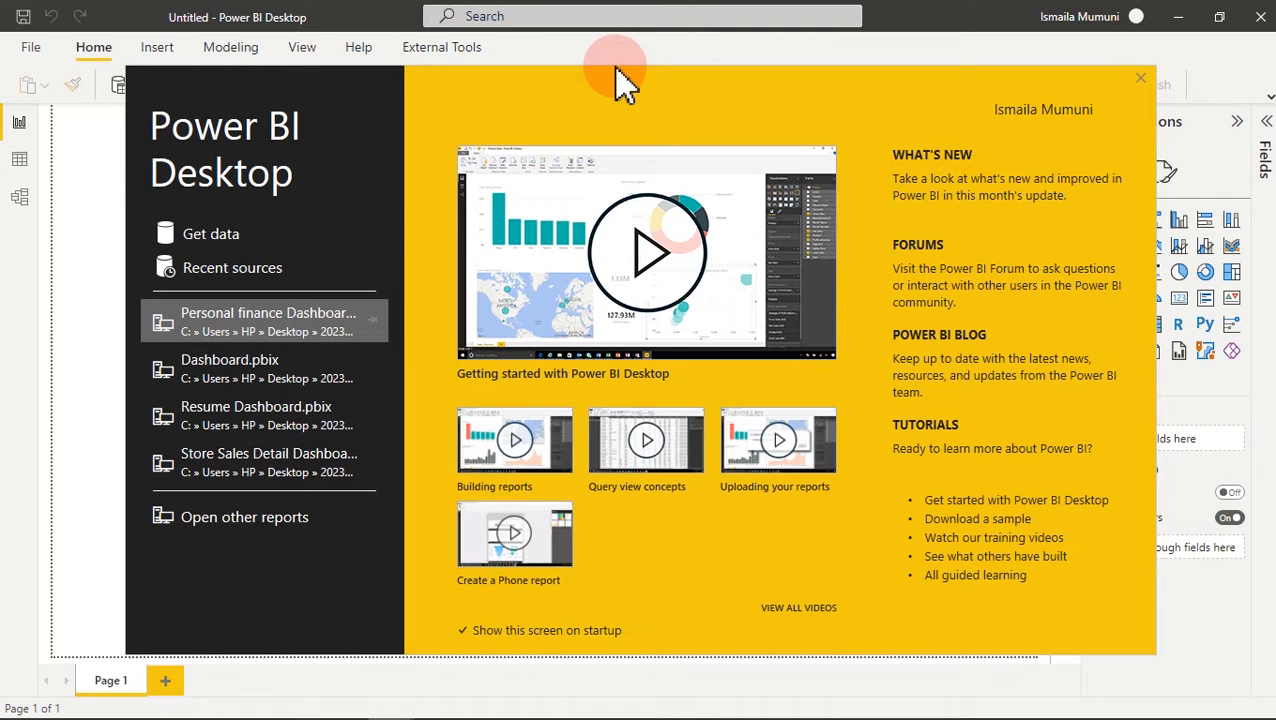
- Connect the new report to the Excel workbook Dataset in the Personal Finance Dashboard folder
{"action": "left_click", "coordinate": [212, 236]}
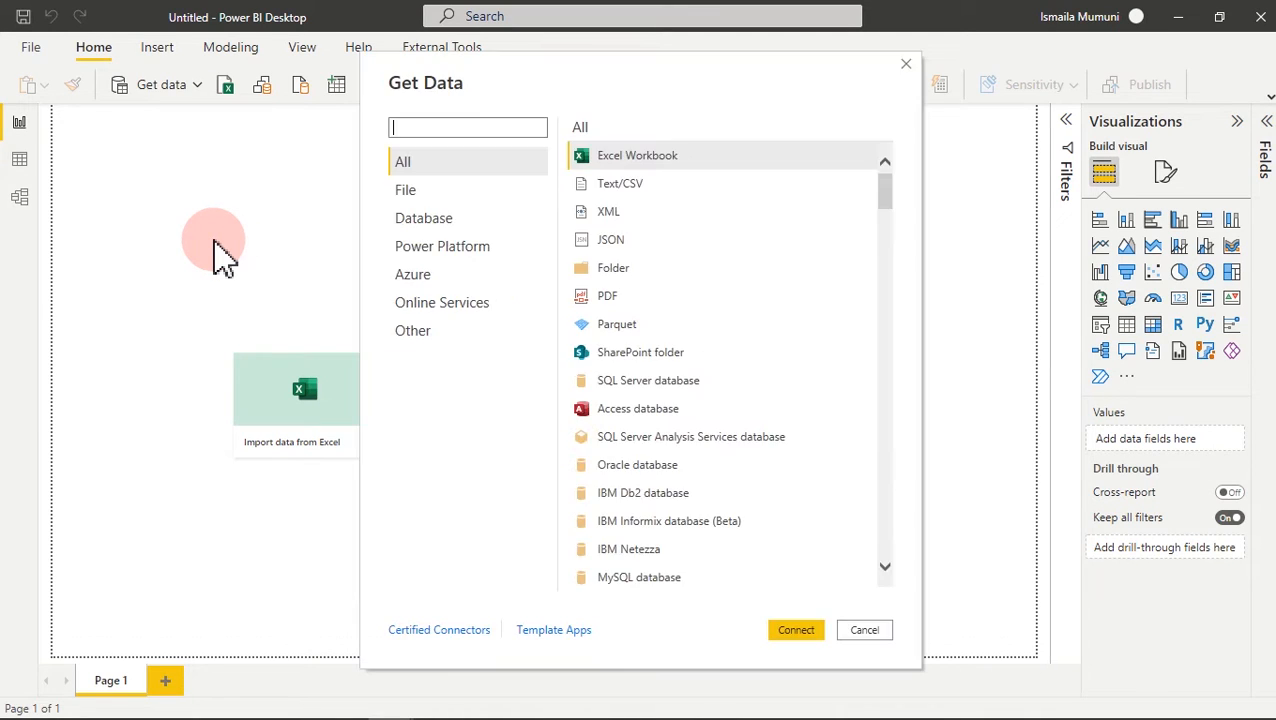
{"action": "left_click_drag", "start_coordinate": [886, 192], "coordinate": [897, 165]}
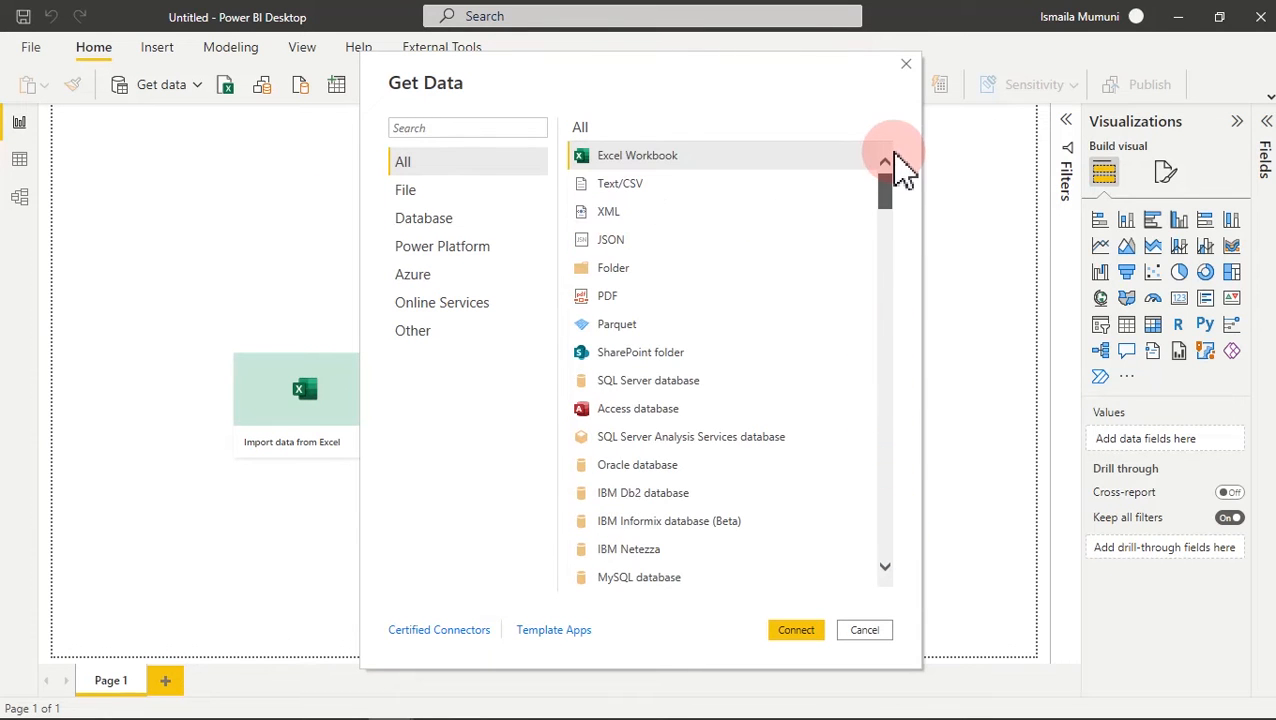
{"action": "left_click", "coordinate": [642, 158]}
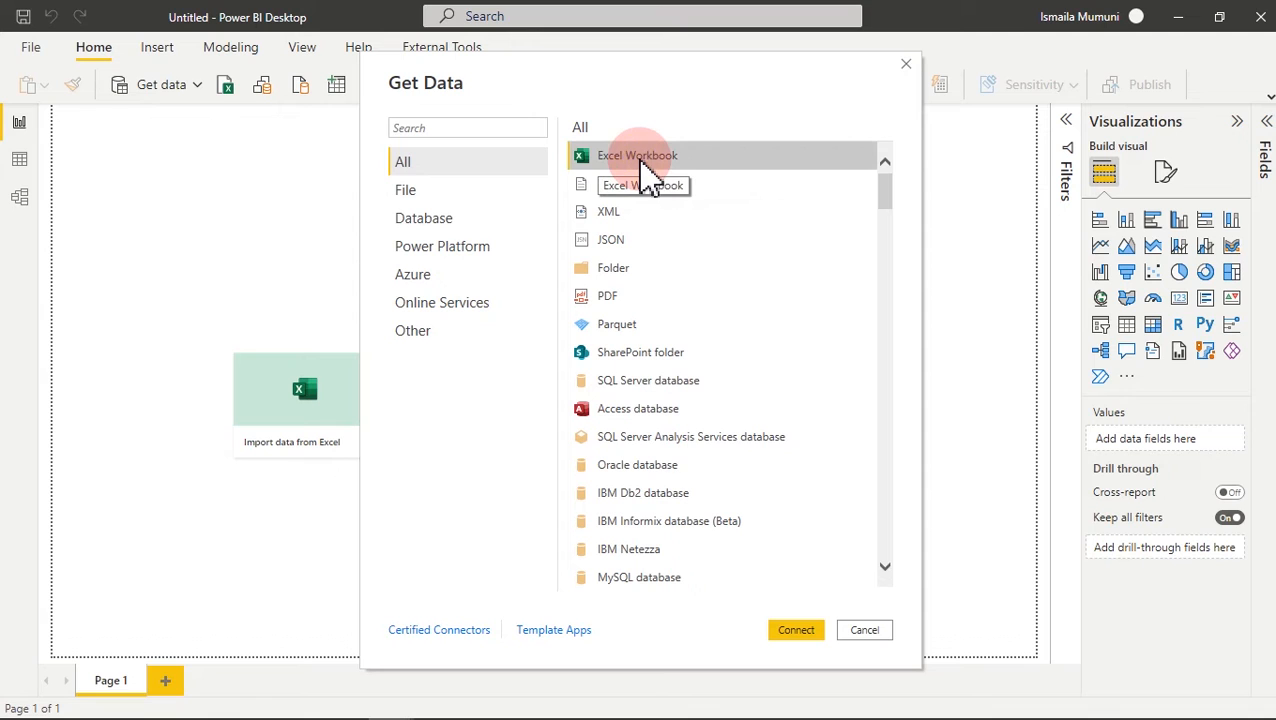
{"action": "left_click", "coordinate": [792, 624]}
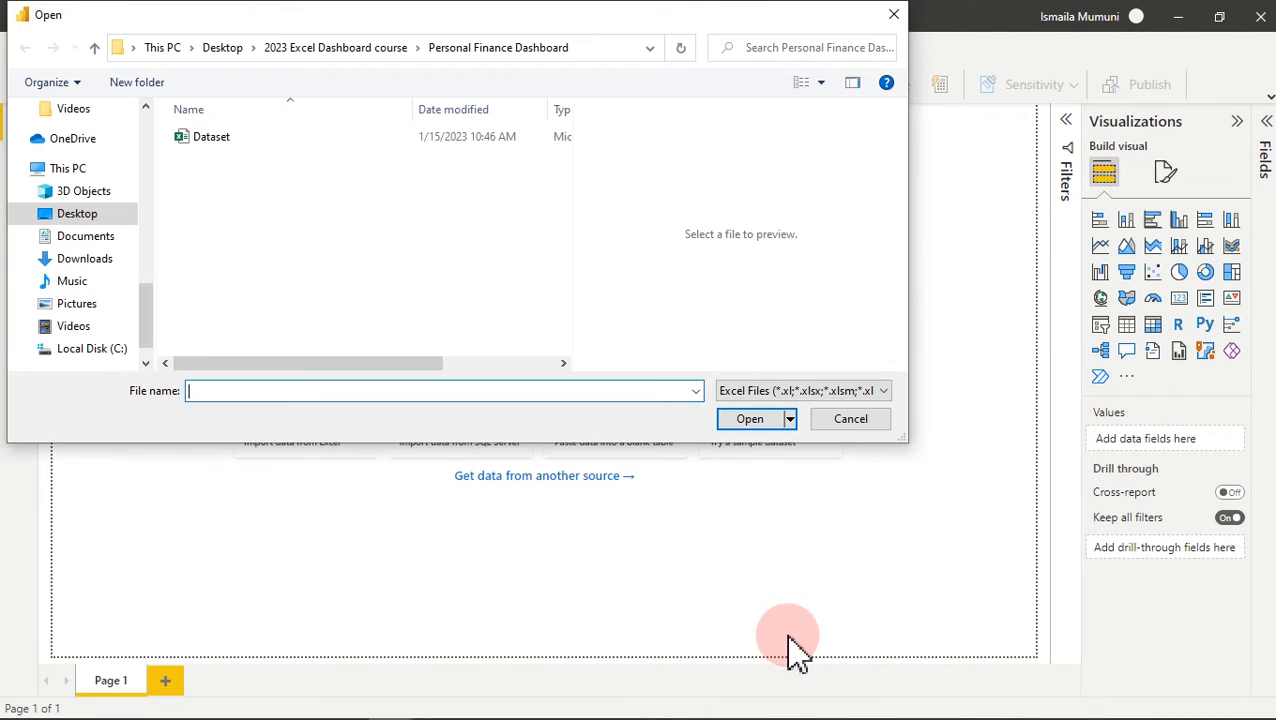
{"action": "left_click", "coordinate": [220, 140]}
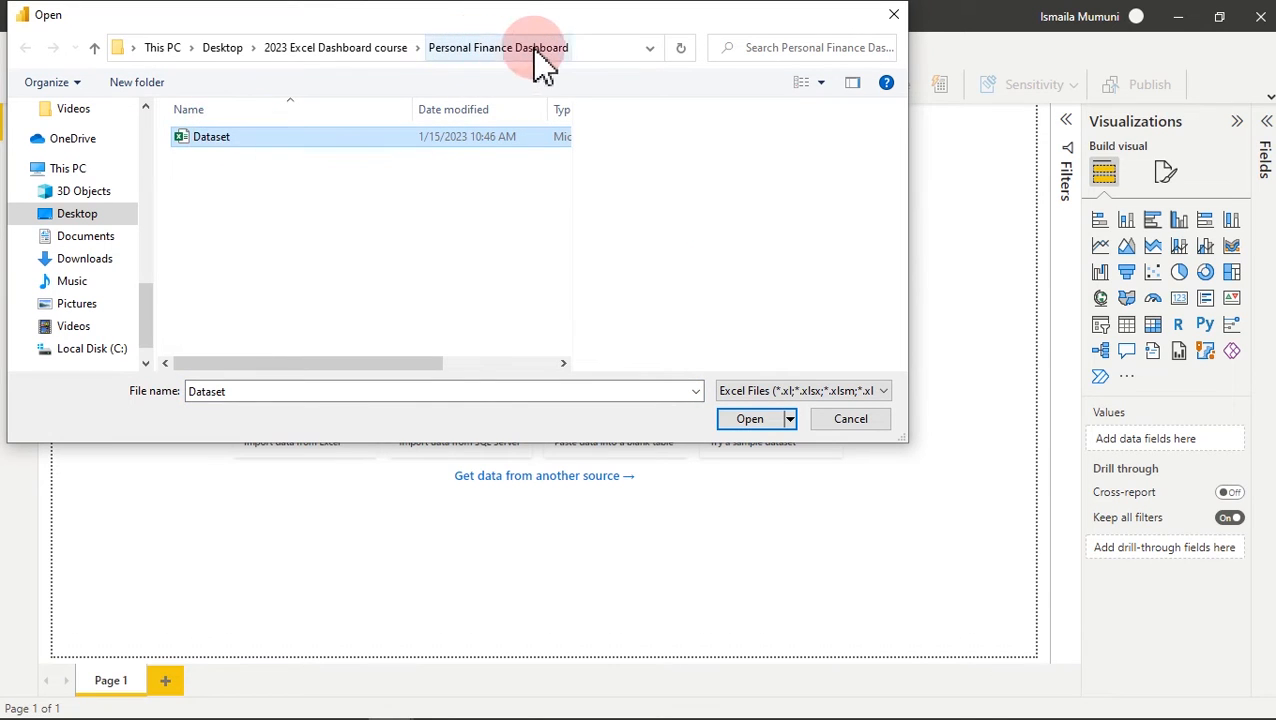
{"action": "left_click", "coordinate": [750, 420]}
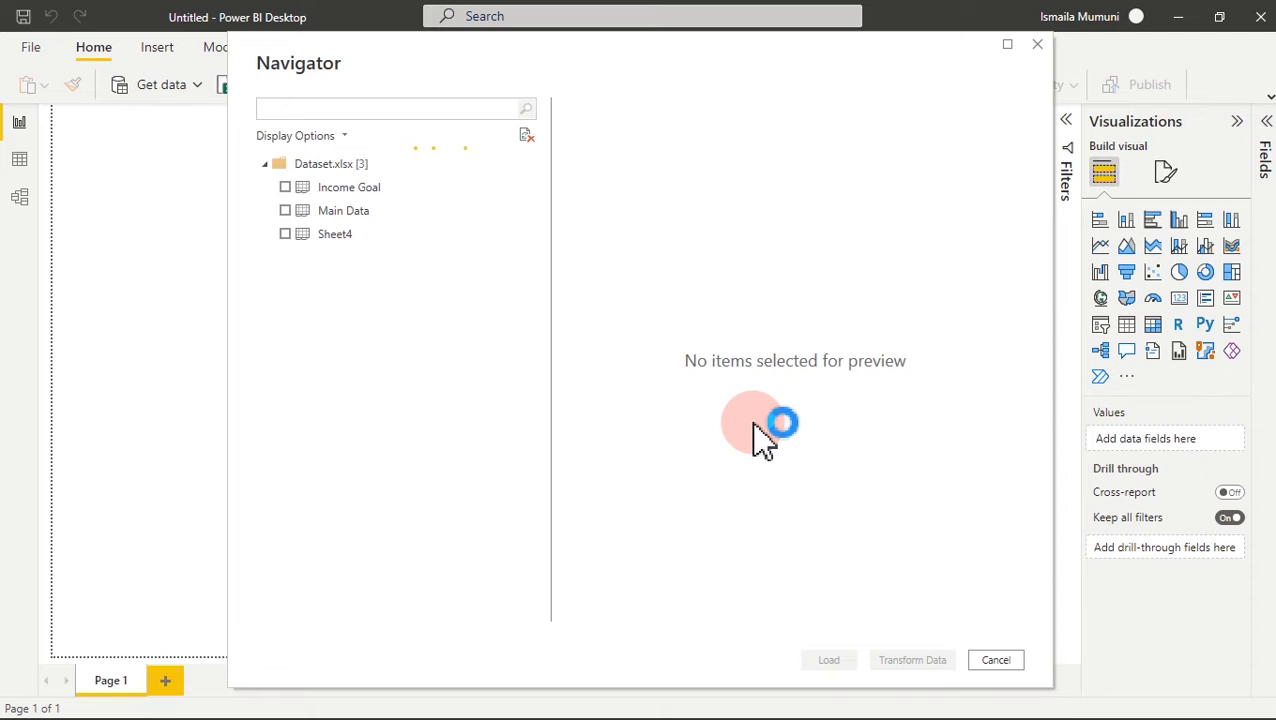
- Select the Income Goal and Main Data sheets, open them for transformation, and dismiss the notice about the preview's age
{"action": "left_click", "coordinate": [352, 188]}
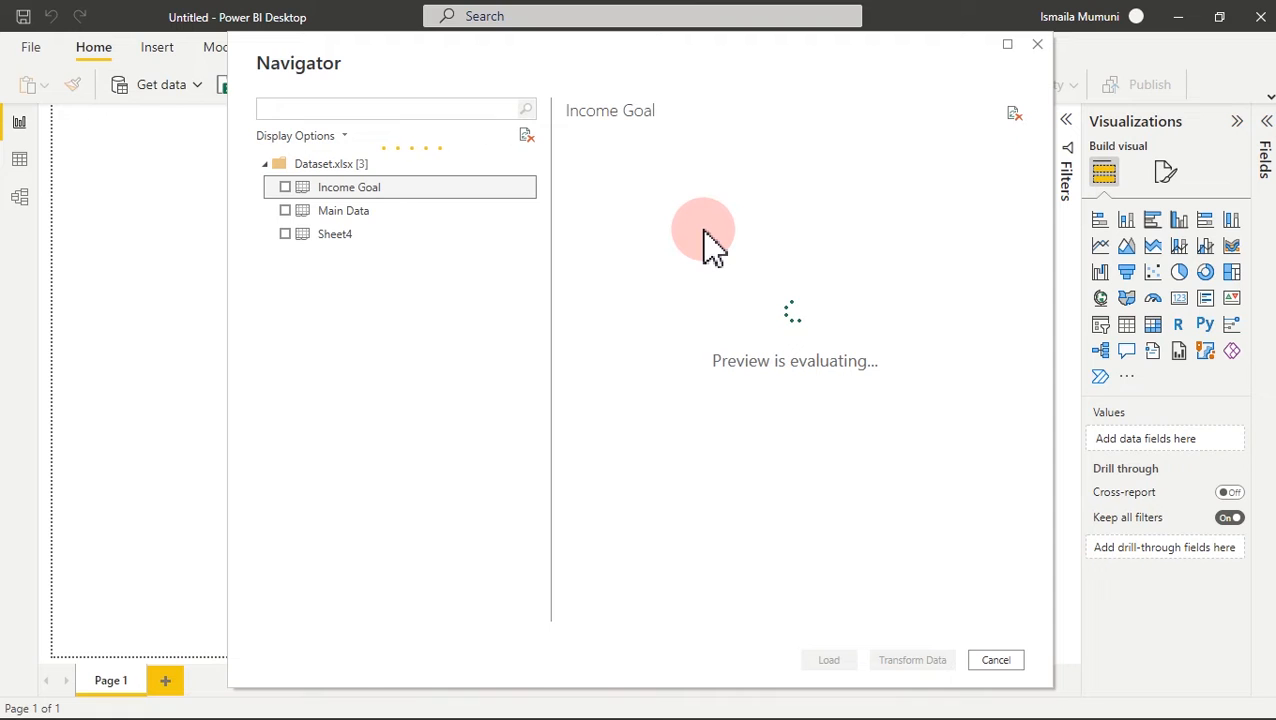
{"action": "left_click", "coordinate": [362, 212]}
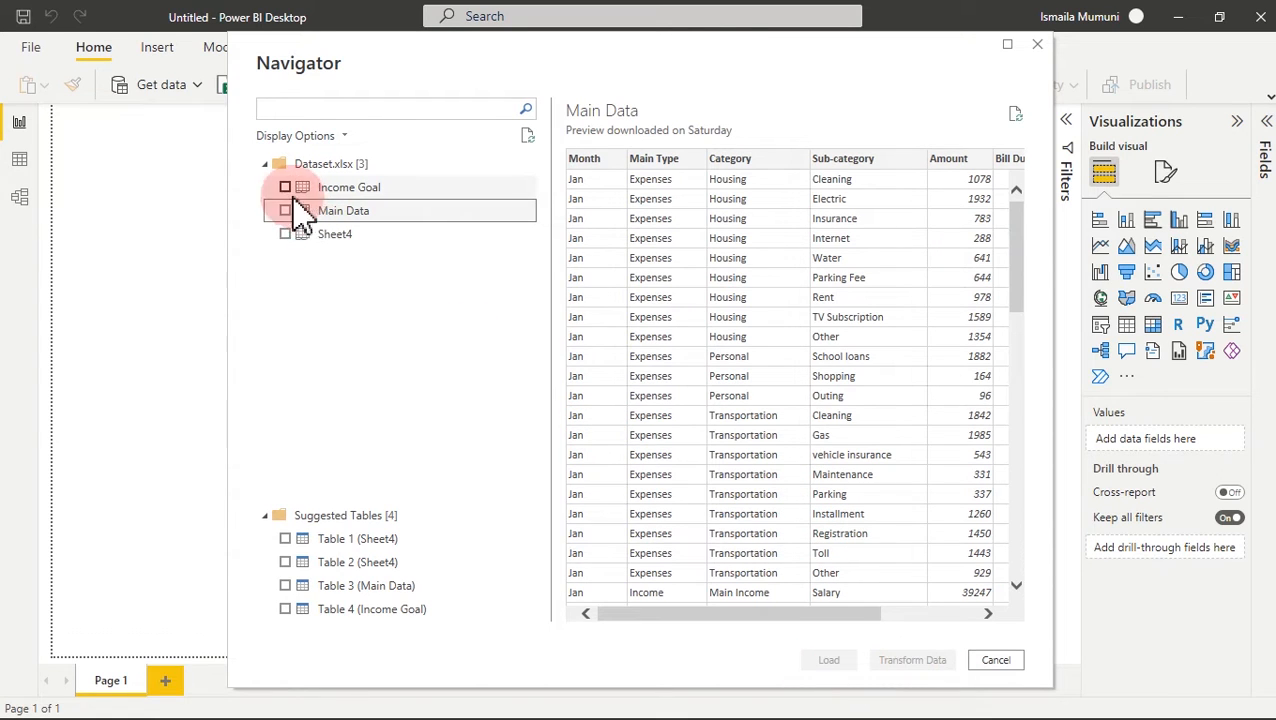
{"action": "left_click", "coordinate": [285, 188]}
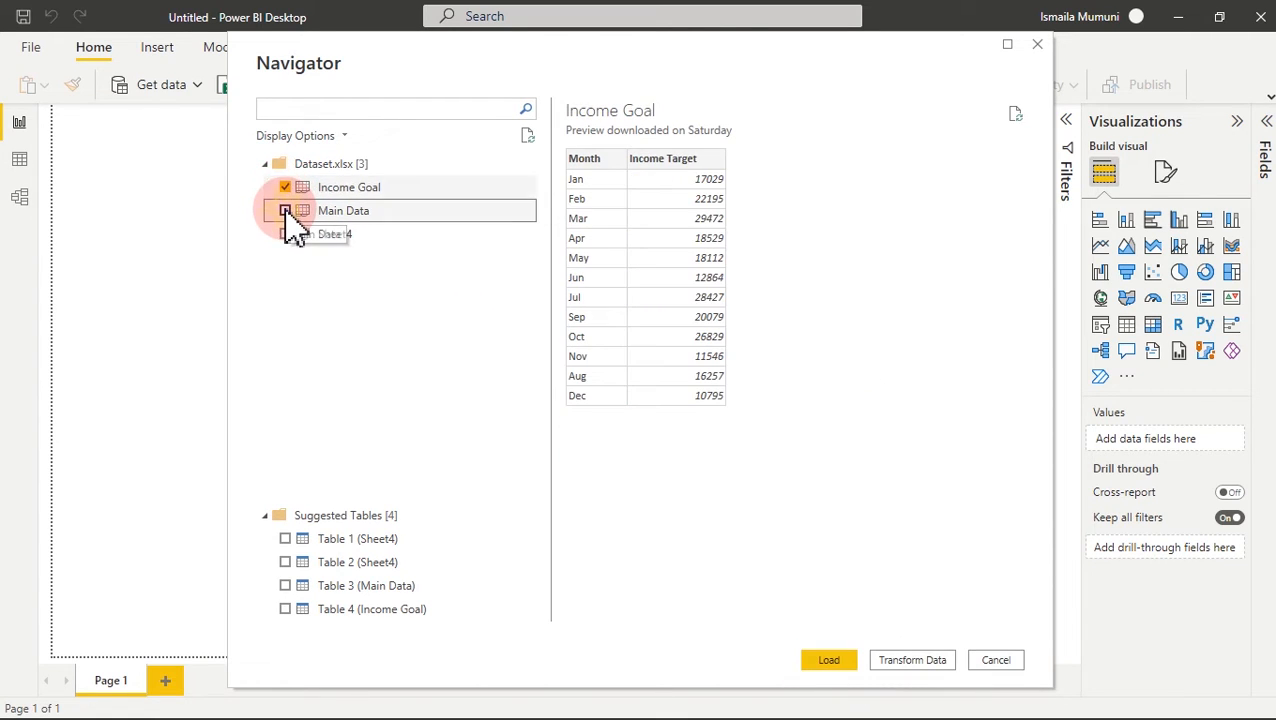
{"action": "left_click", "coordinate": [285, 211]}
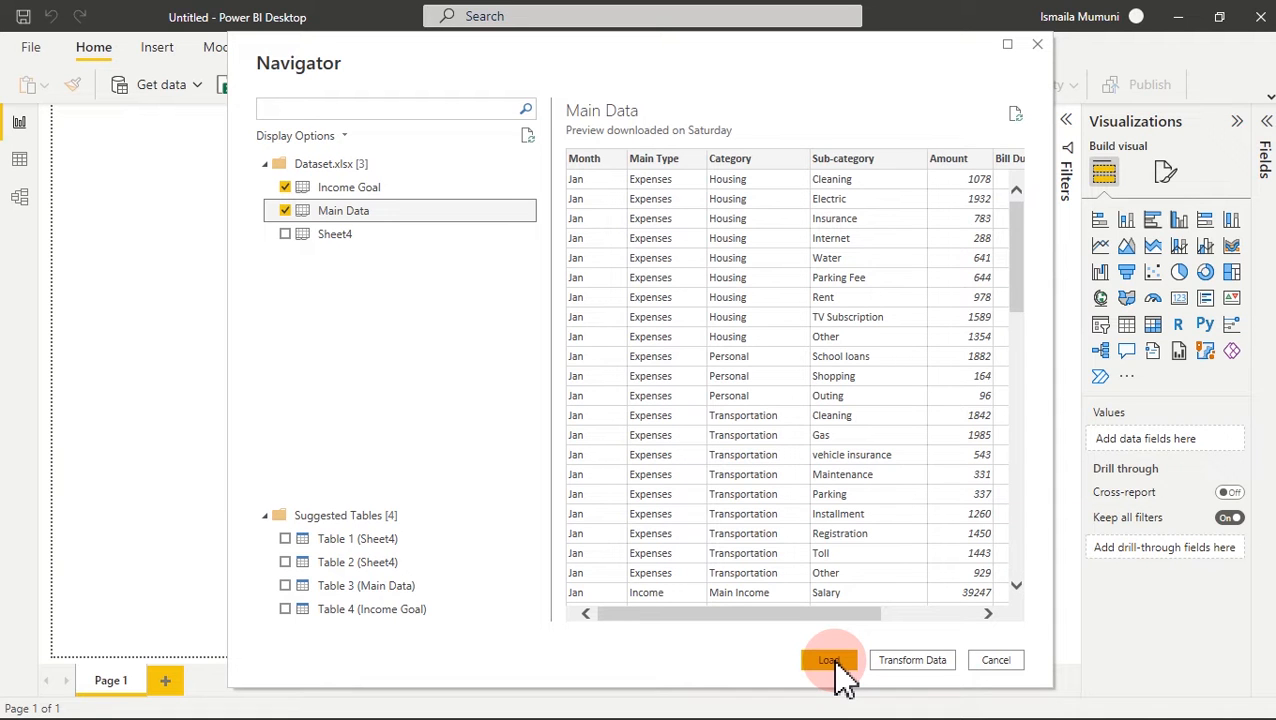
{"action": "left_click", "coordinate": [912, 666]}
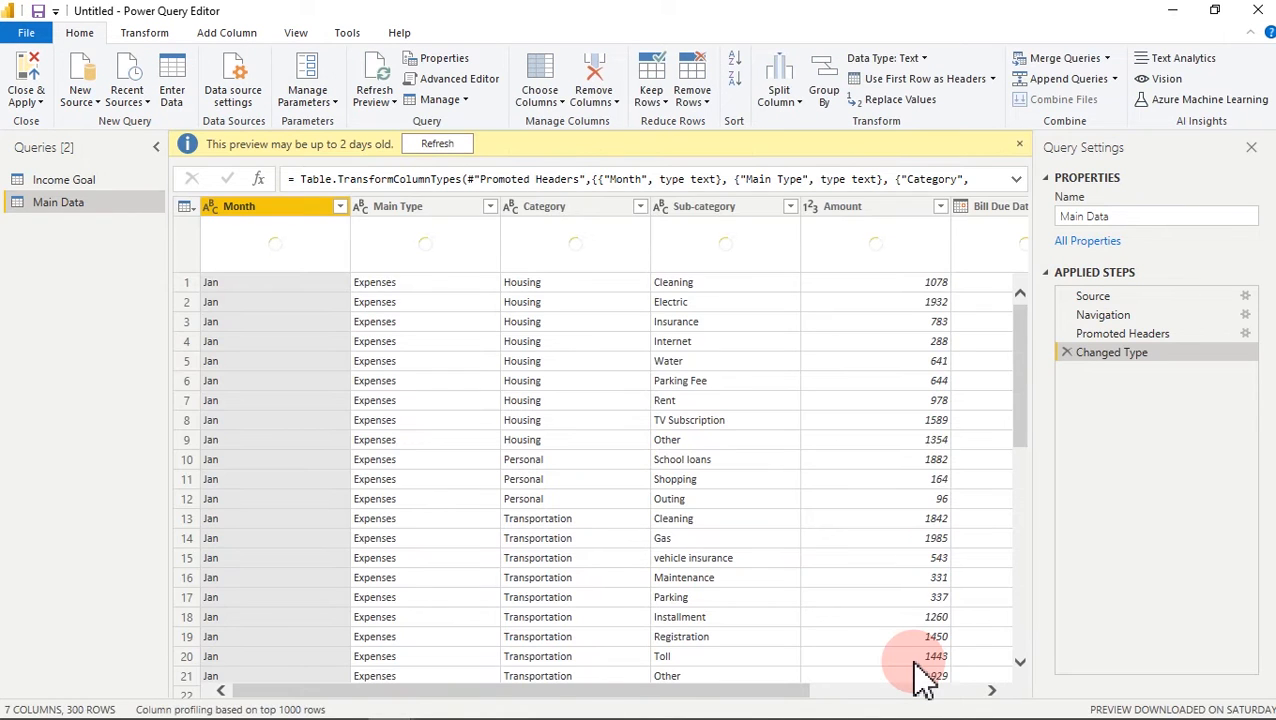
{"action": "left_click", "coordinate": [1019, 144]}
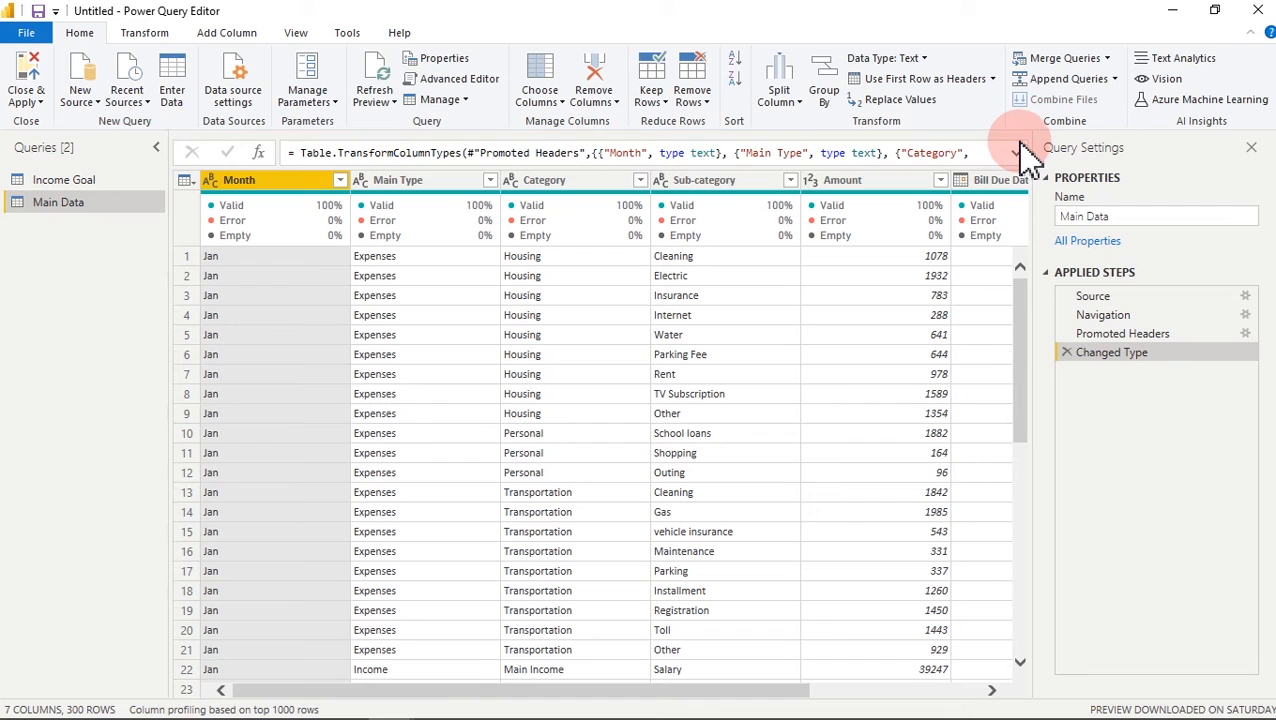
- Turn off the column quality display in the Main Data preview
{"action": "left_click", "coordinate": [302, 36]}
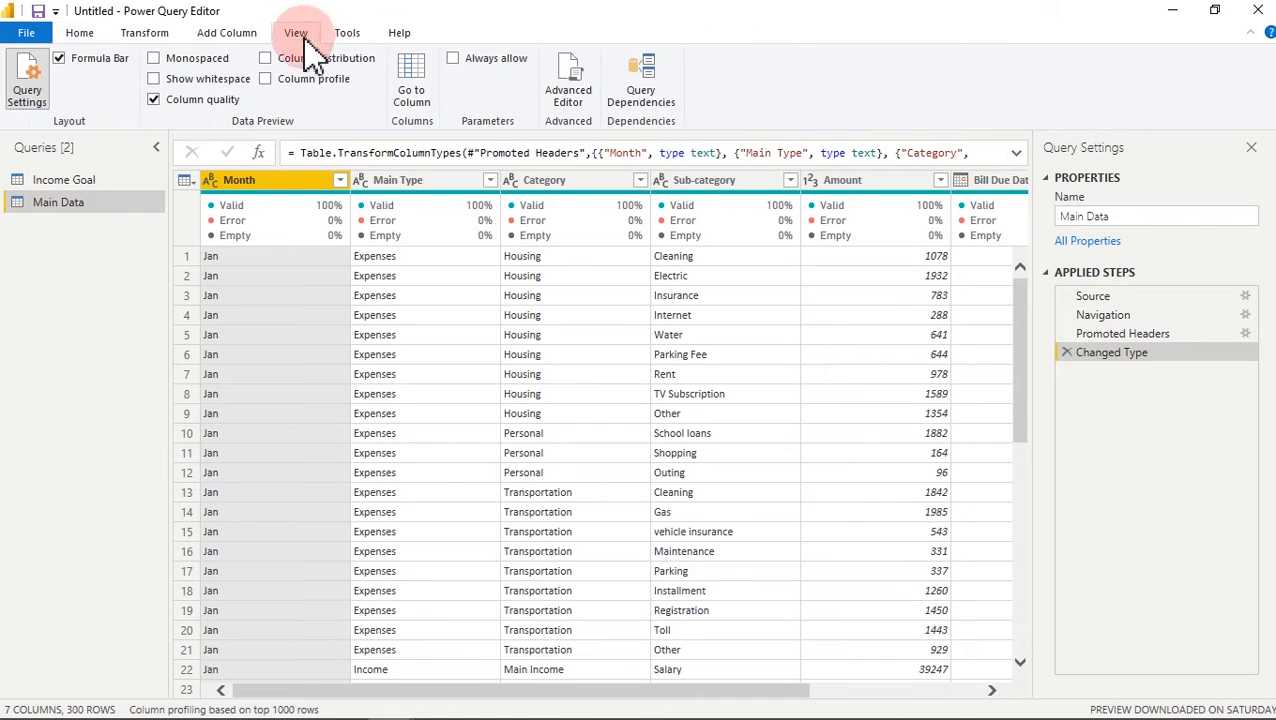
{"action": "left_click", "coordinate": [226, 102]}
{"action": "left_click", "coordinate": [346, 284]}
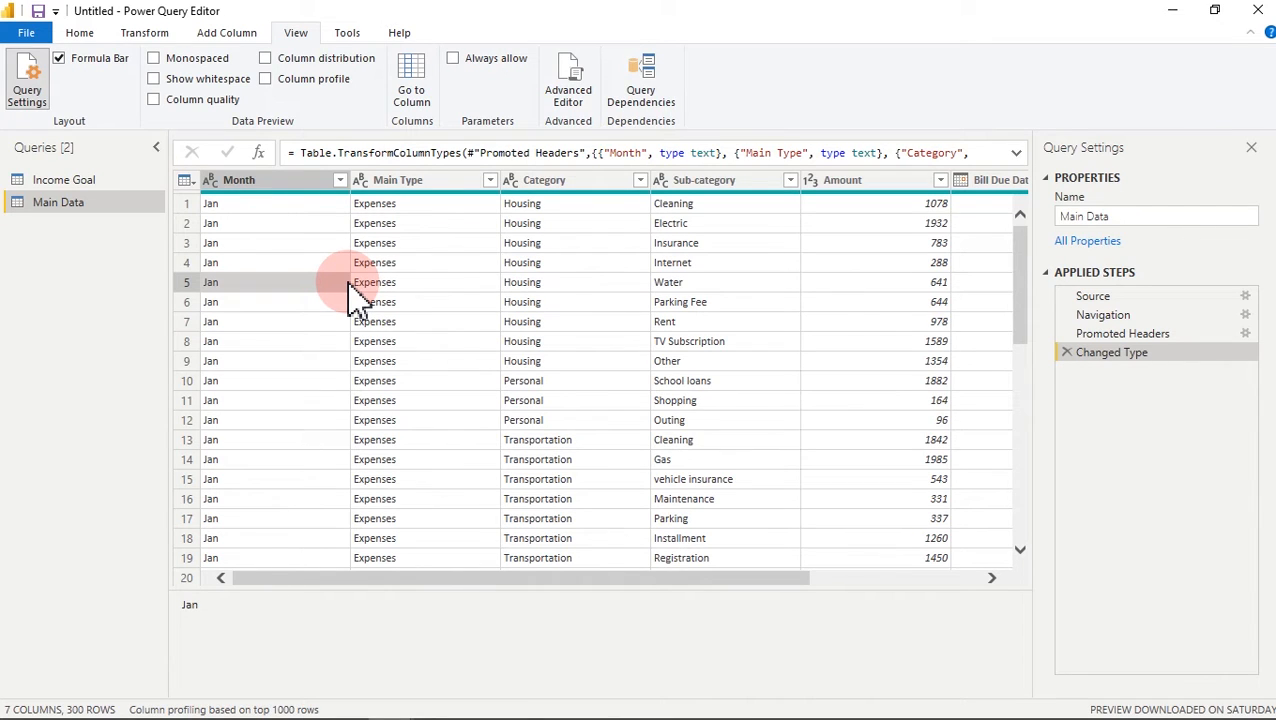
- Turn on the column quality display for the Main Data query
{"action": "left_click", "coordinate": [84, 34]}
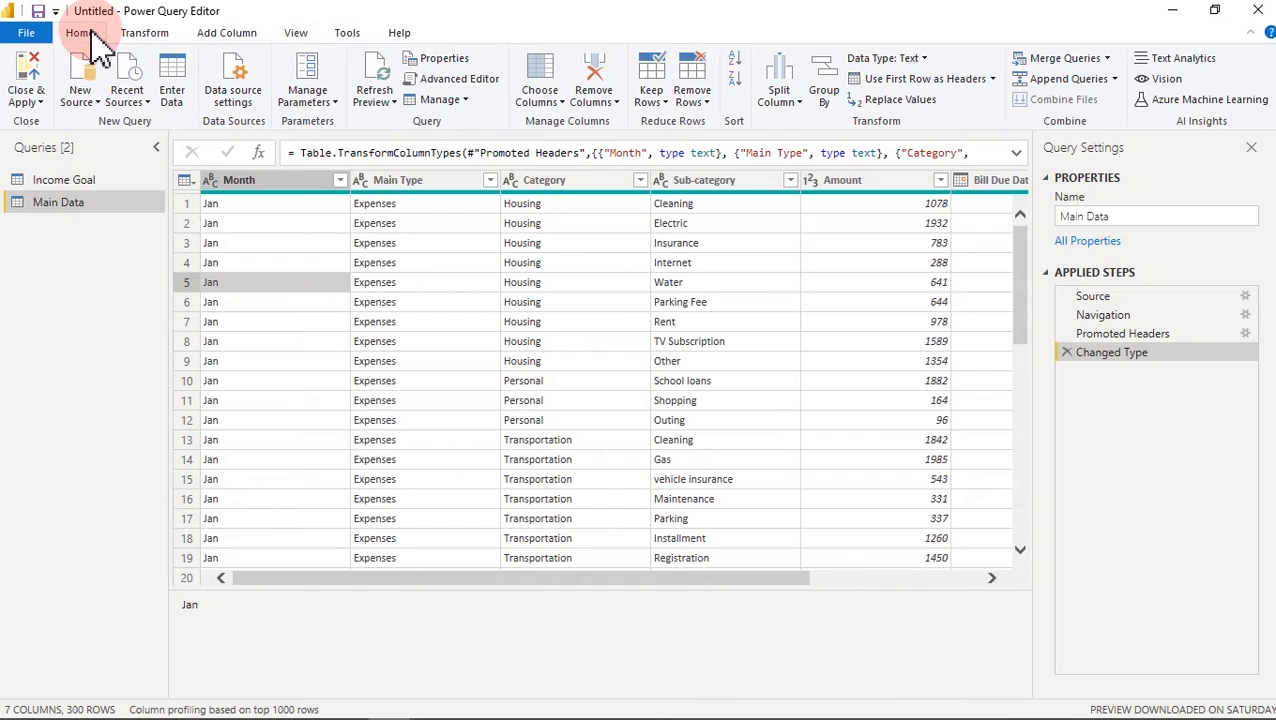
{"action": "left_click", "coordinate": [295, 36]}
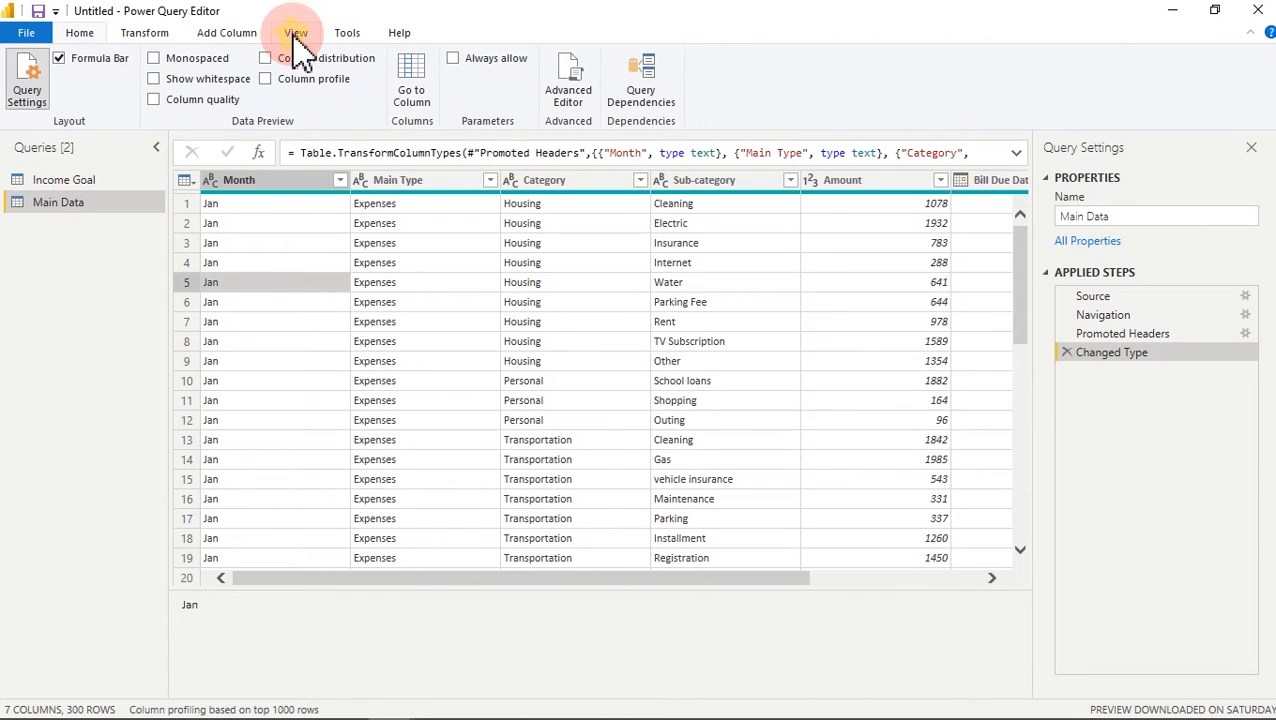
{"action": "left_click", "coordinate": [154, 100]}
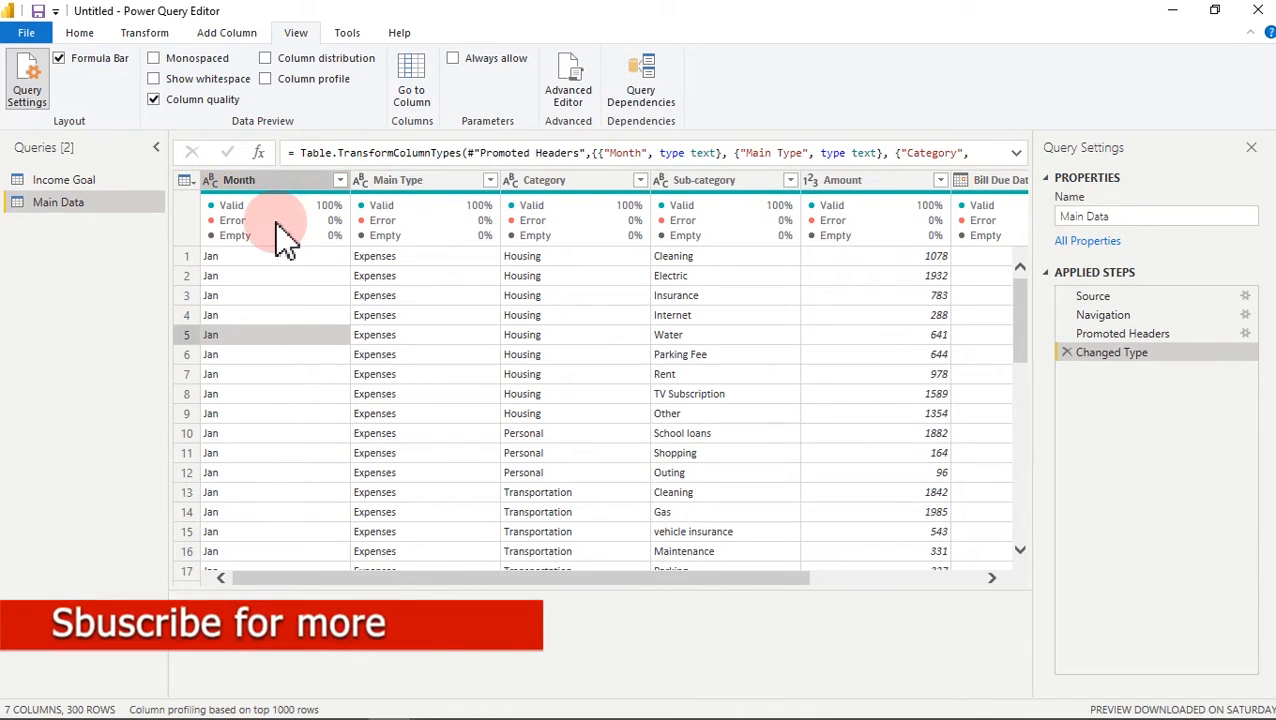
- Inspect the valid, error and empty percentages of the Main Data columns from Month through Status
{"action": "mouse_move", "coordinate": [280, 233]}
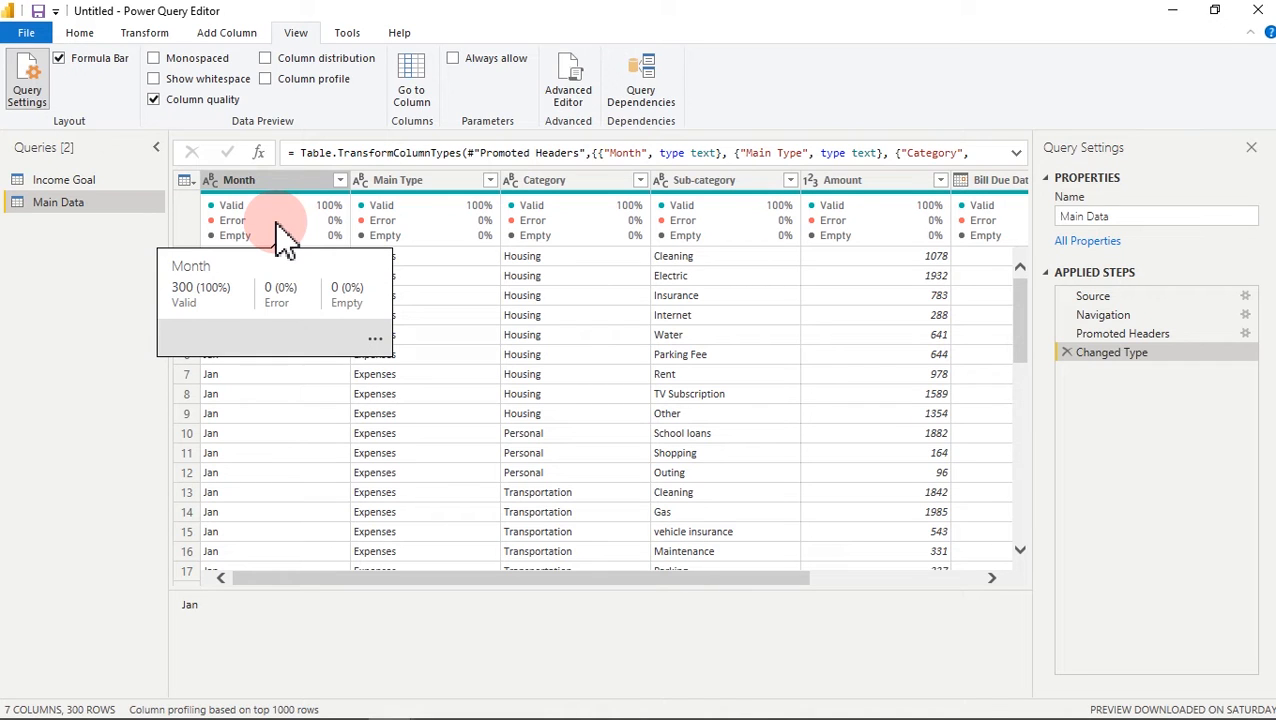
{"action": "left_click_drag", "start_coordinate": [484, 580], "coordinate": [815, 590]}
{"action": "left_click", "coordinate": [953, 208]}
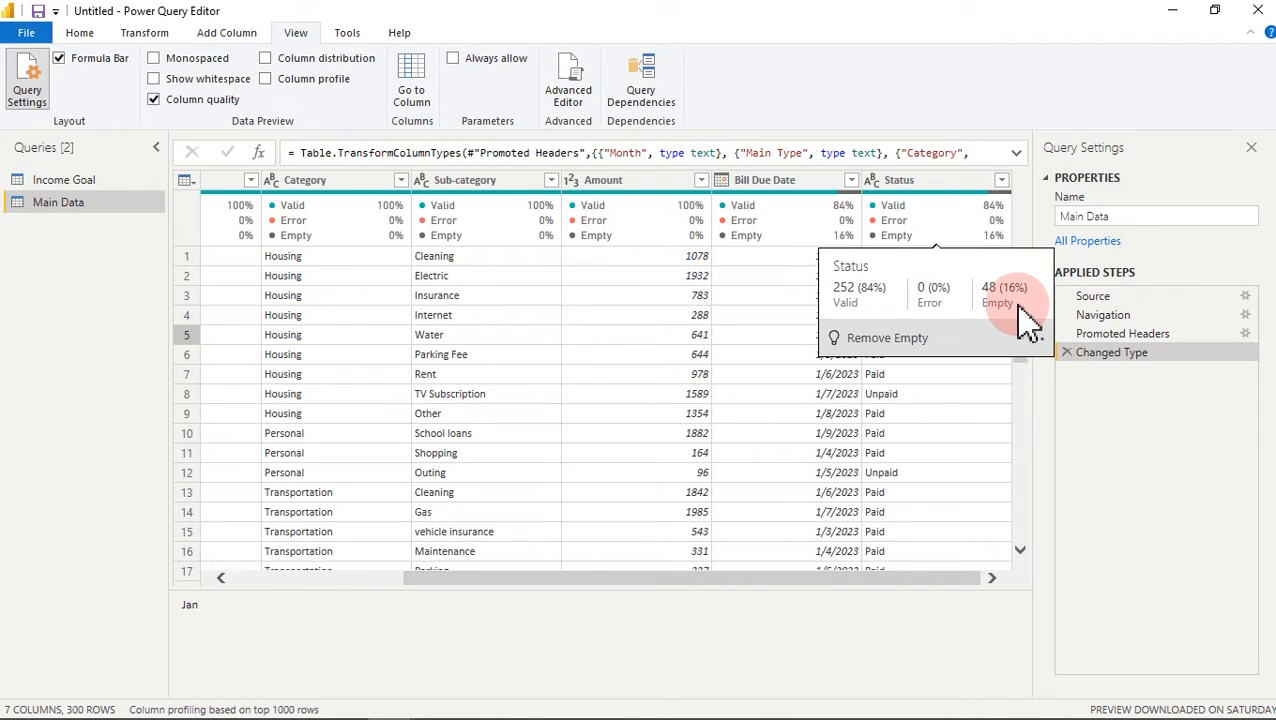
- Switch to the Excel workbook and examine the Bill Due Date and Status cells of the Income rows in Main Data
{"action": "mouse_move", "coordinate": [895, 717]}
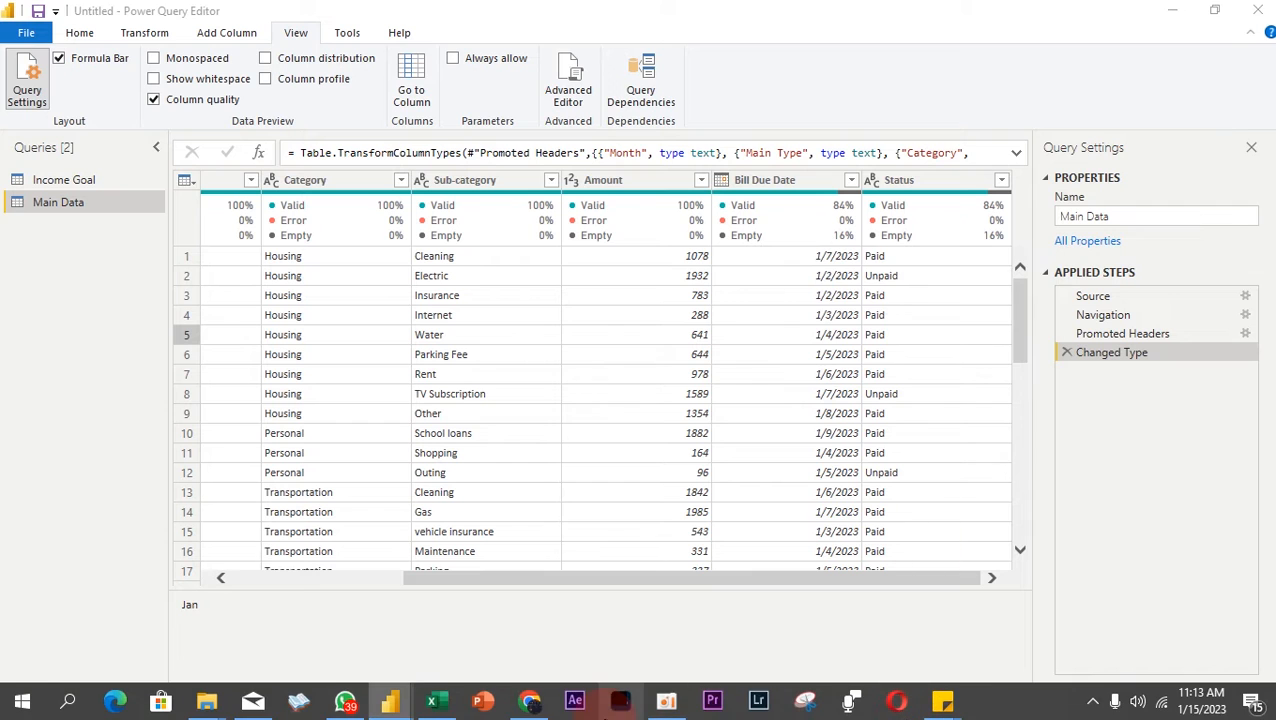
{"action": "left_click", "coordinate": [436, 701]}
{"action": "left_click", "coordinate": [632, 314]}
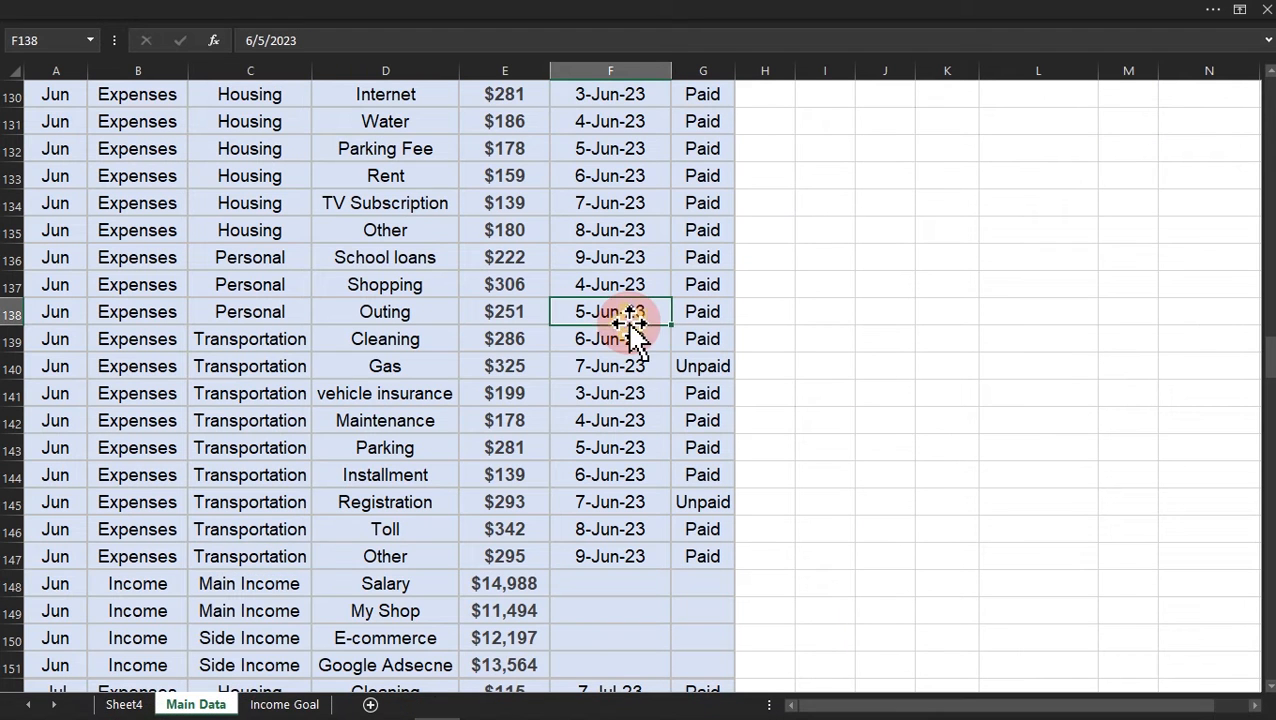
{"action": "left_click_drag", "start_coordinate": [1268, 345], "coordinate": [1263, 42]}
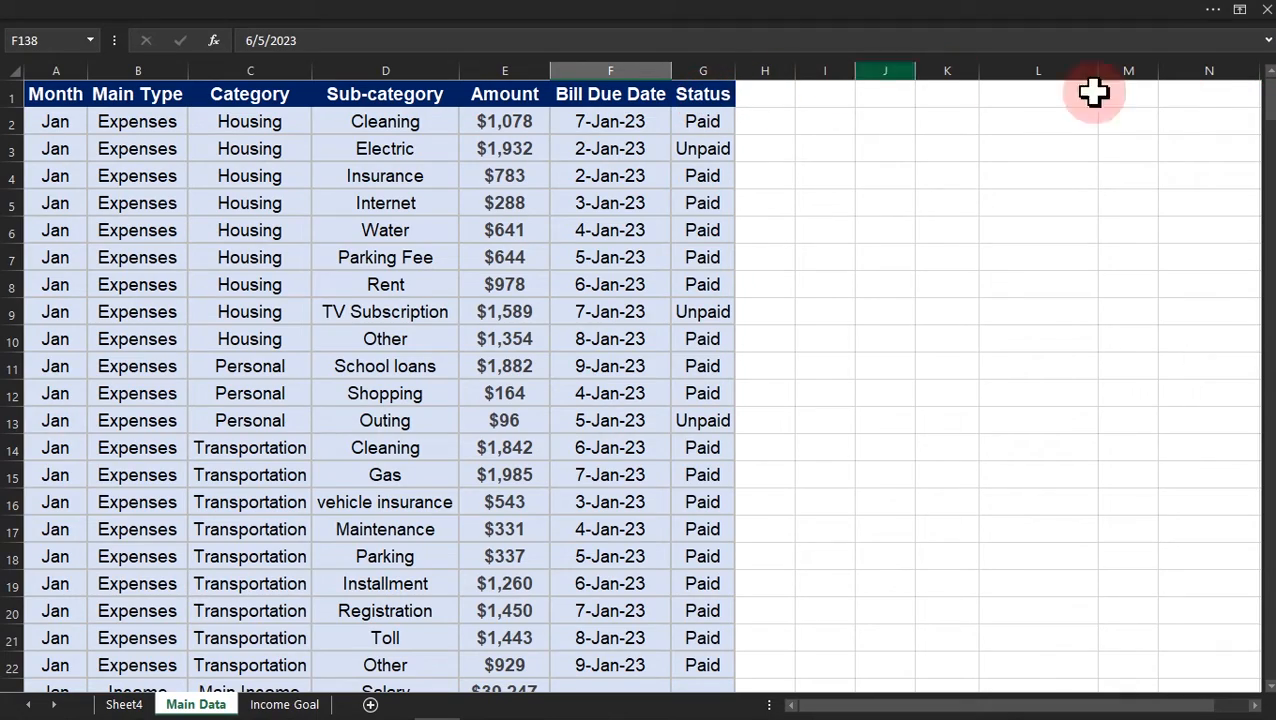
{"action": "left_click_drag", "start_coordinate": [1265, 95], "coordinate": [1270, 170]}
{"action": "left_click_drag", "start_coordinate": [706, 234], "coordinate": [703, 312]}
{"action": "left_click_drag", "start_coordinate": [117, 236], "coordinate": [124, 303]}
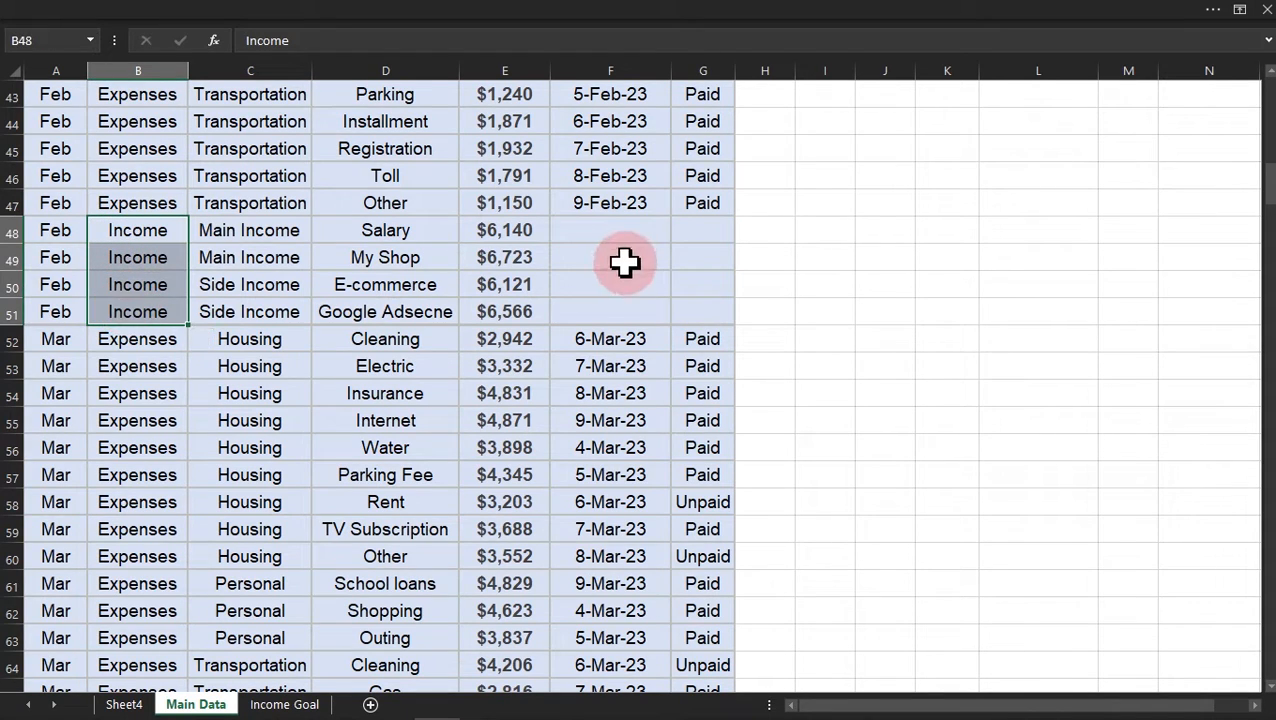
{"action": "left_click_drag", "start_coordinate": [624, 233], "coordinate": [619, 311]}
{"action": "left_click_drag", "start_coordinate": [1266, 172], "coordinate": [1266, 95]}
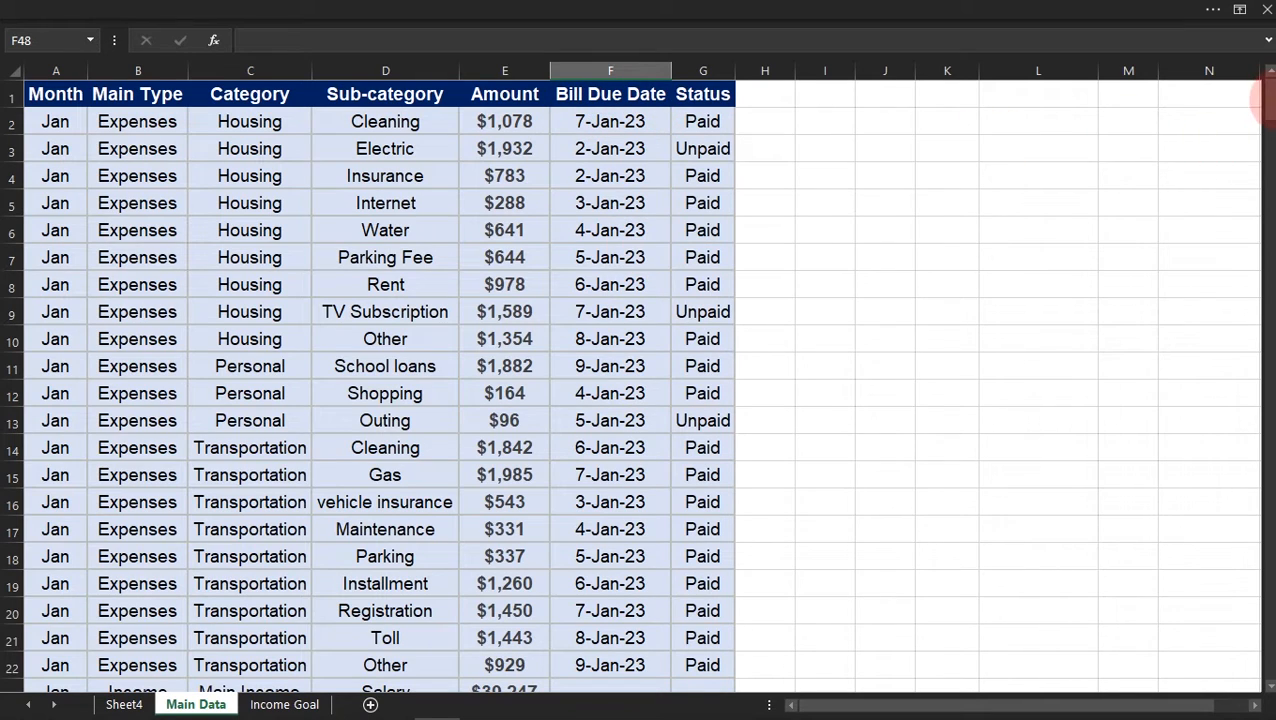
{"action": "left_click_drag", "start_coordinate": [1268, 100], "coordinate": [1264, 172]}
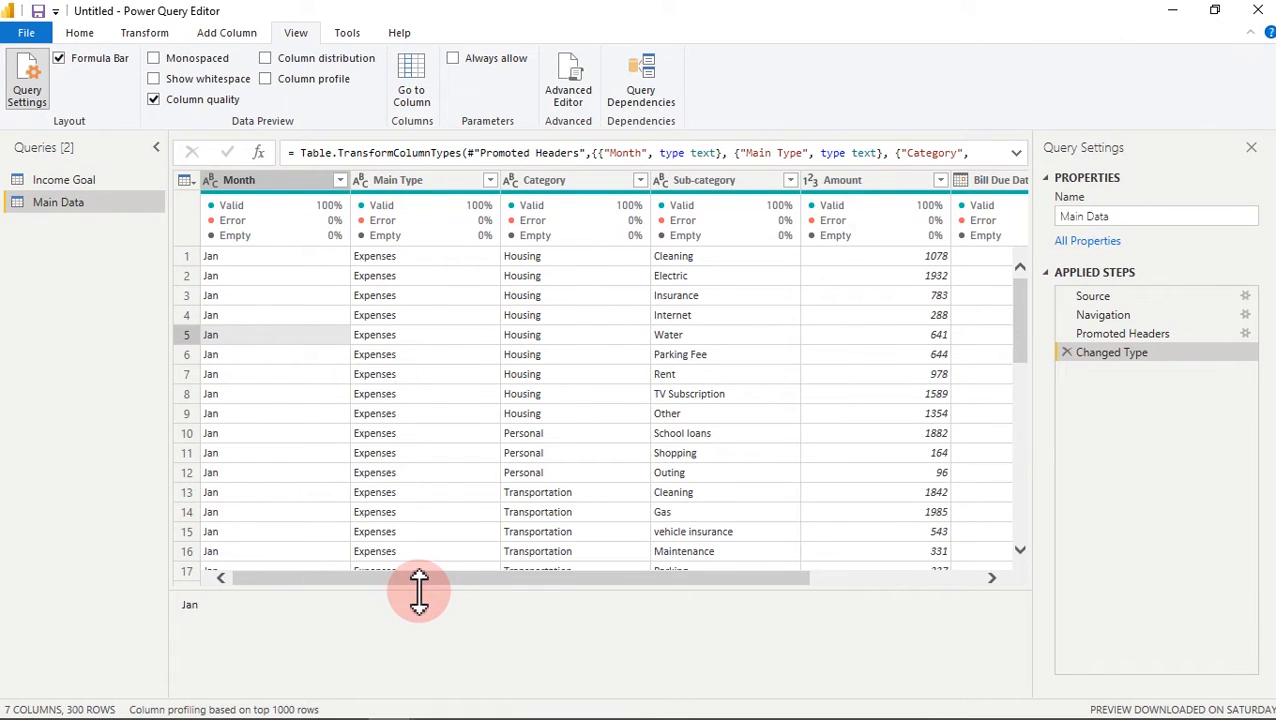
- Open the Income Goal query in Power Query Editor and dismiss its preview notice to check the column quality
{"action": "left_click", "coordinate": [70, 180]}
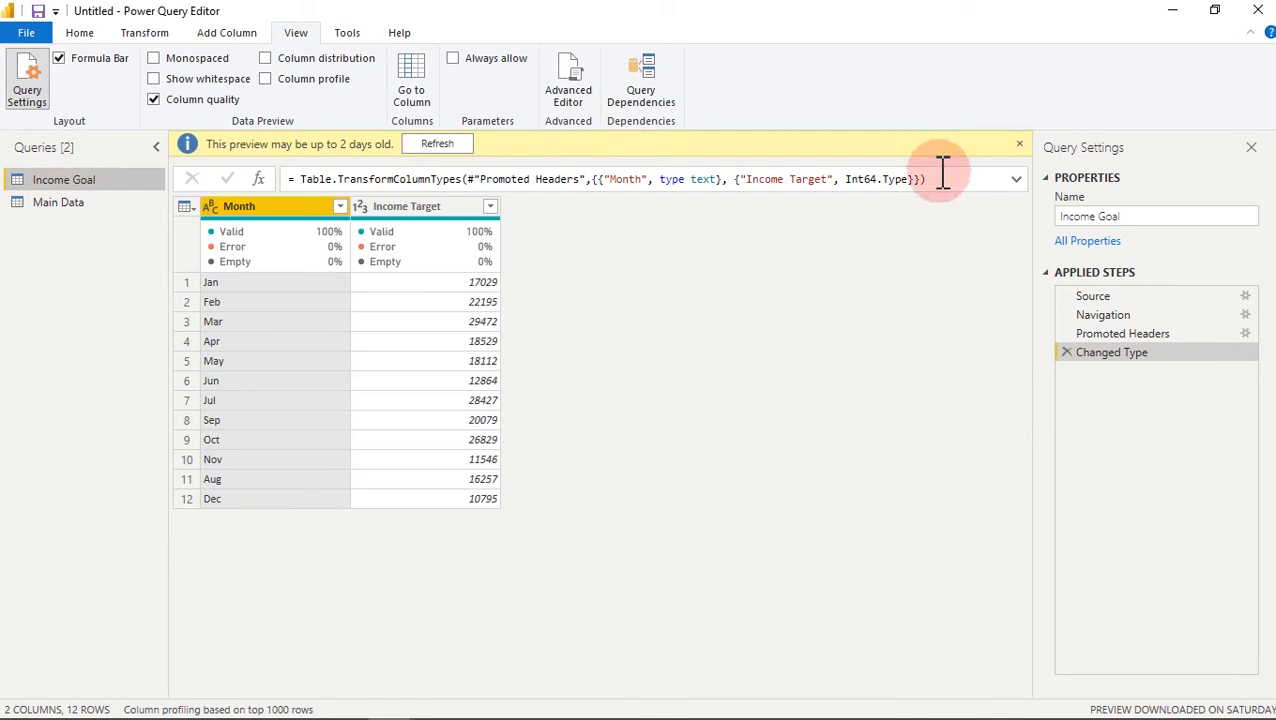
{"action": "left_click", "coordinate": [1019, 143]}
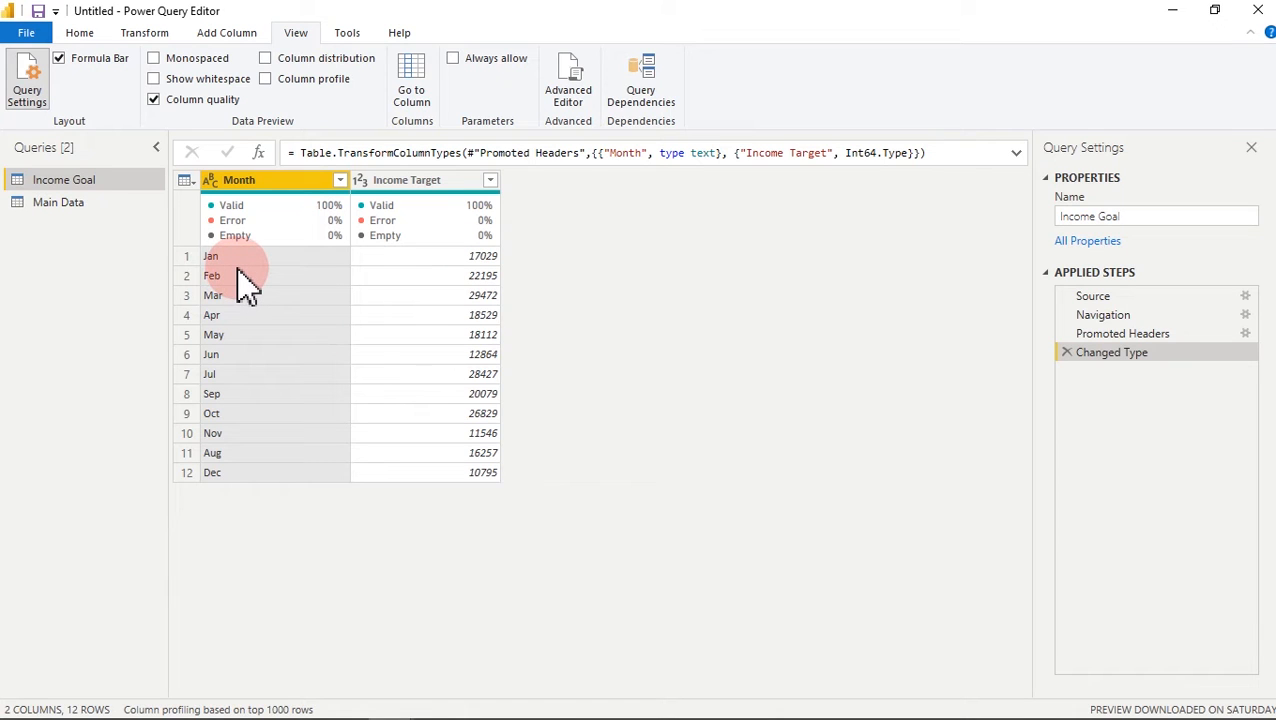
- Turn off the column quality display, then close Power Query Editor and apply the queries to the report
{"action": "left_click", "coordinate": [154, 100]}
{"action": "left_click", "coordinate": [84, 36]}
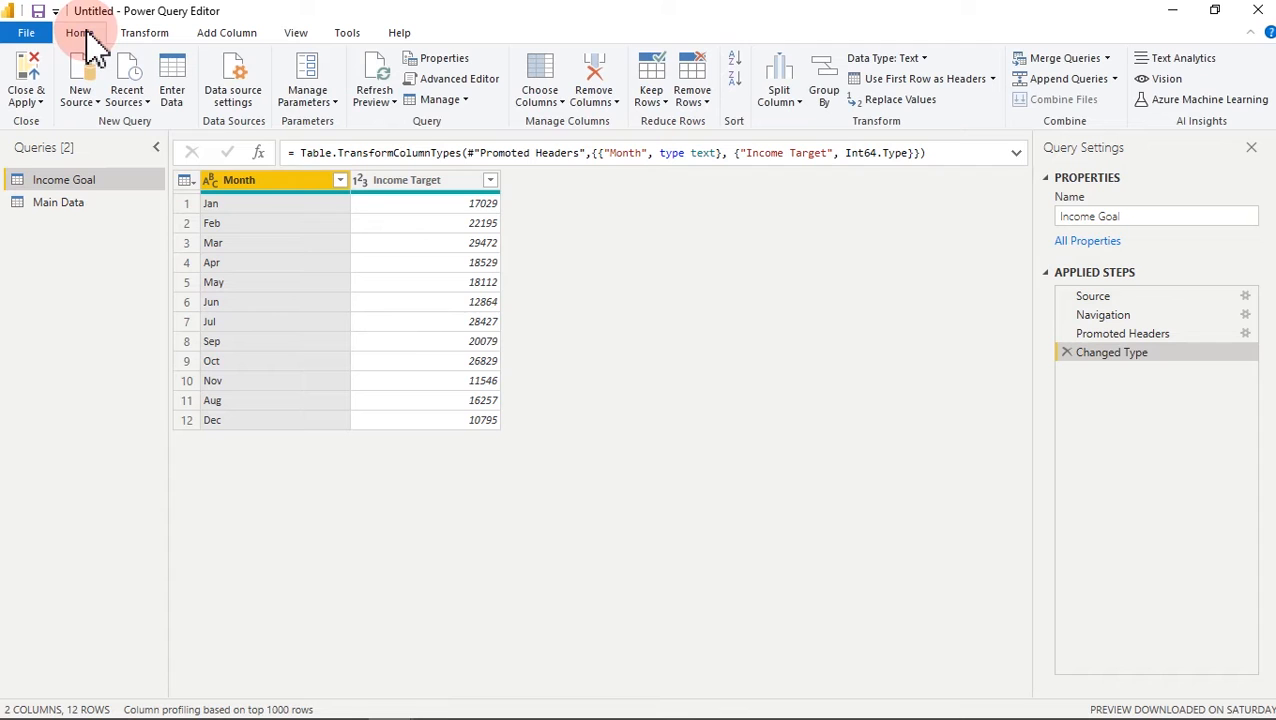
{"action": "left_click", "coordinate": [33, 70]}
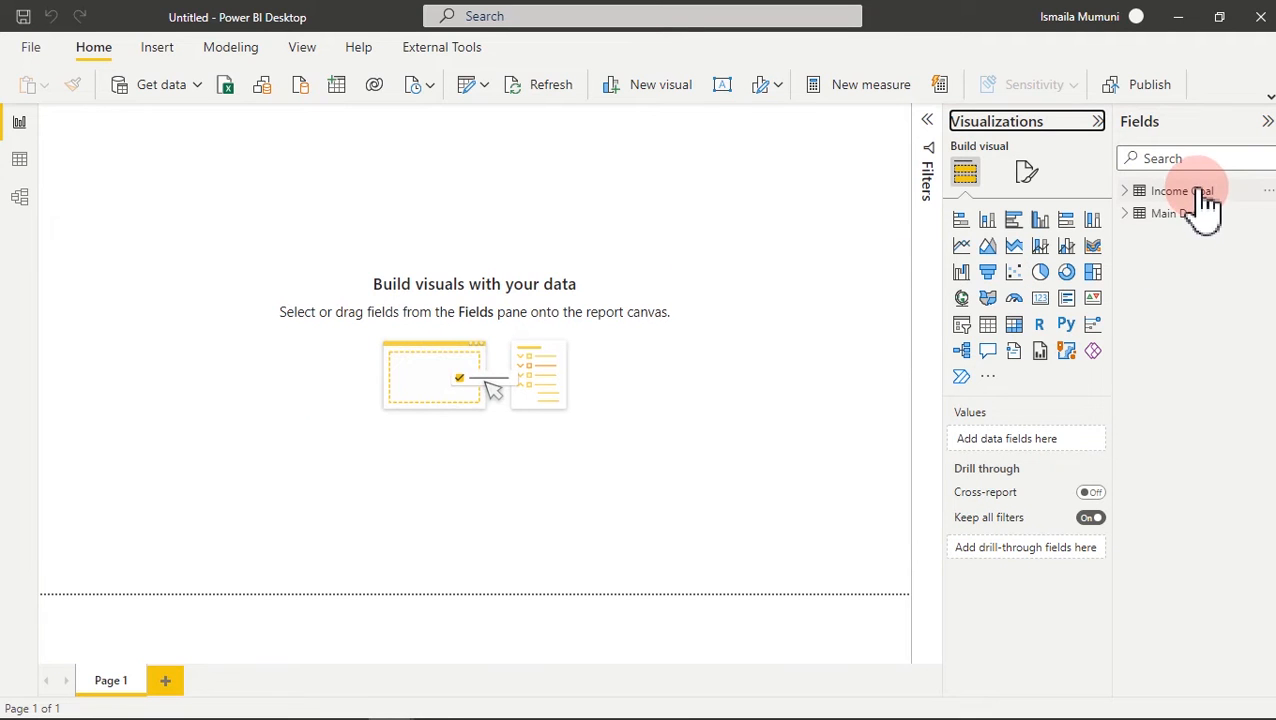
- Examine the relationship between the Income Goal and Main Data tables in the model view and return to the report view
{"action": "left_click", "coordinate": [20, 200]}
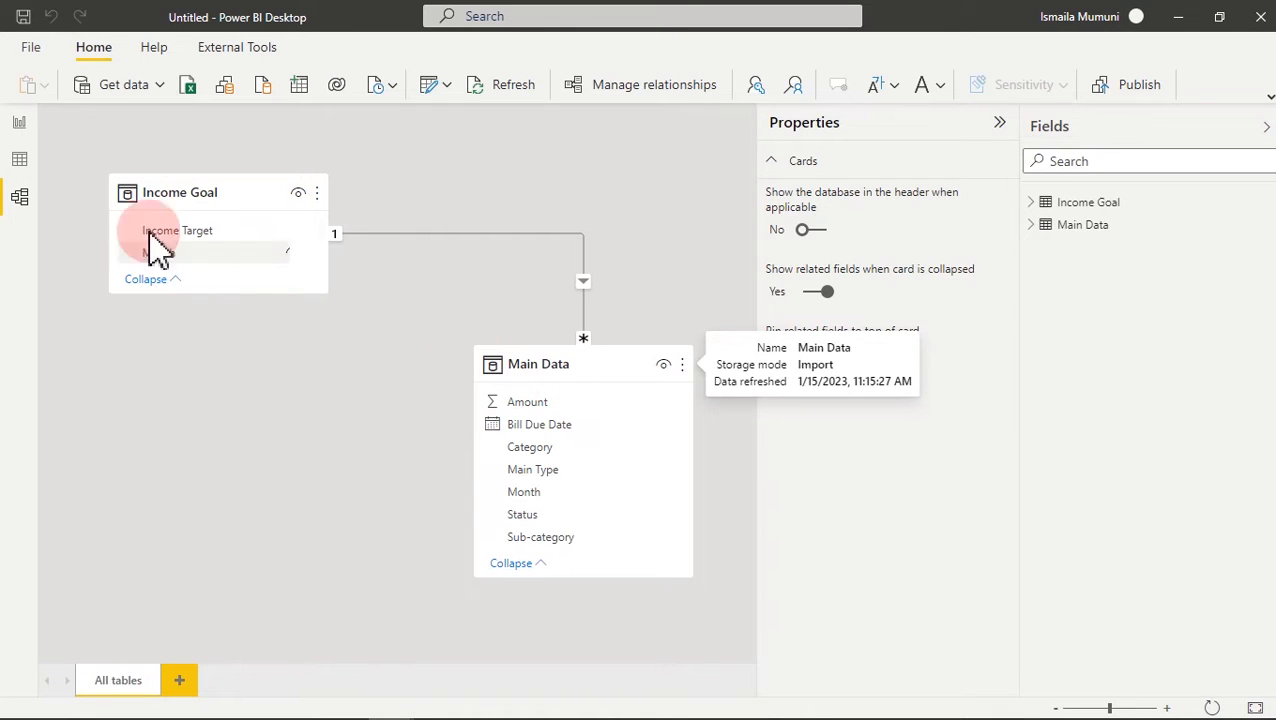
{"action": "left_click", "coordinate": [21, 123]}
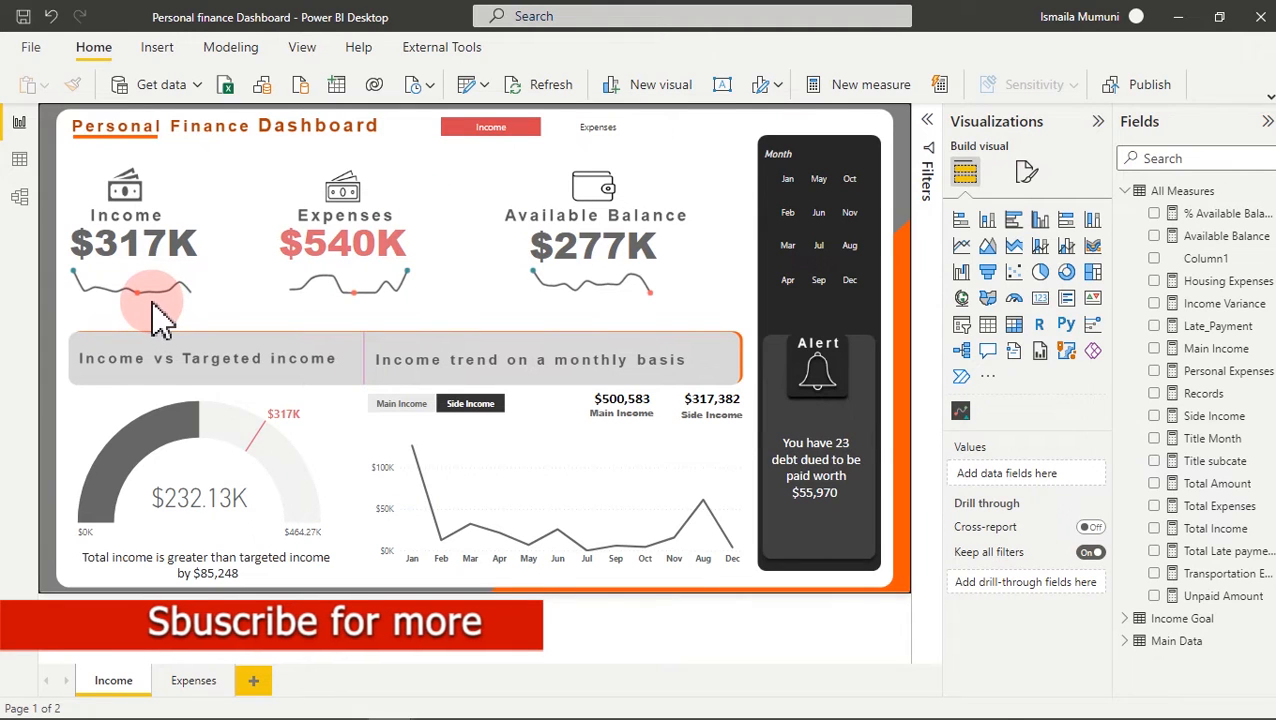
- Check the signed-in account and the options for getting more visuals in the finished Personal finance Dashboard report
{"action": "left_click", "coordinate": [1138, 17]}
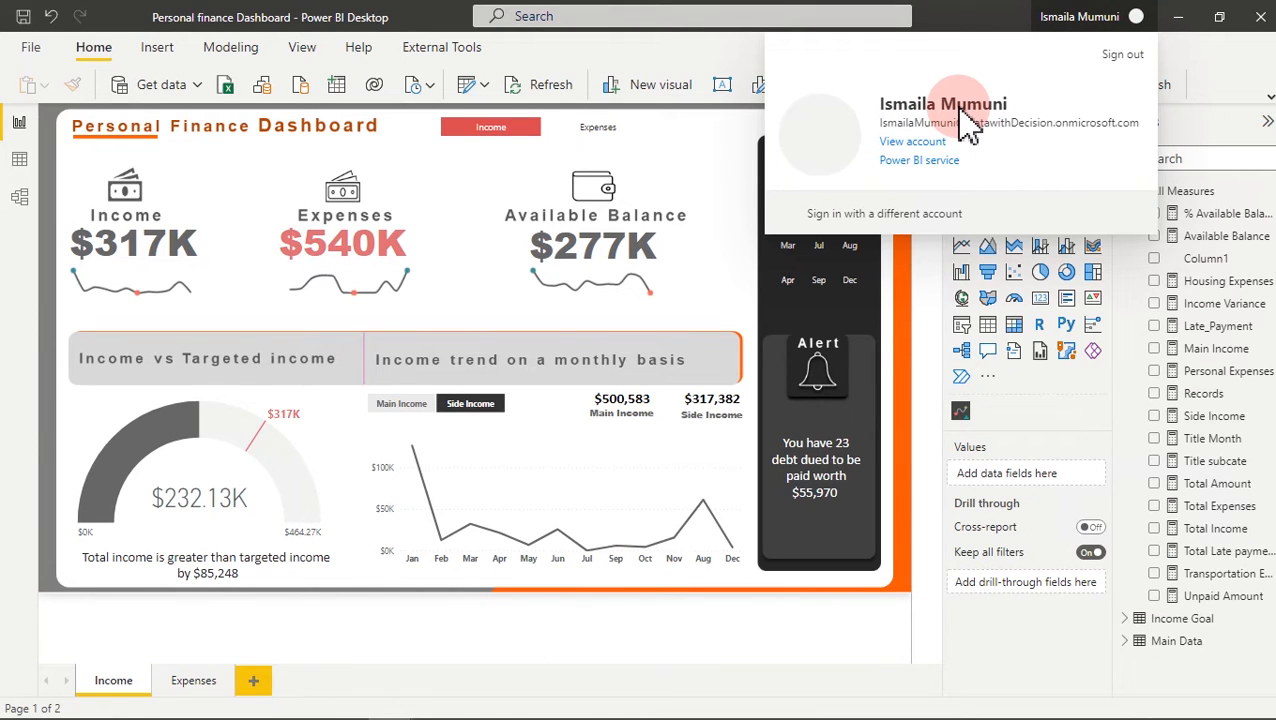
{"action": "left_click", "coordinate": [714, 148]}
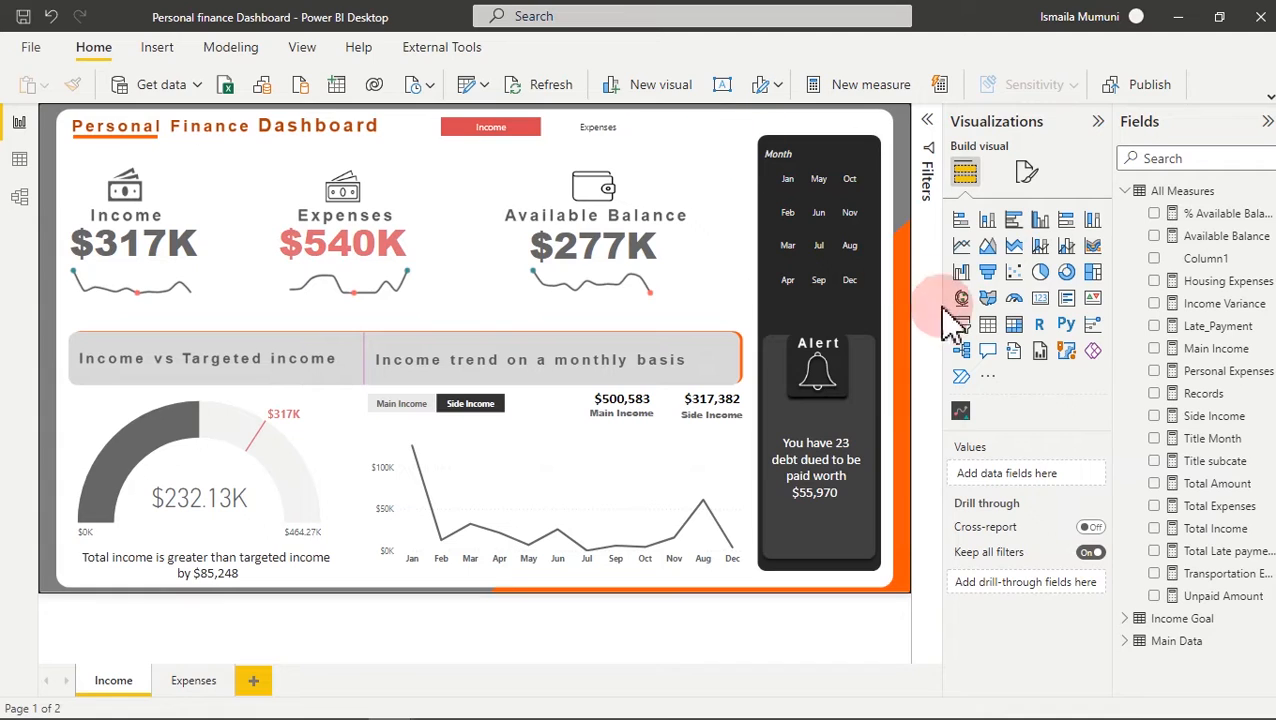
{"action": "left_click", "coordinate": [988, 376]}
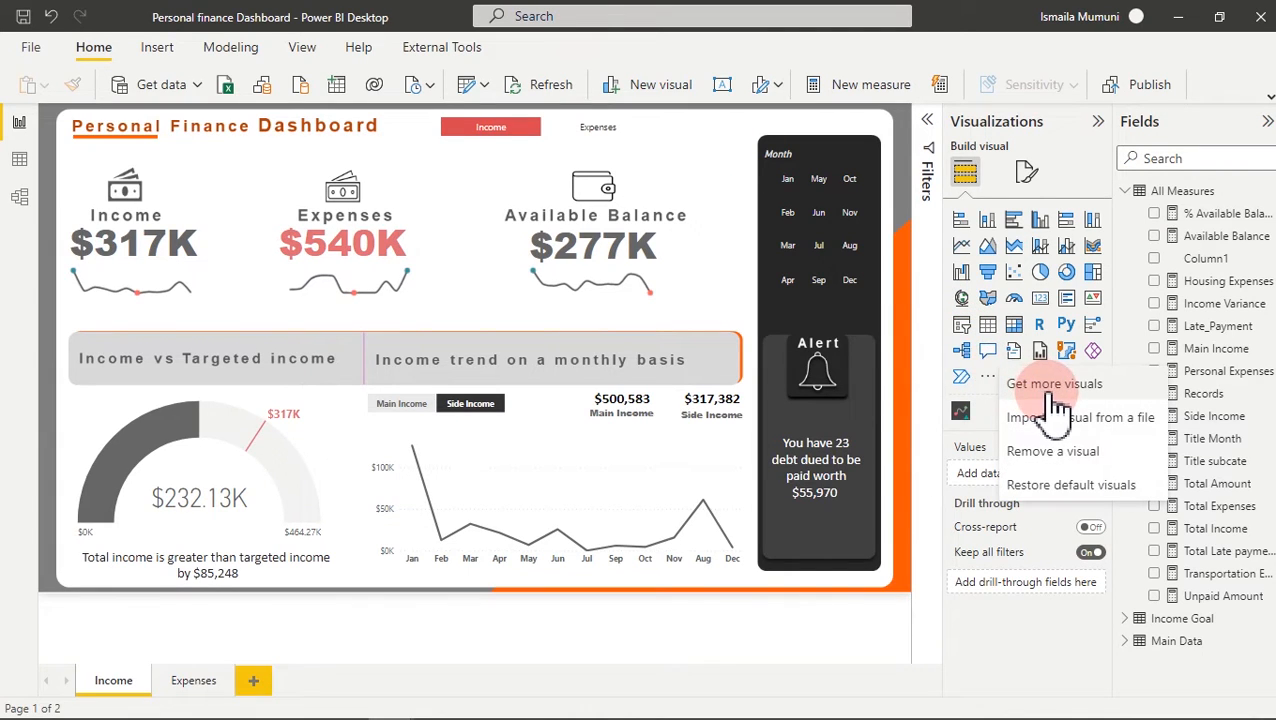
{"action": "left_click", "coordinate": [706, 175]}
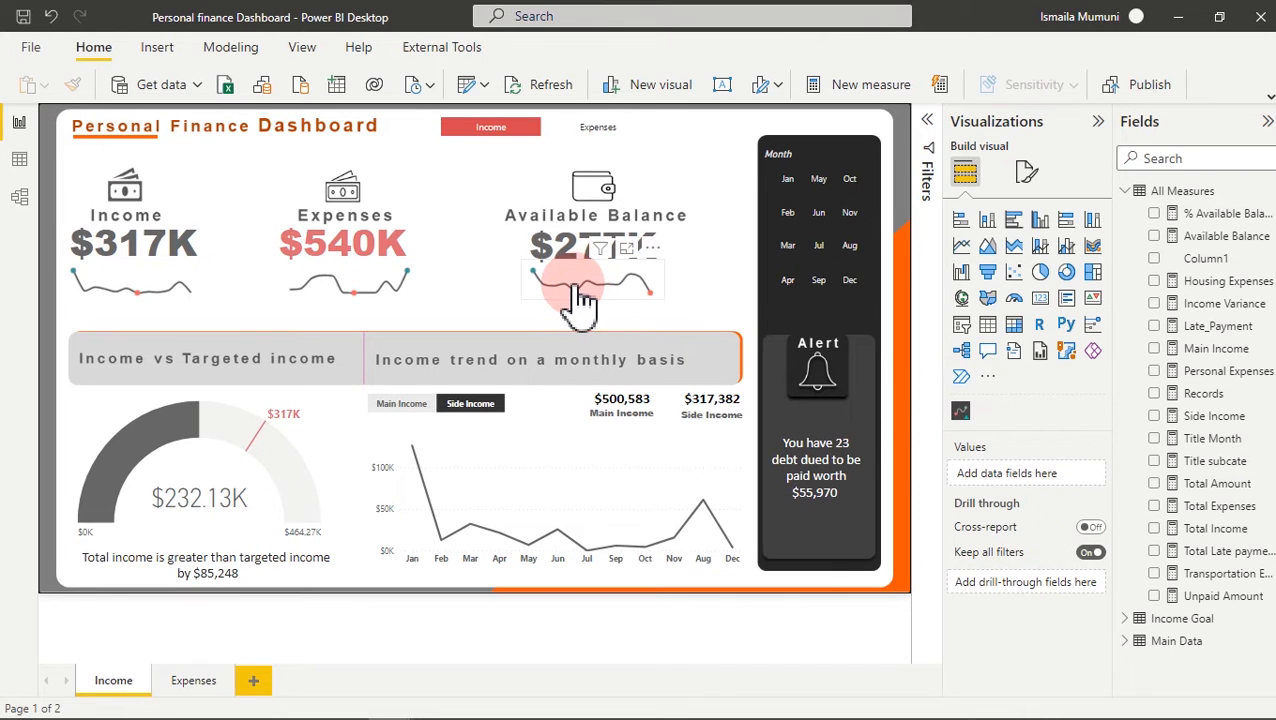
- Inspect the data points of the sparklines under Available Balance, Expenses and Income in the finished dashboard
{"action": "mouse_move", "coordinate": [572, 296]}
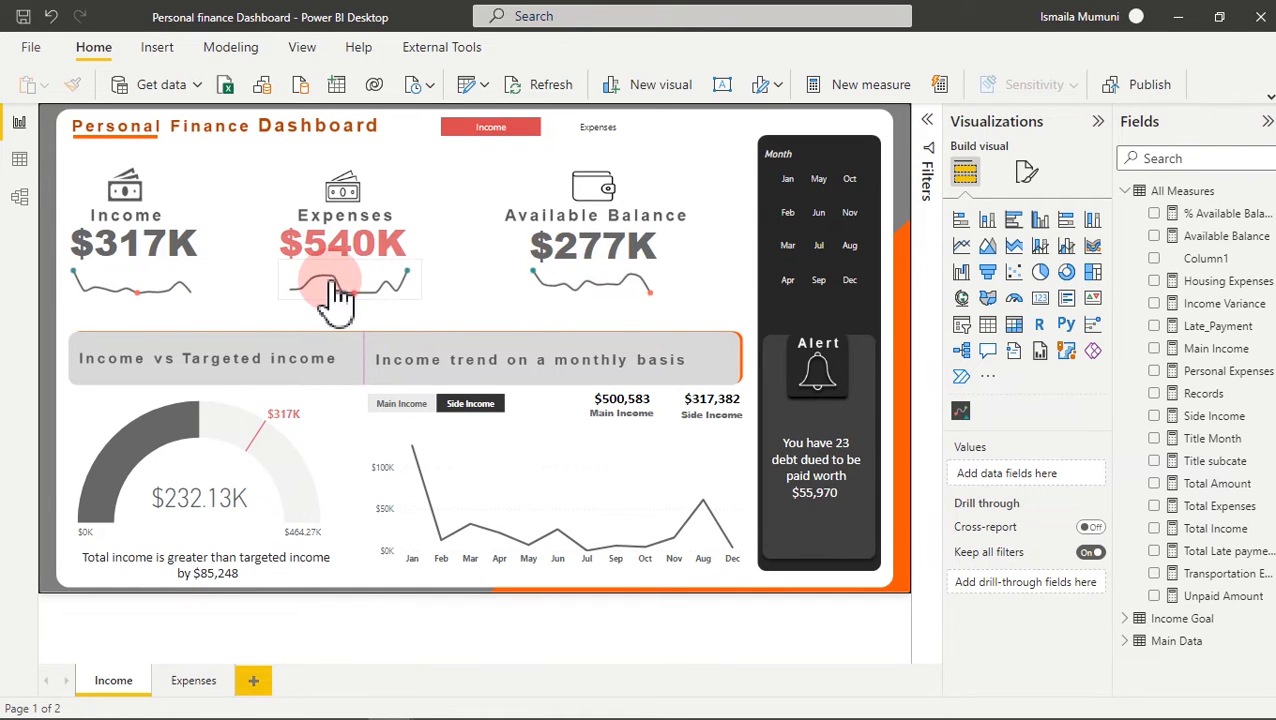
{"action": "mouse_move", "coordinate": [413, 283]}
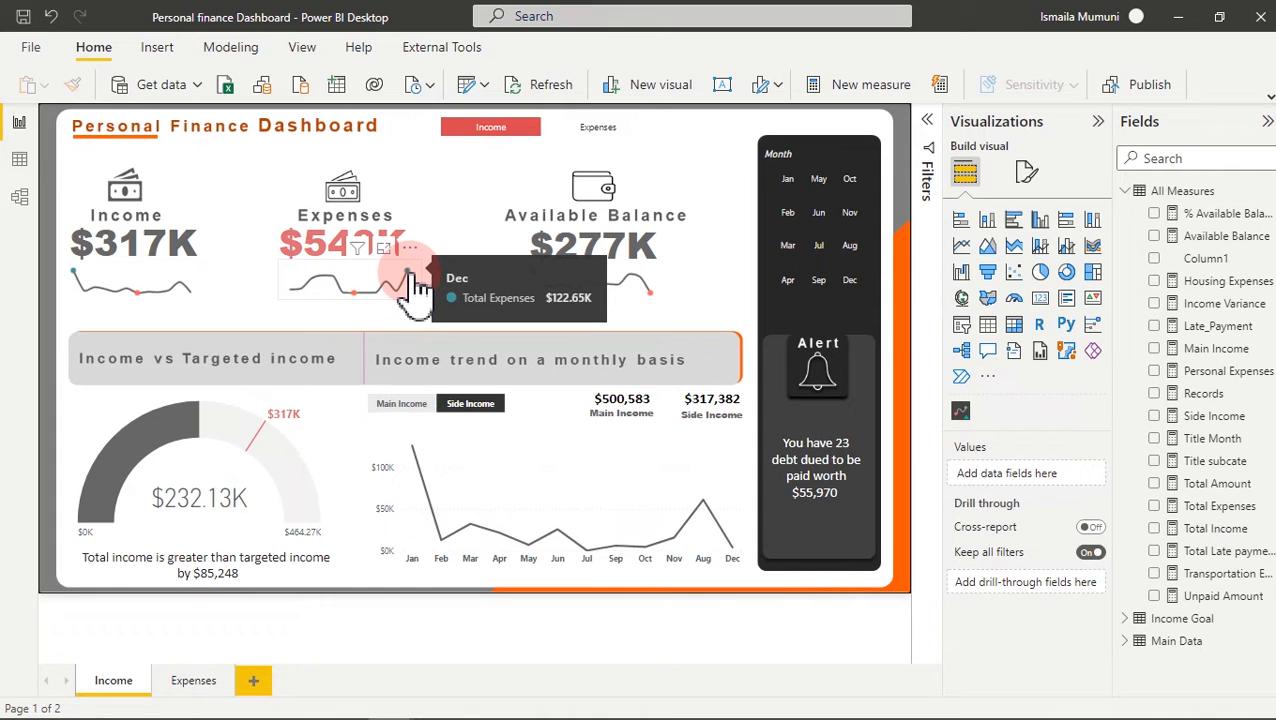
{"action": "mouse_move", "coordinate": [80, 284]}
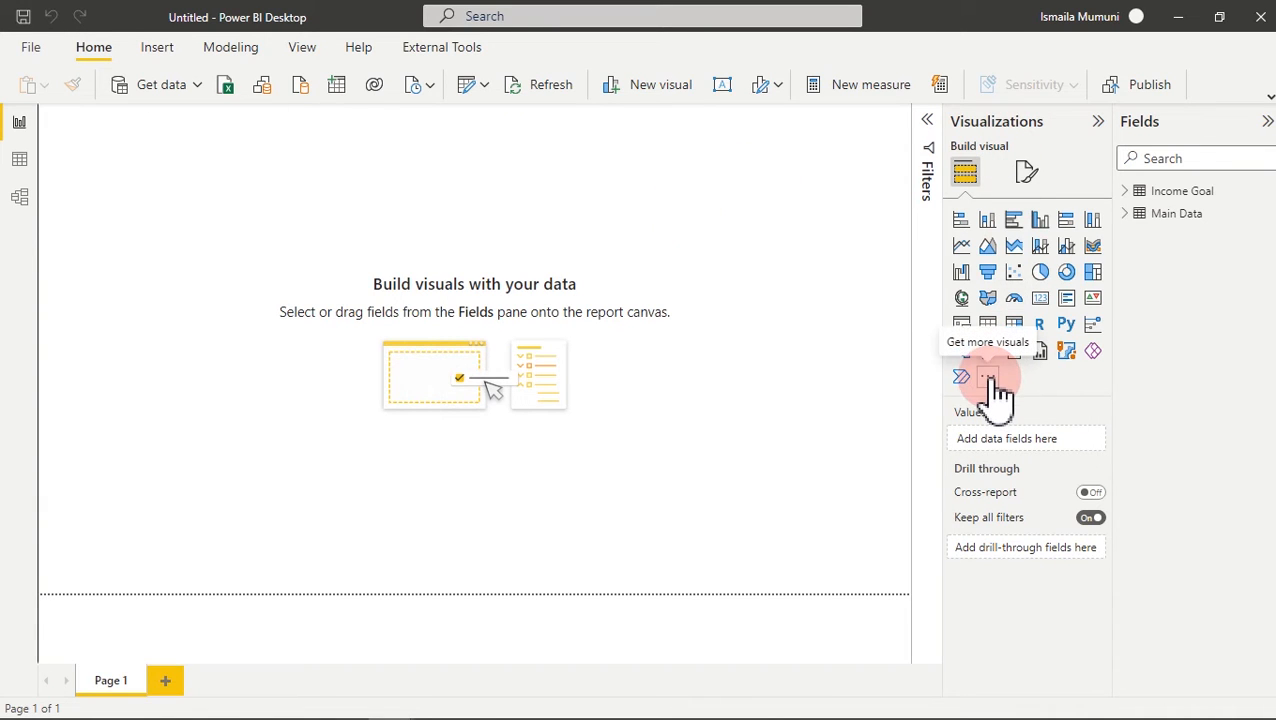
- Open the Power BI visuals gallery from the untitled report and search it for "spar"
{"action": "left_click", "coordinate": [1054, 396]}
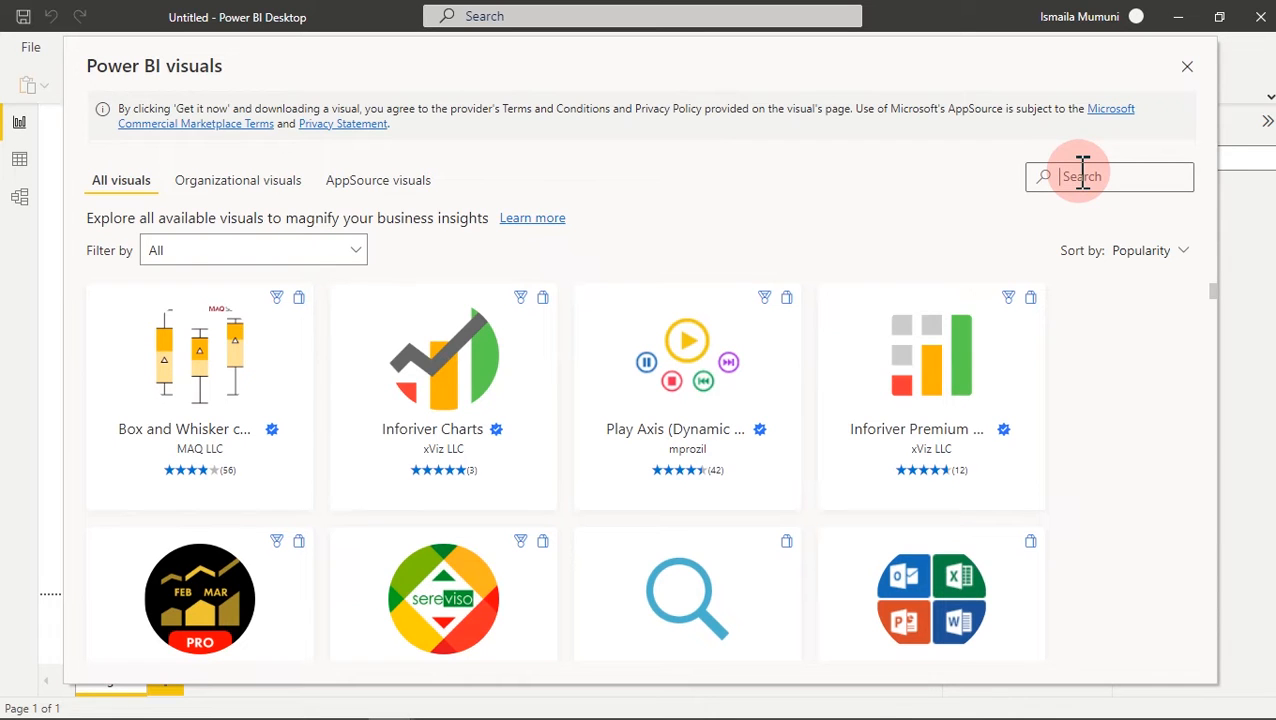
{"action": "left_click", "coordinate": [1082, 176]}
{"action": "type", "text": "spa"}
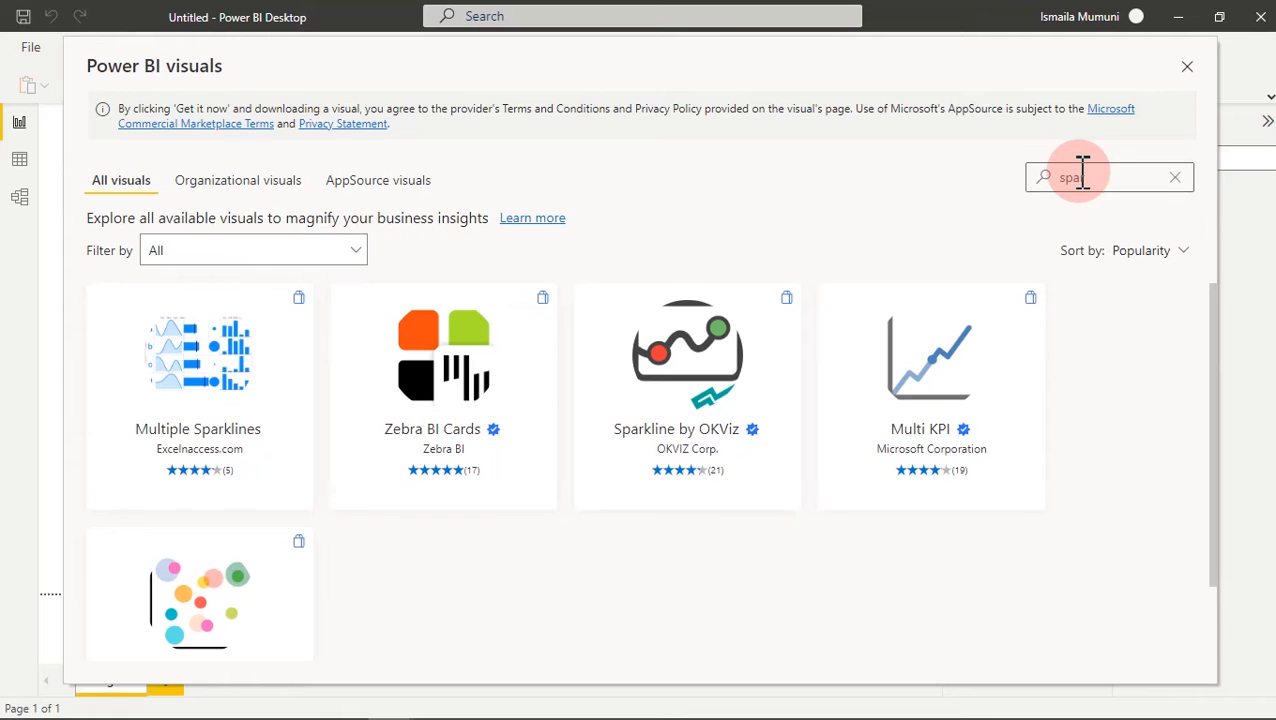
{"action": "mouse_move", "coordinate": [749, 404]}
{"action": "type", "text": "r"}
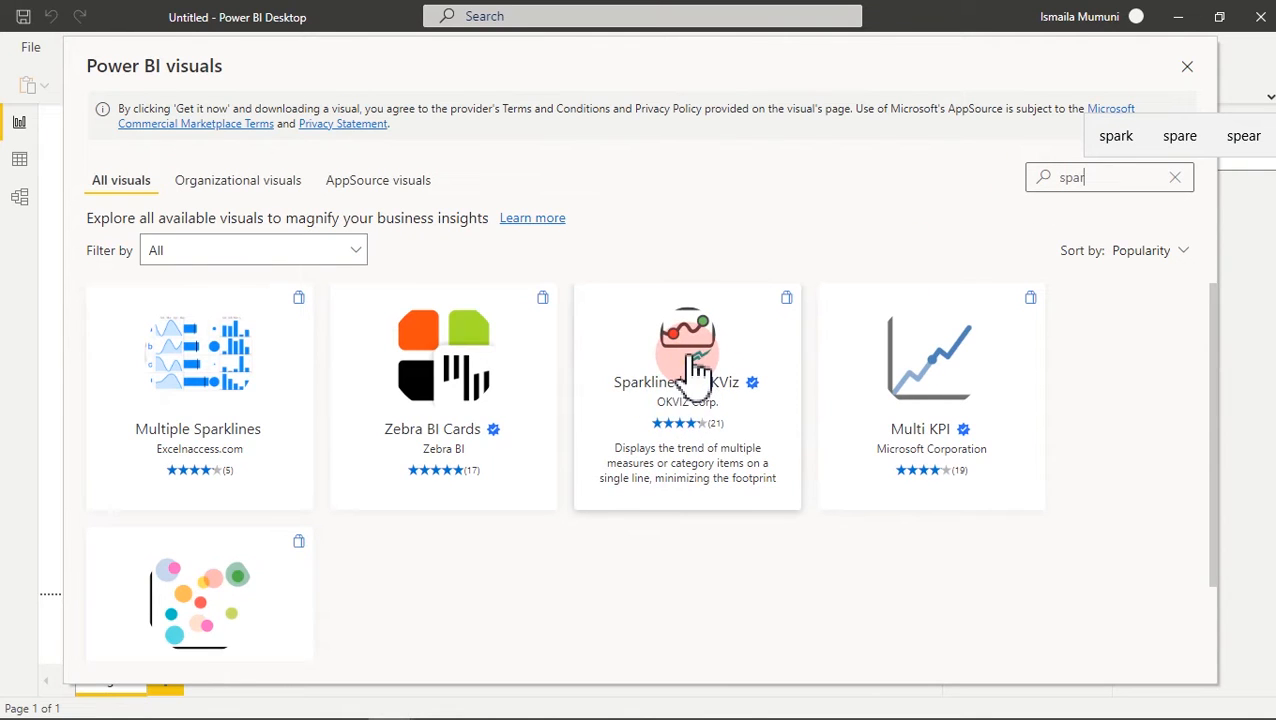
- Add the Sparkline by OKViz visual to the report and dismiss the import message
{"action": "left_click", "coordinate": [697, 370]}
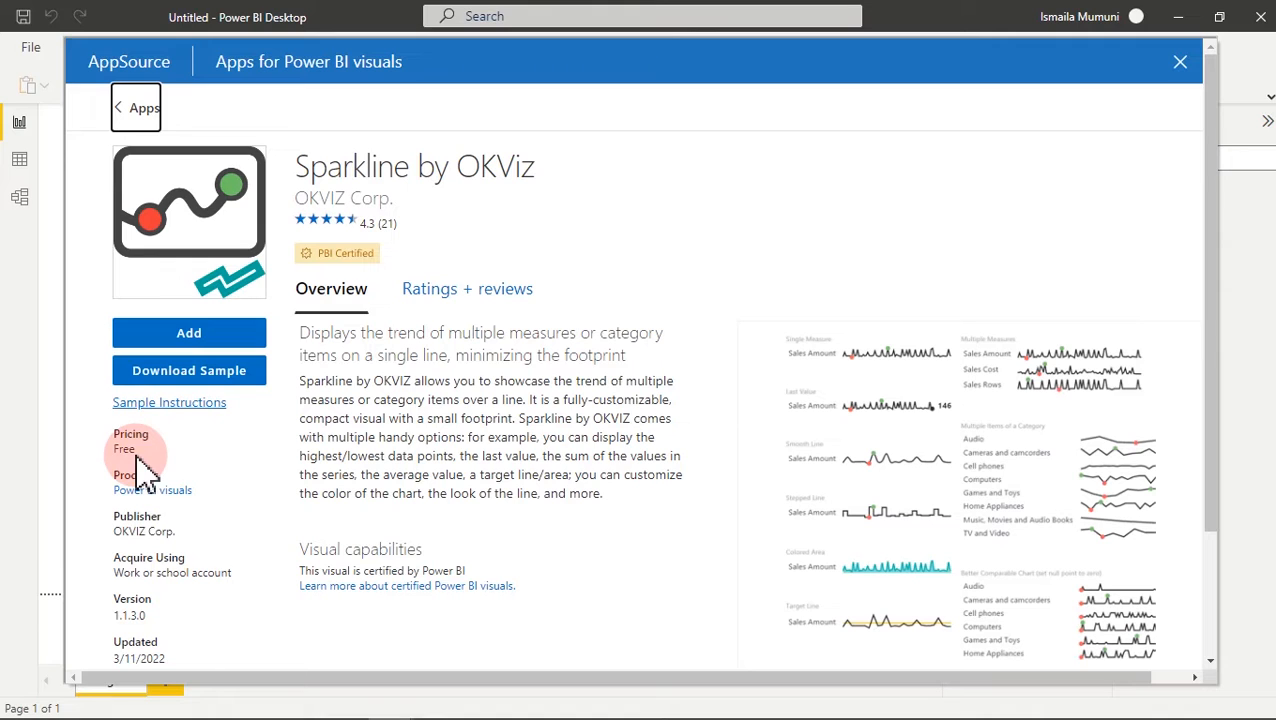
{"action": "left_click", "coordinate": [190, 335]}
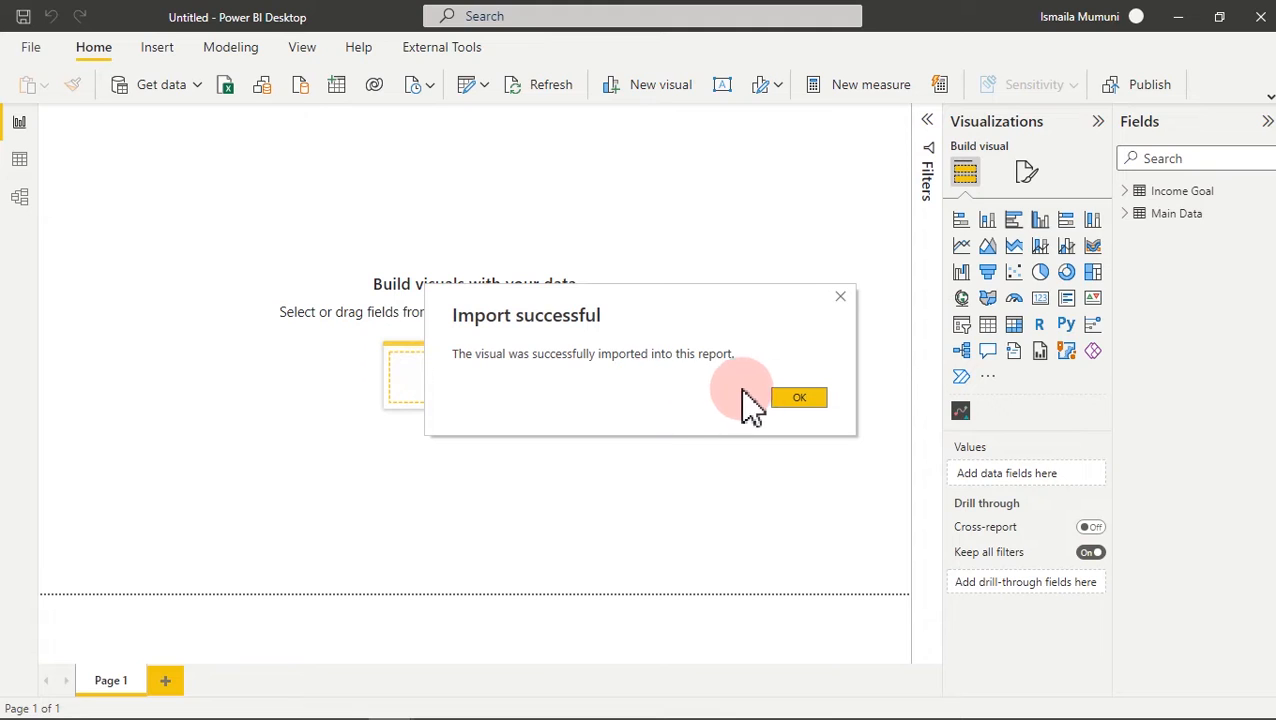
{"action": "left_click", "coordinate": [795, 400]}
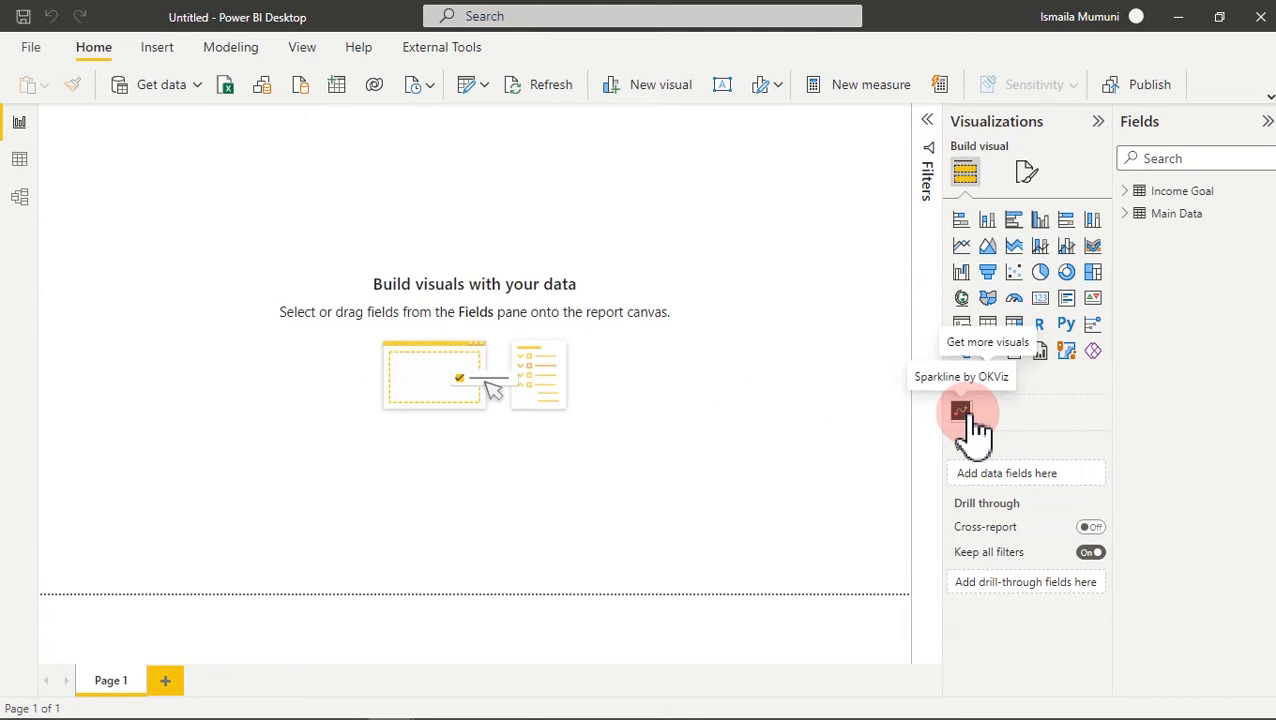
- Expand the ribbon and load a new empty table named All measures into the model
{"action": "left_click_drag", "start_coordinate": [970, 418], "coordinate": [538, 281]}
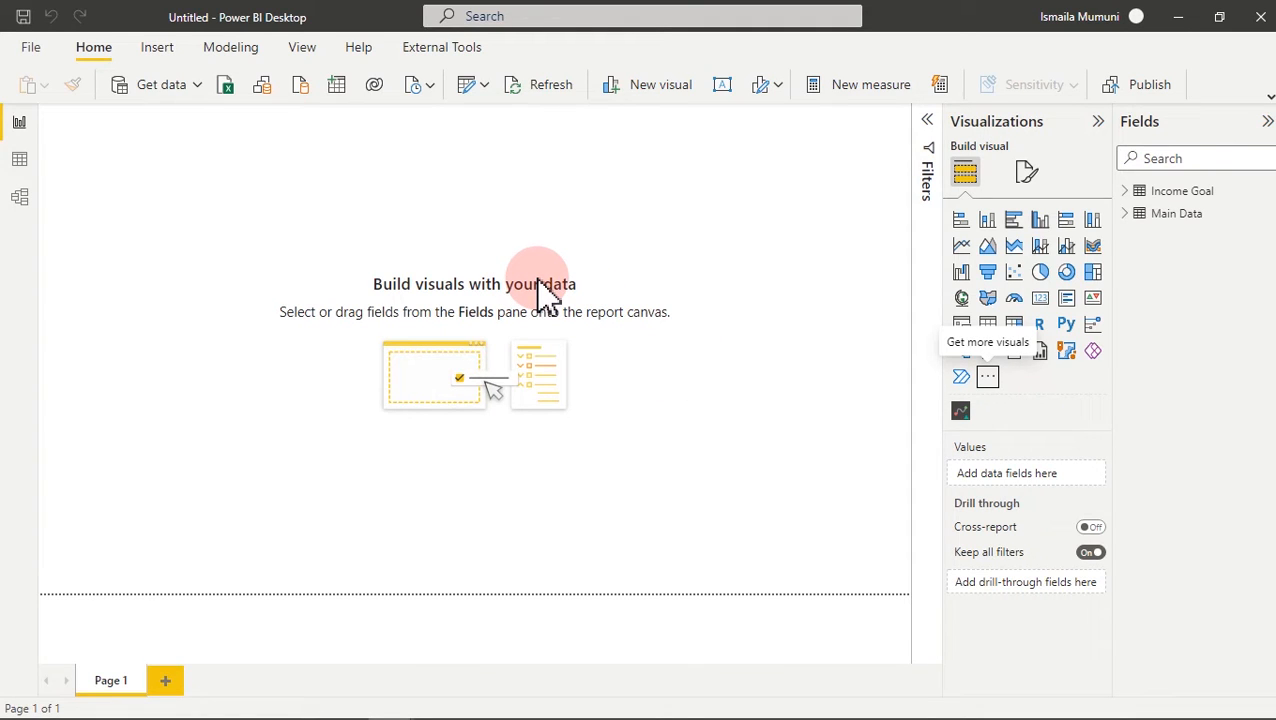
{"action": "left_click_drag", "start_coordinate": [540, 290], "coordinate": [1268, 102]}
{"action": "left_click", "coordinate": [1268, 110]}
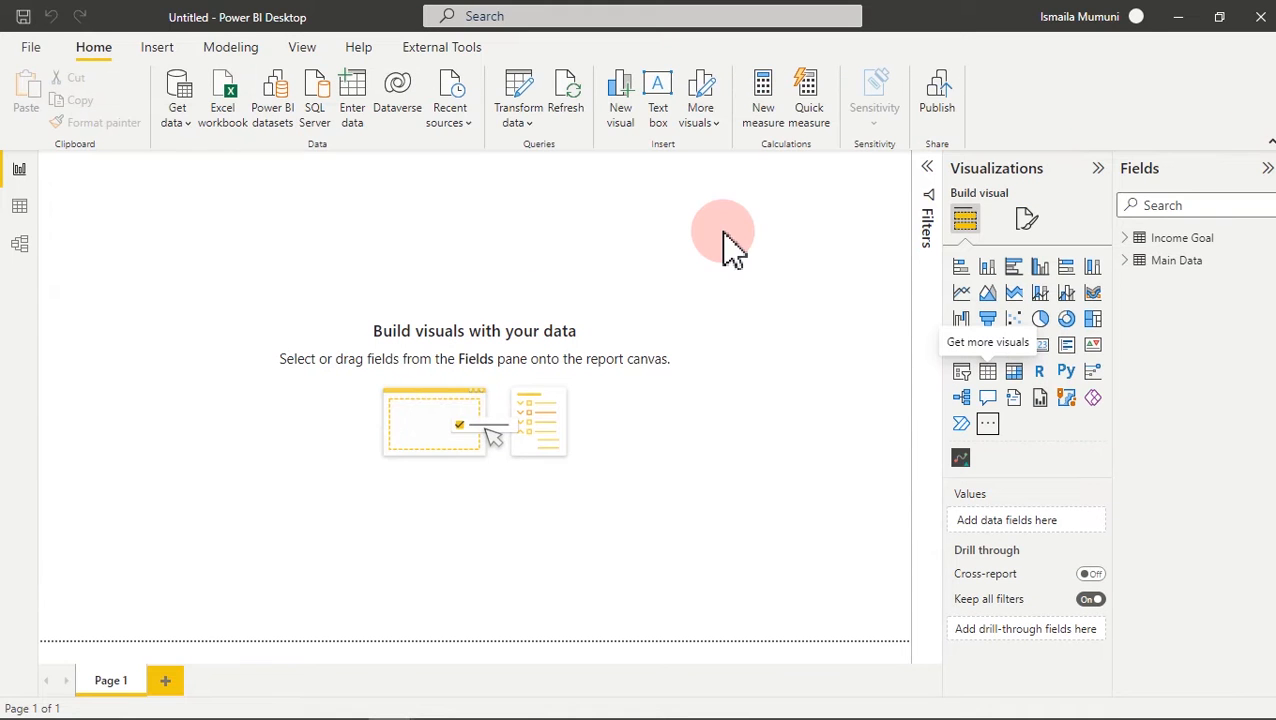
{"action": "left_click", "coordinate": [360, 90]}
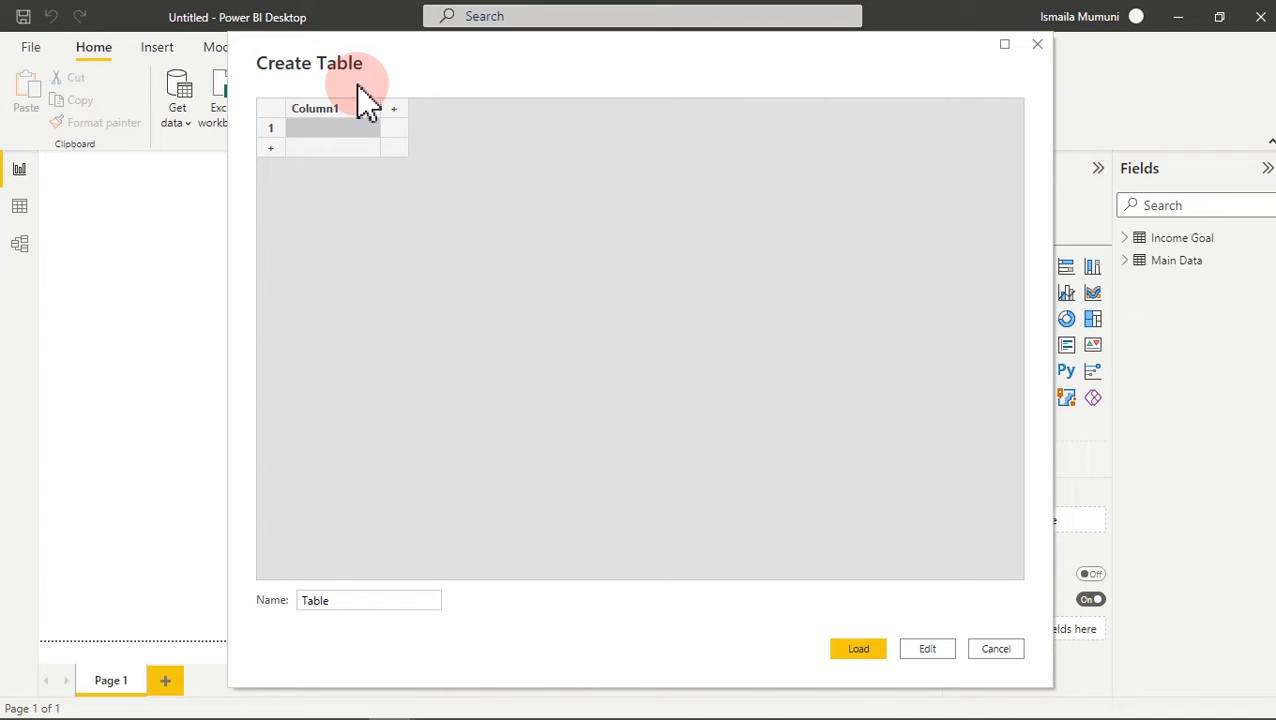
{"action": "double_click", "coordinate": [367, 602]}
{"action": "type", "text": "All meas"}
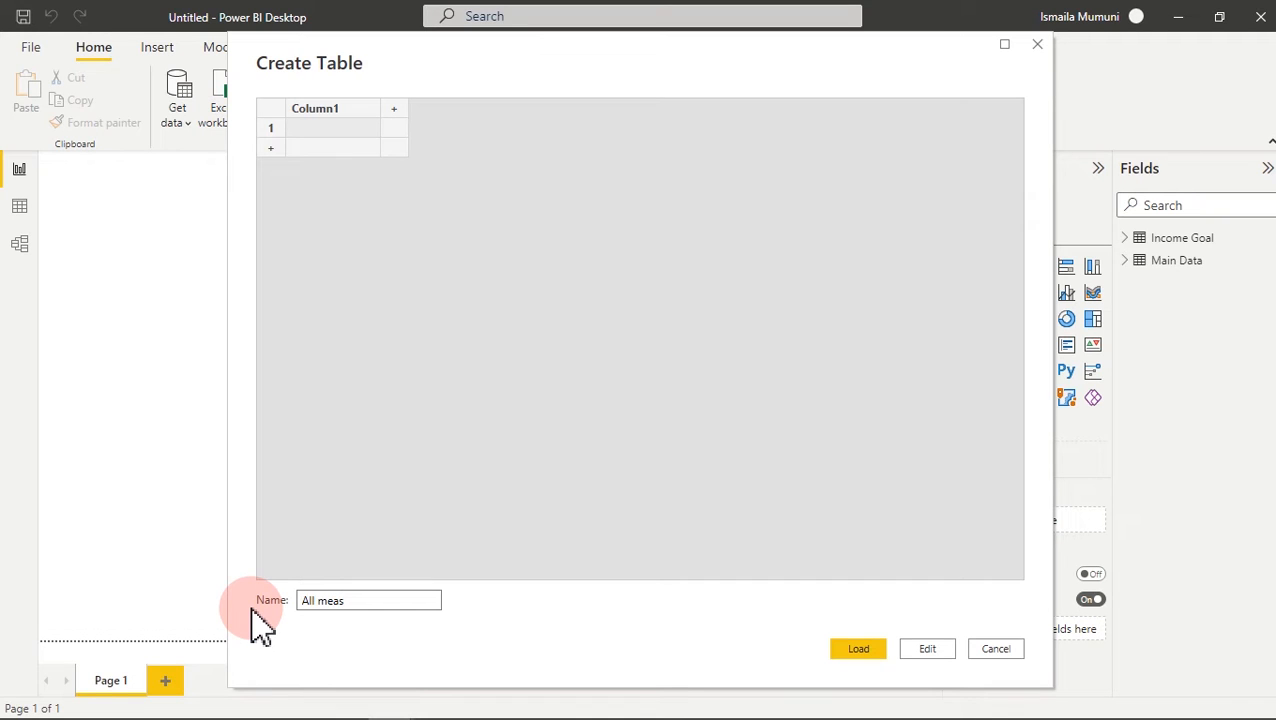
{"action": "type", "text": "ures"}
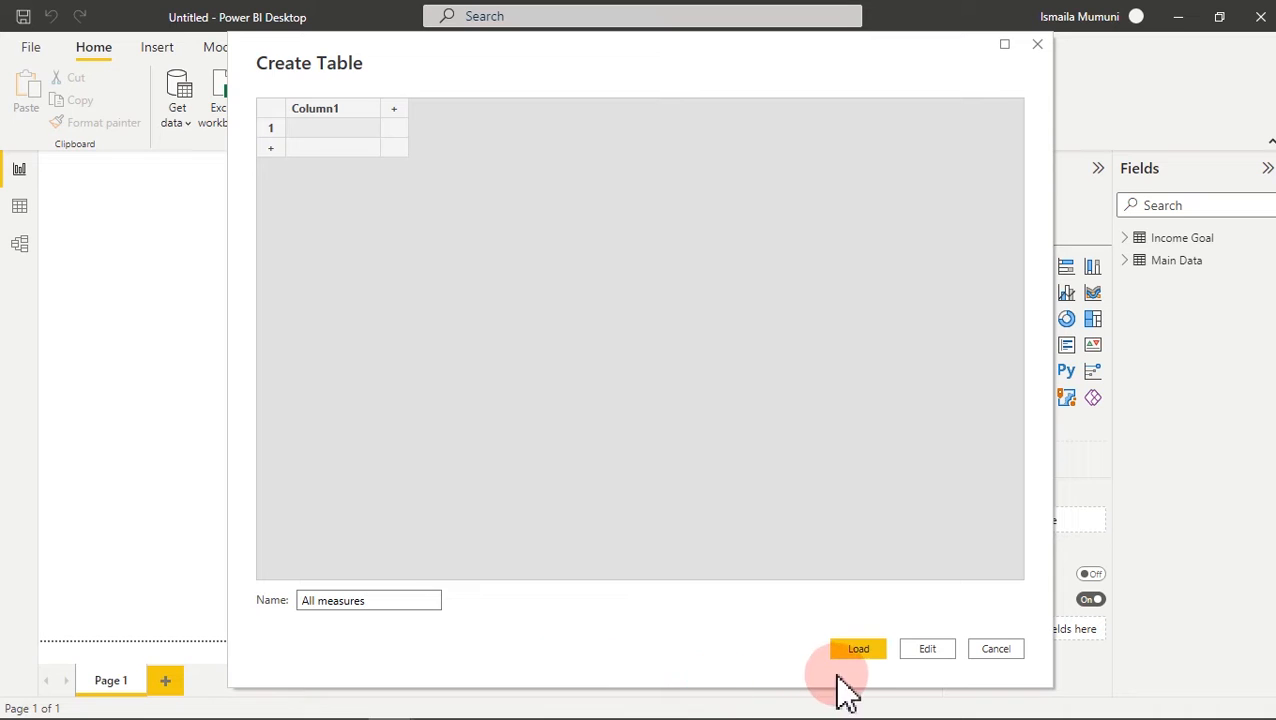
{"action": "left_click", "coordinate": [859, 650]}
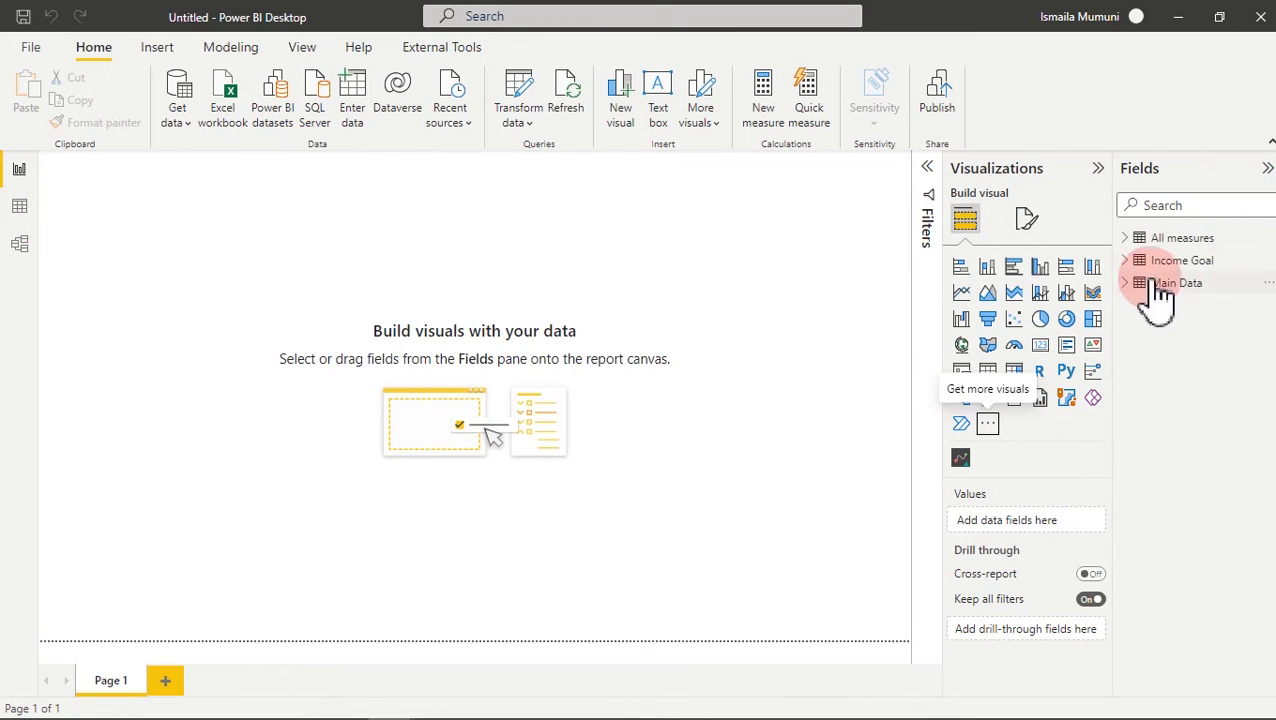
- Show the Main Data table in the data view and select its Amount column for inspection
{"action": "left_click", "coordinate": [20, 208]}
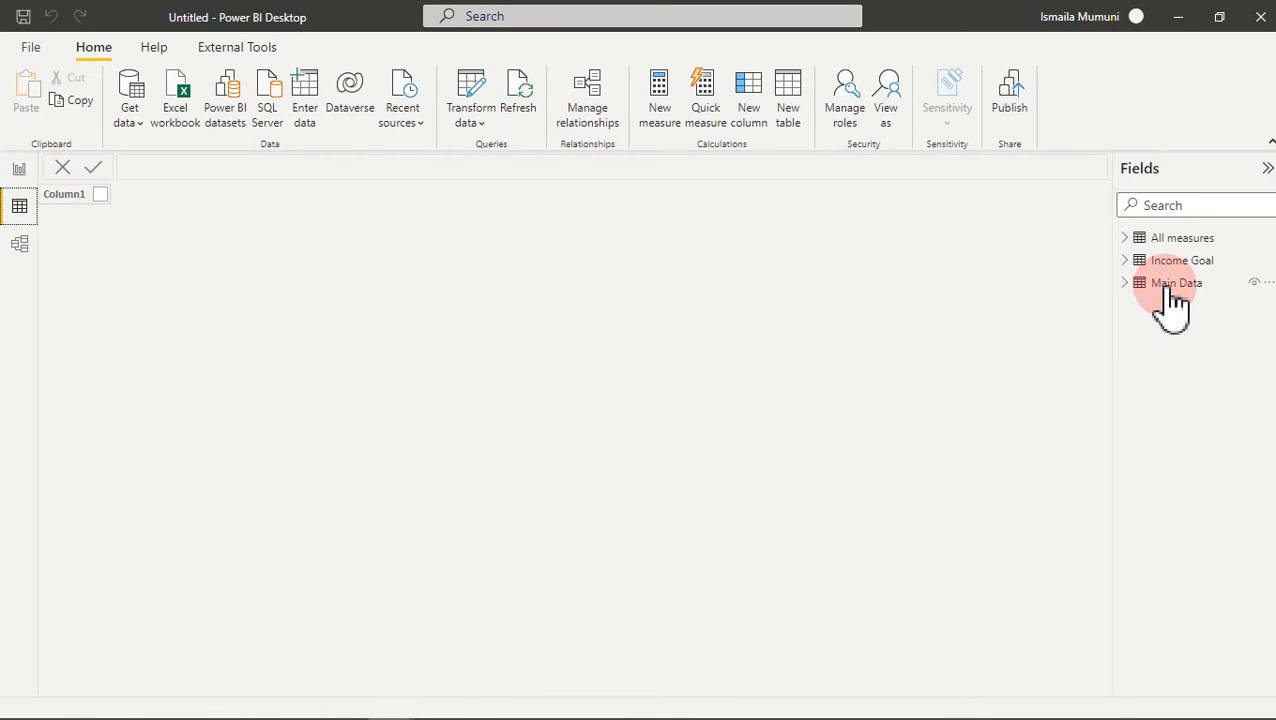
{"action": "left_click", "coordinate": [1170, 284]}
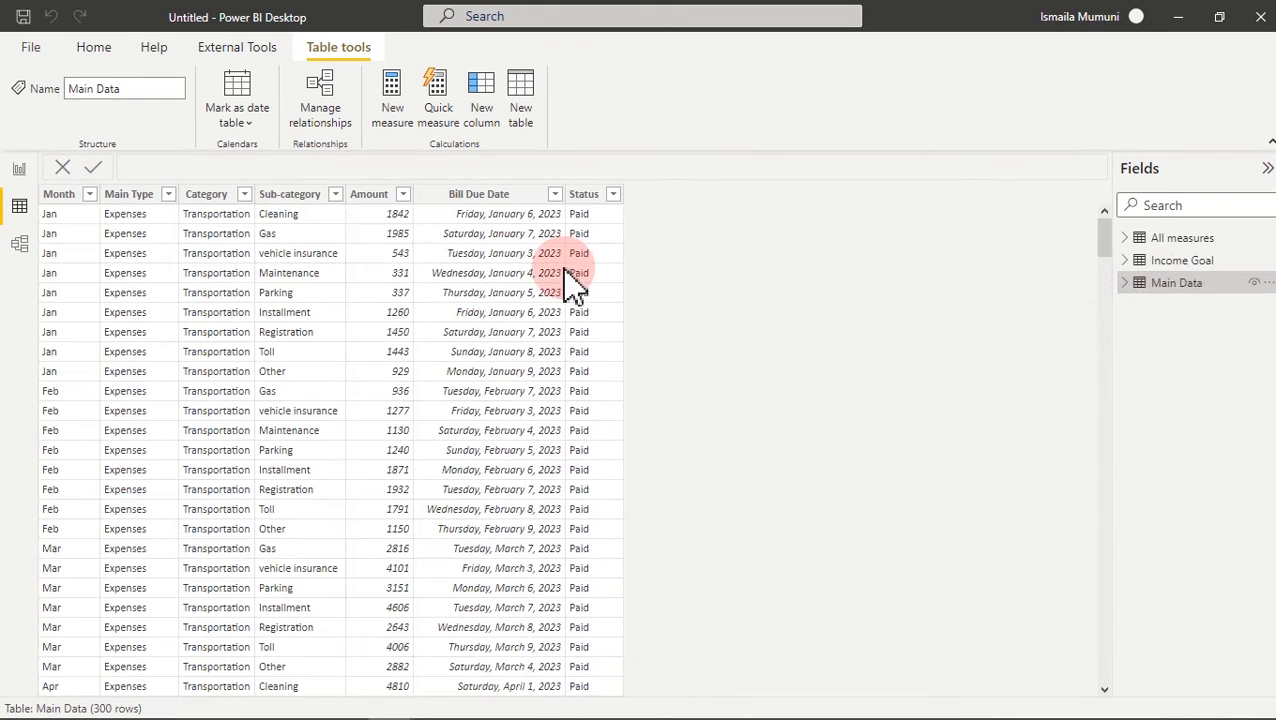
{"action": "left_click", "coordinate": [376, 195]}
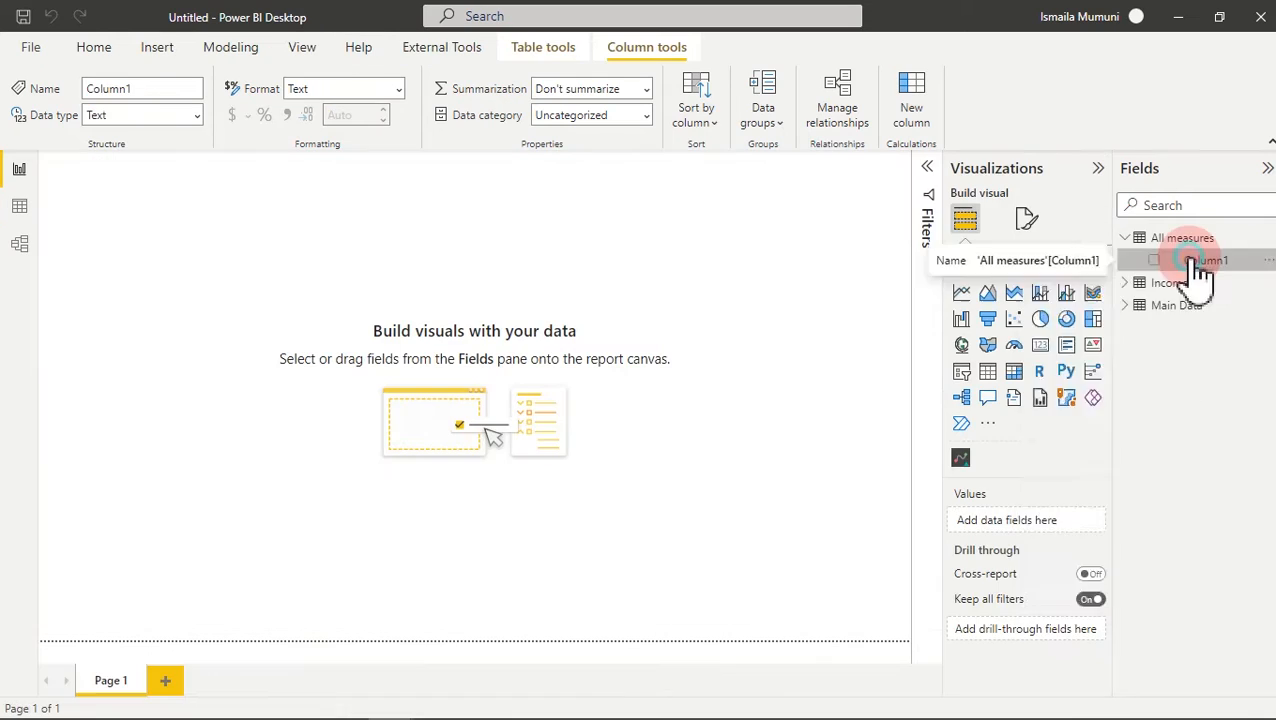
- Create a Total Amount measure in the All measures table that sums the Amount column of Main Data
{"action": "right_click", "coordinate": [1195, 262]}
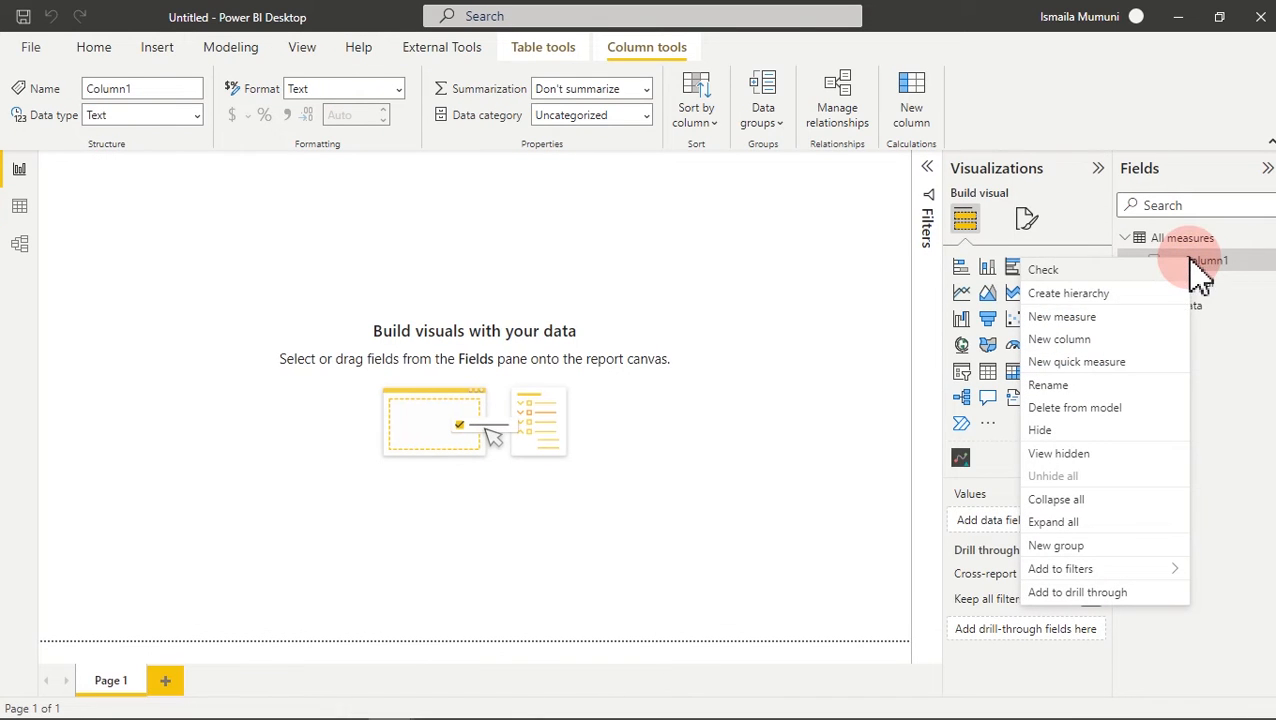
{"action": "left_click", "coordinate": [1062, 318]}
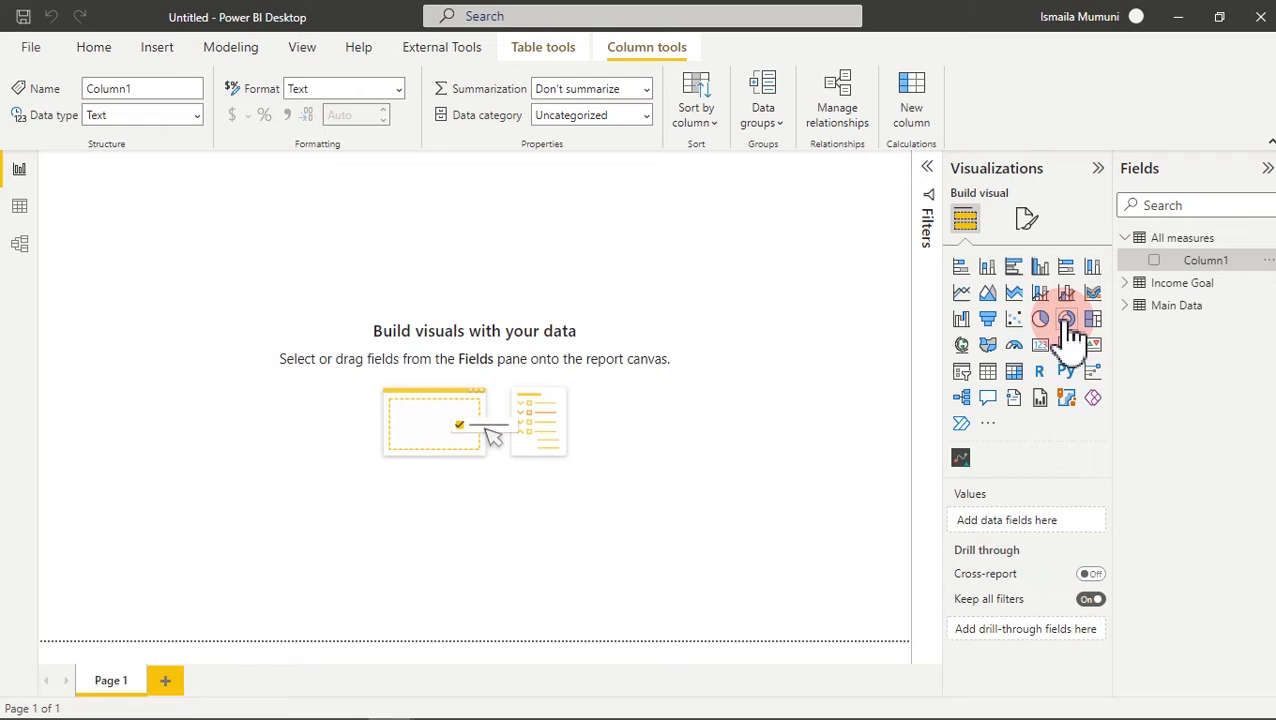
{"action": "left_click", "coordinate": [476, 305]}
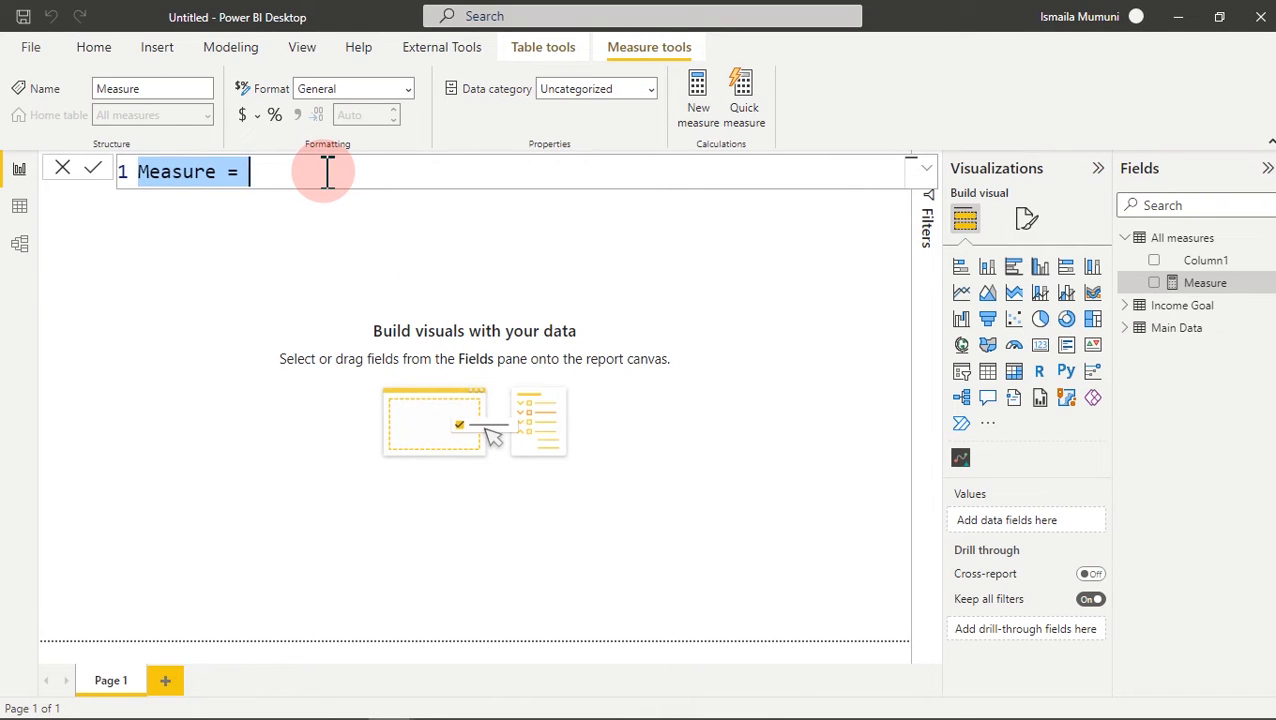
{"action": "type", "text": "Total A"}
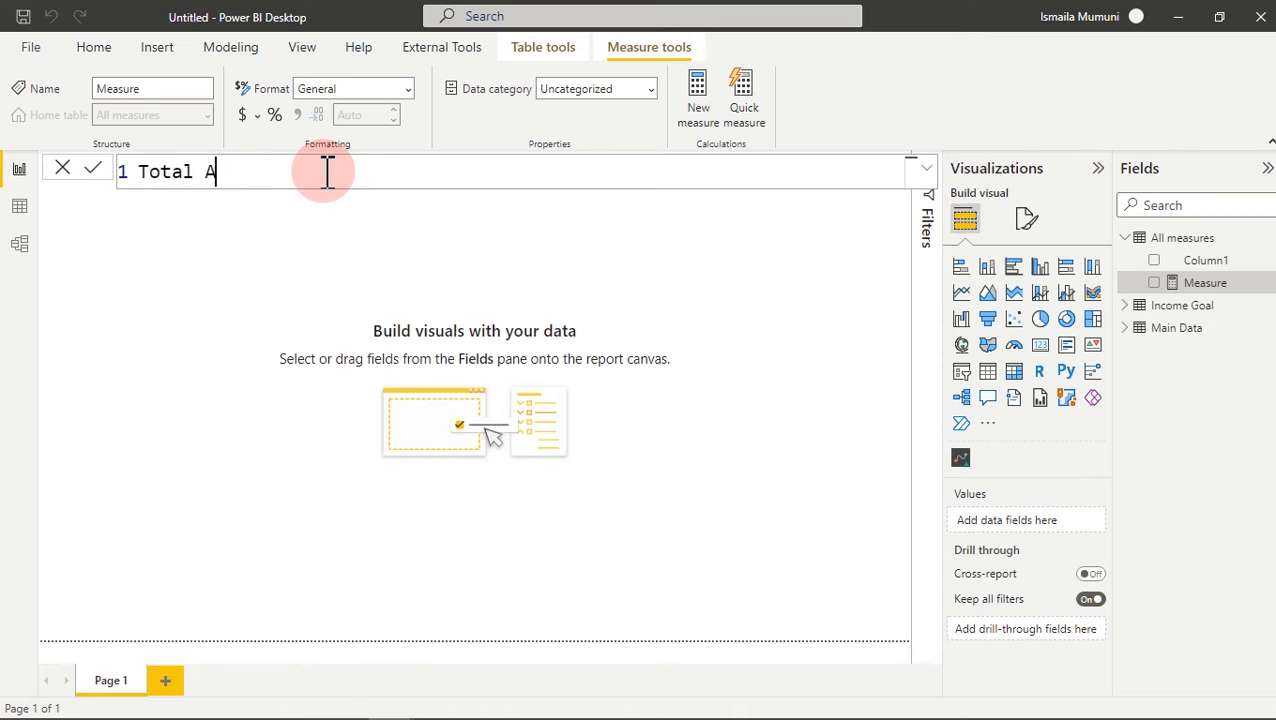
{"action": "type", "text": "mount="}
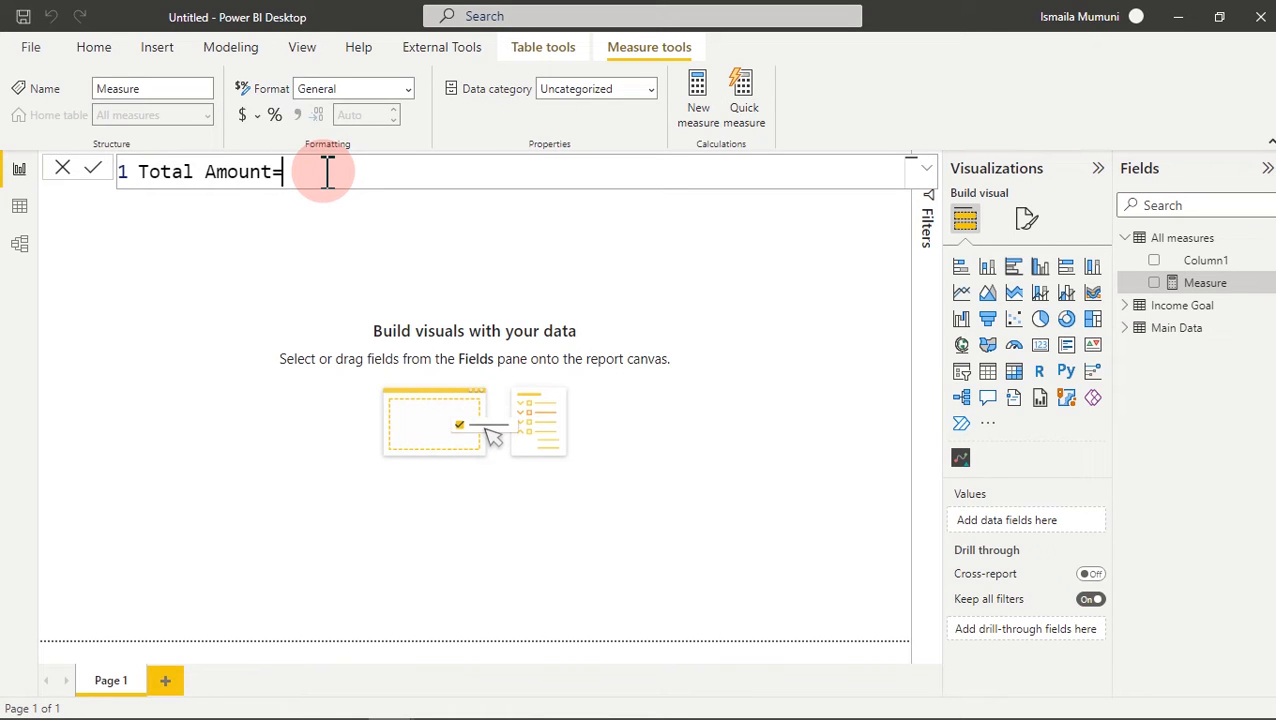
{"action": "type", "text": "sum"}
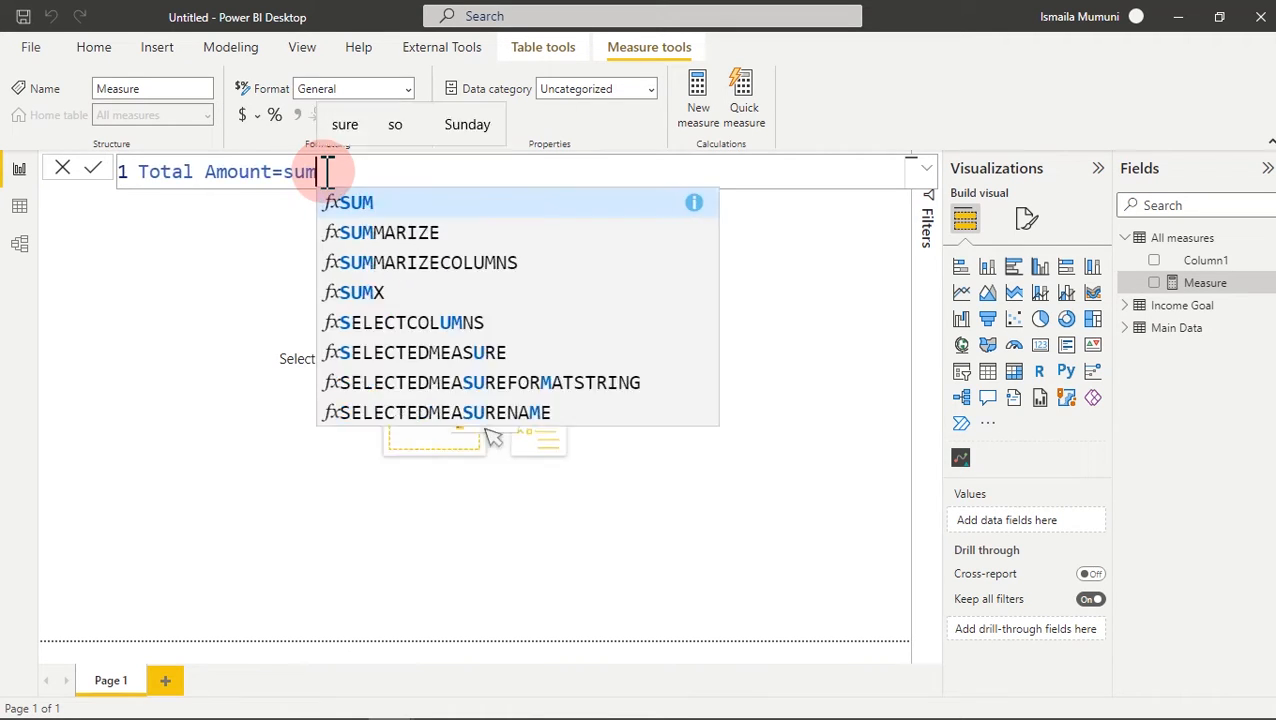
{"action": "key", "text": "Tab"}
{"action": "type", "text": "am"}
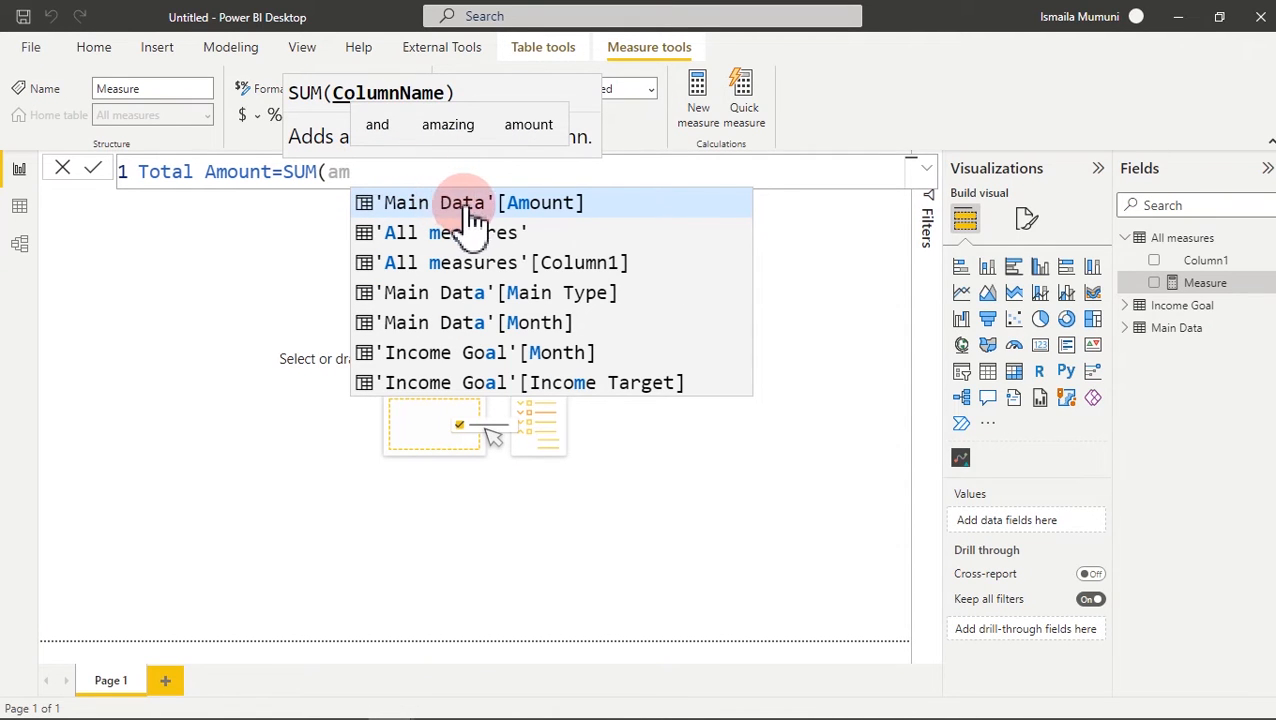
{"action": "left_click", "coordinate": [524, 210]}
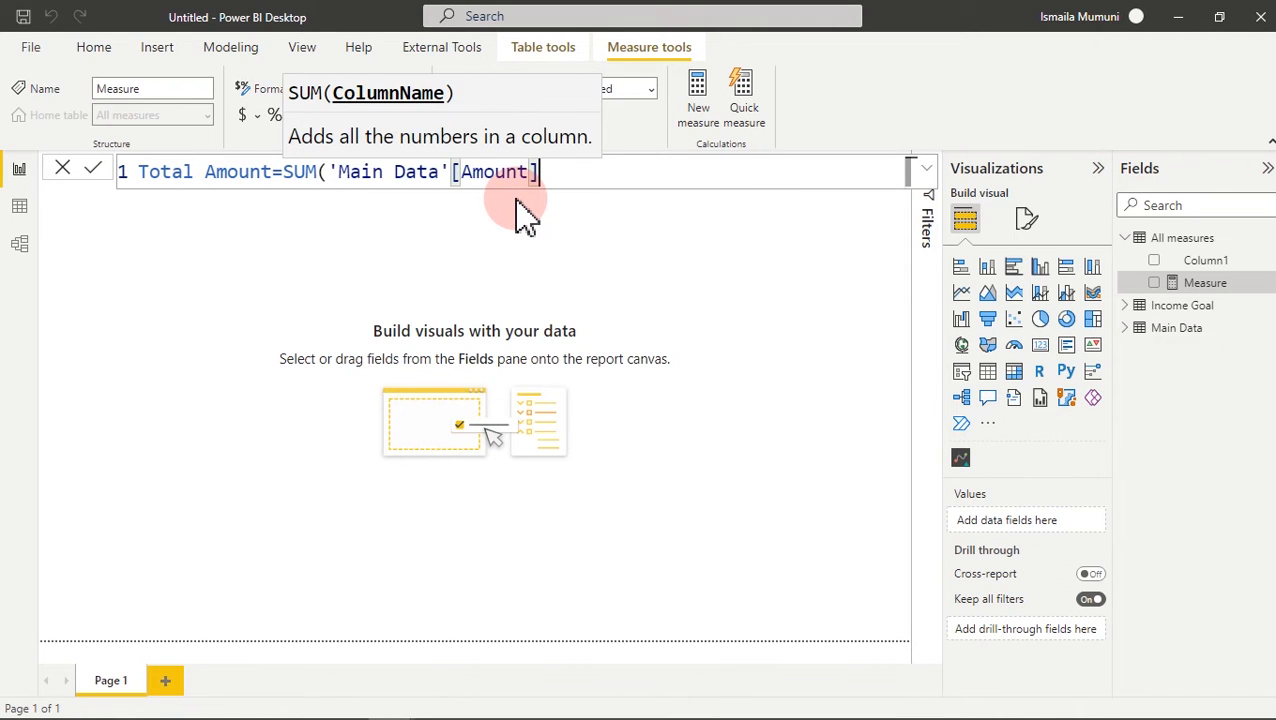
{"action": "key", "text": "shift+Return"}
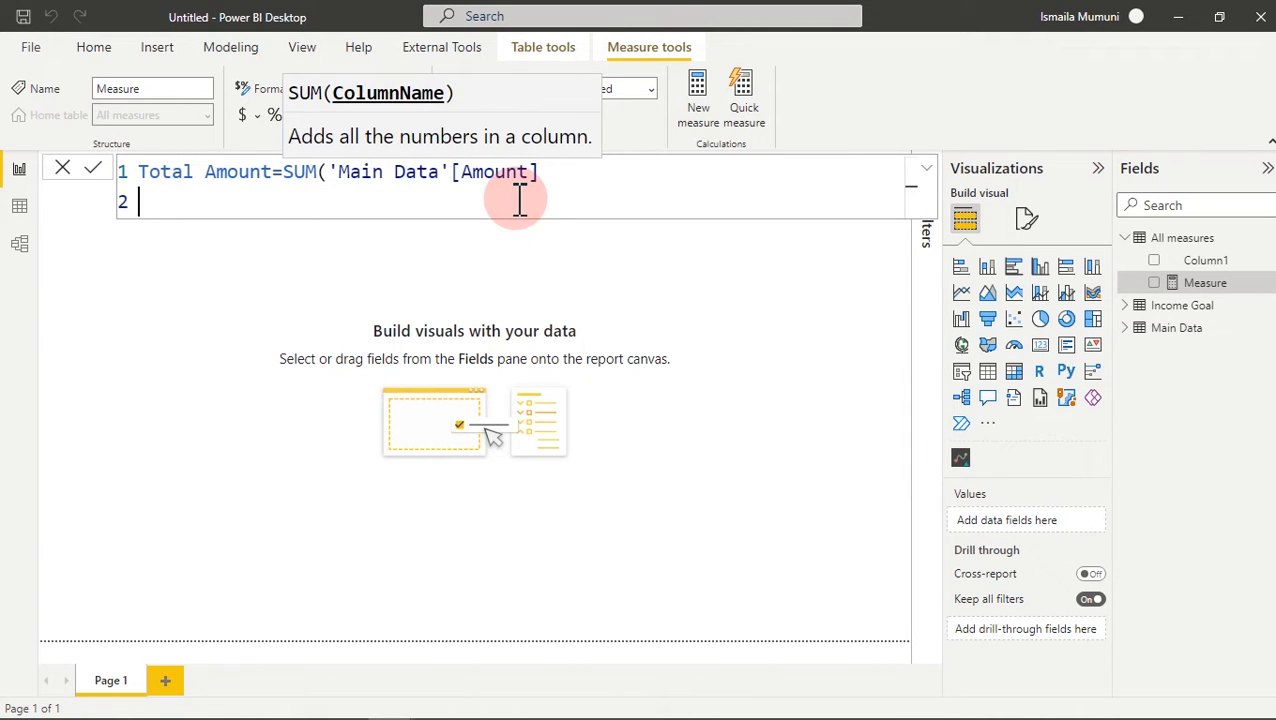
{"action": "type", "text": ")"}
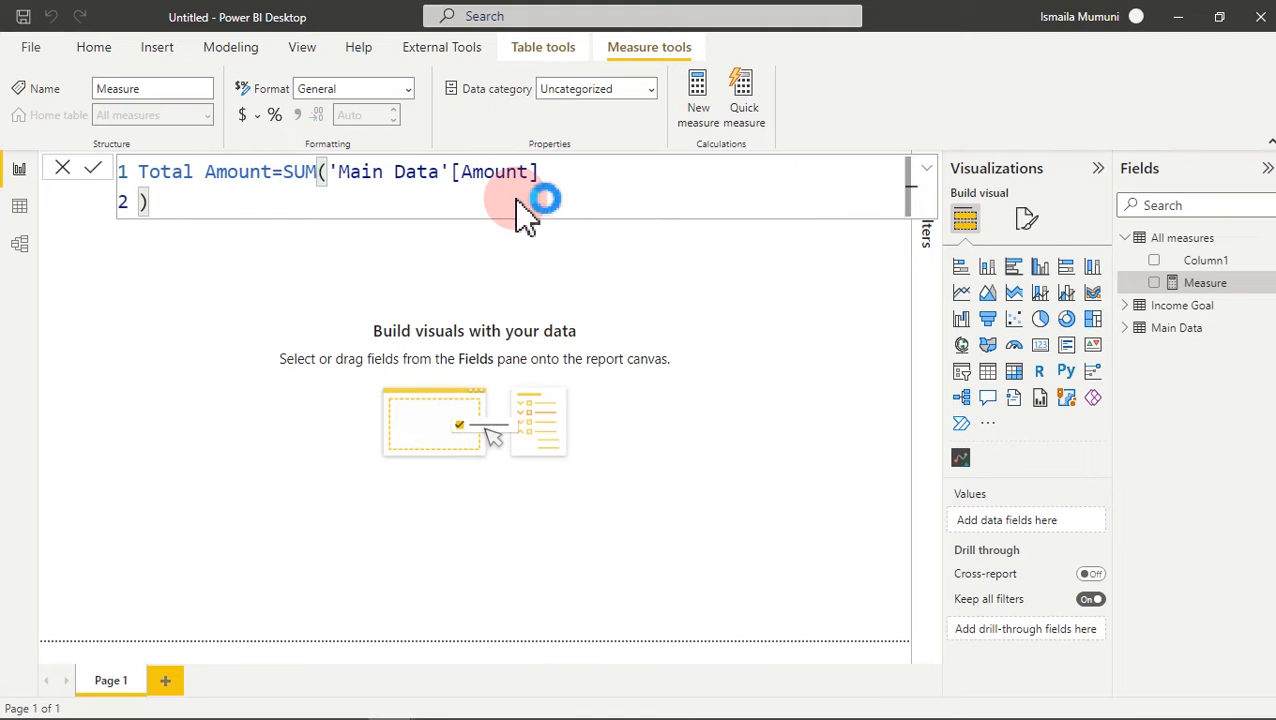
{"action": "key", "text": "Return"}
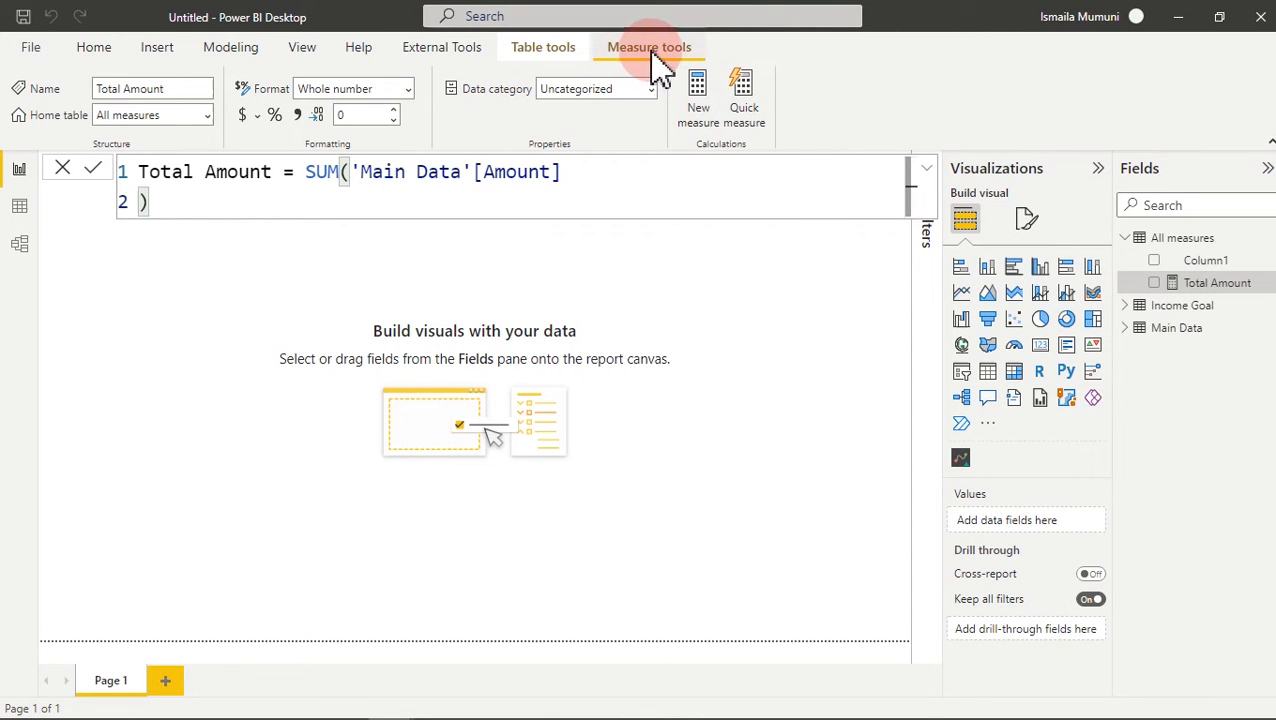
- Start a new measure named Total Expenses with a CALCULATE function that takes [Total Amount] as its expression
{"action": "left_click", "coordinate": [700, 95]}
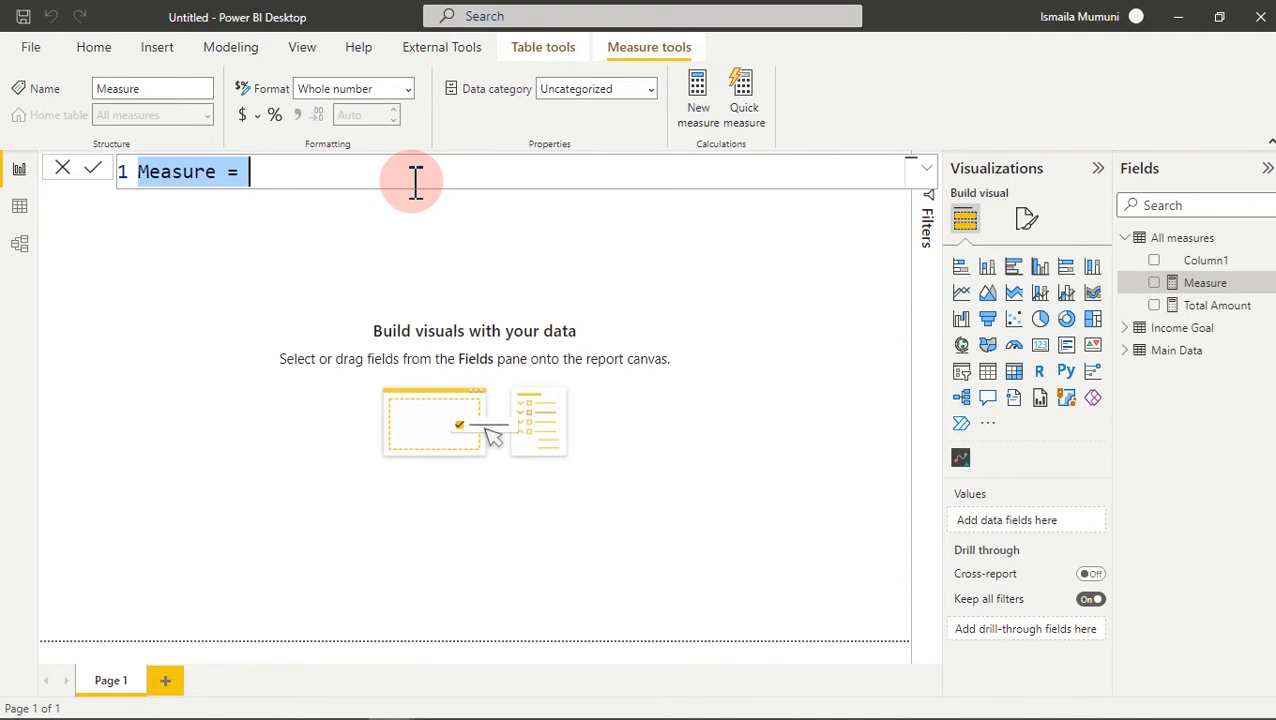
{"action": "type", "text": "Total Expe"}
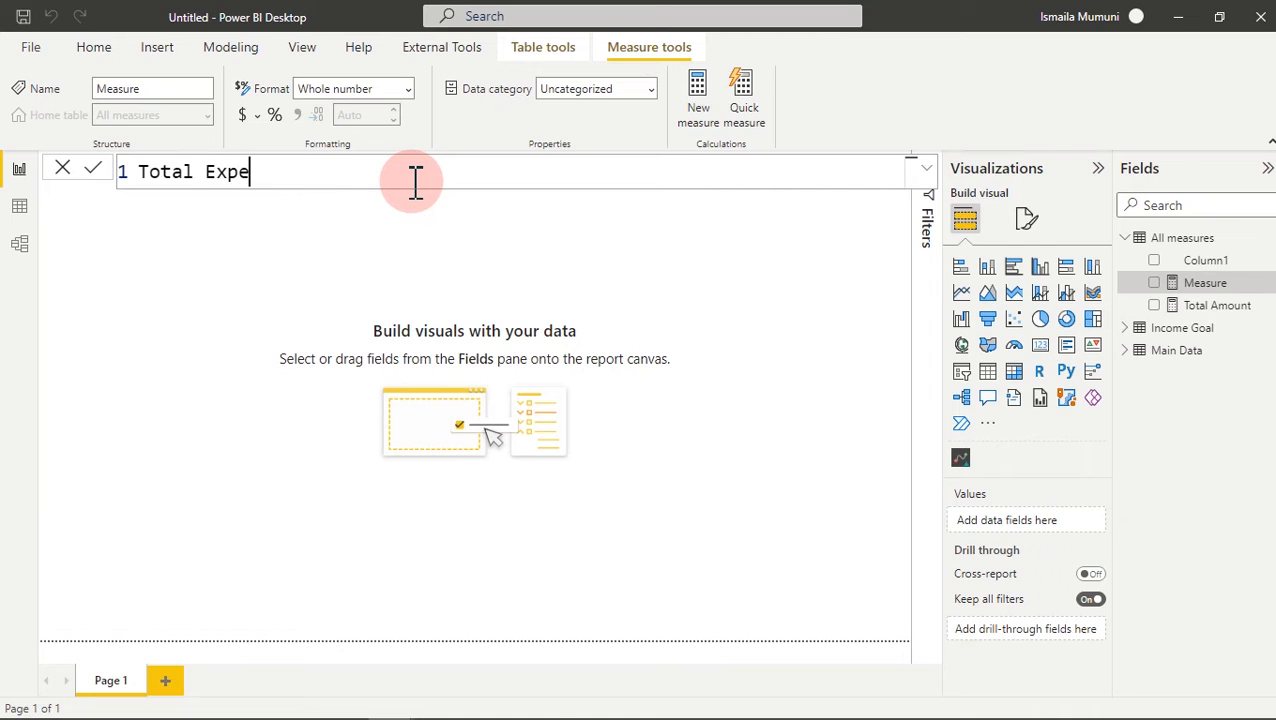
{"action": "type", "text": "nses="}
{"action": "key", "text": "shift+Return"}
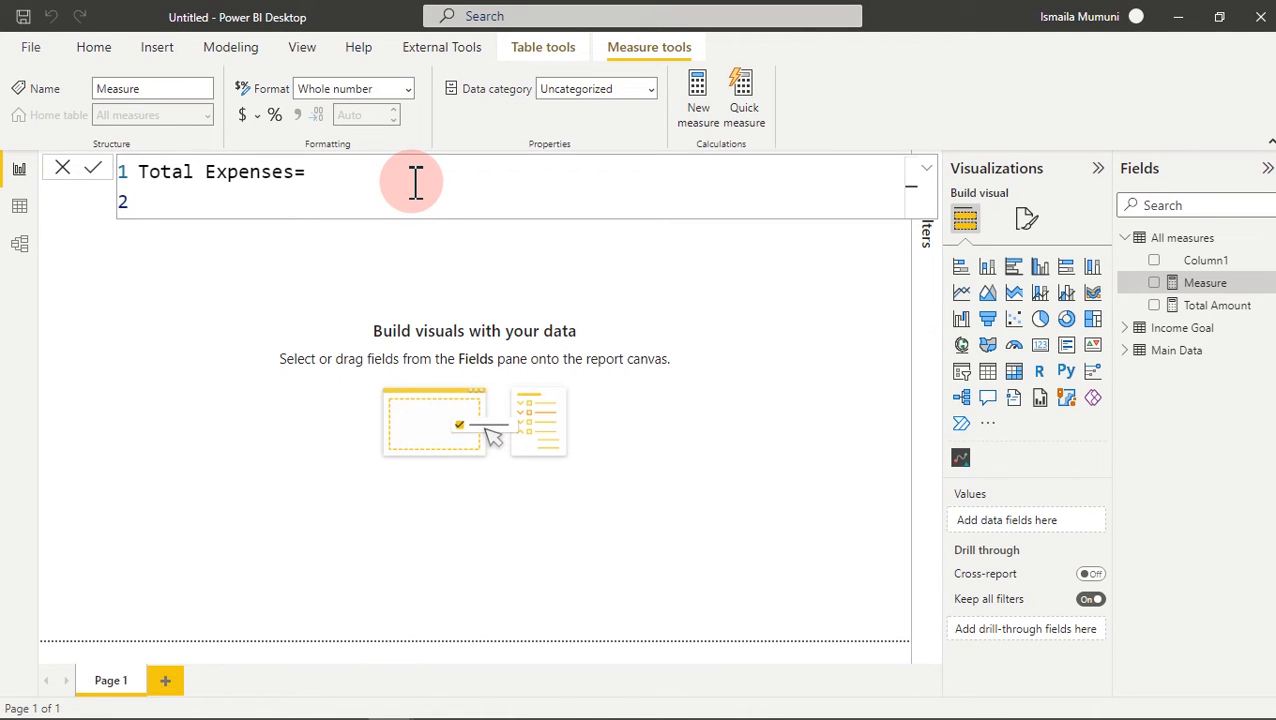
{"action": "type", "text": "Cal"}
{"action": "key", "text": "Tab"}
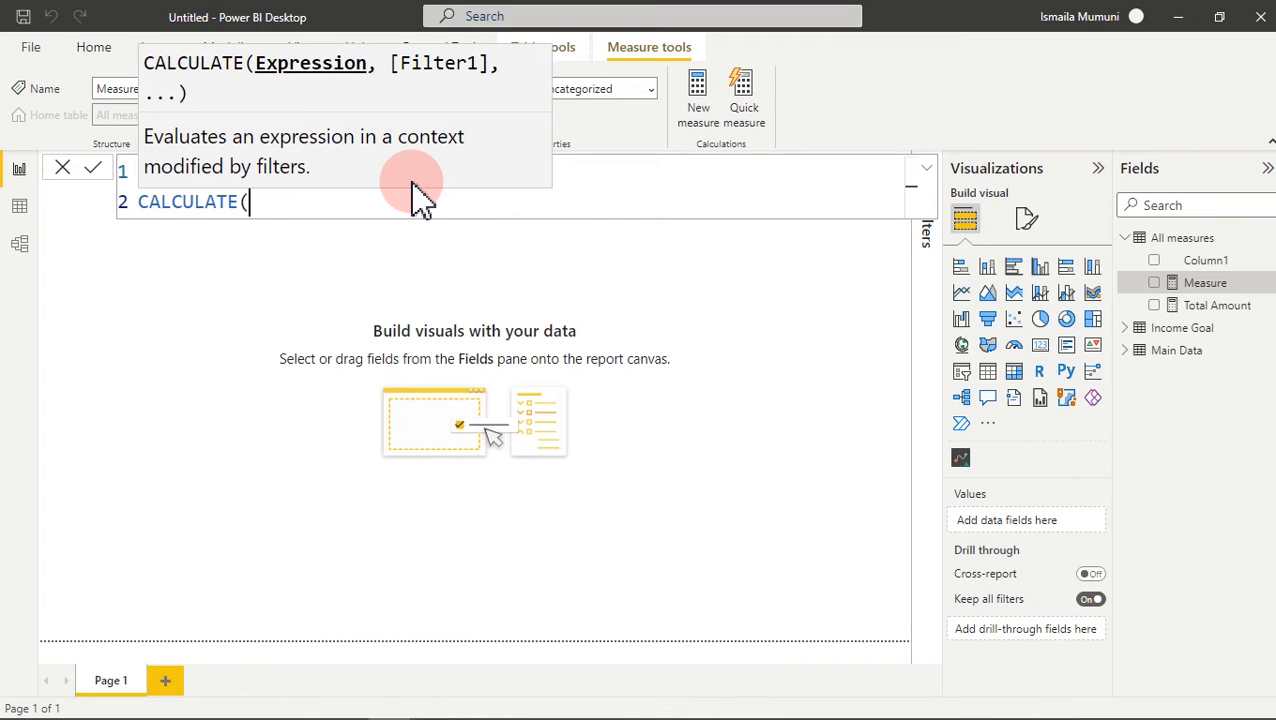
{"action": "type", "text": "["}
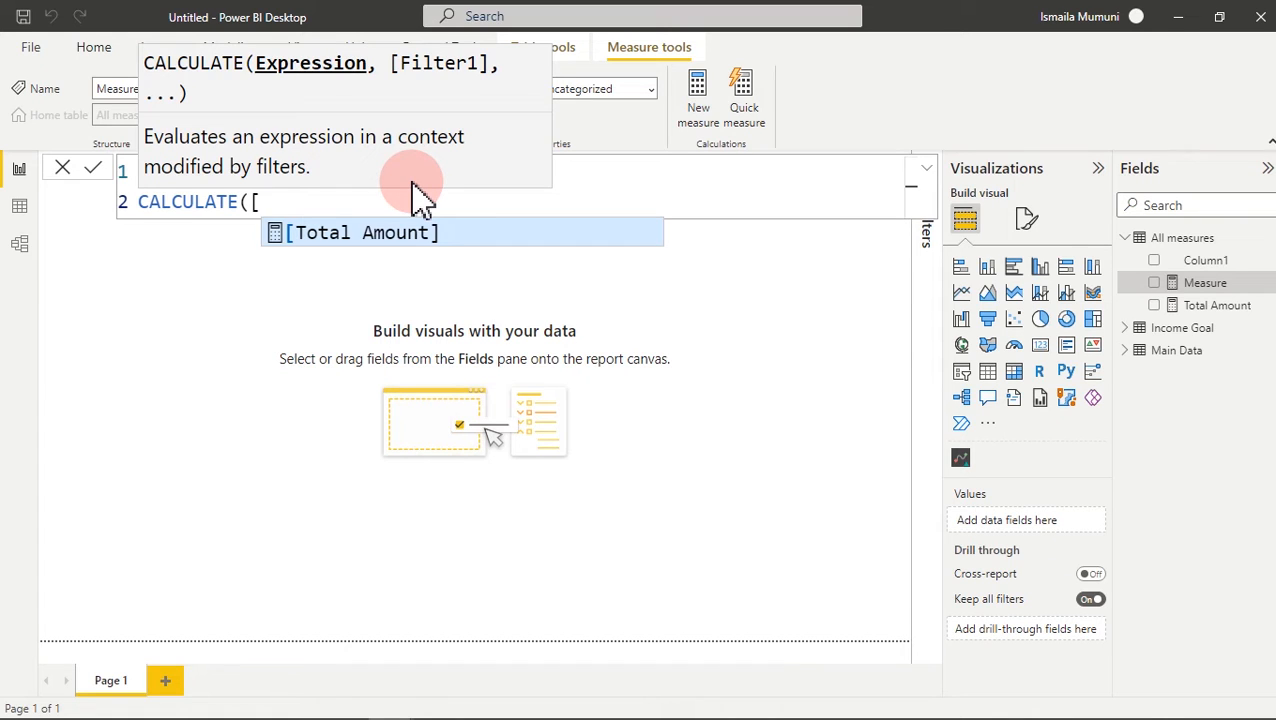
{"action": "key", "text": "Tab"}
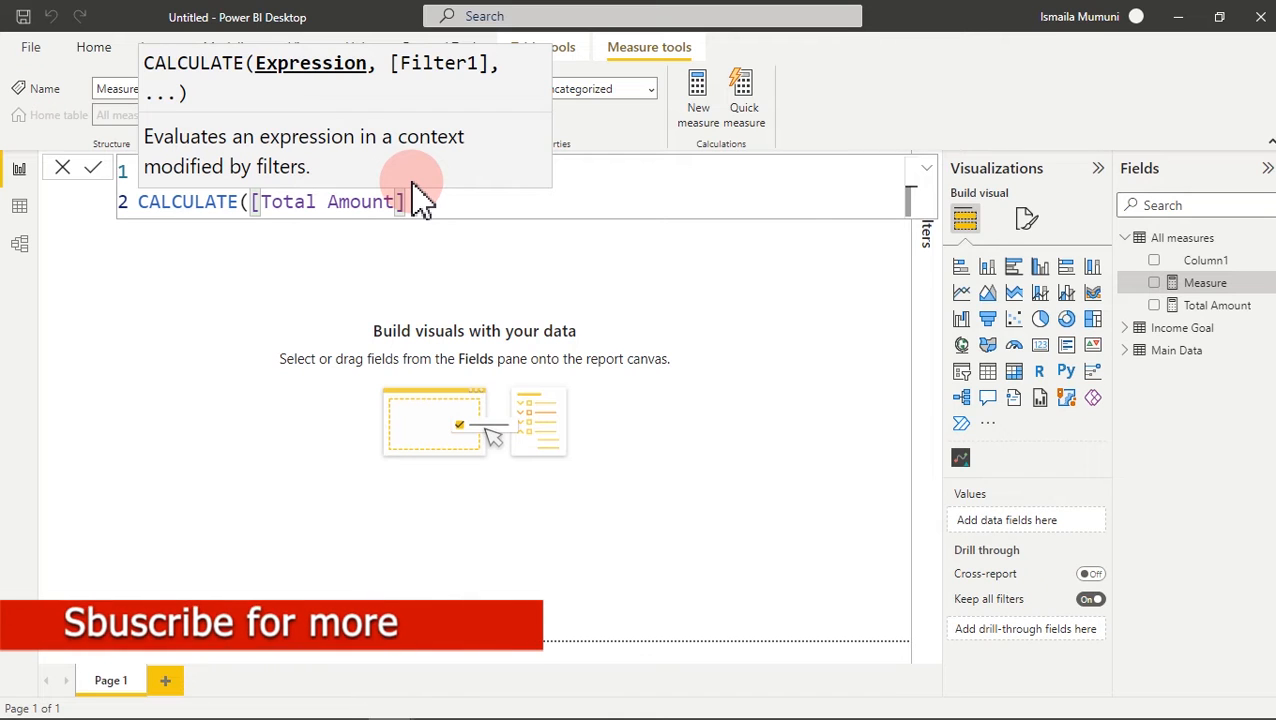
{"action": "type", "text": ","}
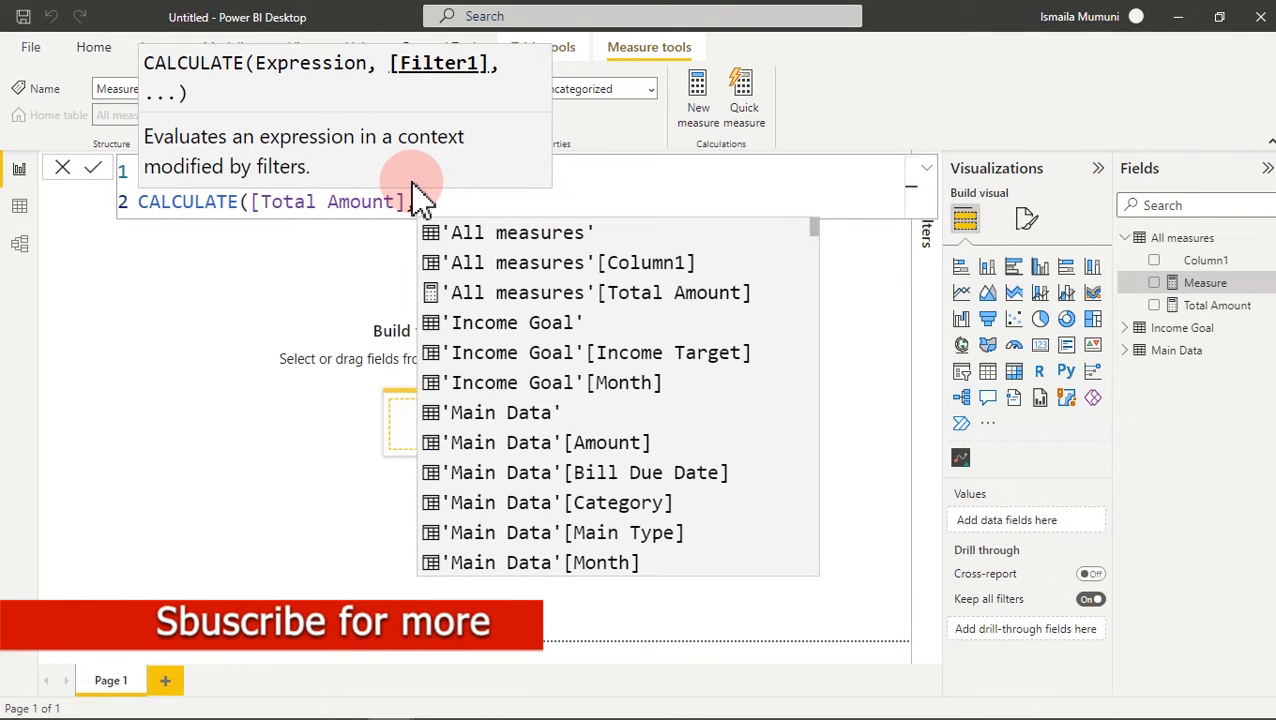
- Give the CALCULATE function a FILTER on 'Main Data' where 'Main Data'[Main Type]="Expenses"
{"action": "type", "text": "FILTER("}
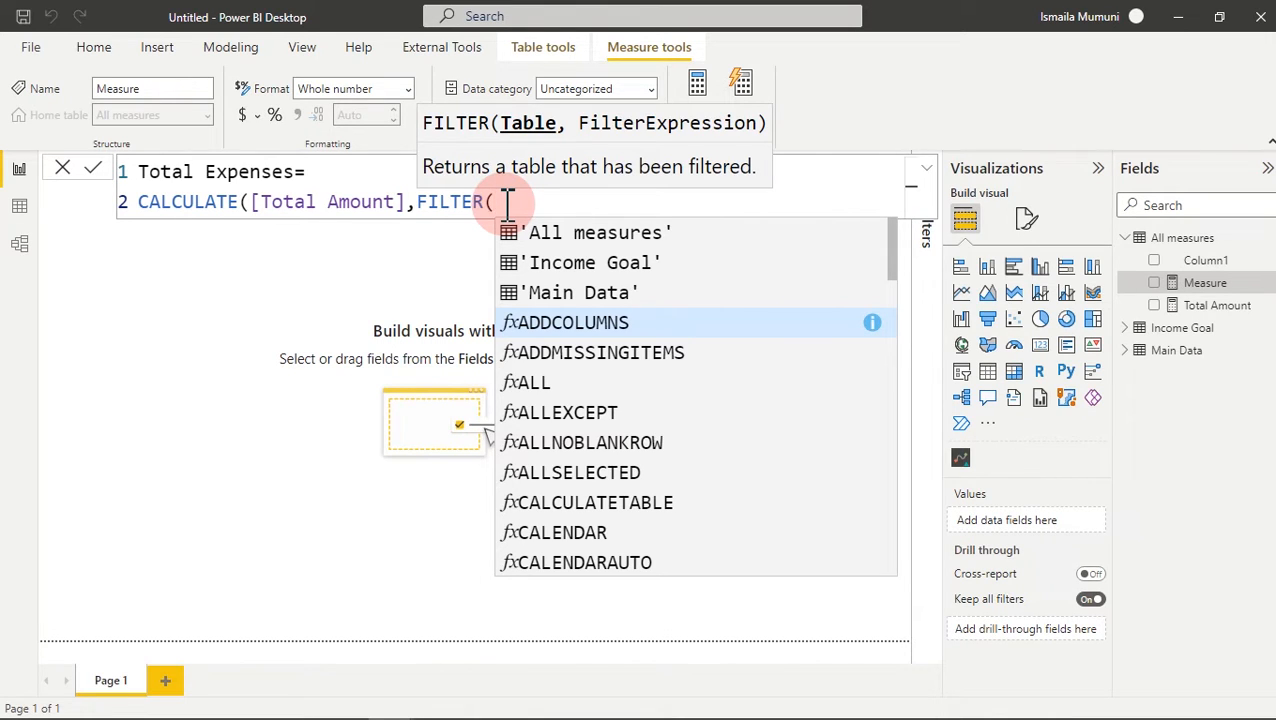
{"action": "left_click", "coordinate": [580, 292]}
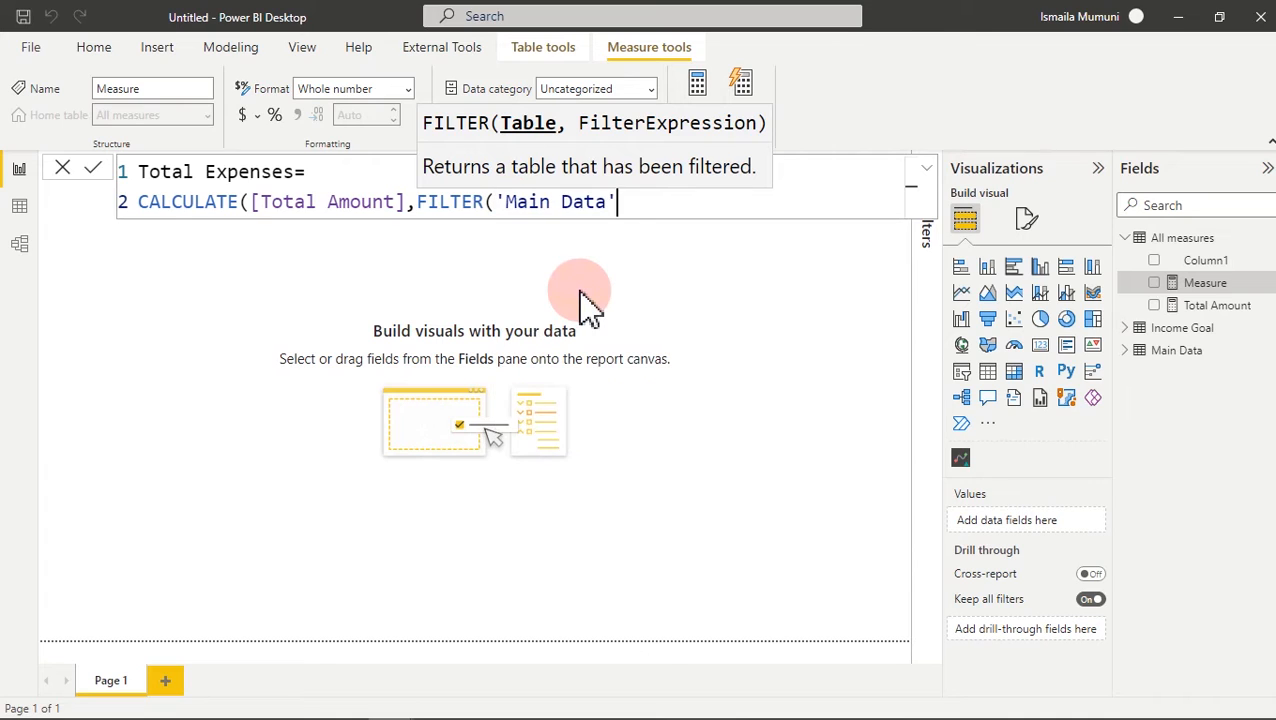
{"action": "type", "text": ","}
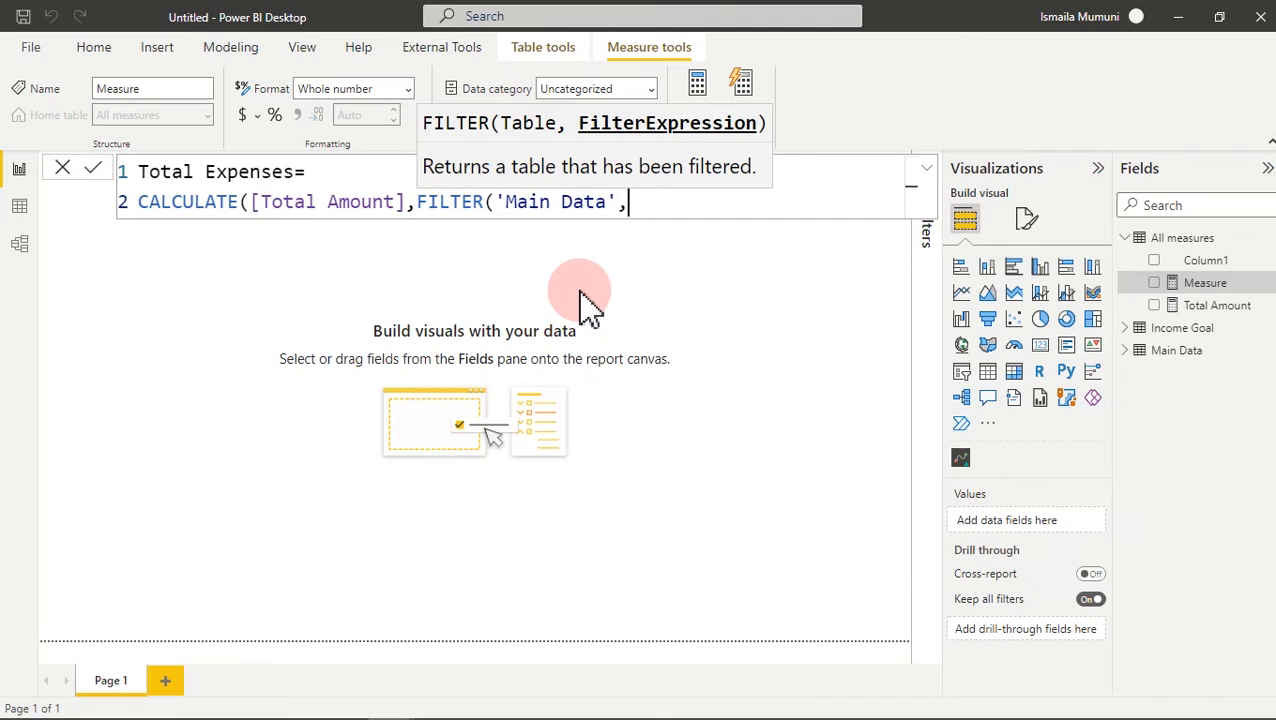
{"action": "type", "text": "main"}
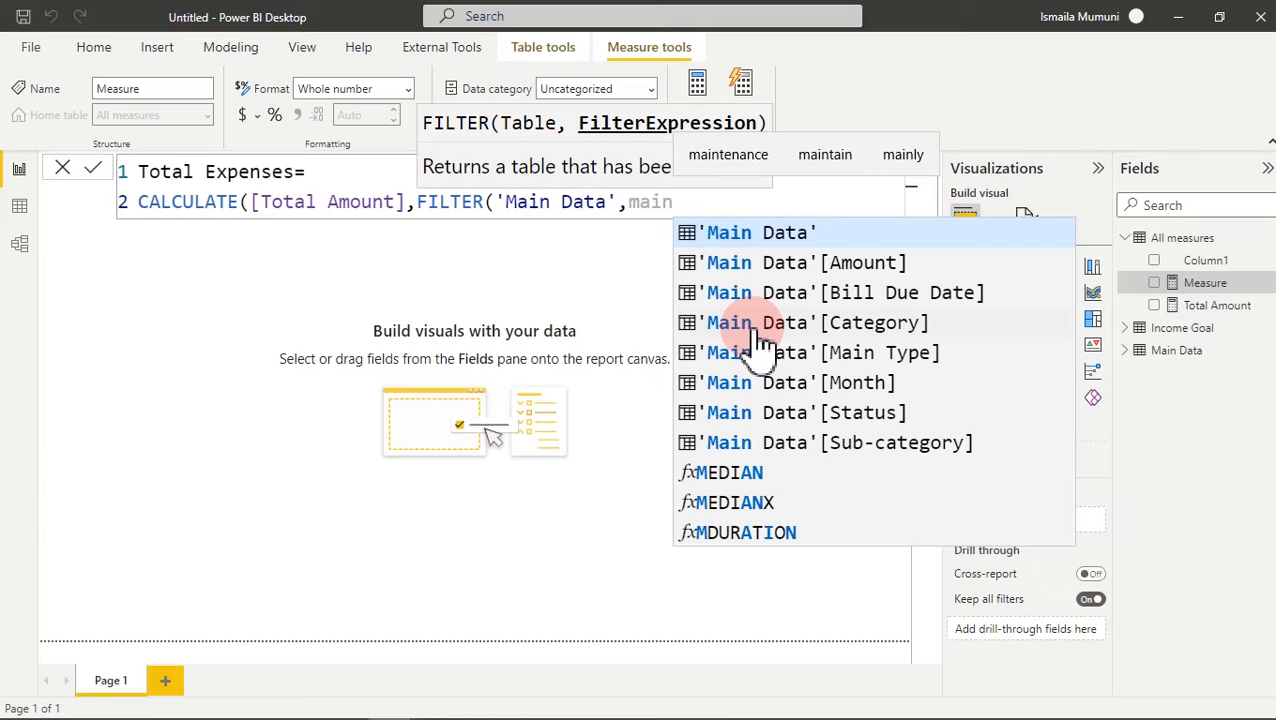
{"action": "left_click", "coordinate": [876, 356]}
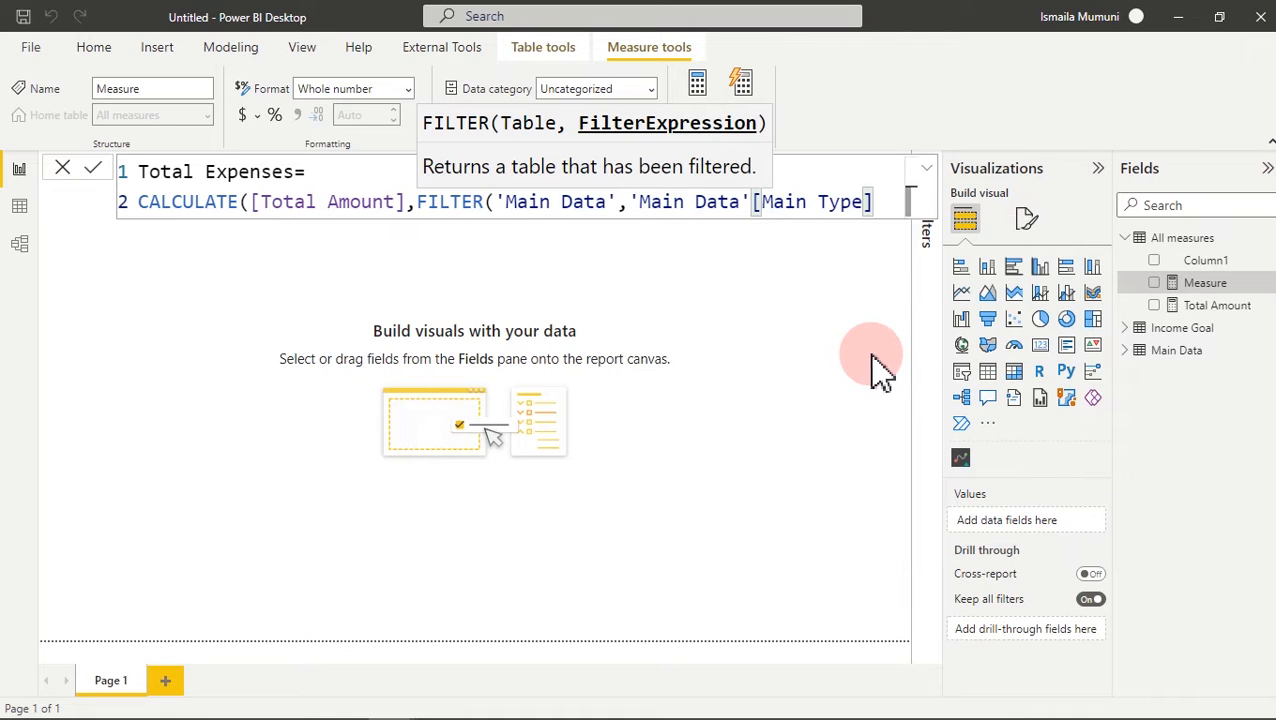
{"action": "type", "text": "="}
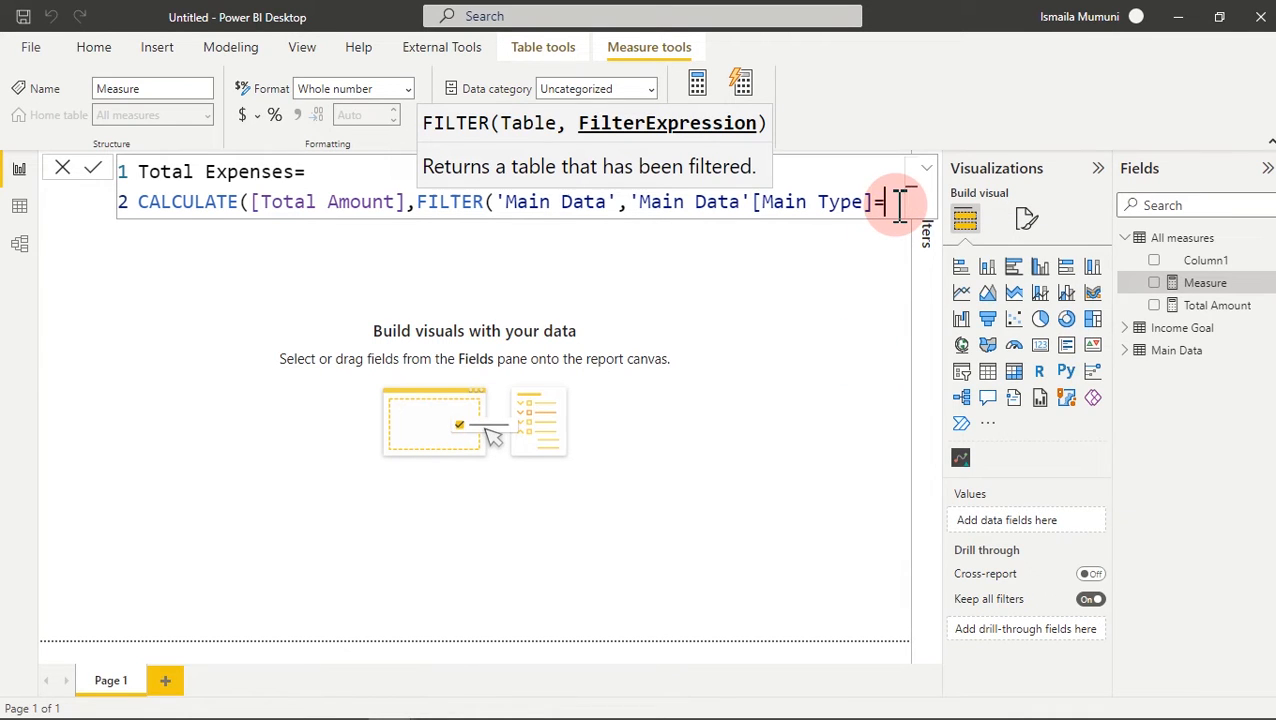
{"action": "type", "text": "\"Expenses\""}
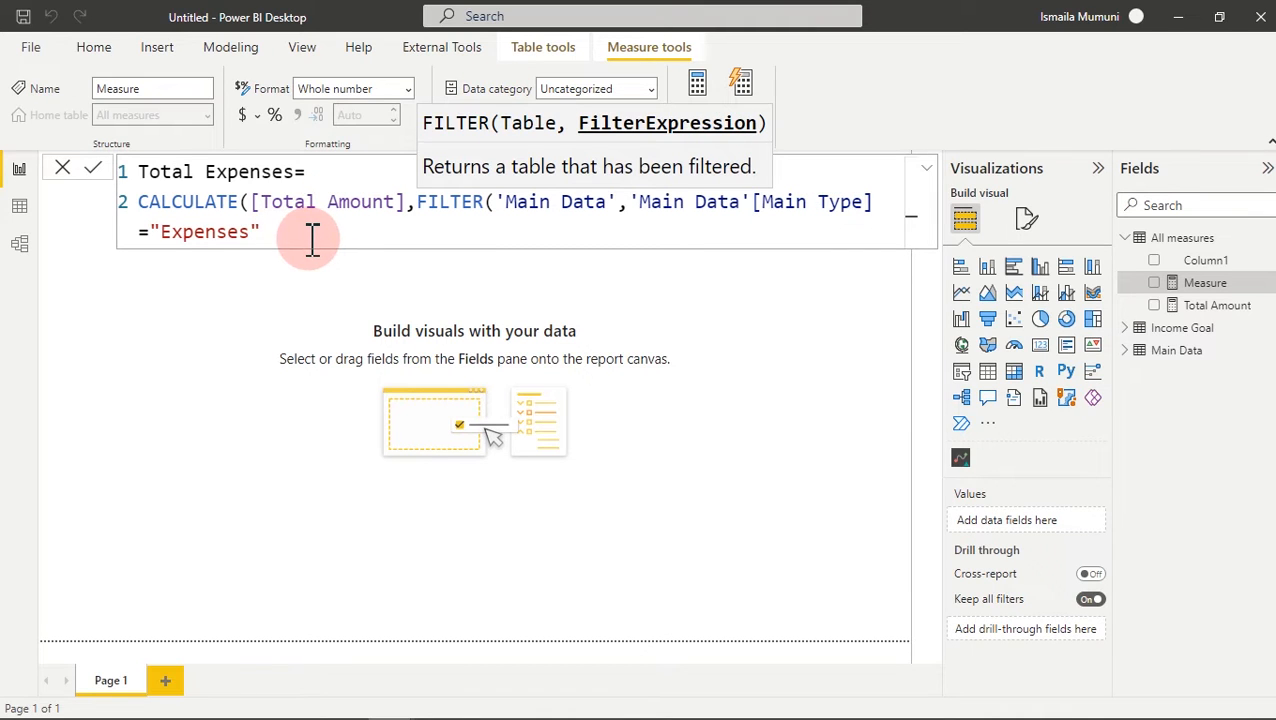
- Split the FILTER arguments and both closing brackets of Total Expenses onto separate lines, indent the inner bracket, and commit the measure
{"action": "left_click", "coordinate": [497, 203]}
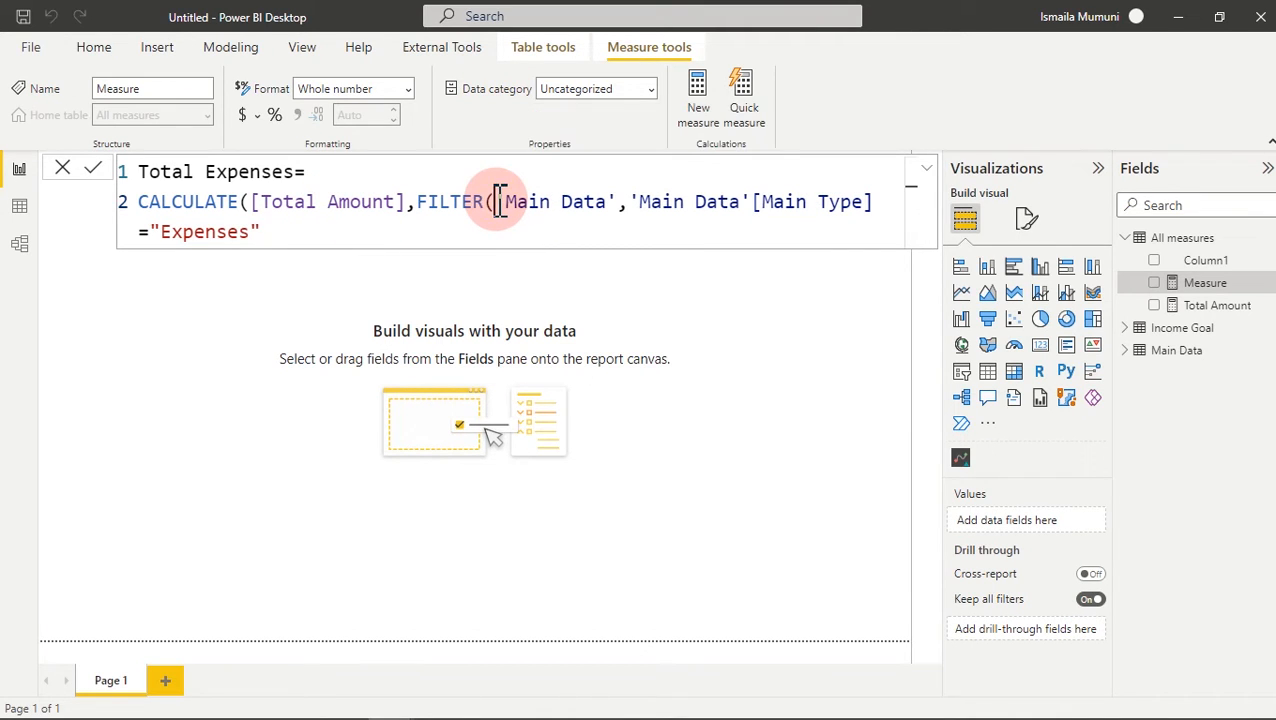
{"action": "key", "text": "shift+Return"}
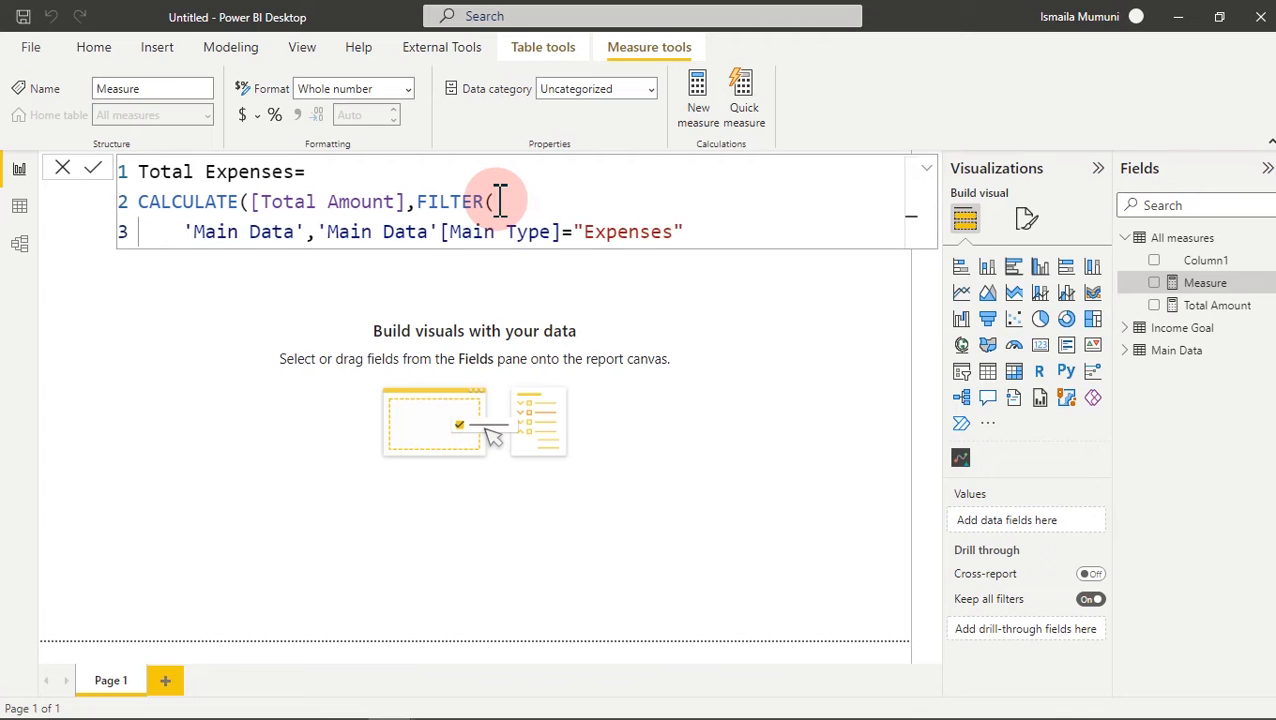
{"action": "left_click", "coordinate": [713, 228]}
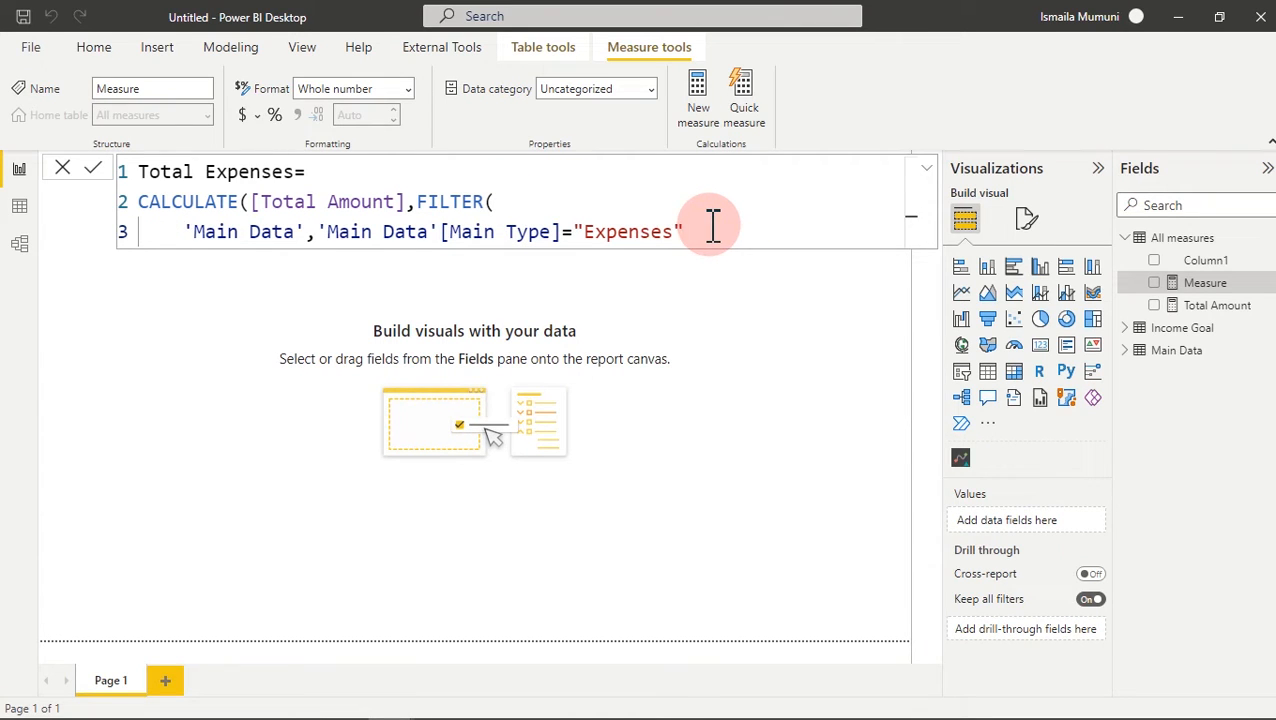
{"action": "key", "text": "shift+Return"}
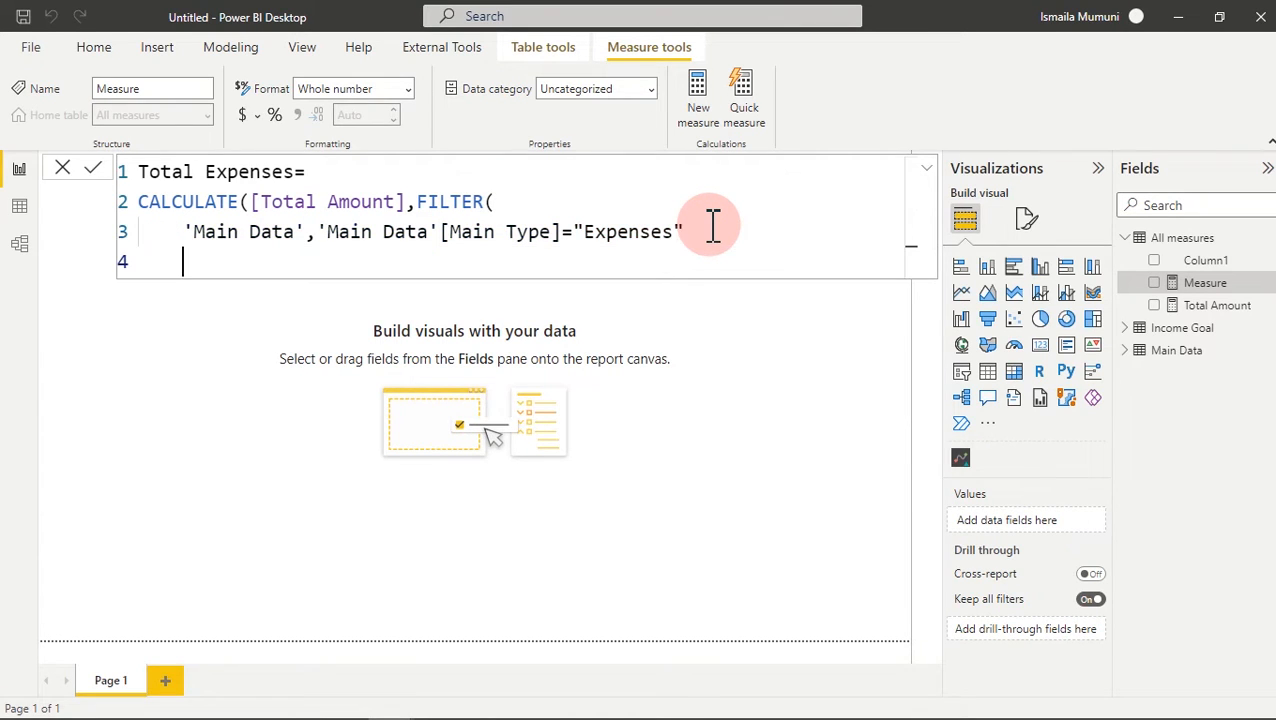
{"action": "type", "text": ")"}
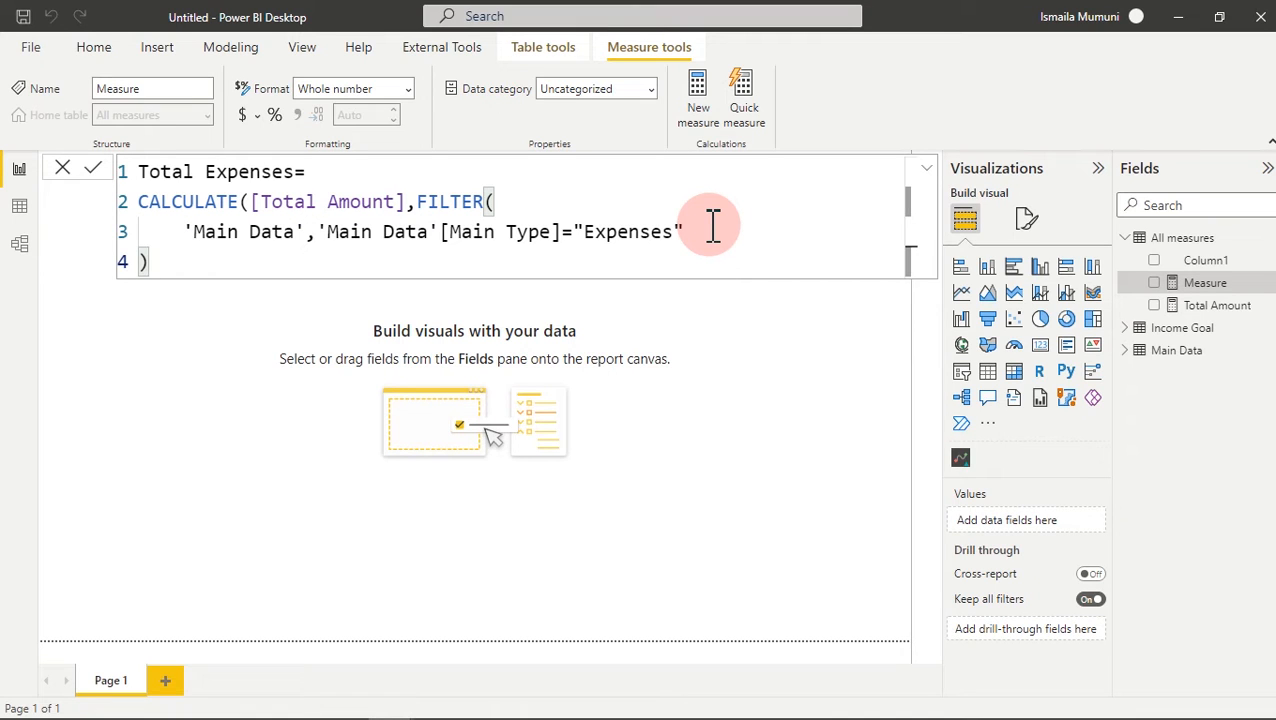
{"action": "key", "text": "shift+Return"}
{"action": "type", "text": ")"}
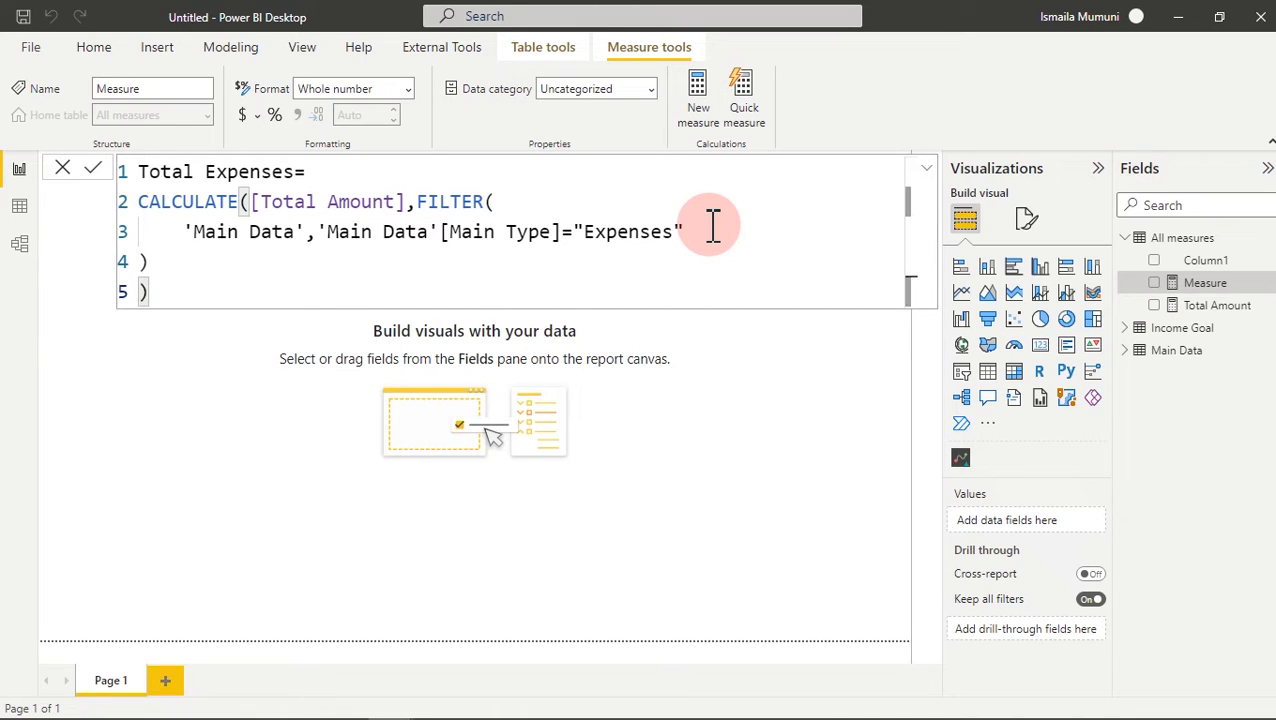
{"action": "left_click", "coordinate": [144, 262]}
{"action": "key", "text": "Tab"}
{"action": "left_click", "coordinate": [301, 275]}
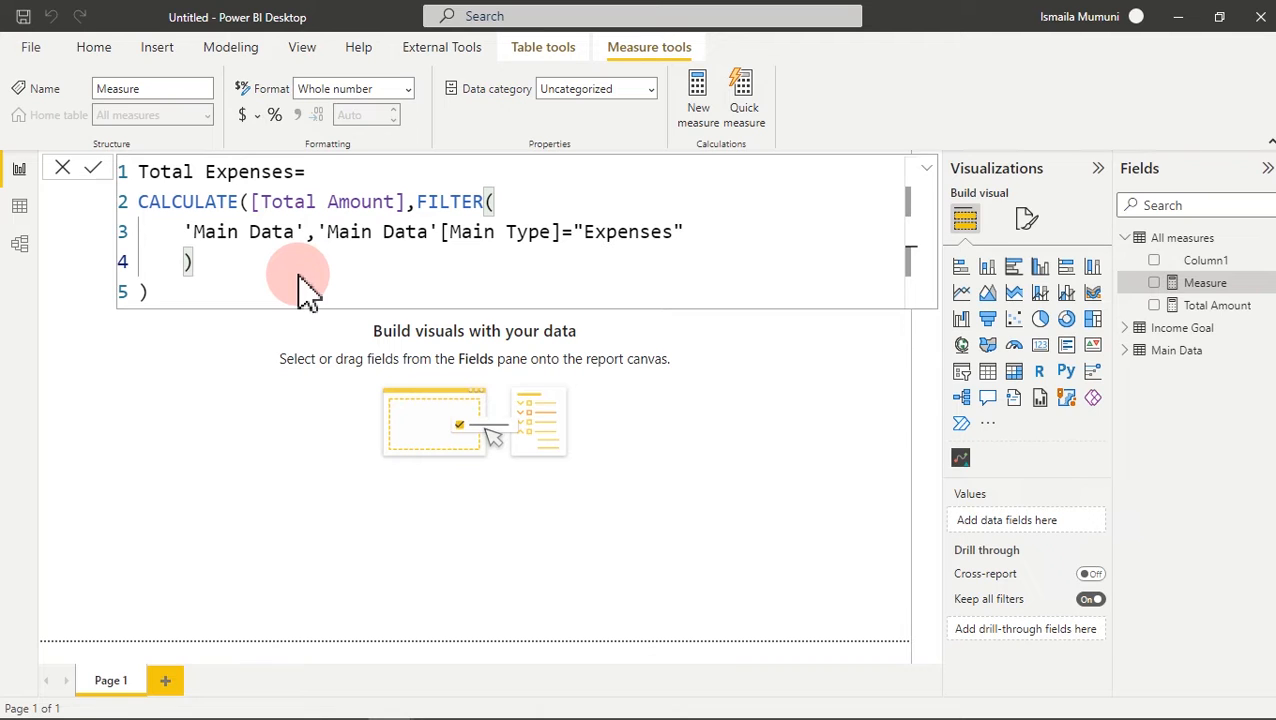
{"action": "left_click", "coordinate": [301, 276]}
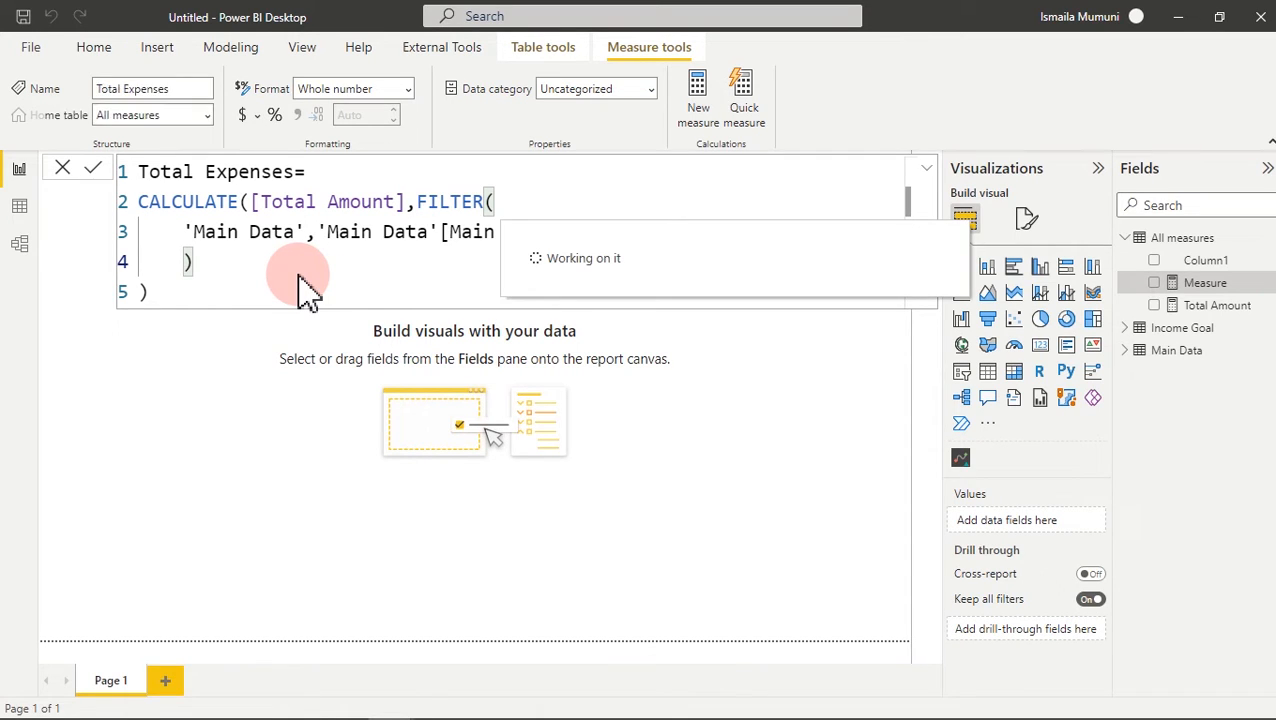
- Add a card visual showing Total Expenses and move it toward the upper middle of the report page
{"action": "left_click", "coordinate": [726, 360]}
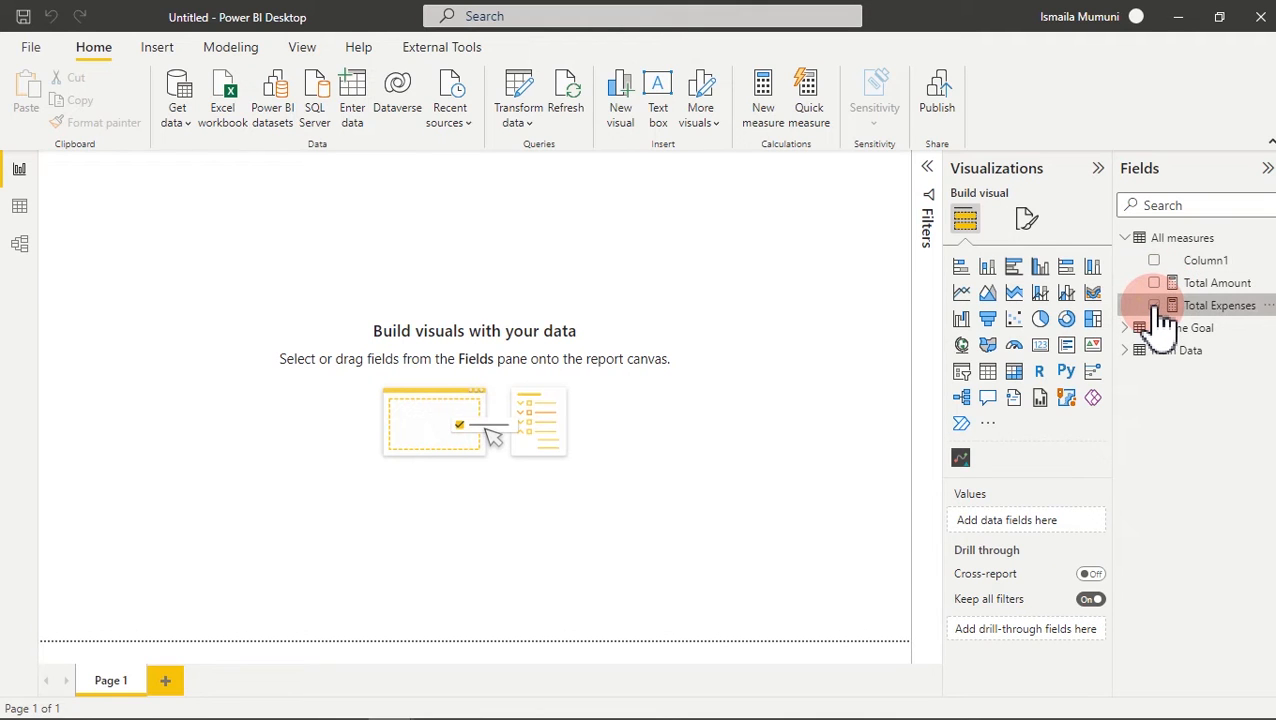
{"action": "left_click", "coordinate": [1155, 306]}
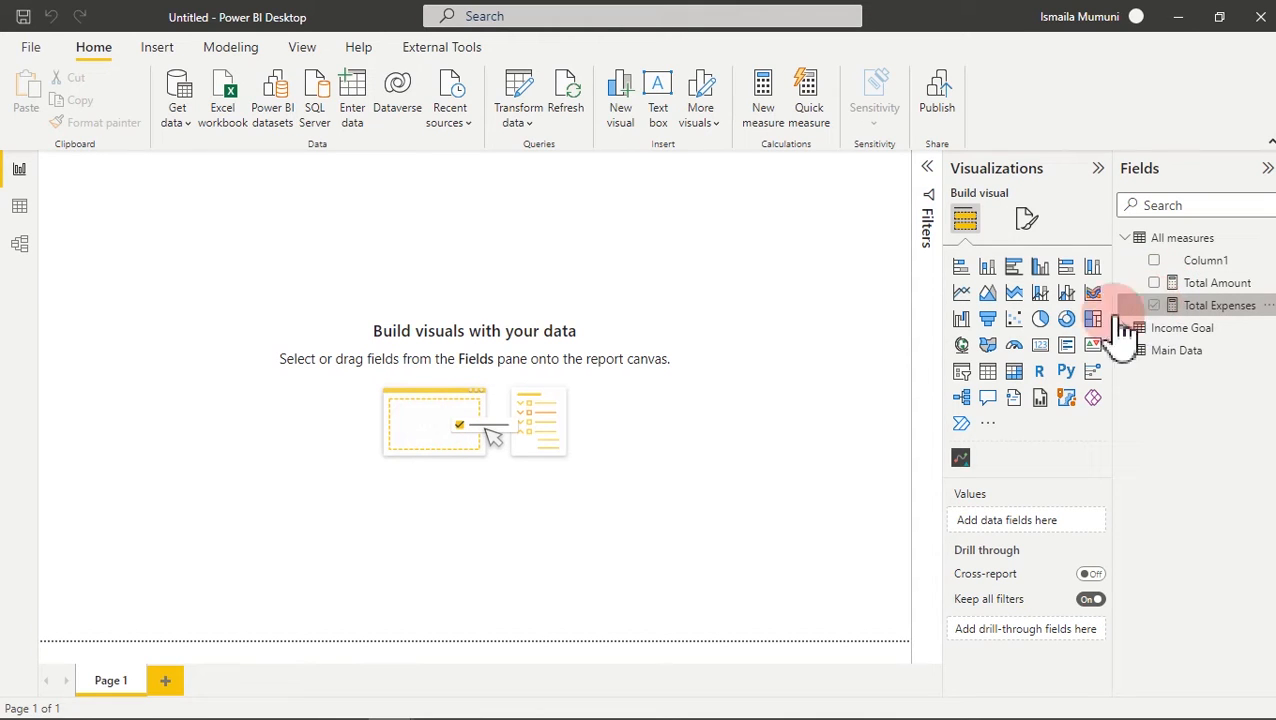
{"action": "left_click", "coordinate": [1041, 347]}
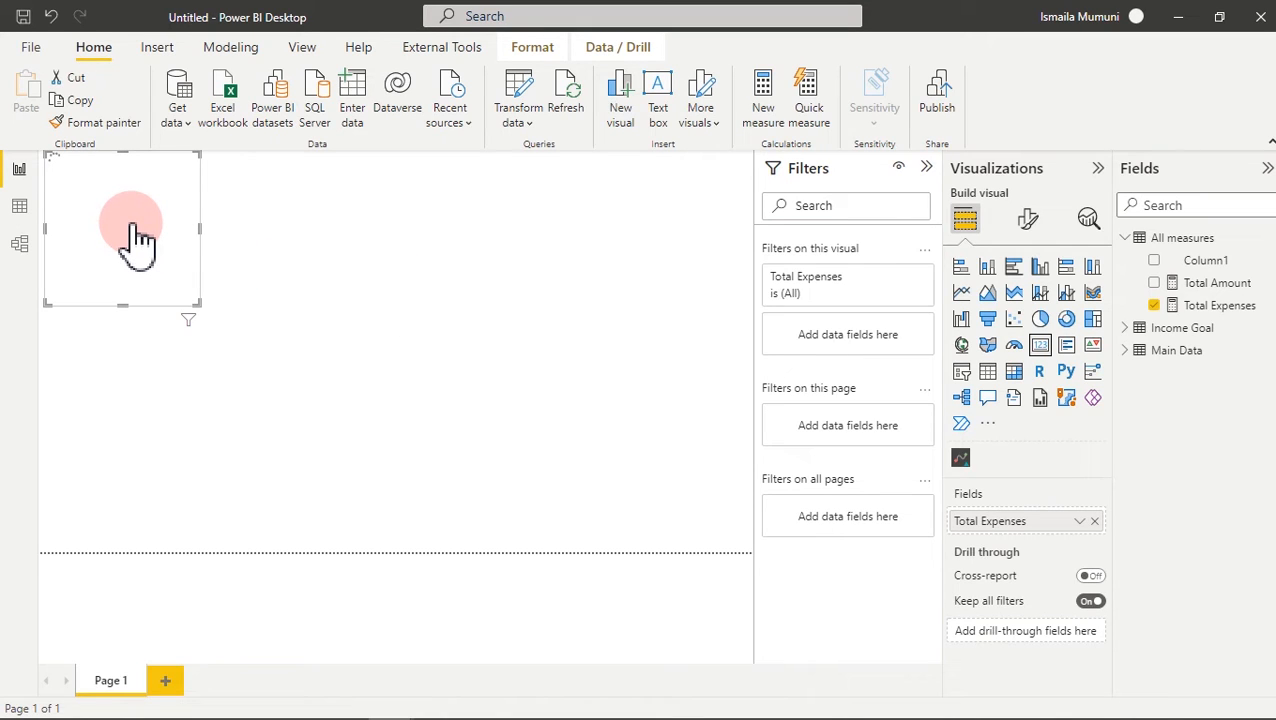
{"action": "left_click_drag", "start_coordinate": [138, 238], "coordinate": [398, 250]}
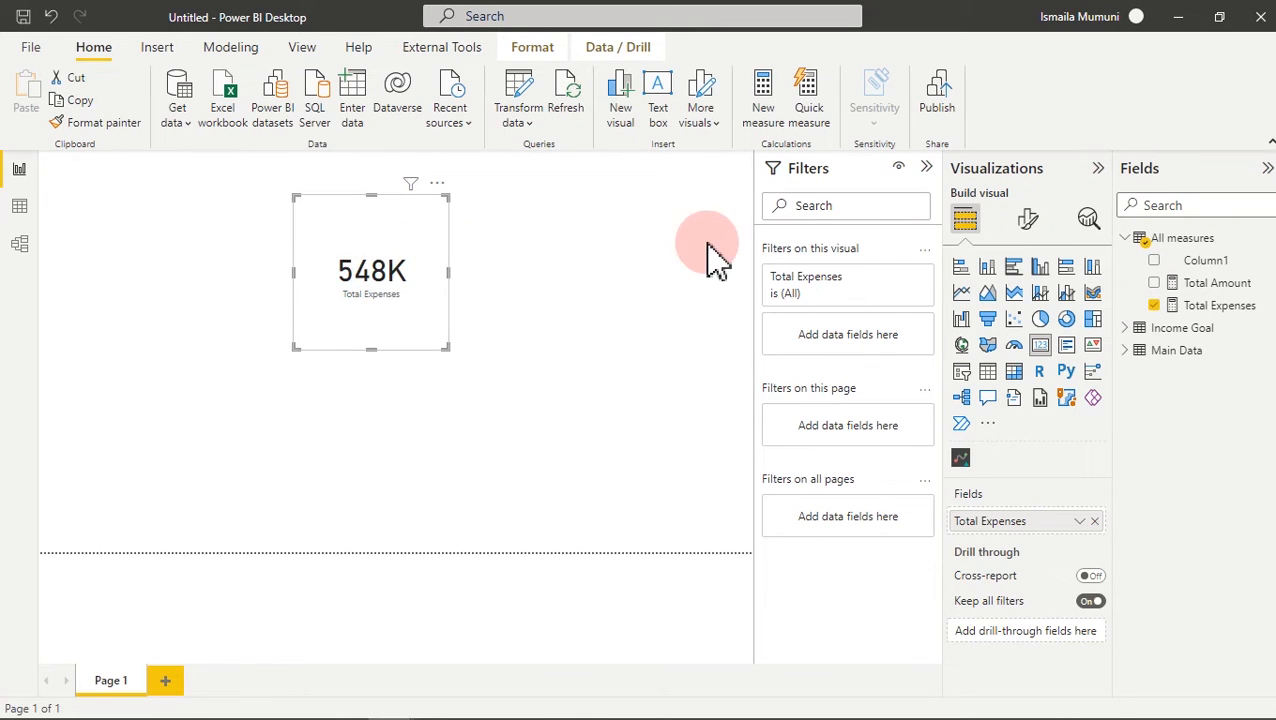
- Format the Total Expenses measure as currency with 0 decimal places
{"action": "left_click", "coordinate": [1220, 306]}
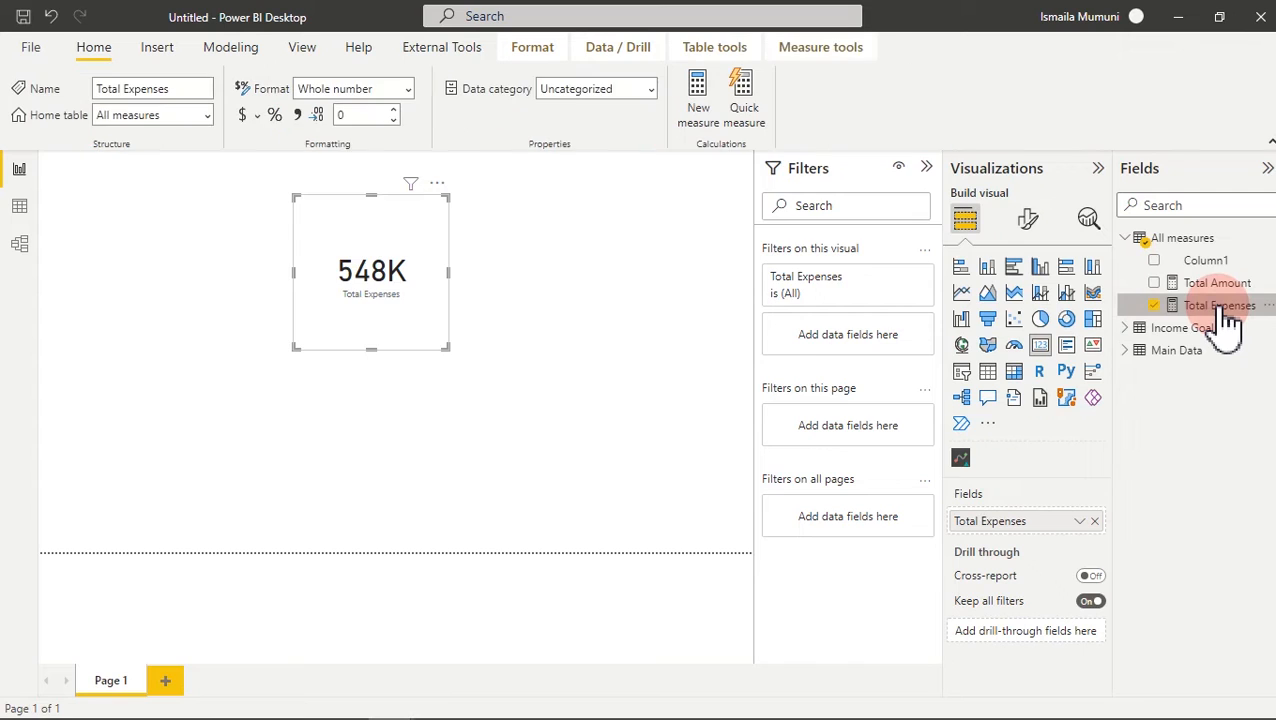
{"action": "left_click", "coordinate": [243, 115]}
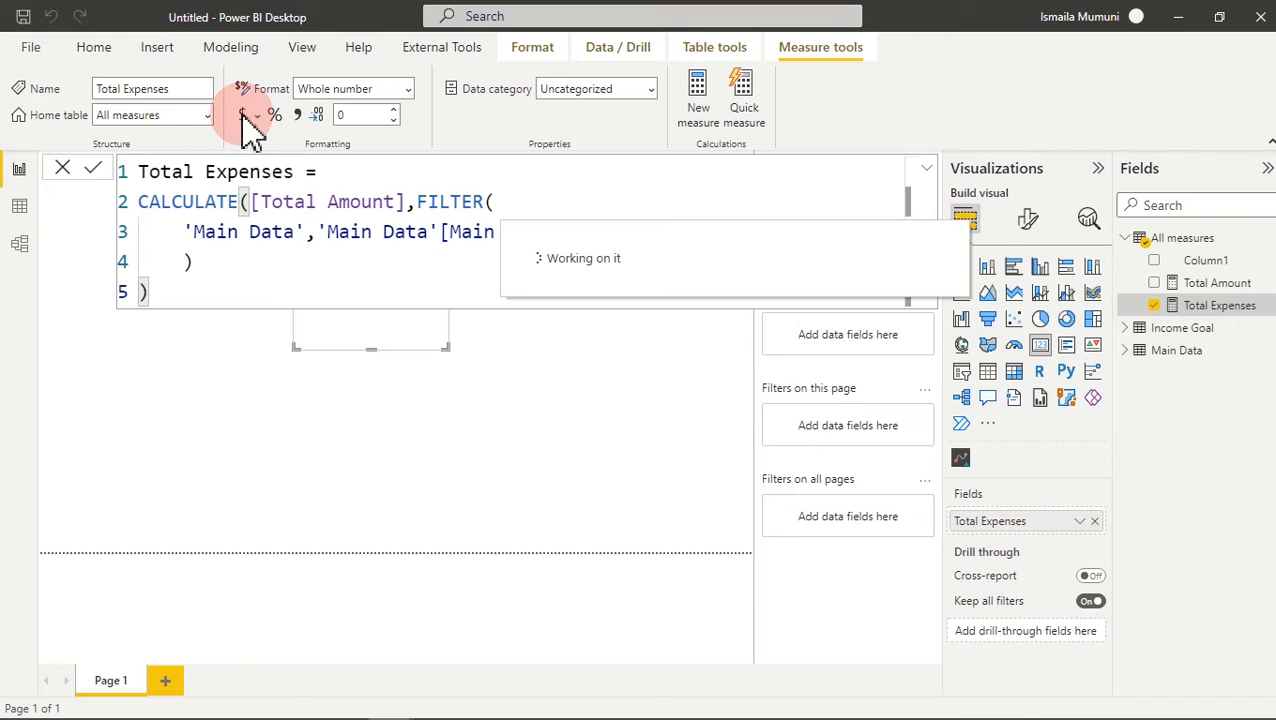
{"action": "left_click", "coordinate": [350, 116]}
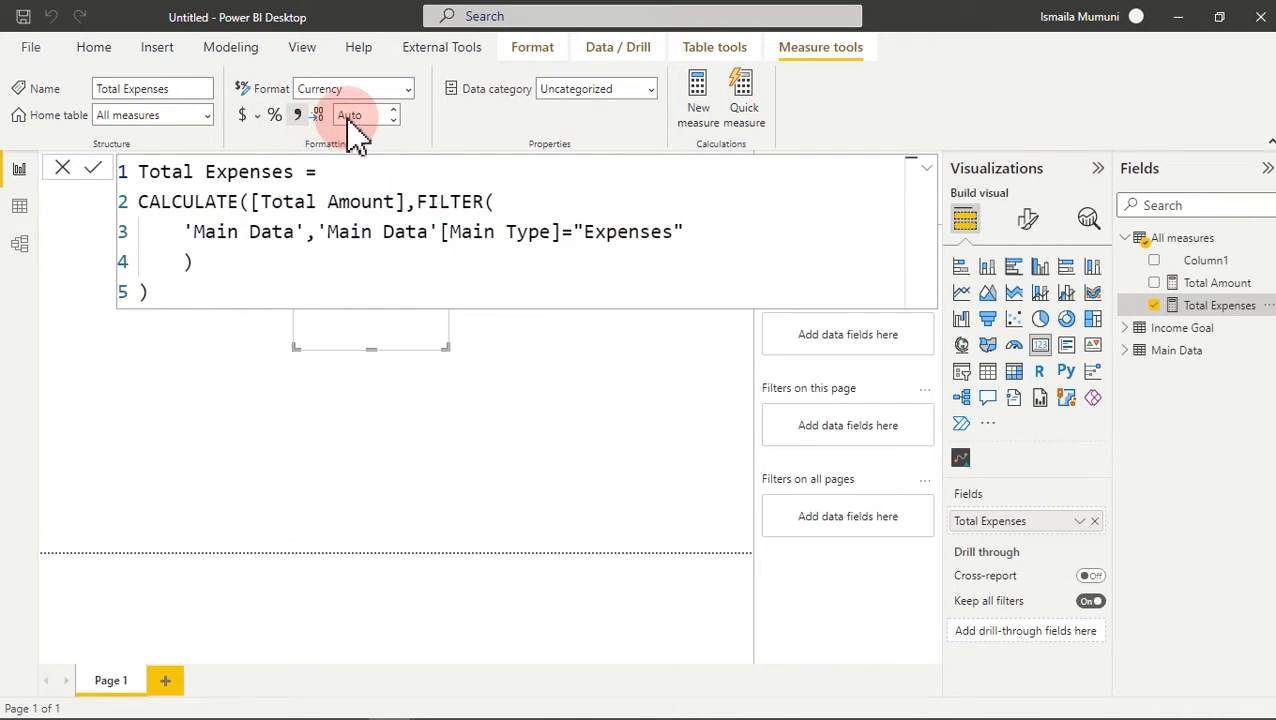
{"action": "double_click", "coordinate": [351, 116]}
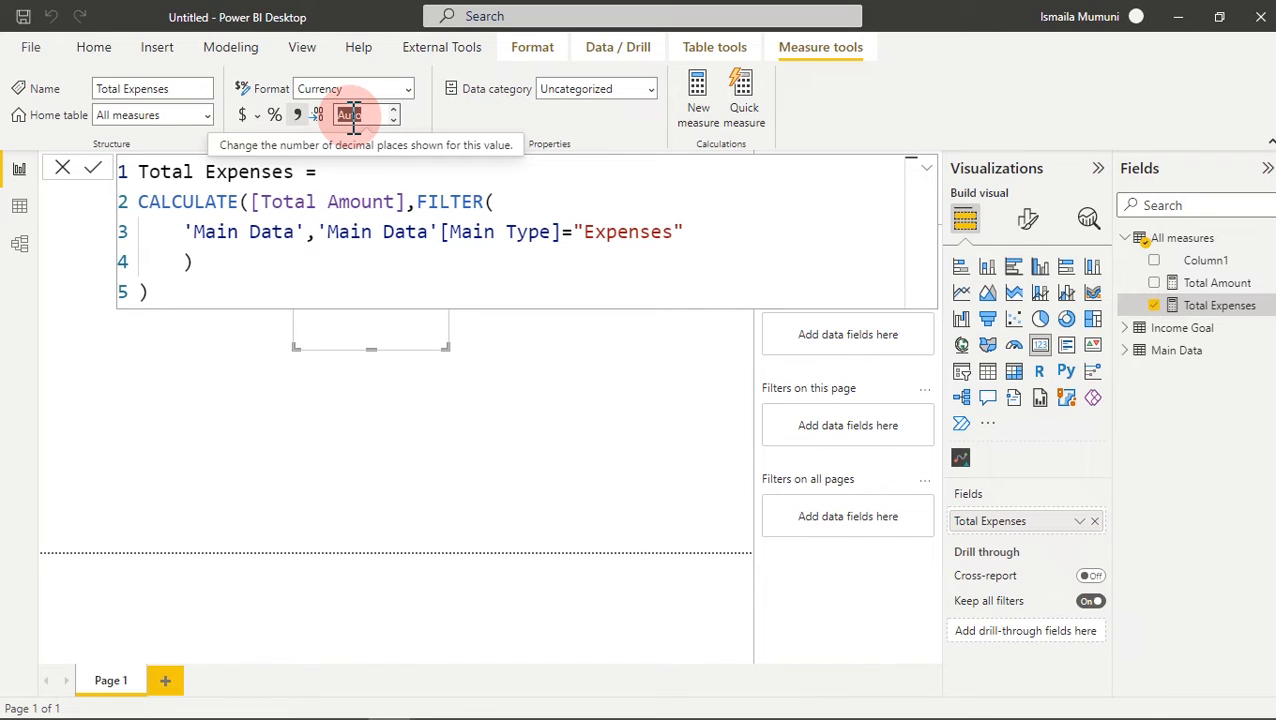
{"action": "type", "text": "0"}
{"action": "key", "text": "Return"}
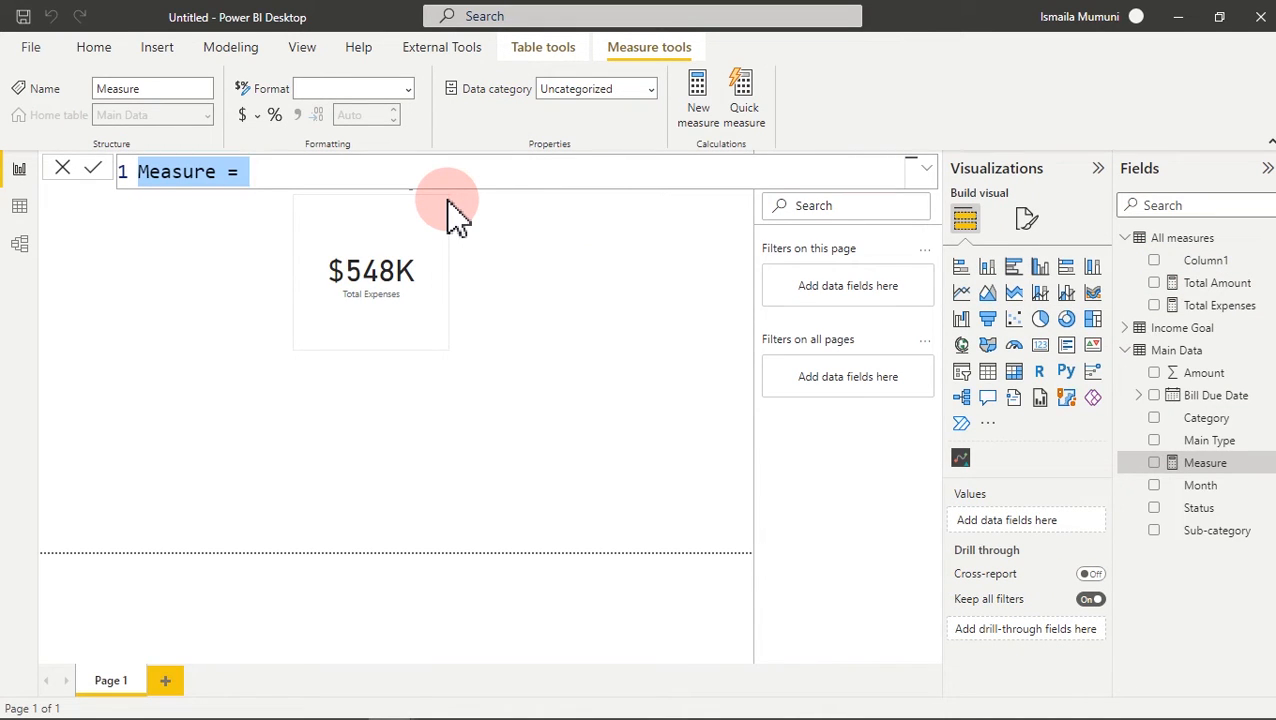
- Create an Available Balance measure defined as [Total Amount]-[Total Expenses] and format it as currency
{"action": "type", "text": "Available Balance ="}
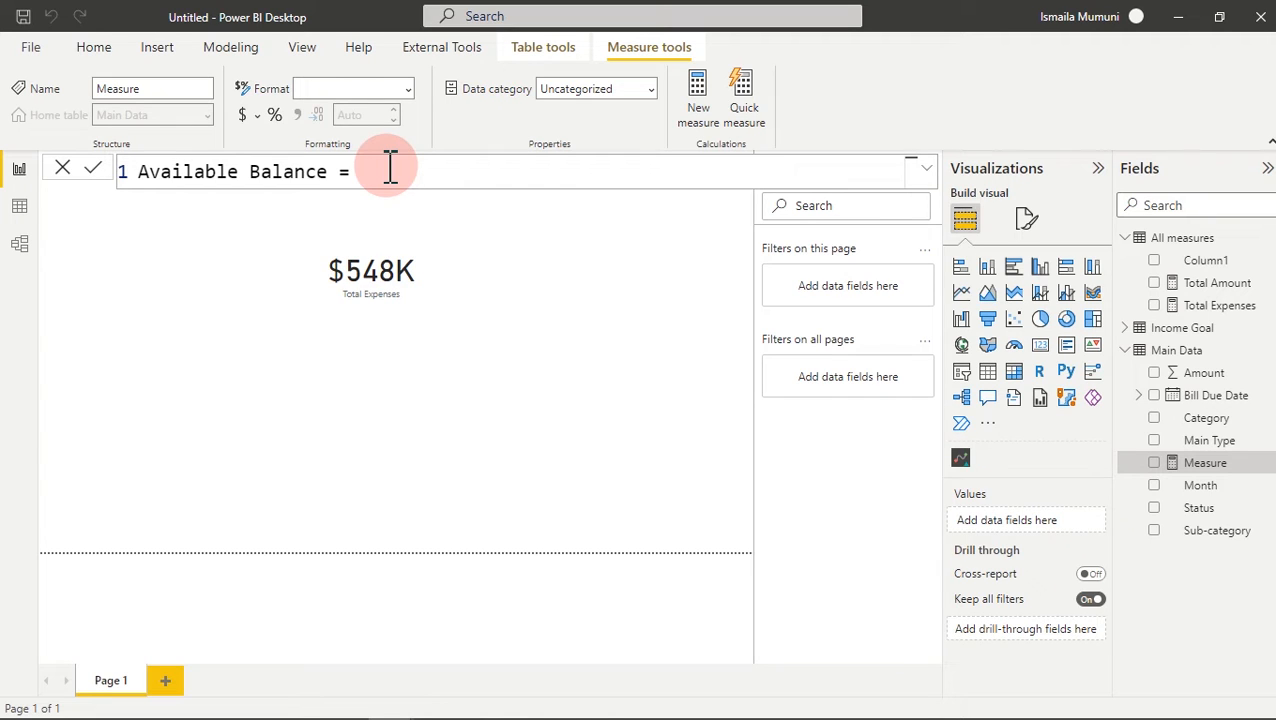
{"action": "type", "text": "["}
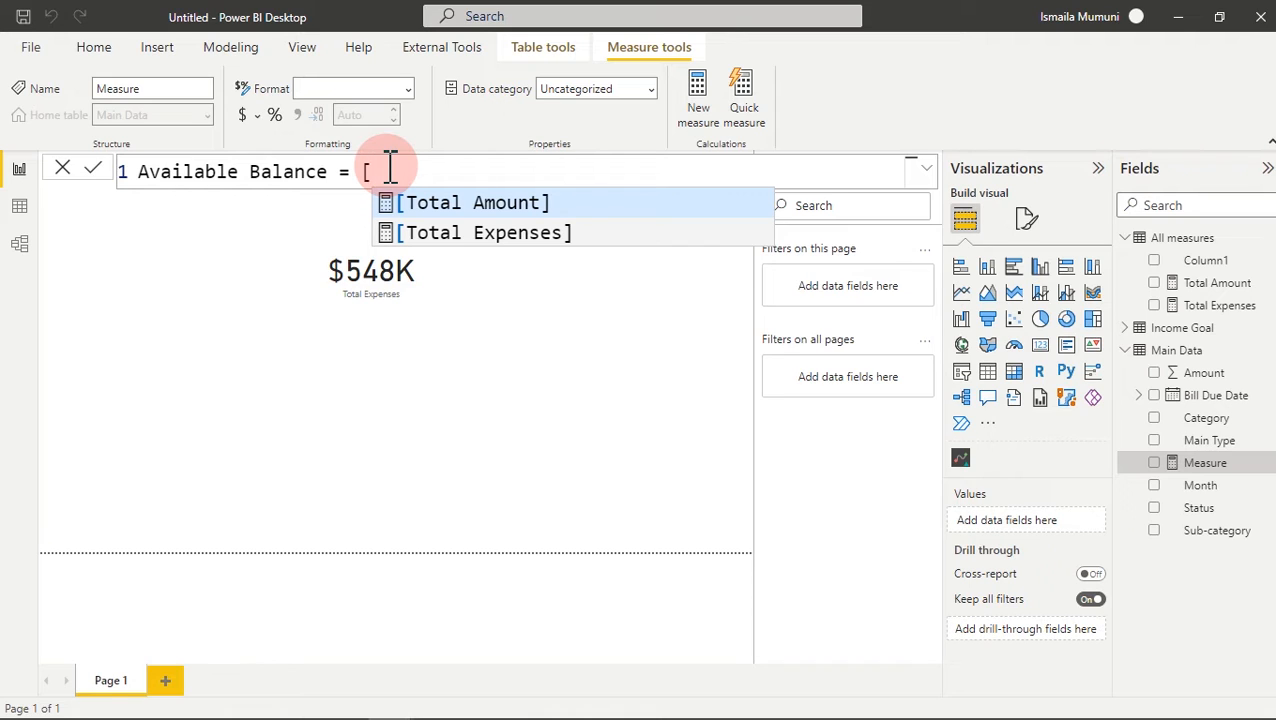
{"action": "key", "text": "Tab"}
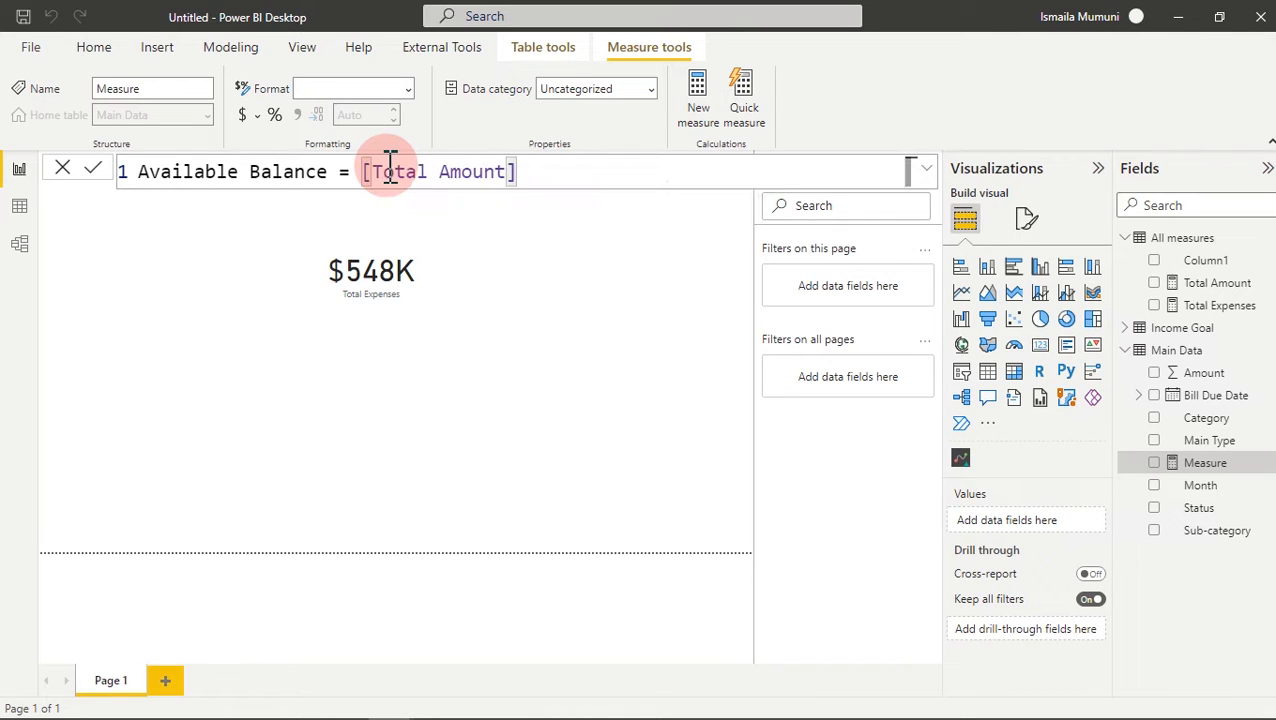
{"action": "type", "text": "-"}
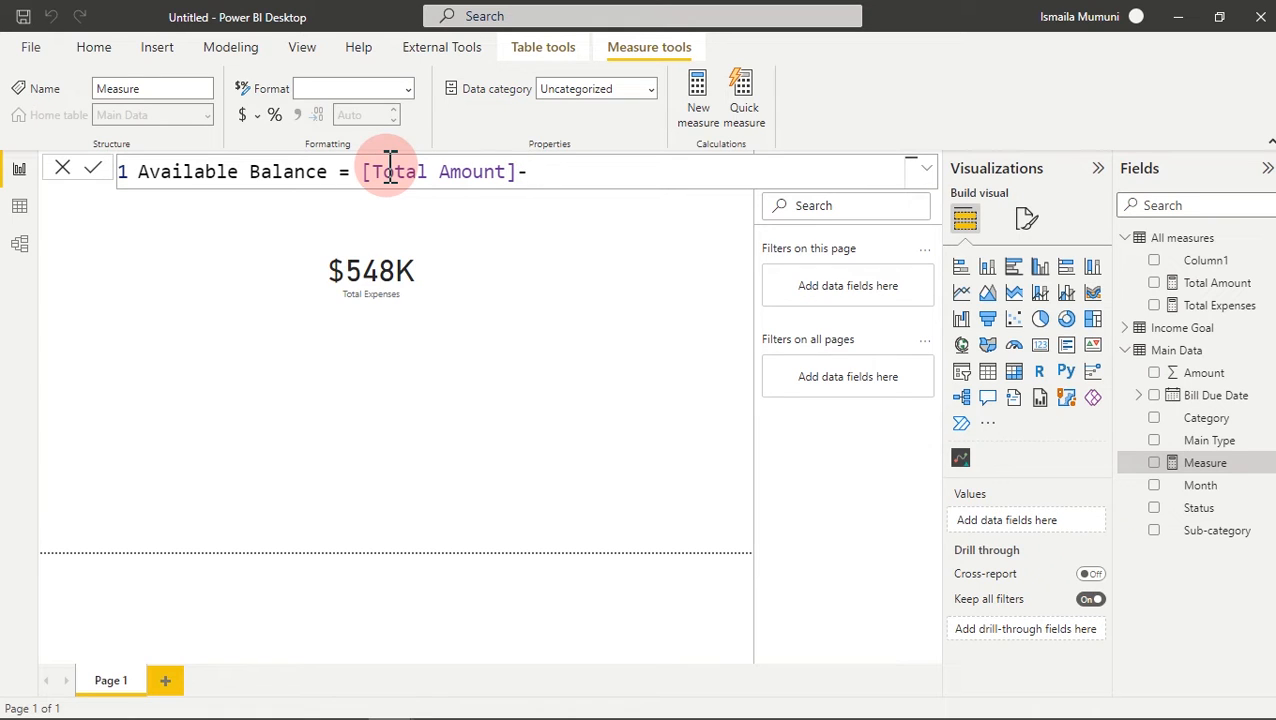
{"action": "type", "text": "["}
{"action": "key", "text": "Down"}
{"action": "key", "text": "Tab"}
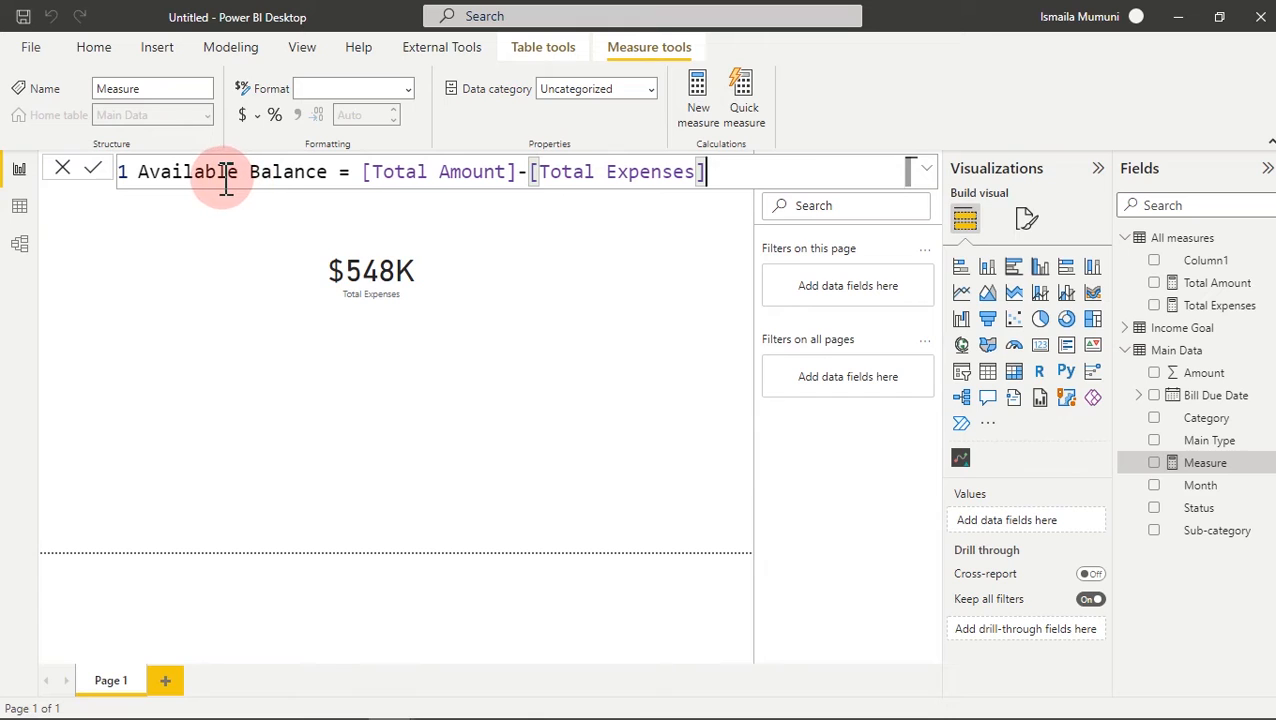
{"action": "key", "text": "Return"}
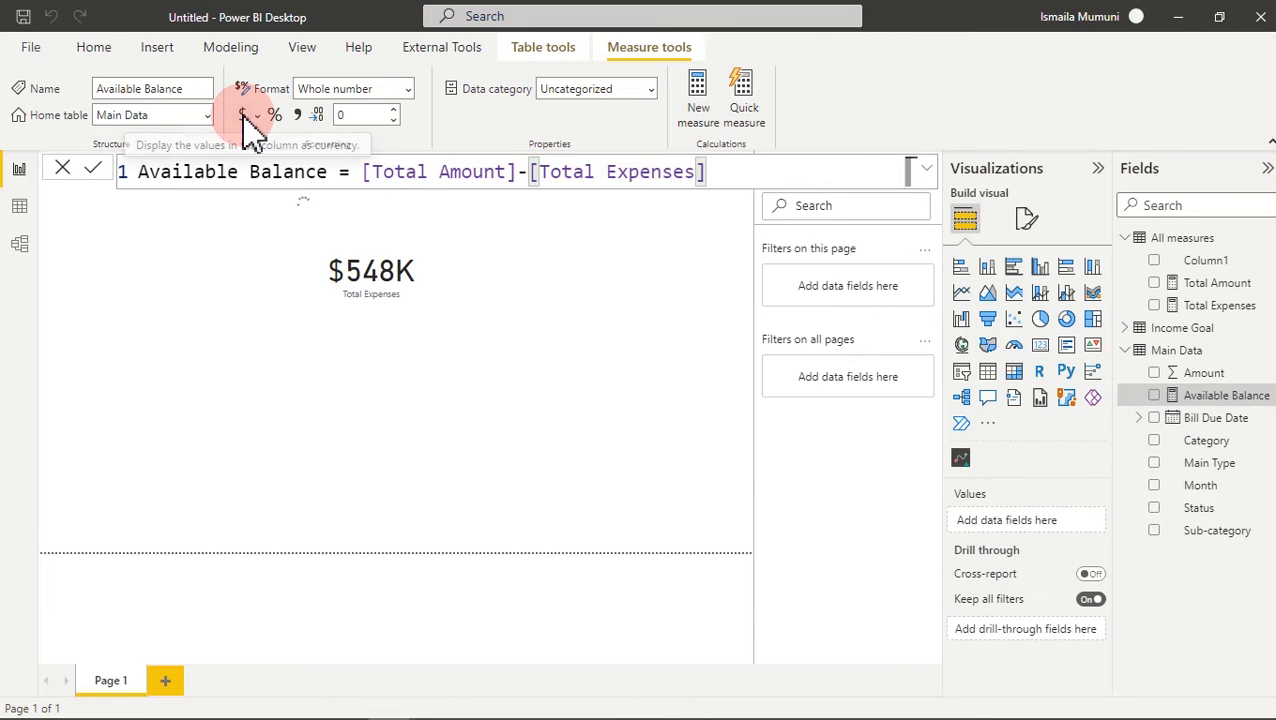
{"action": "left_click", "coordinate": [244, 113]}
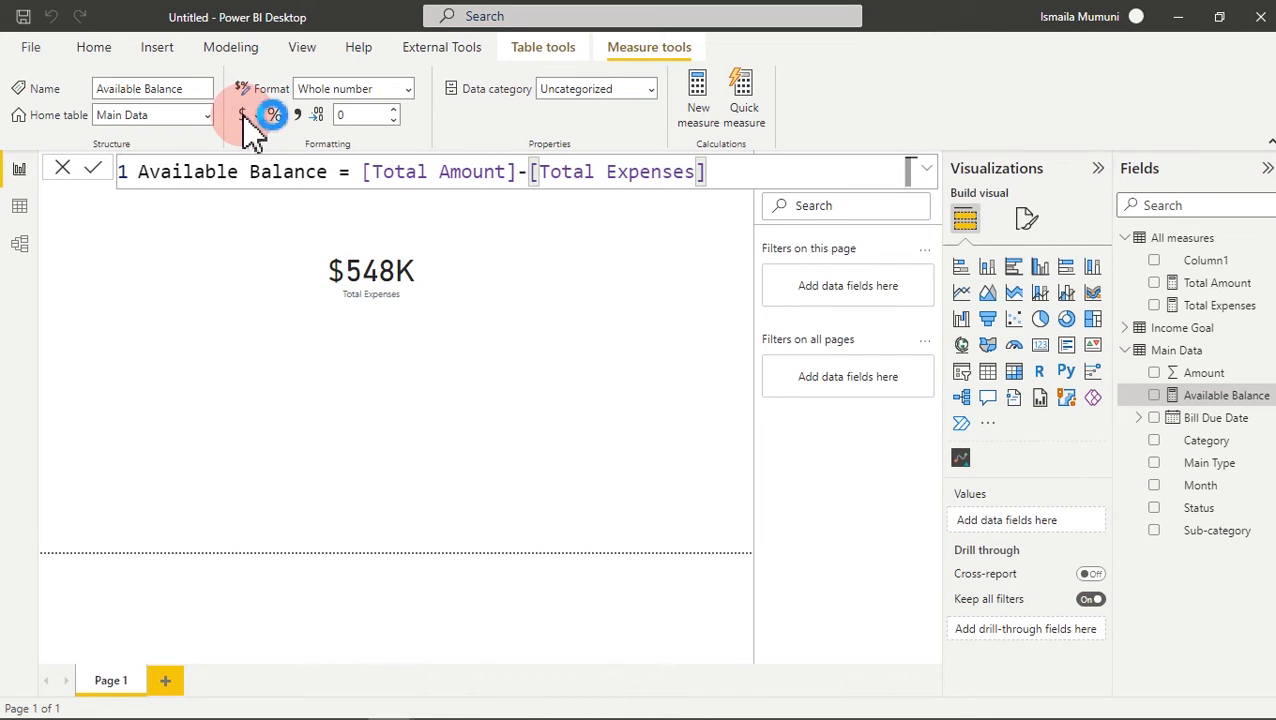
{"action": "left_click", "coordinate": [720, 302]}
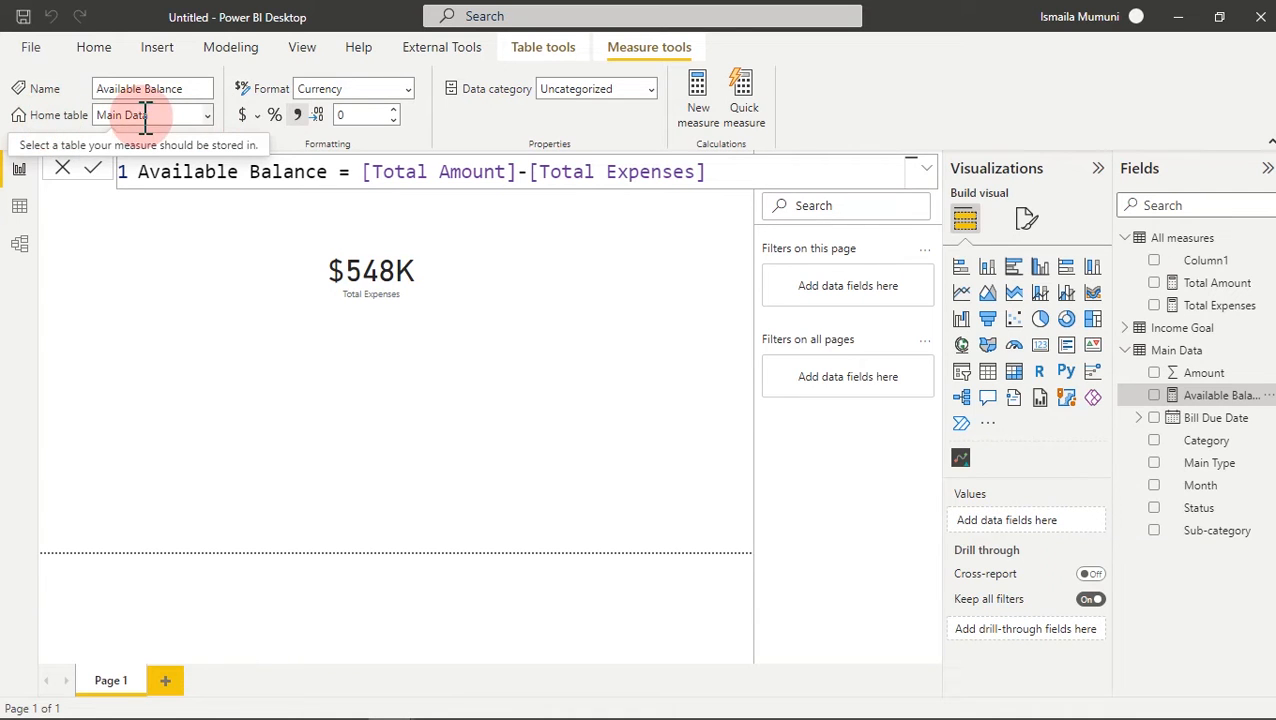
- Change the home table of Available Balance to All measures and hide that table's Column1
{"action": "left_click", "coordinate": [209, 114]}
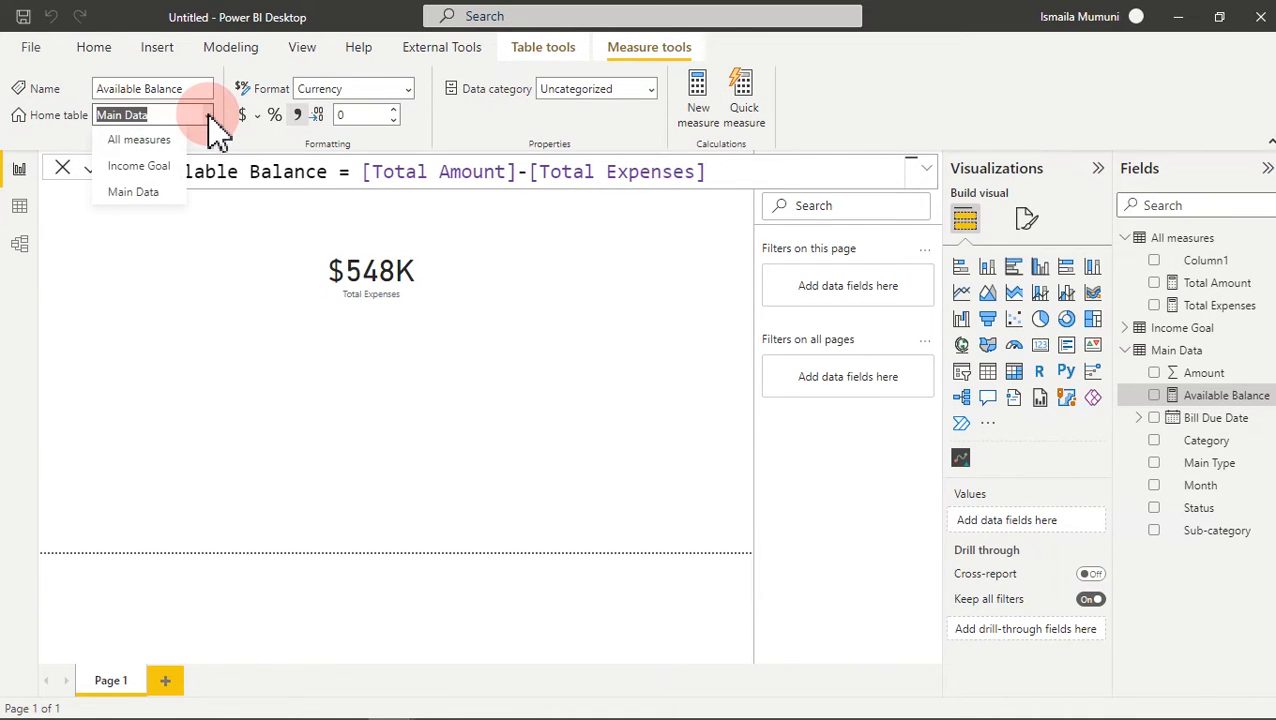
{"action": "left_click", "coordinate": [152, 140]}
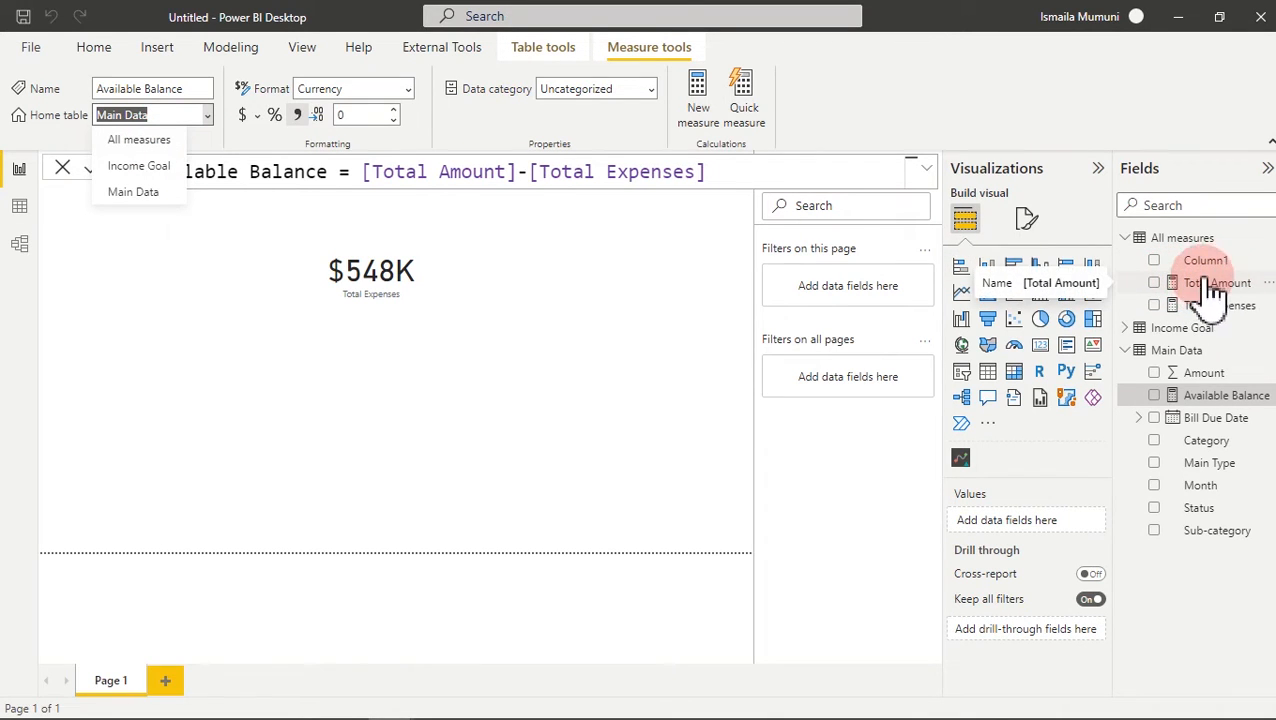
{"action": "left_click", "coordinate": [150, 145]}
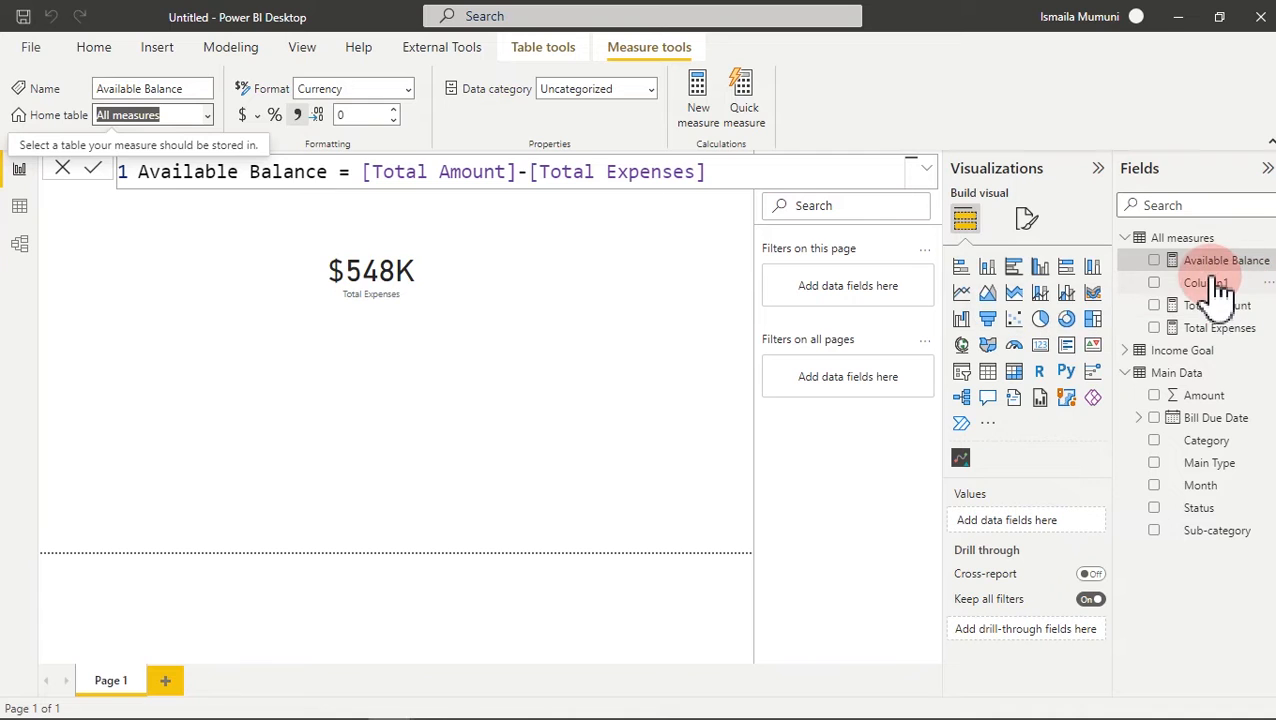
{"action": "left_click", "coordinate": [1264, 262]}
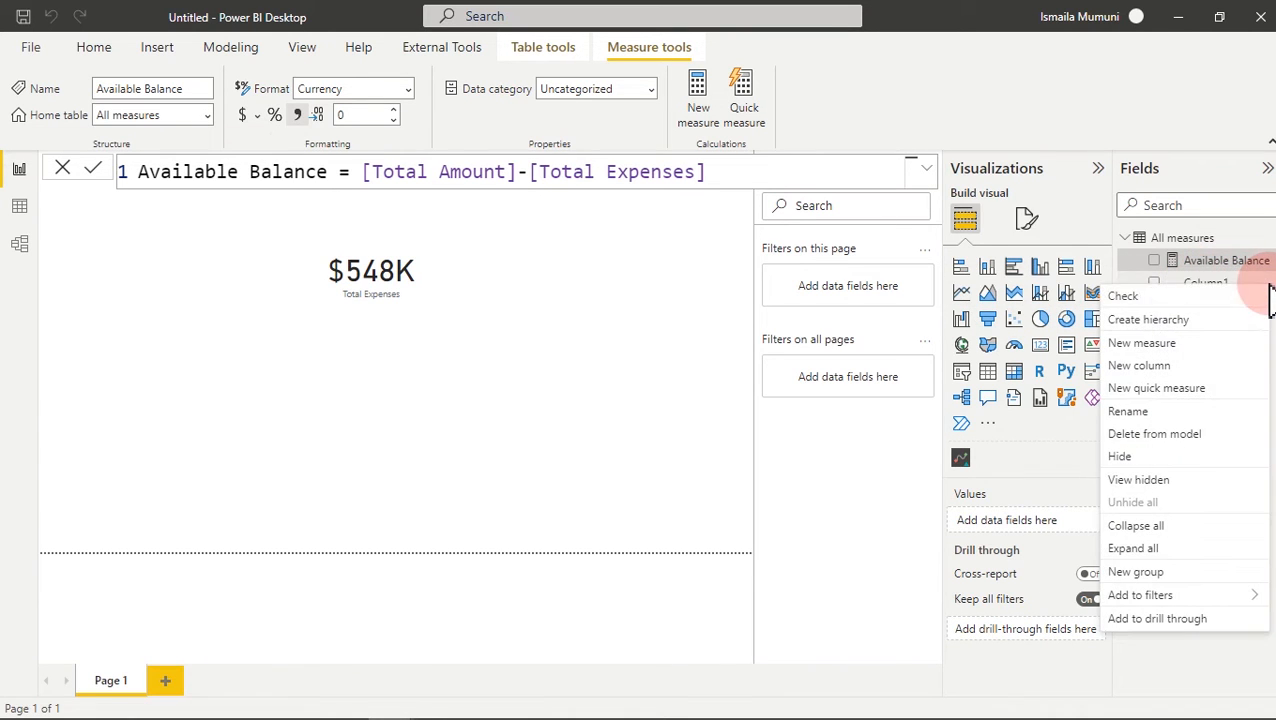
{"action": "left_click", "coordinate": [1118, 457]}
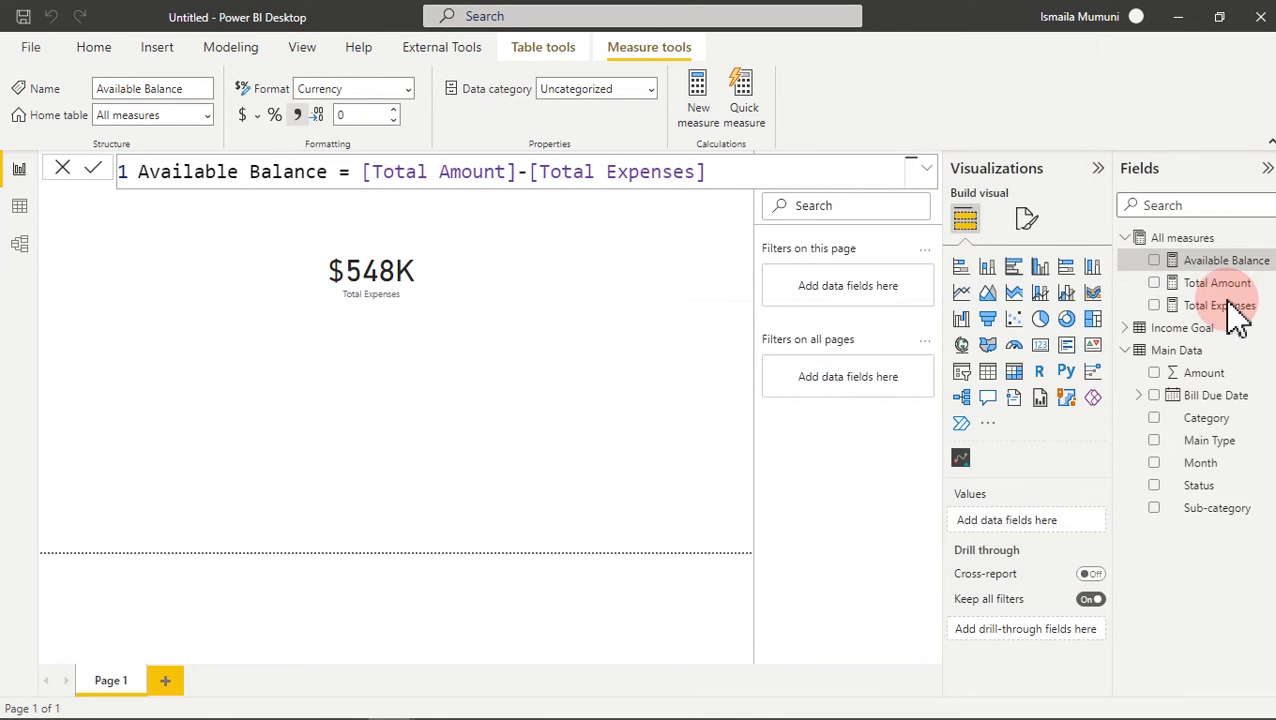
- Reduce the Total Expenses card to about half its height, widen it slightly, and reposition it near the top of the page
{"action": "left_click_drag", "start_coordinate": [1238, 285], "coordinate": [398, 303]}
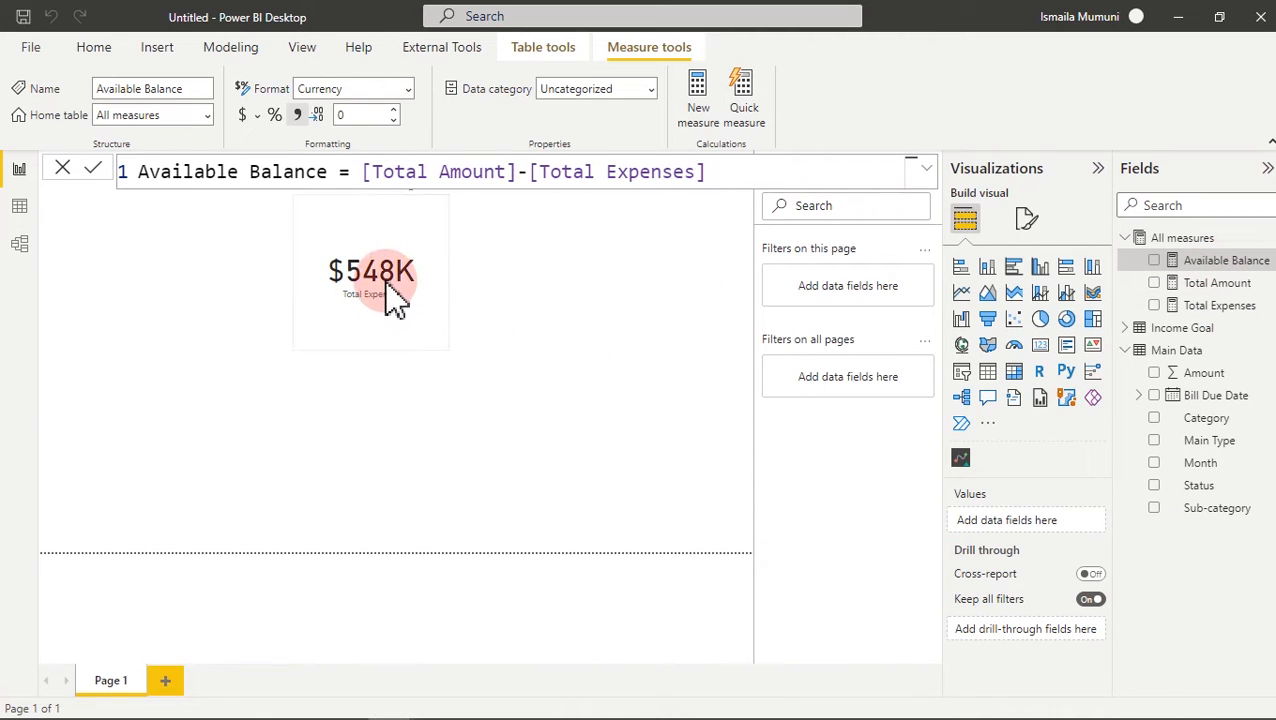
{"action": "left_click_drag", "start_coordinate": [398, 303], "coordinate": [337, 290]}
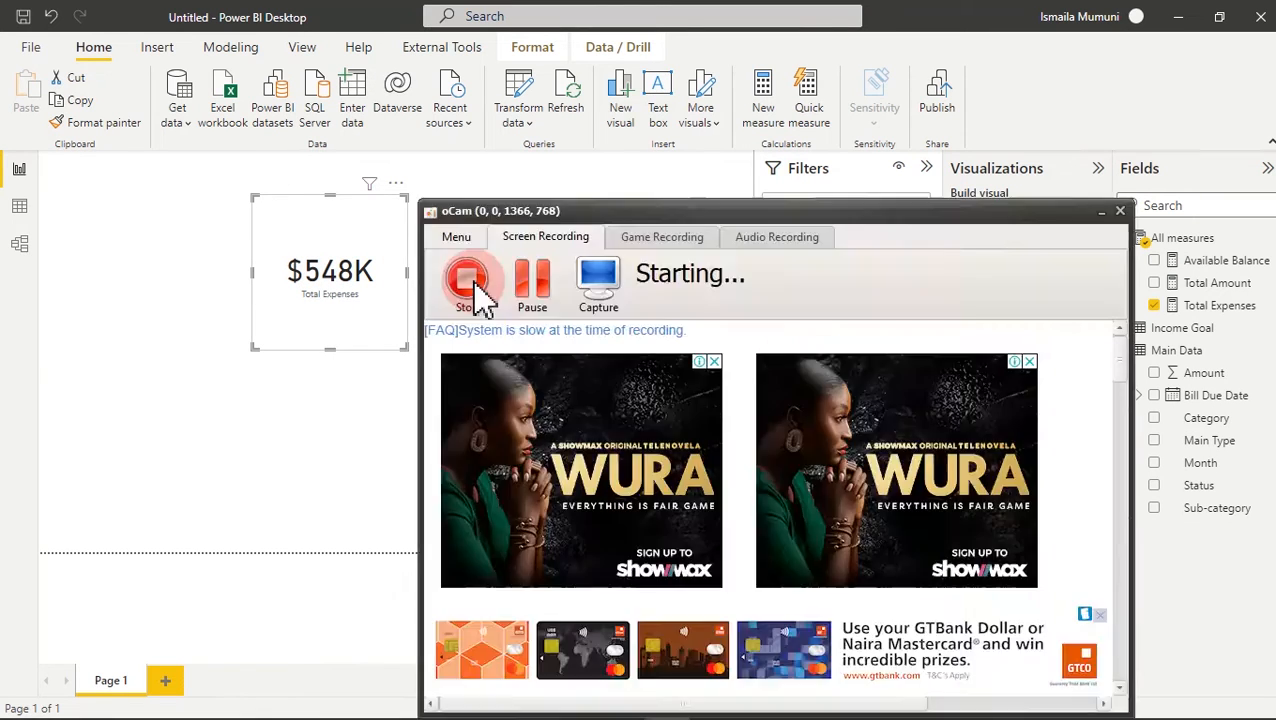
{"action": "left_click", "coordinate": [178, 222]}
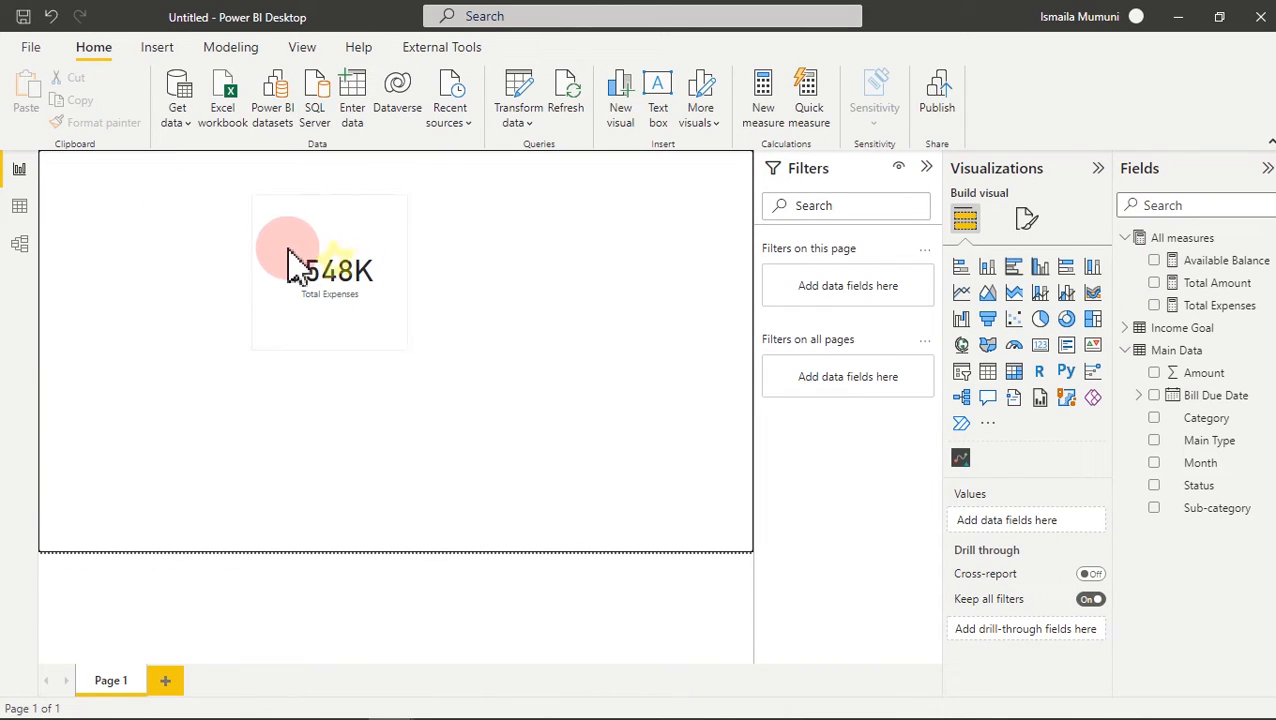
{"action": "left_click", "coordinate": [340, 278]}
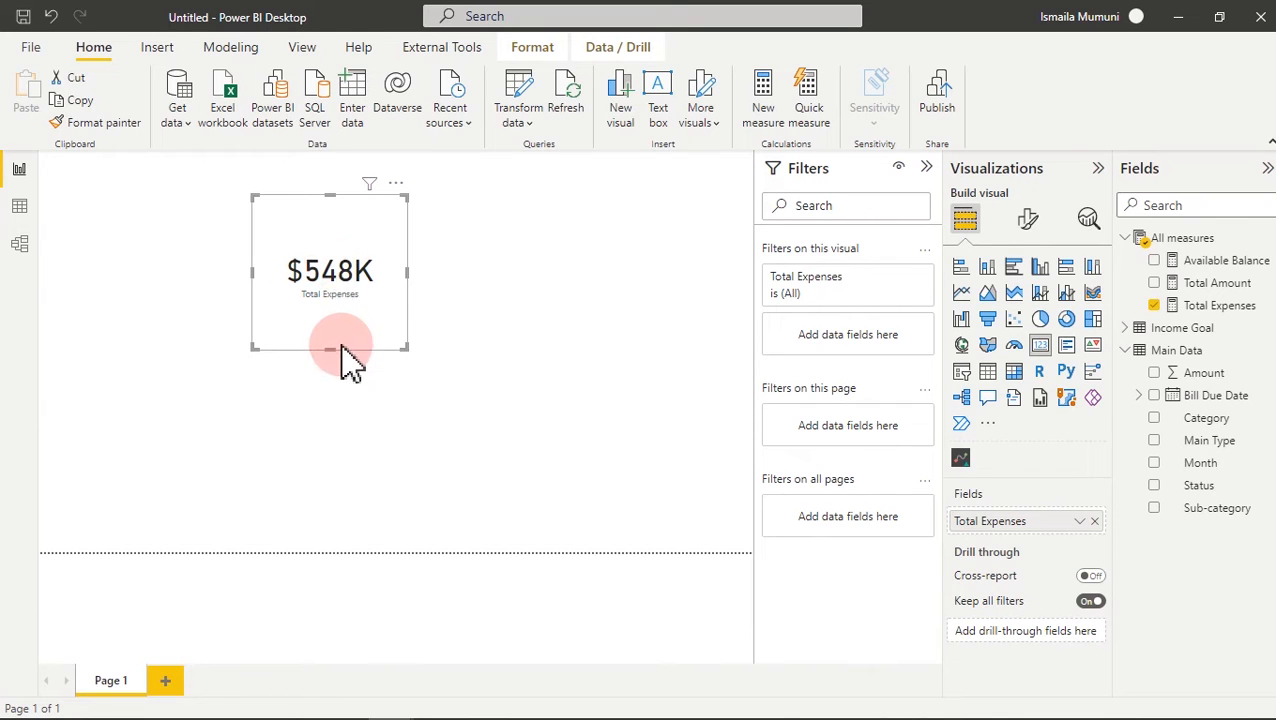
{"action": "left_click_drag", "start_coordinate": [328, 347], "coordinate": [340, 285]}
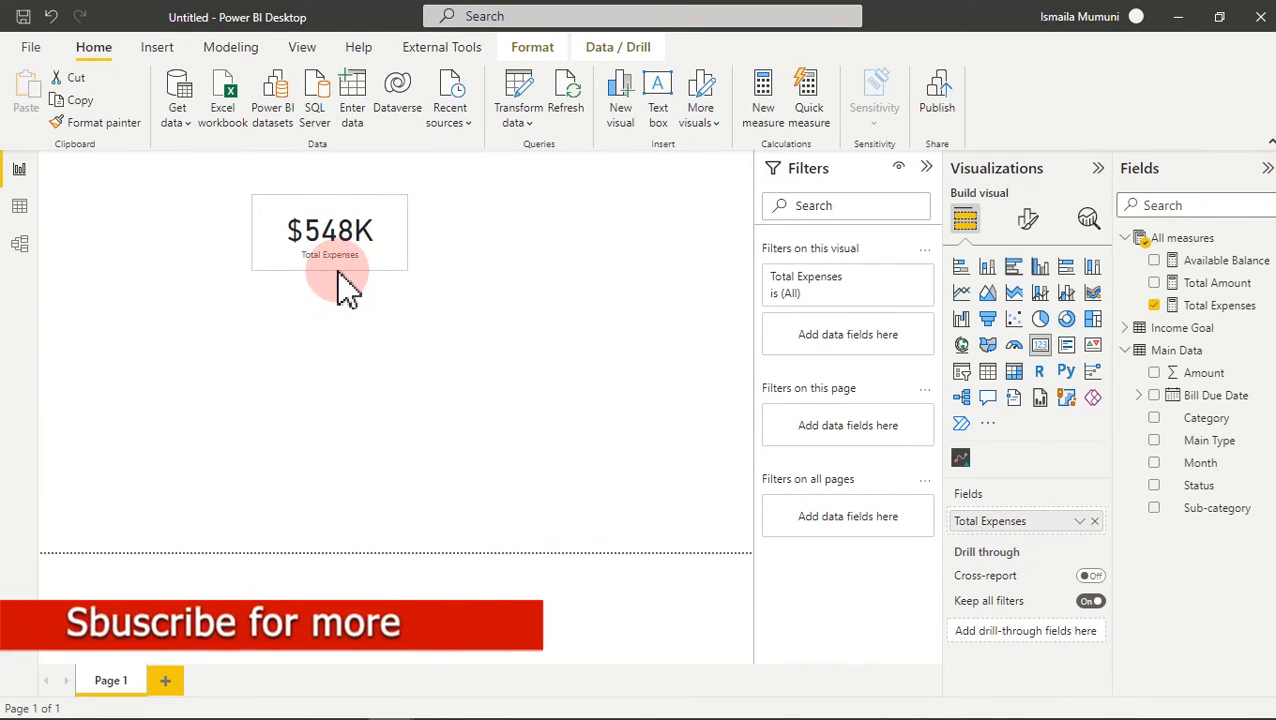
{"action": "left_click_drag", "start_coordinate": [409, 232], "coordinate": [424, 232]}
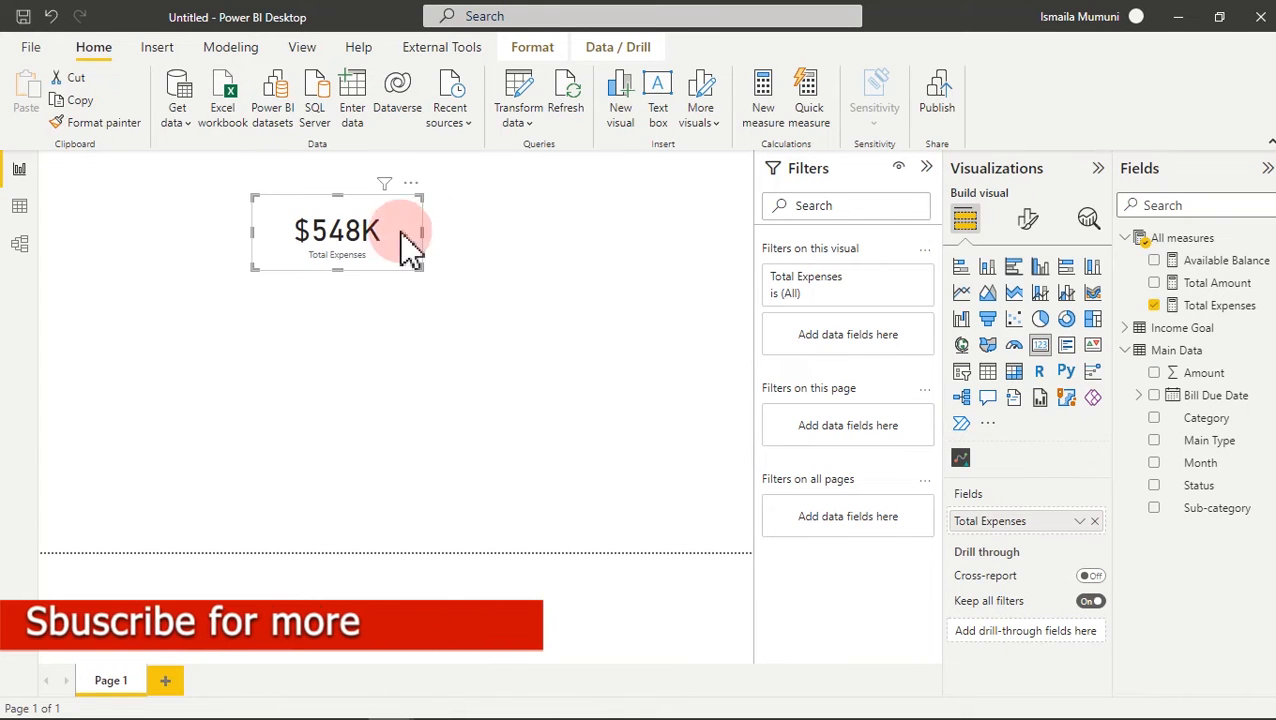
{"action": "left_click_drag", "start_coordinate": [347, 203], "coordinate": [367, 228]}
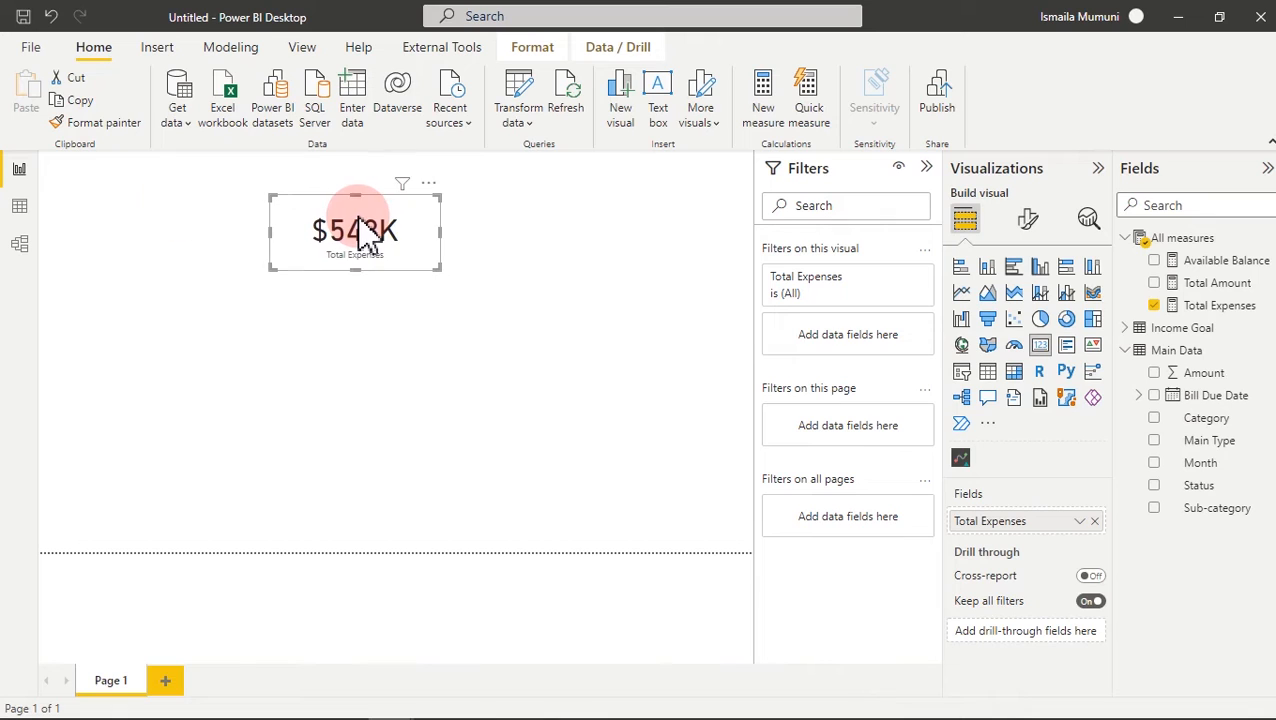
- Duplicate the Total Expenses card twice and place one copy on each side of the original
{"action": "left_click", "coordinate": [76, 103]}
{"action": "left_click", "coordinate": [33, 93]}
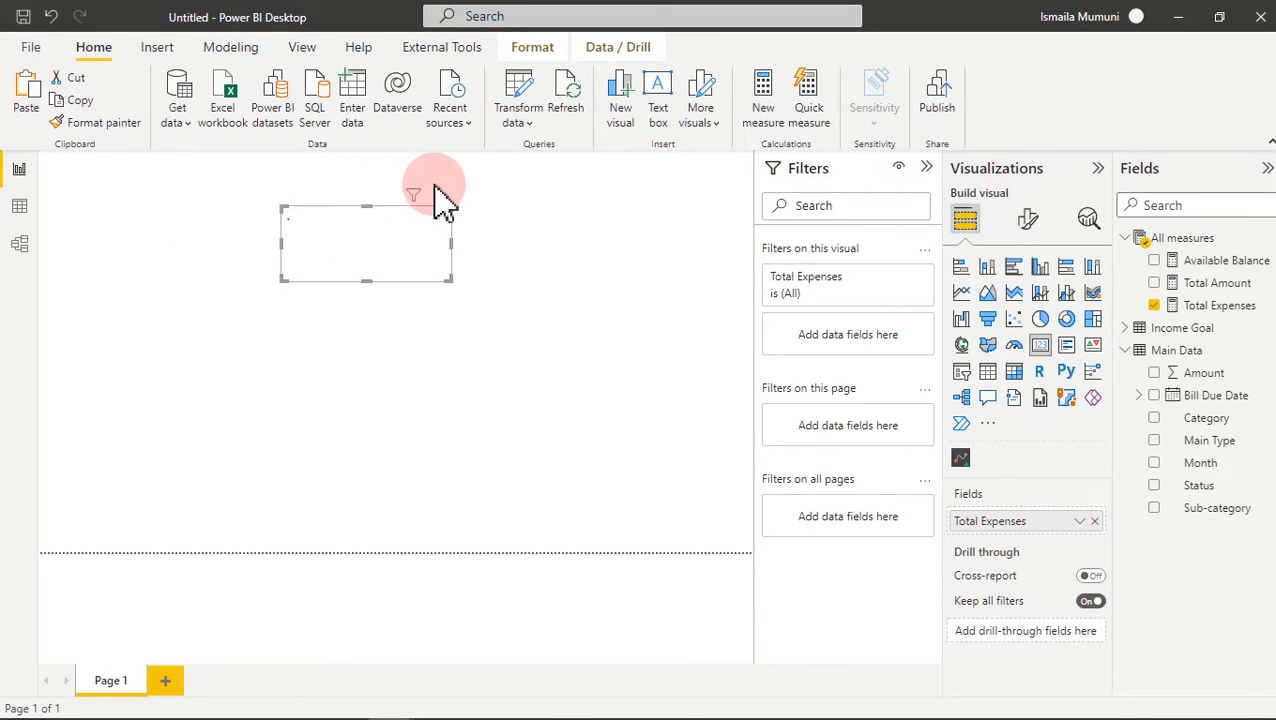
{"action": "left_click_drag", "start_coordinate": [440, 196], "coordinate": [649, 208]}
{"action": "left_click", "coordinate": [407, 250]}
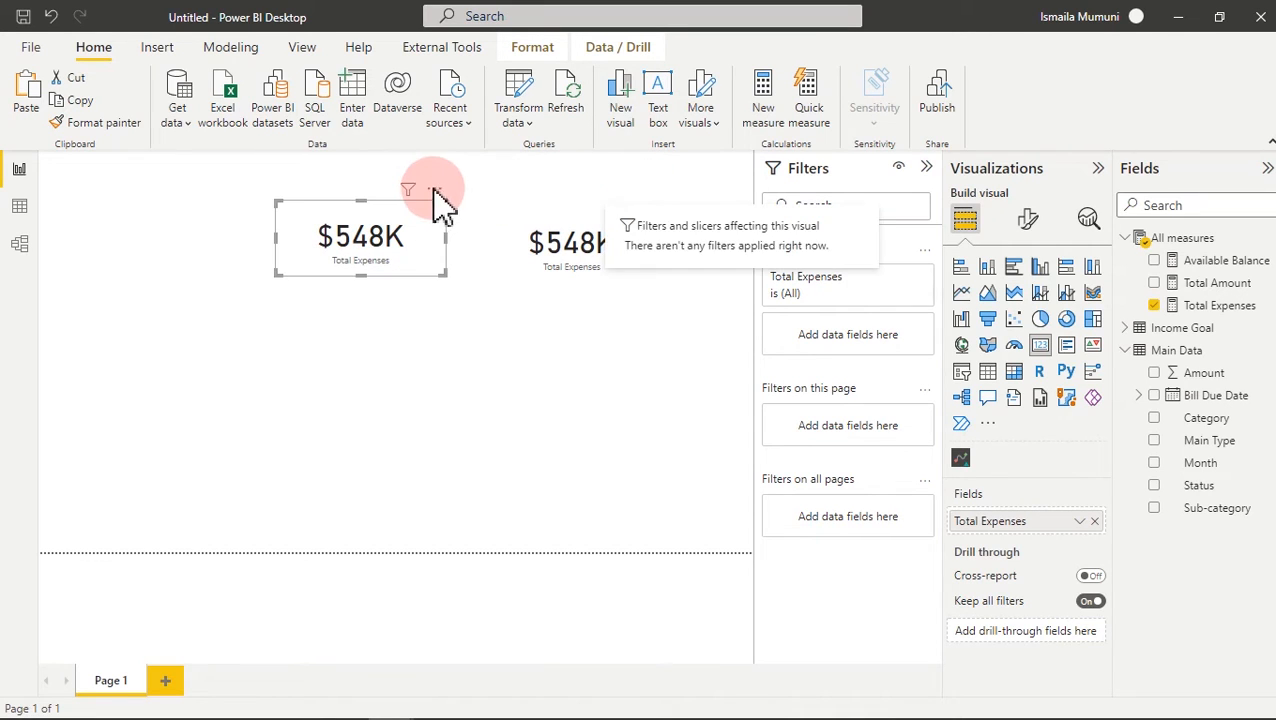
{"action": "left_click_drag", "start_coordinate": [441, 214], "coordinate": [220, 206]}
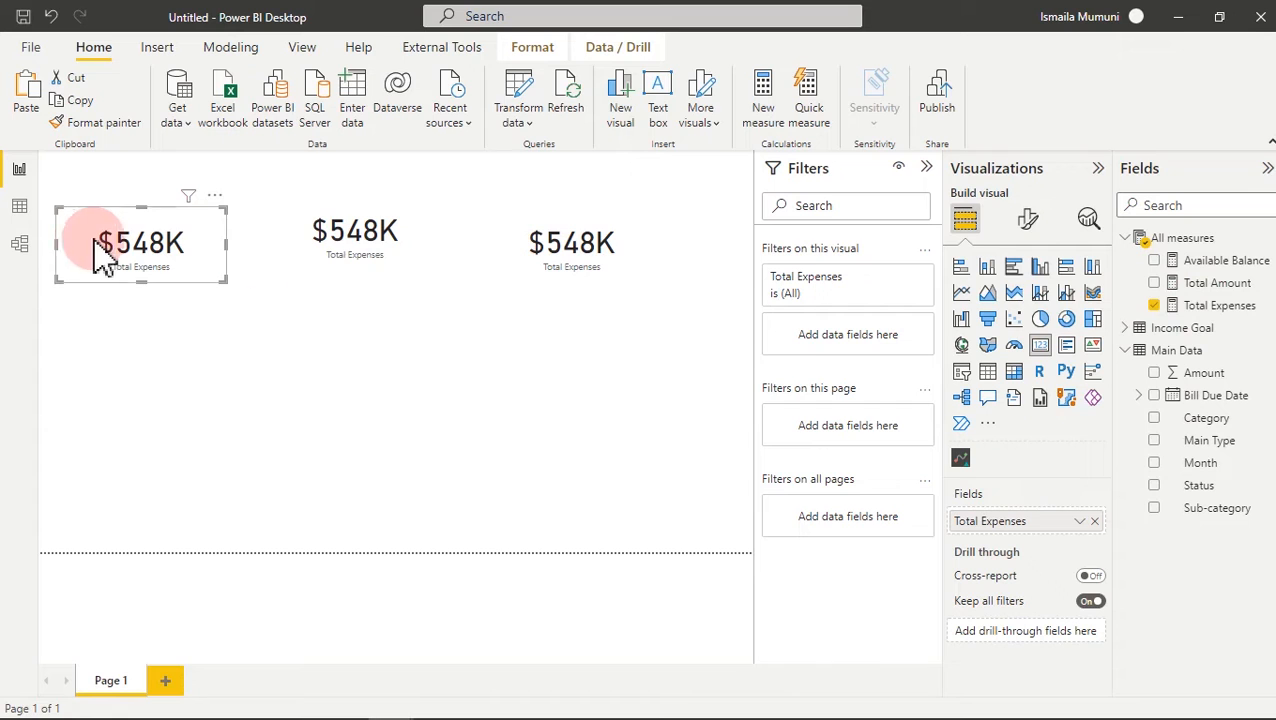
- Check which values the Main Type column of the Main Data table contains, and return to the report page
{"action": "left_click", "coordinate": [19, 207]}
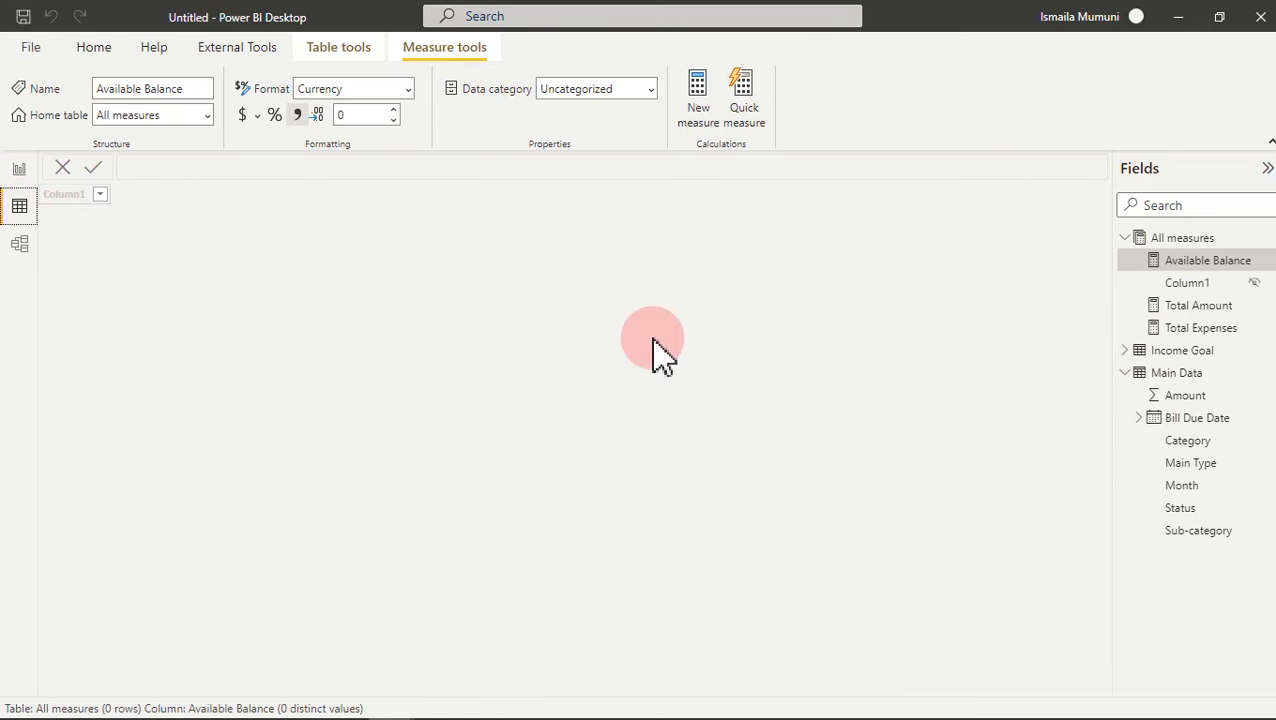
{"action": "left_click", "coordinate": [1208, 468]}
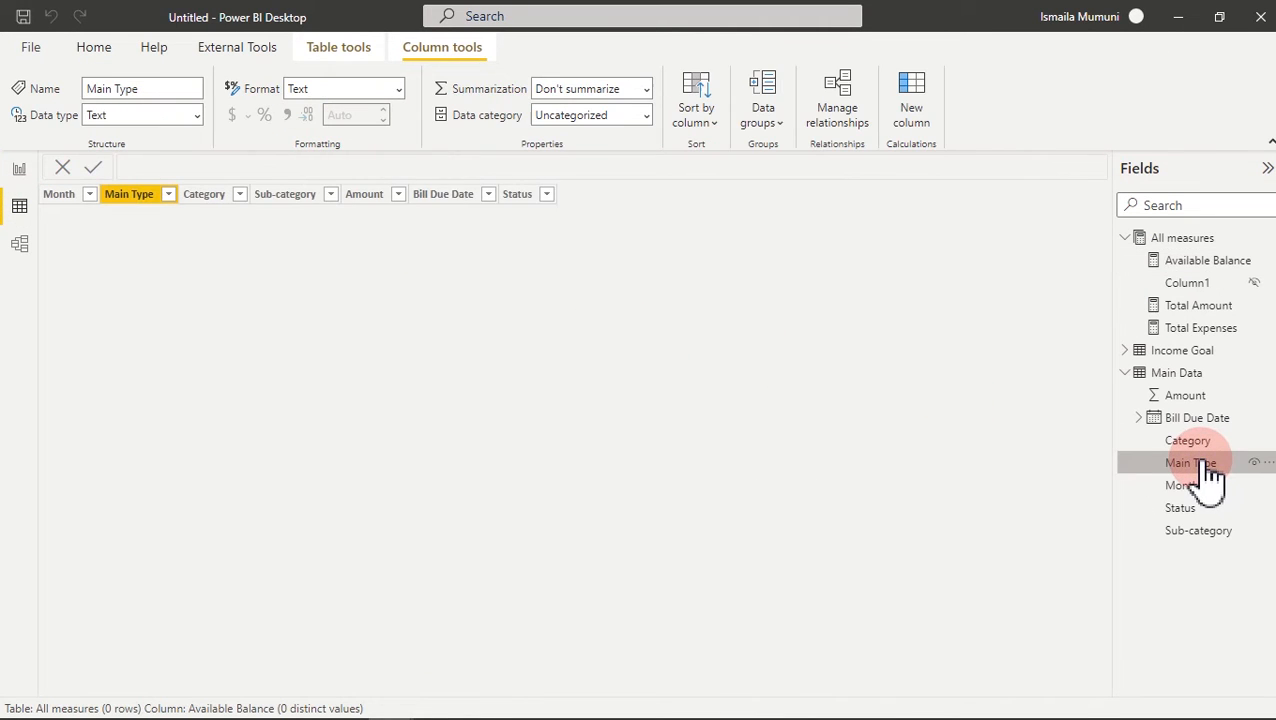
{"action": "left_click", "coordinate": [169, 195]}
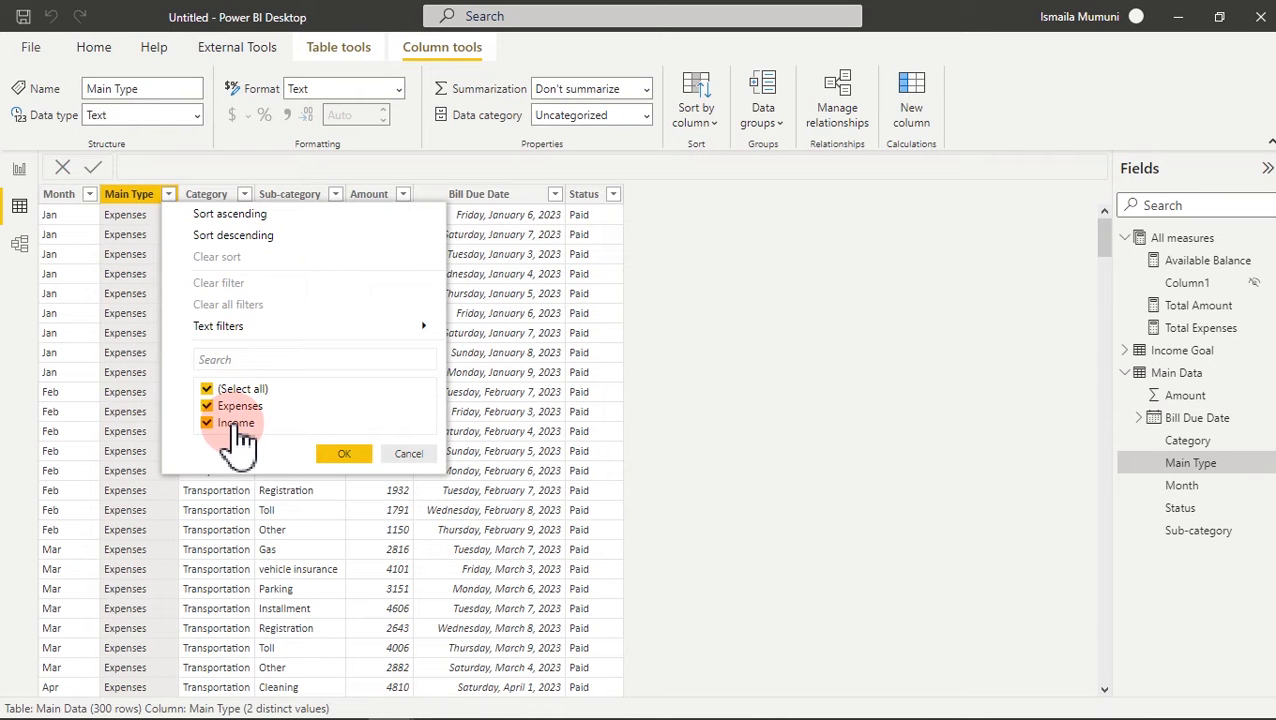
{"action": "left_click", "coordinate": [355, 455]}
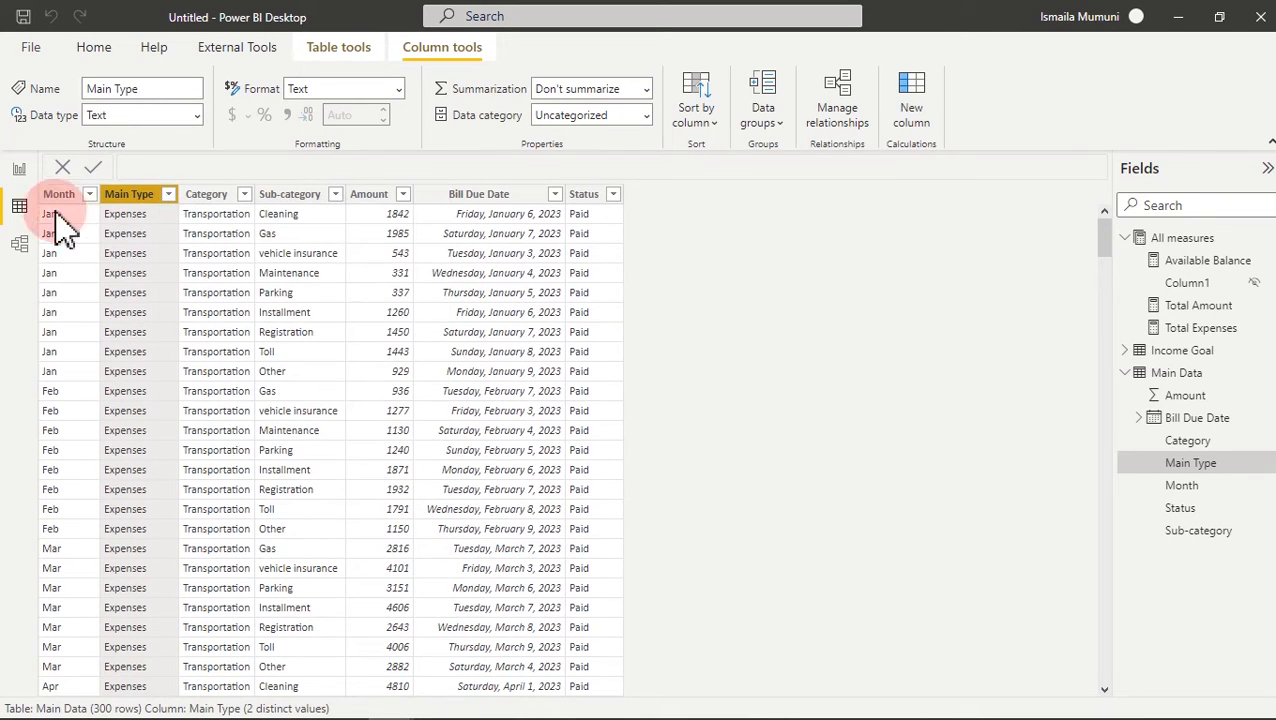
{"action": "left_click", "coordinate": [20, 170]}
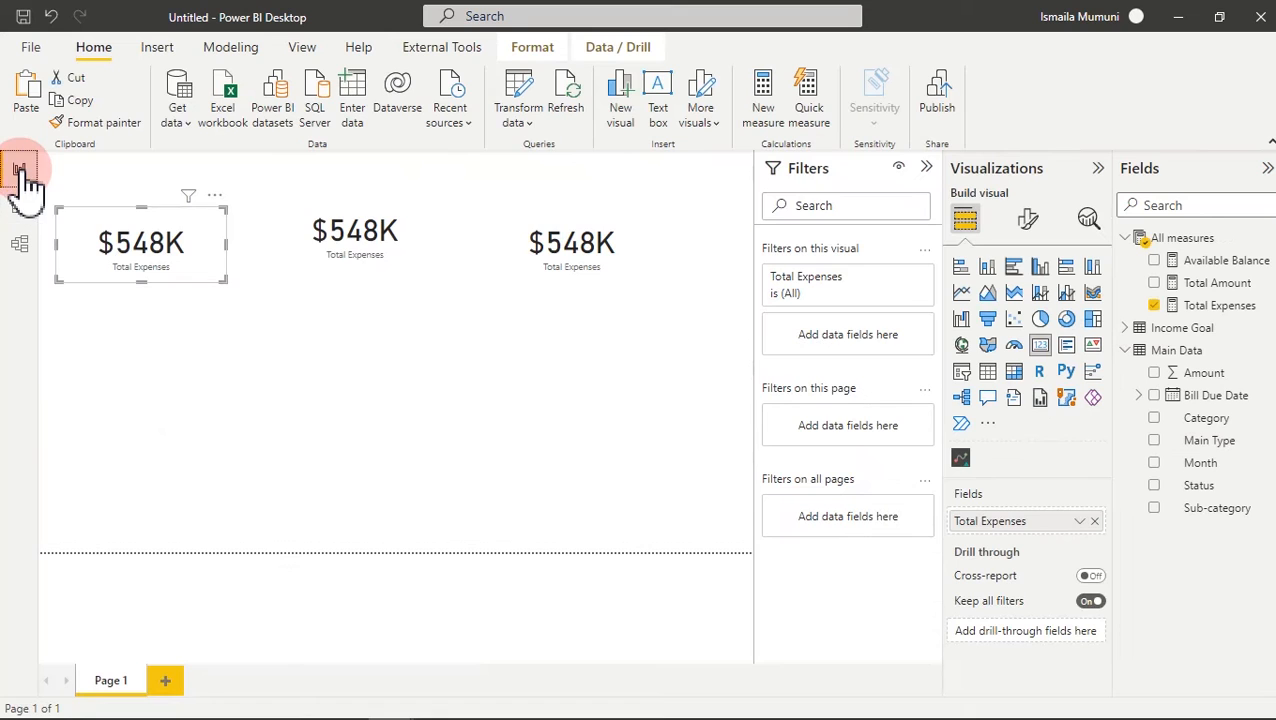
- Copy the complete Total Expenses formula into a new measure in the All measures table
{"action": "left_click", "coordinate": [1225, 306]}
{"action": "left_click", "coordinate": [203, 282]}
{"action": "left_click_drag", "start_coordinate": [203, 282], "coordinate": [103, 183]}
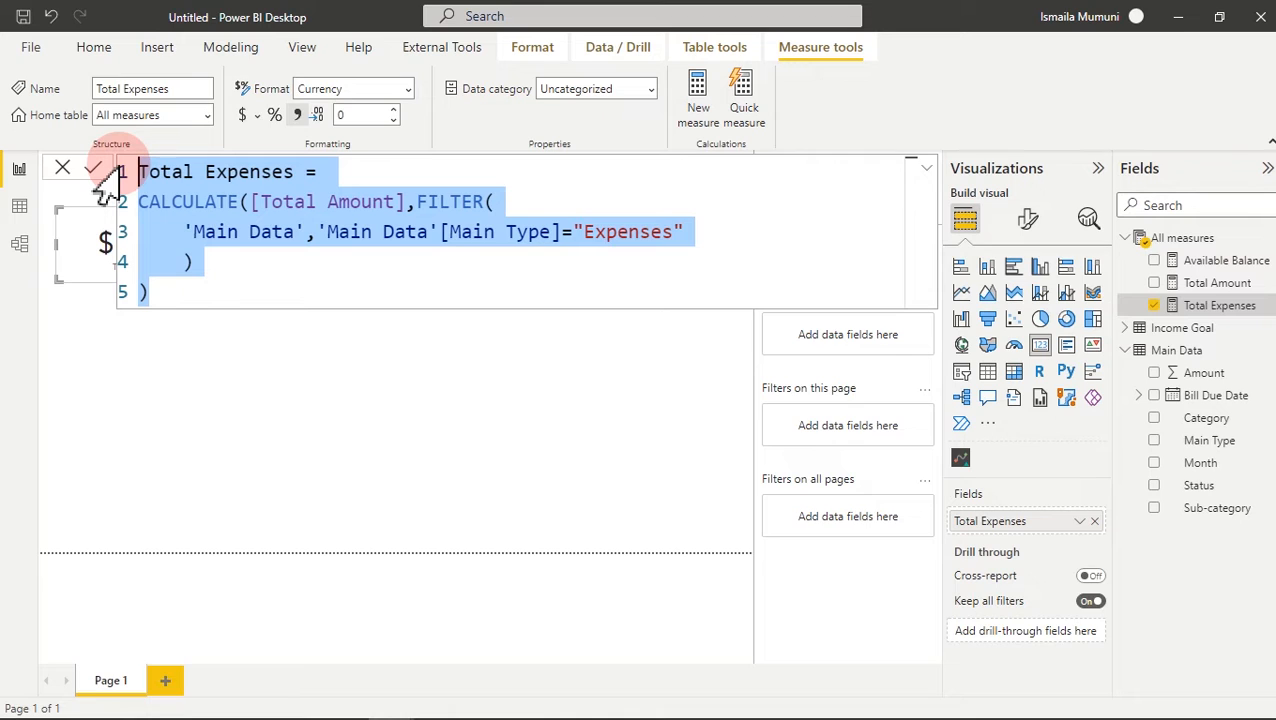
{"action": "left_click", "coordinate": [705, 101]}
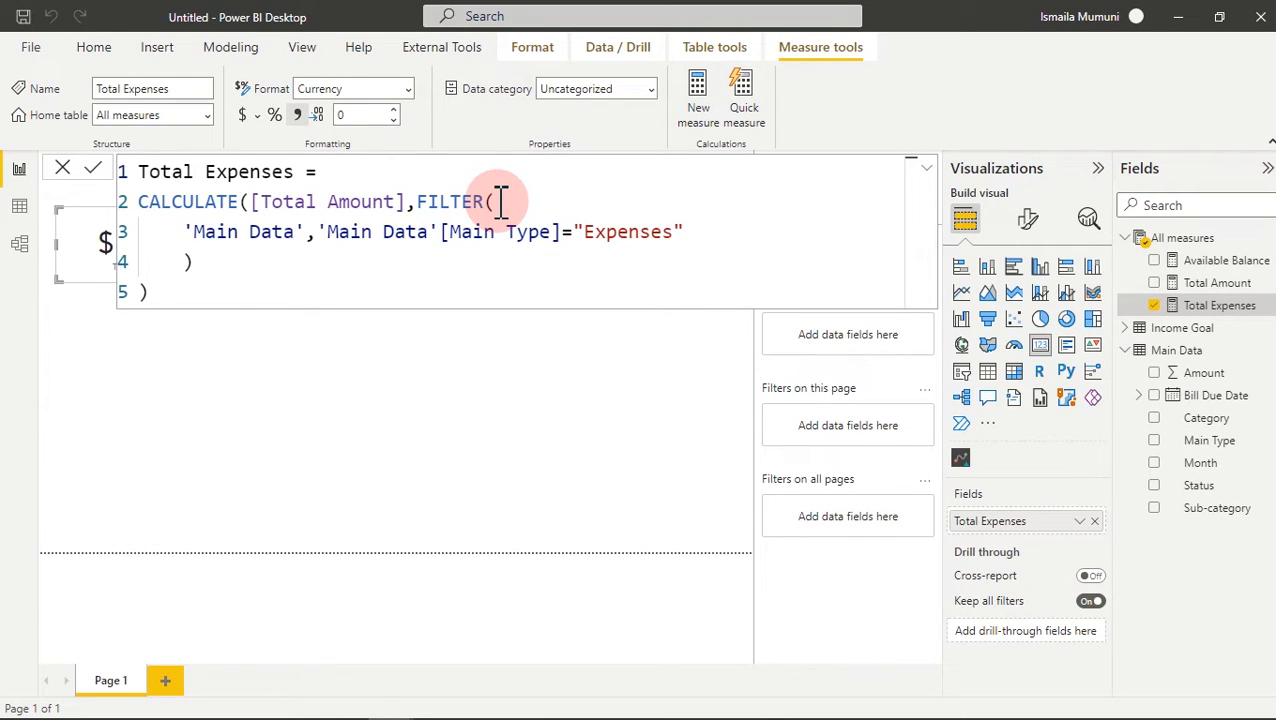
{"action": "key", "text": "ctrl+v"}
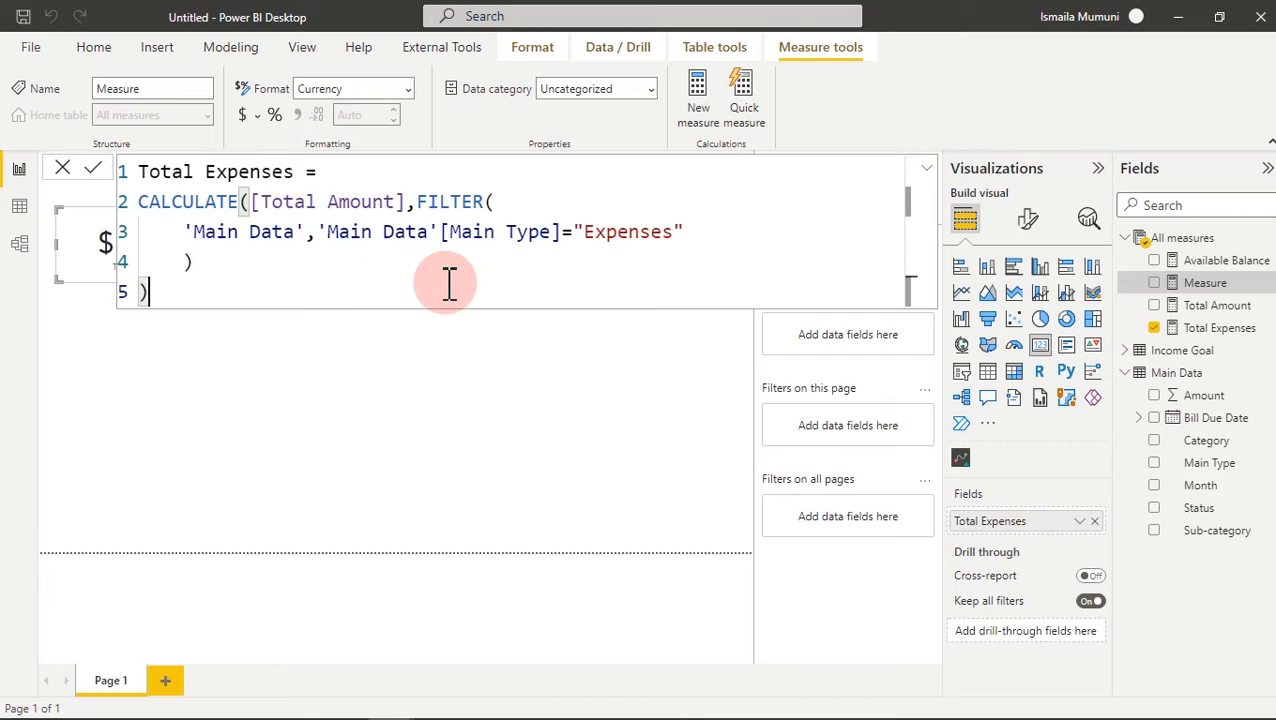
- Rename the copied measure Total Income, change its Main Type filter value to "Income", and commit the formula
{"action": "left_click_drag", "start_coordinate": [296, 172], "coordinate": [207, 170]}
{"action": "type", "text": "Incom"}
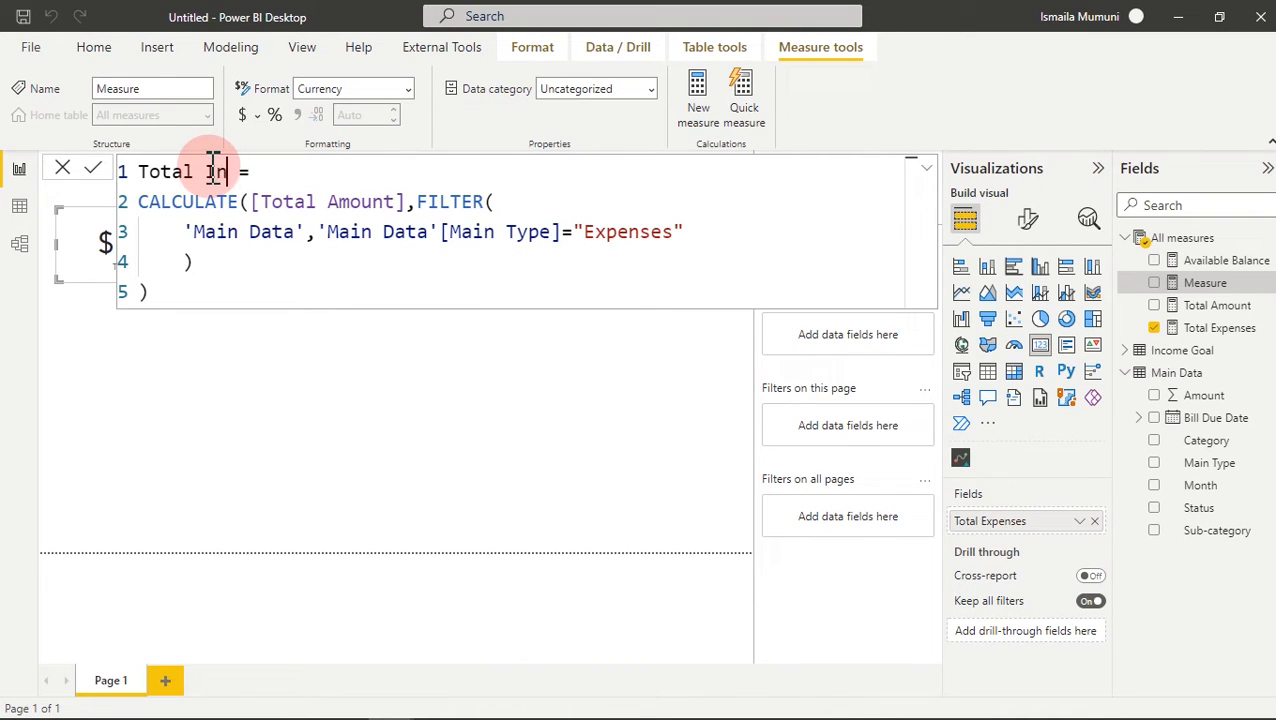
{"action": "double_click", "coordinate": [621, 232]}
{"action": "type", "text": "Inco"}
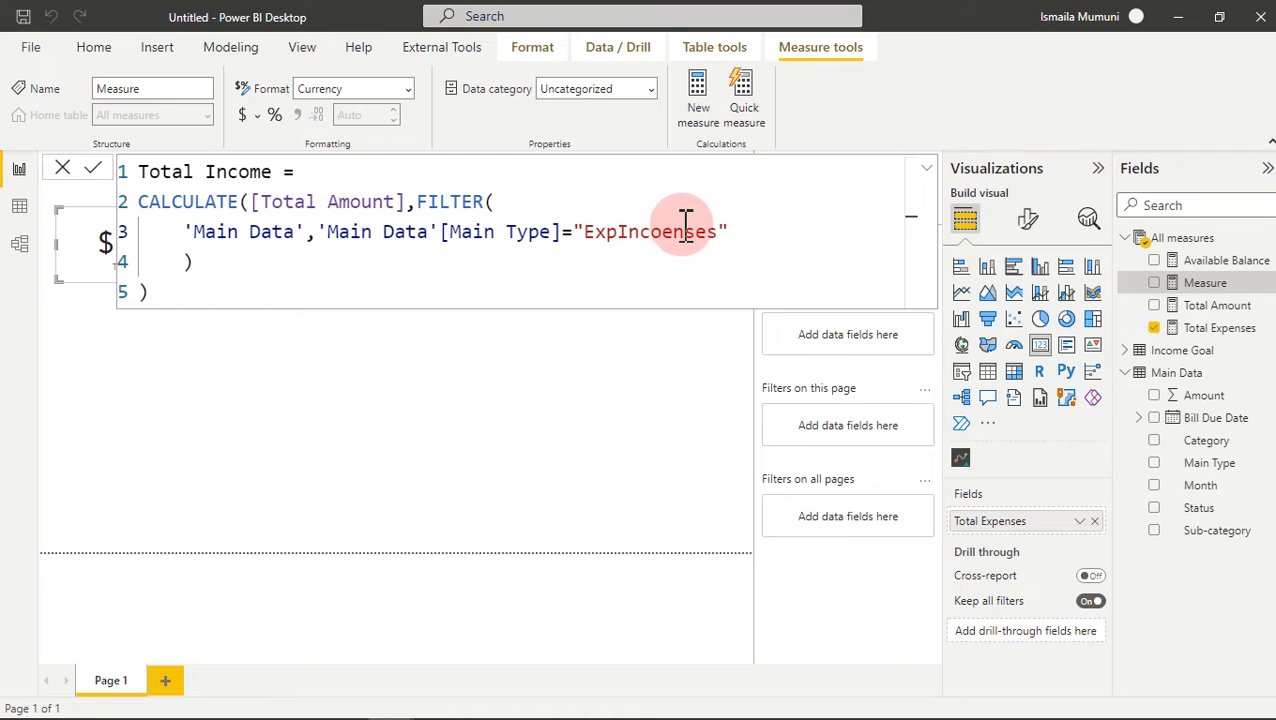
{"action": "left_click_drag", "start_coordinate": [717, 231], "coordinate": [587, 228]}
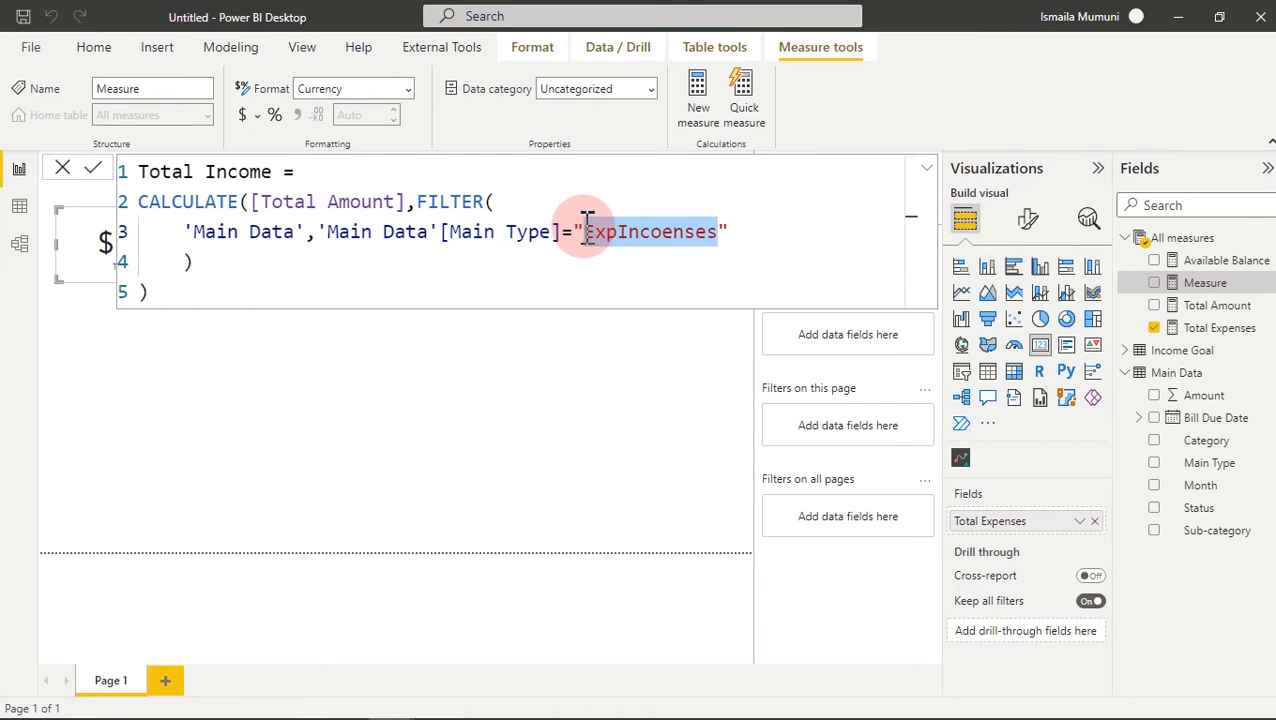
{"action": "type", "text": "Inc"}
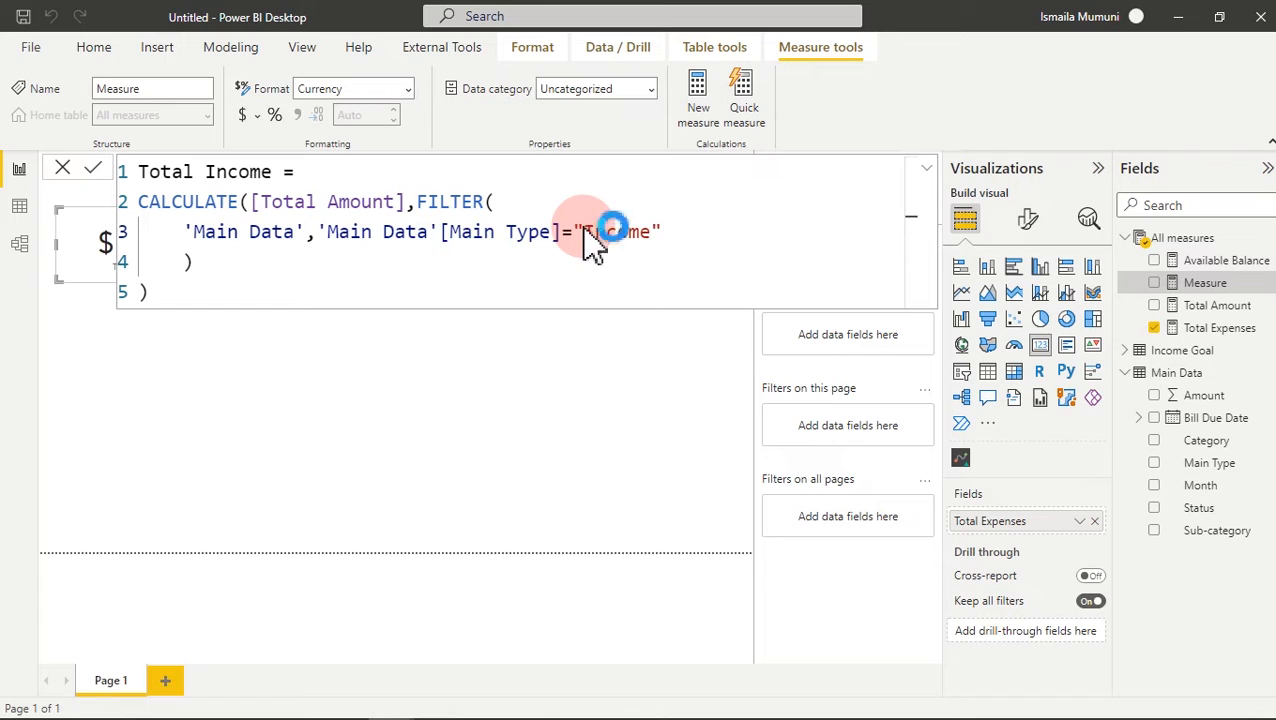
{"action": "key", "text": "Return"}
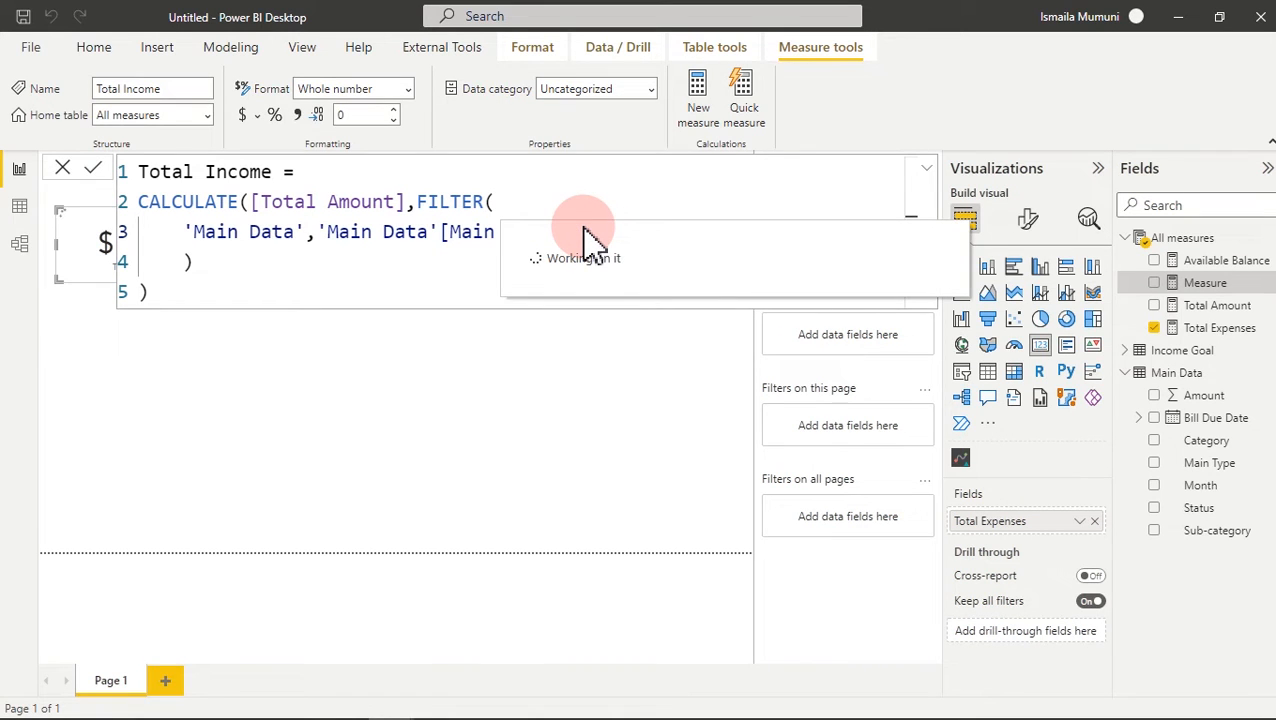
- Replace Total Expenses with the Total Income measure on the leftmost card of the report page
{"action": "left_click", "coordinate": [500, 410]}
{"action": "left_click", "coordinate": [170, 253]}
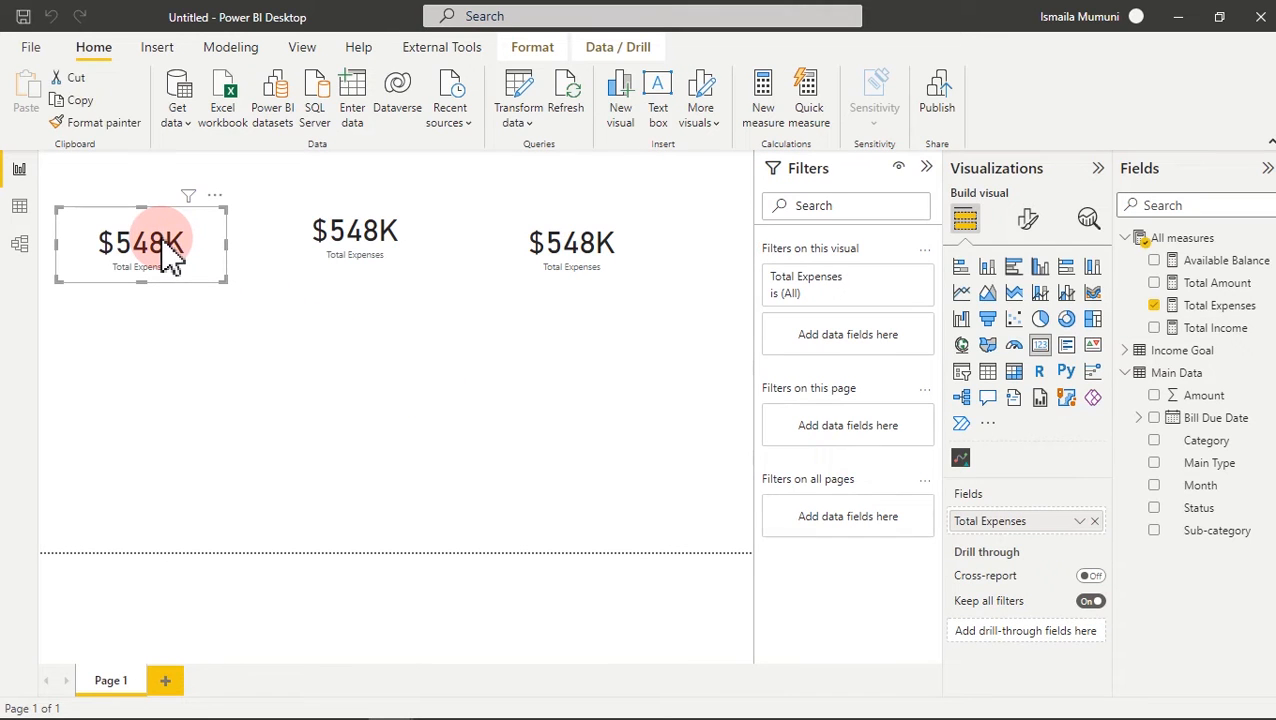
{"action": "left_click", "coordinate": [1155, 305]}
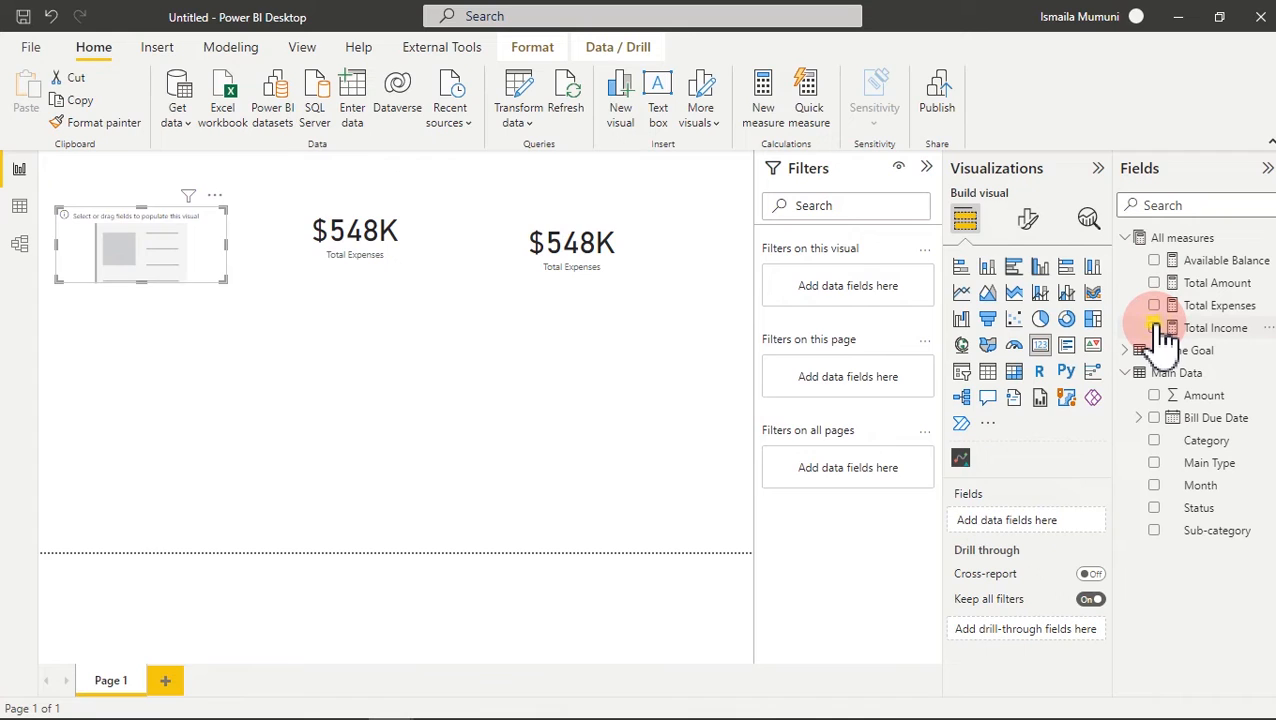
{"action": "left_click", "coordinate": [1157, 328]}
- Replace Total Expenses with the Available Balance measure on the rightmost card of the report page
{"action": "left_click", "coordinate": [365, 240]}
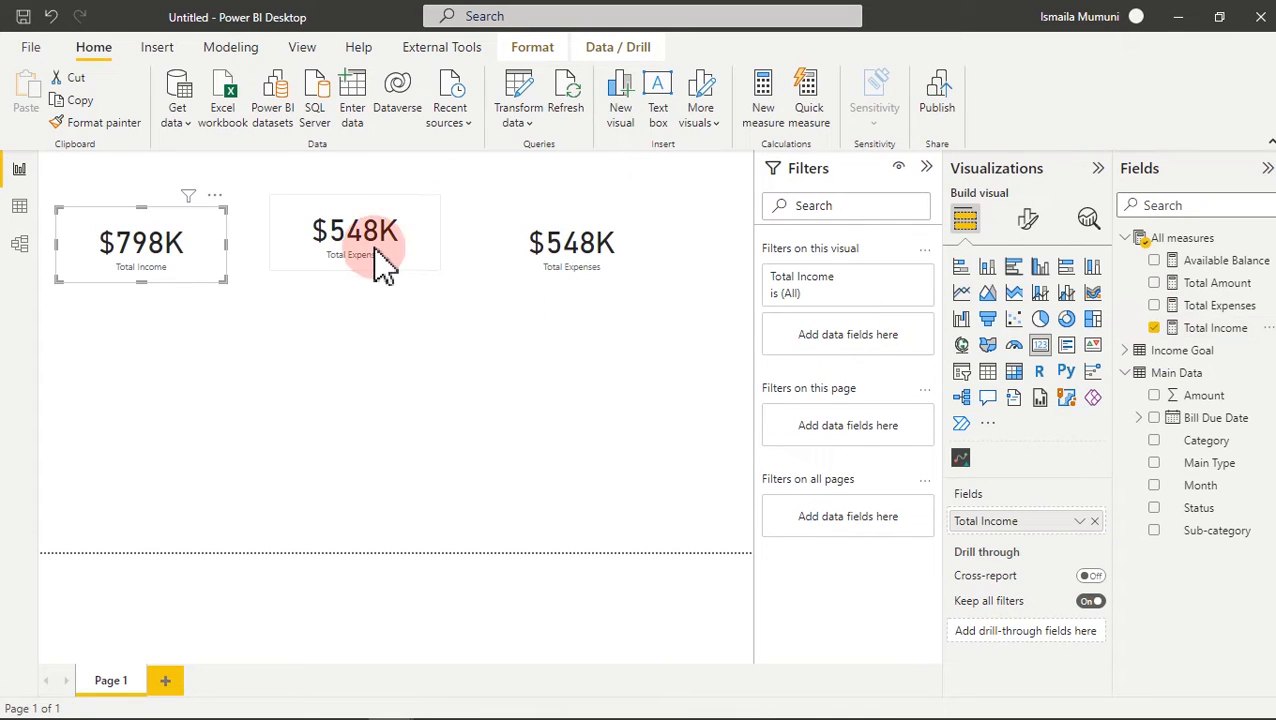
{"action": "left_click", "coordinate": [557, 258]}
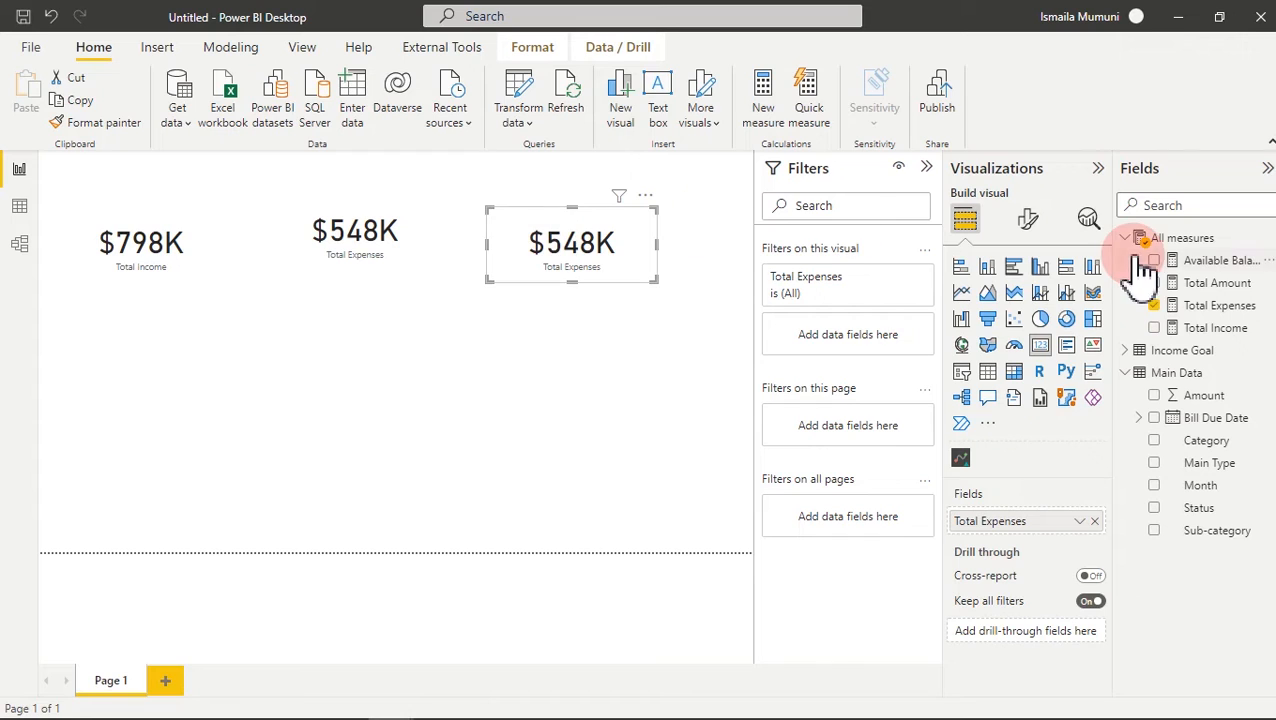
{"action": "left_click", "coordinate": [1155, 305]}
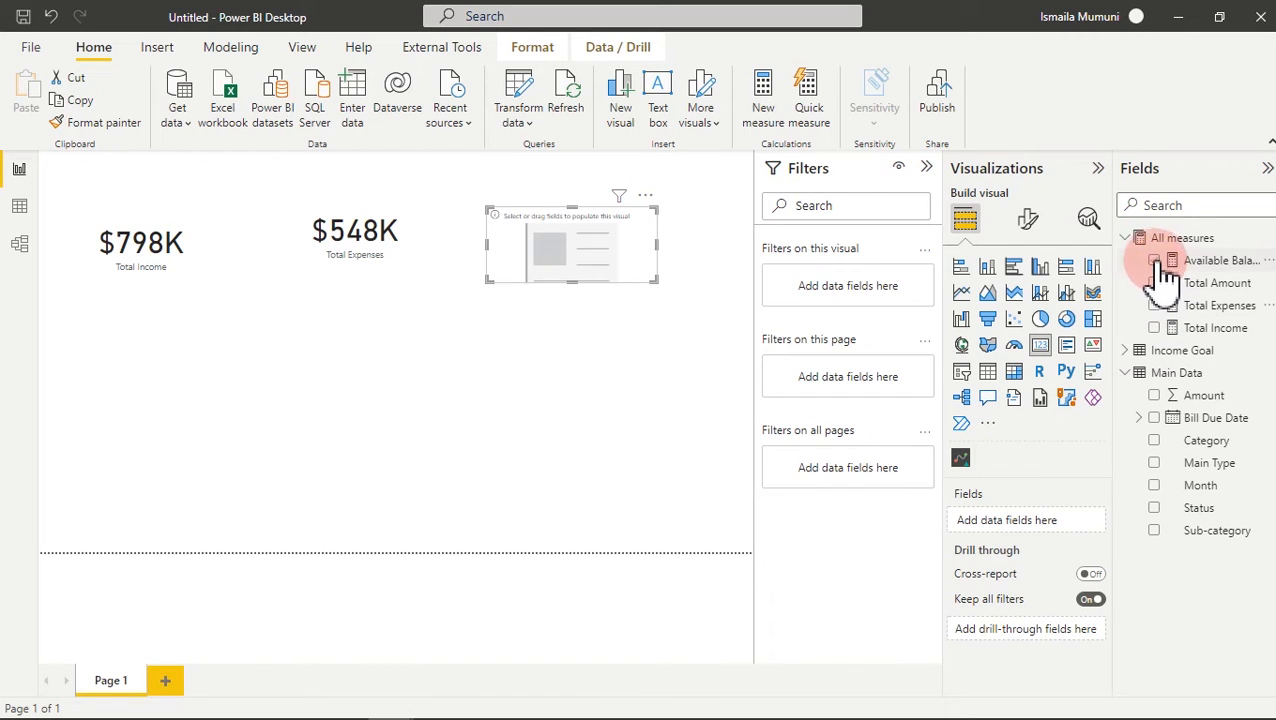
{"action": "left_click", "coordinate": [1155, 260]}
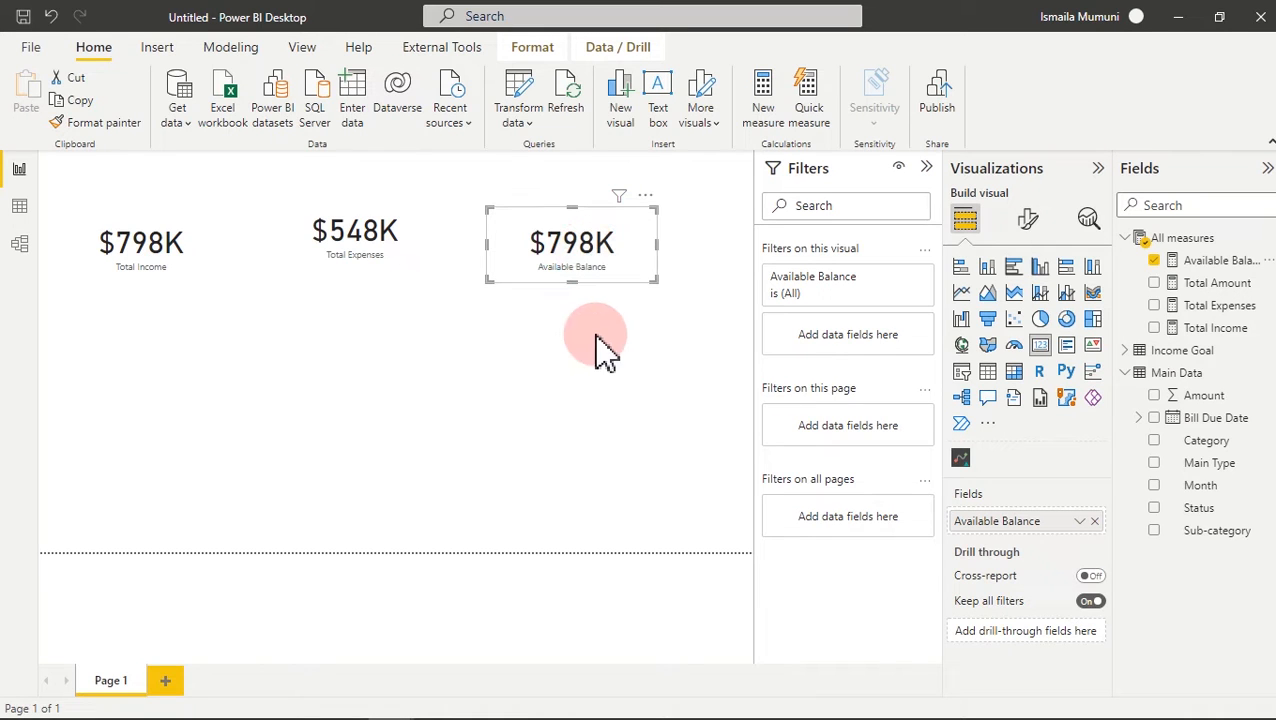
- Turn off the Available Balance card's category label and set its callout value to Arial Black, size 40
{"action": "left_click", "coordinate": [926, 167]}
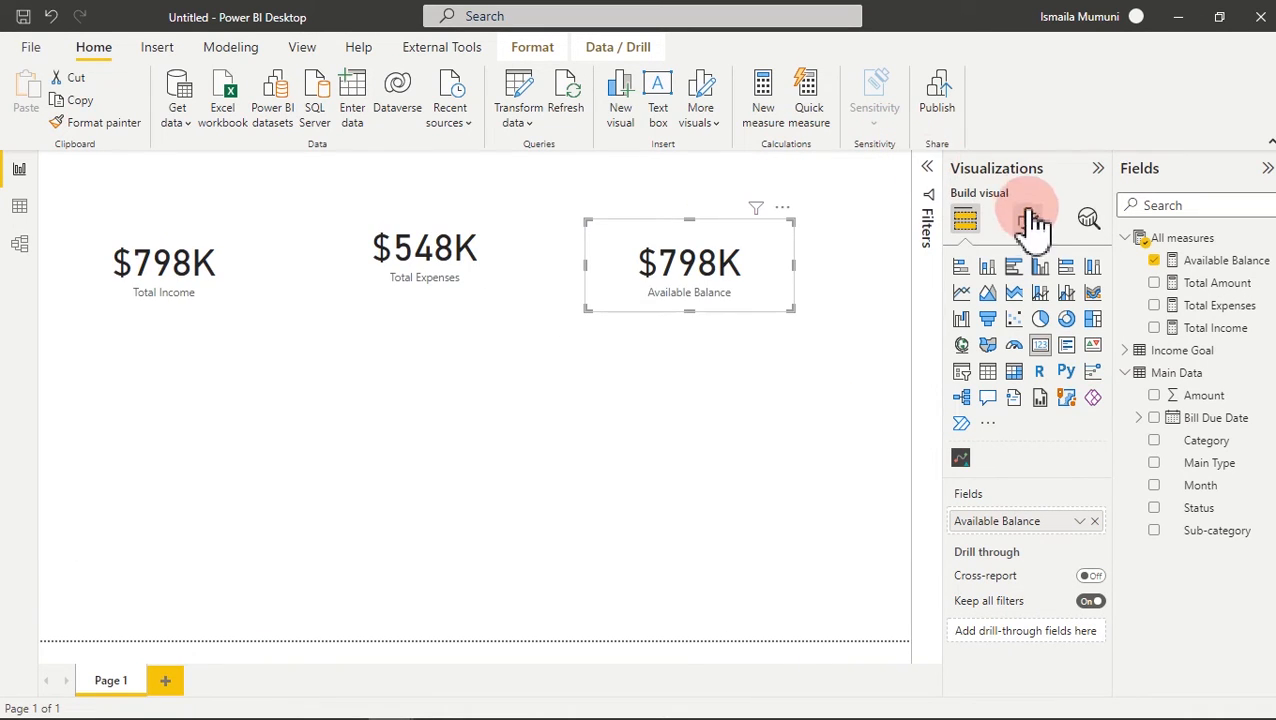
{"action": "left_click", "coordinate": [1036, 222]}
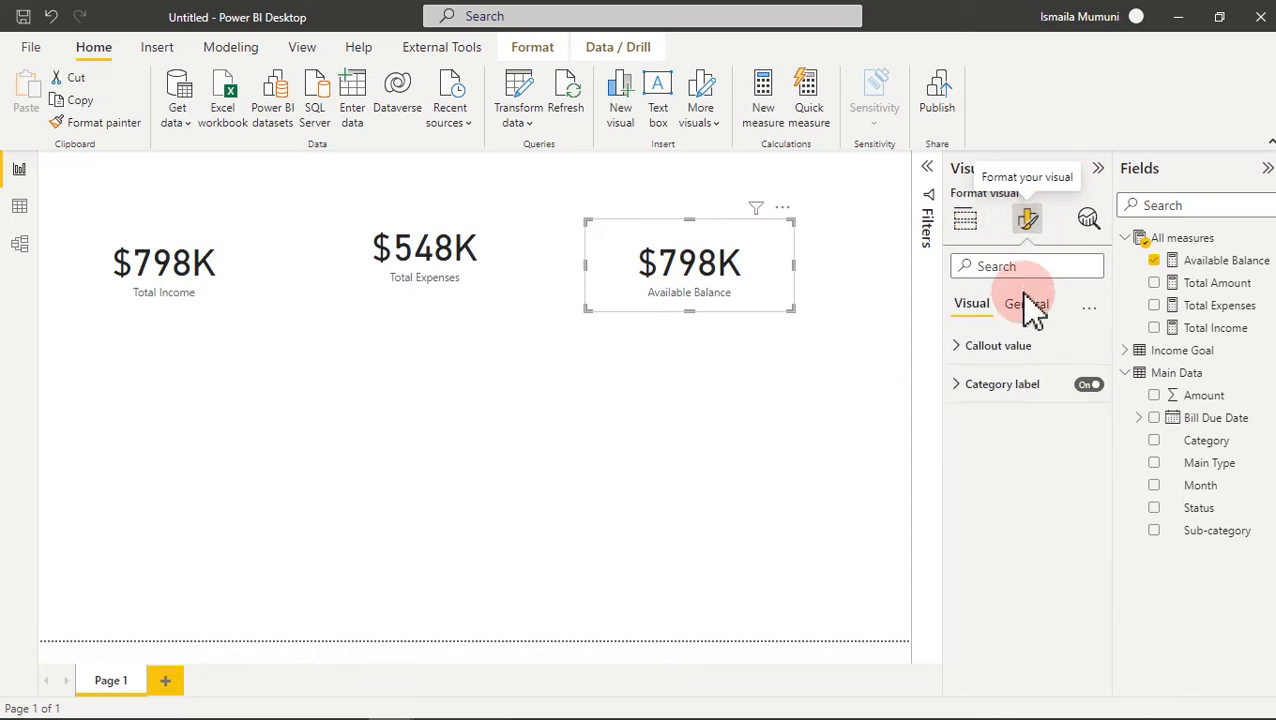
{"action": "left_click", "coordinate": [1087, 385]}
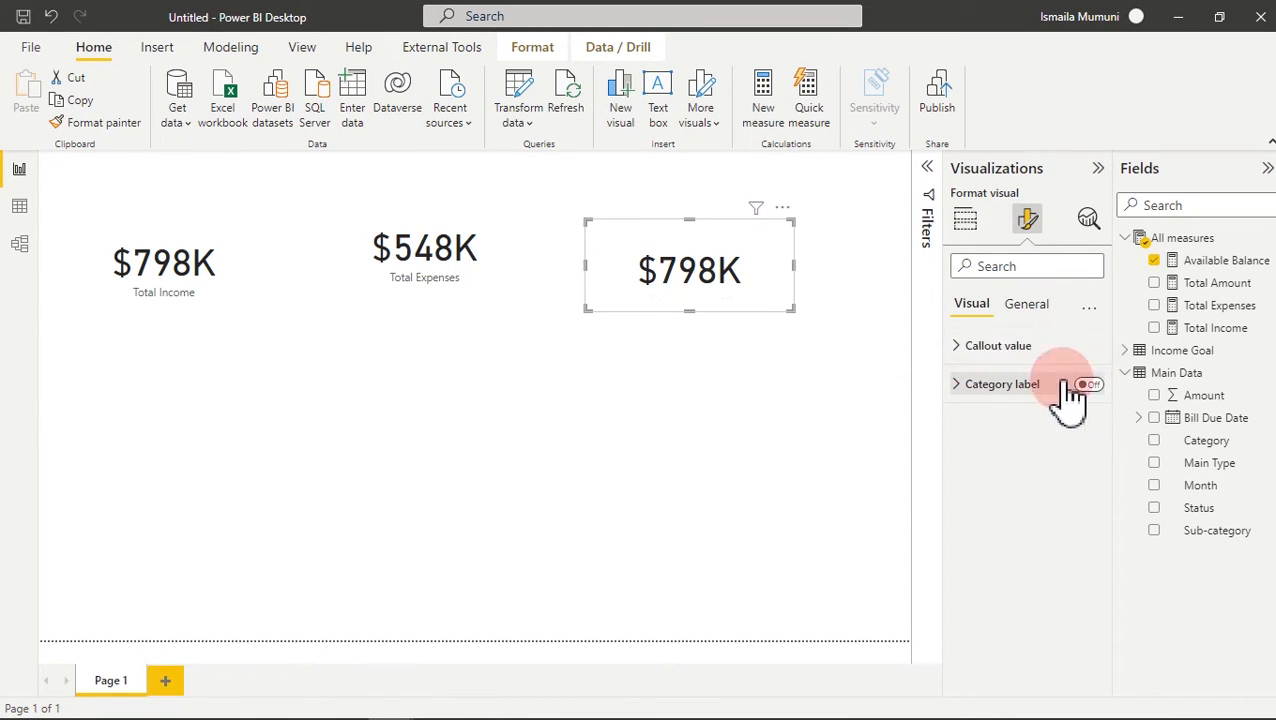
{"action": "left_click", "coordinate": [1012, 356]}
{"action": "left_click_drag", "start_coordinate": [1075, 400], "coordinate": [1052, 404]}
{"action": "type", "text": "40"}
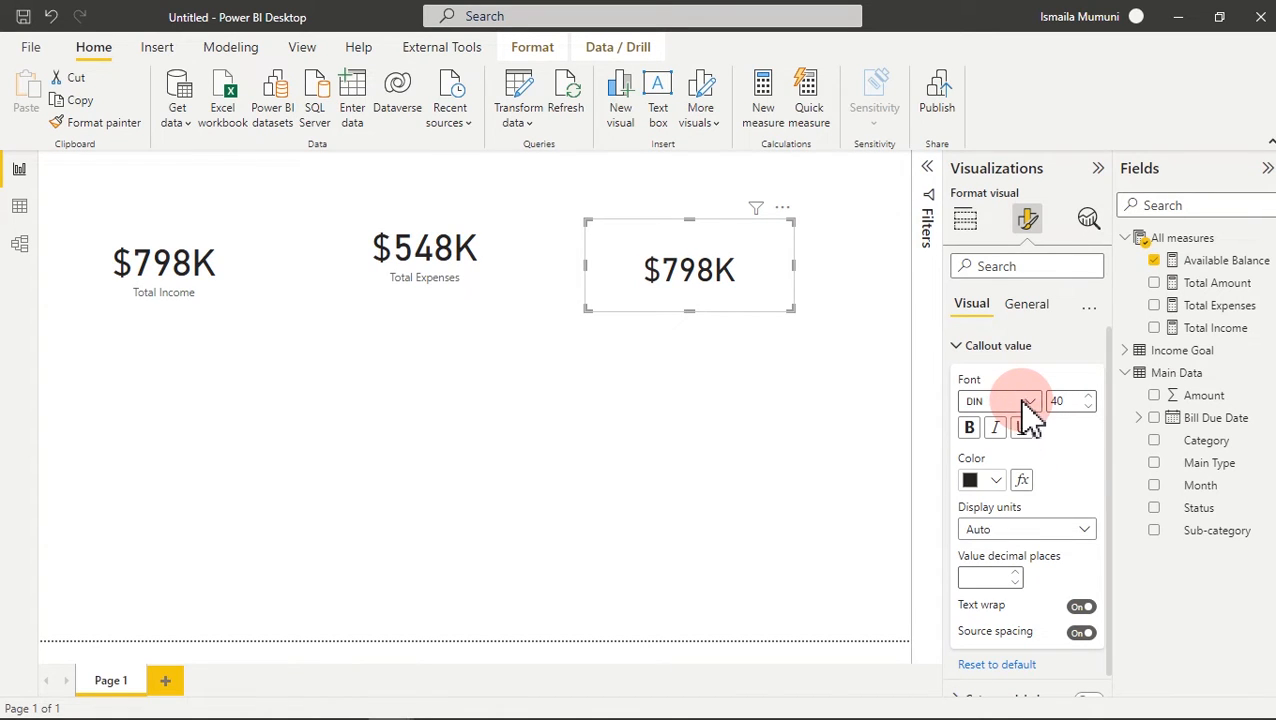
{"action": "left_click", "coordinate": [1025, 401]}
{"action": "left_click", "coordinate": [1012, 454]}
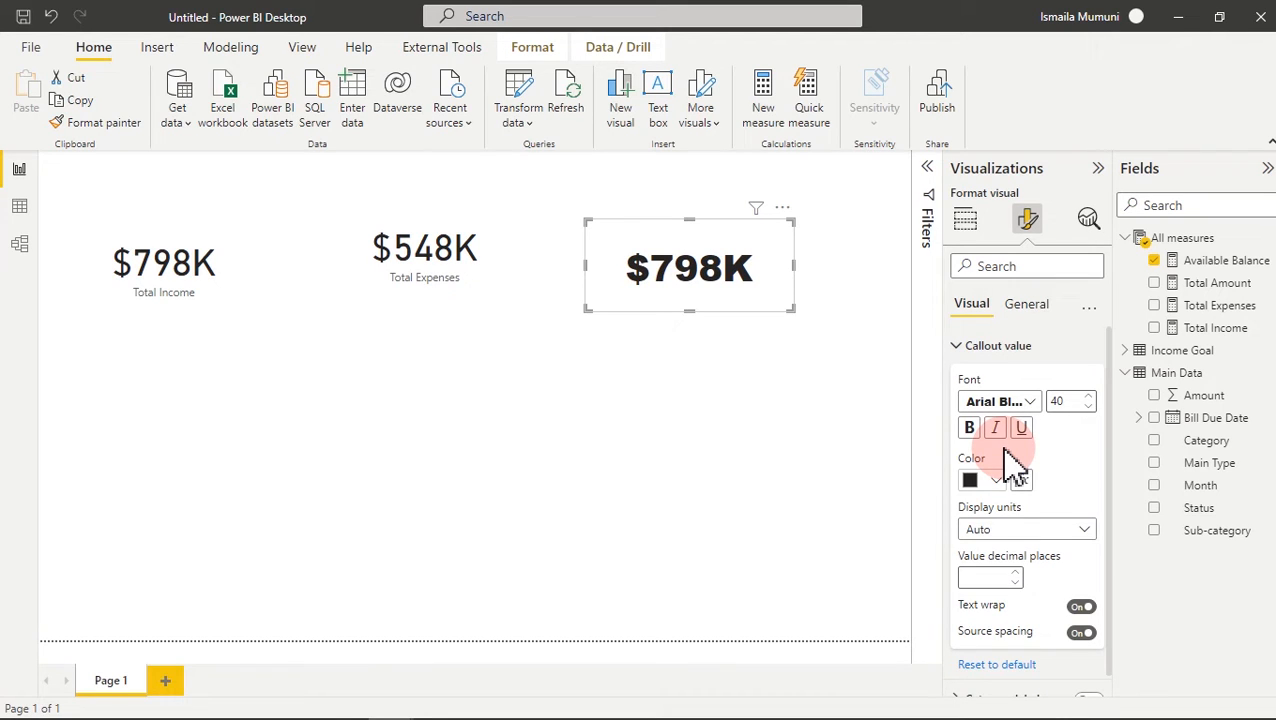
- Turn off the background effect of the Available Balance card
{"action": "left_click", "coordinate": [1030, 305]}
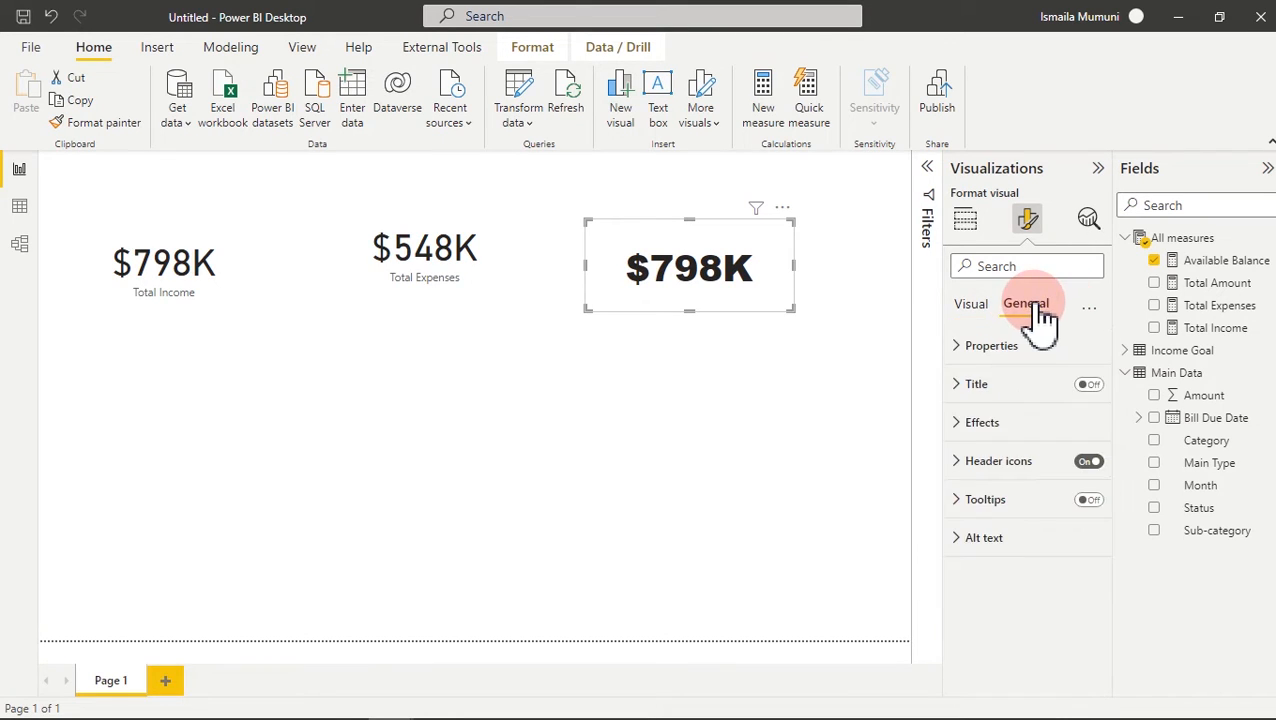
{"action": "left_click", "coordinate": [1012, 424]}
{"action": "left_click", "coordinate": [1080, 460]}
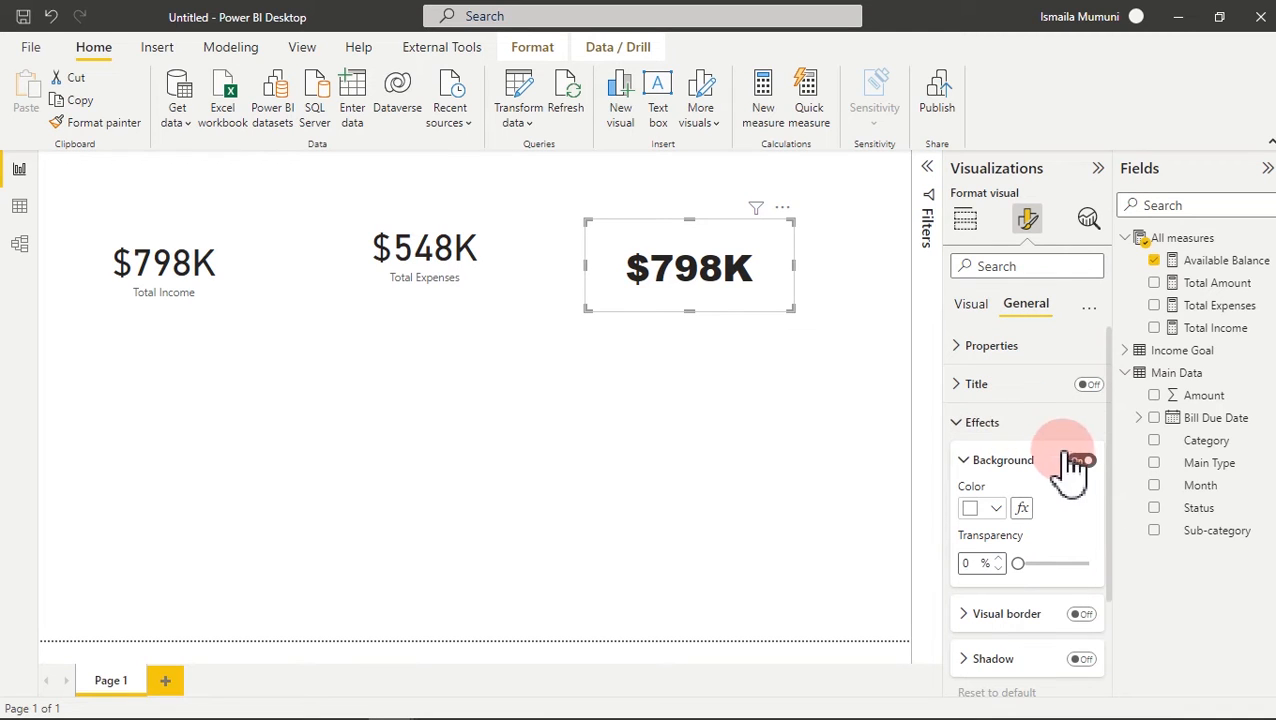
{"action": "left_click", "coordinate": [1082, 461]}
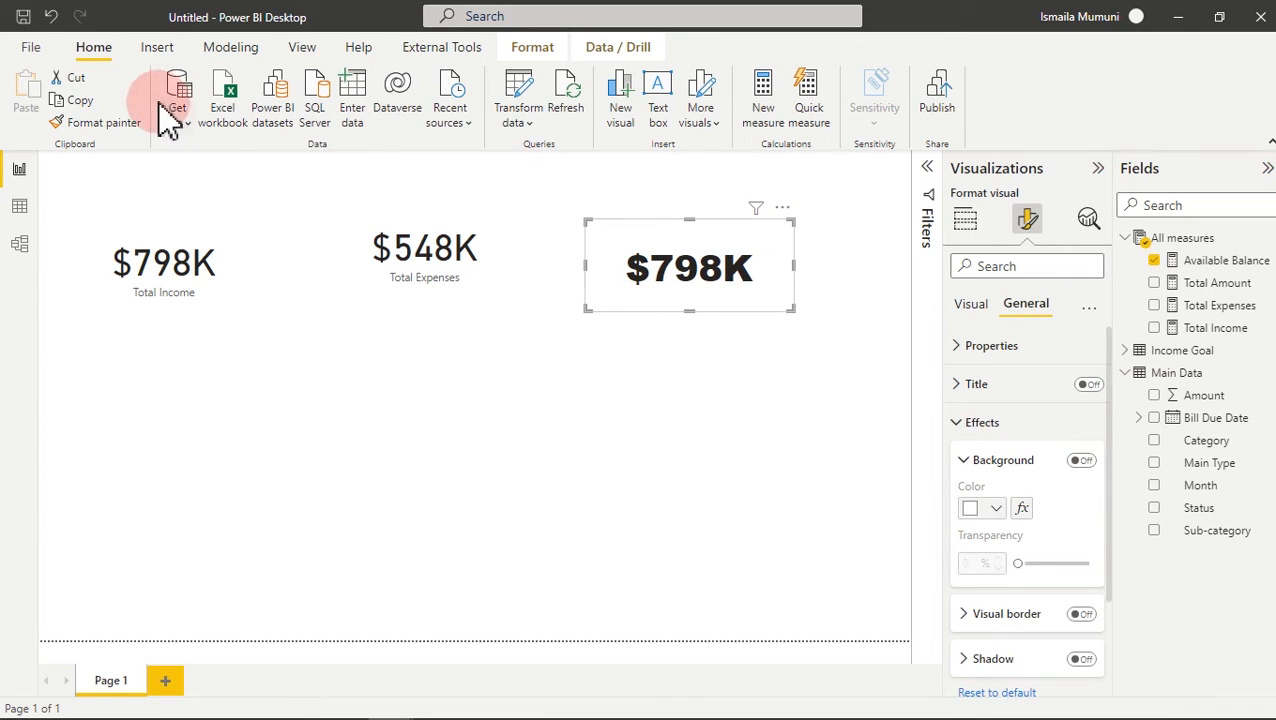
- Copy the Available Balance card's formatting to the other two cards and move the Total Income card up level with Total Expenses
{"action": "left_click", "coordinate": [118, 123]}
{"action": "left_click", "coordinate": [424, 245]}
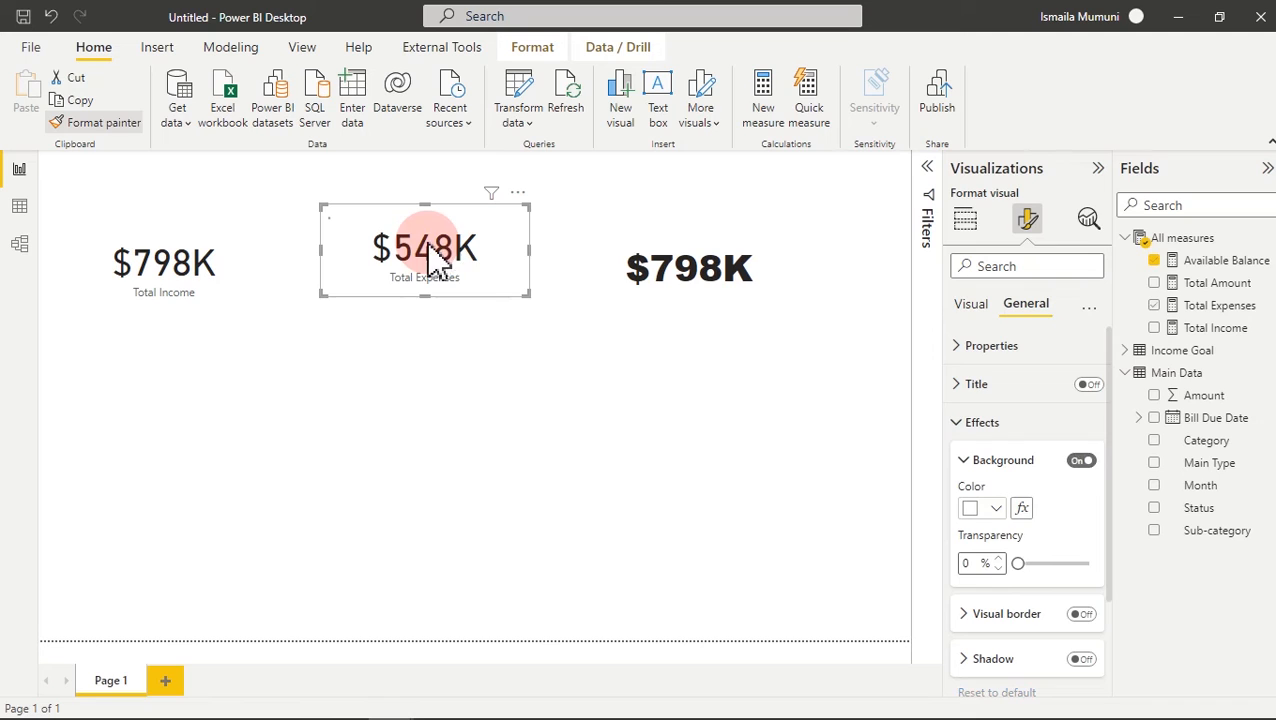
{"action": "left_click", "coordinate": [165, 265]}
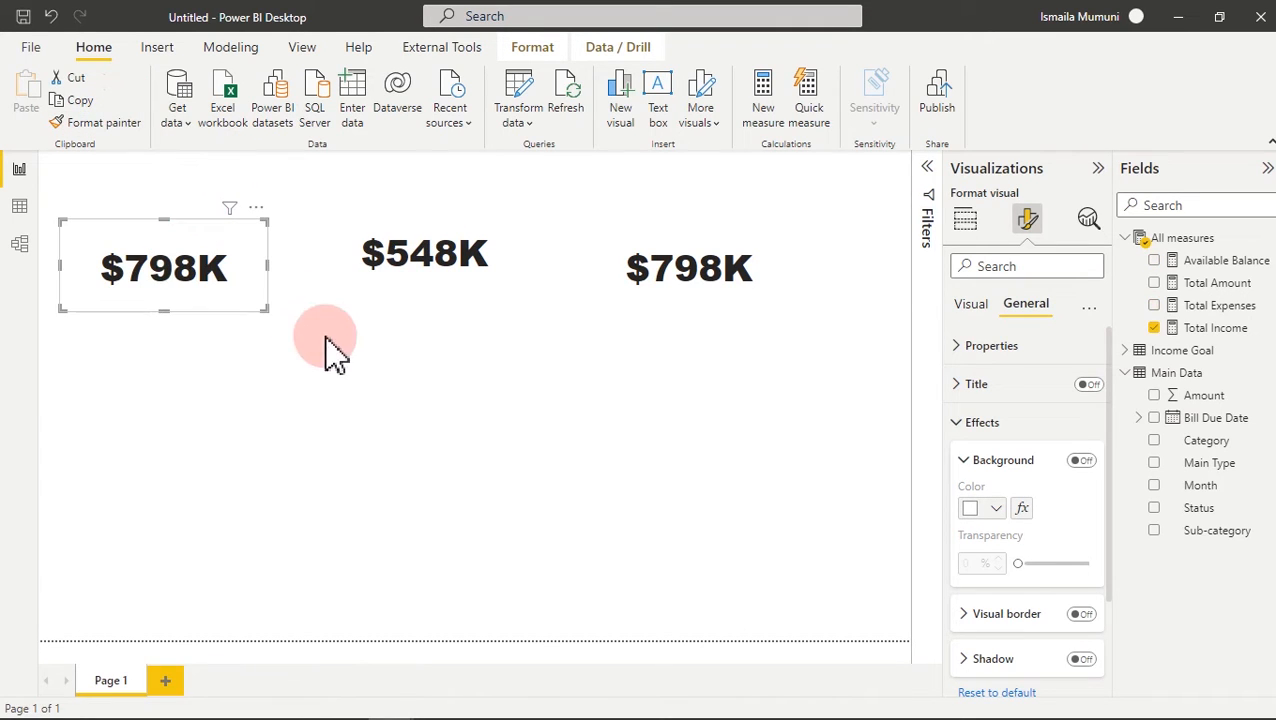
{"action": "left_click_drag", "start_coordinate": [239, 290], "coordinate": [221, 277]}
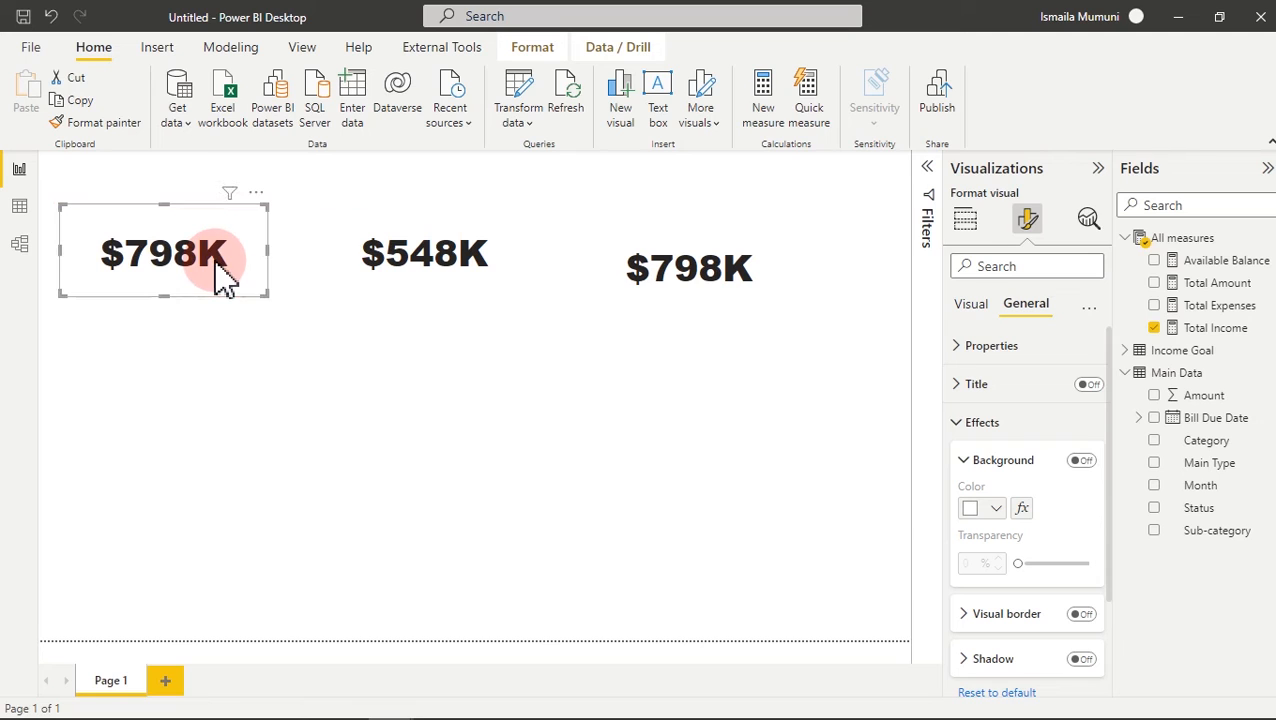
{"action": "left_click", "coordinate": [455, 345]}
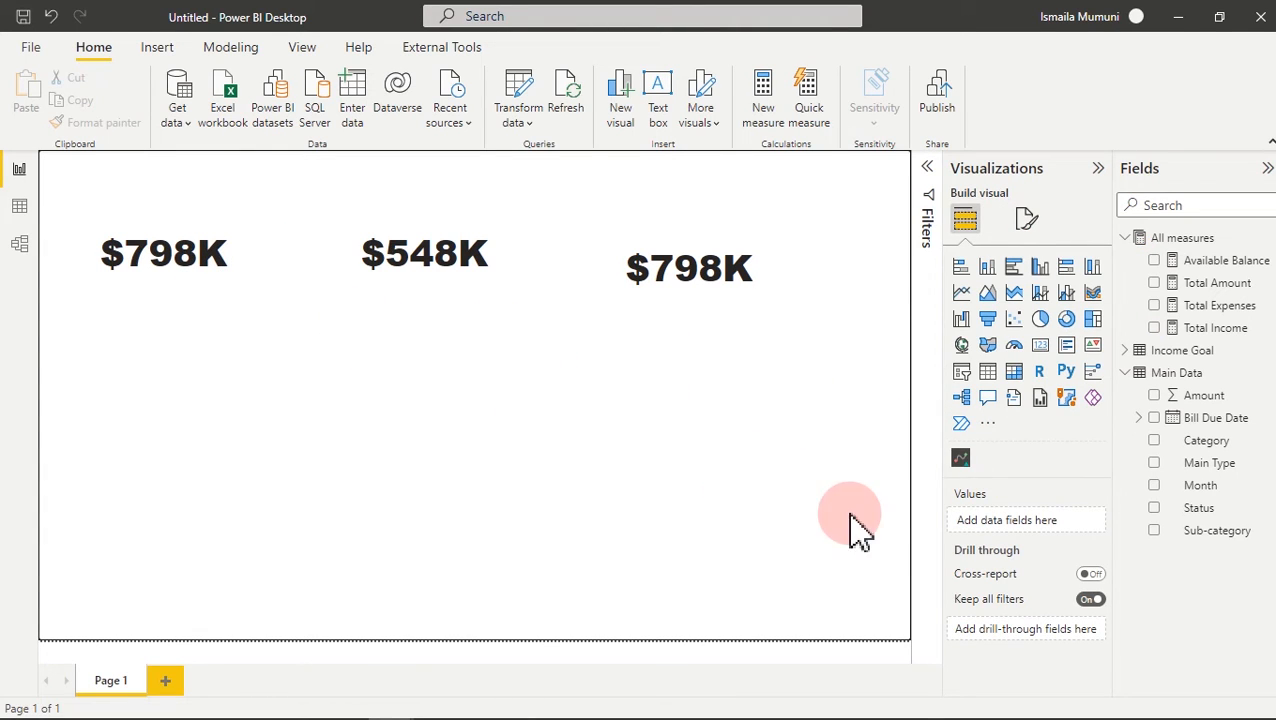
- Add the custom sparkline visual below the Total Income card with Month as axis and Total Income as values, and show it in focus mode
{"action": "left_click", "coordinate": [963, 462]}
{"action": "left_click_drag", "start_coordinate": [160, 438], "coordinate": [203, 374]}
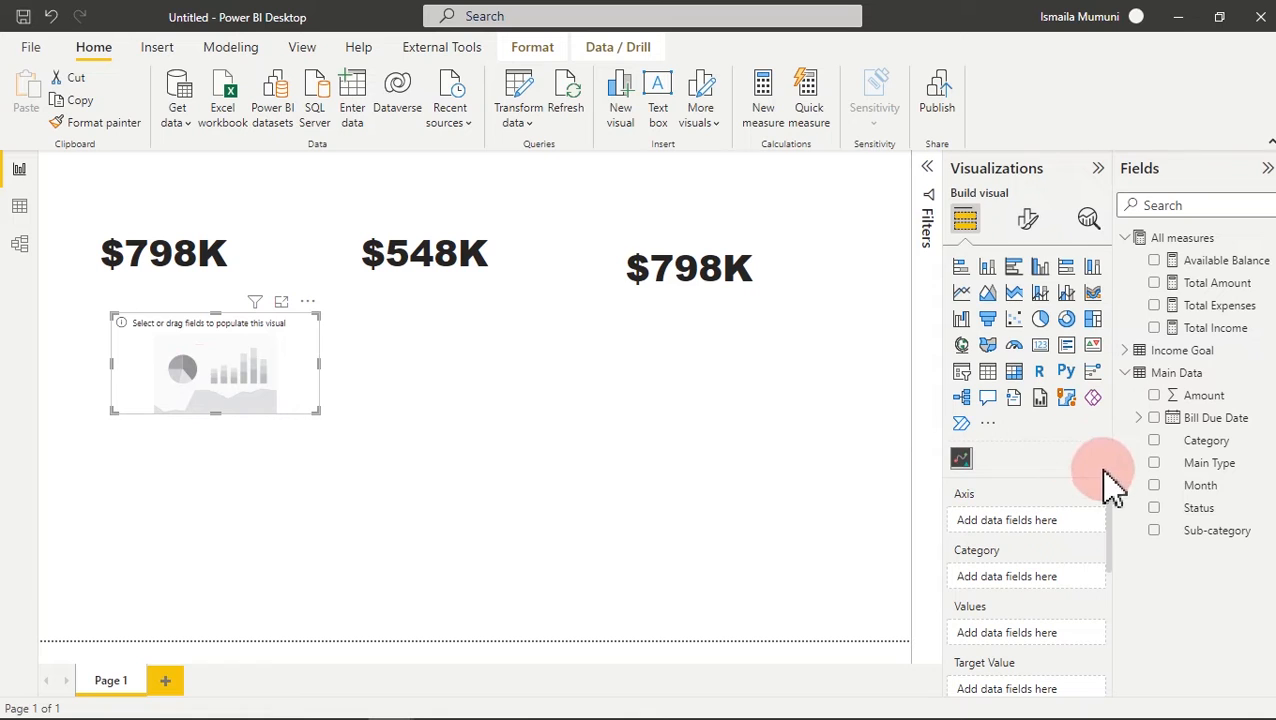
{"action": "left_click", "coordinate": [1156, 486]}
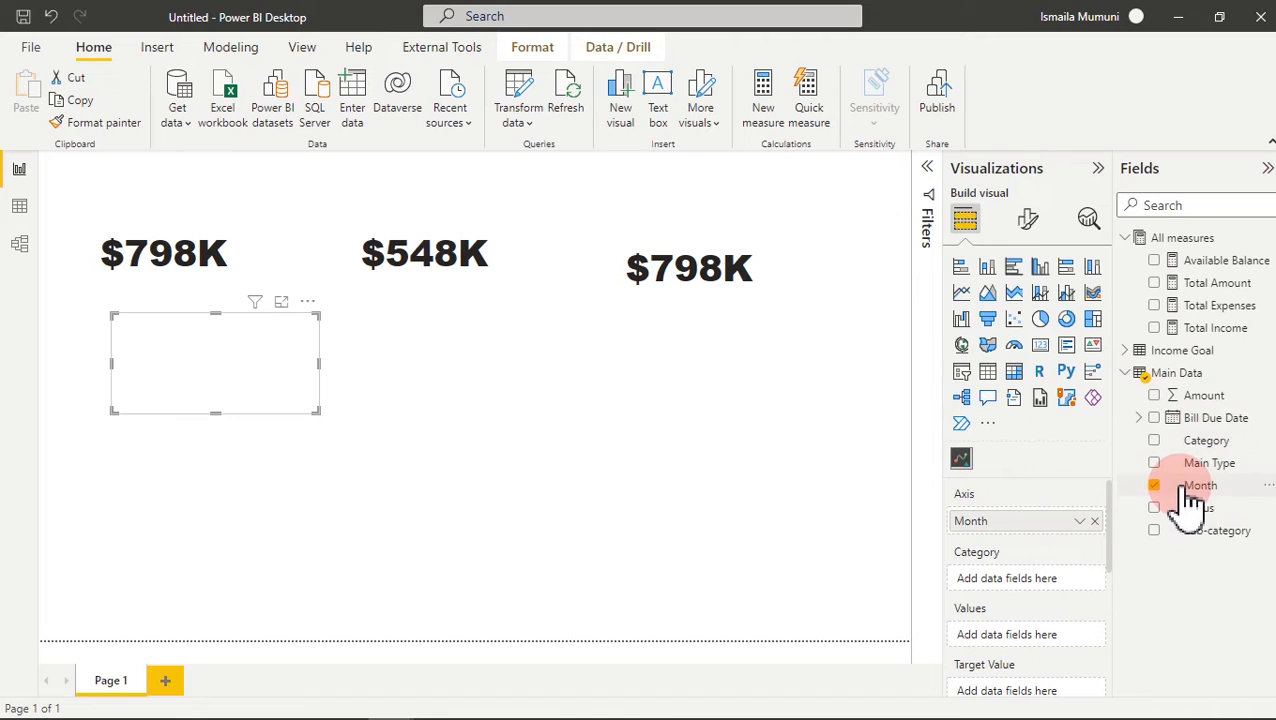
{"action": "left_click", "coordinate": [1158, 329]}
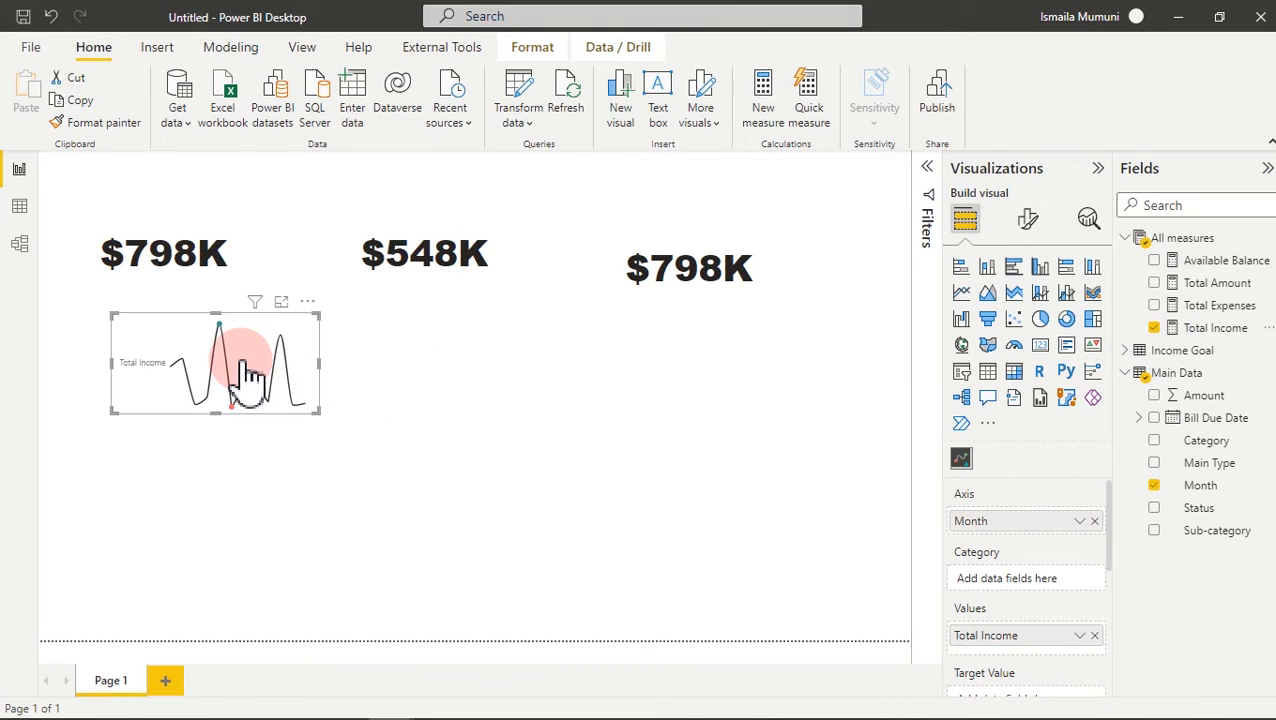
{"action": "left_click", "coordinate": [283, 303]}
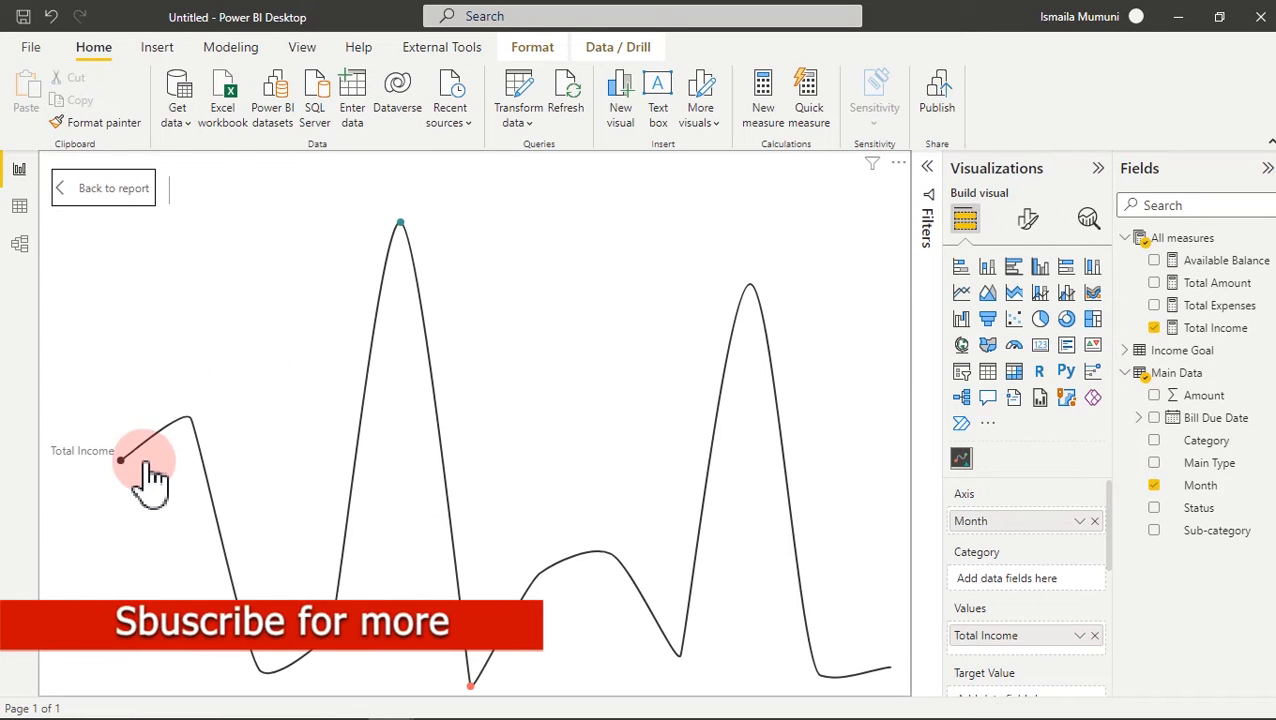
- Turn off the category label and the background effect of the Total Income sparkline and return to the report page
{"action": "left_click", "coordinate": [1030, 222]}
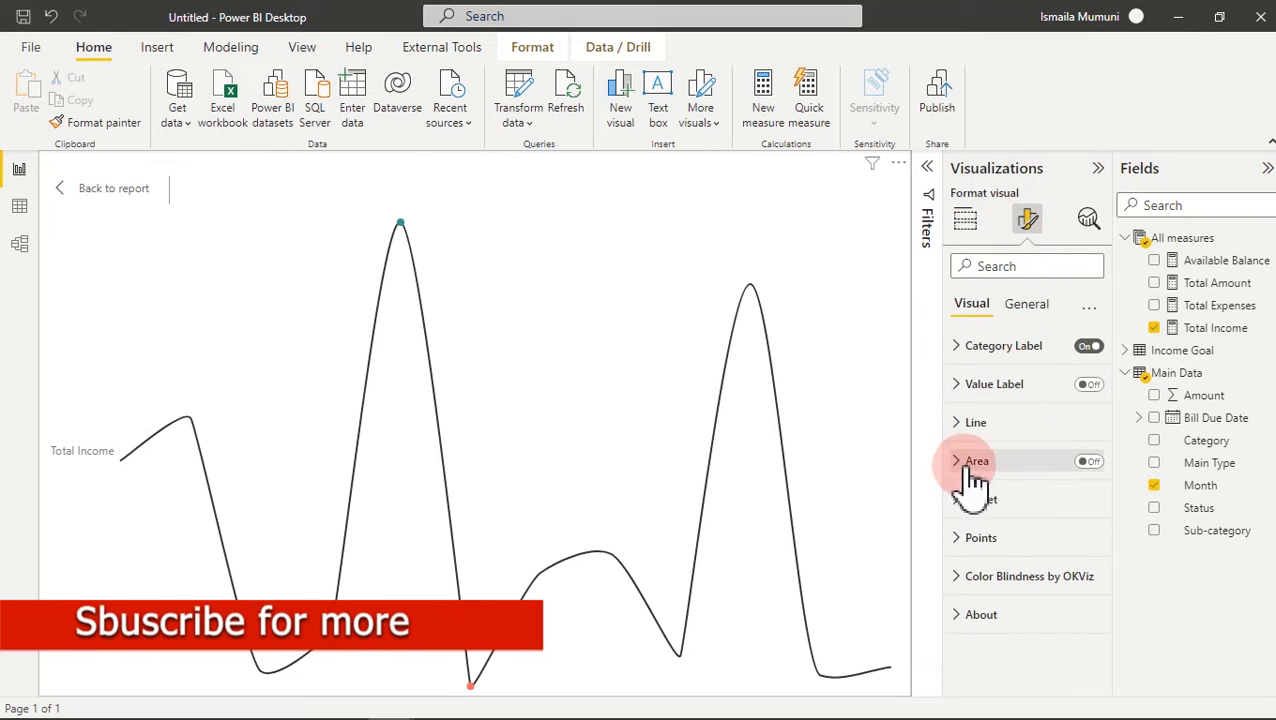
{"action": "left_click", "coordinate": [1090, 347]}
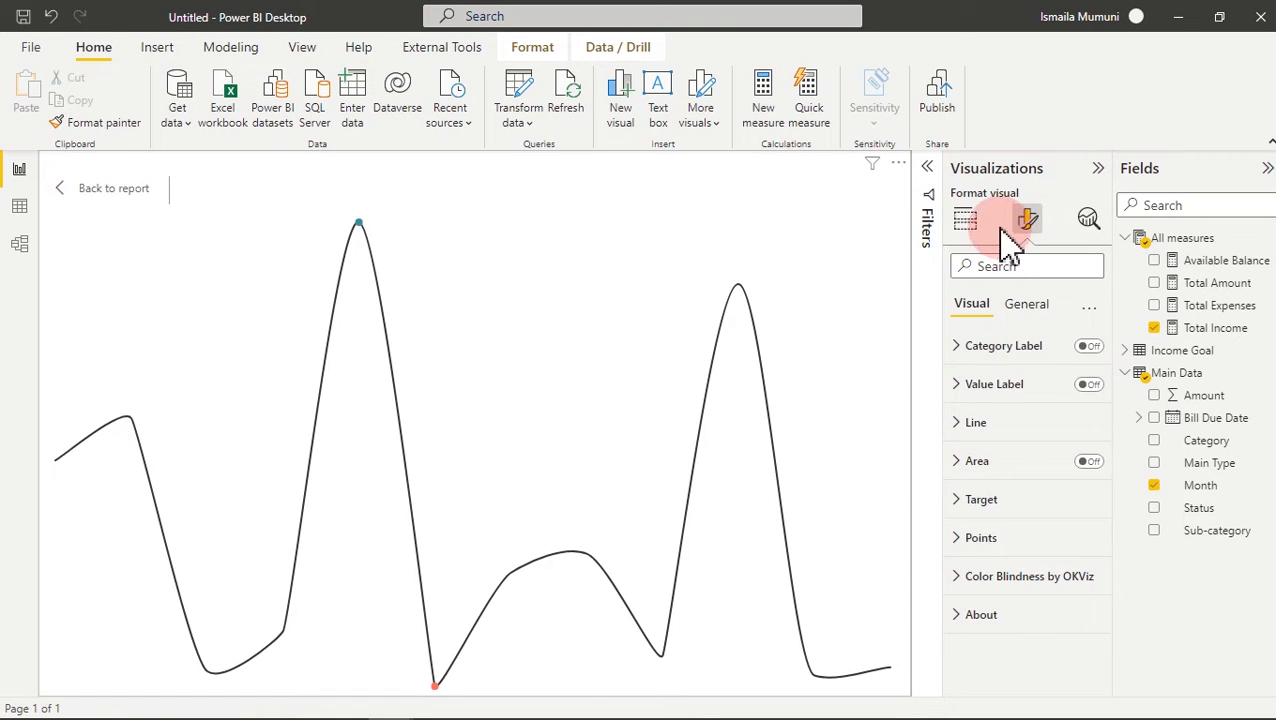
{"action": "left_click", "coordinate": [1038, 306]}
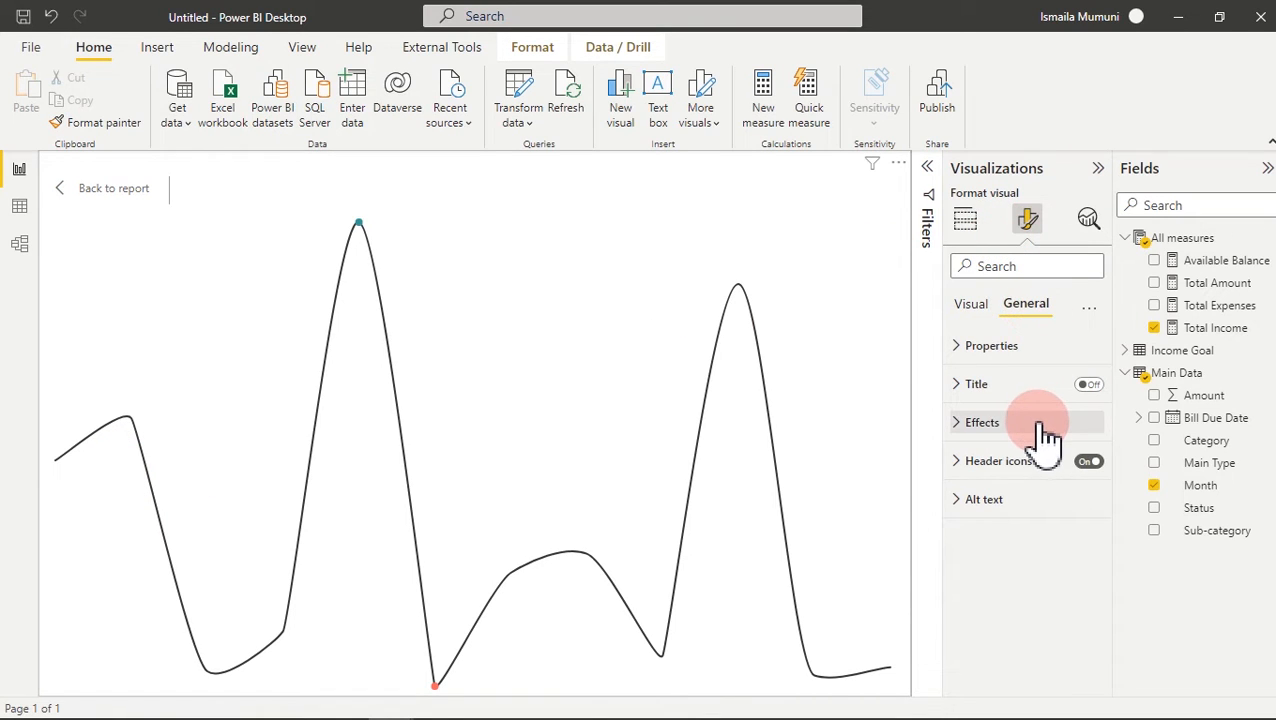
{"action": "left_click", "coordinate": [1045, 435]}
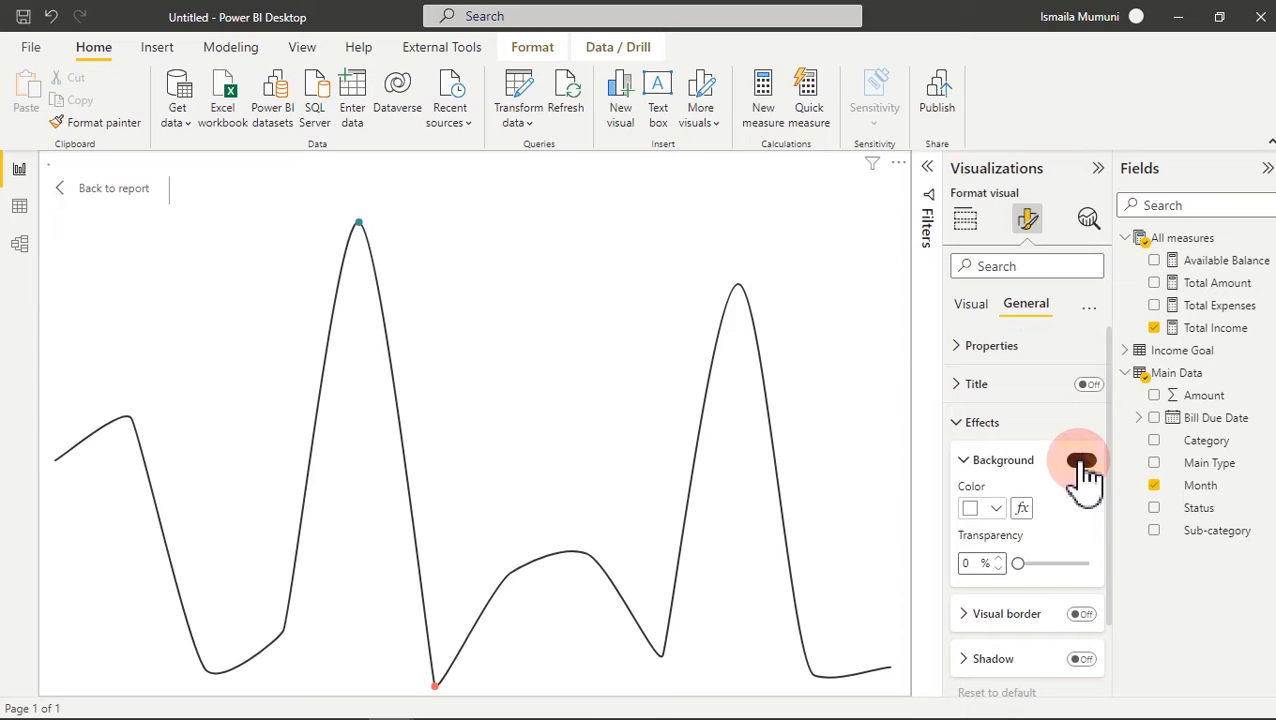
{"action": "left_click", "coordinate": [1082, 461]}
{"action": "left_click", "coordinate": [125, 193]}
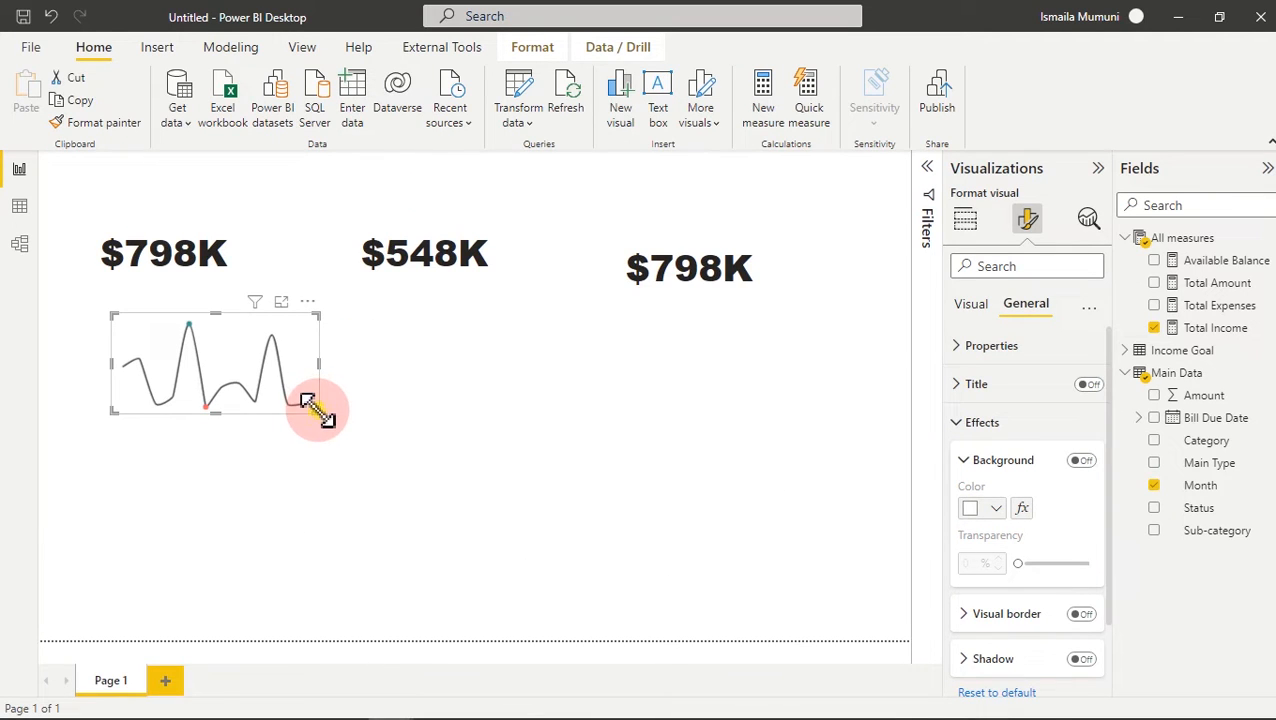
- Shrink the Total Income sparkline, check its lowest and highest points in focus mode, and place it directly beneath the Total Income card
{"action": "left_click_drag", "start_coordinate": [310, 408], "coordinate": [251, 362]}
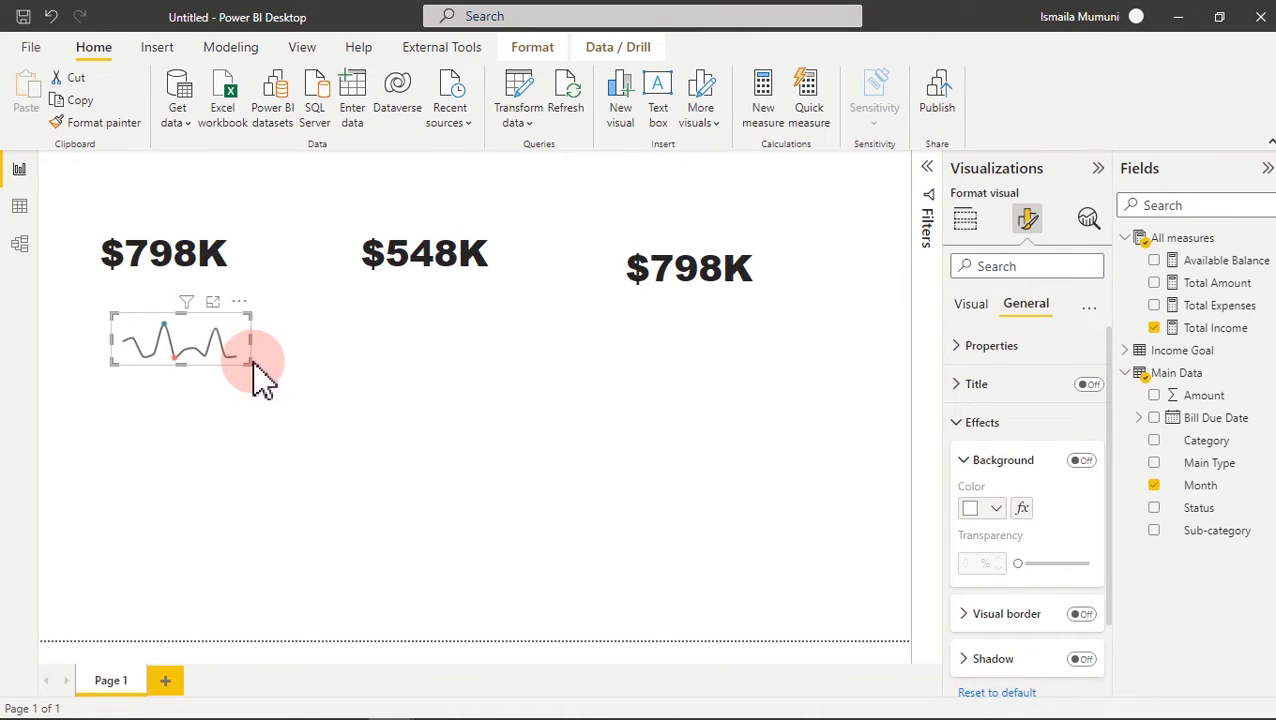
{"action": "left_click", "coordinate": [214, 302]}
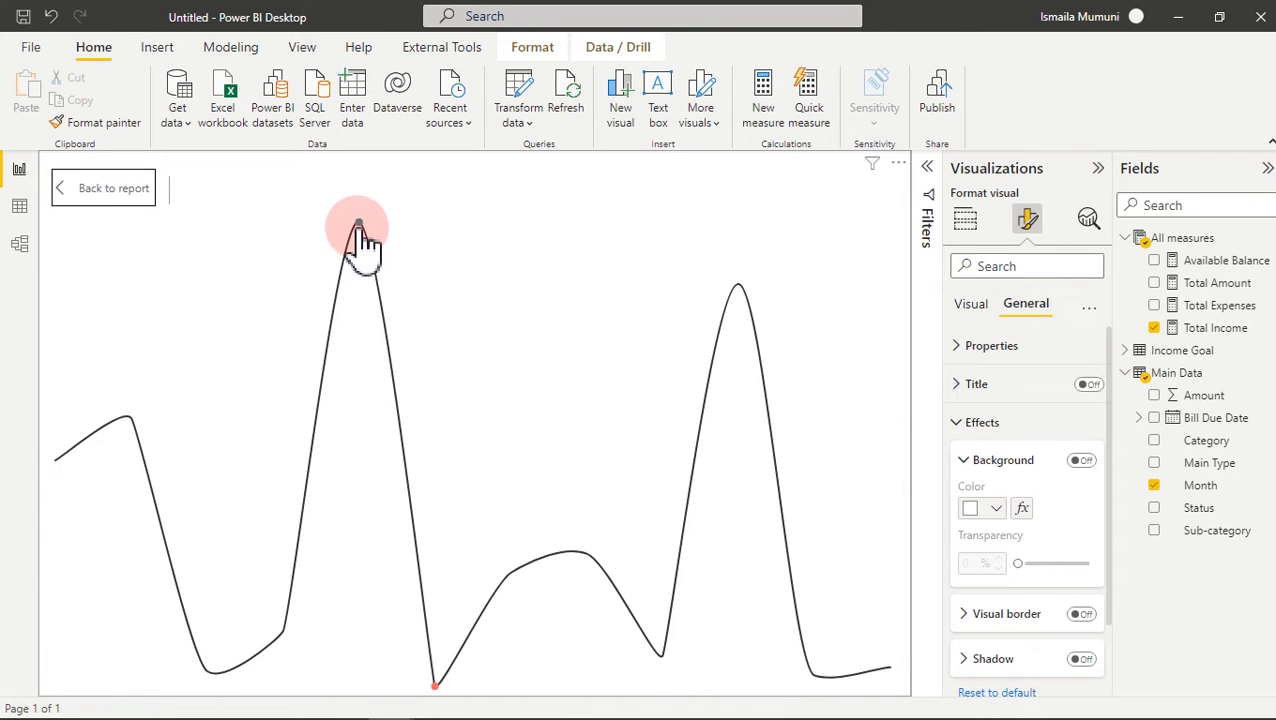
{"action": "mouse_move", "coordinate": [440, 700]}
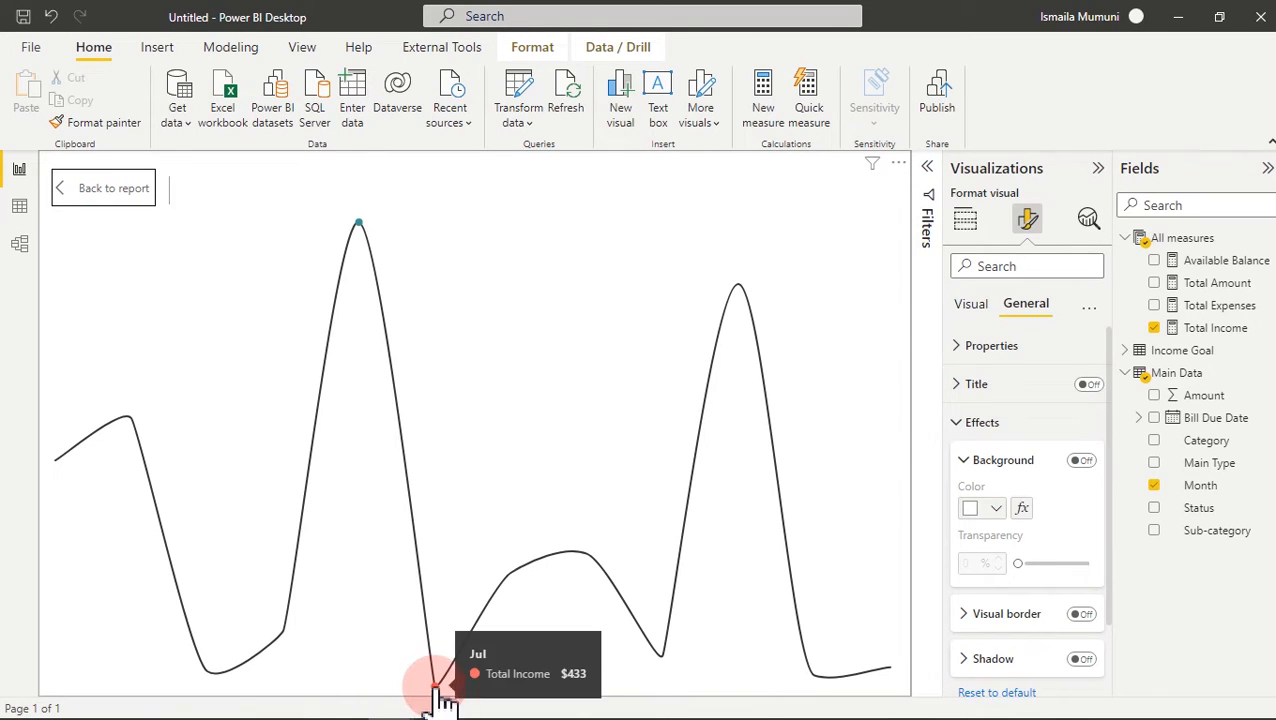
{"action": "mouse_move", "coordinate": [362, 228]}
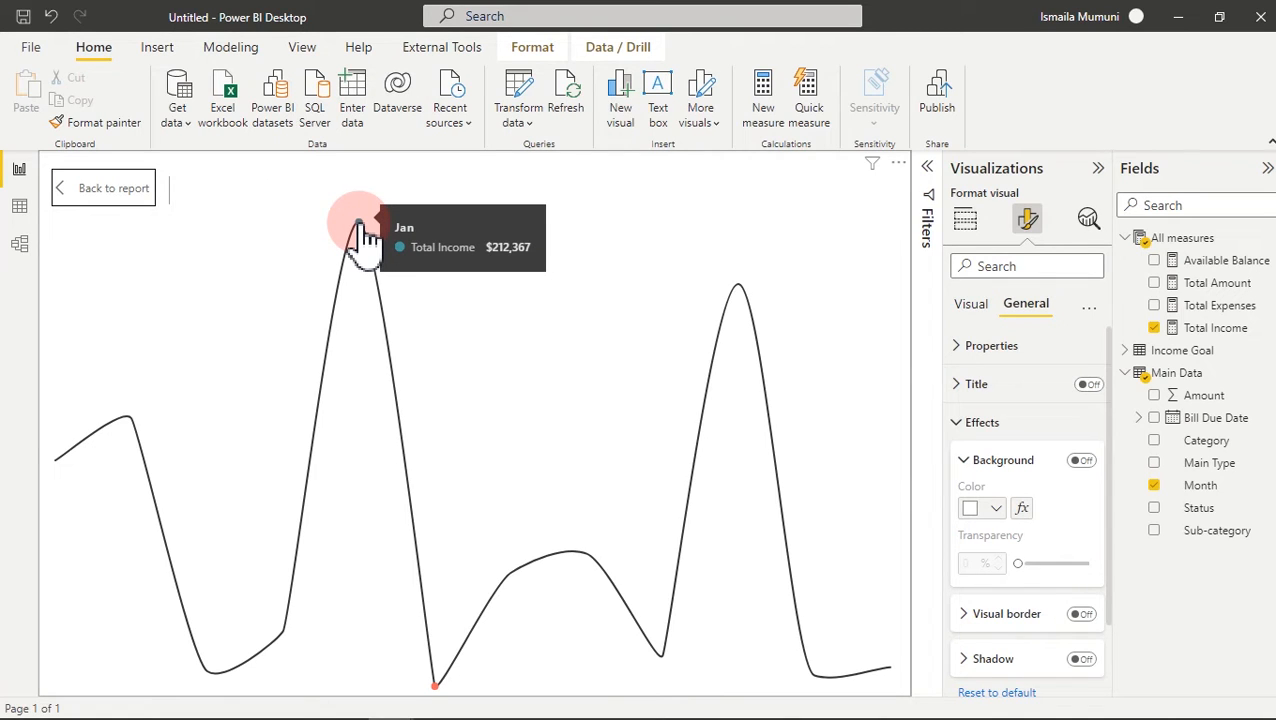
{"action": "left_click", "coordinate": [122, 190]}
{"action": "left_click_drag", "start_coordinate": [247, 316], "coordinate": [232, 284]}
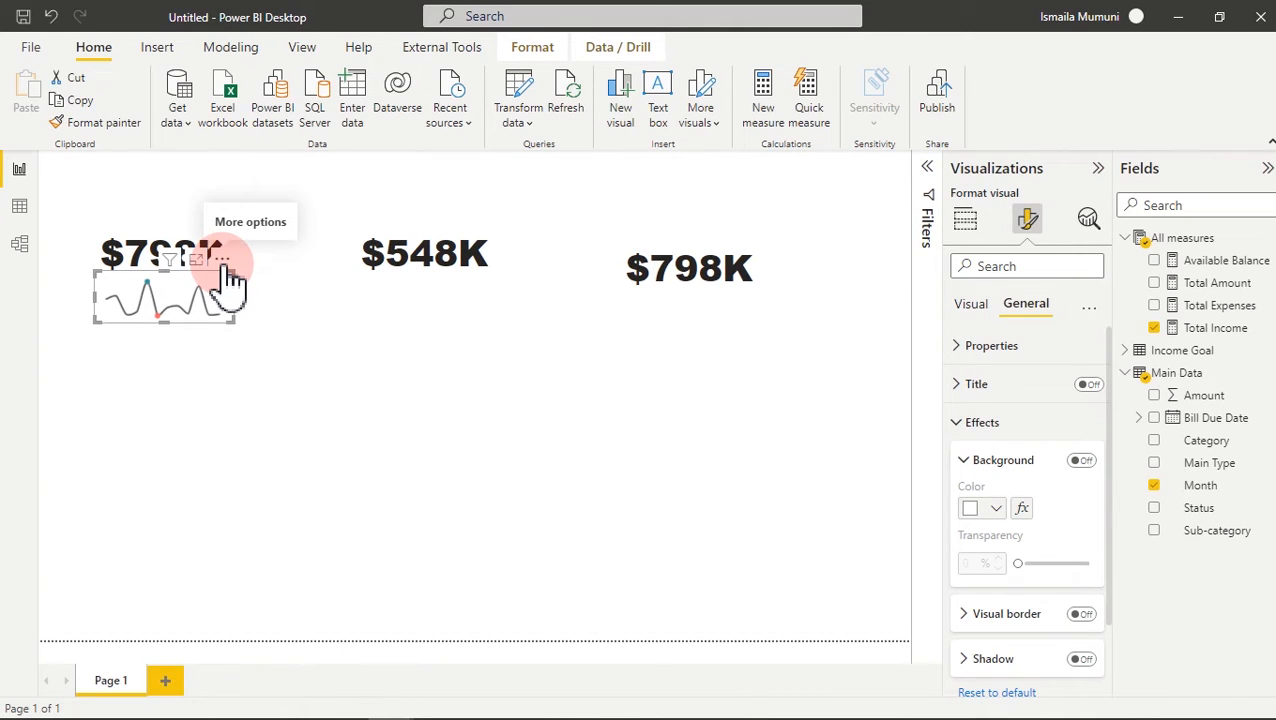
- Copy the sparkline and place one duplicate beneath the Total Expenses card and another beneath the Available Balance card
{"action": "left_click", "coordinate": [66, 99]}
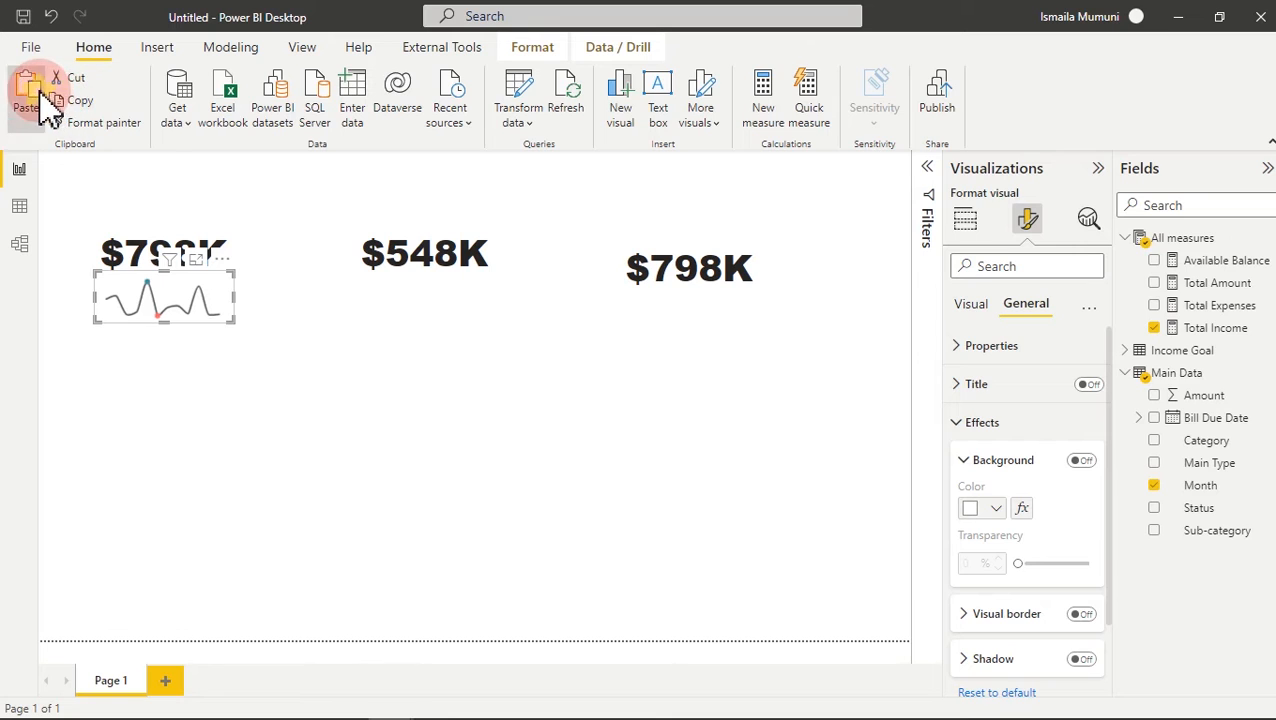
{"action": "left_click", "coordinate": [40, 100]}
{"action": "left_click_drag", "start_coordinate": [285, 285], "coordinate": [486, 276]}
{"action": "left_click", "coordinate": [31, 95]}
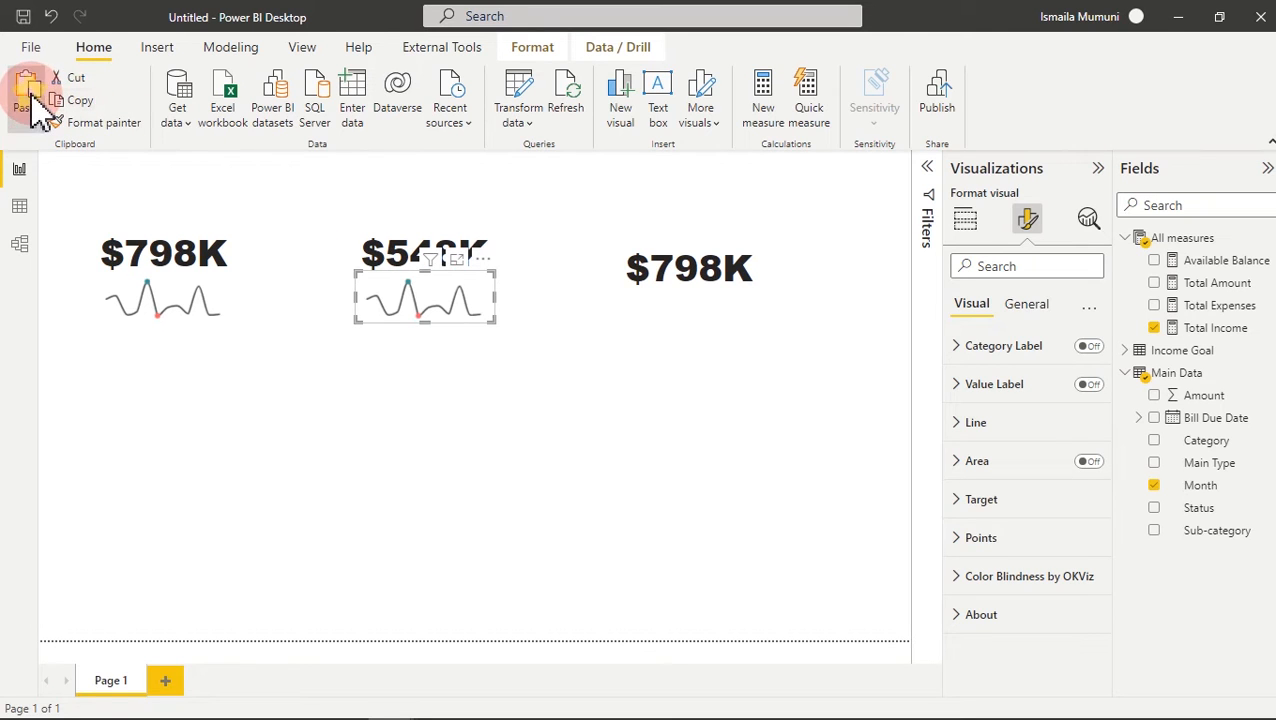
{"action": "left_click_drag", "start_coordinate": [495, 285], "coordinate": [760, 288]}
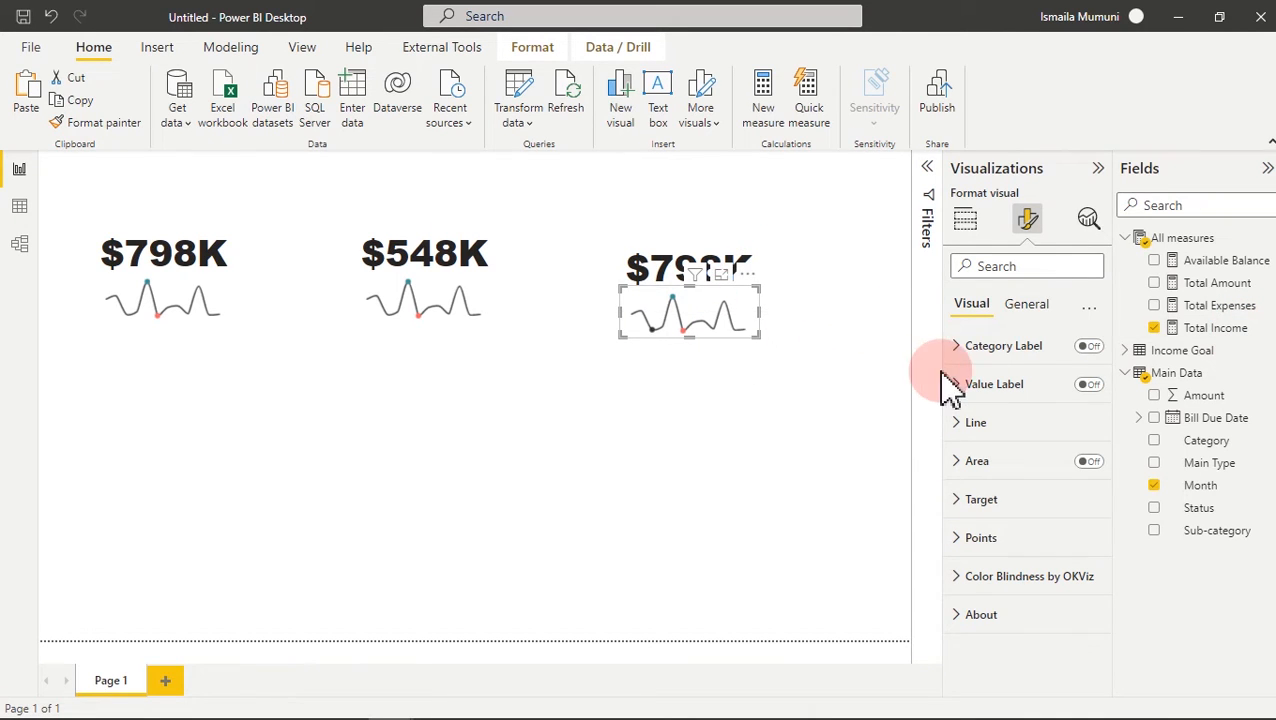
- Replace Total Income with Available Balance in the sparkline under that card, and with Total Expenses in the middle sparkline
{"action": "left_click", "coordinate": [1155, 329]}
{"action": "left_click", "coordinate": [1154, 261]}
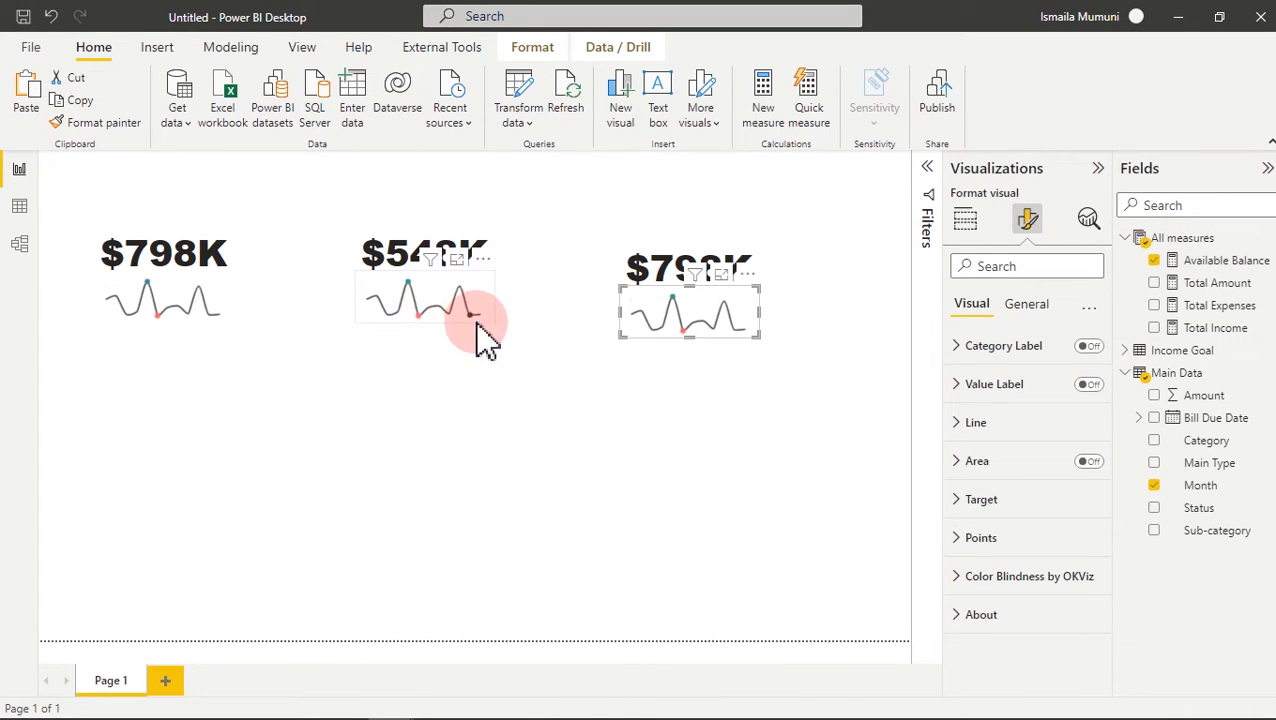
{"action": "left_click", "coordinate": [485, 340]}
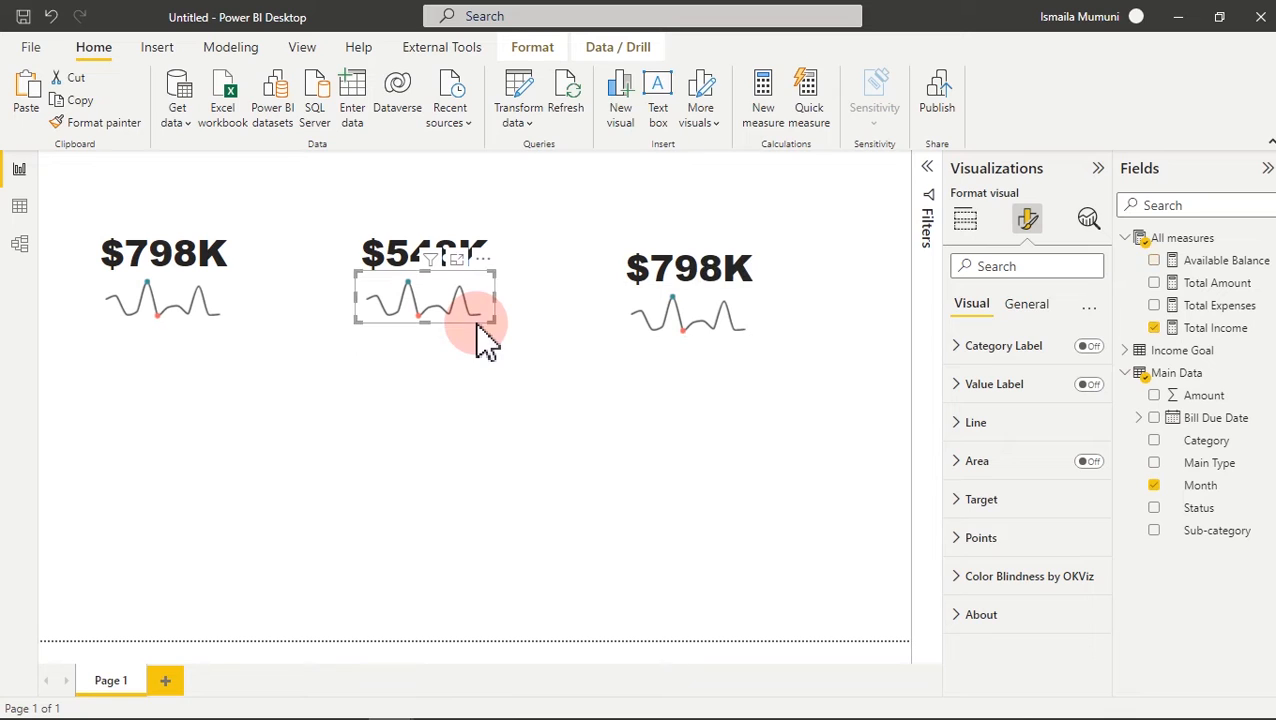
{"action": "left_click", "coordinate": [1155, 330]}
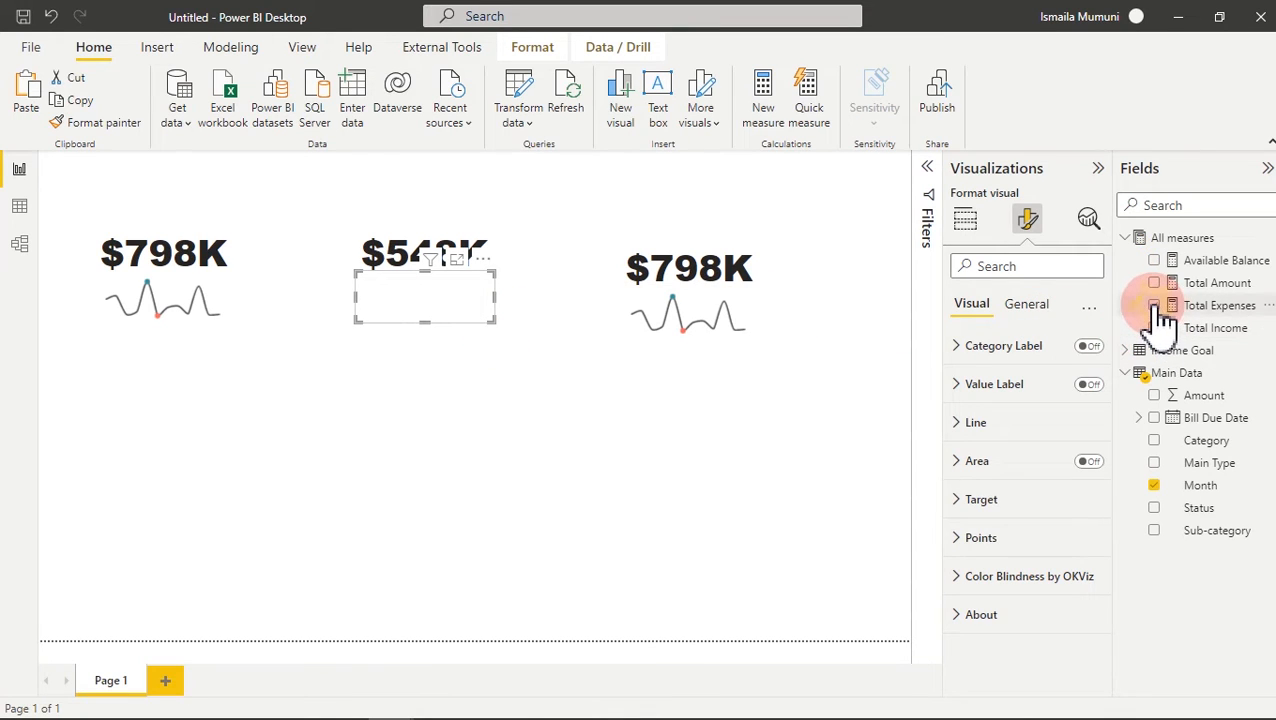
{"action": "left_click", "coordinate": [1152, 306]}
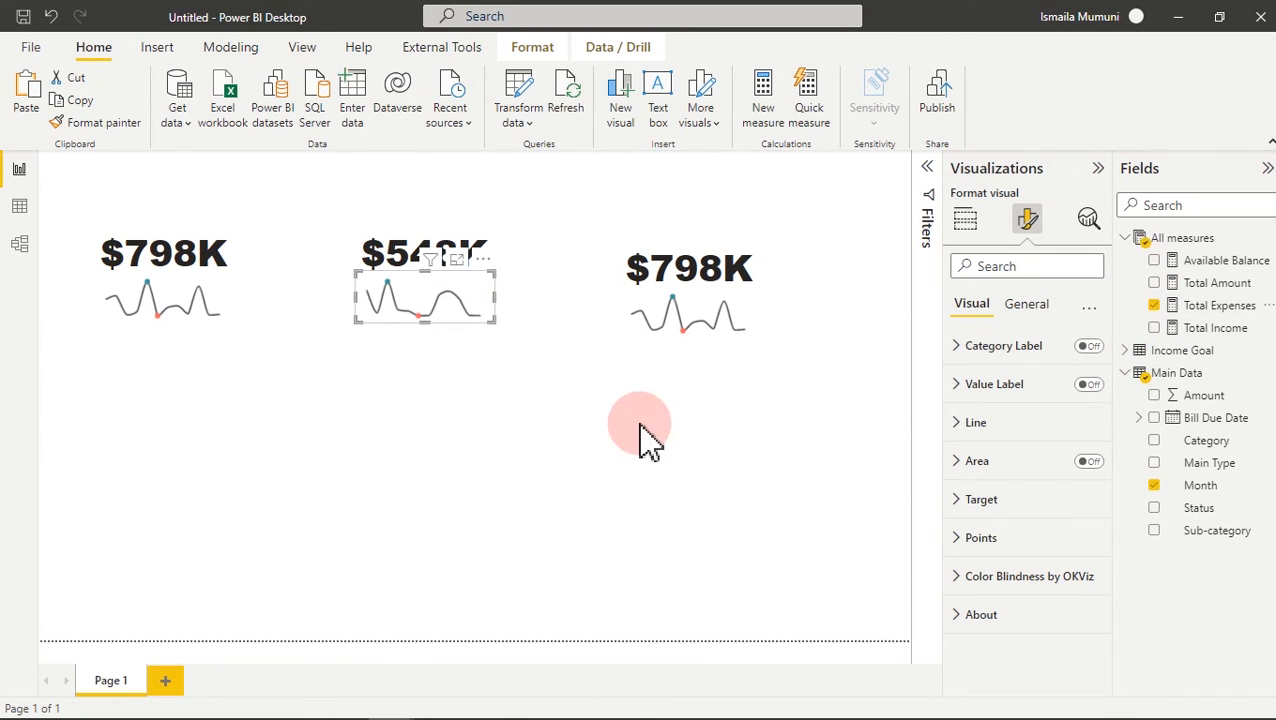
{"action": "left_click", "coordinate": [500, 447]}
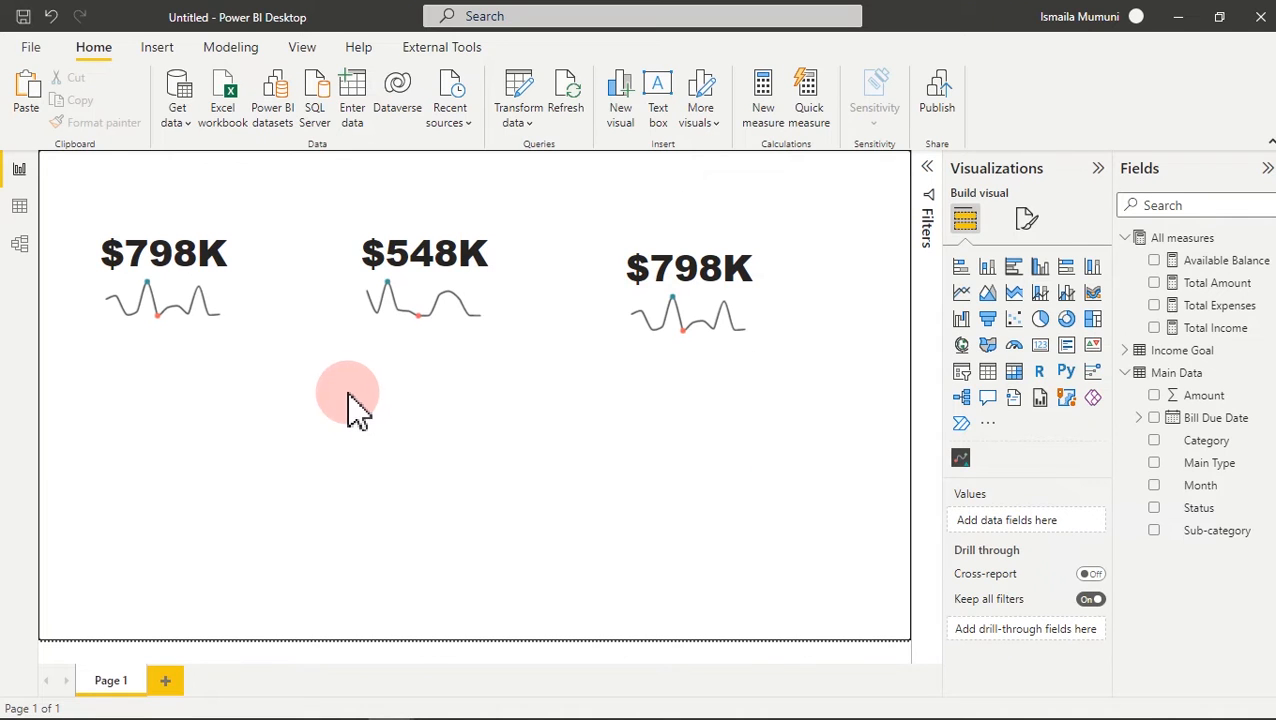
- Switch to PowerPoint, open the recent presentation Edited Template and look through its two dashboard slides
{"action": "mouse_move", "coordinate": [480, 705]}
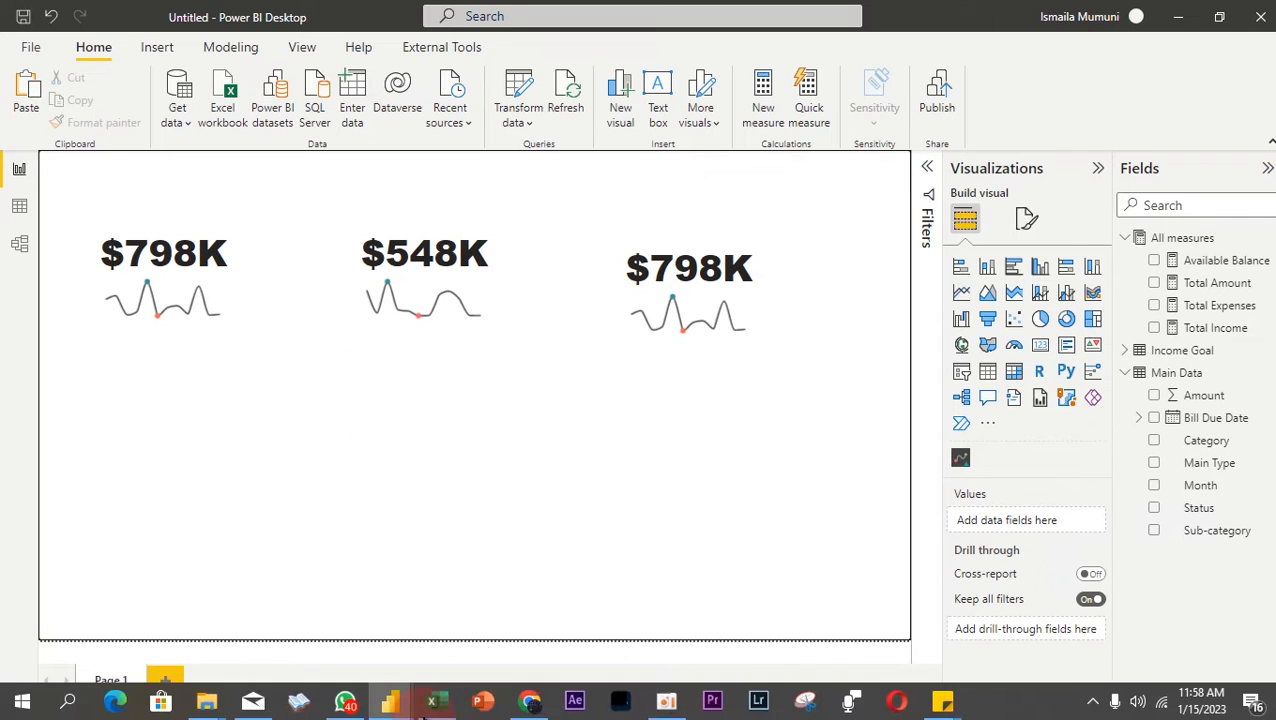
{"action": "left_click", "coordinate": [484, 703]}
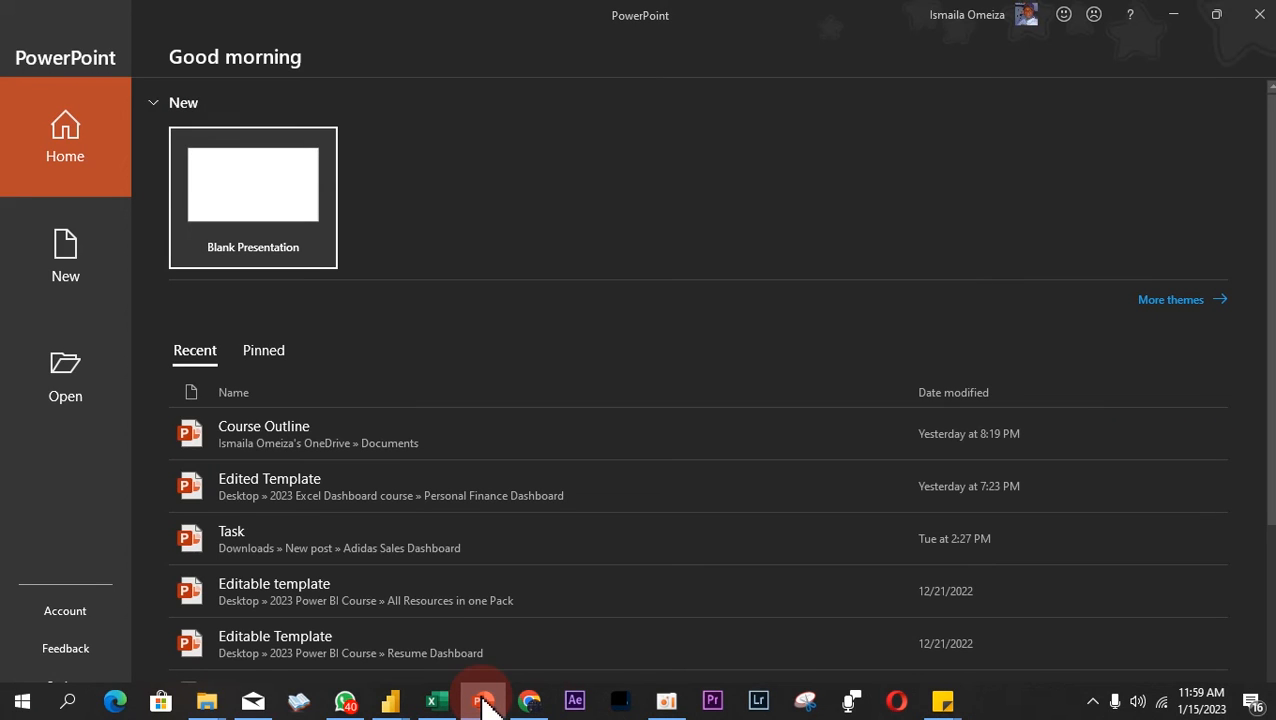
{"action": "left_click", "coordinate": [311, 496]}
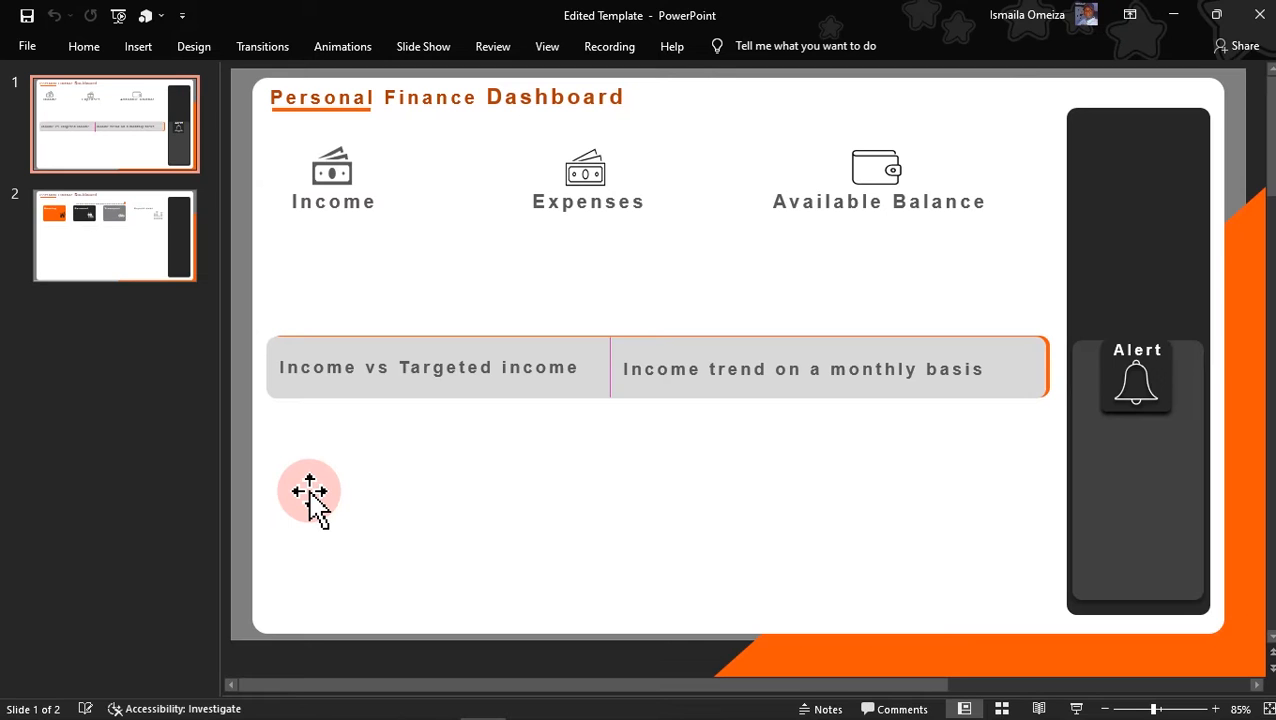
{"action": "left_click", "coordinate": [114, 262]}
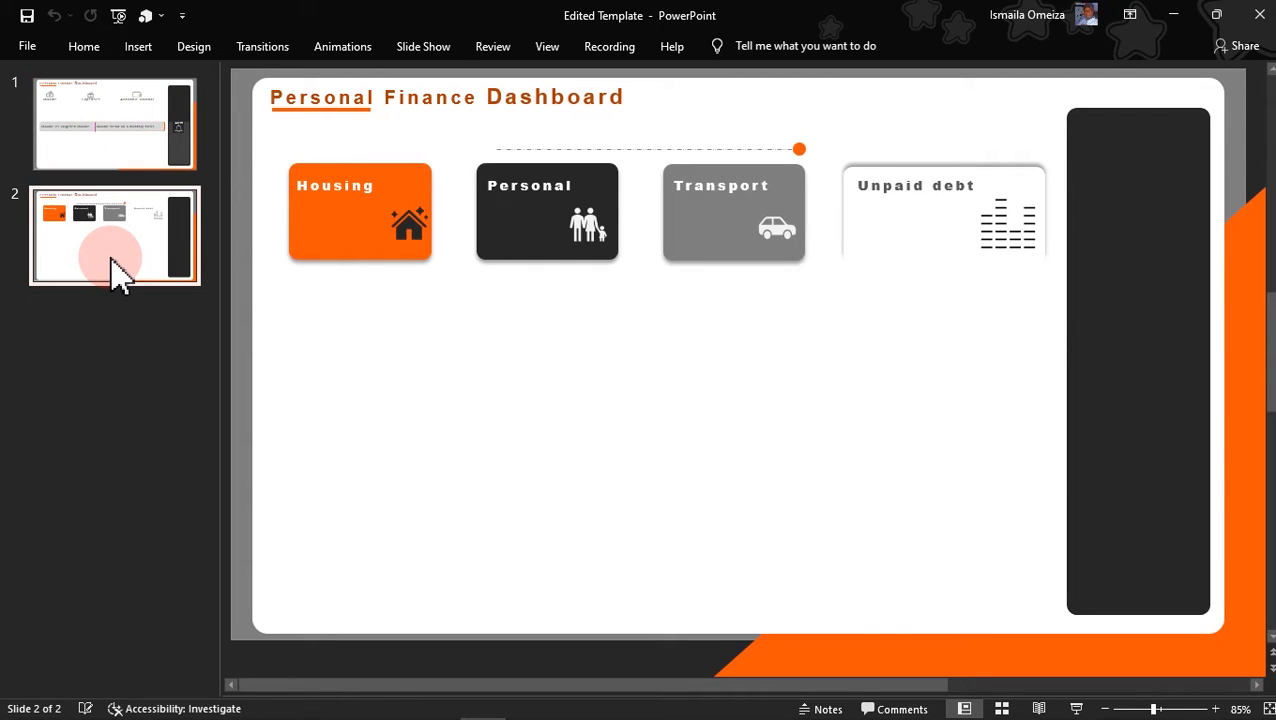
{"action": "left_click", "coordinate": [112, 158]}
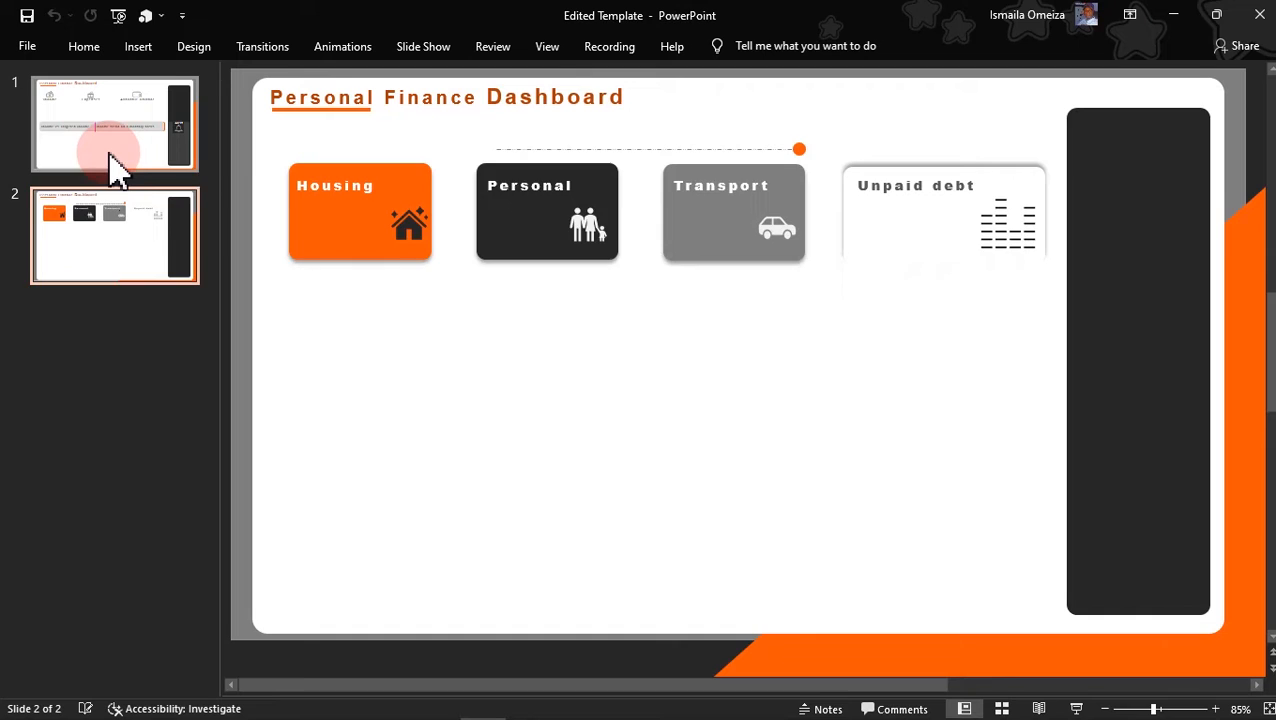
{"action": "left_click", "coordinate": [122, 245]}
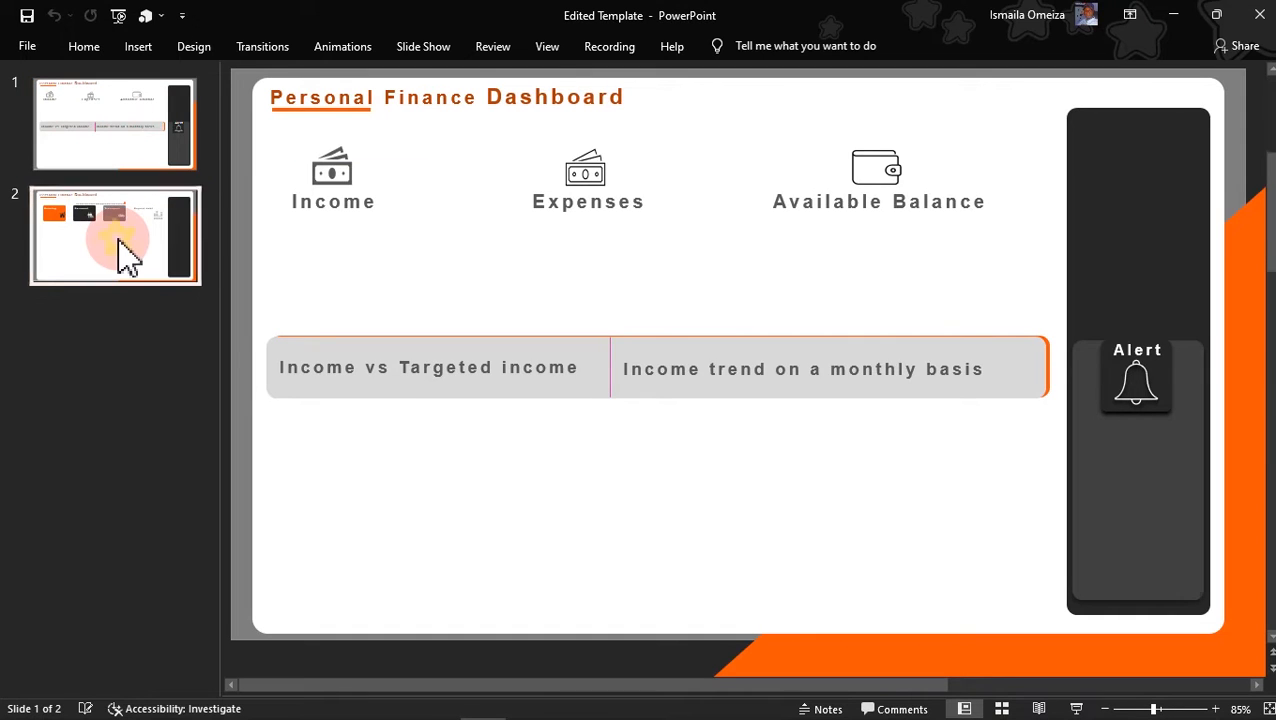
- Add a third slide after the two template slides and set its background to solid Black, Background 1, Lighter 50%
{"action": "right_click", "coordinate": [104, 348]}
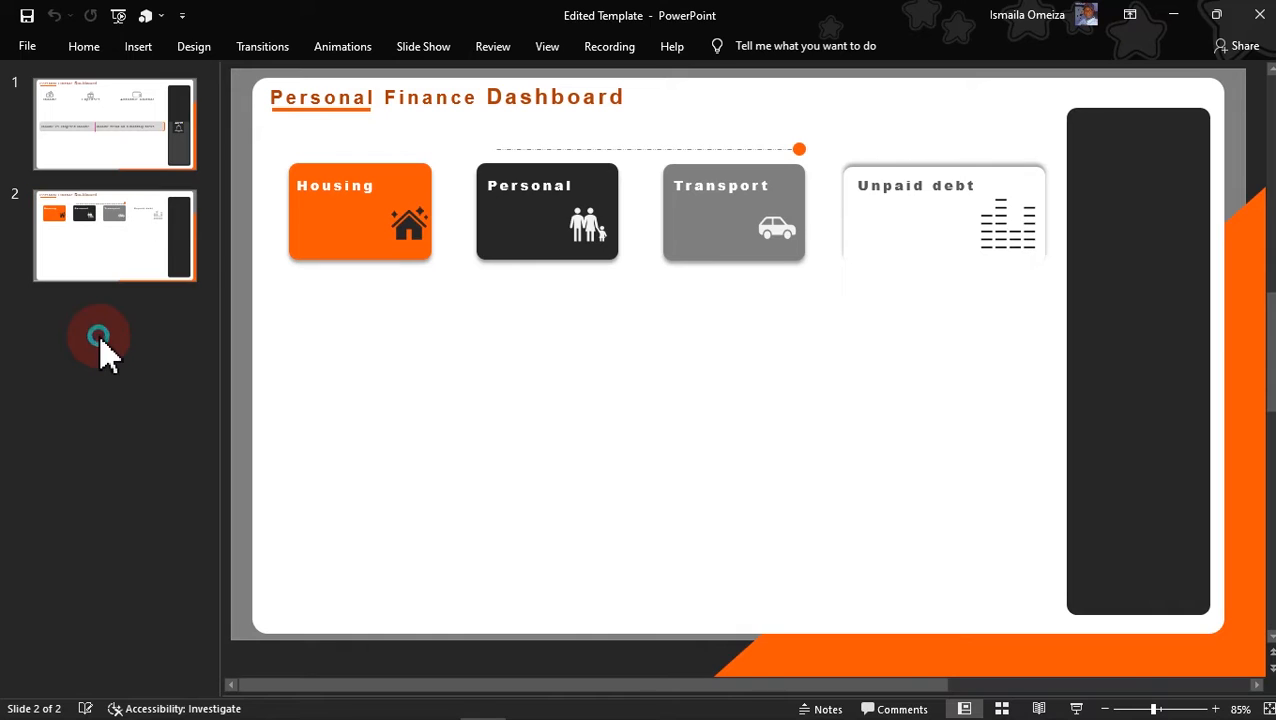
{"action": "left_click", "coordinate": [147, 405]}
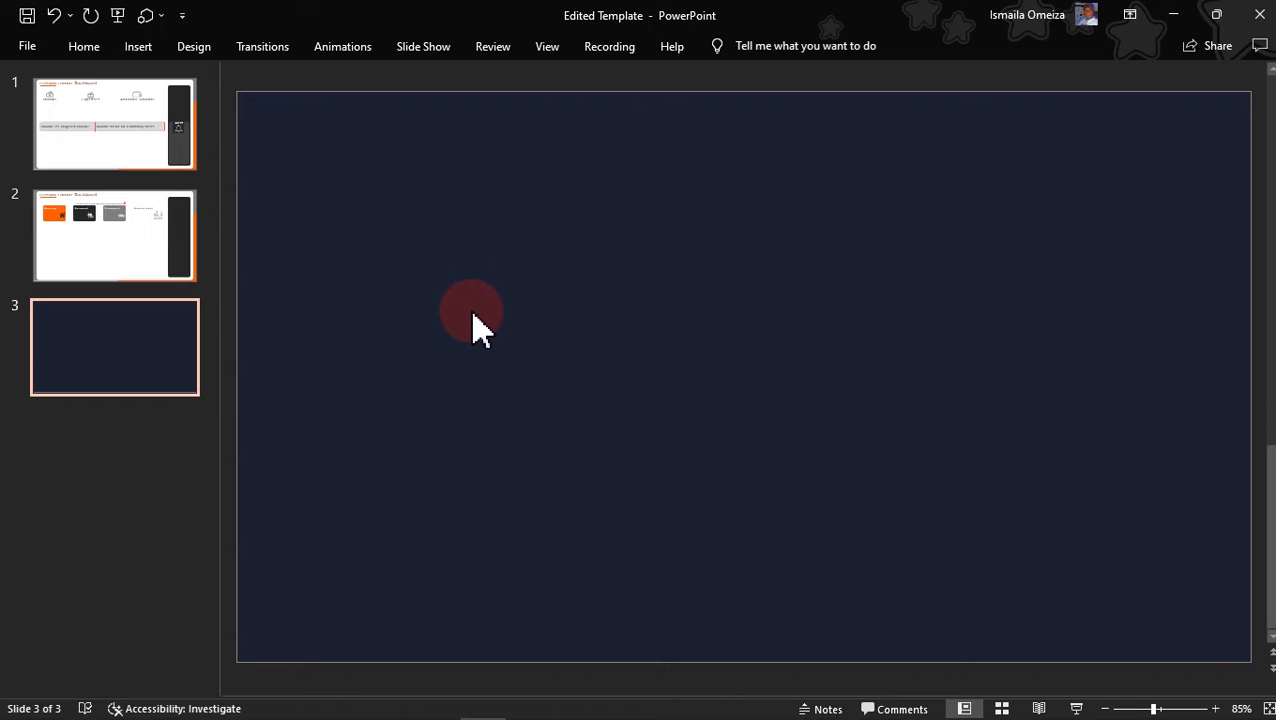
{"action": "right_click", "coordinate": [472, 312]}
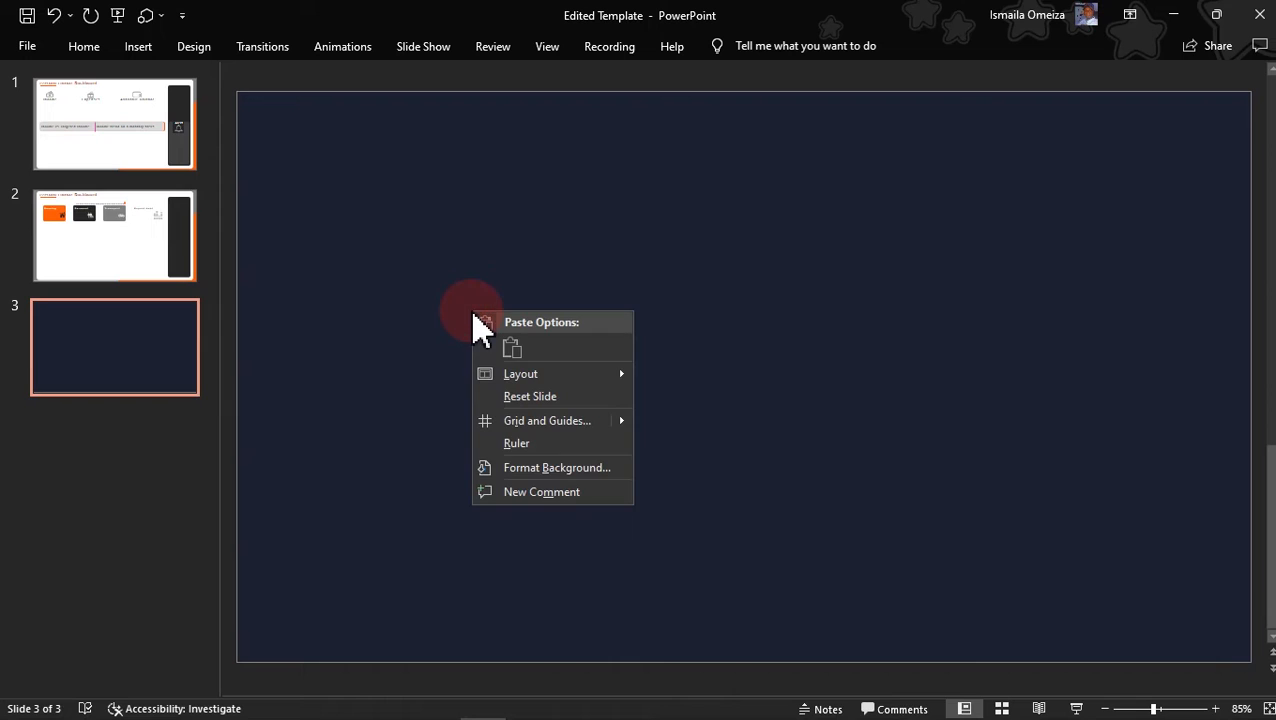
{"action": "left_click", "coordinate": [533, 468]}
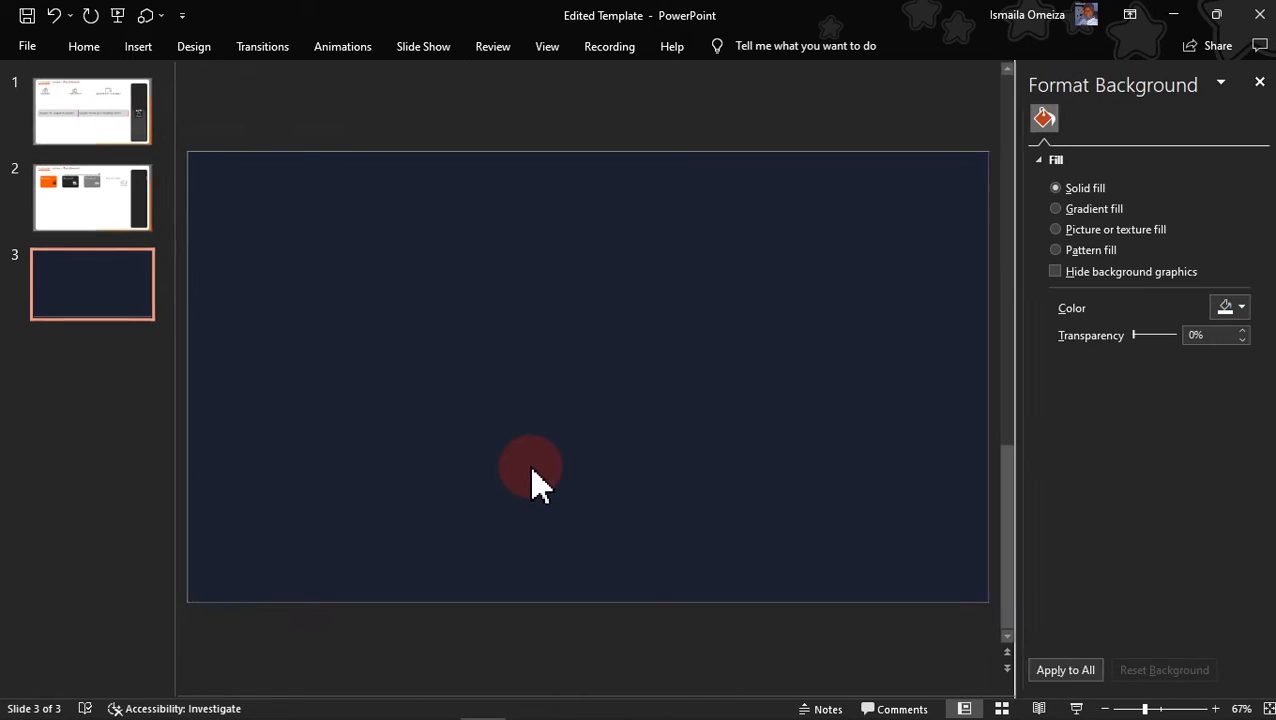
{"action": "left_click", "coordinate": [1242, 310]}
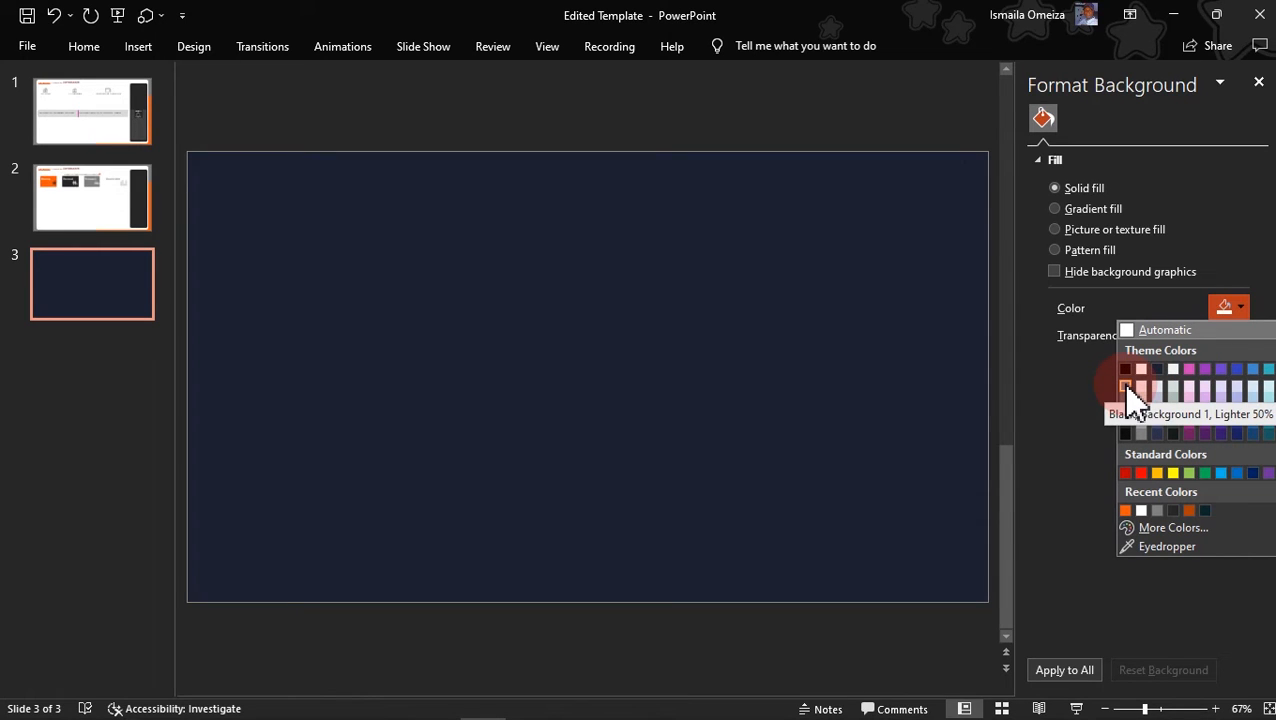
{"action": "left_click", "coordinate": [1128, 390]}
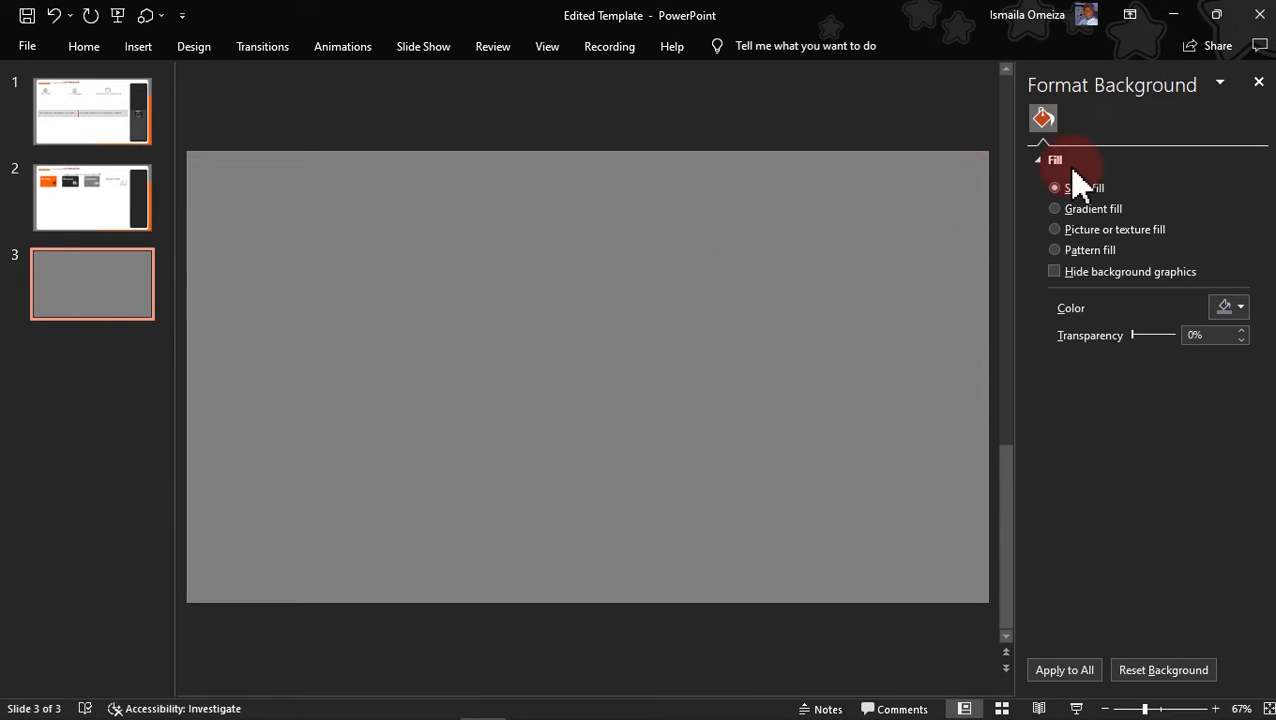
{"action": "left_click_drag", "start_coordinate": [1183, 90], "coordinate": [102, 323]}
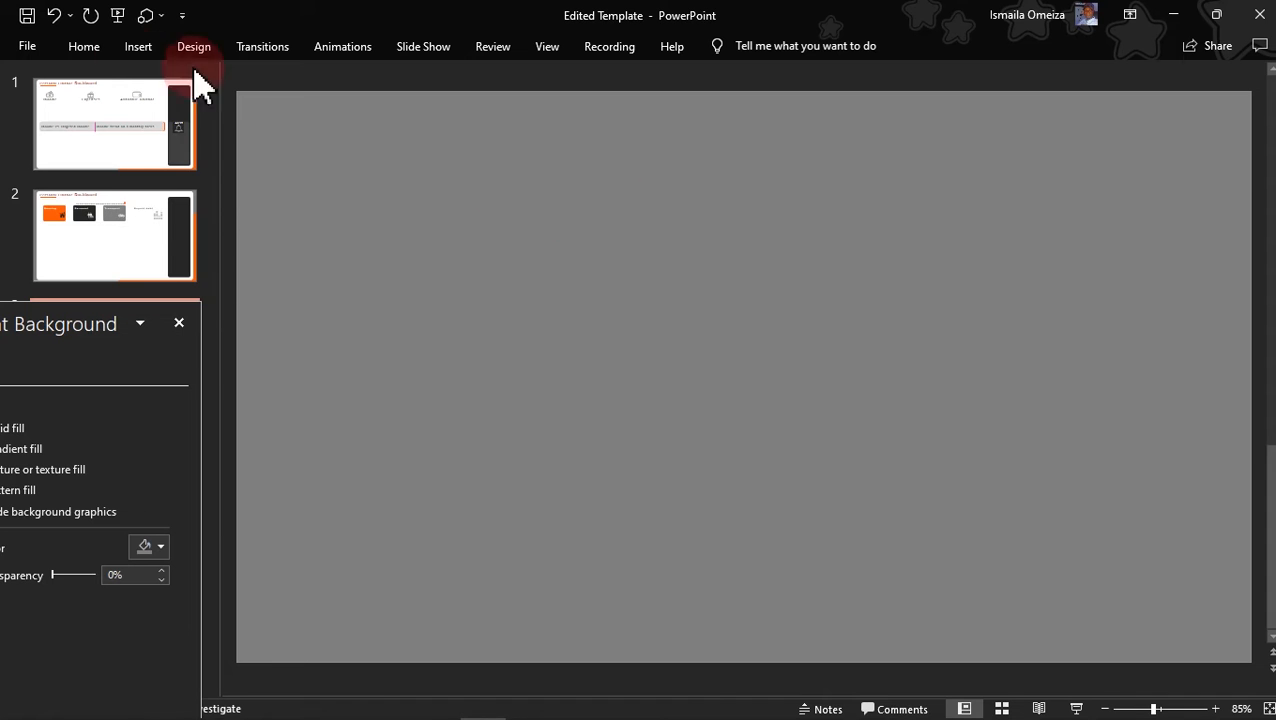
- Draw a rounded rectangle about 3.4 inches high and 4.22 inches wide on the new slide and show its shape formatting options
{"action": "left_click", "coordinate": [137, 60]}
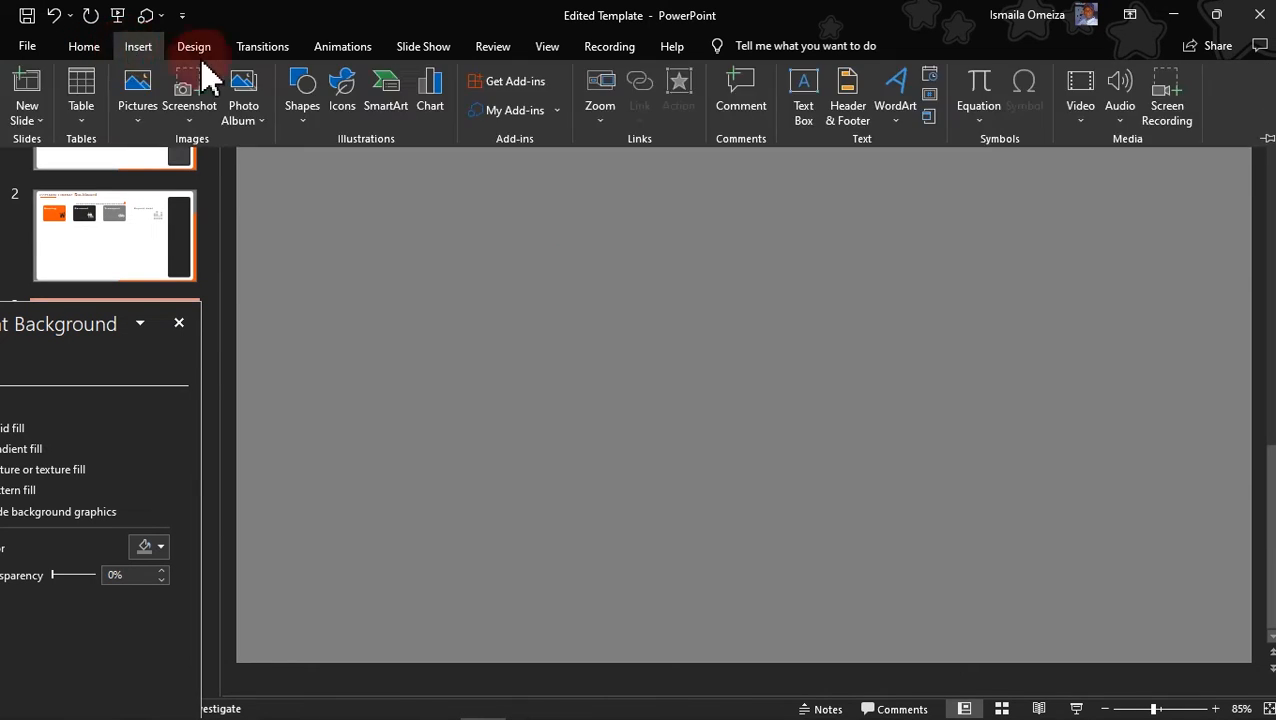
{"action": "left_click", "coordinate": [302, 110]}
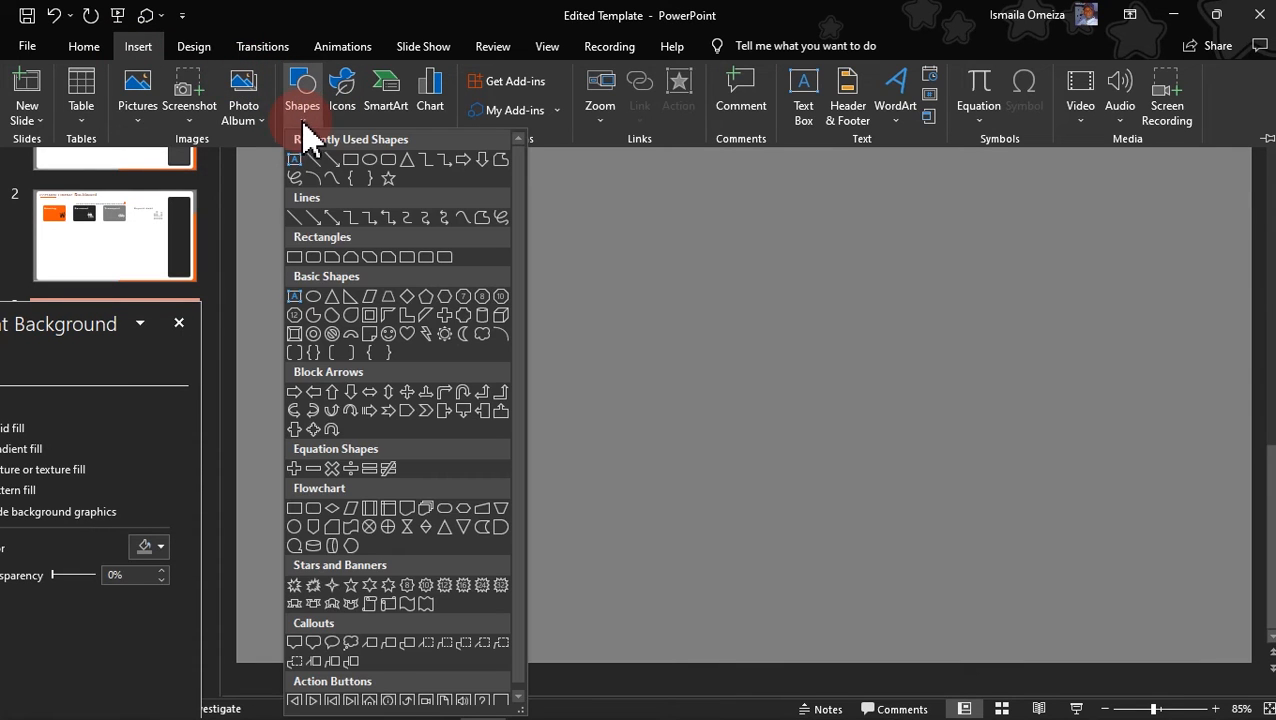
{"action": "left_click", "coordinate": [389, 162]}
{"action": "left_click_drag", "start_coordinate": [357, 155], "coordinate": [680, 413]}
{"action": "left_click_drag", "start_coordinate": [519, 322], "coordinate": [578, 356]}
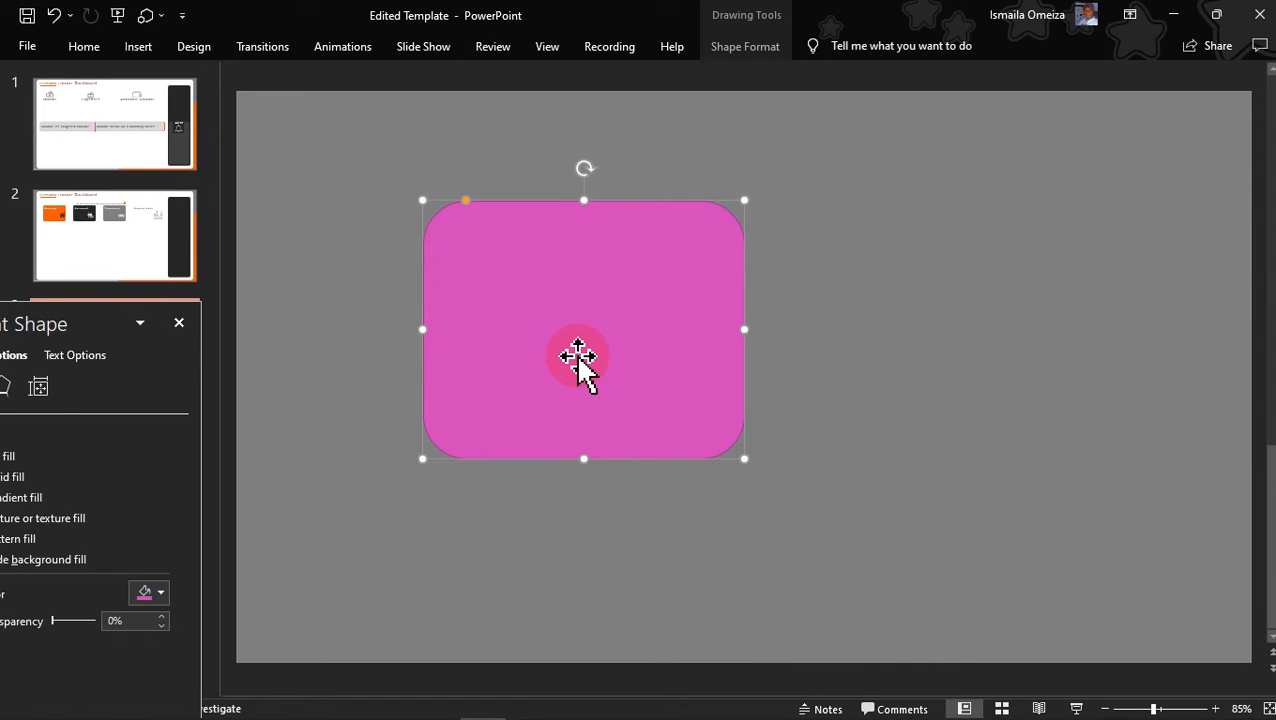
{"action": "left_click", "coordinate": [728, 47]}
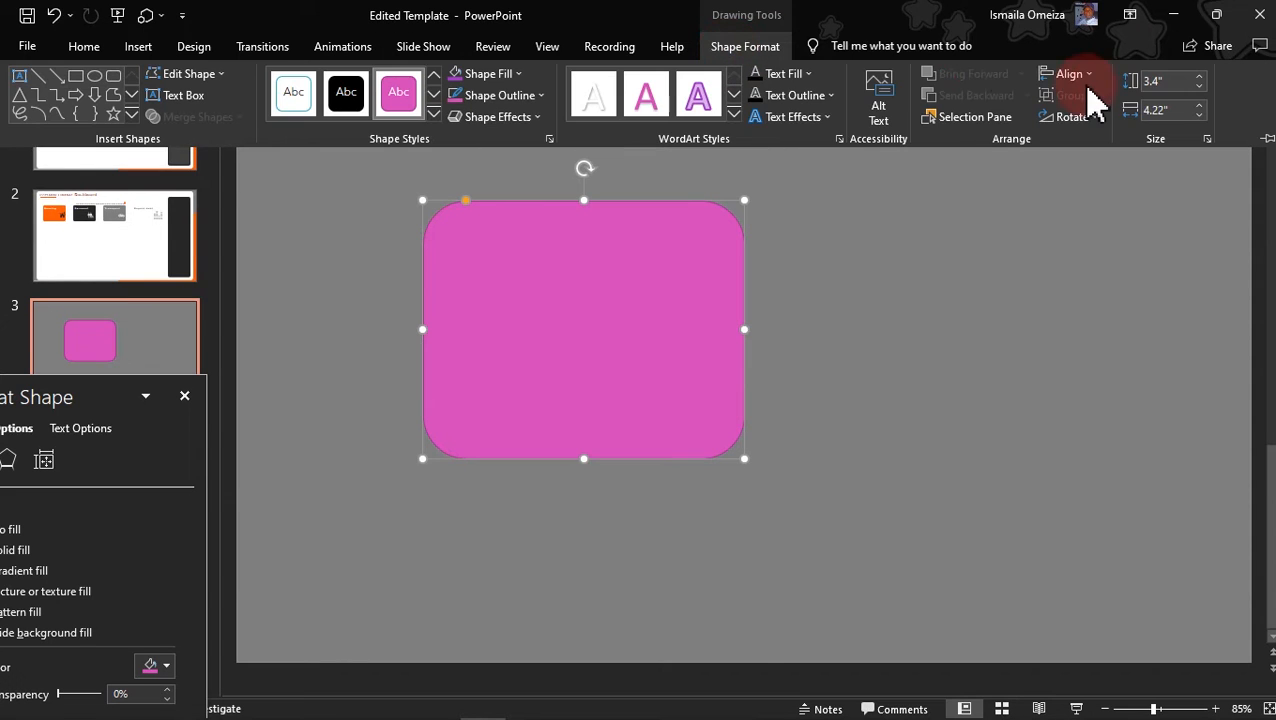
- Set the pink rounded rectangle's size to 7.32 inches high and 12.73 inches wide
{"action": "left_click", "coordinate": [1155, 80]}
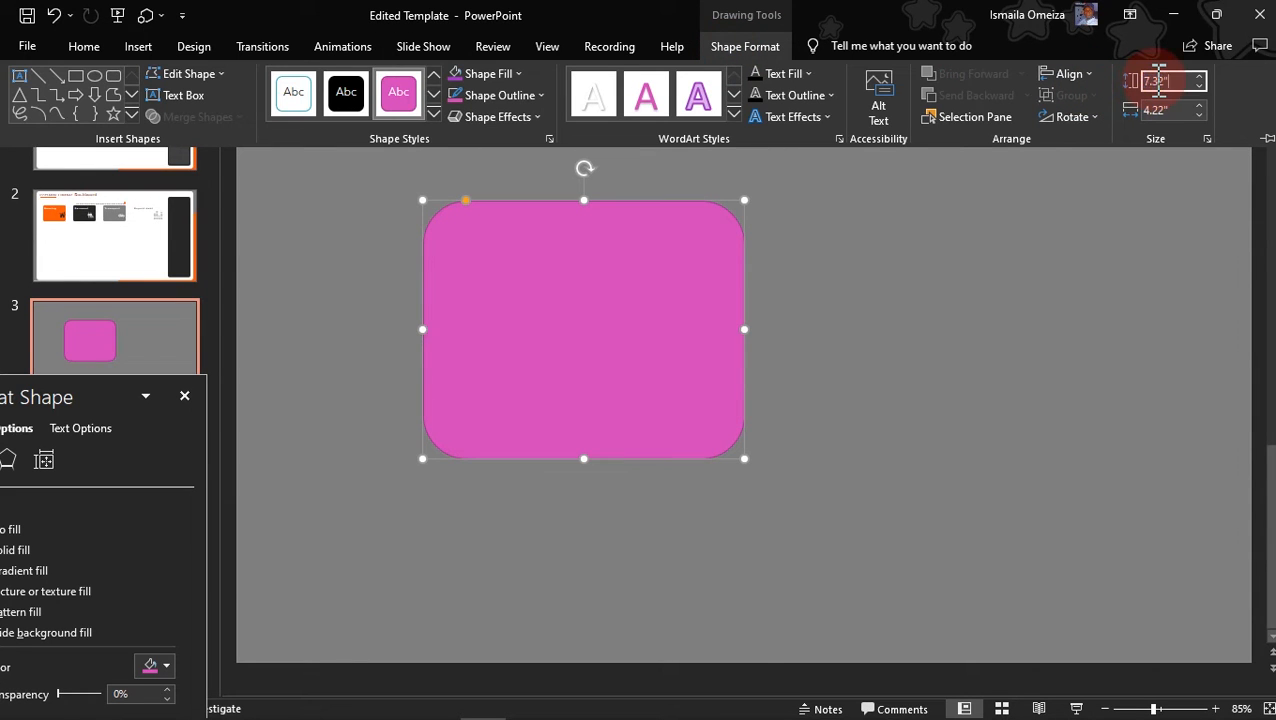
{"action": "type", "text": "7.32"}
{"action": "left_click", "coordinate": [1162, 110]}
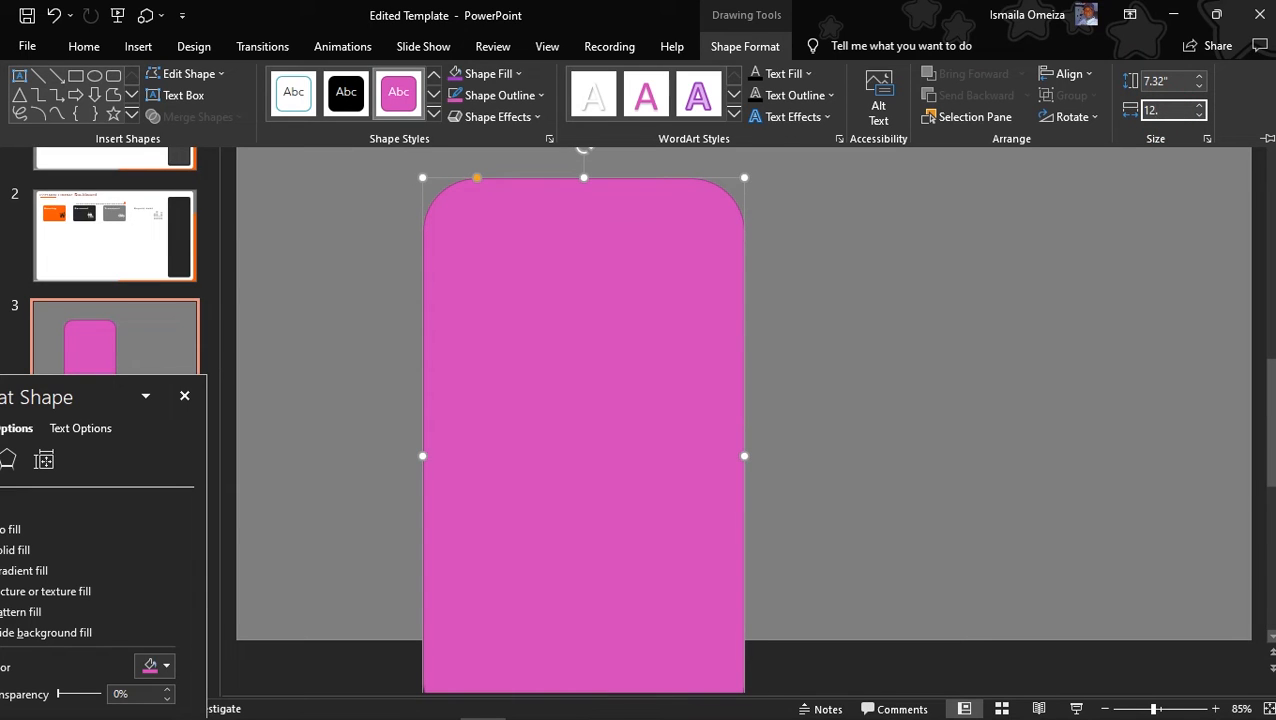
{"action": "key", "text": "Return"}
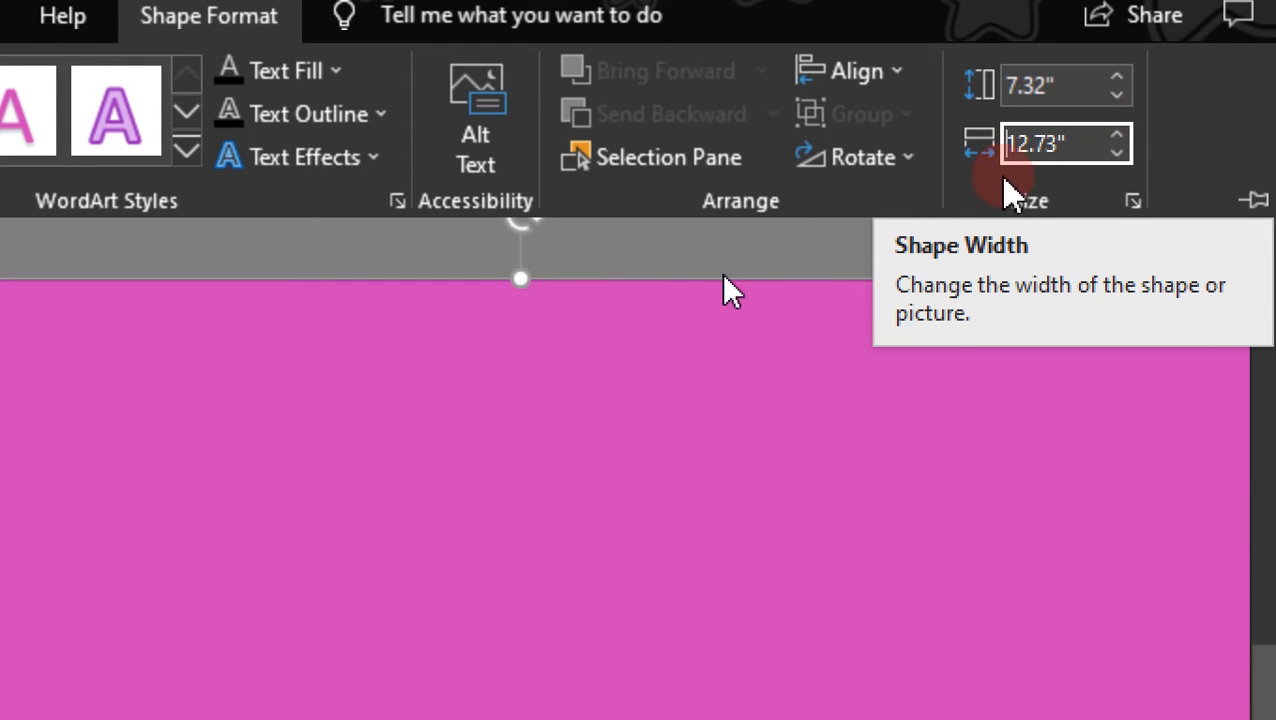
- Move the enlarged rectangle so it sits within the slide with a narrow margin, and make its corners less rounded
{"action": "left_click", "coordinate": [694, 336]}
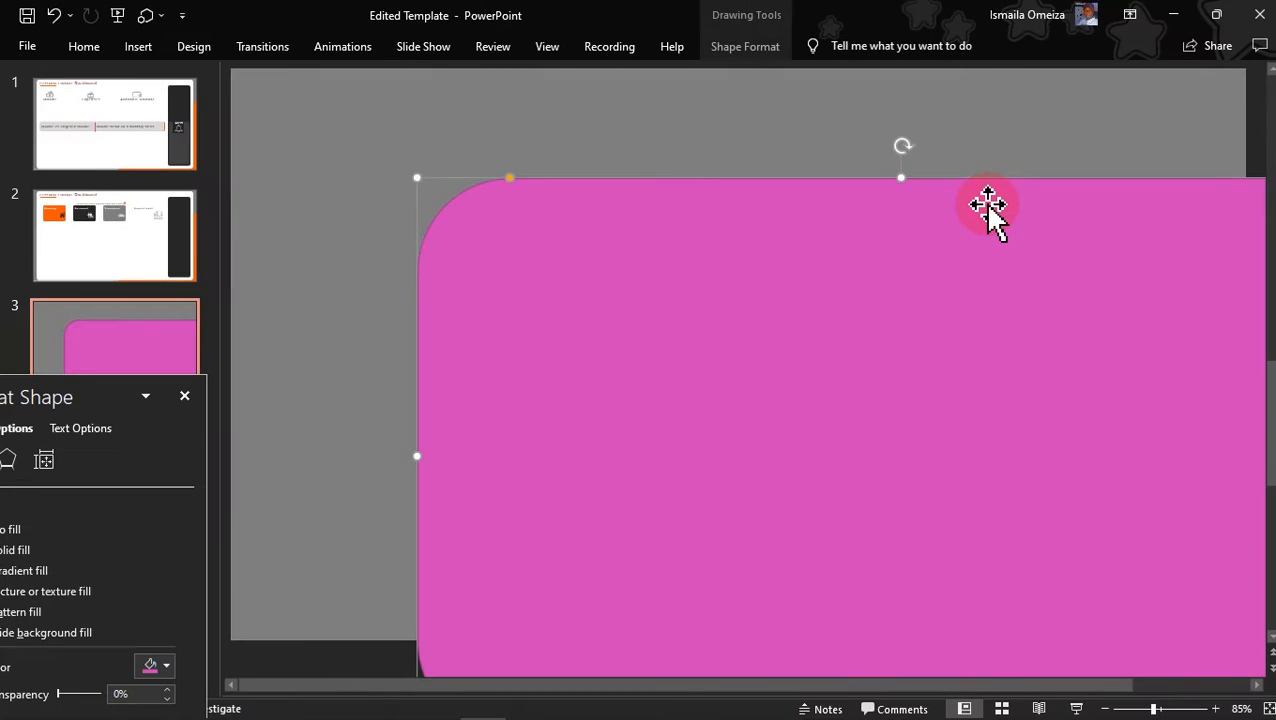
{"action": "left_click_drag", "start_coordinate": [852, 350], "coordinate": [638, 274]}
{"action": "left_click_drag", "start_coordinate": [770, 248], "coordinate": [740, 200]}
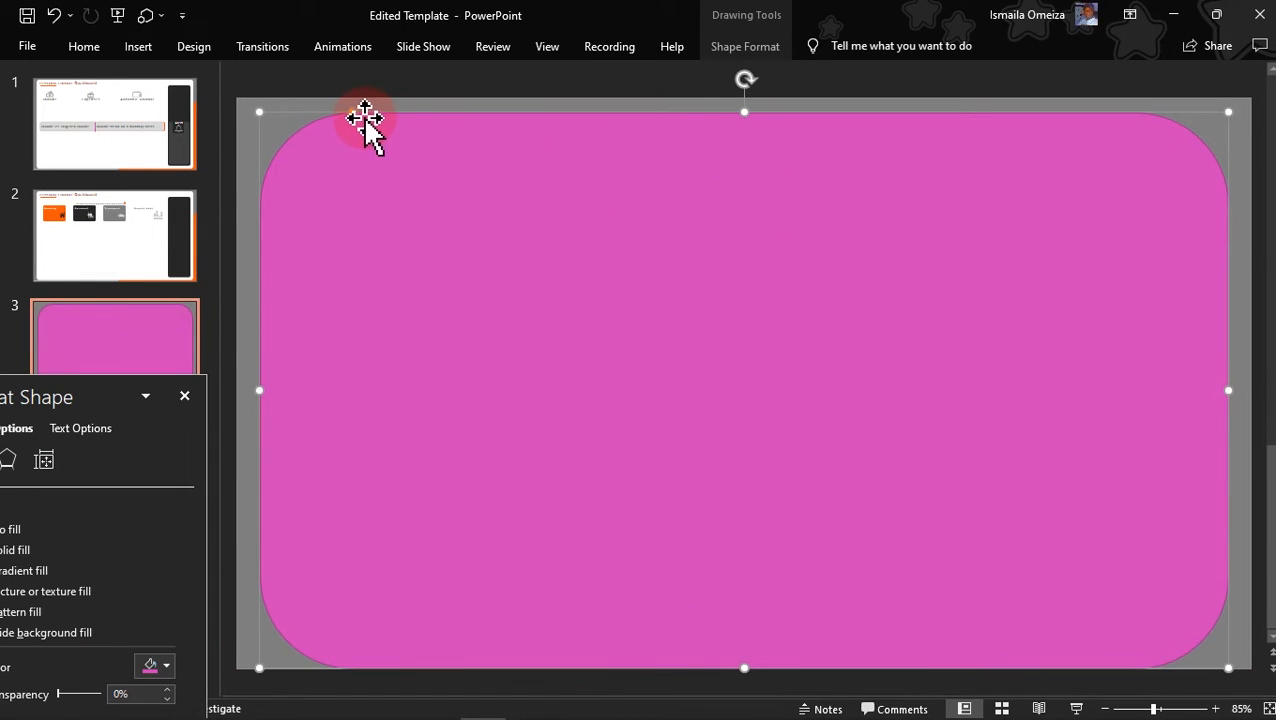
{"action": "left_click_drag", "start_coordinate": [355, 115], "coordinate": [288, 130]}
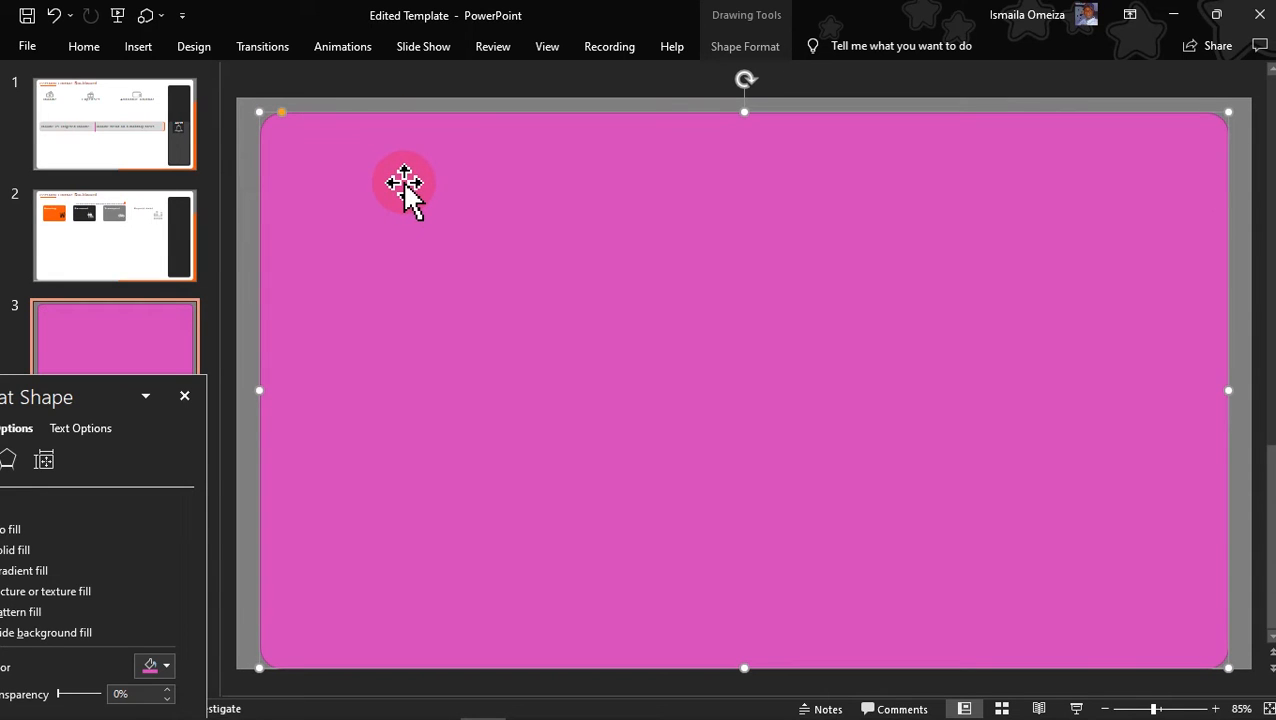
{"action": "left_click", "coordinate": [250, 283]}
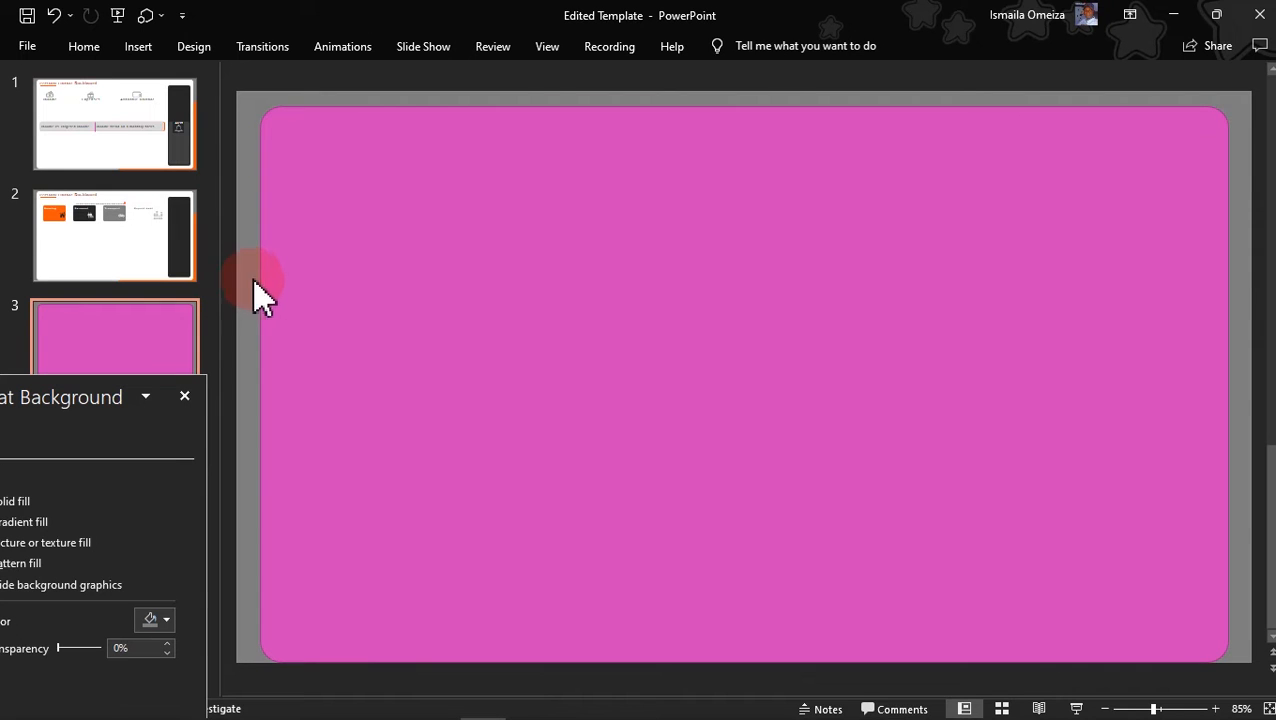
{"action": "left_click", "coordinate": [371, 276]}
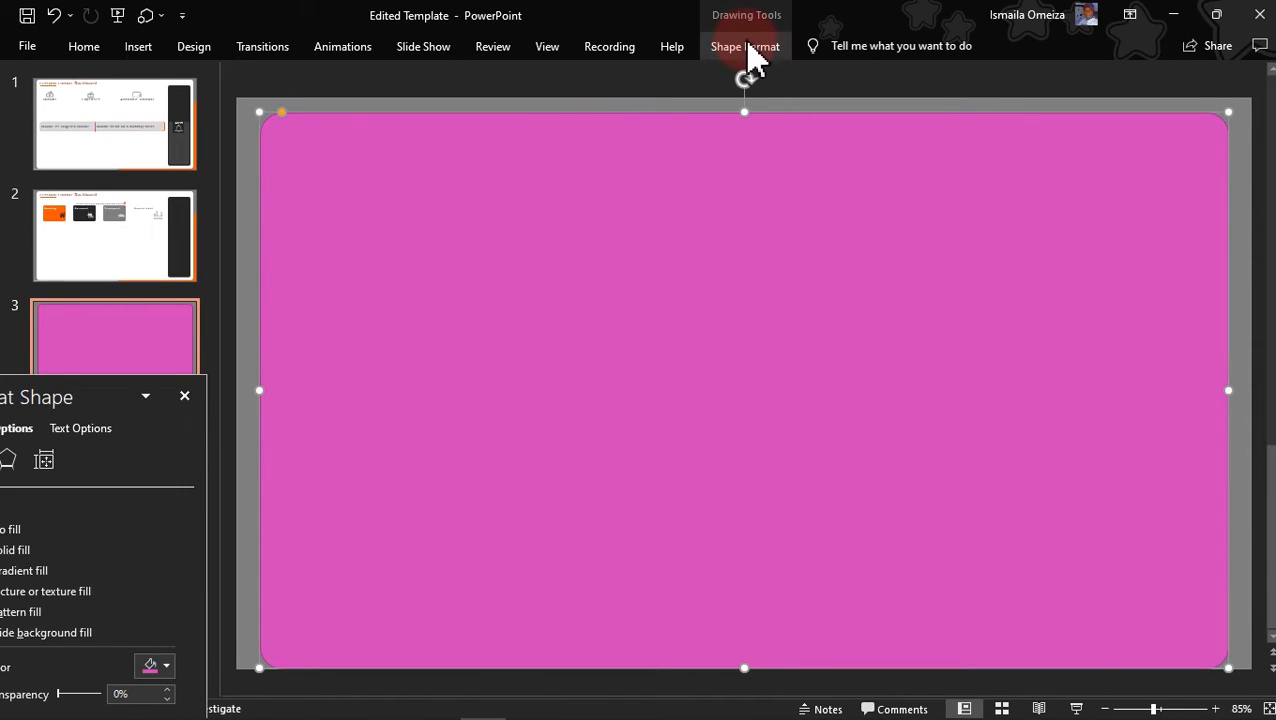
- Shift the large rectangle off-centre, then align it to the slide with Align Middle and Align Center
{"action": "left_click_drag", "start_coordinate": [655, 251], "coordinate": [544, 363]}
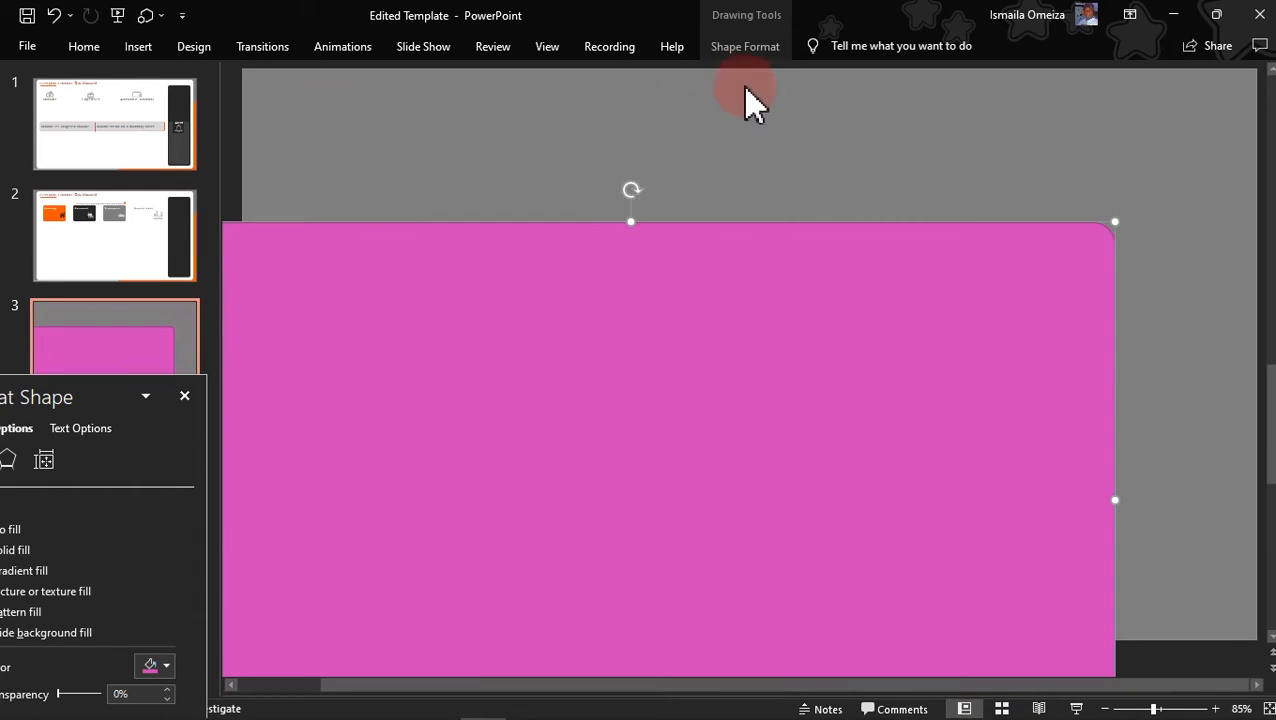
{"action": "left_click", "coordinate": [745, 47]}
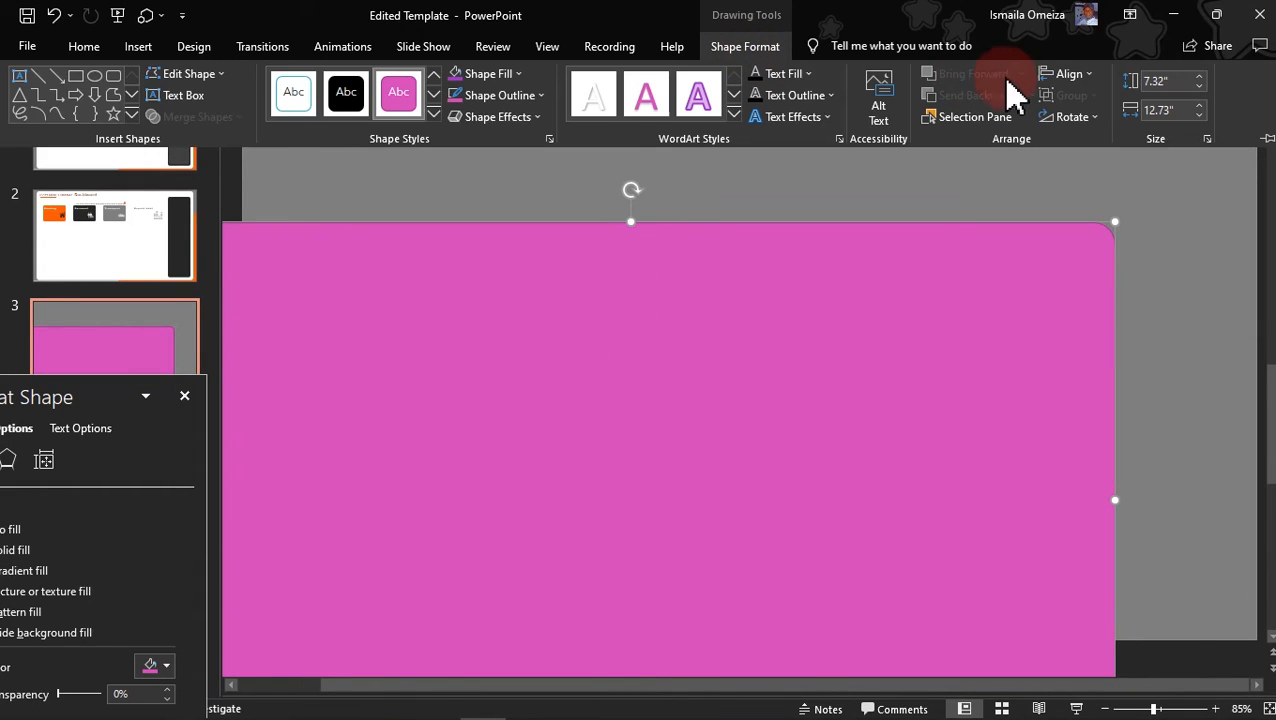
{"action": "left_click", "coordinate": [1073, 76]}
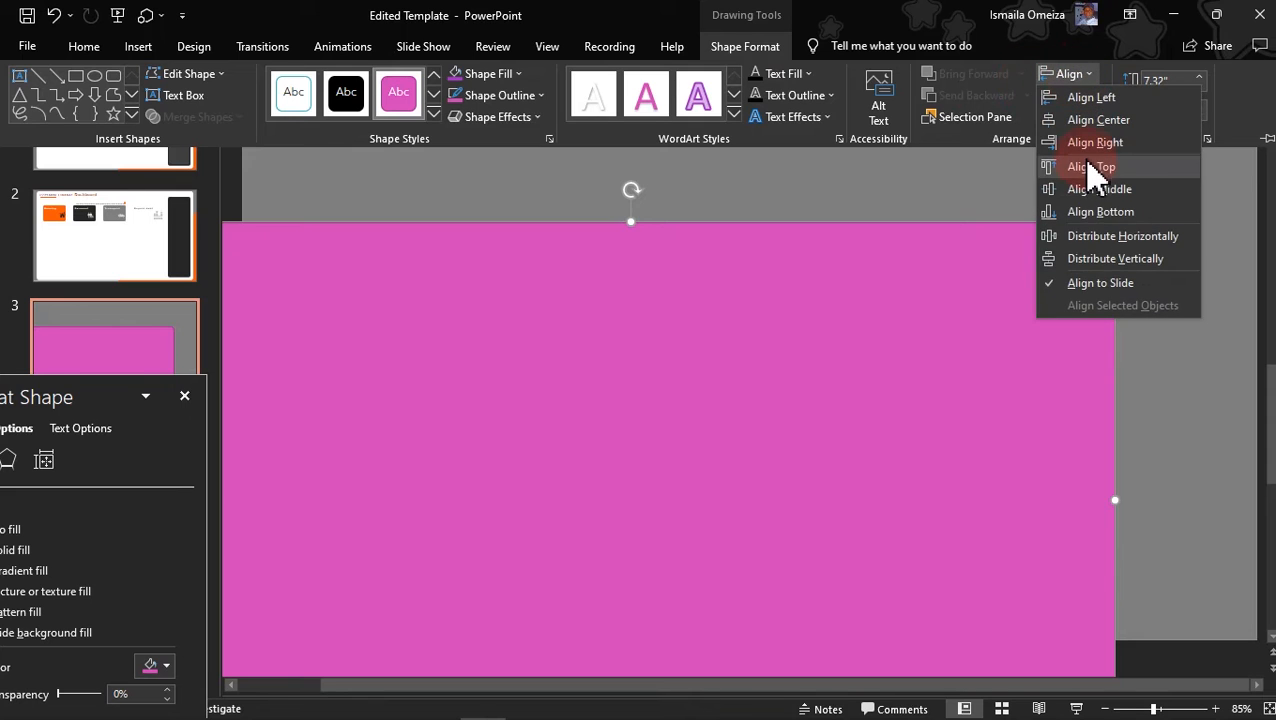
{"action": "left_click", "coordinate": [1088, 190]}
{"action": "left_click", "coordinate": [1070, 74]}
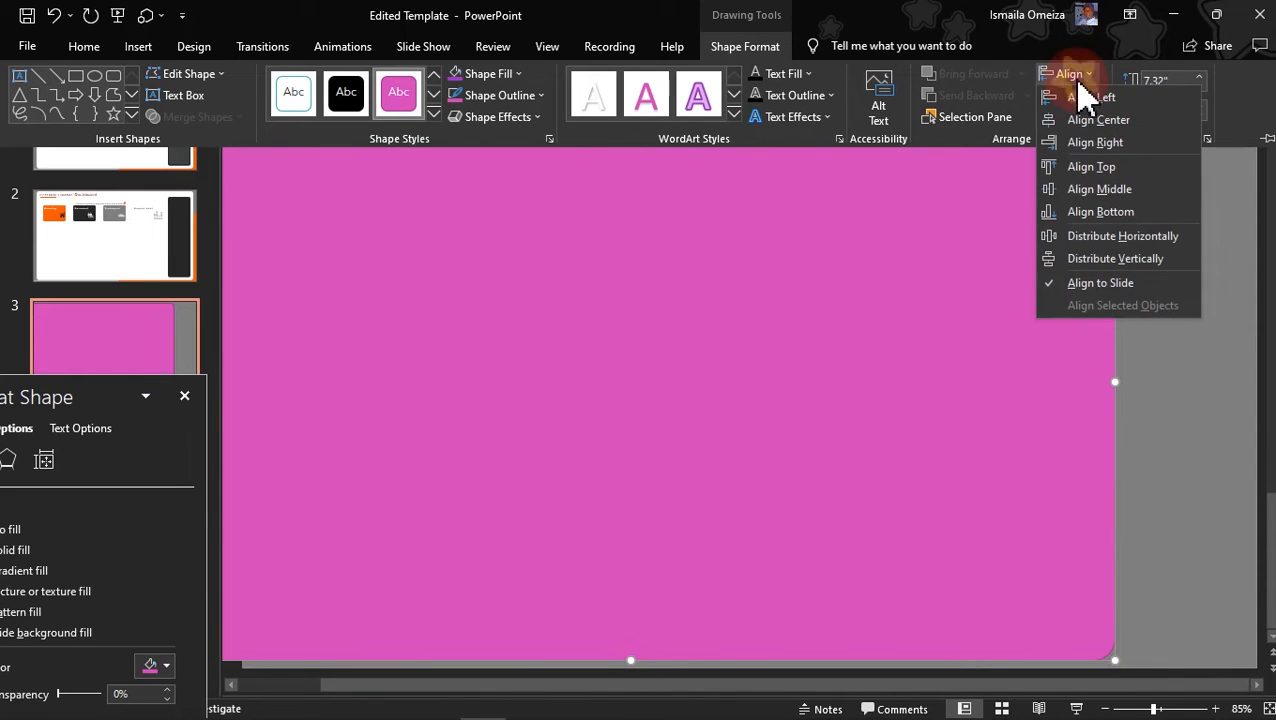
{"action": "left_click", "coordinate": [1097, 128]}
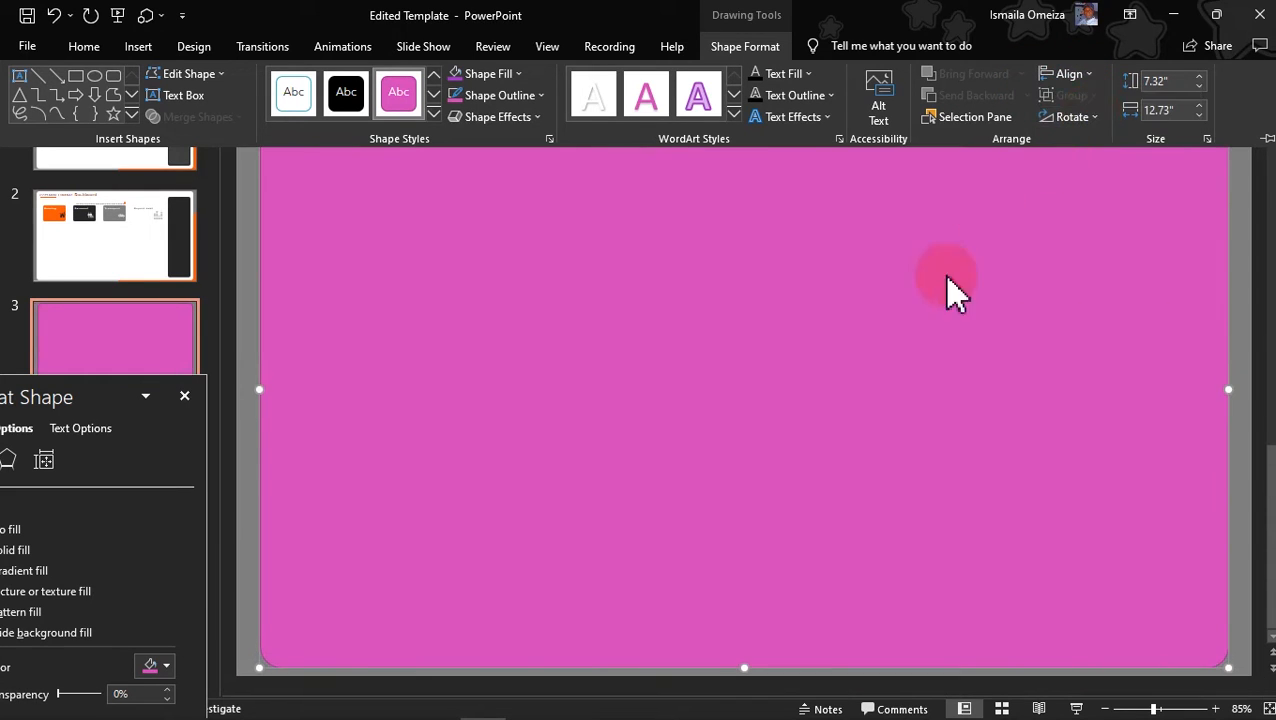
{"action": "left_click", "coordinate": [908, 333]}
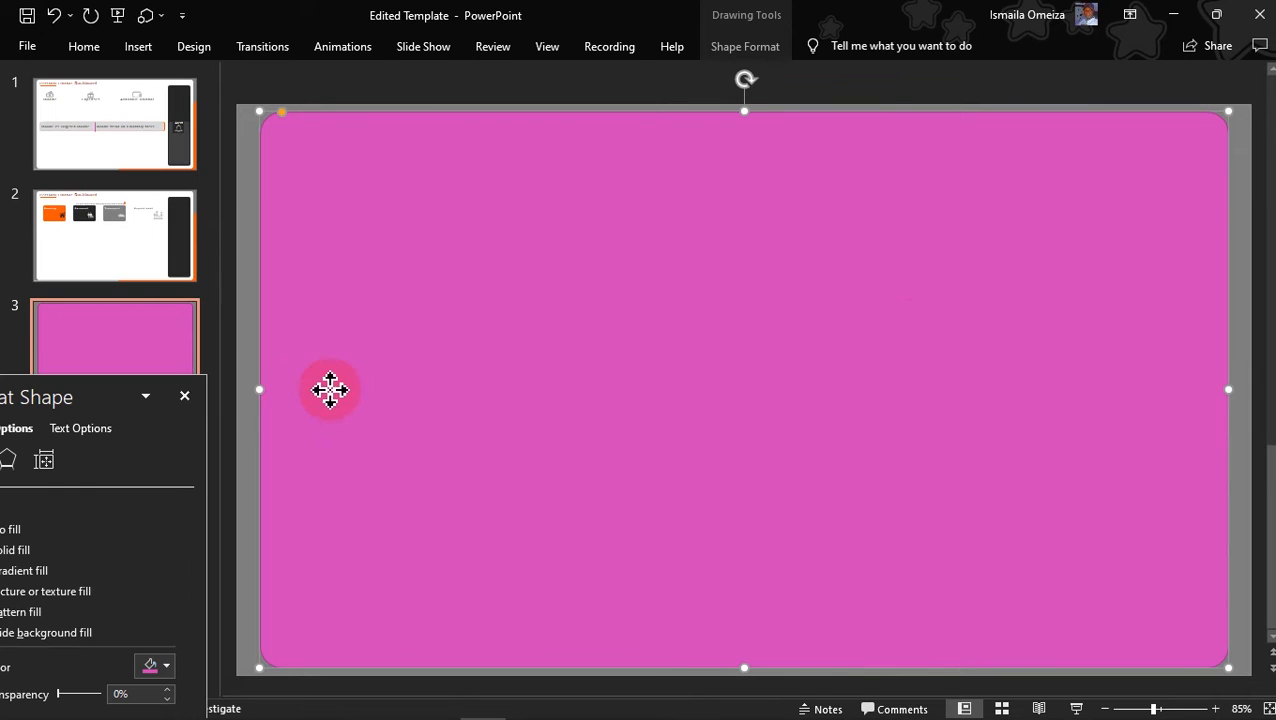
- Remove the large rectangle's outline and give it a solid white fill
{"action": "left_click_drag", "start_coordinate": [81, 392], "coordinate": [555, 194]}
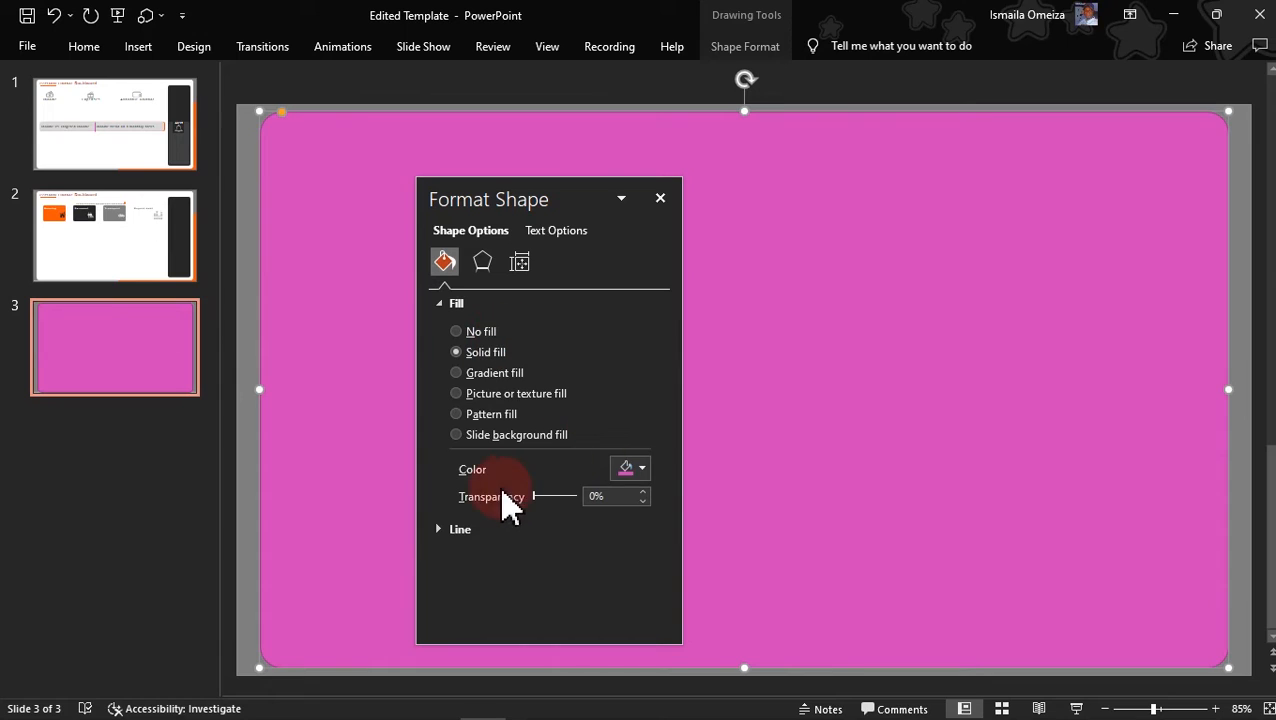
{"action": "left_click", "coordinate": [458, 531]}
{"action": "left_click", "coordinate": [458, 557]}
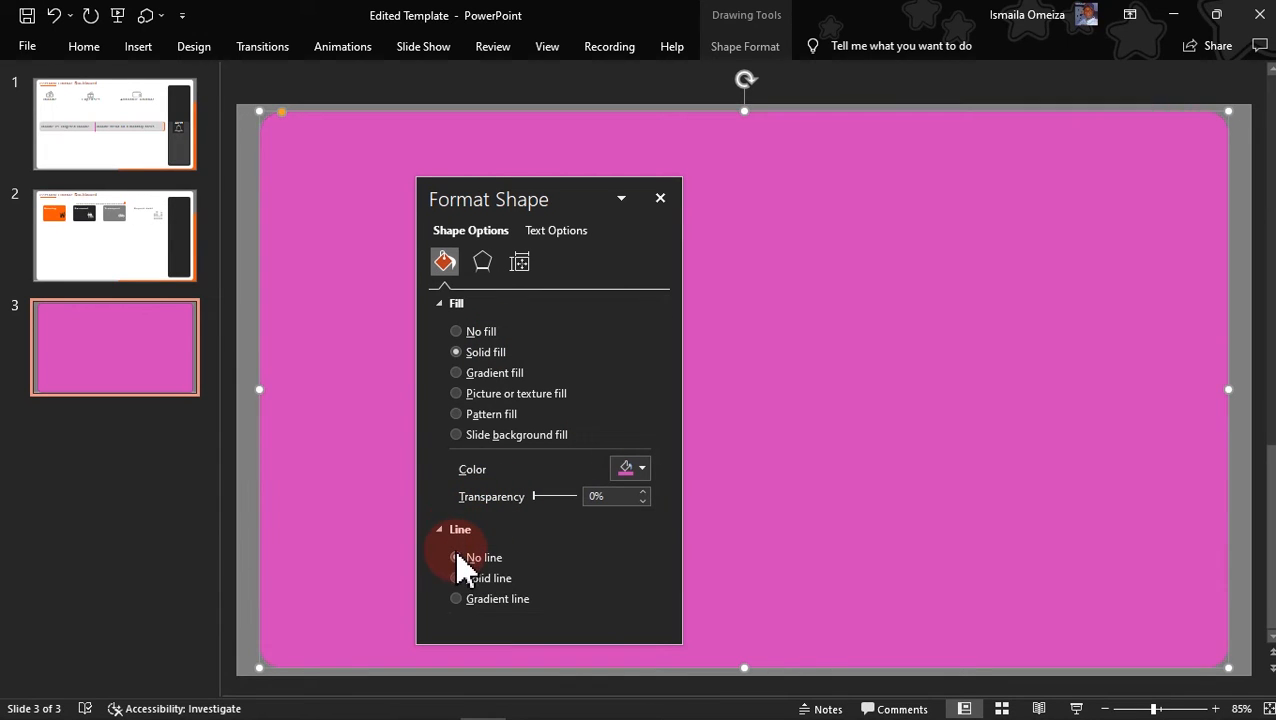
{"action": "left_click", "coordinate": [645, 469]}
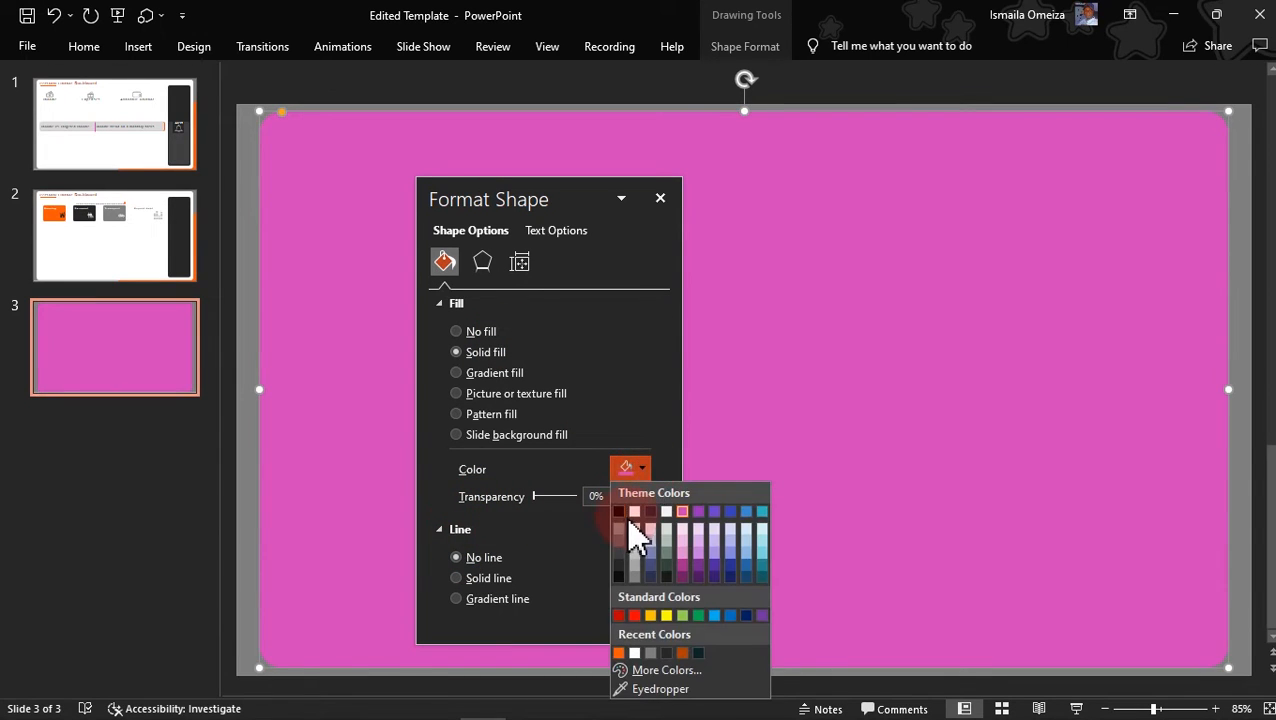
{"action": "left_click", "coordinate": [635, 513]}
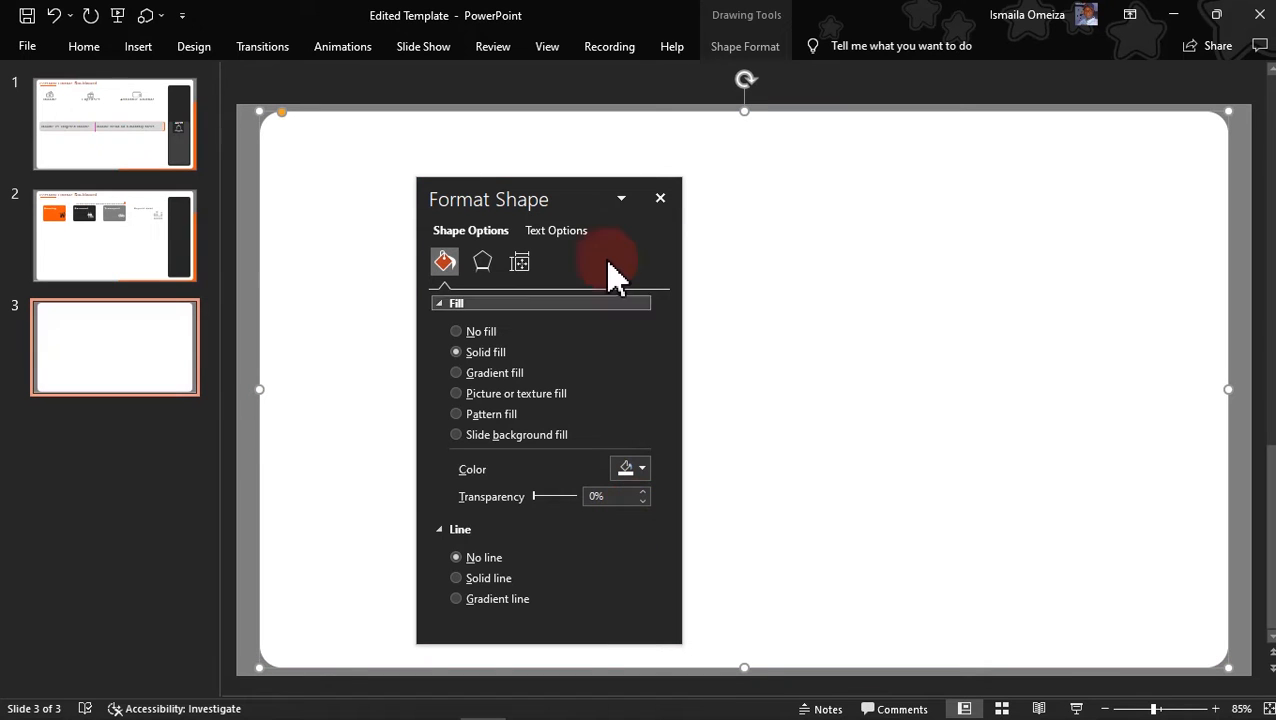
{"action": "key", "text": "Escape"}
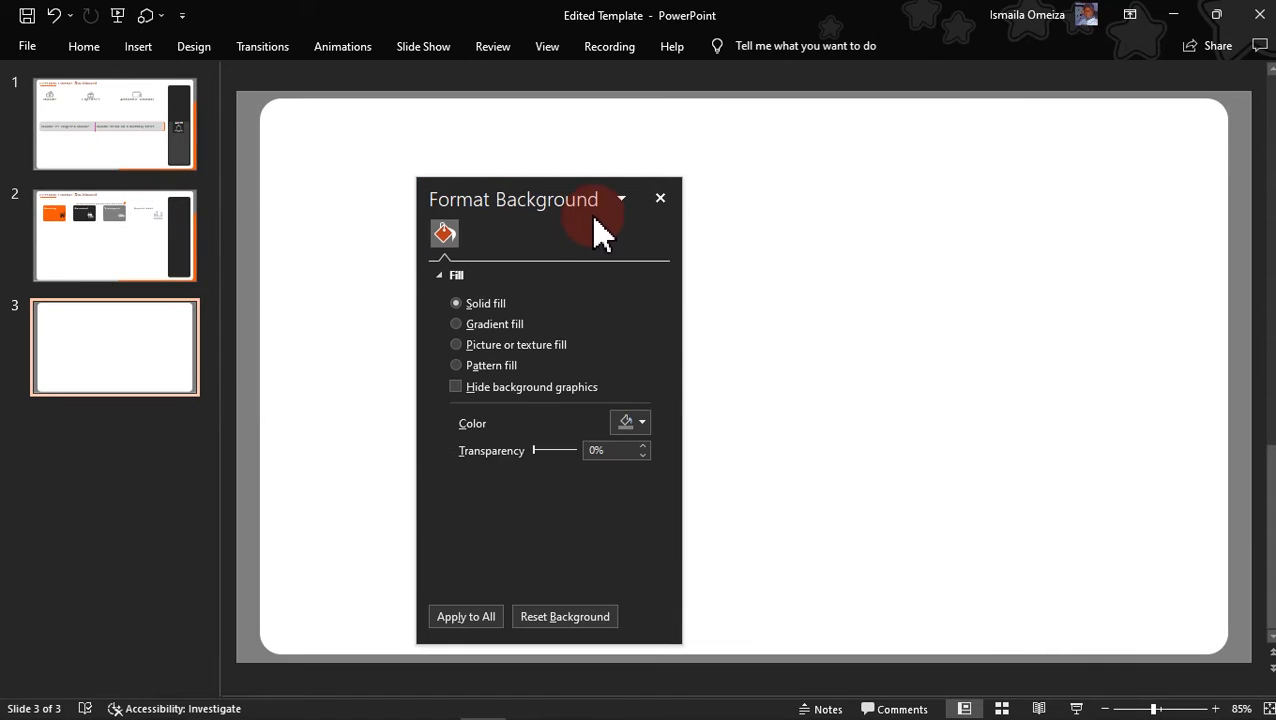
{"action": "left_click_drag", "start_coordinate": [541, 194], "coordinate": [114, 265]}
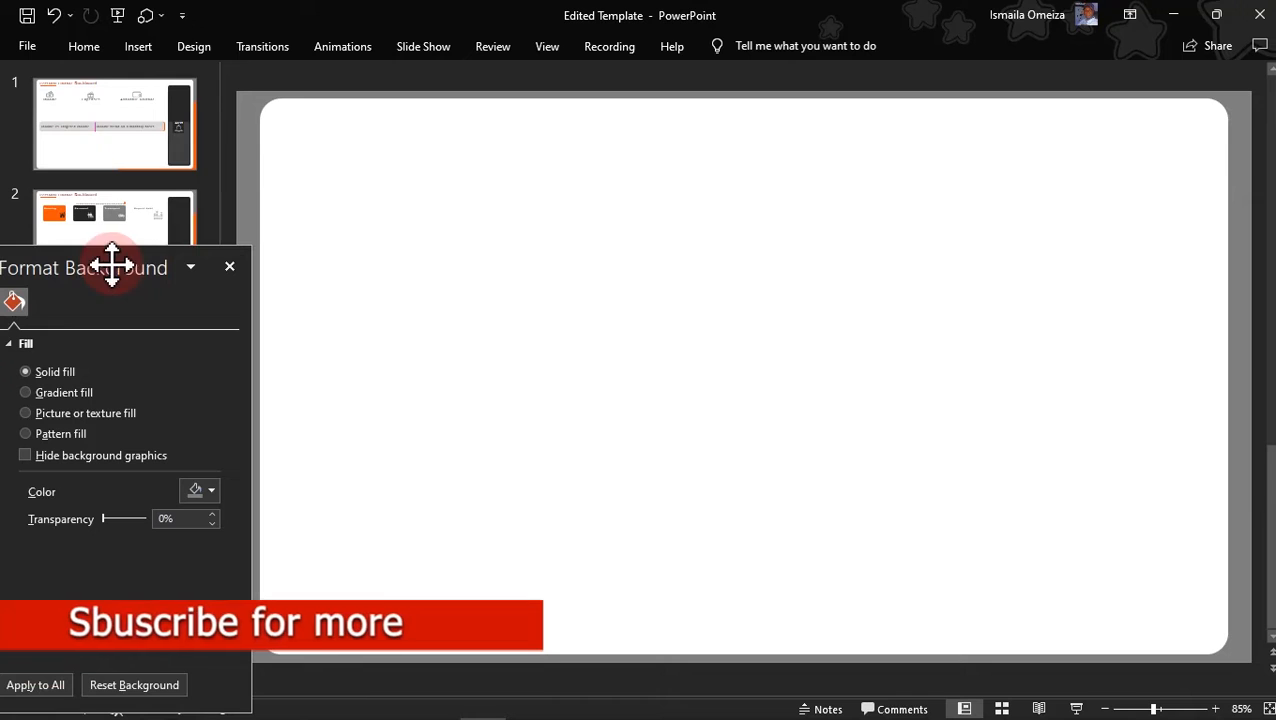
- Draw a tall rounded rectangle about 1.07 inches wide on the white panel and move it into the panel's right half
{"action": "left_click", "coordinate": [138, 46]}
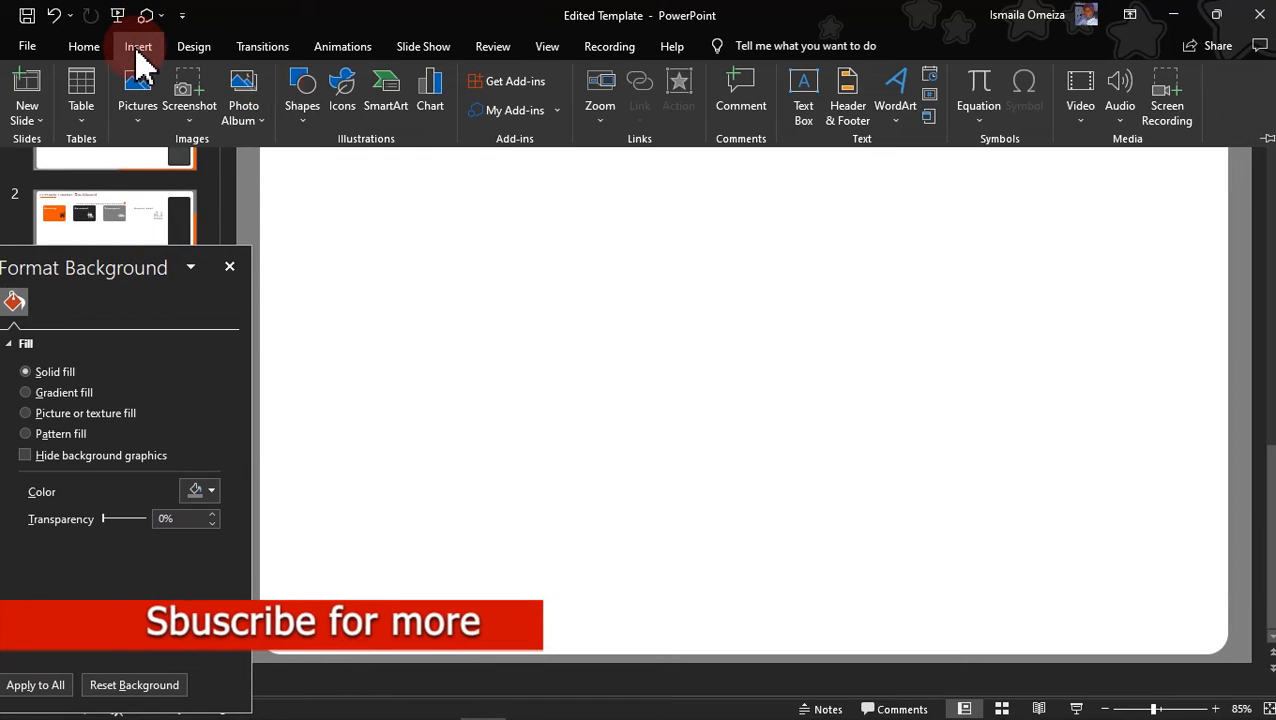
{"action": "left_click", "coordinate": [300, 112]}
{"action": "left_click", "coordinate": [310, 165]}
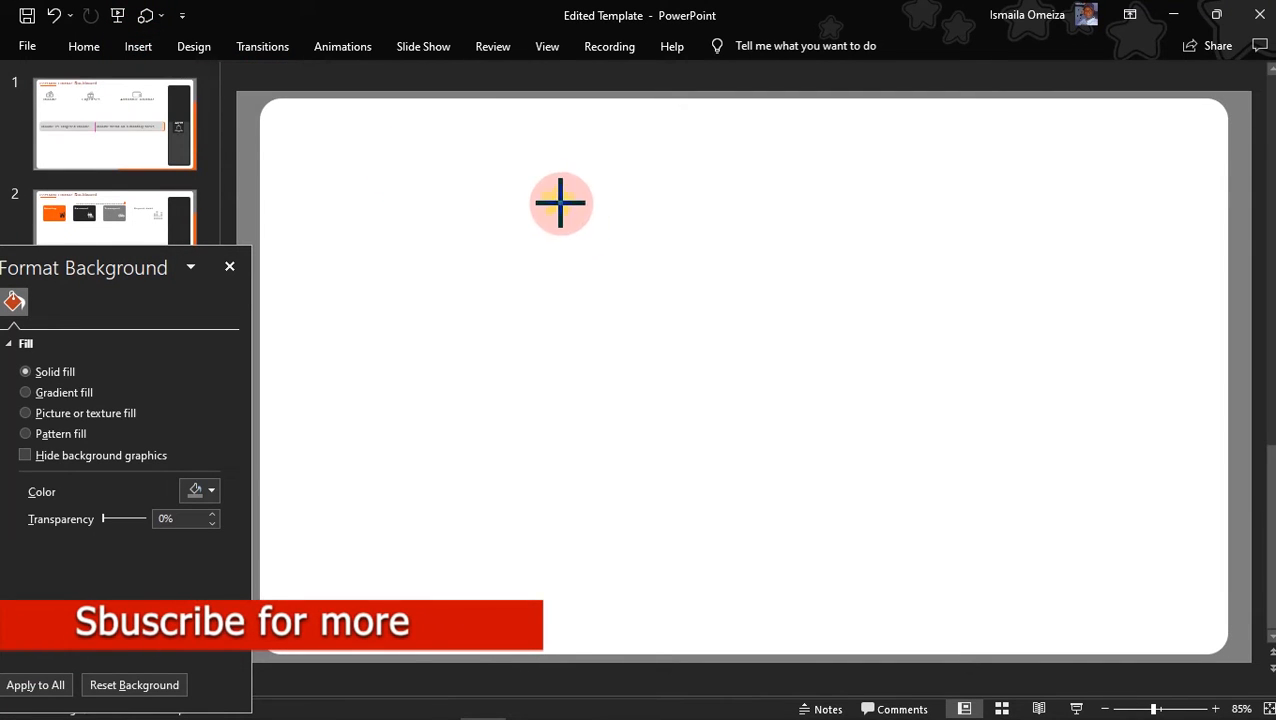
{"action": "left_click_drag", "start_coordinate": [561, 203], "coordinate": [638, 373]}
{"action": "left_click_drag", "start_coordinate": [607, 305], "coordinate": [880, 373]}
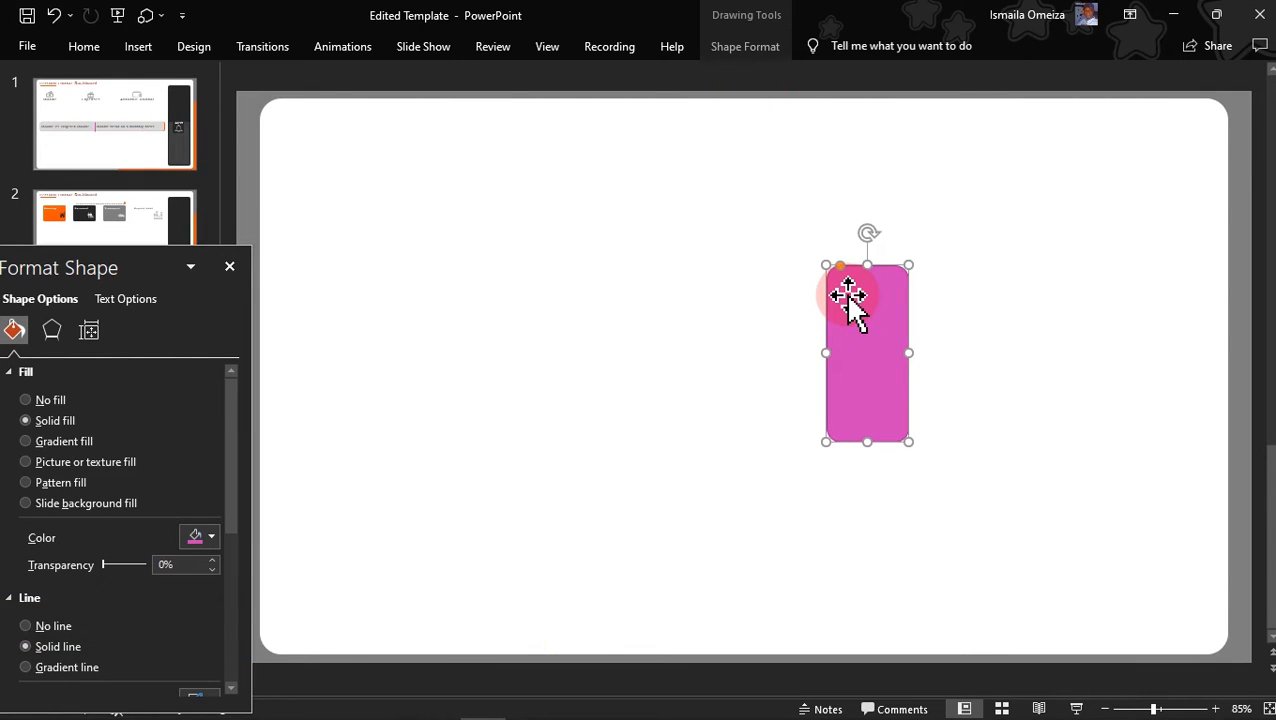
- Set the tall rectangle's size to 6.67 inches high and 1.89 inches wide
{"action": "left_click", "coordinate": [740, 50]}
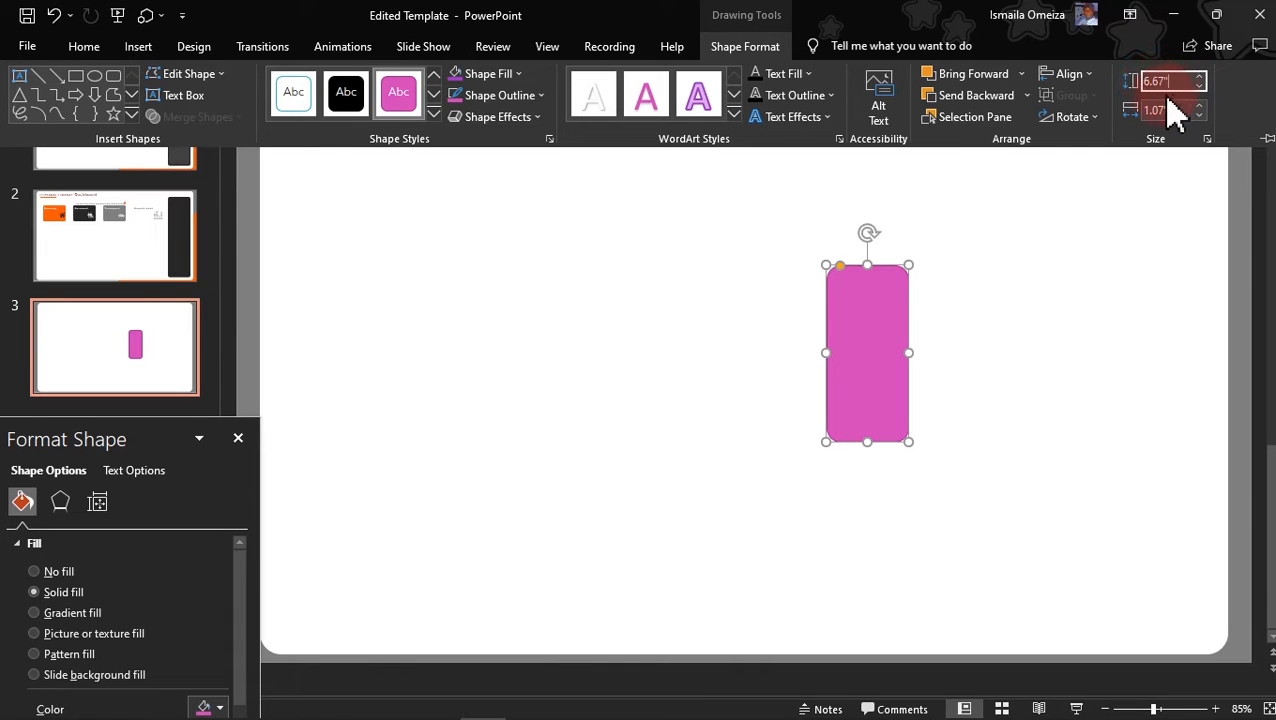
{"action": "key", "text": "Tab"}
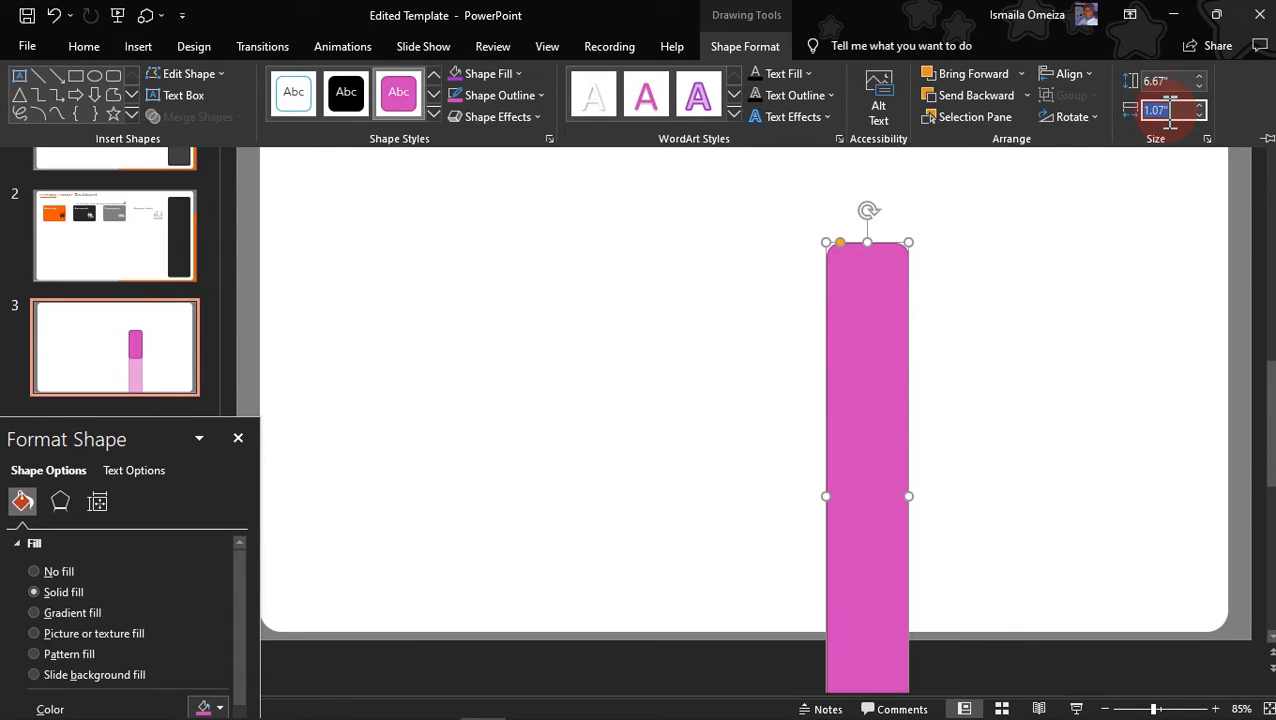
{"action": "type", "text": "1."}
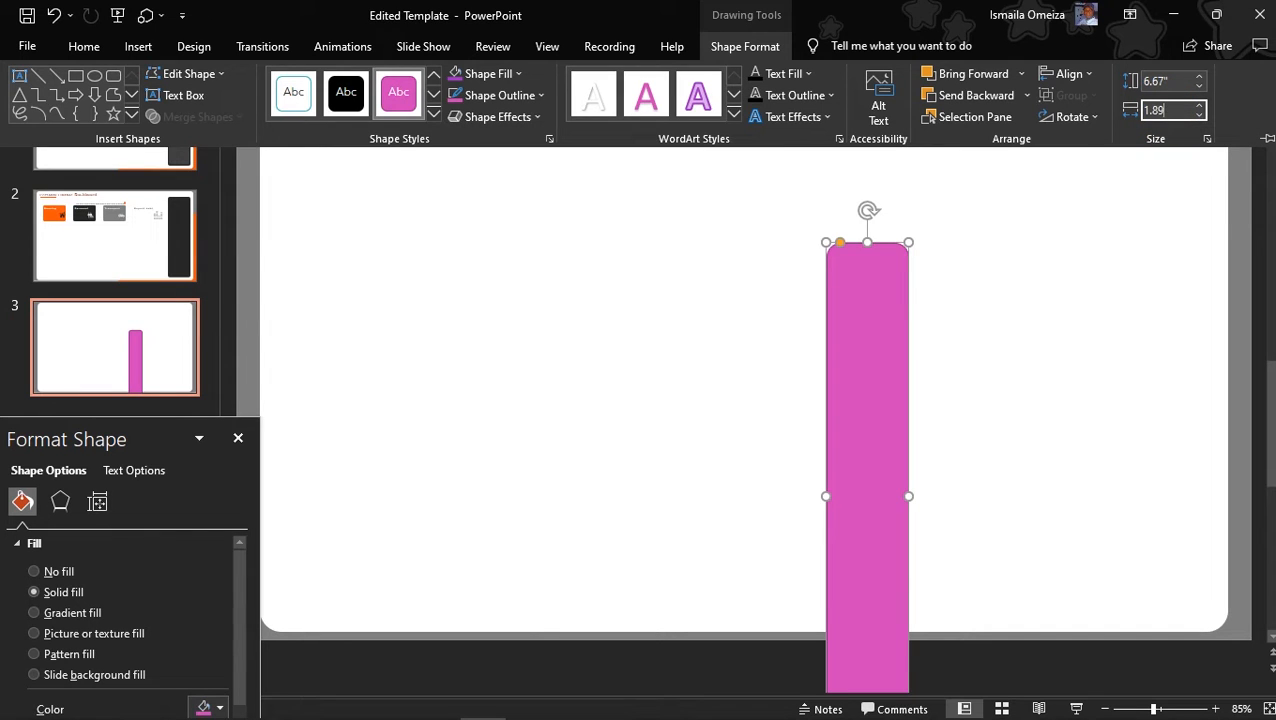
{"action": "type", "text": "89"}
{"action": "key", "text": "Return"}
{"action": "left_click", "coordinate": [911, 328]}
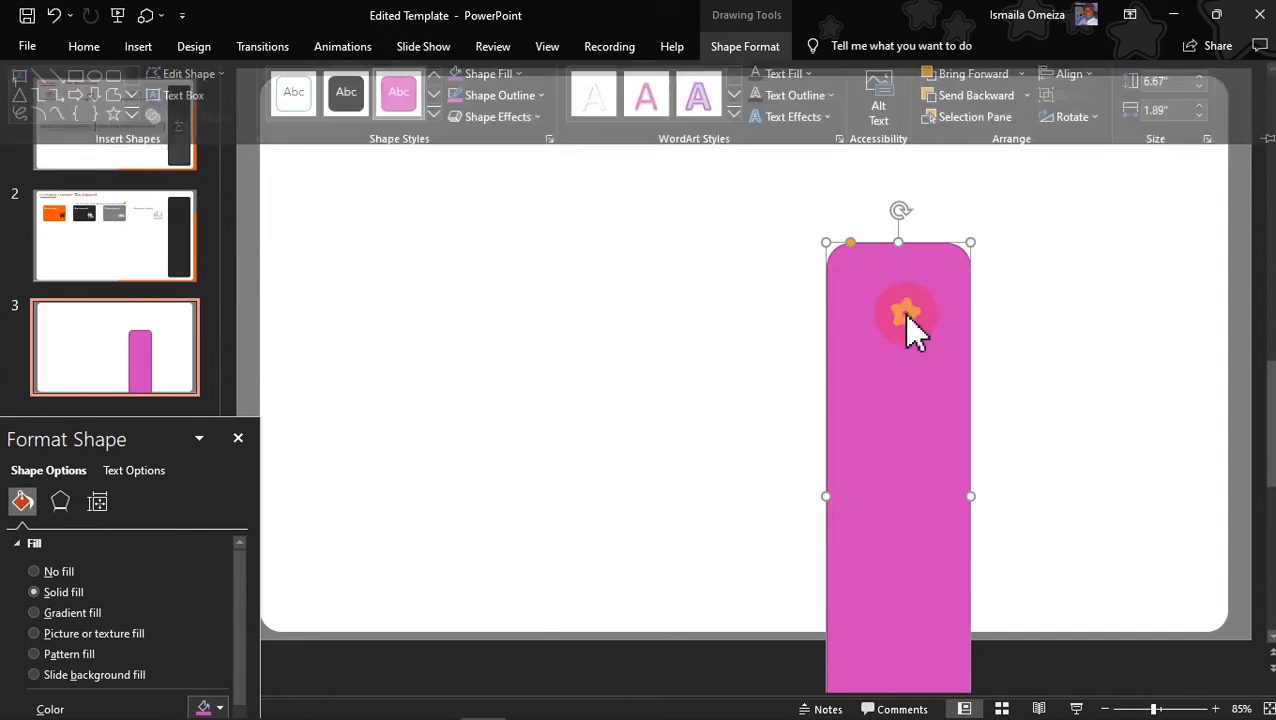
- Position the tall rectangle just inside the white panel's right edge and make its corners less rounded
{"action": "left_click_drag", "start_coordinate": [889, 336], "coordinate": [1122, 199]}
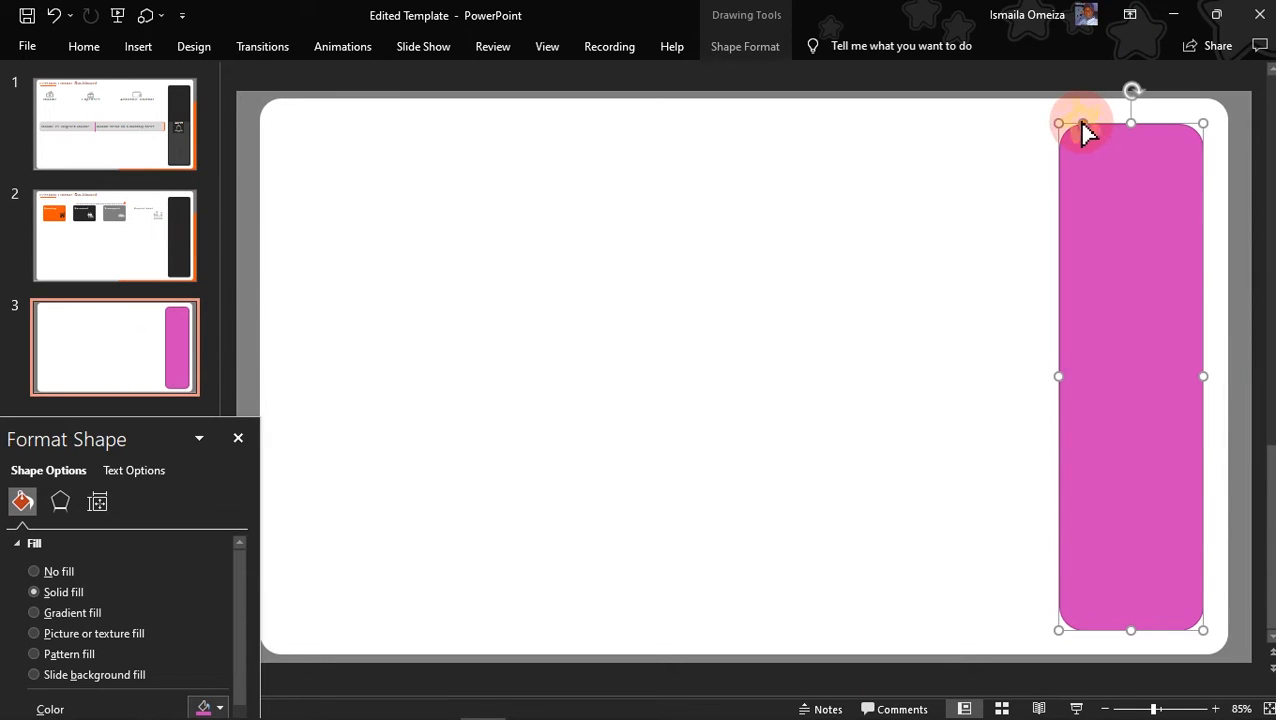
{"action": "left_click_drag", "start_coordinate": [1087, 132], "coordinate": [1082, 133]}
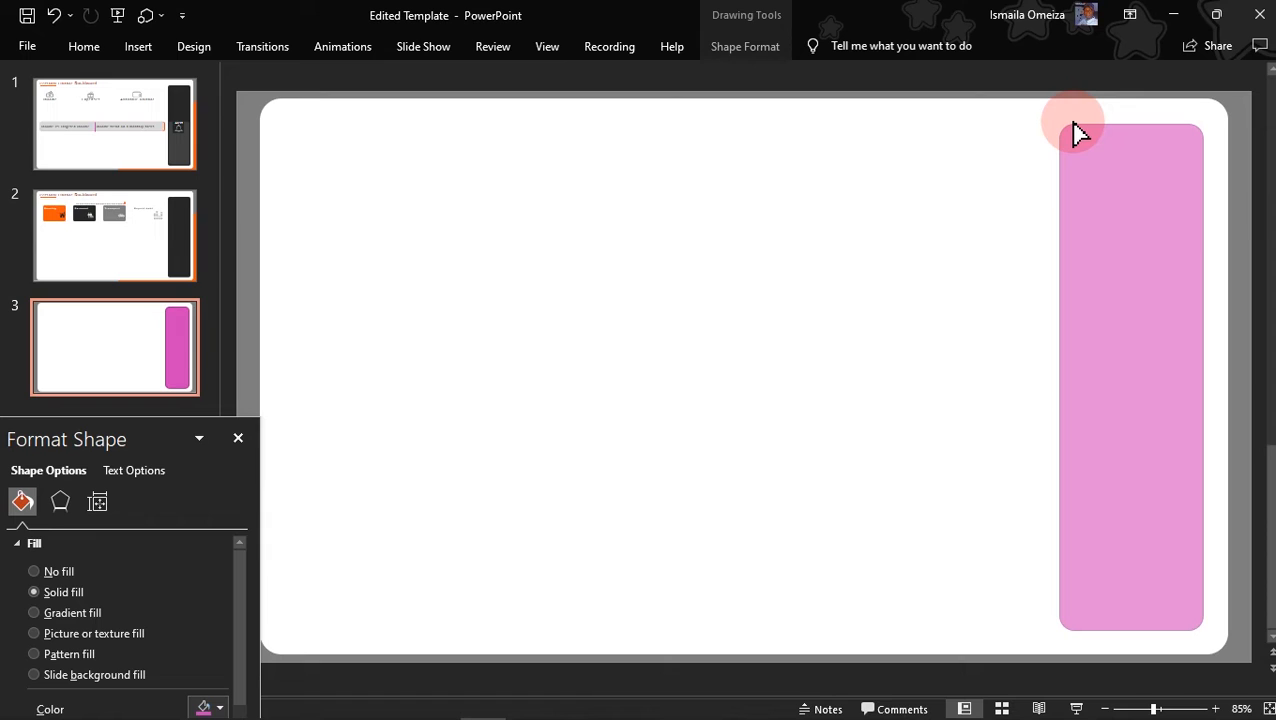
{"action": "left_click_drag", "start_coordinate": [1080, 133], "coordinate": [1075, 128]}
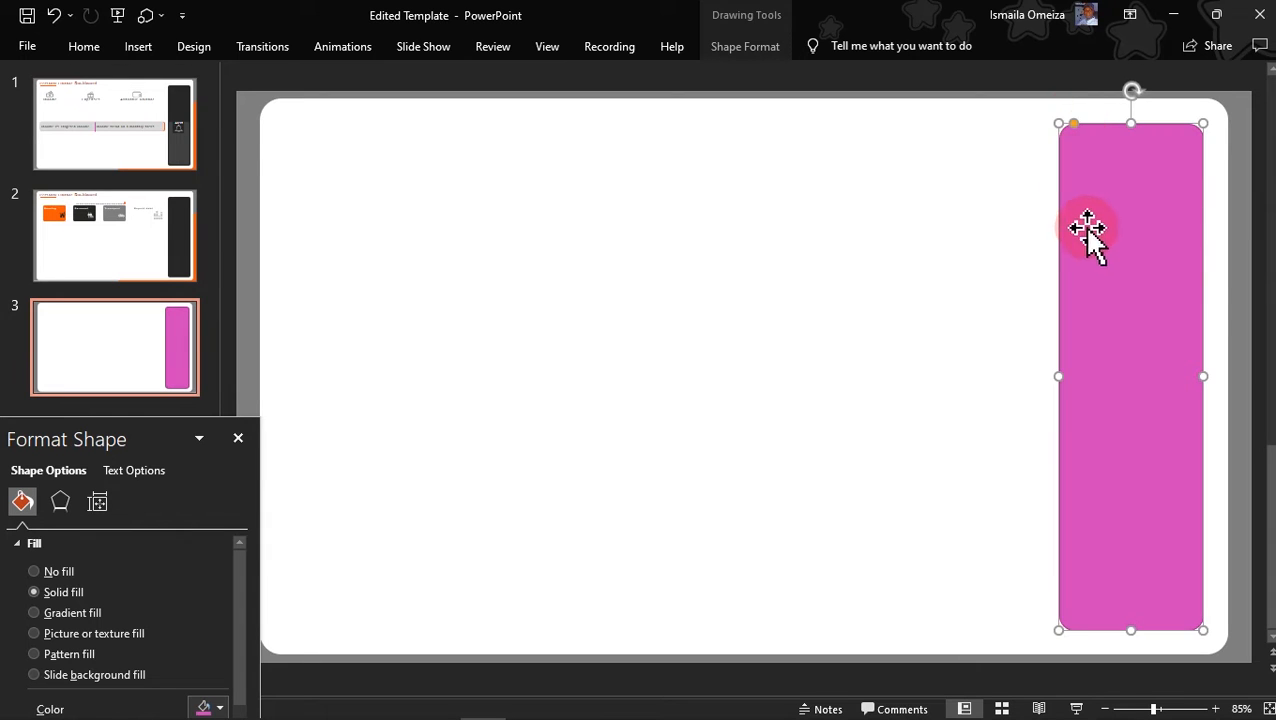
{"action": "left_click_drag", "start_coordinate": [1101, 267], "coordinate": [1111, 279]}
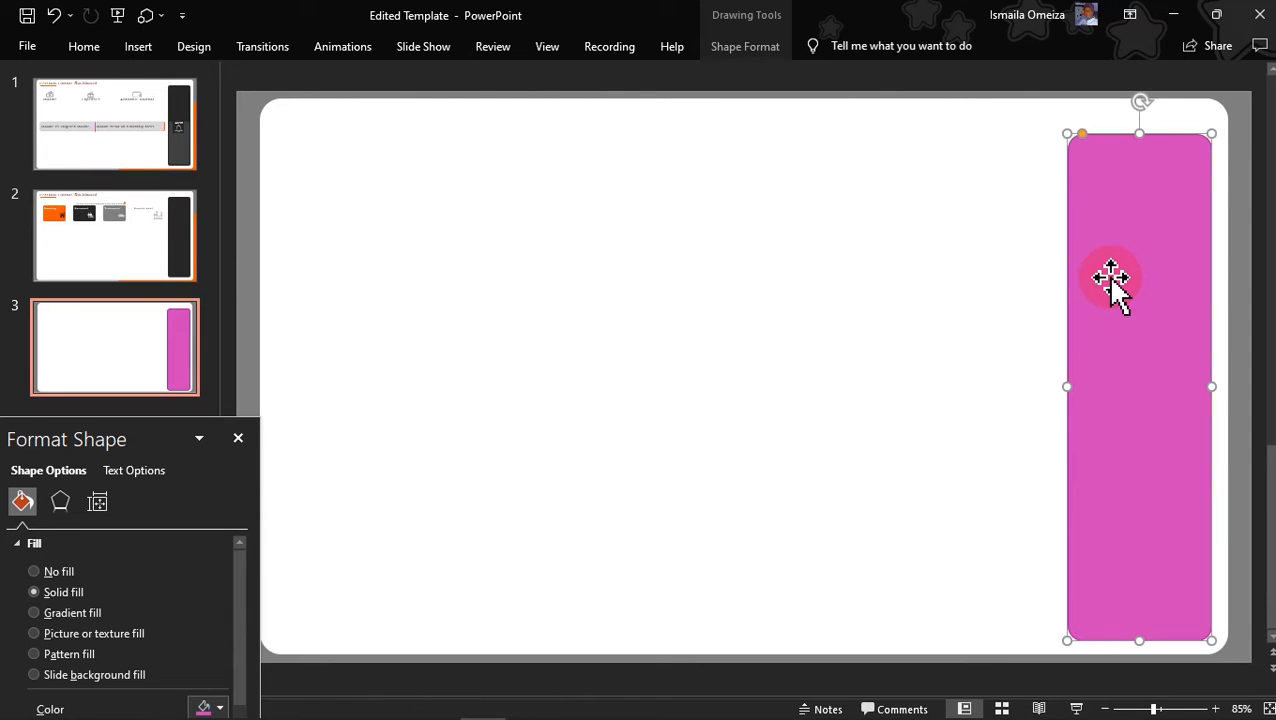
- Fill the tall rounded rectangle on the white panel with the dark grey from the recent colours
{"action": "left_click_drag", "start_coordinate": [83, 433], "coordinate": [649, 240]}
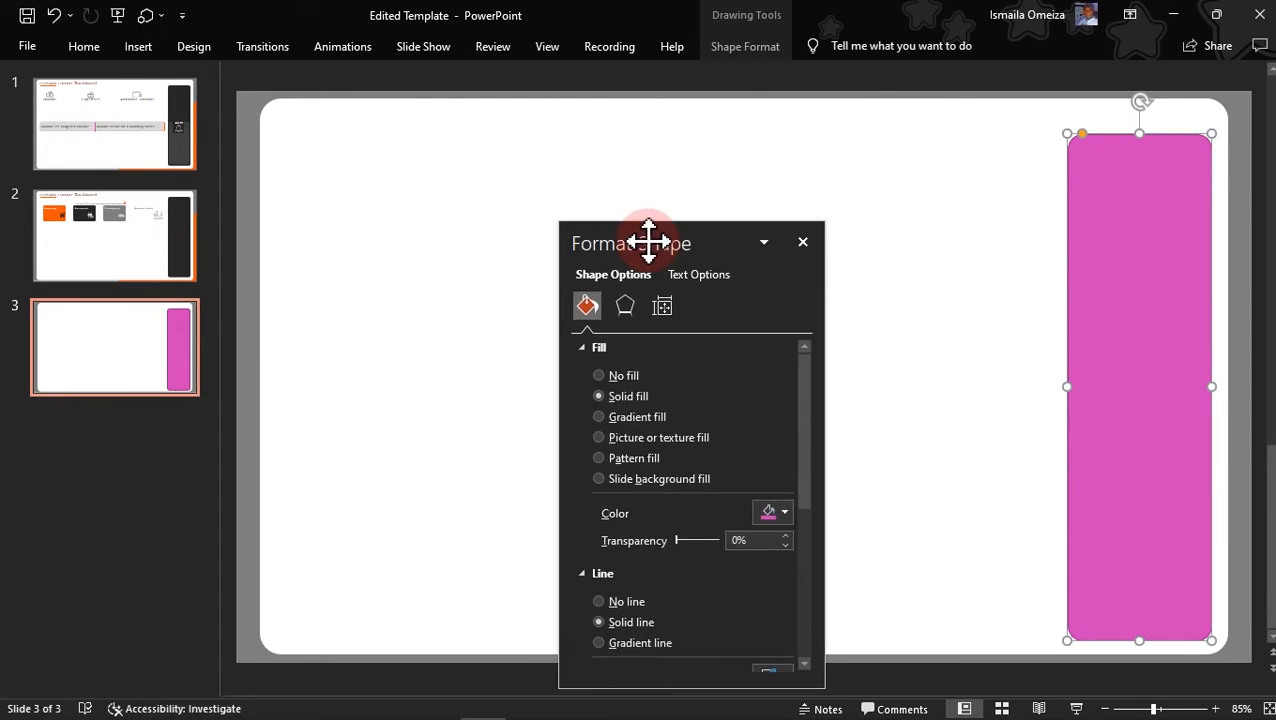
{"action": "left_click", "coordinate": [953, 283]}
{"action": "left_click", "coordinate": [1122, 308]}
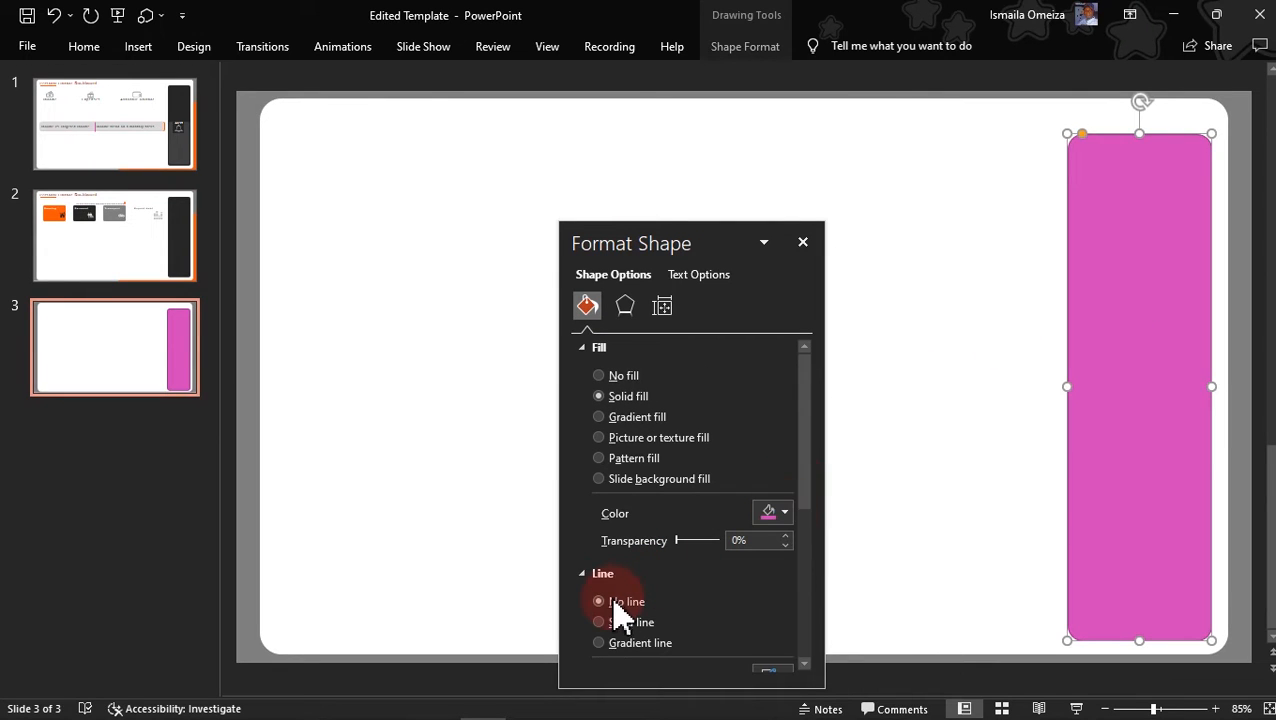
{"action": "left_click", "coordinate": [785, 512]}
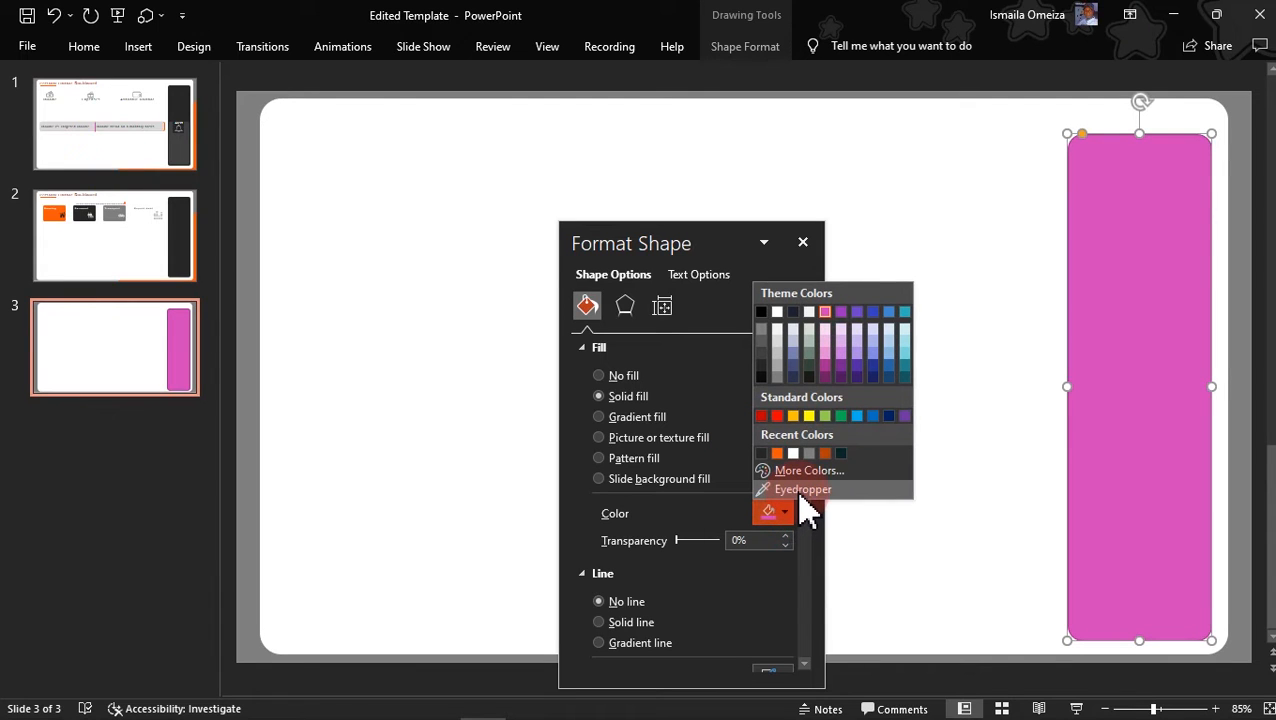
{"action": "left_click", "coordinate": [803, 512]}
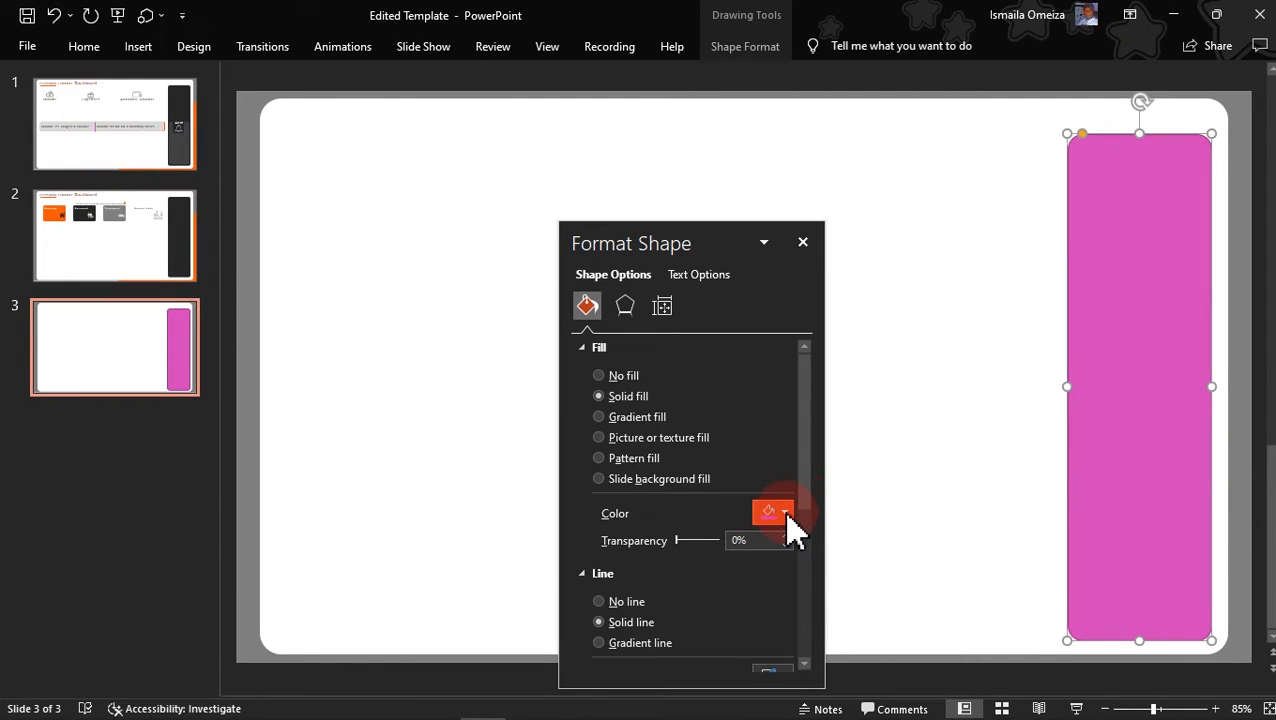
{"action": "left_click", "coordinate": [786, 513]}
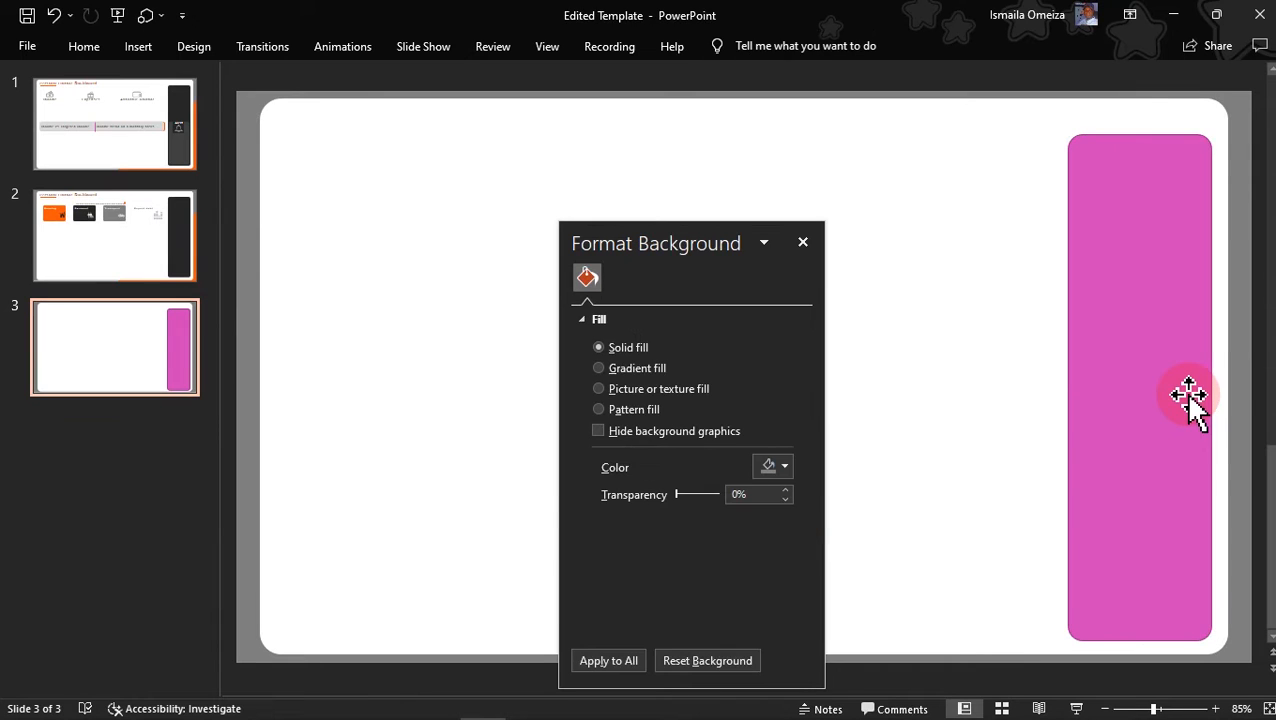
{"action": "left_click", "coordinate": [1188, 394]}
{"action": "left_click", "coordinate": [774, 517]}
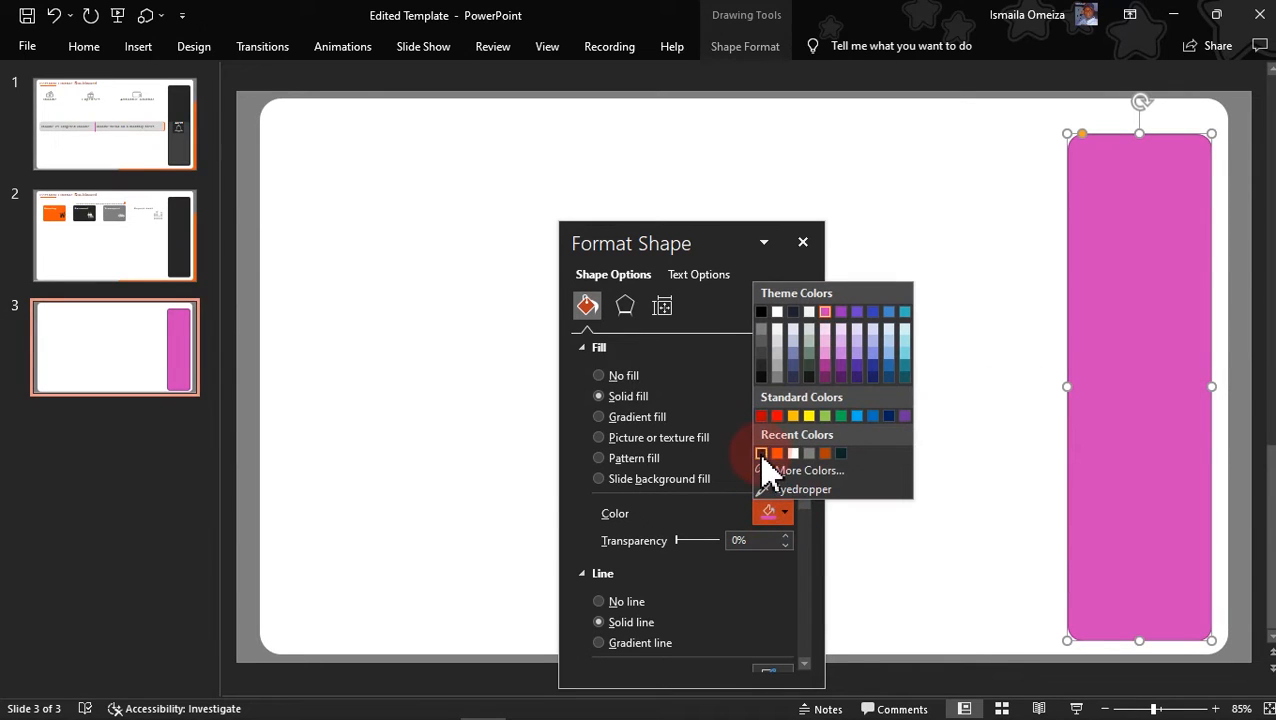
{"action": "left_click", "coordinate": [762, 455]}
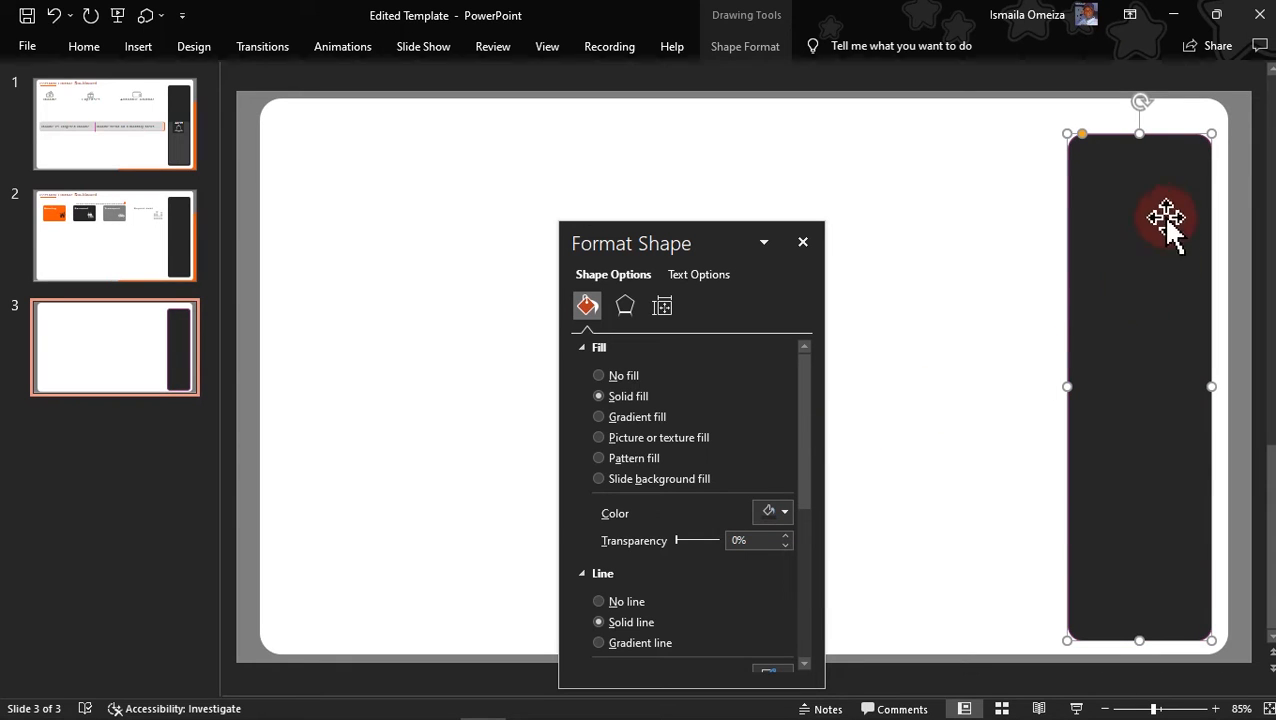
- Check the hex code of the tall rectangle's dark grey fill in the custom colour settings
{"action": "left_click", "coordinate": [786, 514]}
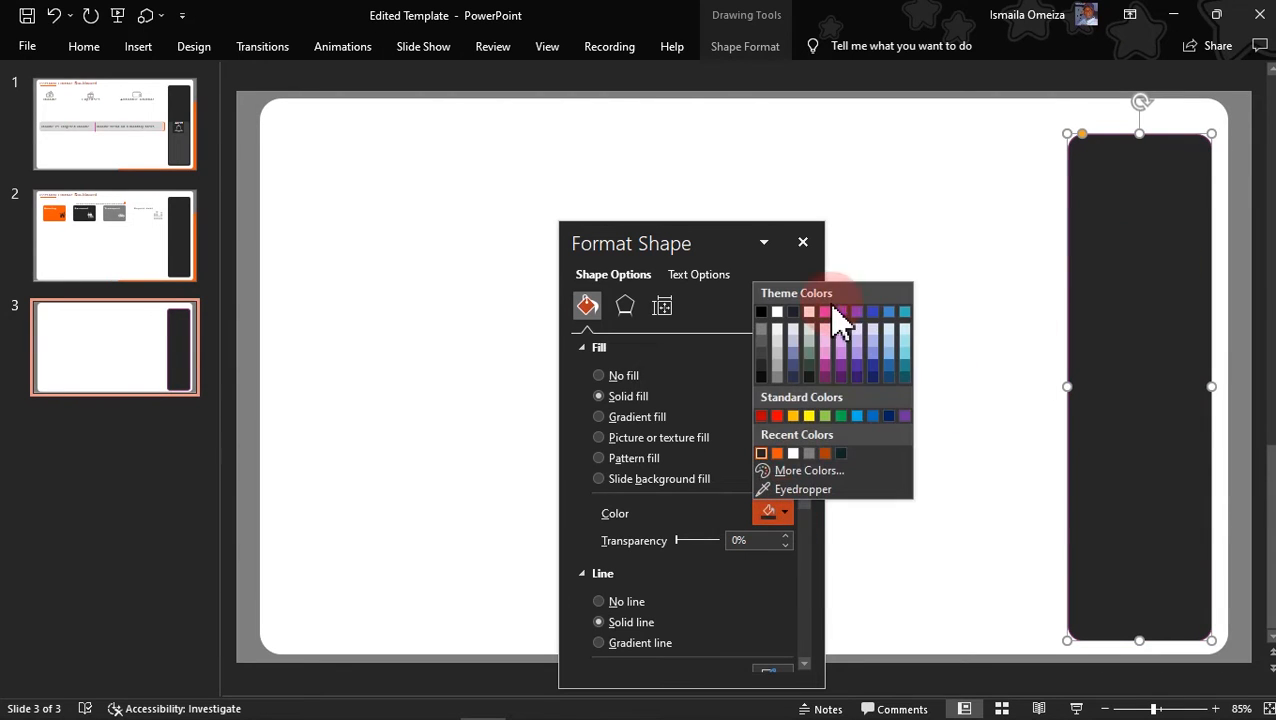
{"action": "left_click", "coordinate": [1150, 370]}
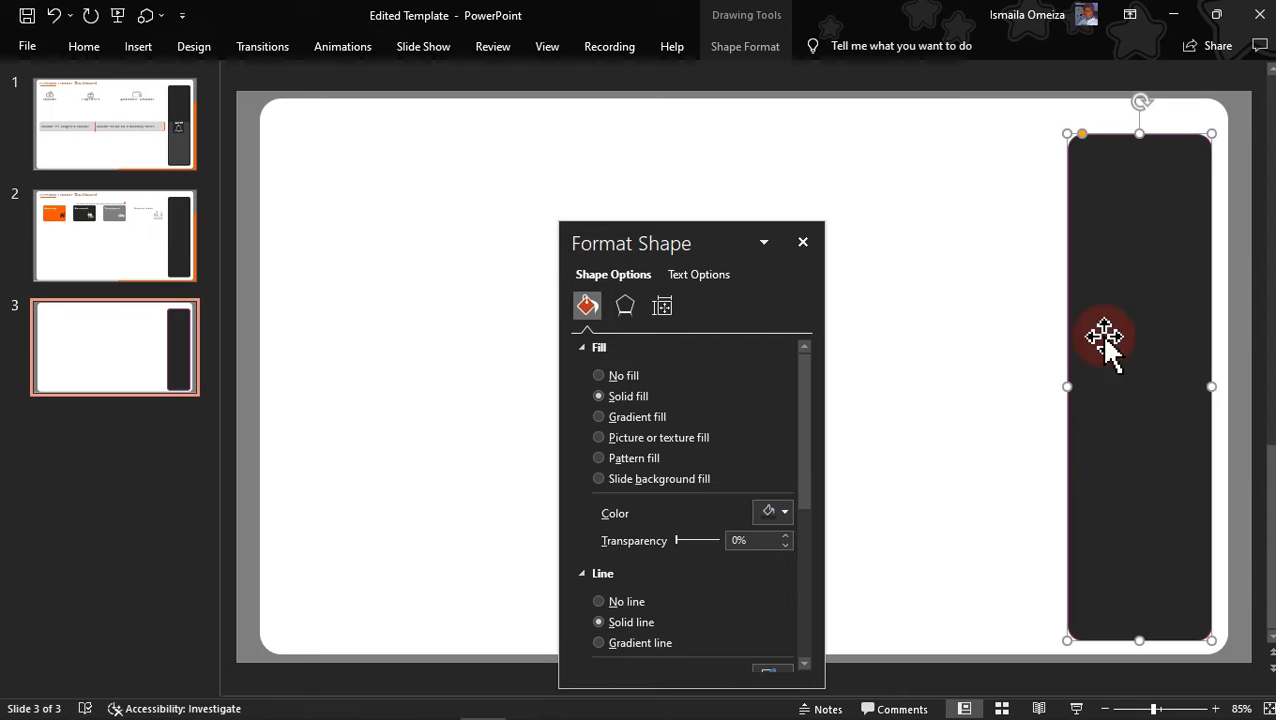
{"action": "left_click", "coordinate": [787, 519]}
{"action": "left_click", "coordinate": [799, 471]}
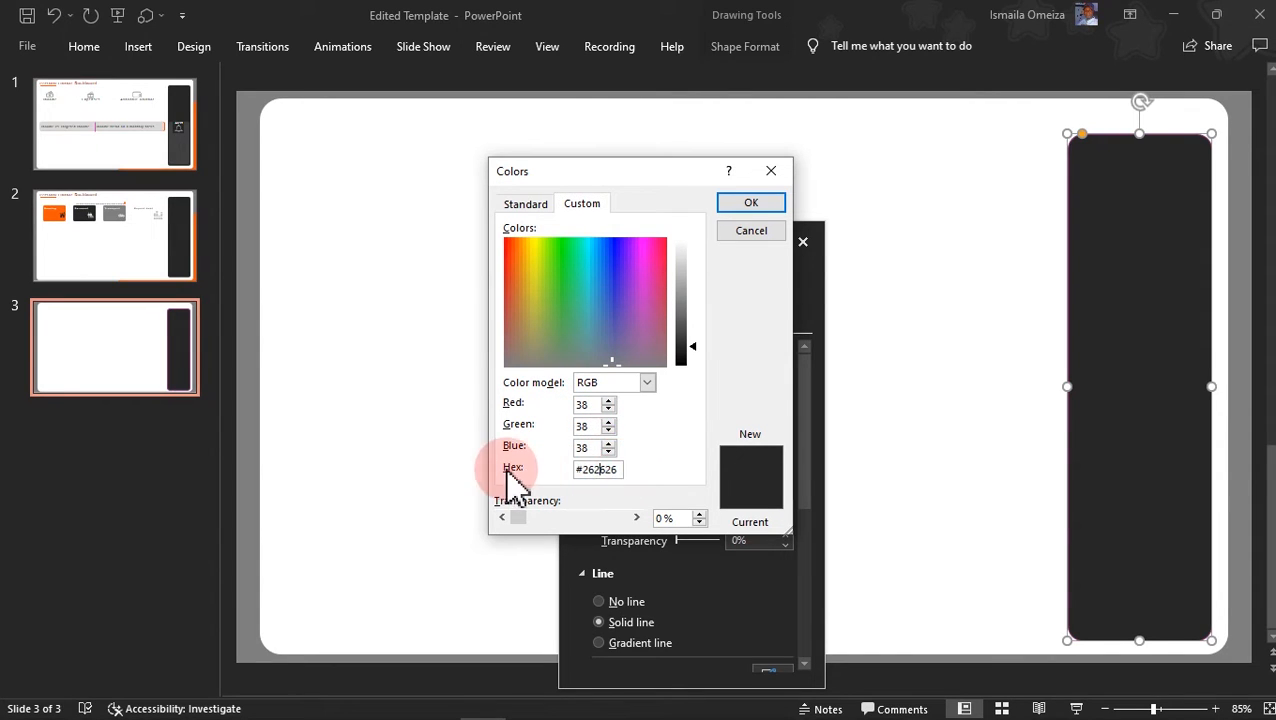
{"action": "left_click", "coordinate": [772, 204]}
- Draw a large plain rectangle over the white panel's right part and shift it left, partly overlapping the dark bar
{"action": "left_click_drag", "start_coordinate": [738, 245], "coordinate": [525, 251]}
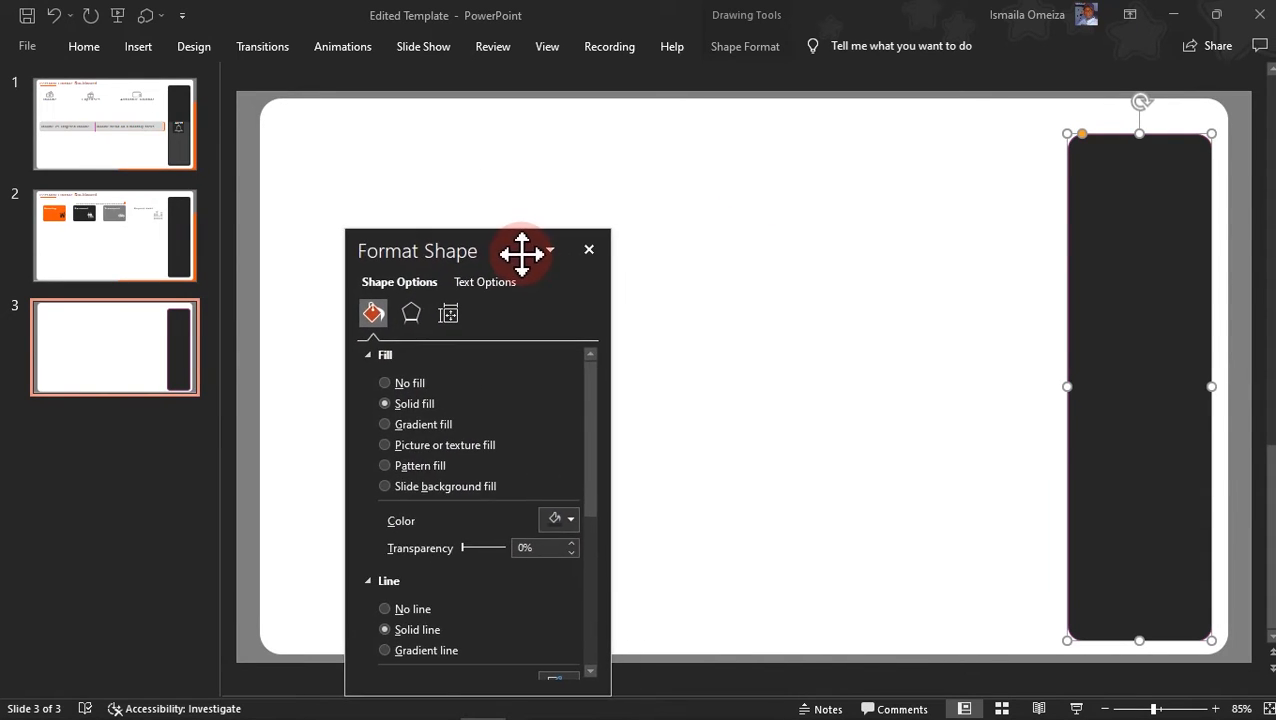
{"action": "left_click", "coordinate": [880, 276]}
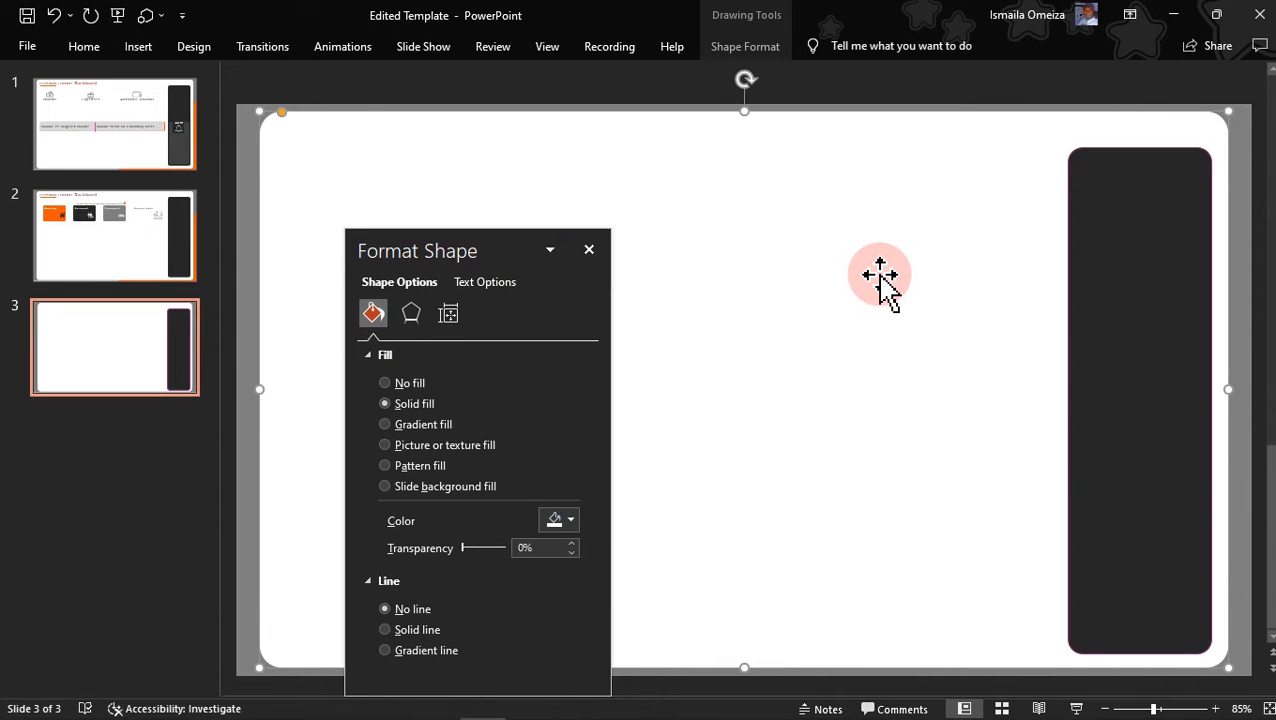
{"action": "left_click", "coordinate": [150, 55]}
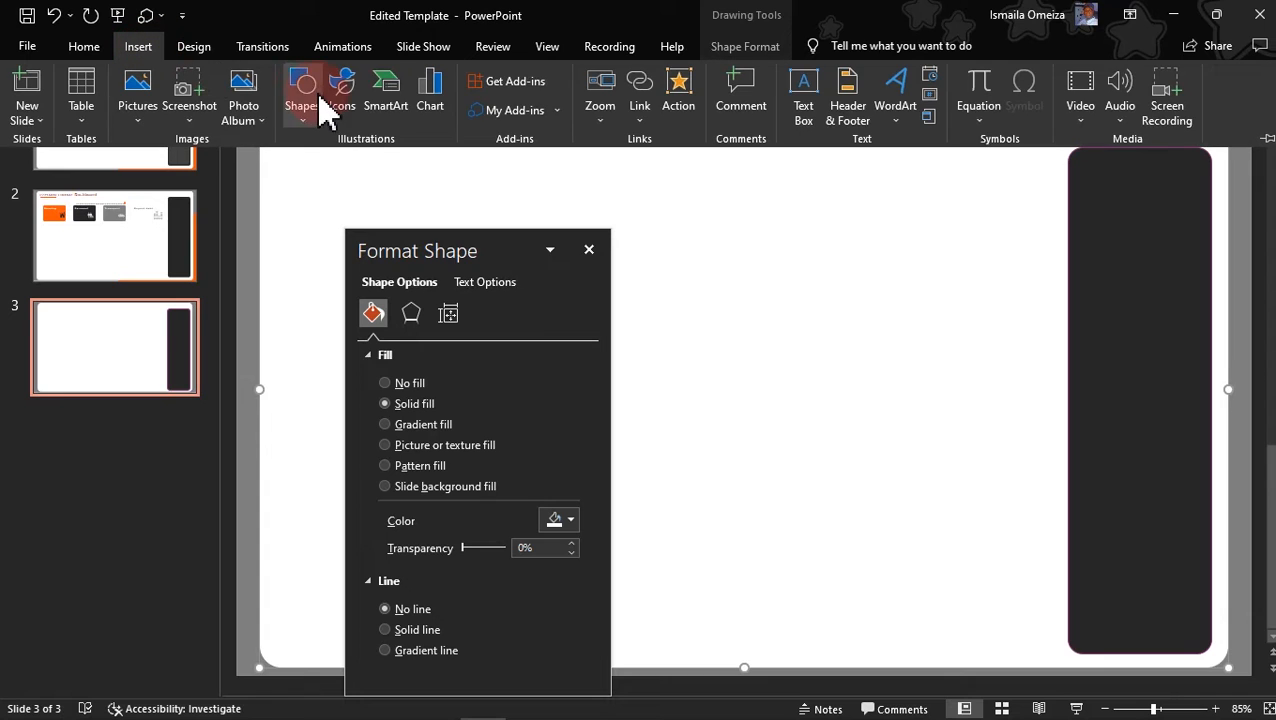
{"action": "left_click", "coordinate": [316, 118]}
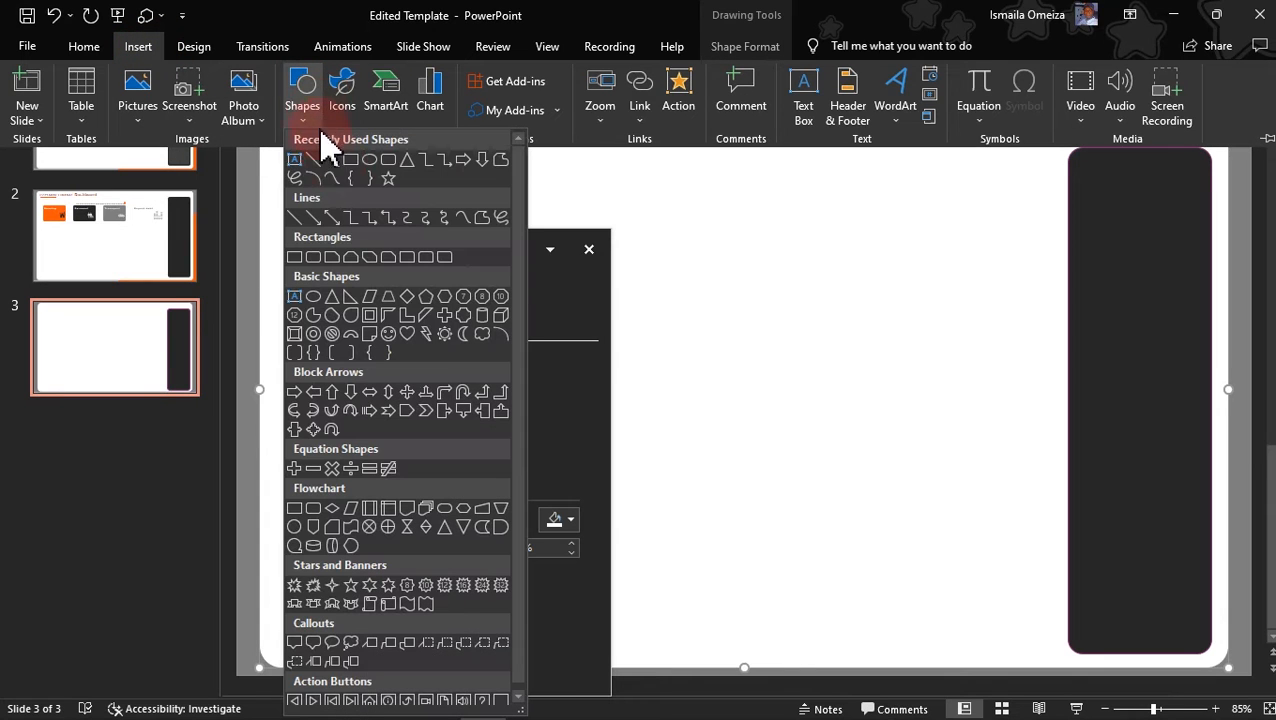
{"action": "left_click", "coordinate": [356, 176]}
{"action": "left_click_drag", "start_coordinate": [662, 190], "coordinate": [1270, 618]}
{"action": "left_click_drag", "start_coordinate": [970, 455], "coordinate": [851, 433]}
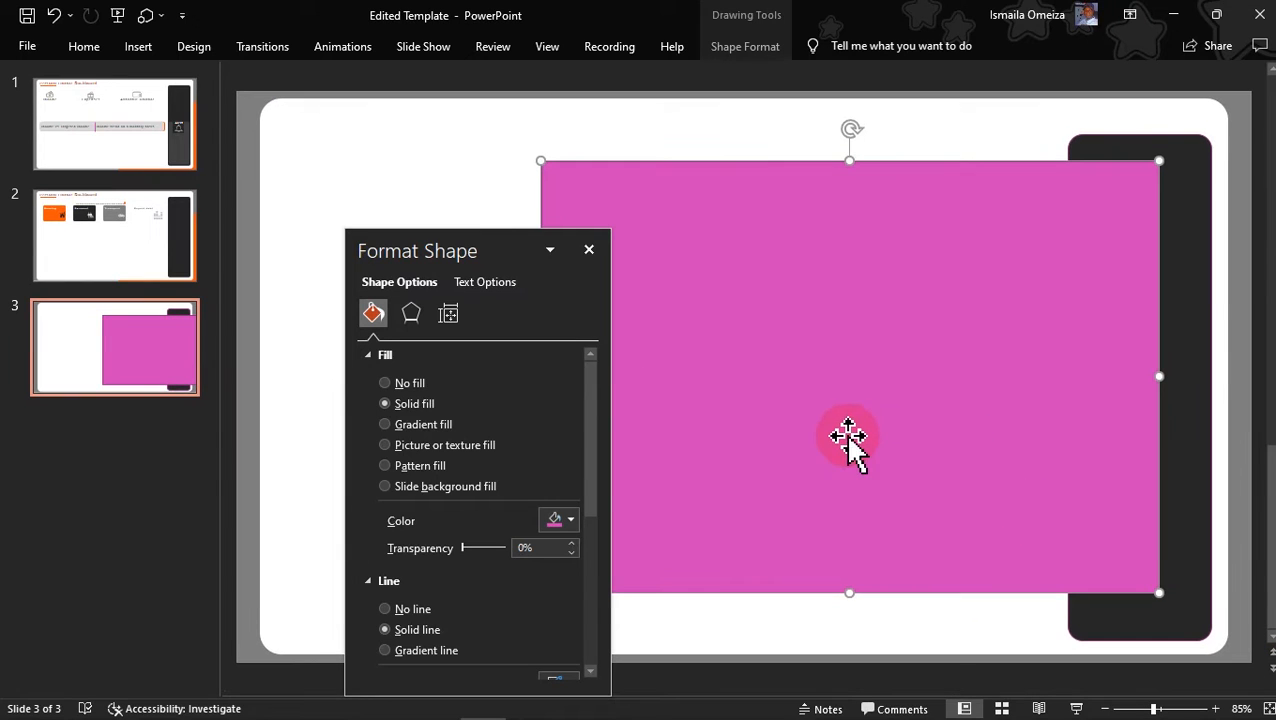
- Fill the new large rectangle with the recent orange colour, hex #FB5607, and check its custom colour code
{"action": "left_click", "coordinate": [576, 530]}
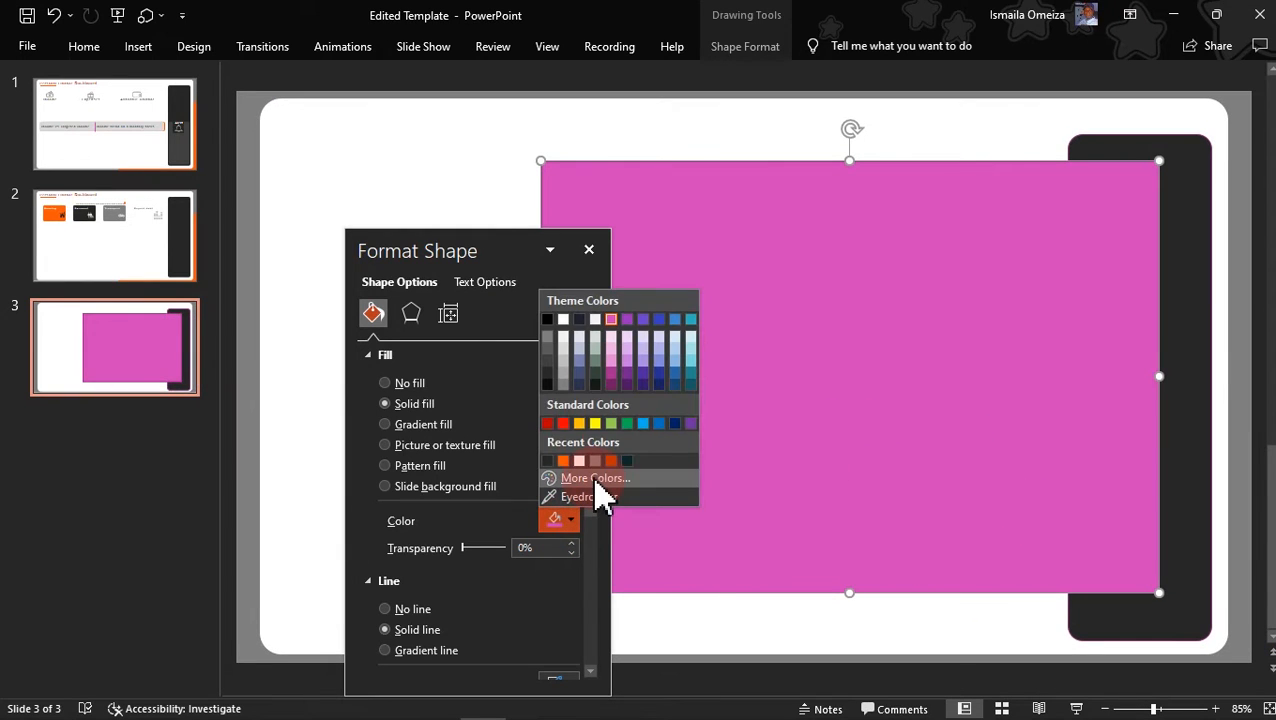
{"action": "left_click", "coordinate": [565, 466]}
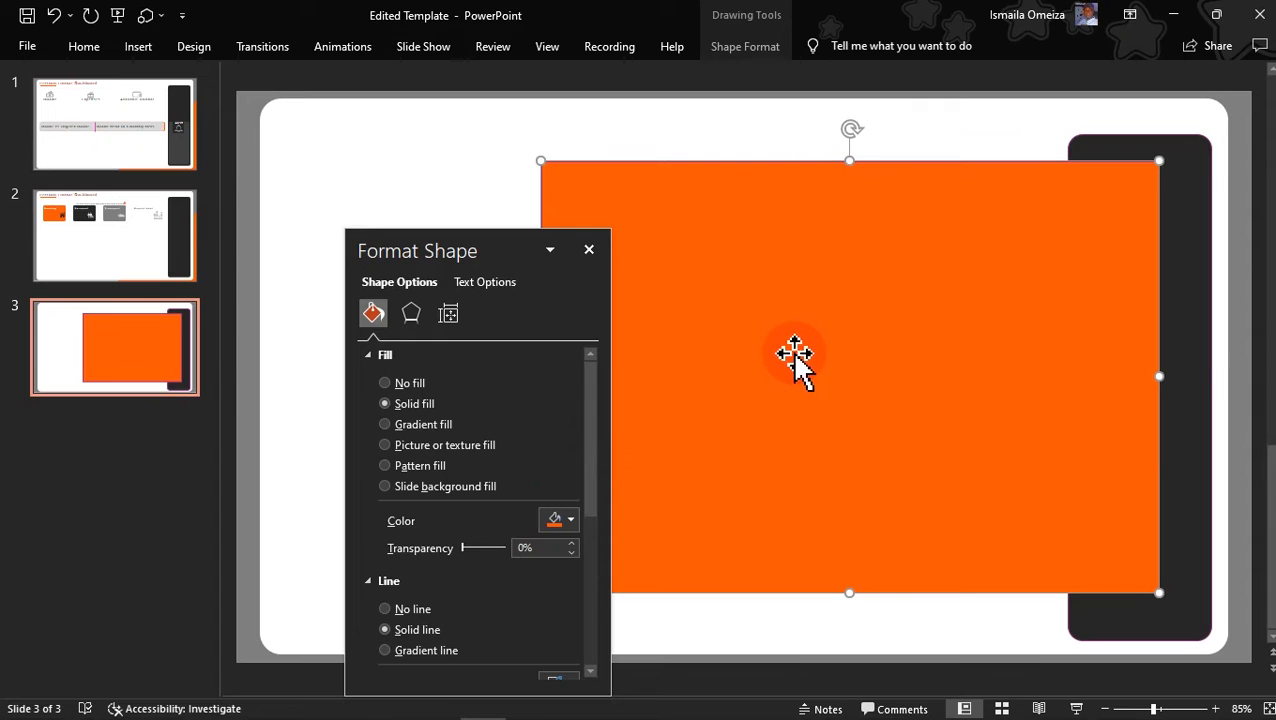
{"action": "left_click", "coordinate": [568, 518]}
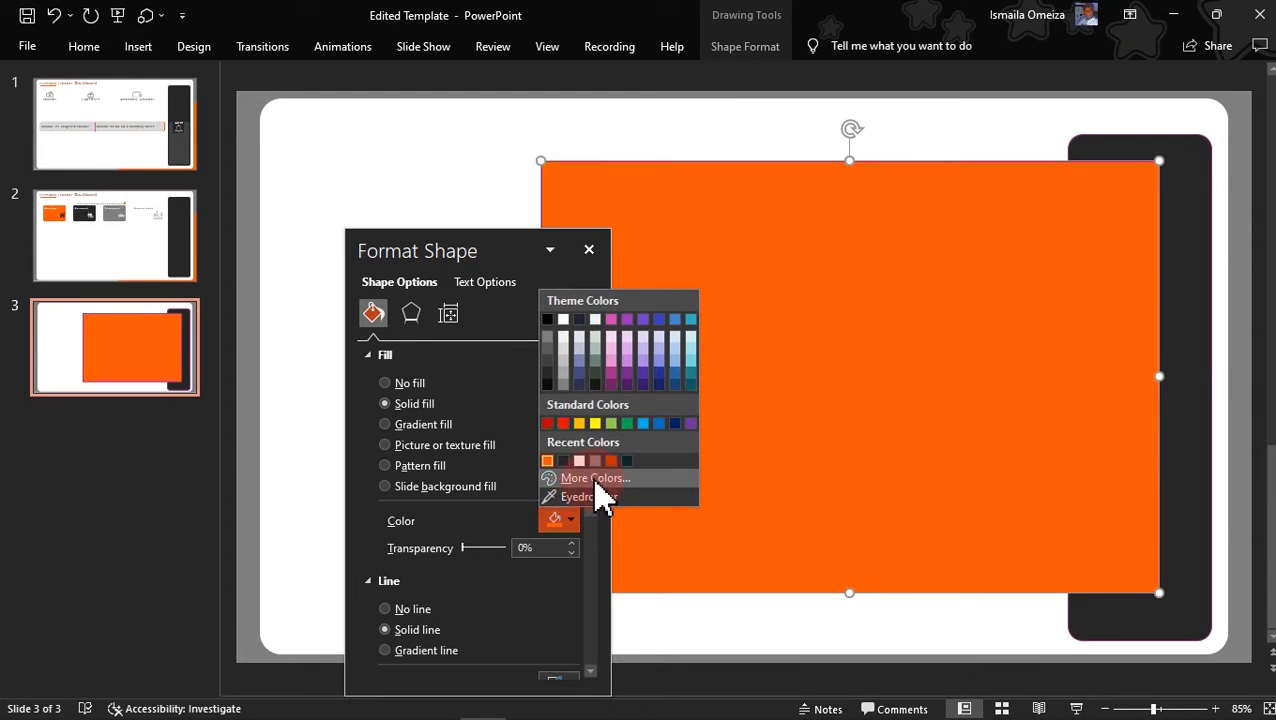
{"action": "left_click", "coordinate": [596, 478]}
{"action": "left_click", "coordinate": [590, 404]}
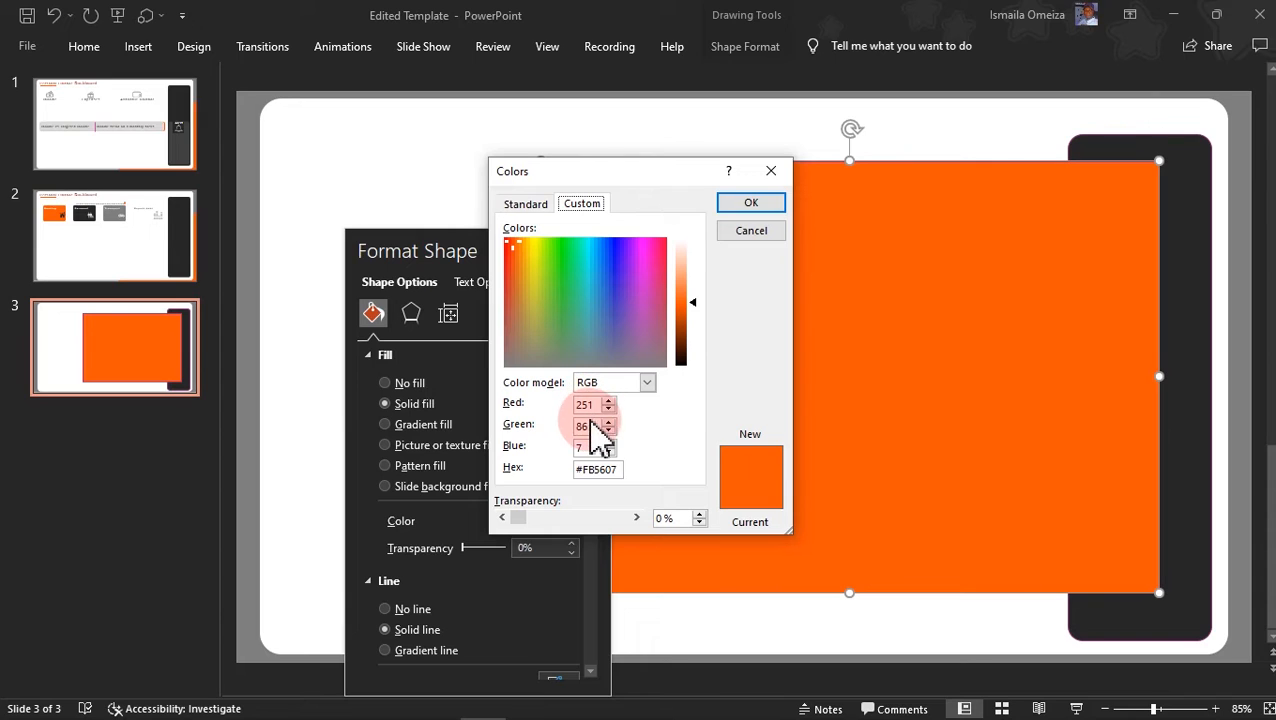
{"action": "left_click_drag", "start_coordinate": [620, 470], "coordinate": [578, 472]}
{"action": "left_click", "coordinate": [764, 203]}
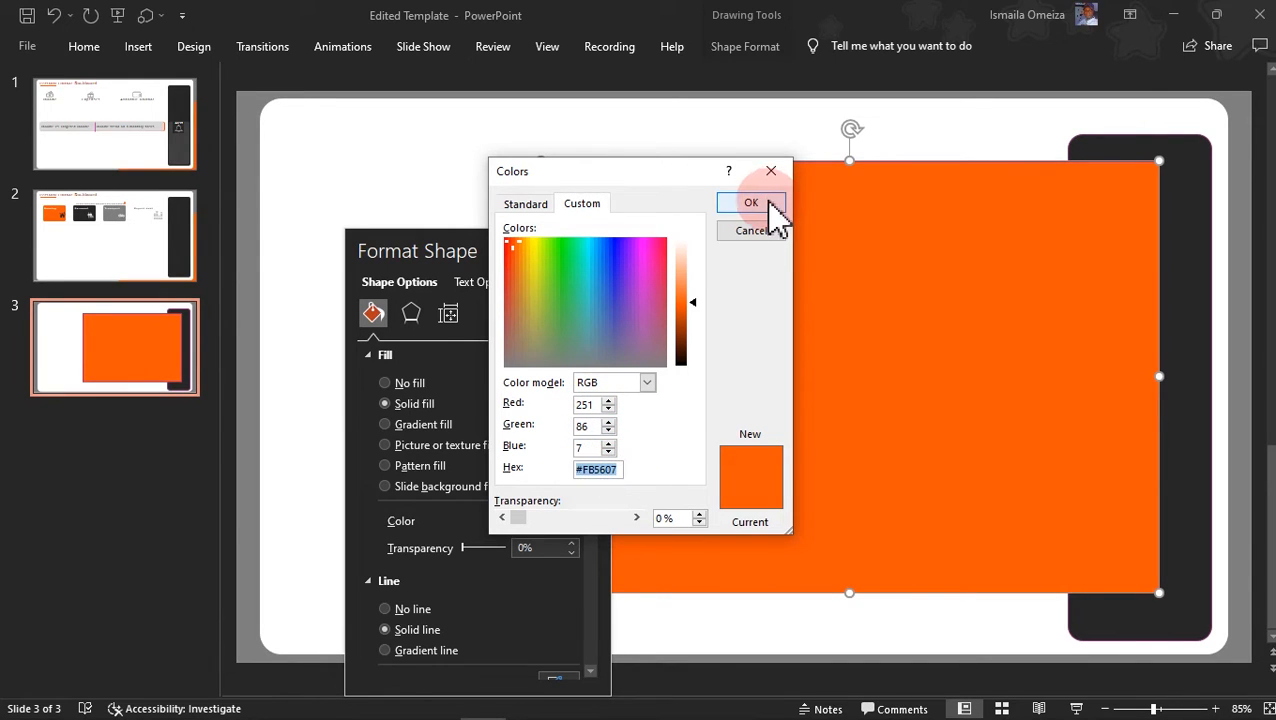
{"action": "left_click", "coordinate": [768, 203]}
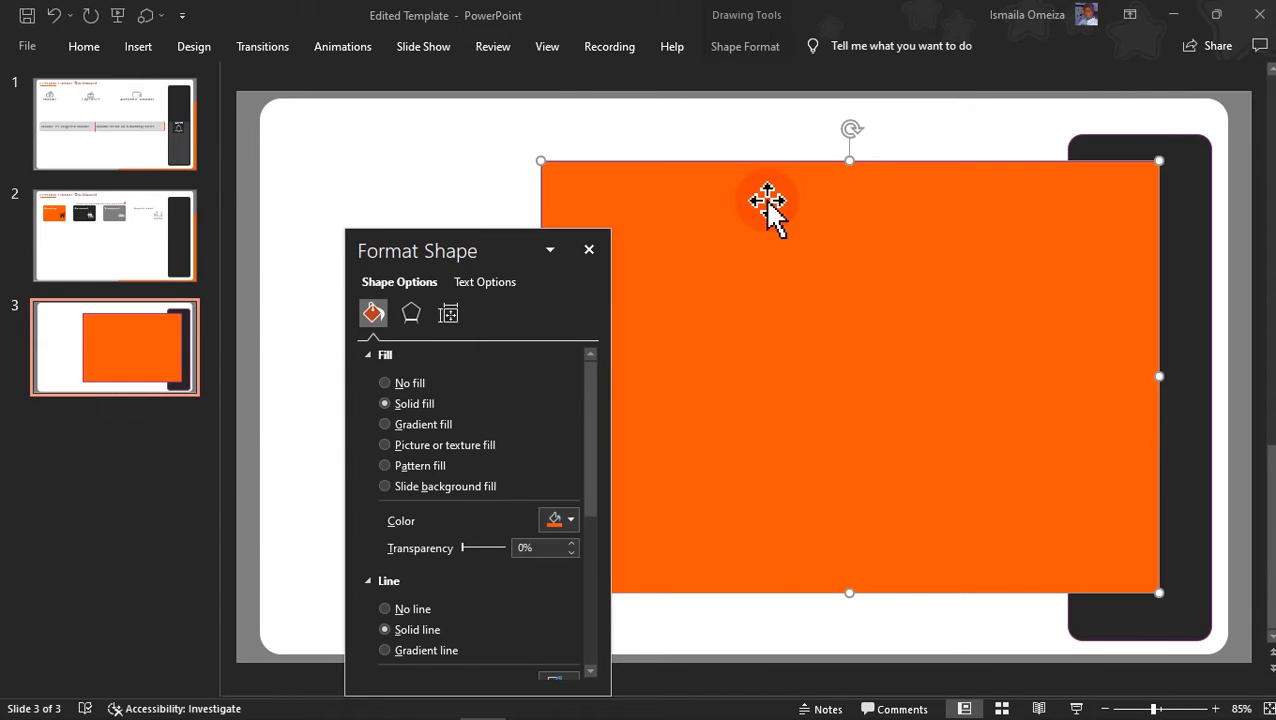
- Rotate the orange rectangle counterclockwise to a diagonal, move it towards the slide's lower-right corner and stretch its upper edge outward
{"action": "left_click_drag", "start_coordinate": [486, 239], "coordinate": [206, 301]}
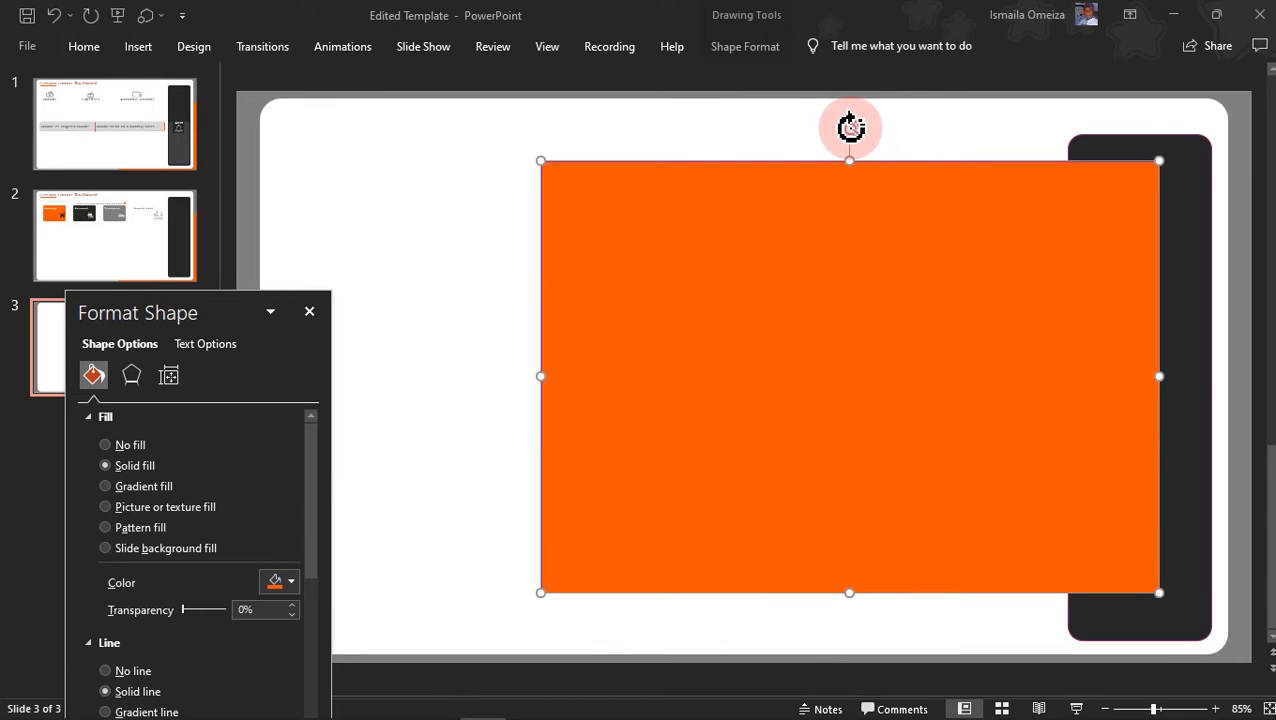
{"action": "left_click_drag", "start_coordinate": [850, 127], "coordinate": [757, 241]}
{"action": "left_click_drag", "start_coordinate": [840, 265], "coordinate": [1093, 262]}
{"action": "left_click_drag", "start_coordinate": [840, 557], "coordinate": [595, 675]}
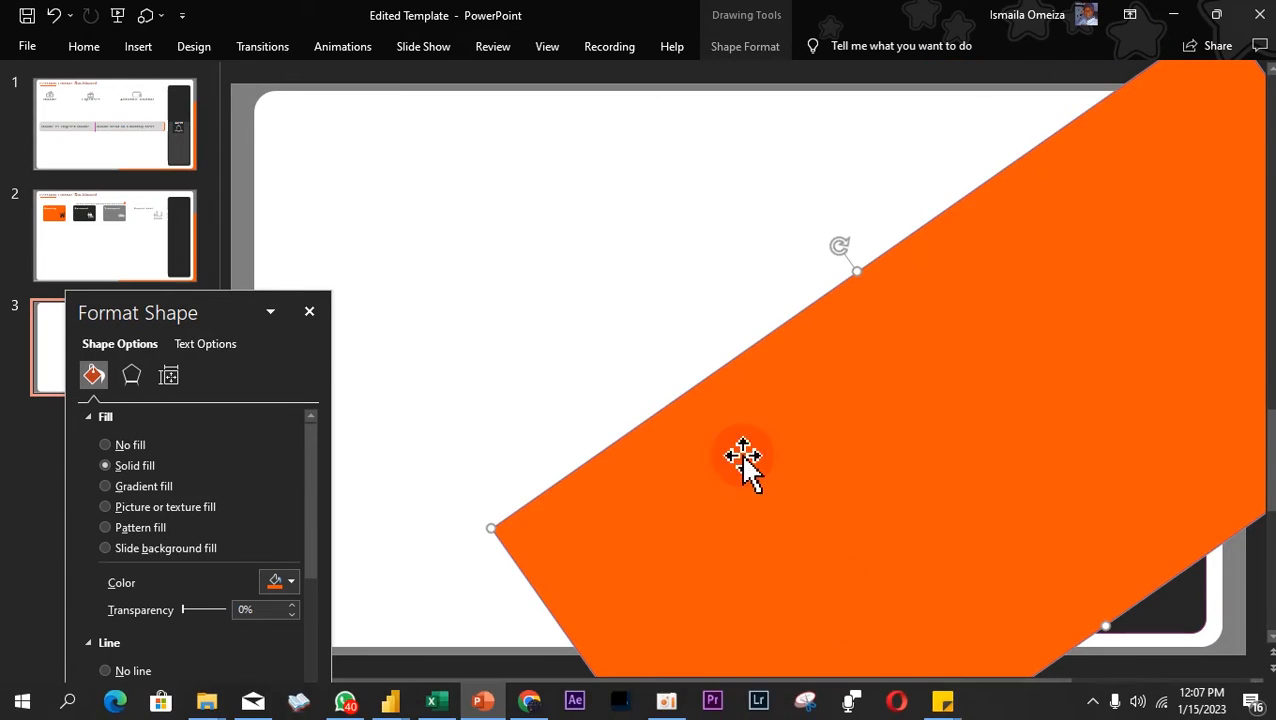
{"action": "left_click_drag", "start_coordinate": [857, 270], "coordinate": [805, 237]}
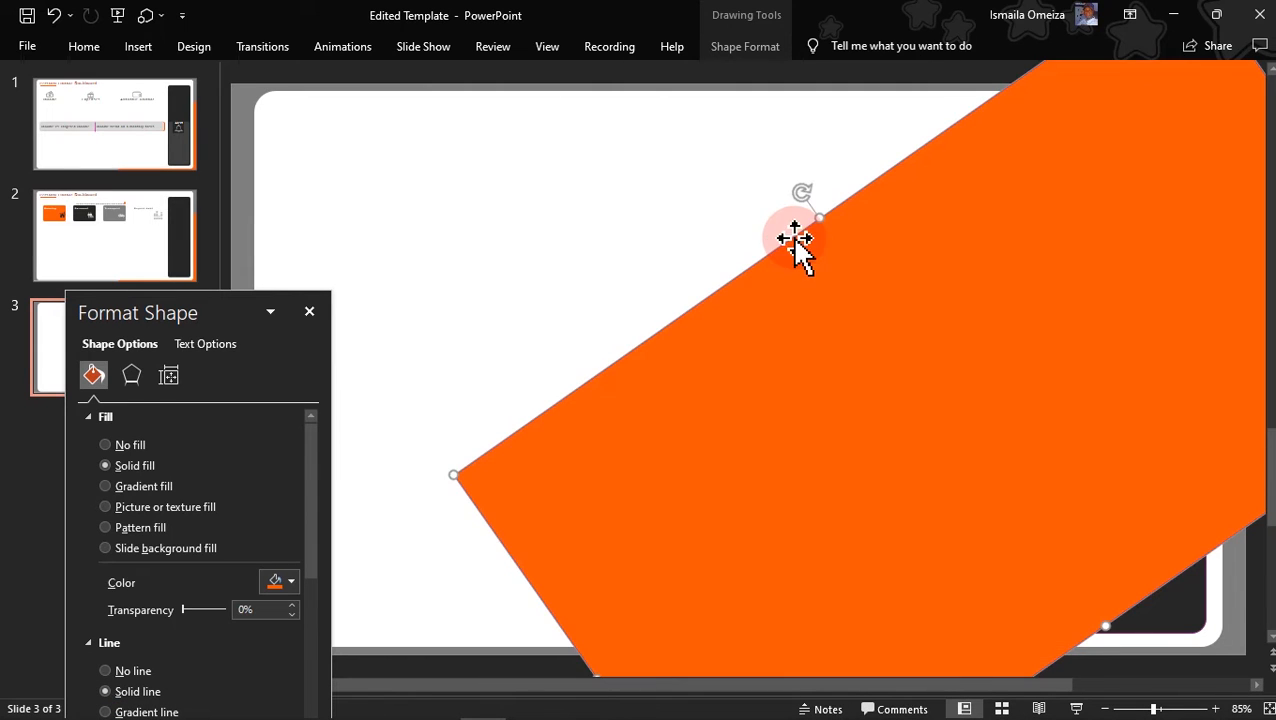
- Send the orange rectangle behind the white panel and the dark bar, and move it lower on the slide
{"action": "right_click", "coordinate": [877, 302]}
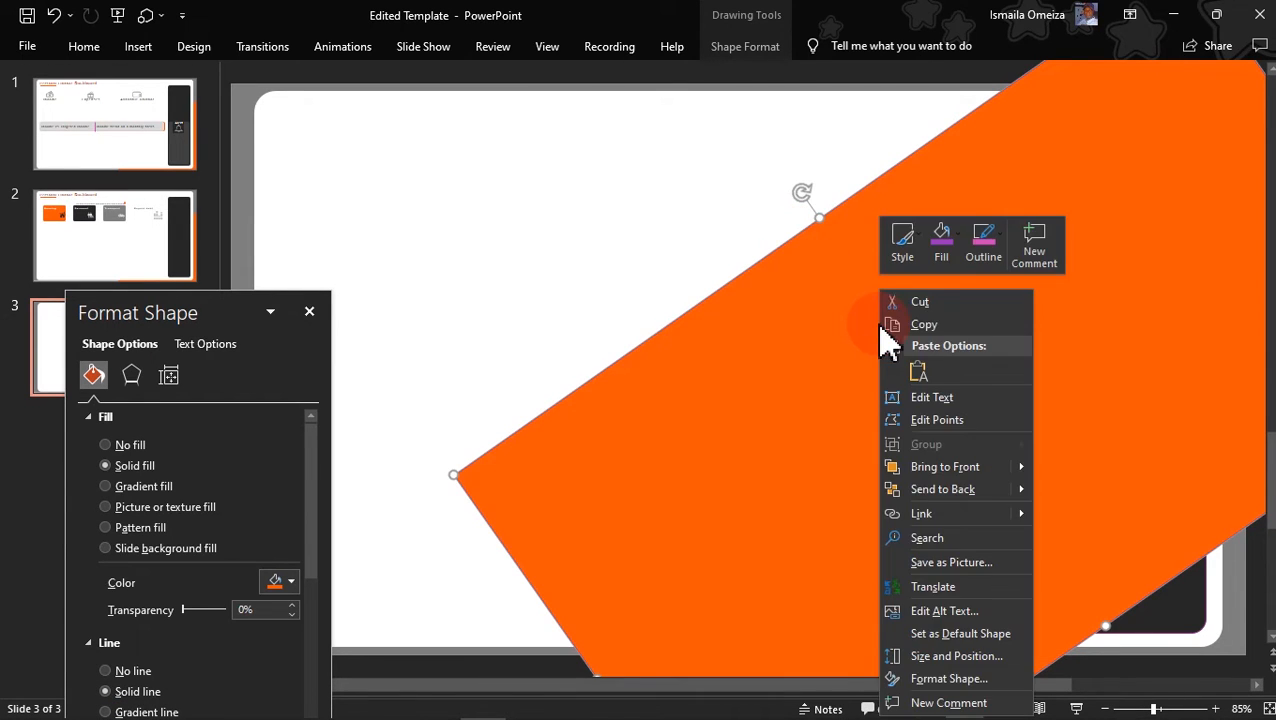
{"action": "left_click", "coordinate": [960, 490]}
{"action": "left_click_drag", "start_coordinate": [1244, 331], "coordinate": [1254, 440]}
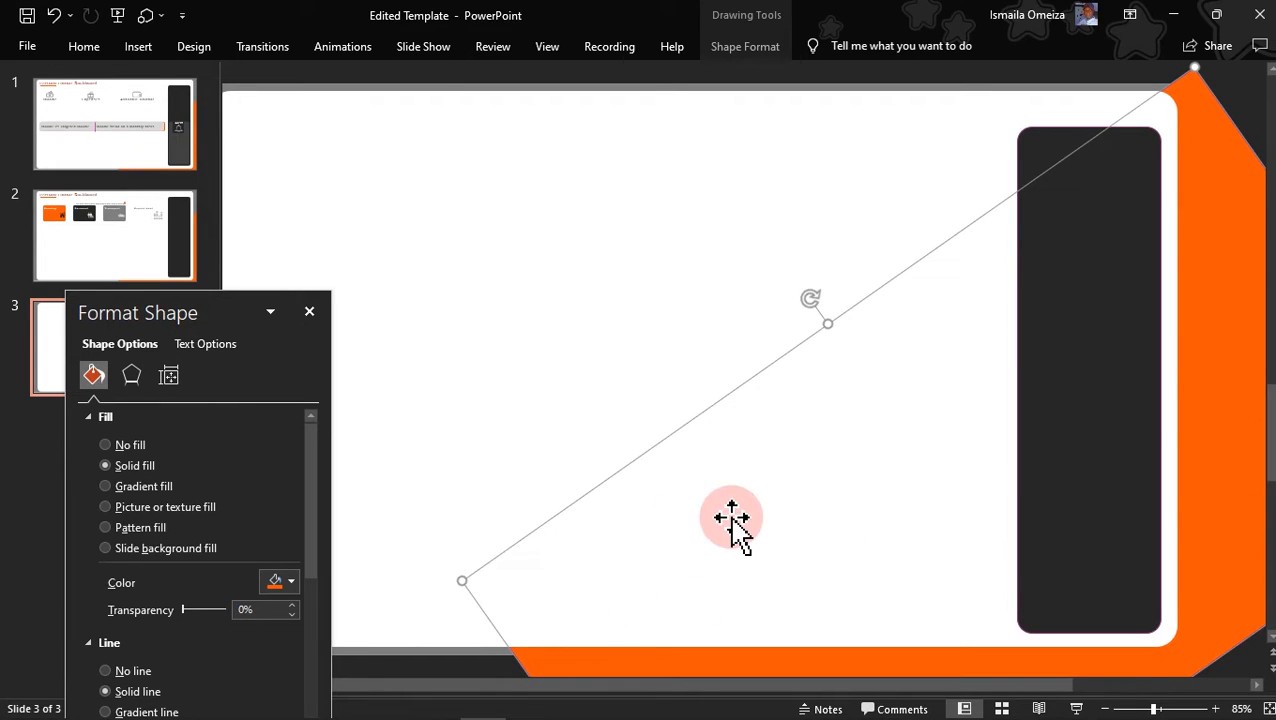
- Compare with slide 2's orange corner accent and move slide 3's orange rectangle further down to match it
{"action": "left_click", "coordinate": [143, 256]}
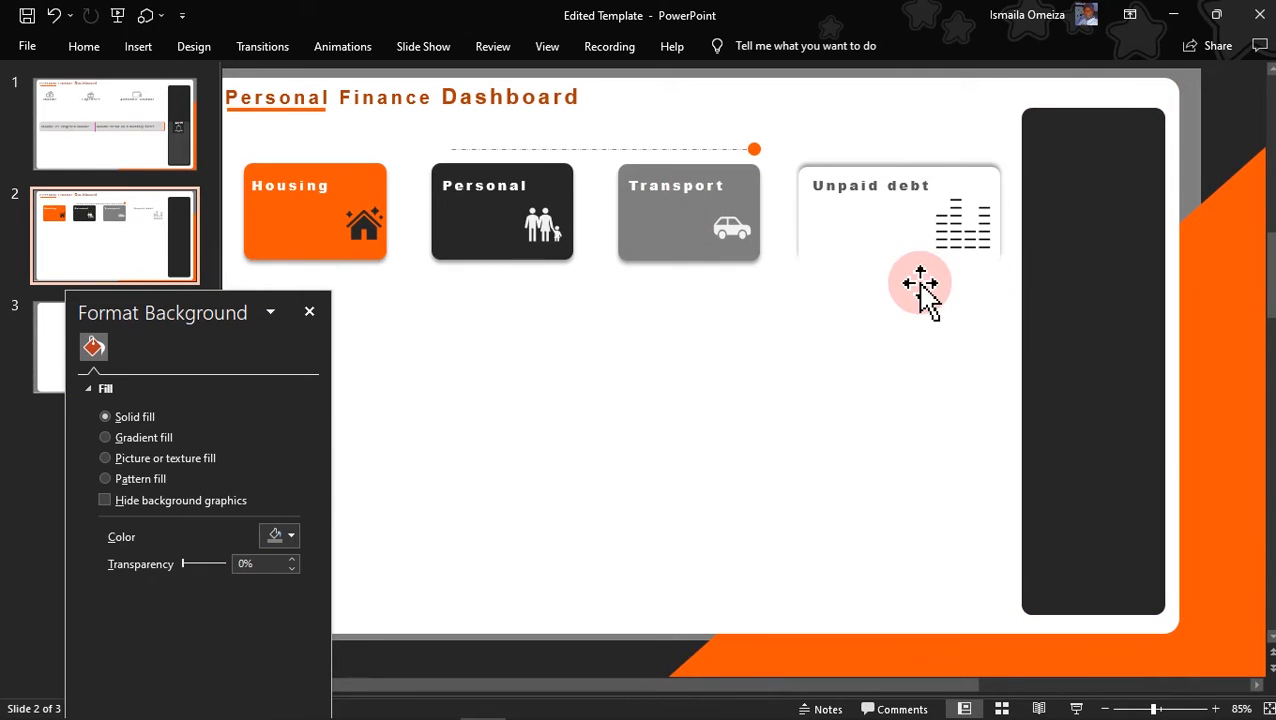
{"action": "left_click", "coordinate": [50, 345]}
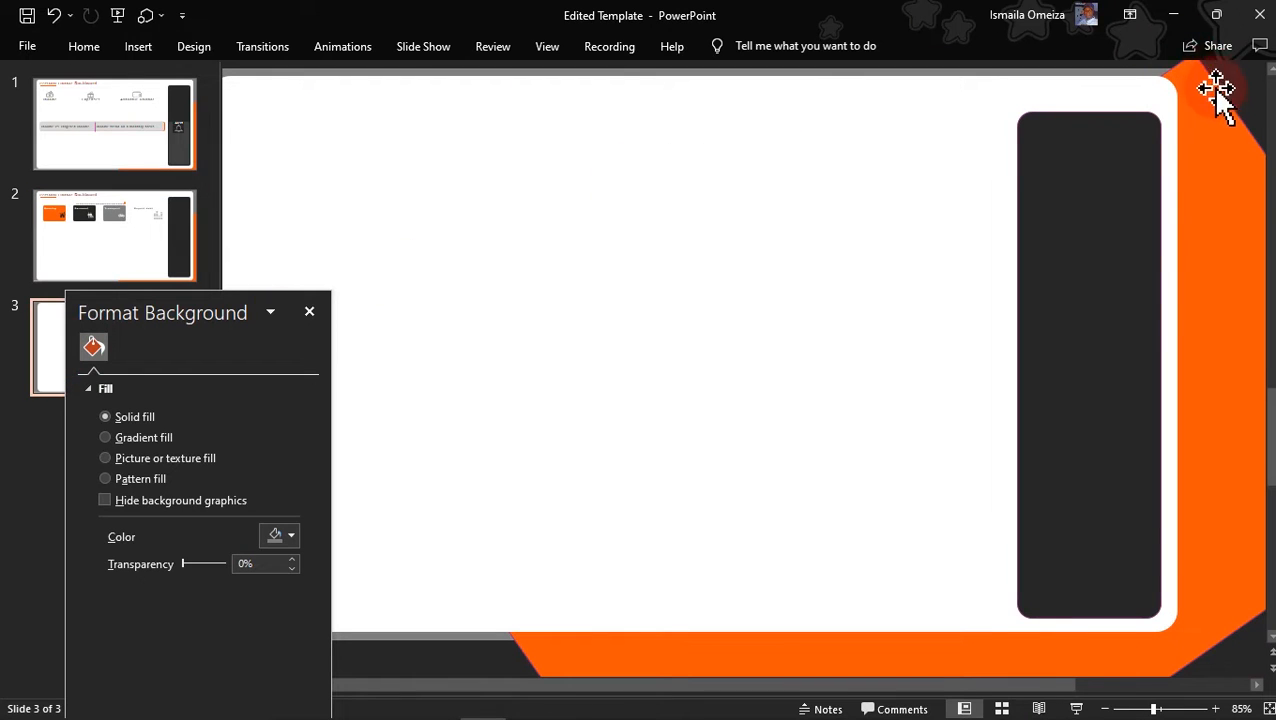
{"action": "left_click_drag", "start_coordinate": [1225, 142], "coordinate": [1246, 276]}
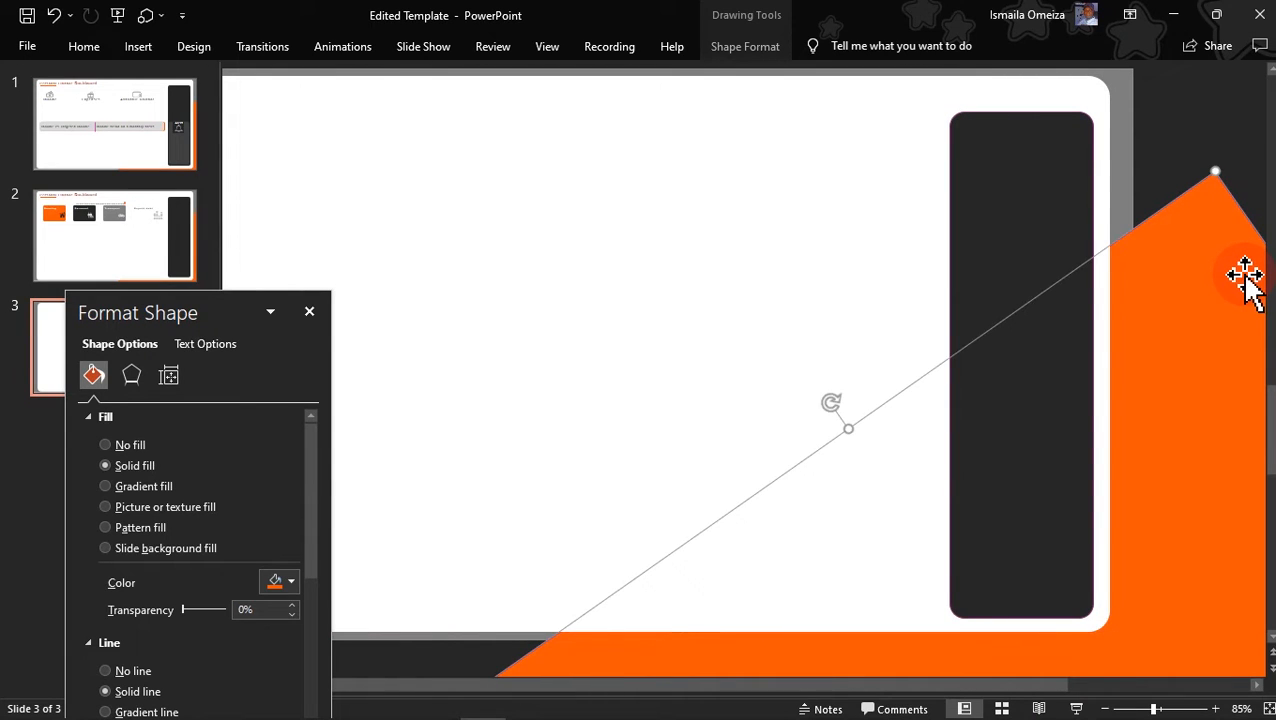
- Close the shape formatting pane and save the presentation
{"action": "left_click", "coordinate": [309, 313]}
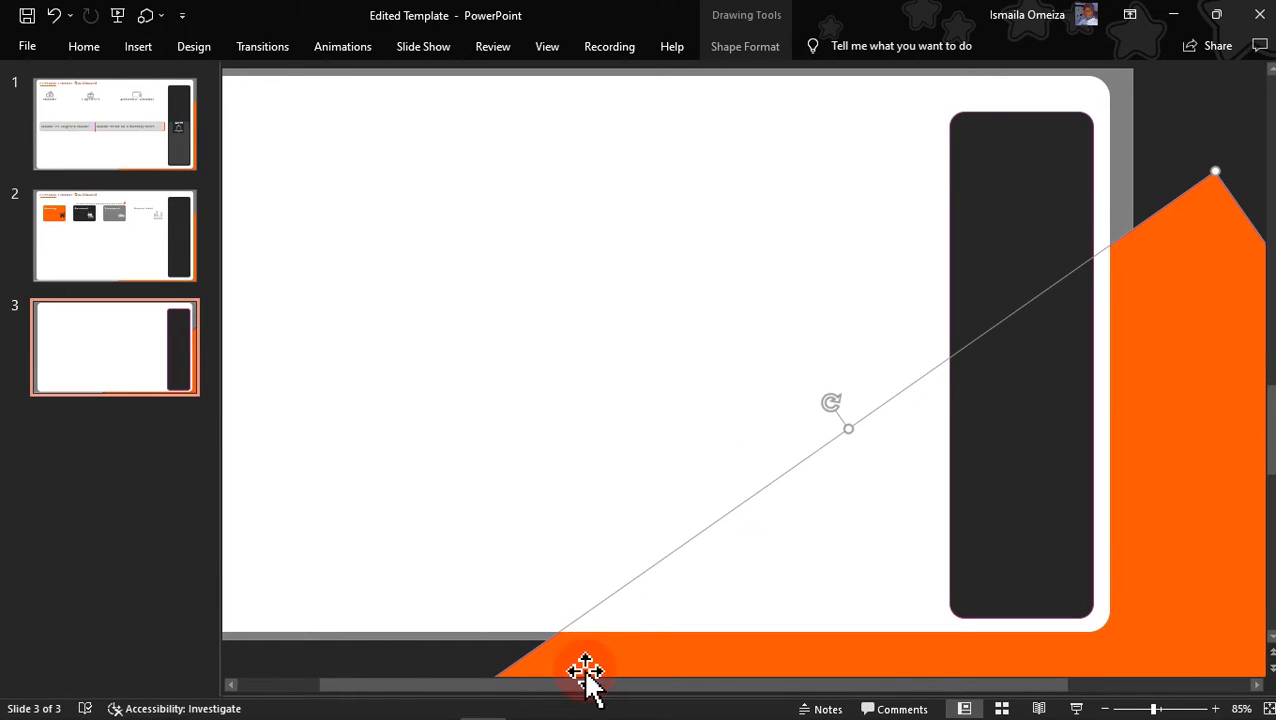
{"action": "left_click_drag", "start_coordinate": [586, 690], "coordinate": [485, 692]}
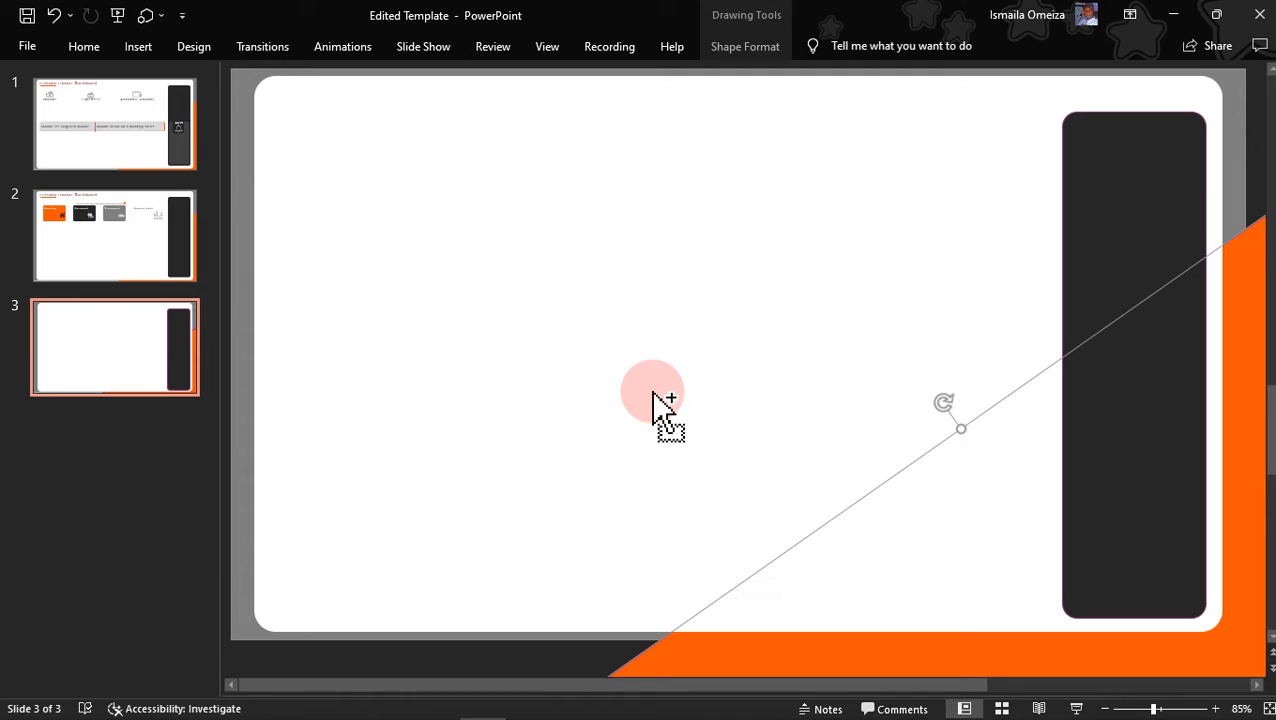
{"action": "key", "text": "ctrl+s"}
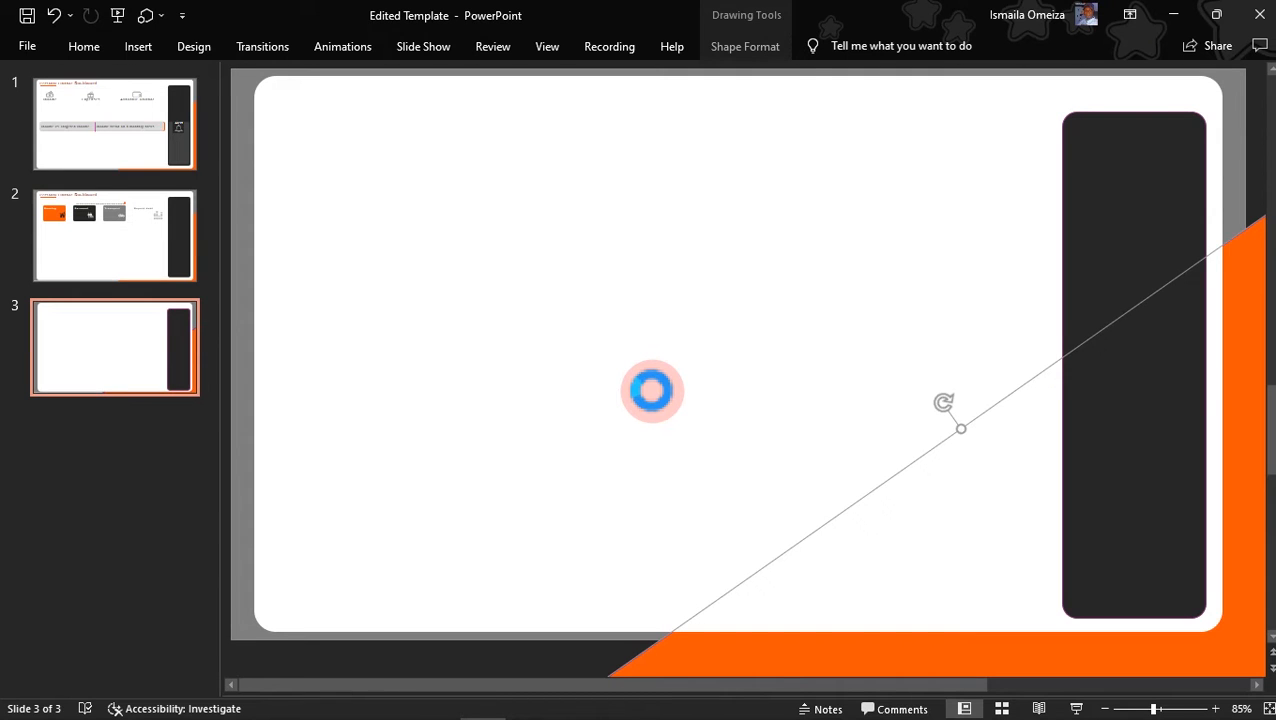
{"action": "key", "text": "ctrl+p"}
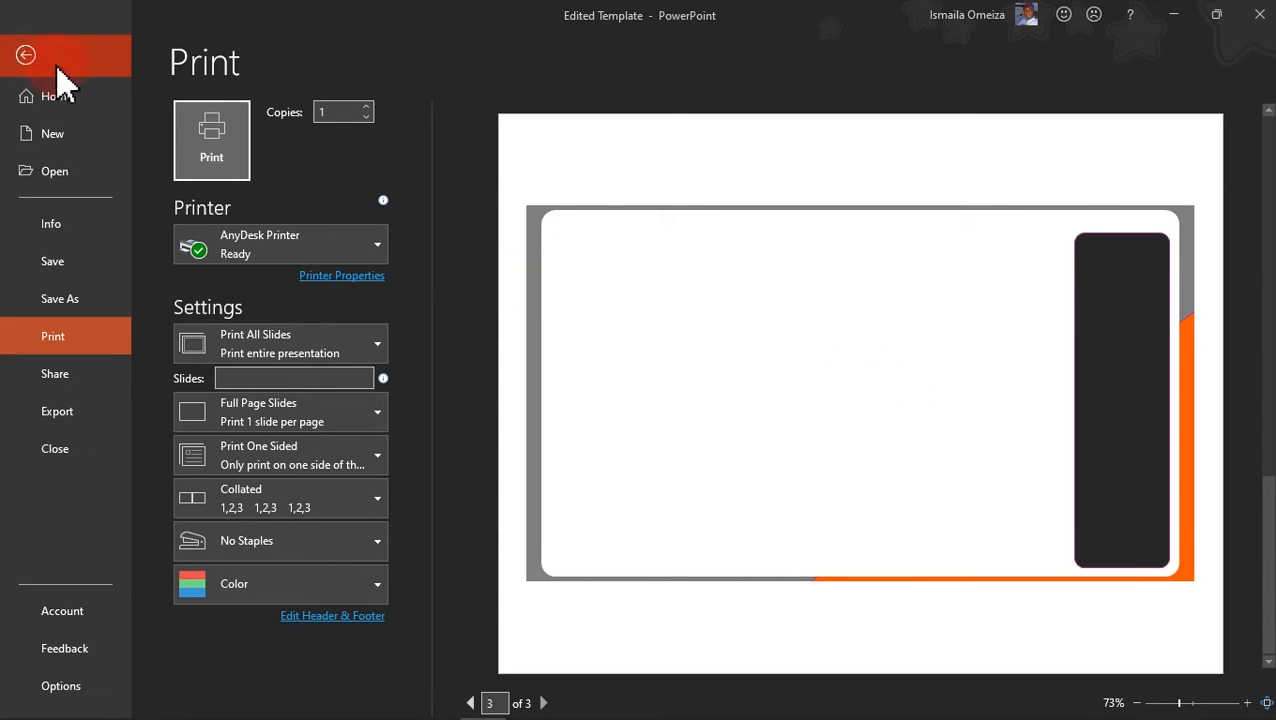
{"action": "left_click", "coordinate": [24, 60]}
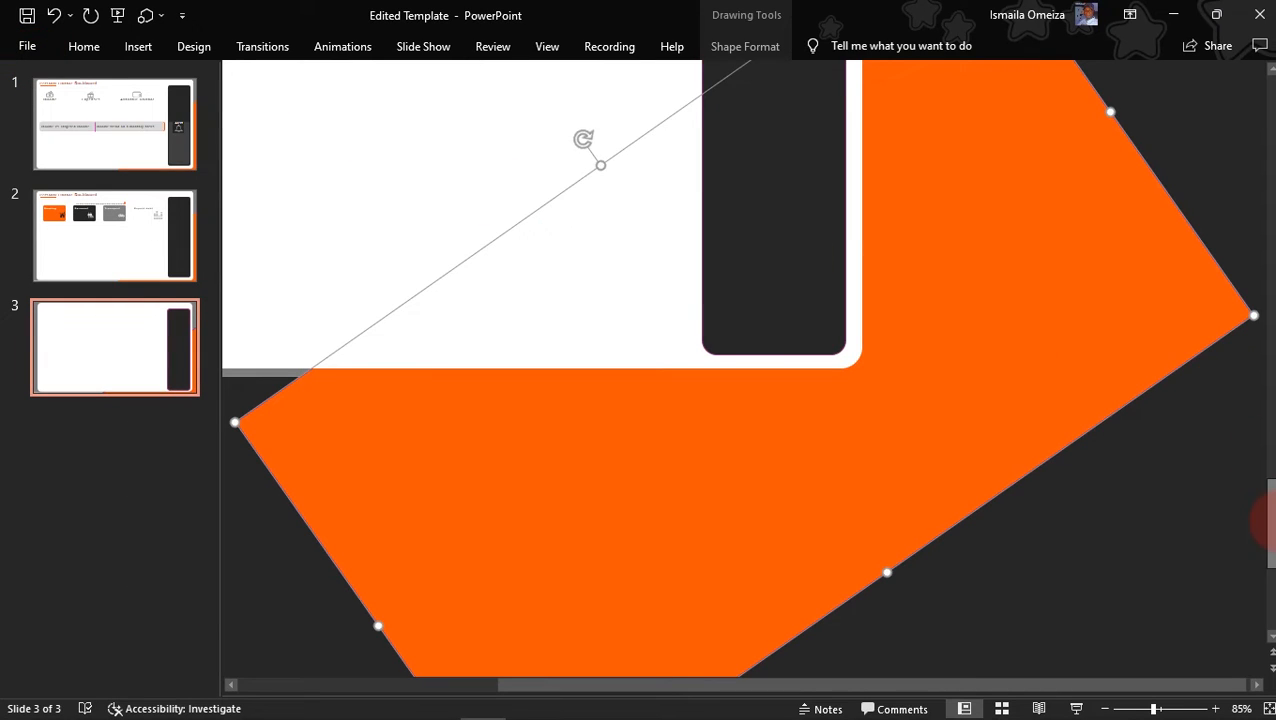
- Go back to slide 1 to view its finished template layout
{"action": "left_click_drag", "start_coordinate": [1270, 530], "coordinate": [1267, 240]}
{"action": "left_click_drag", "start_coordinate": [1266, 110], "coordinate": [1266, 100]}
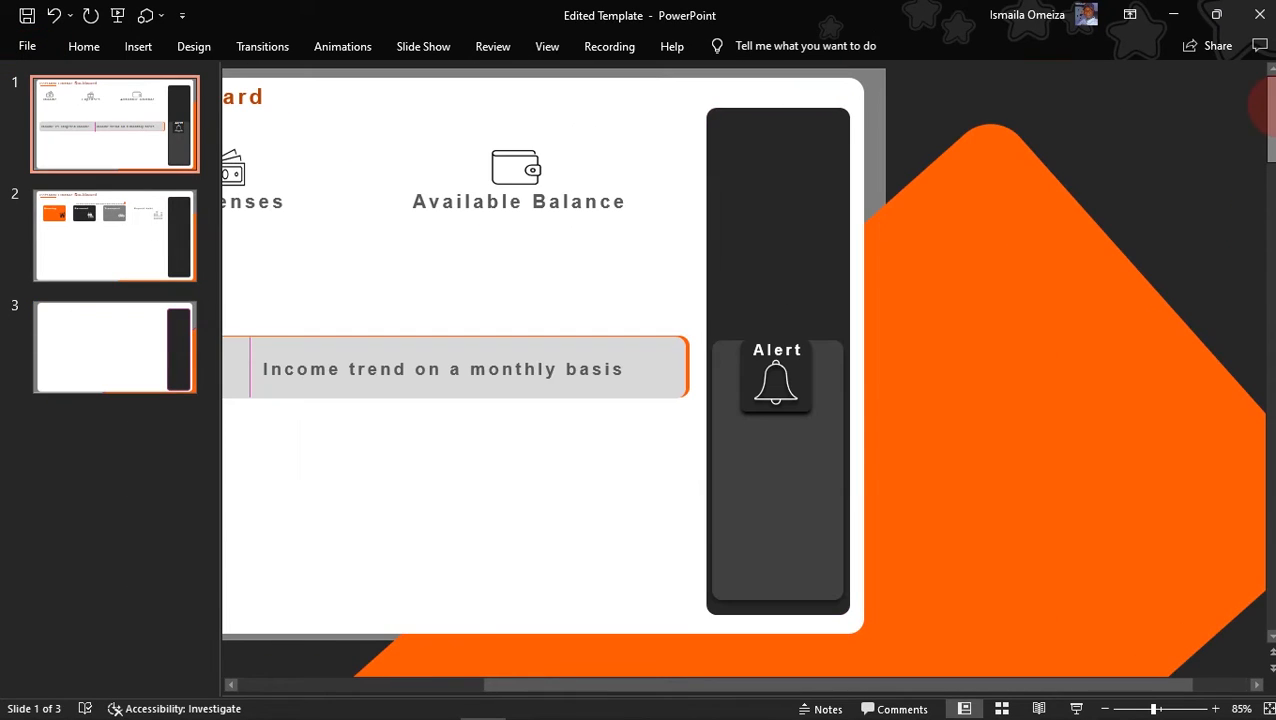
- Open slide 3 to view its empty layout and switch to the Power BI report page
{"action": "left_click", "coordinate": [124, 362]}
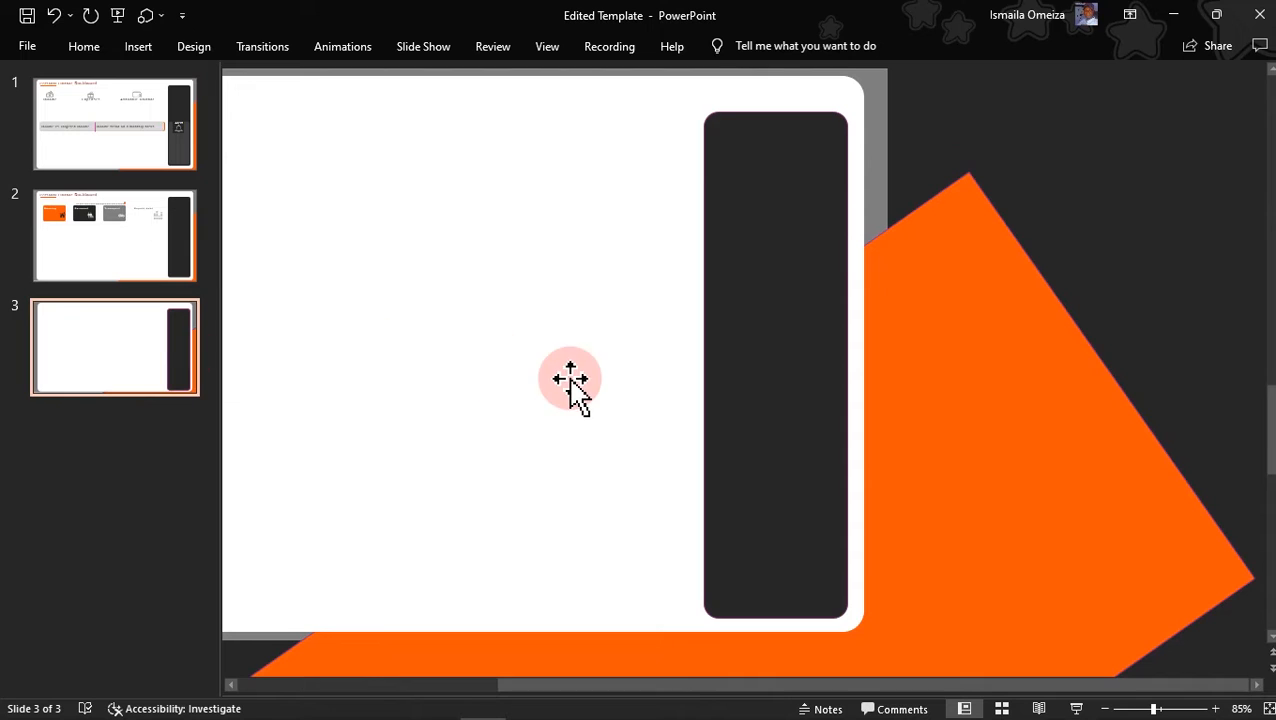
{"action": "left_click_drag", "start_coordinate": [694, 682], "coordinate": [470, 703]}
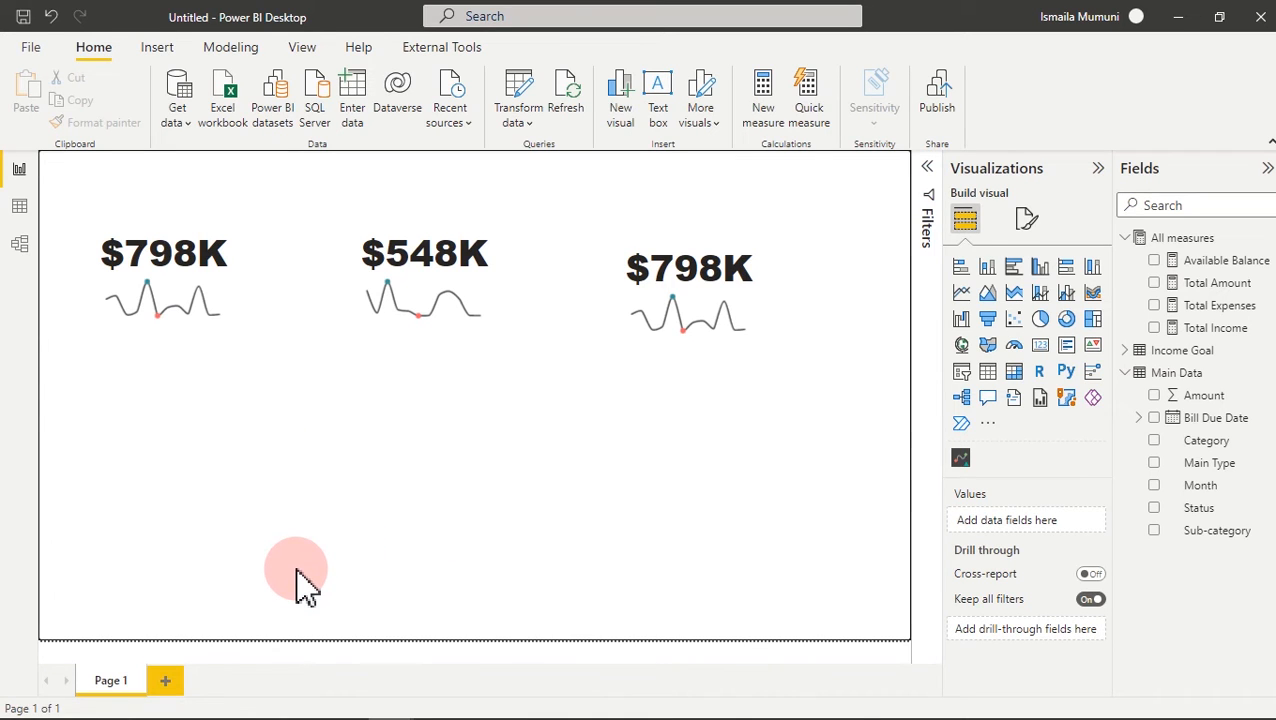
{"action": "key", "text": "super"}
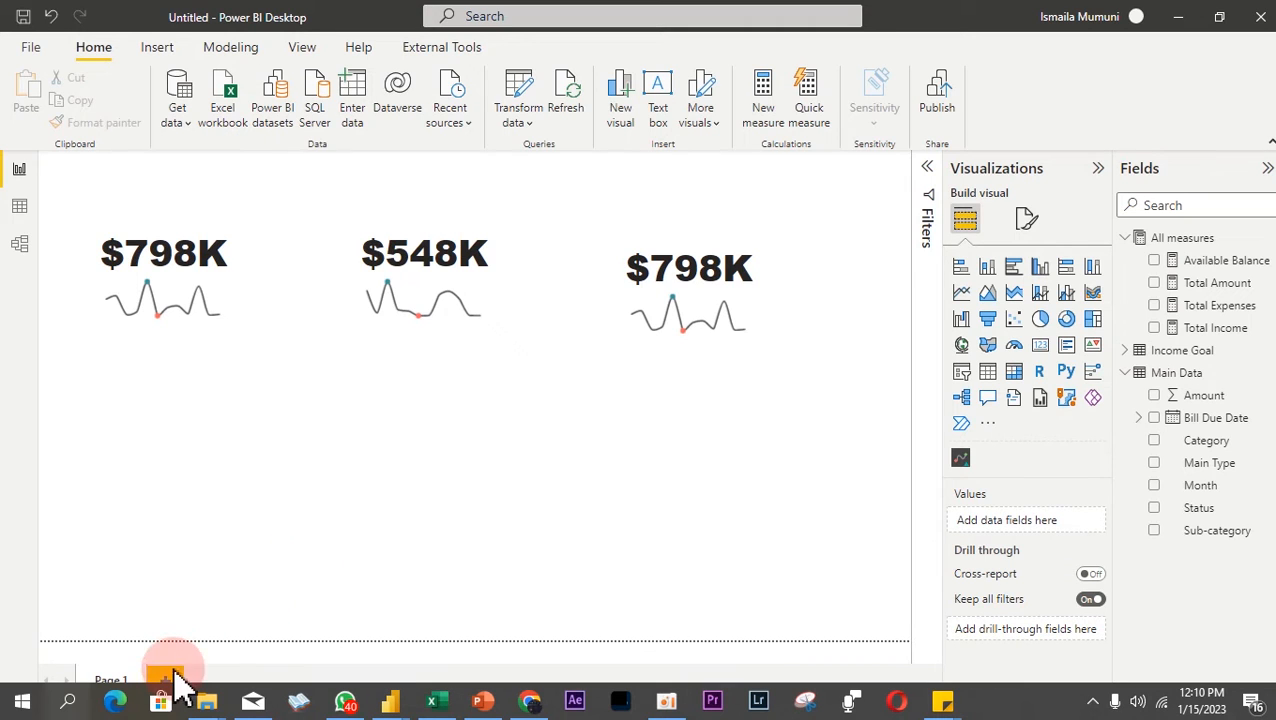
{"action": "left_click", "coordinate": [378, 530]}
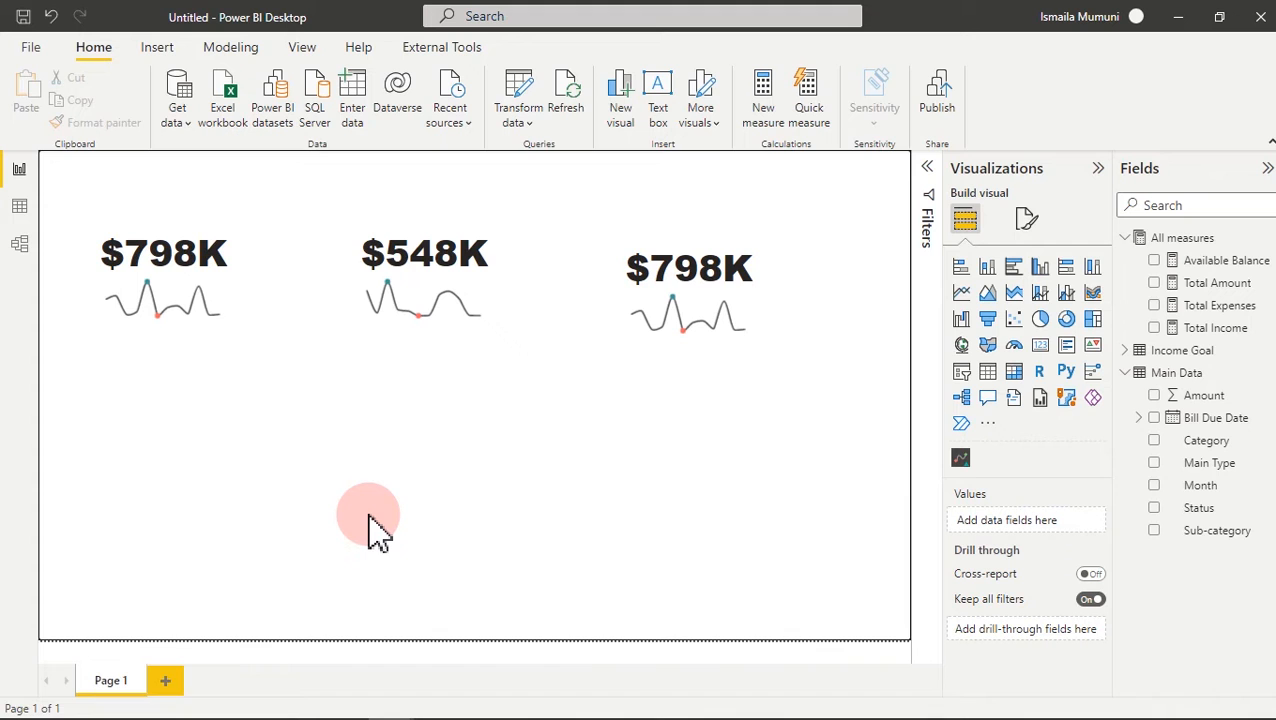
- Find and open the Snipping Tool and capture the whole report canvas with the three cards and sparklines
{"action": "key", "text": "super"}
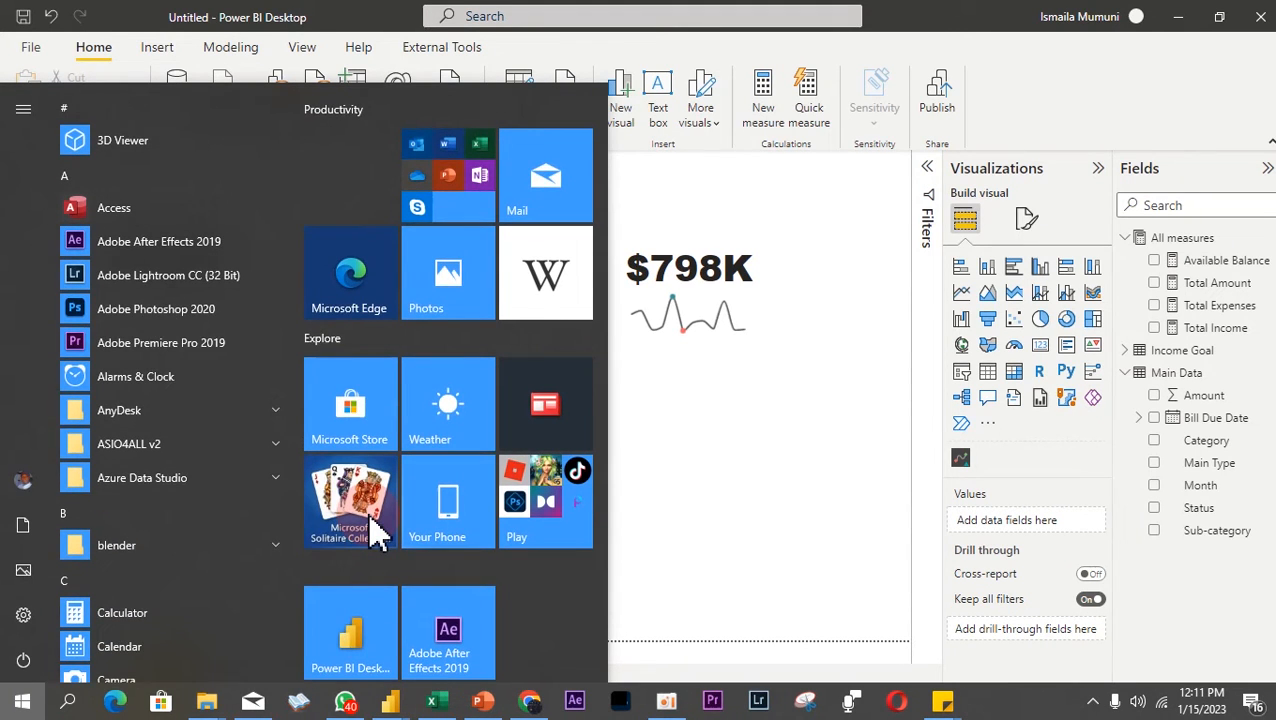
{"action": "type", "text": "snip"}
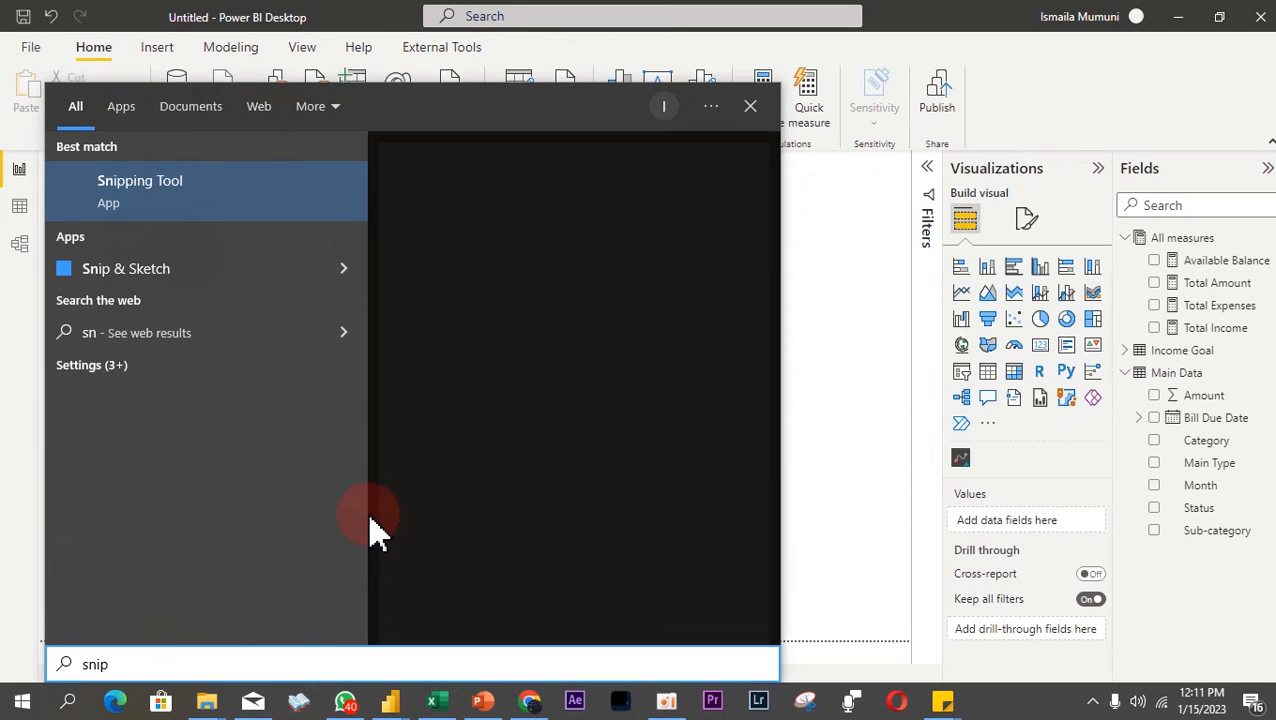
{"action": "left_click", "coordinate": [175, 198]}
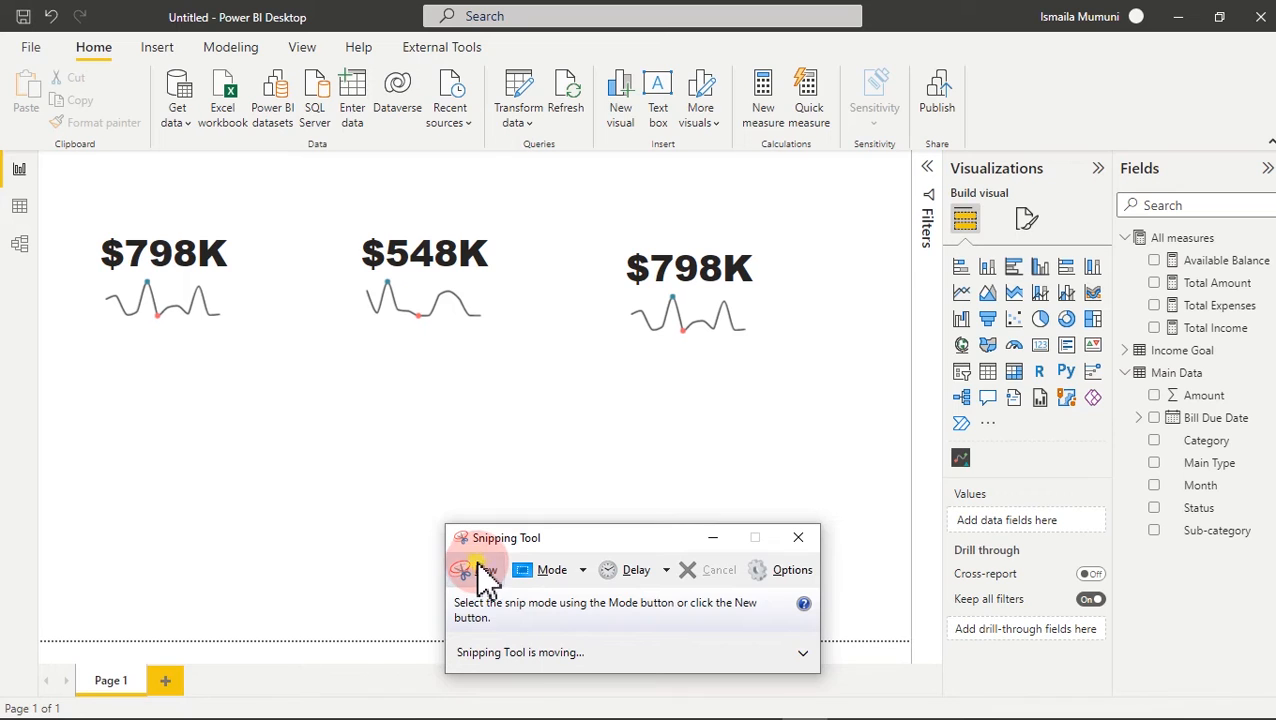
{"action": "left_click", "coordinate": [479, 566]}
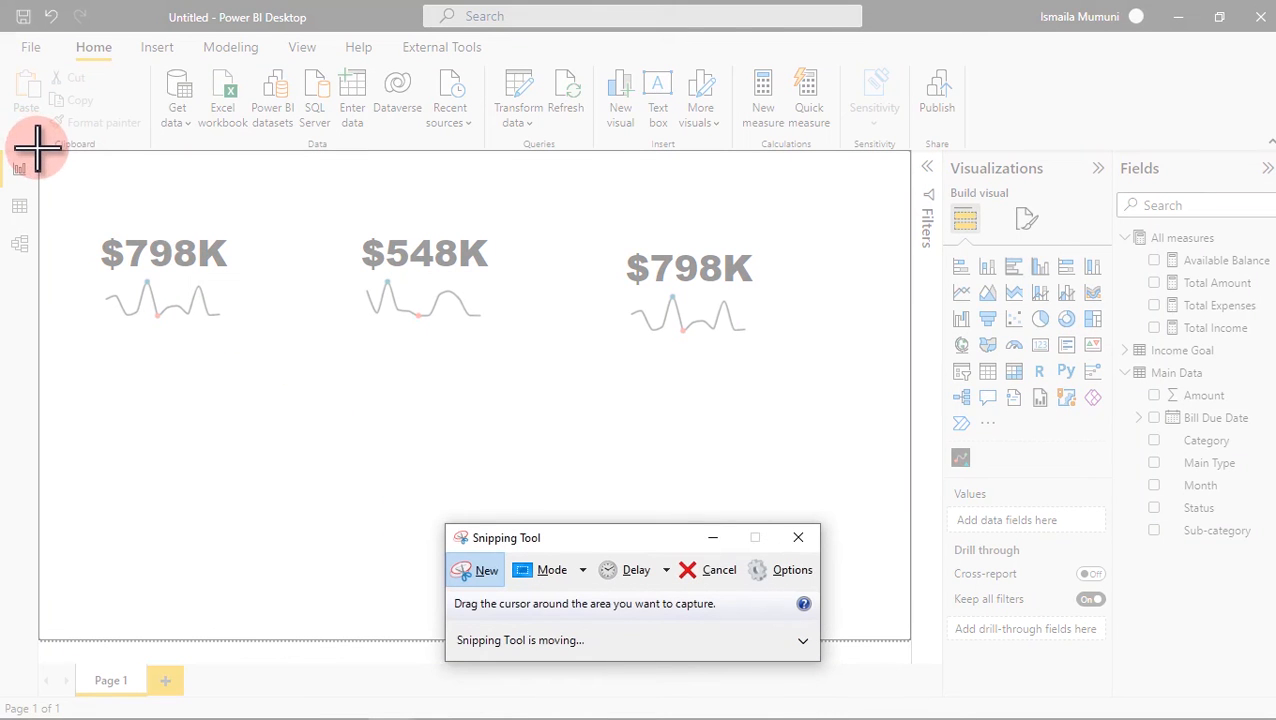
{"action": "left_click_drag", "start_coordinate": [38, 148], "coordinate": [912, 640]}
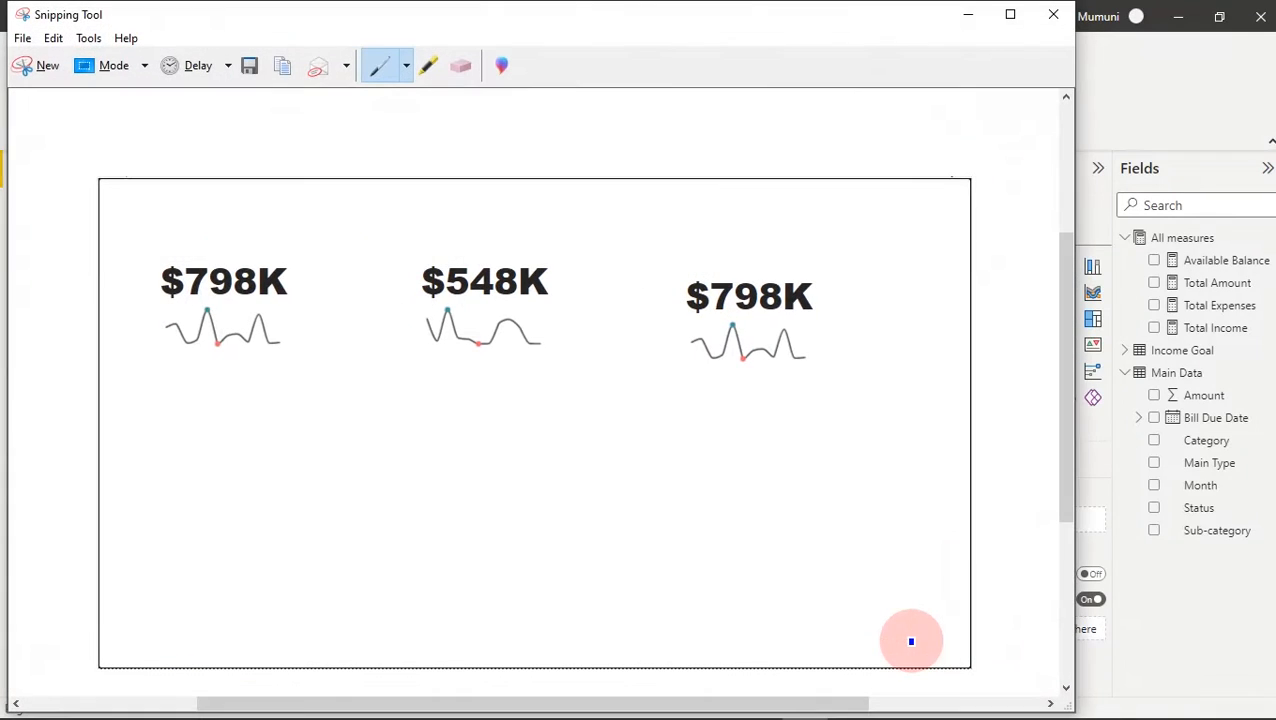
- Save the snip as a PNG over the existing "sssssssssssssss - Copy.PNG" on the Desktop and close the Snipping Tool
{"action": "left_click", "coordinate": [22, 38]}
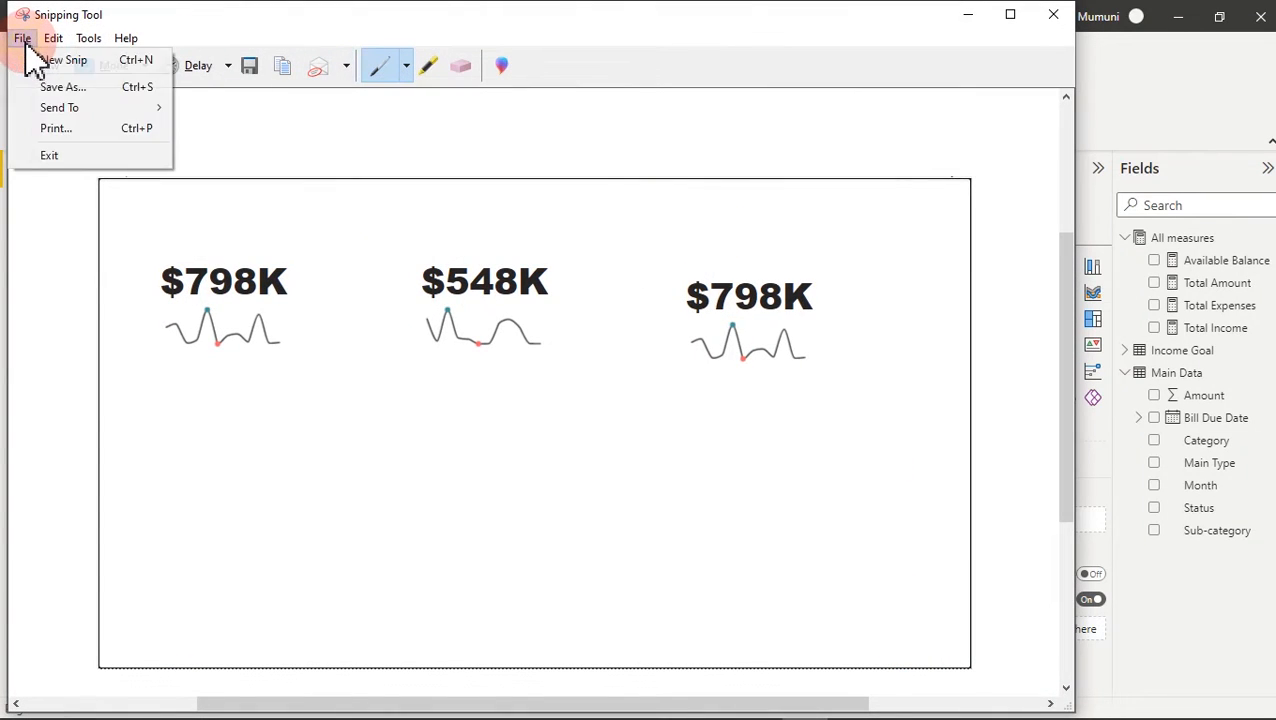
{"action": "left_click", "coordinate": [85, 88]}
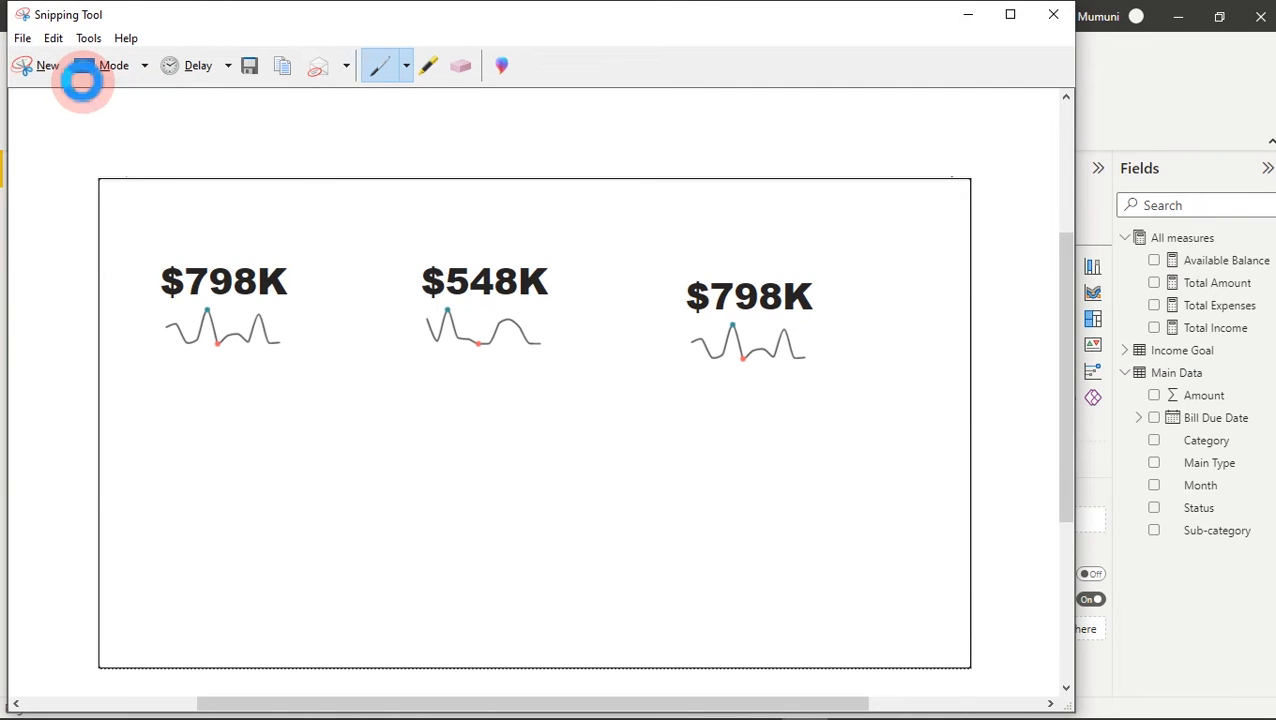
{"action": "left_click", "coordinate": [178, 370]}
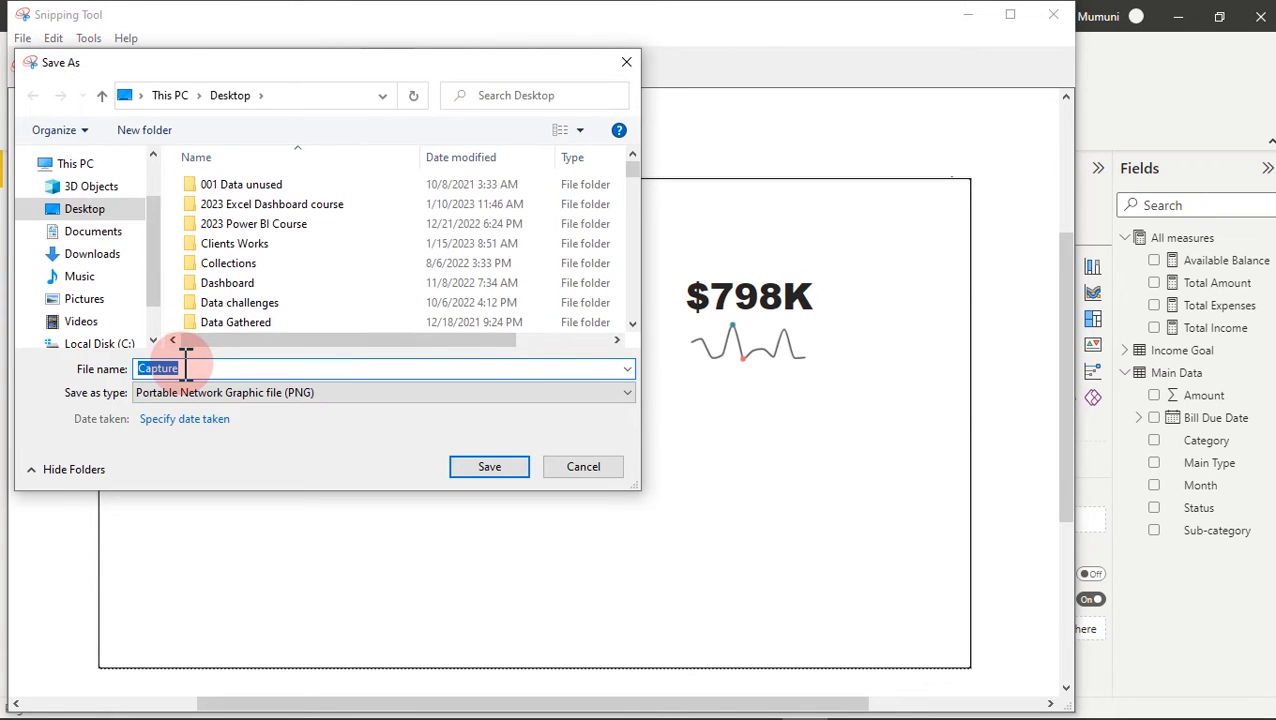
{"action": "type", "text": "s"}
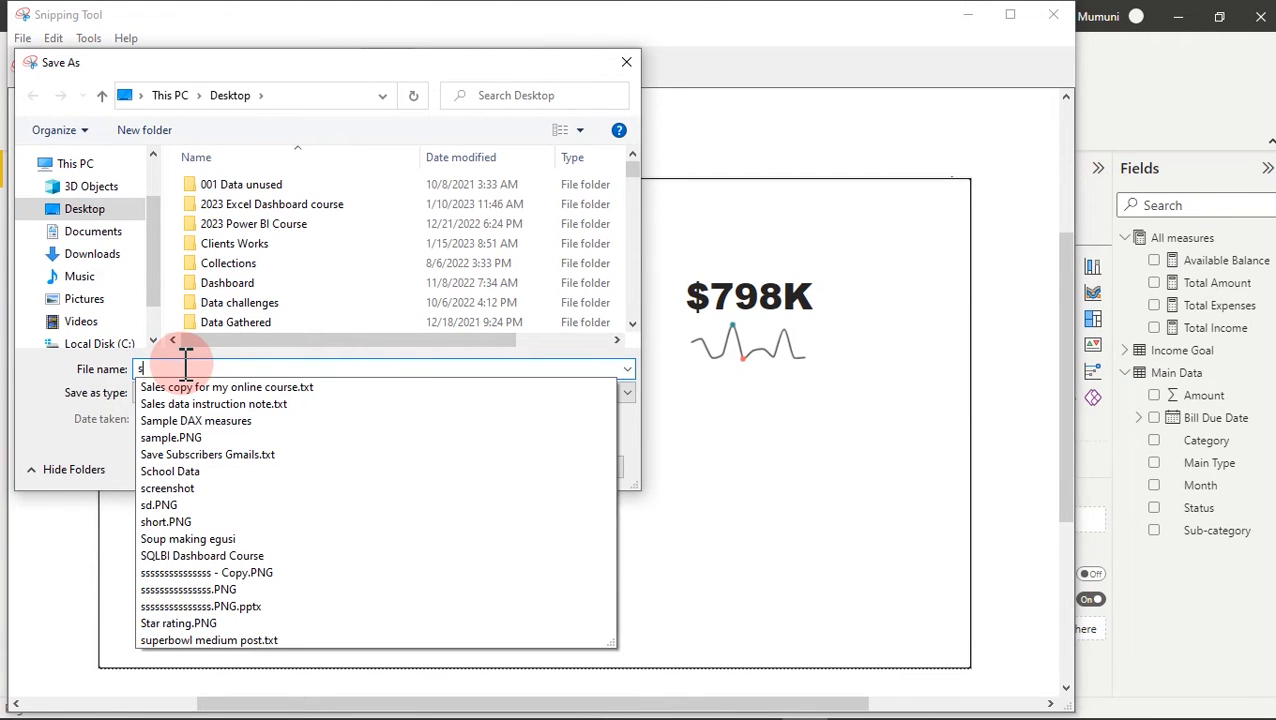
{"action": "left_click", "coordinate": [255, 578]}
{"action": "left_click", "coordinate": [490, 468]}
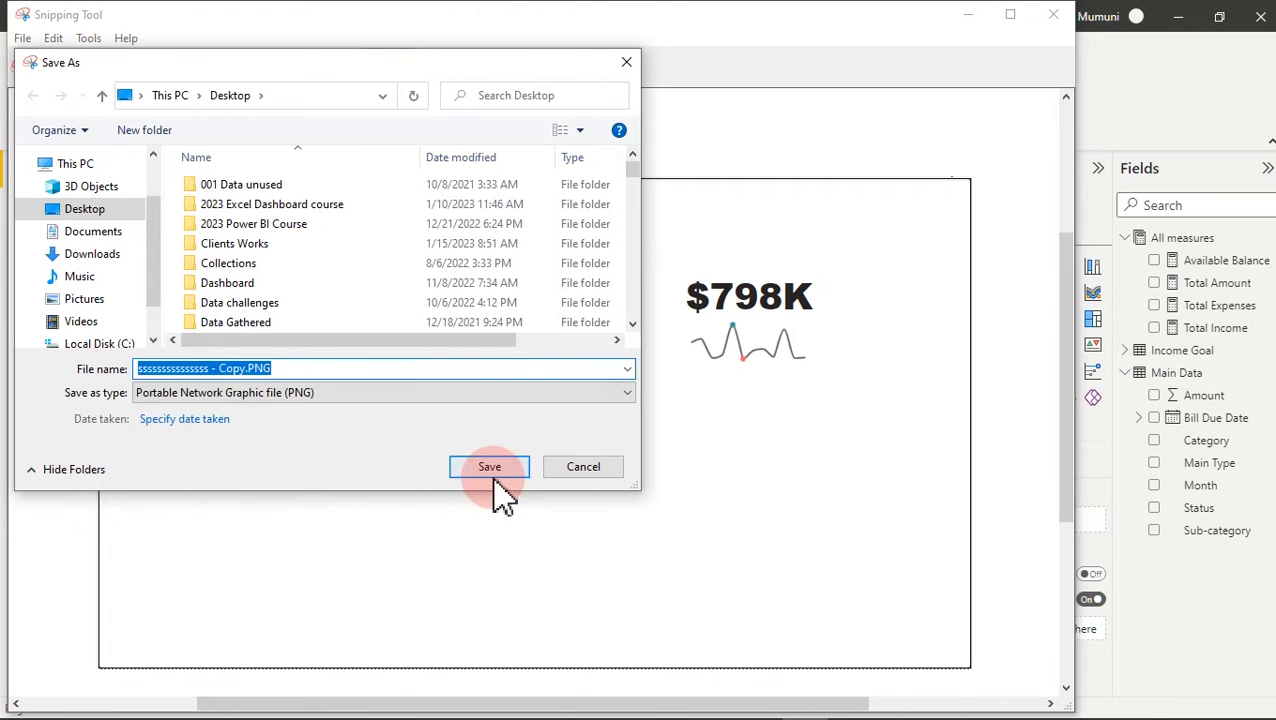
{"action": "left_click", "coordinate": [692, 370]}
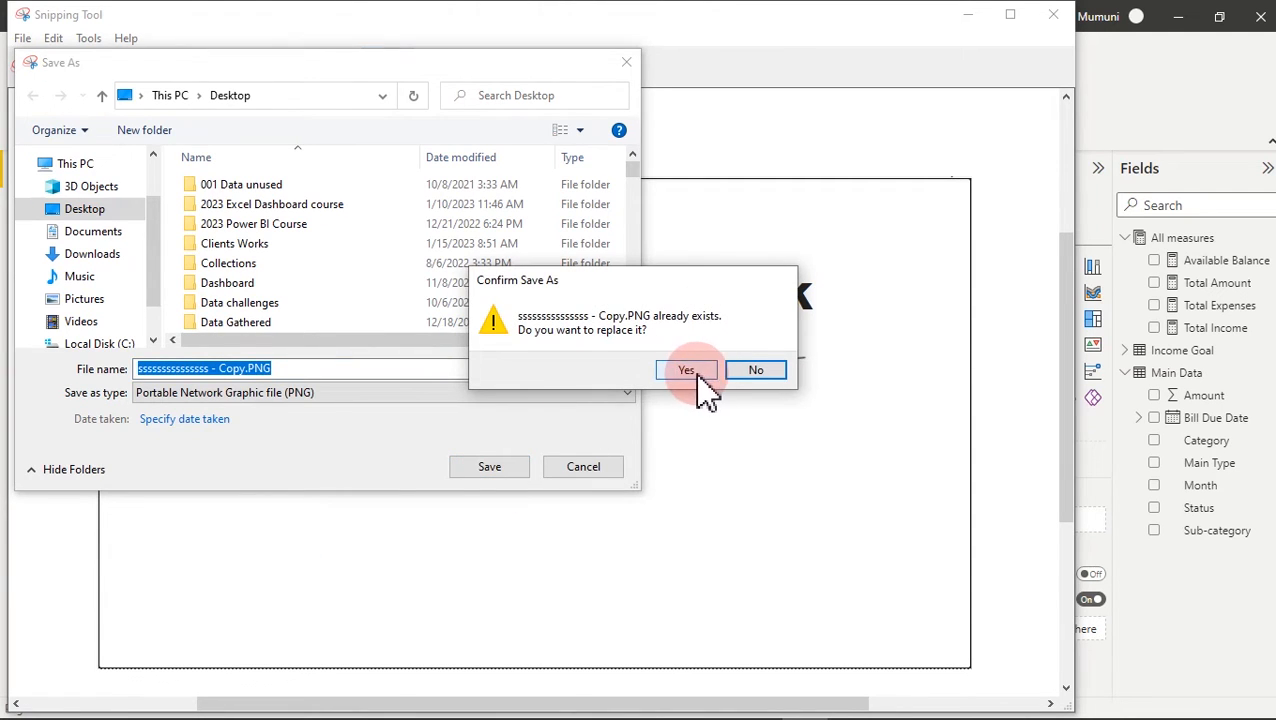
{"action": "left_click", "coordinate": [1054, 16]}
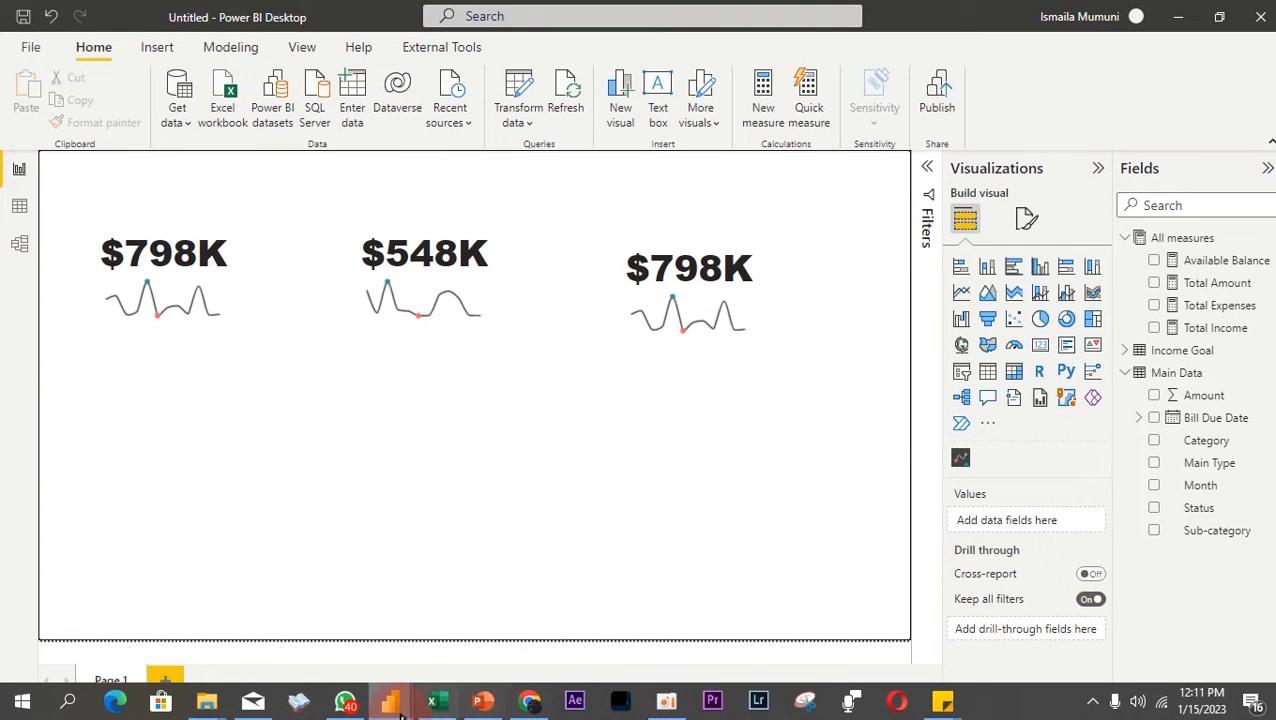
- Switch to the Edited Template presentation in PowerPoint and open slide 3
{"action": "mouse_move", "coordinate": [401, 712]}
{"action": "left_click", "coordinate": [513, 592]}
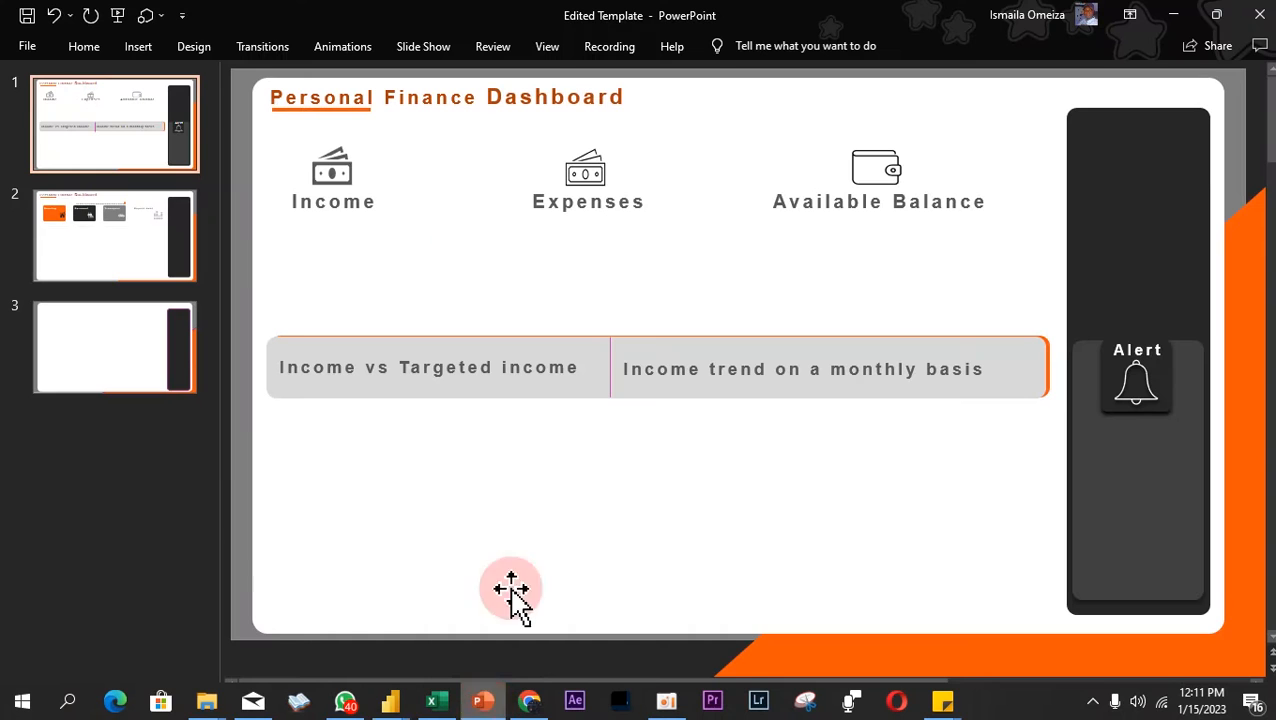
{"action": "left_click", "coordinate": [113, 365]}
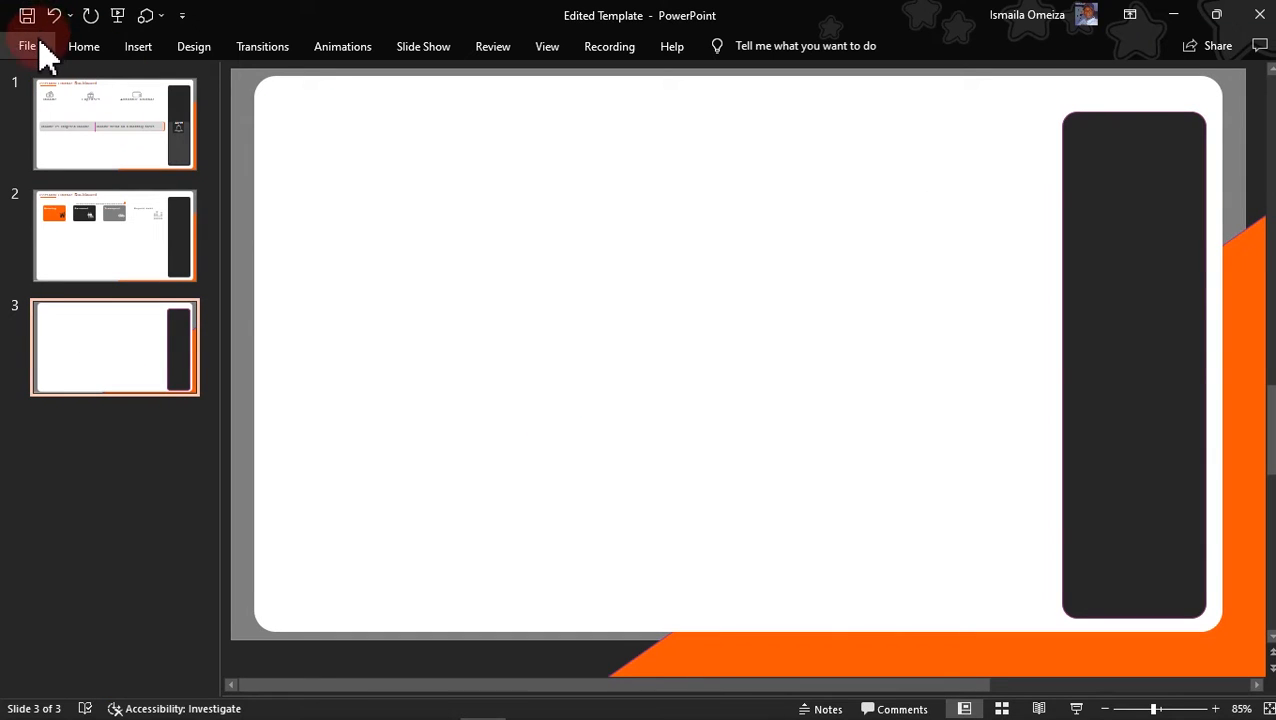
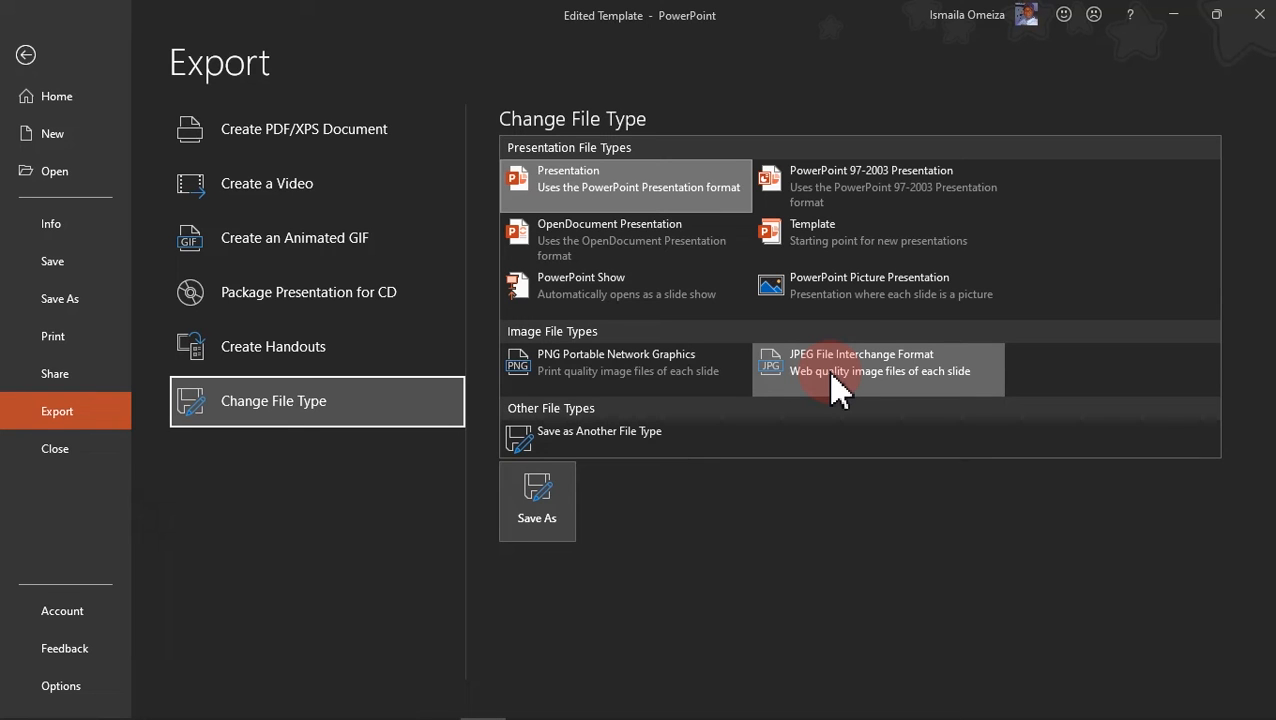
- Export only slide 3 in JPEG format, replacing the existing T! image in the Personal Finance Dashboard folder
{"action": "double_click", "coordinate": [835, 380]}
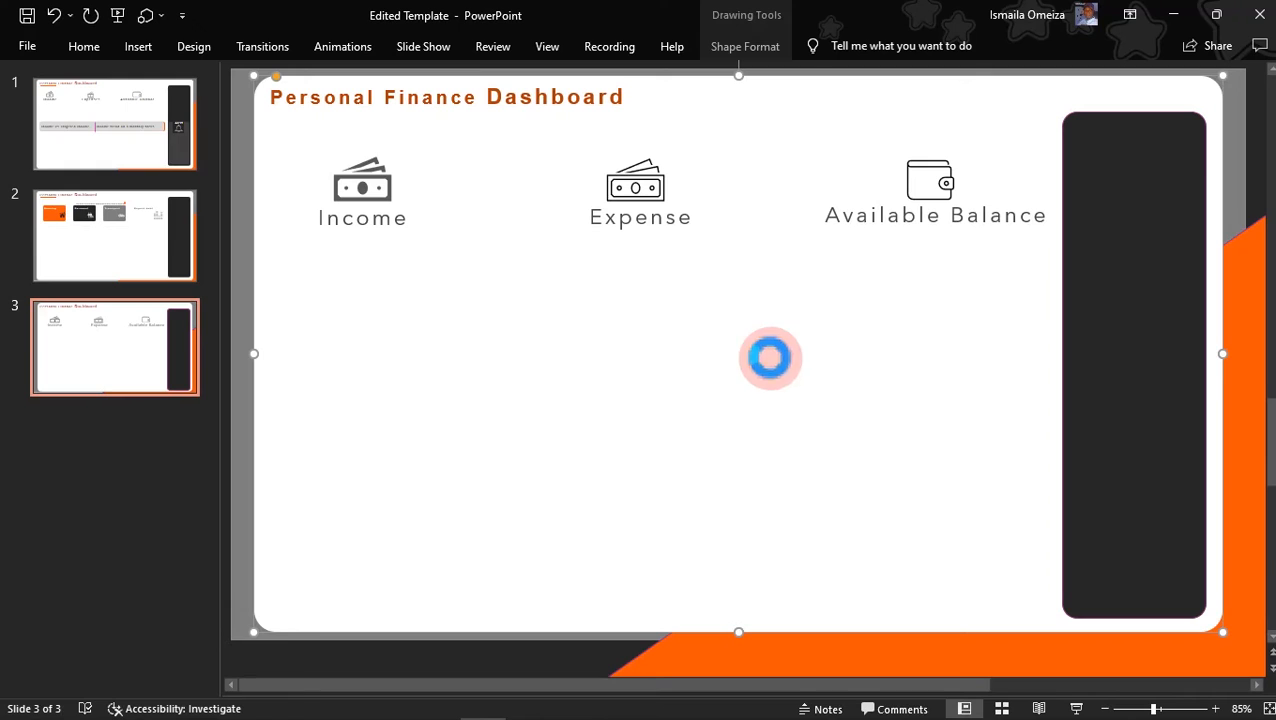
{"action": "double_click", "coordinate": [605, 333]}
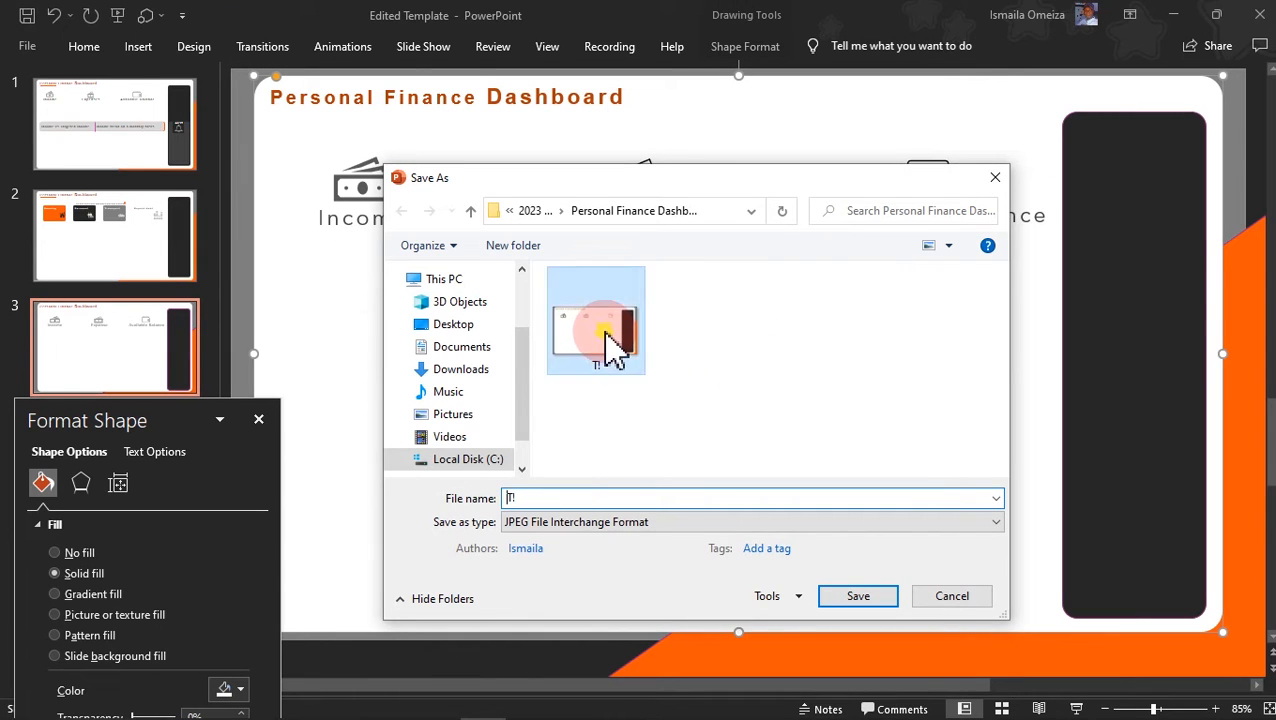
{"action": "left_click", "coordinate": [683, 371]}
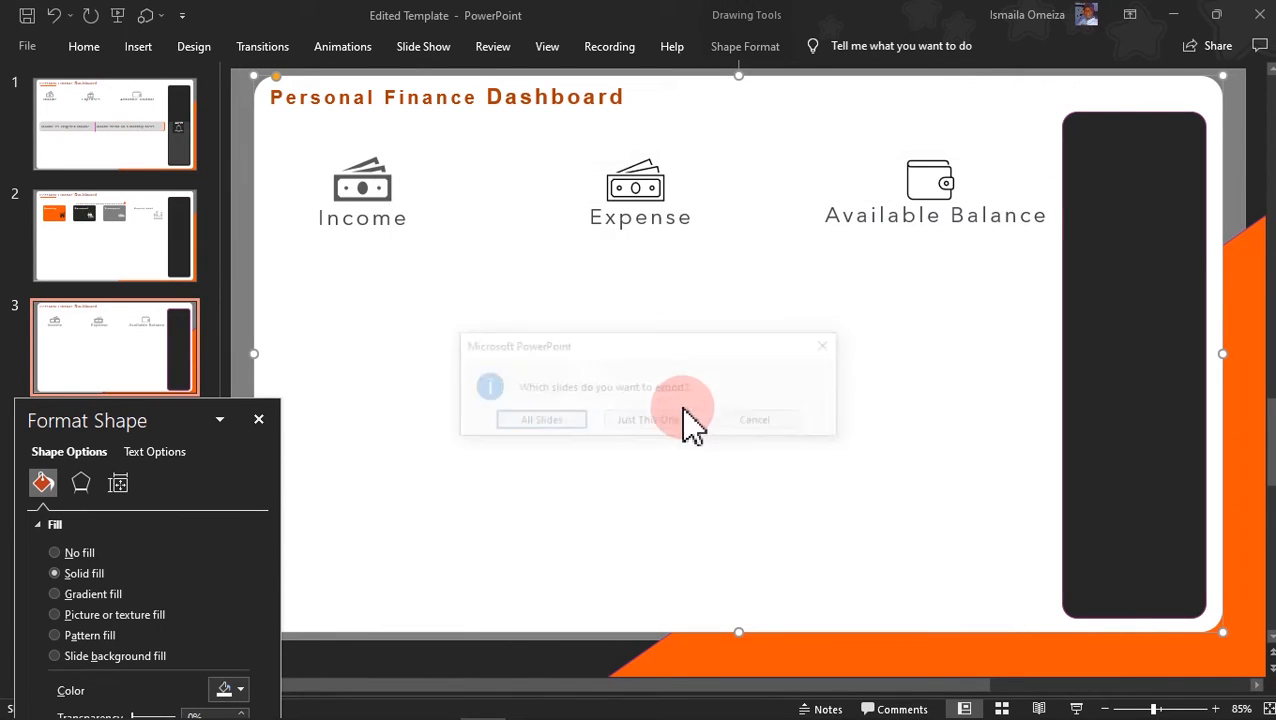
{"action": "left_click", "coordinate": [655, 428]}
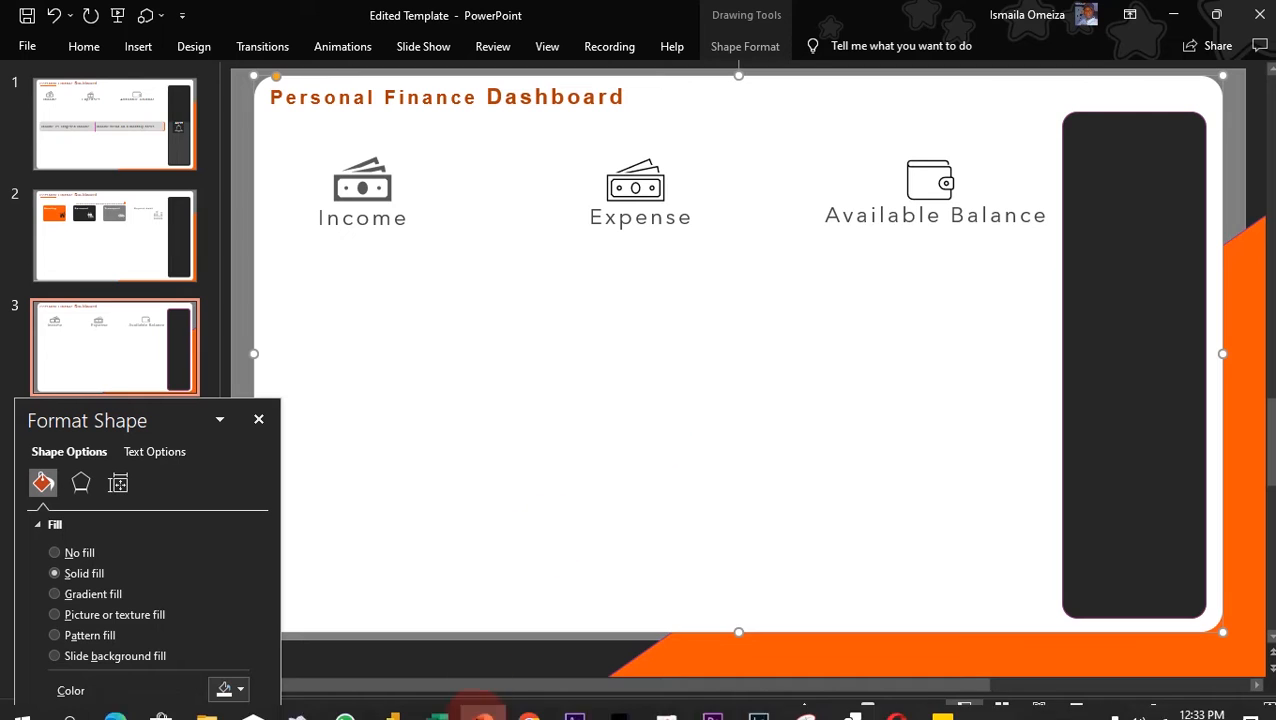
- Switch to Power BI and open the canvas background settings of the report page
{"action": "left_click", "coordinate": [380, 700]}
{"action": "left_click", "coordinate": [433, 652]}
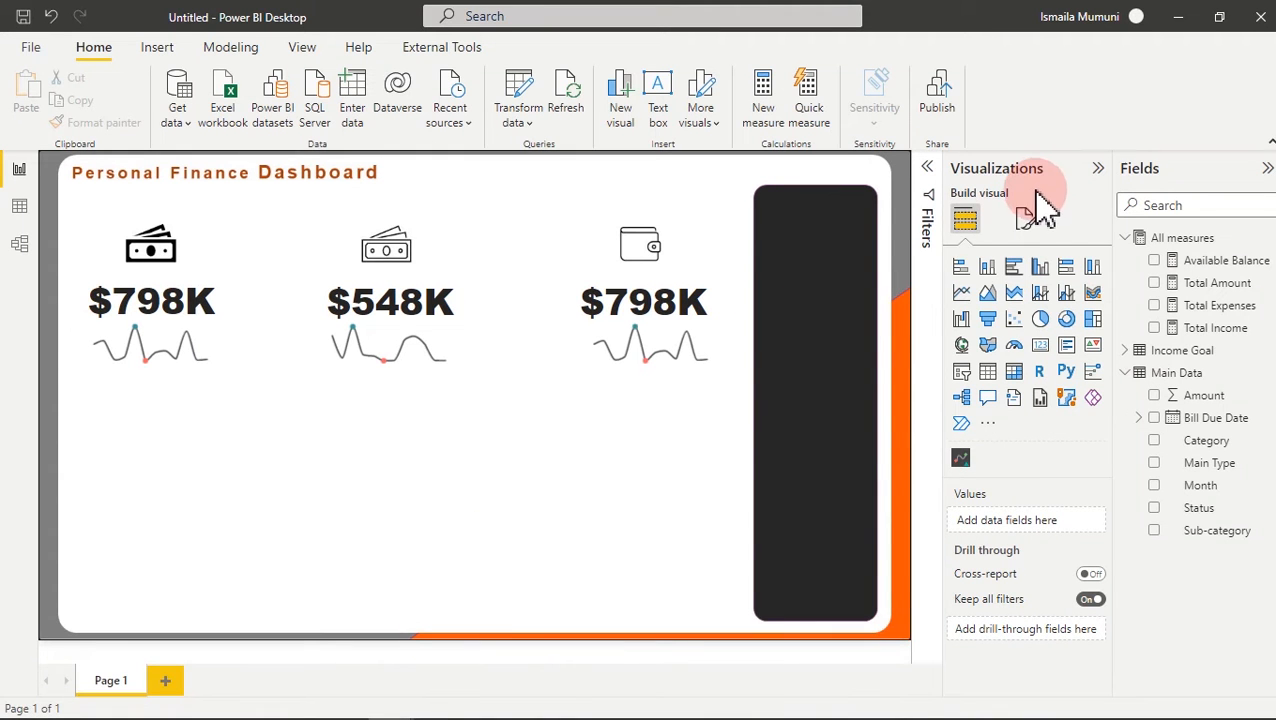
{"action": "left_click", "coordinate": [1027, 222]}
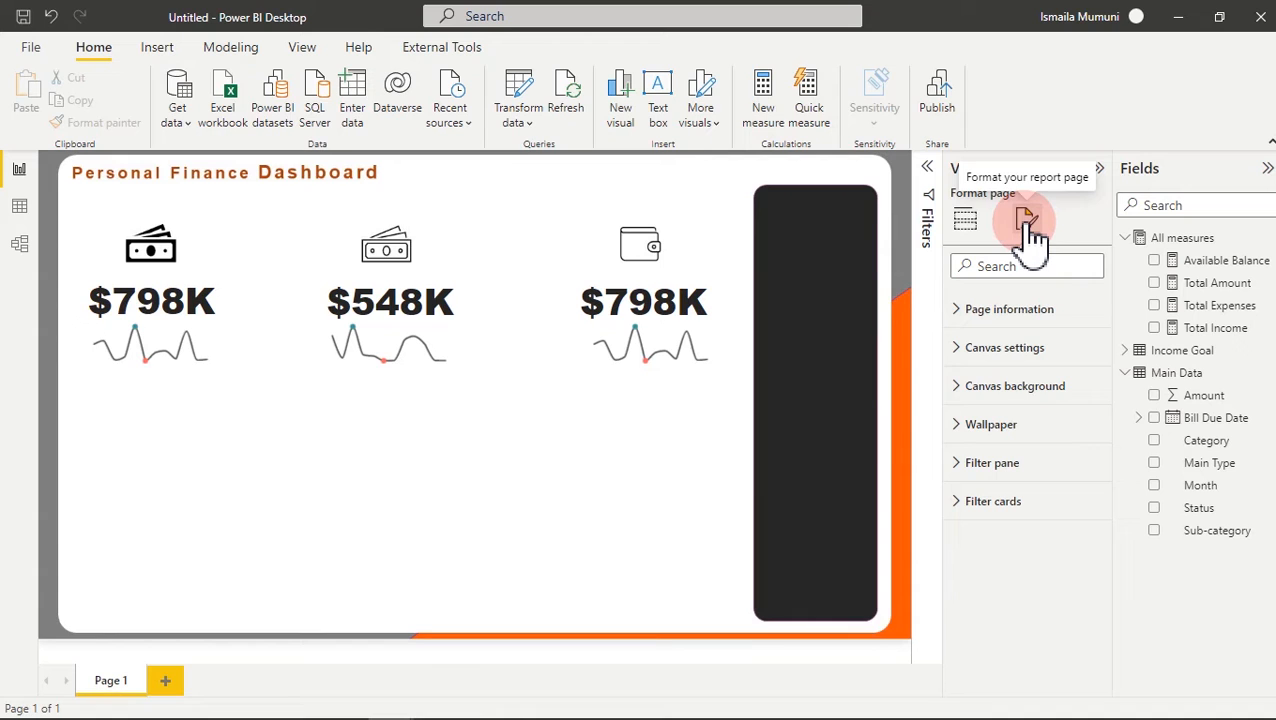
{"action": "left_click", "coordinate": [997, 390]}
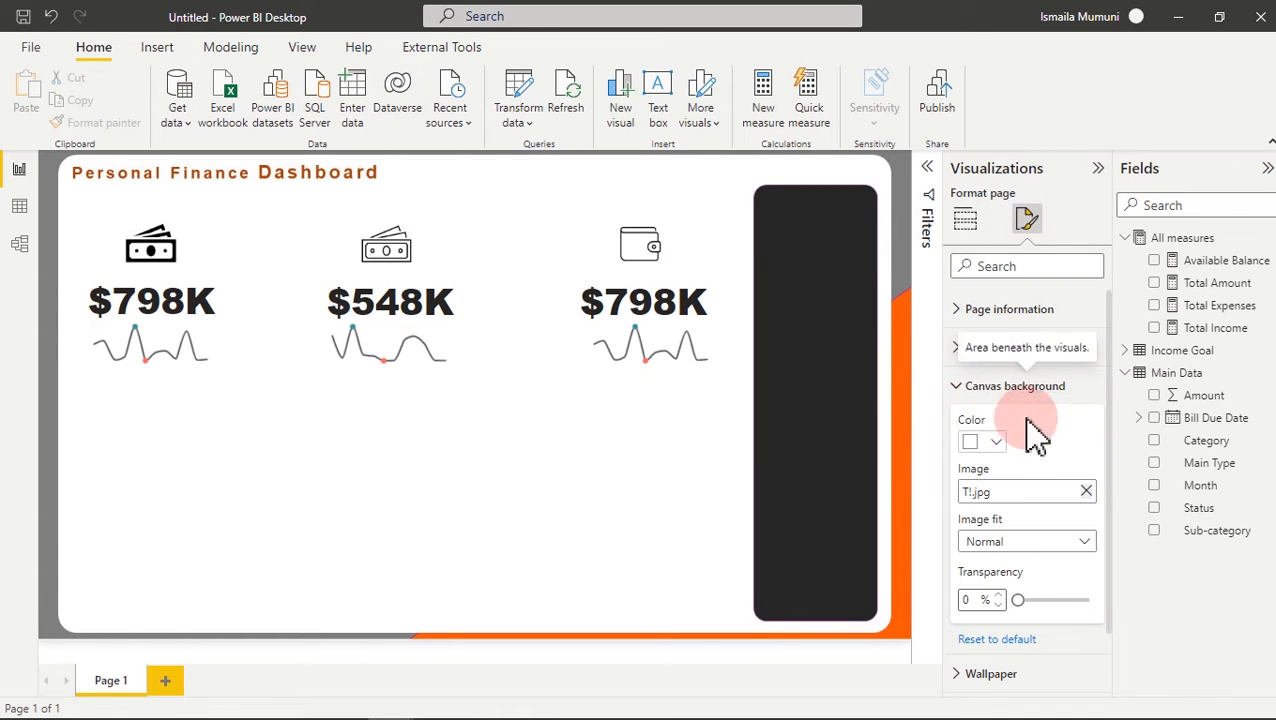
- Replace the canvas background image with the version that carries the Income, Expense and Available Balance labels
{"action": "left_click", "coordinate": [1086, 491]}
{"action": "left_click", "coordinate": [1086, 491]}
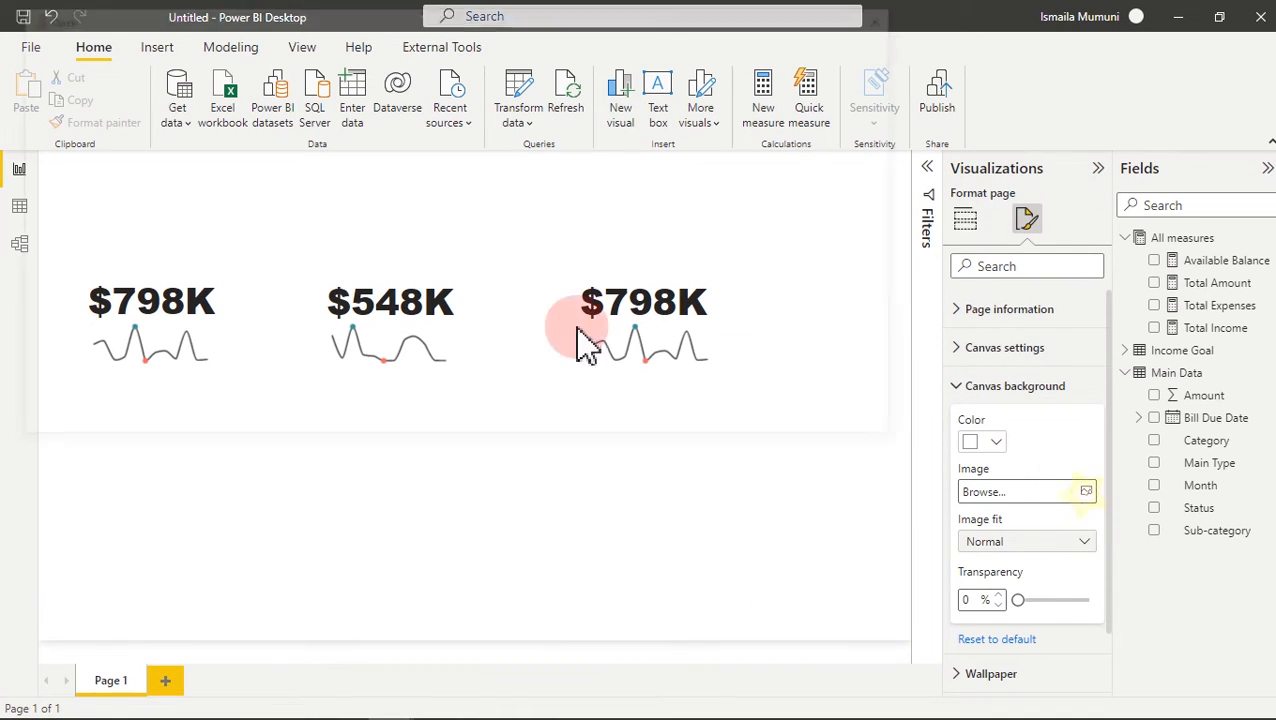
{"action": "double_click", "coordinate": [228, 180]}
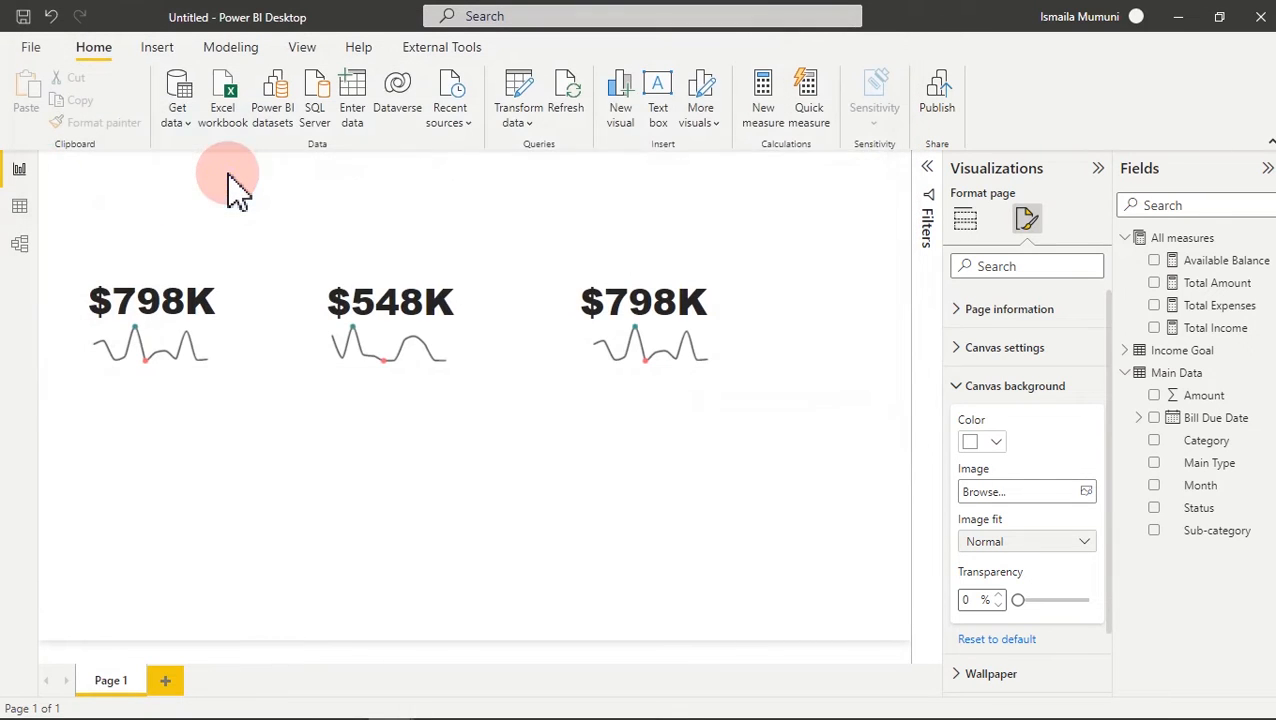
{"action": "left_click", "coordinate": [470, 456]}
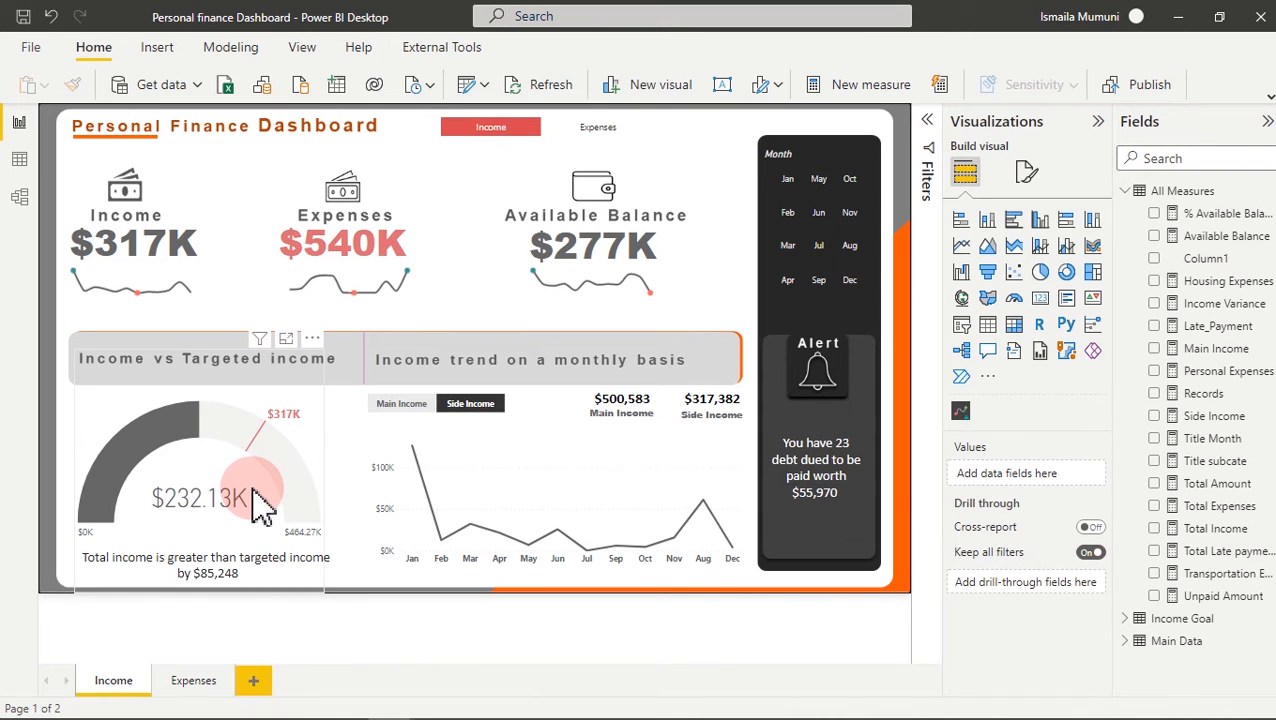
- Switch back to the untitled report and add a card showing Total Income below the Income figures
{"action": "mouse_move", "coordinate": [385, 706]}
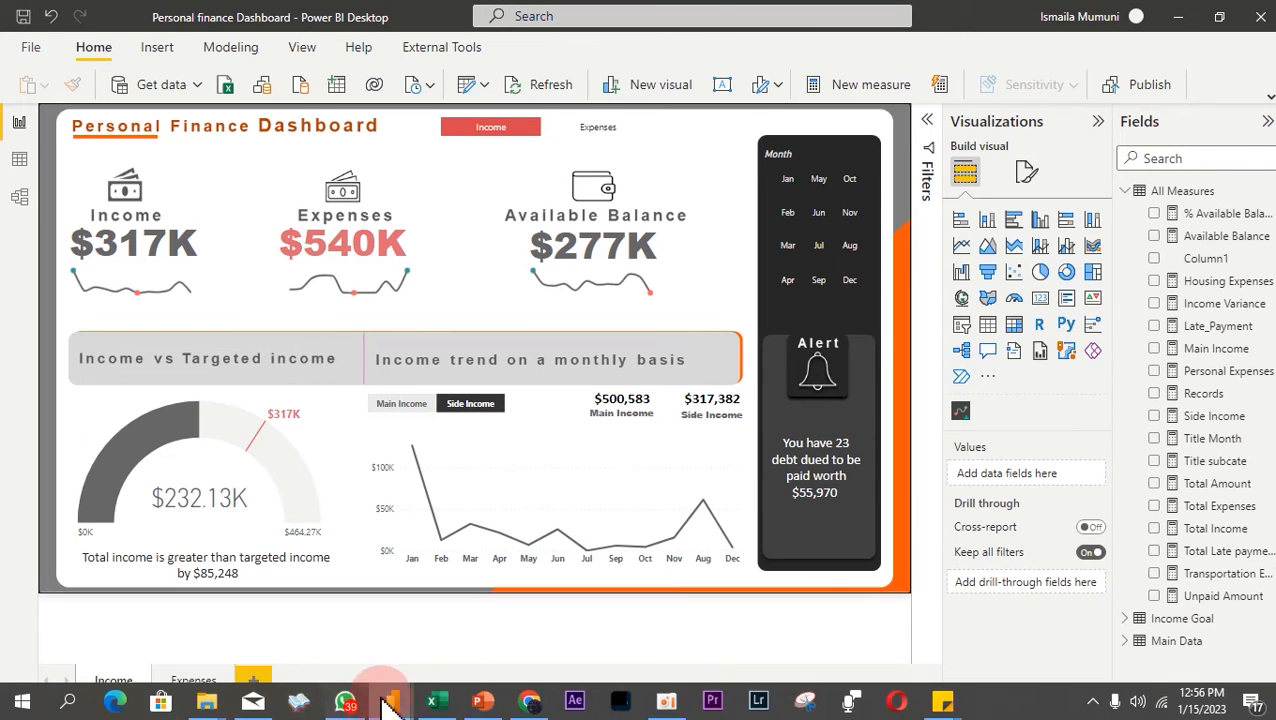
{"action": "left_click", "coordinate": [484, 658]}
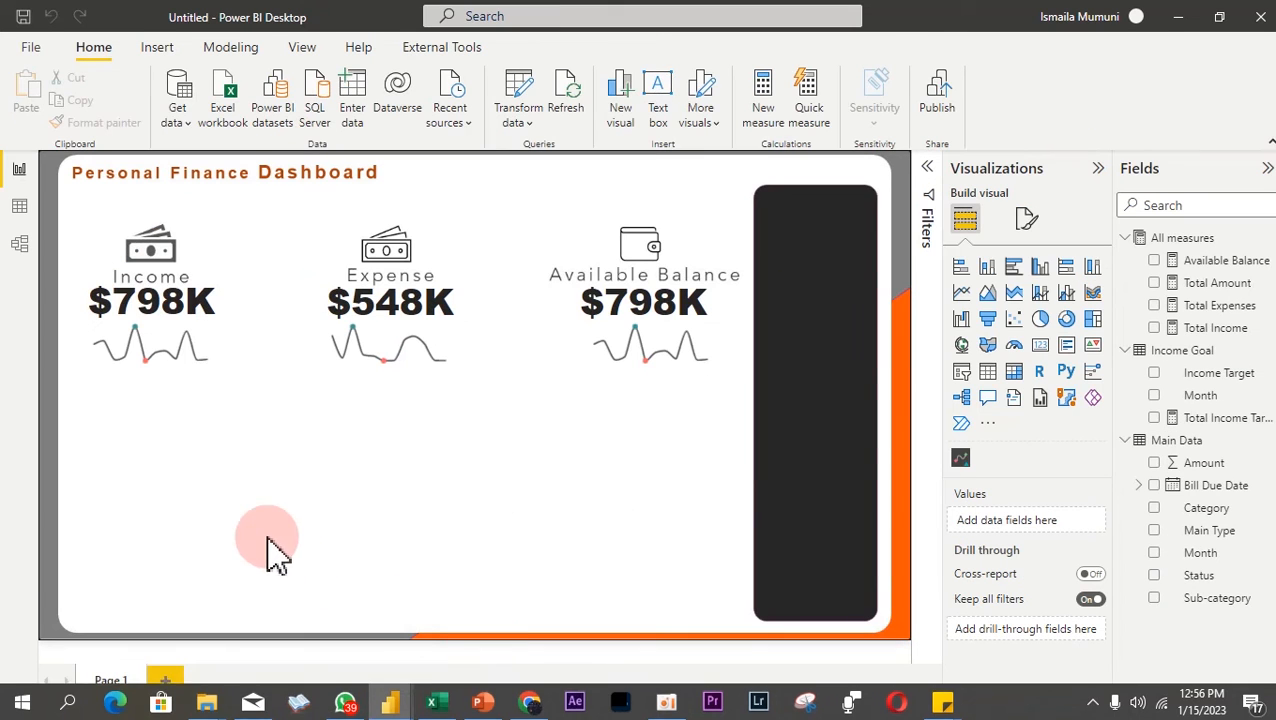
{"action": "left_click", "coordinate": [1040, 345]}
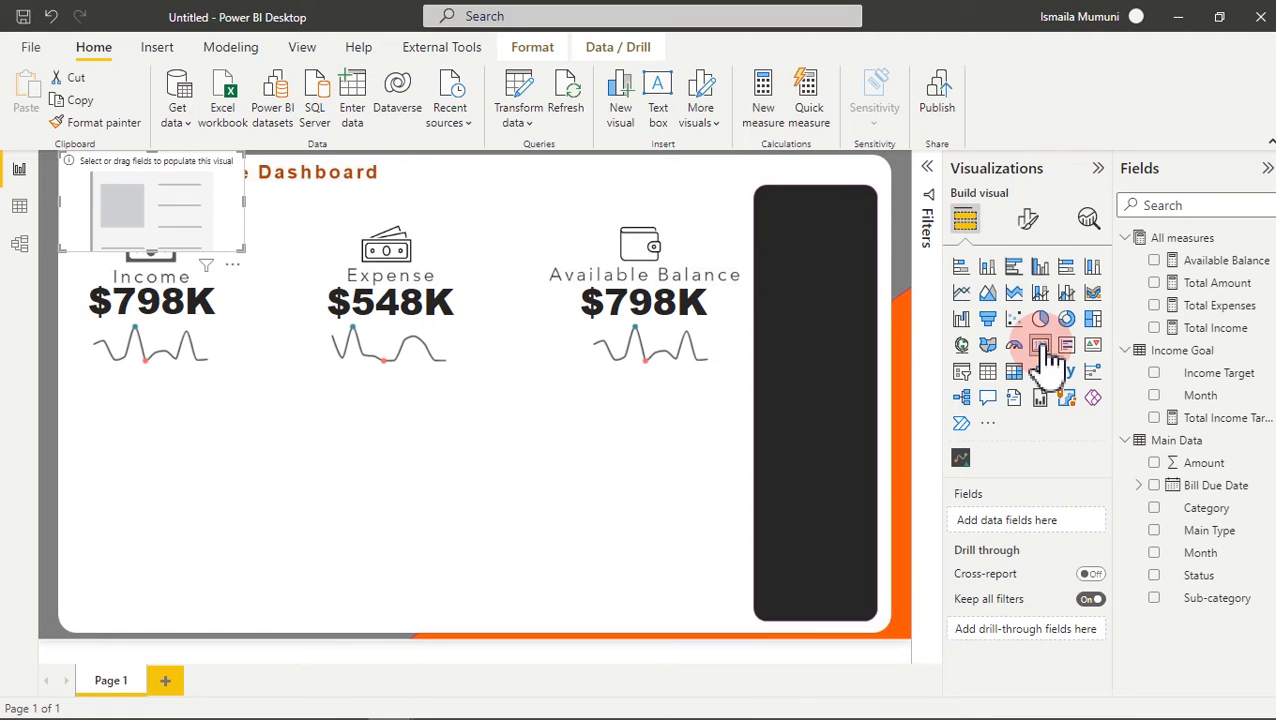
{"action": "left_click_drag", "start_coordinate": [186, 206], "coordinate": [316, 446]}
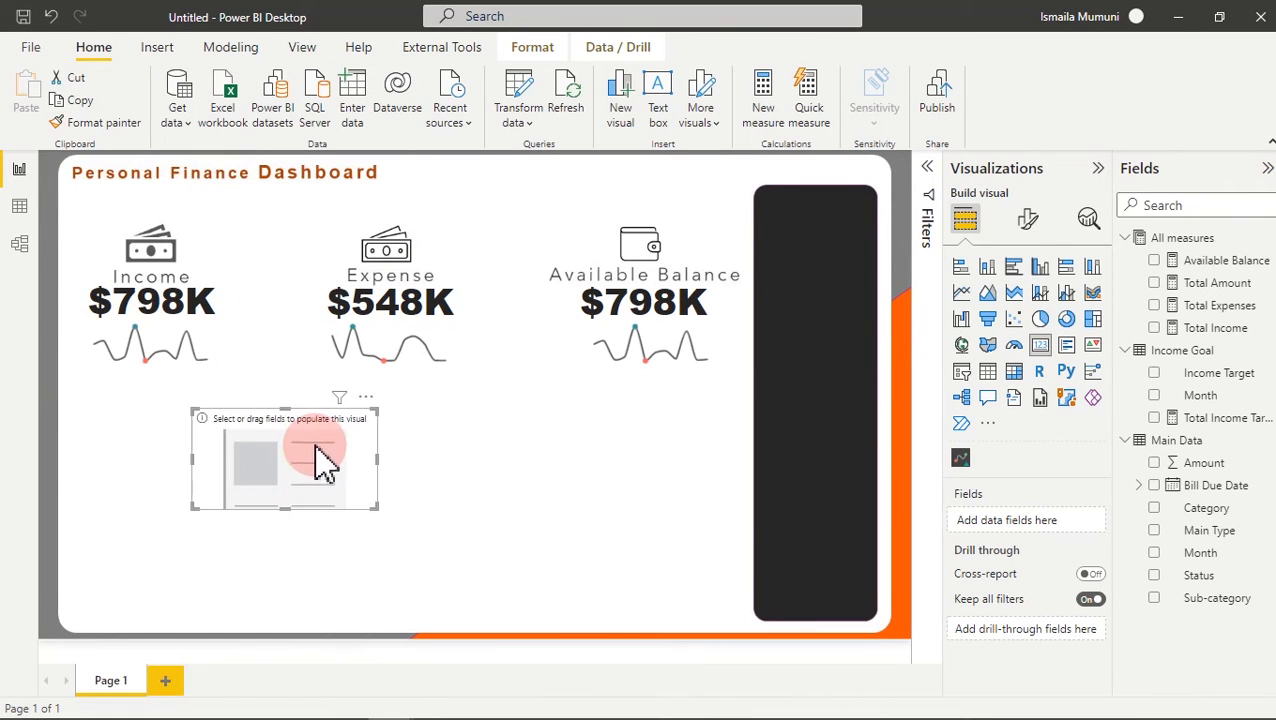
{"action": "left_click", "coordinate": [1154, 329]}
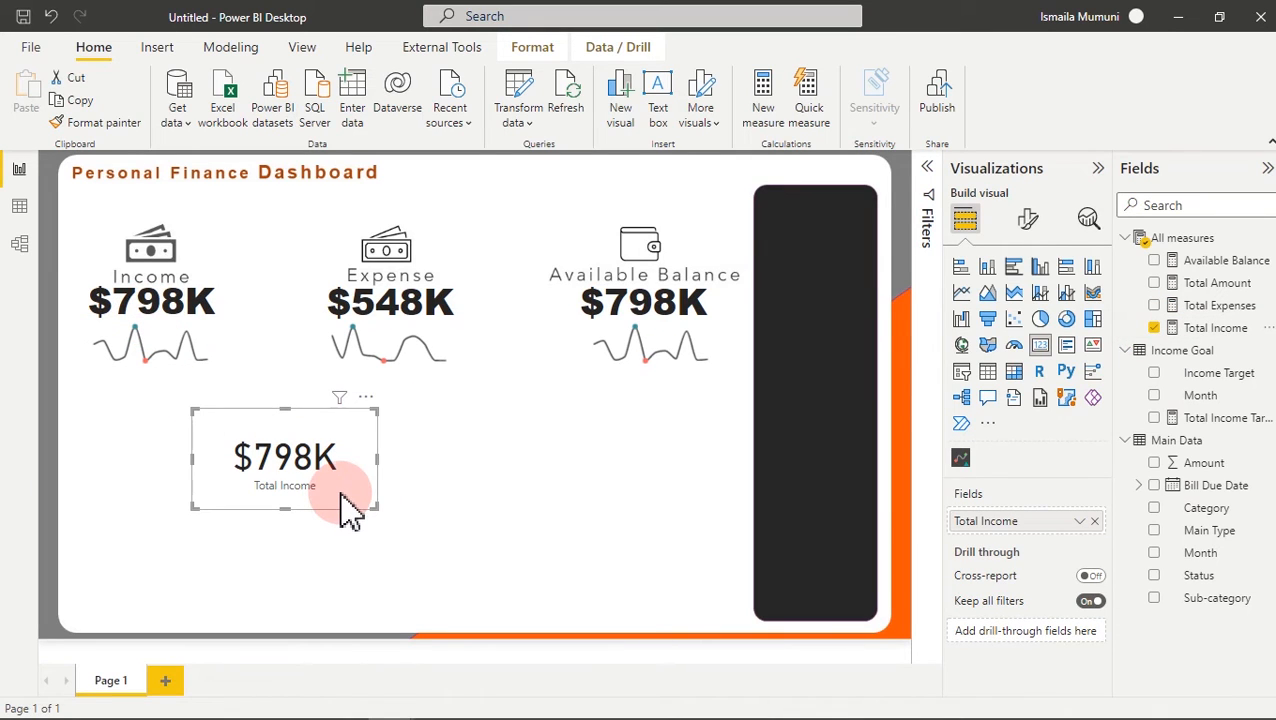
{"action": "left_click", "coordinate": [575, 464]}
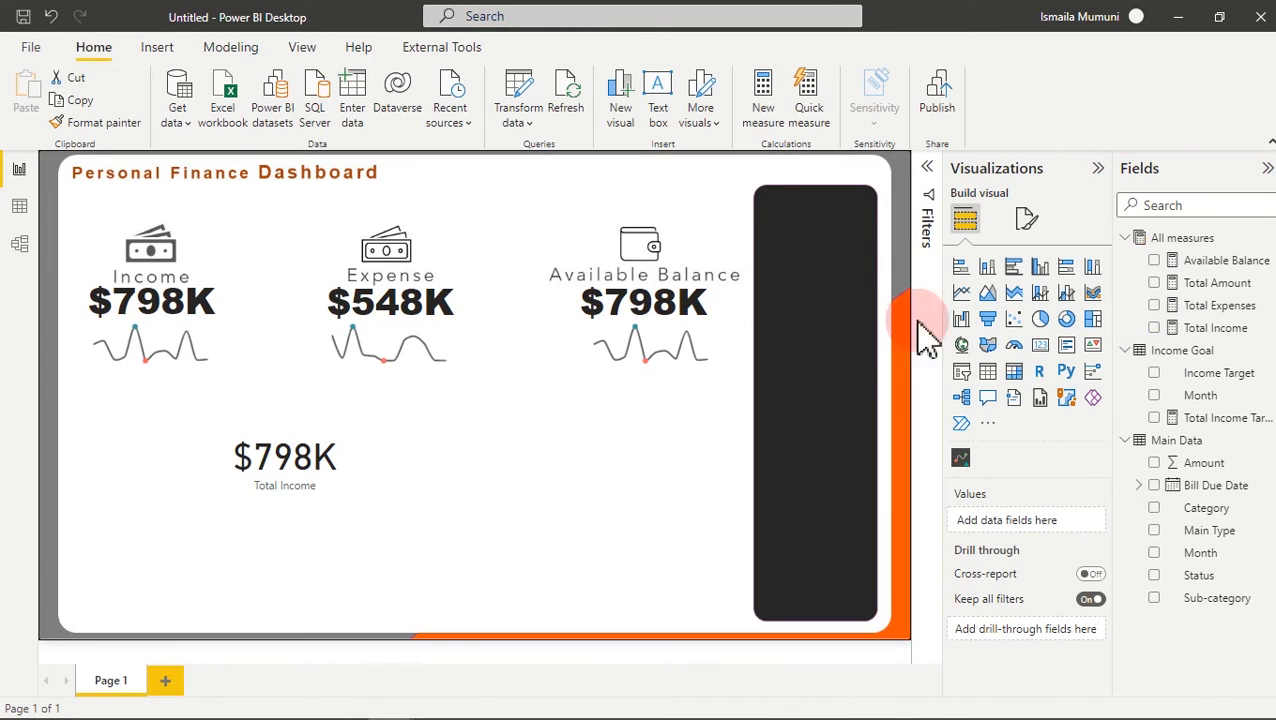
- Add a second card beside the Total Income card and fill it with the Total Income Target measure
{"action": "left_click", "coordinate": [1040, 345]}
{"action": "left_click_drag", "start_coordinate": [222, 211], "coordinate": [469, 462]}
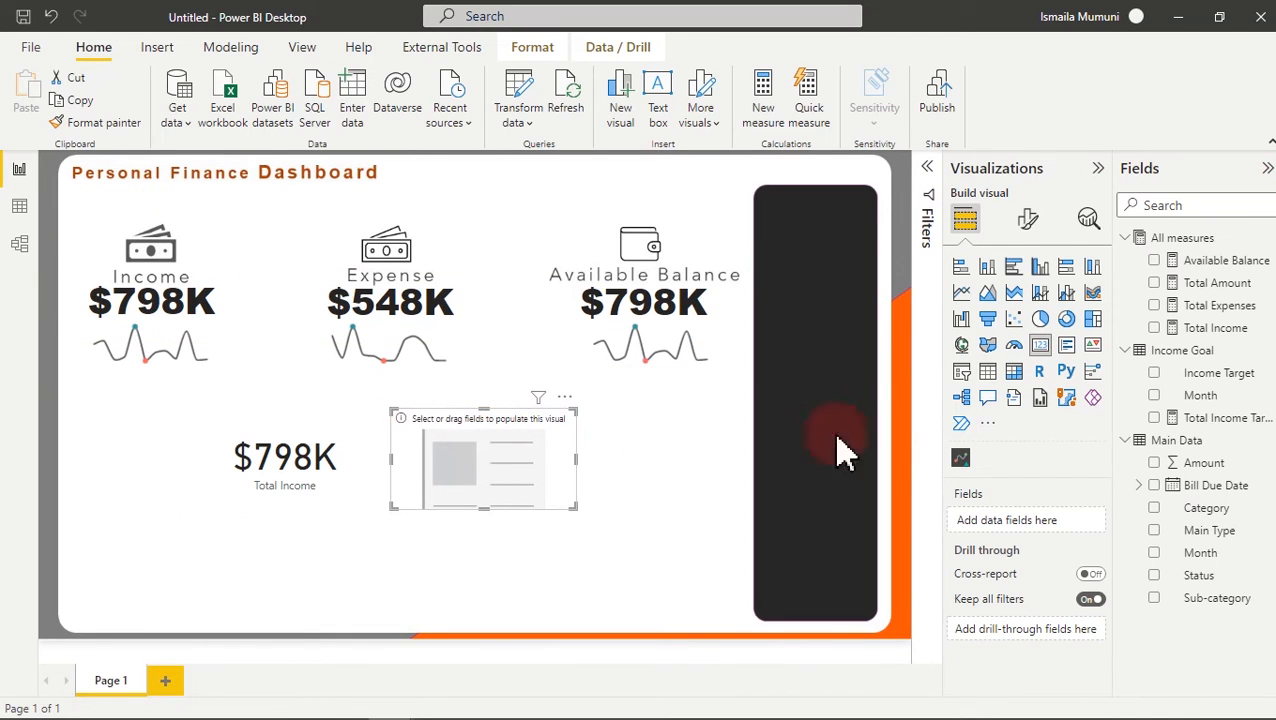
{"action": "left_click", "coordinate": [1156, 419]}
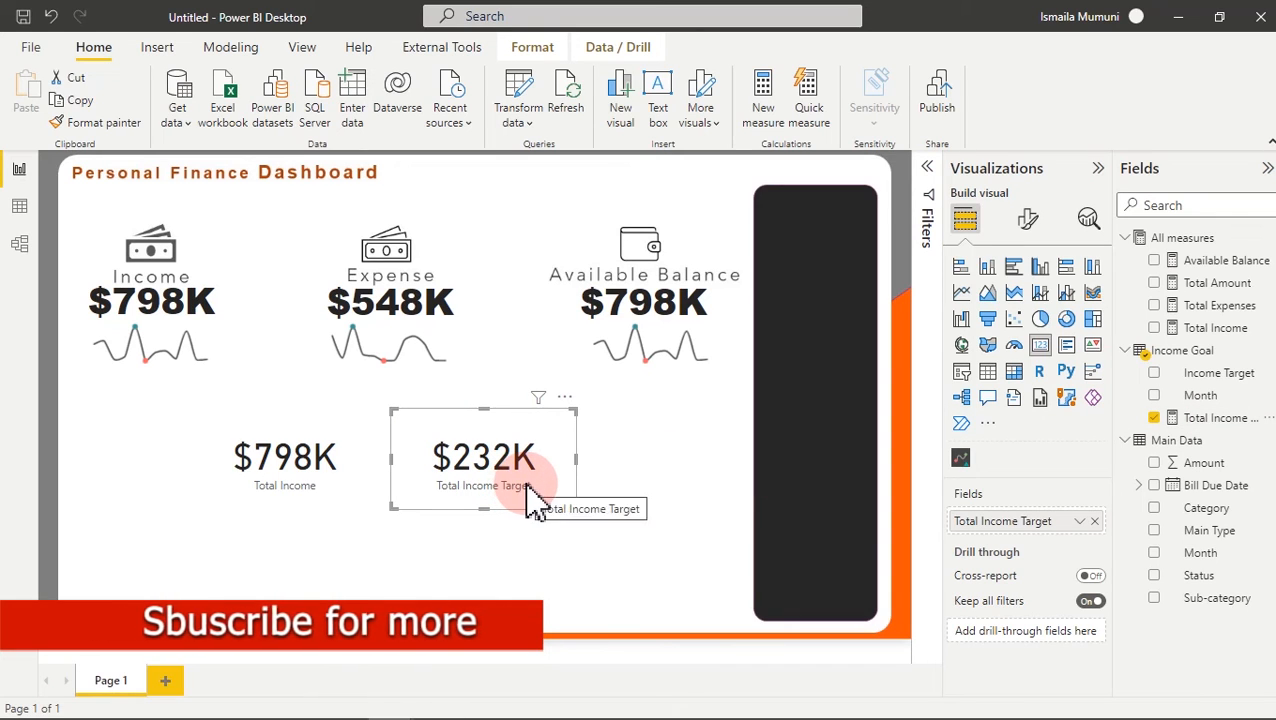
{"action": "left_click", "coordinate": [716, 444]}
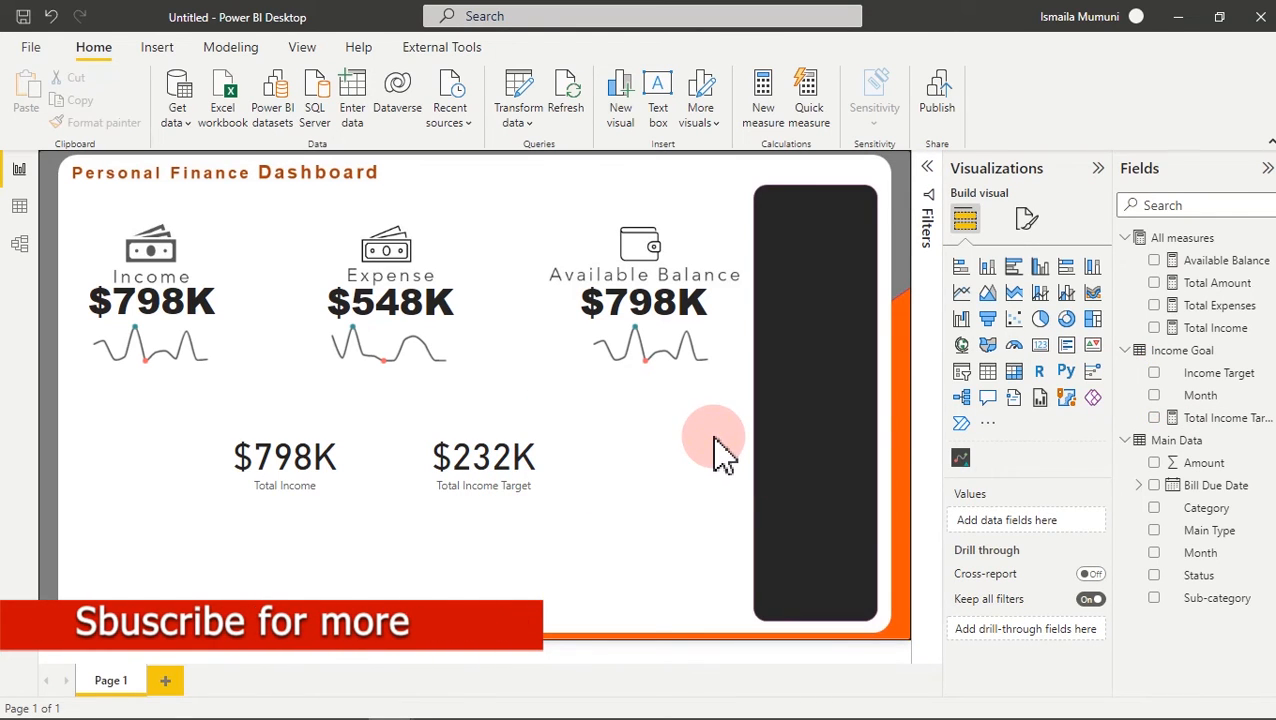
- Add a slicer over the upper part of the dark side panel using the Month field from Main Data
{"action": "left_click", "coordinate": [963, 375]}
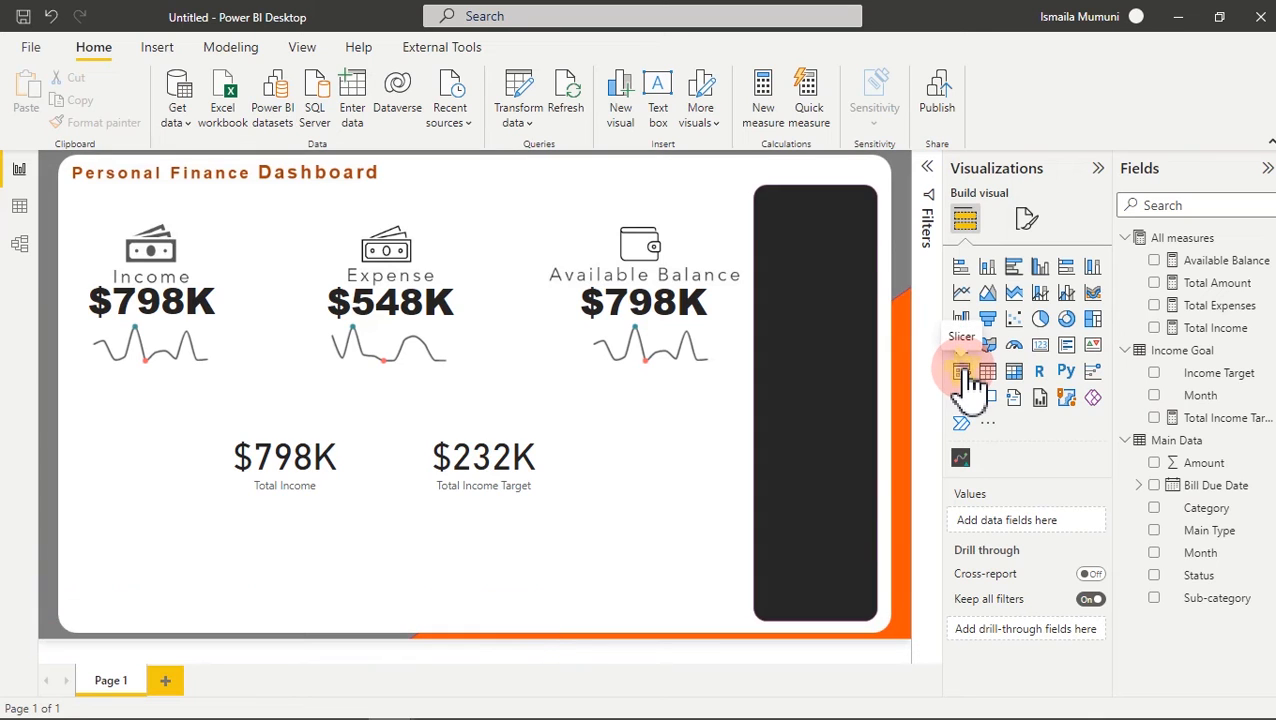
{"action": "left_click_drag", "start_coordinate": [175, 207], "coordinate": [843, 250]}
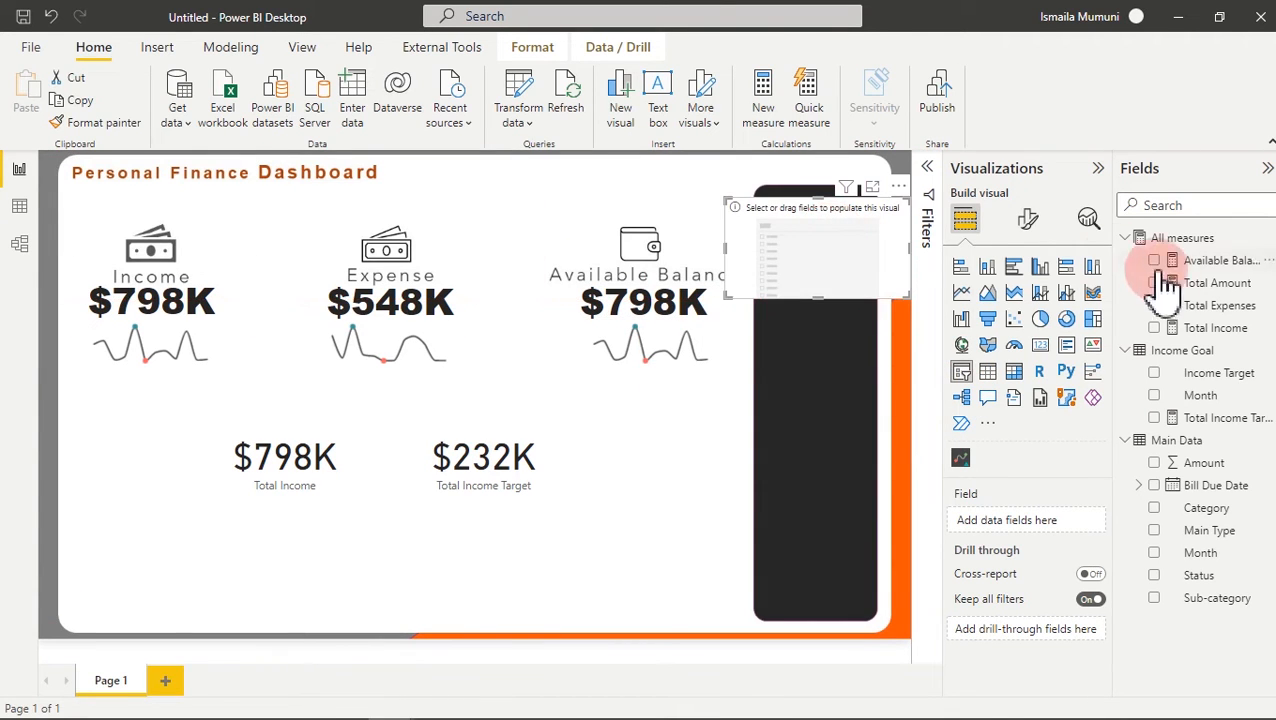
{"action": "left_click_drag", "start_coordinate": [1192, 570], "coordinate": [1163, 570]}
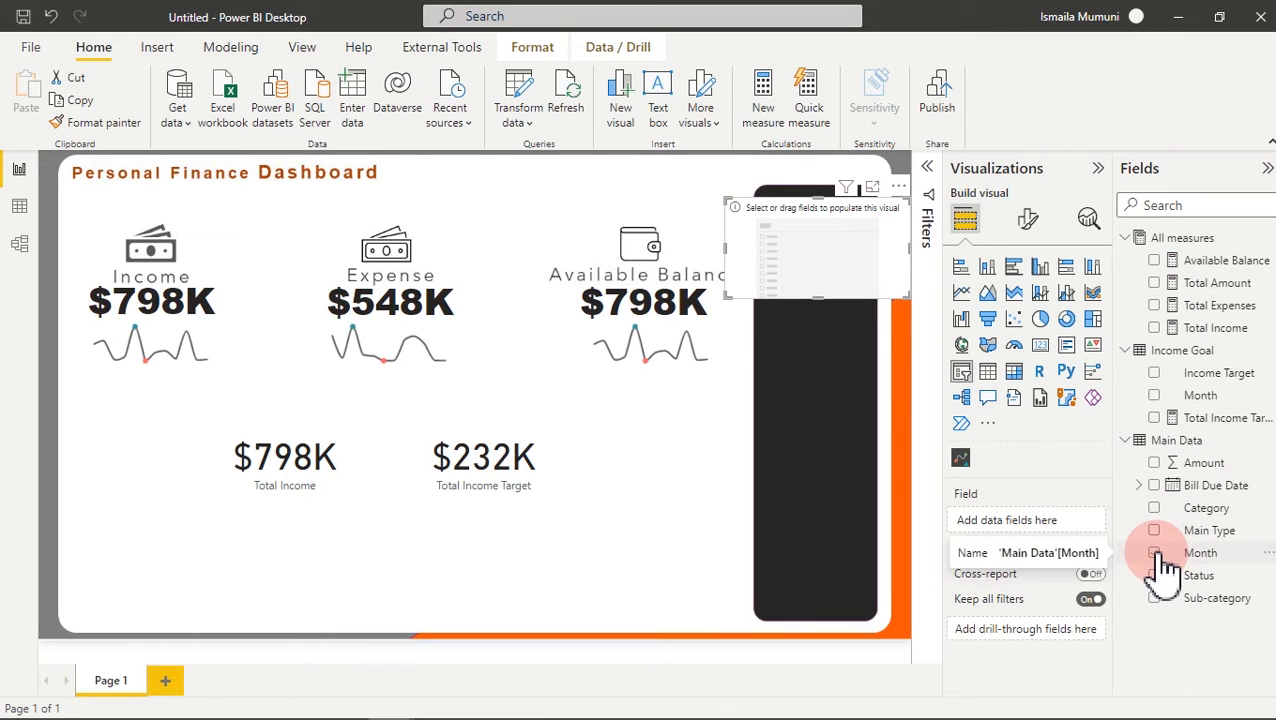
{"action": "left_click", "coordinate": [1158, 555]}
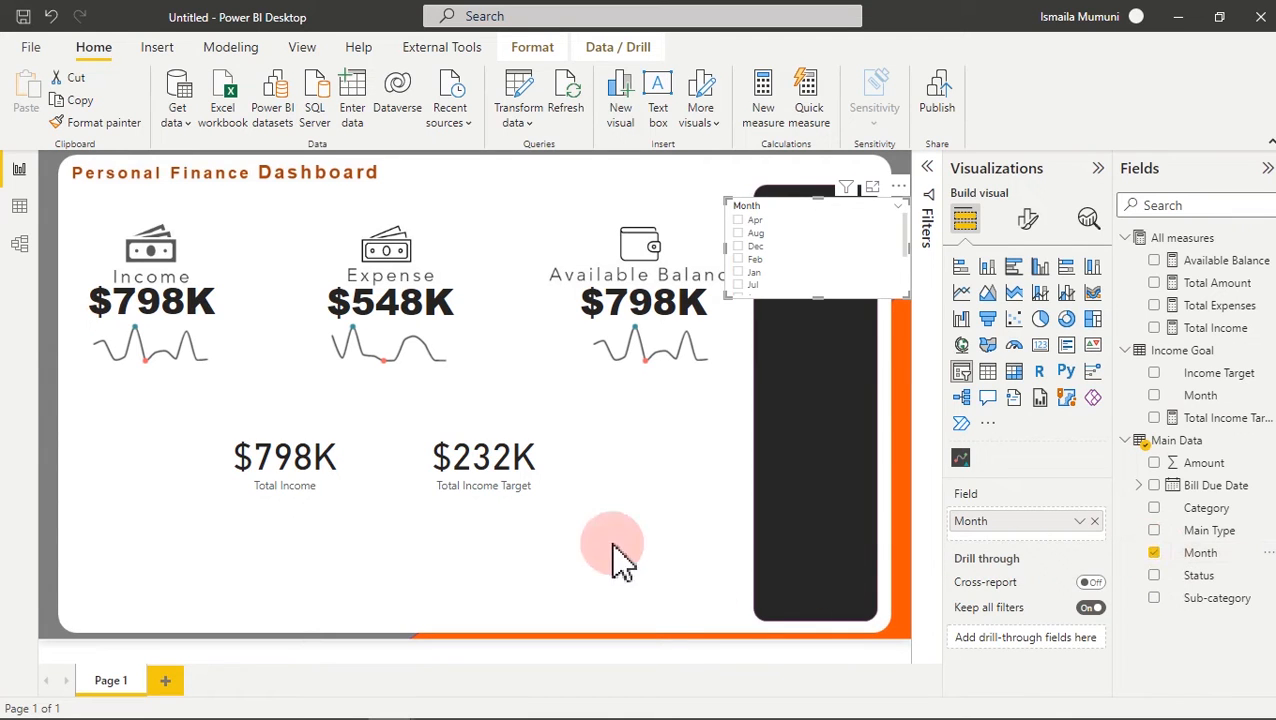
- Filter the page by Dec and Jan, checking the table relationship and how the Total Income Target card responds
{"action": "left_click", "coordinate": [741, 246]}
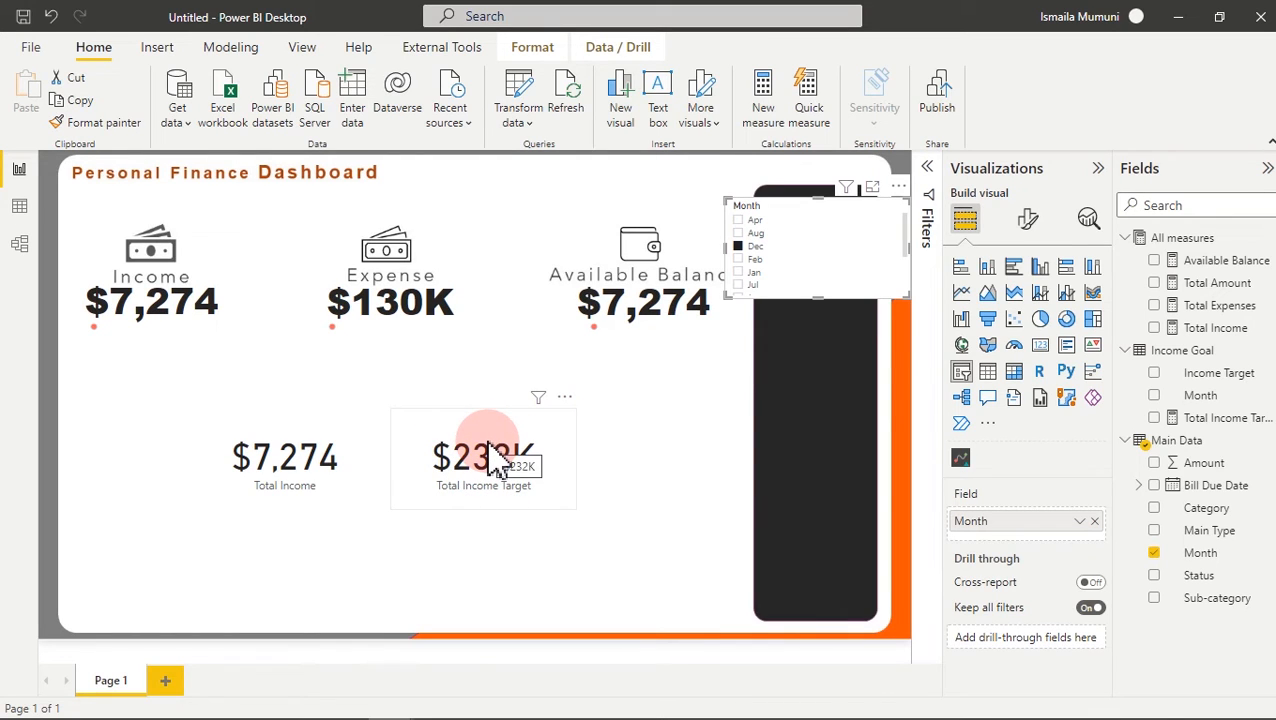
{"action": "left_click", "coordinate": [19, 244]}
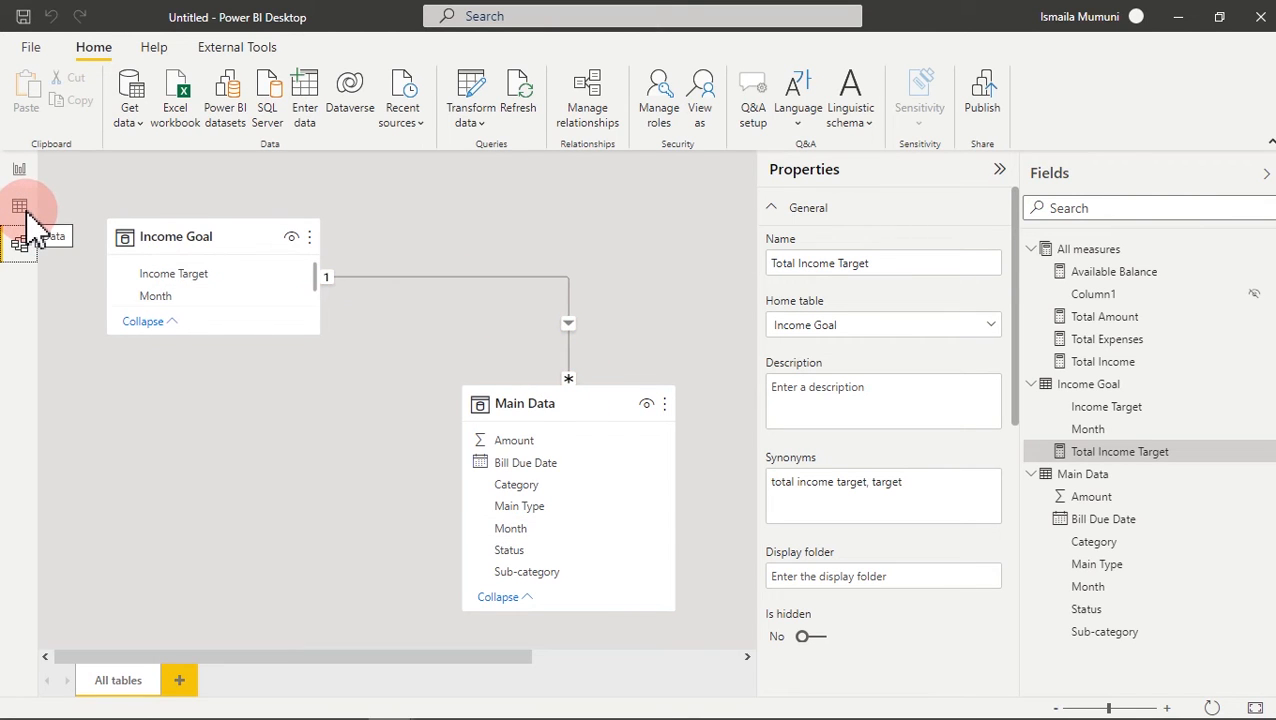
{"action": "left_click", "coordinate": [20, 170]}
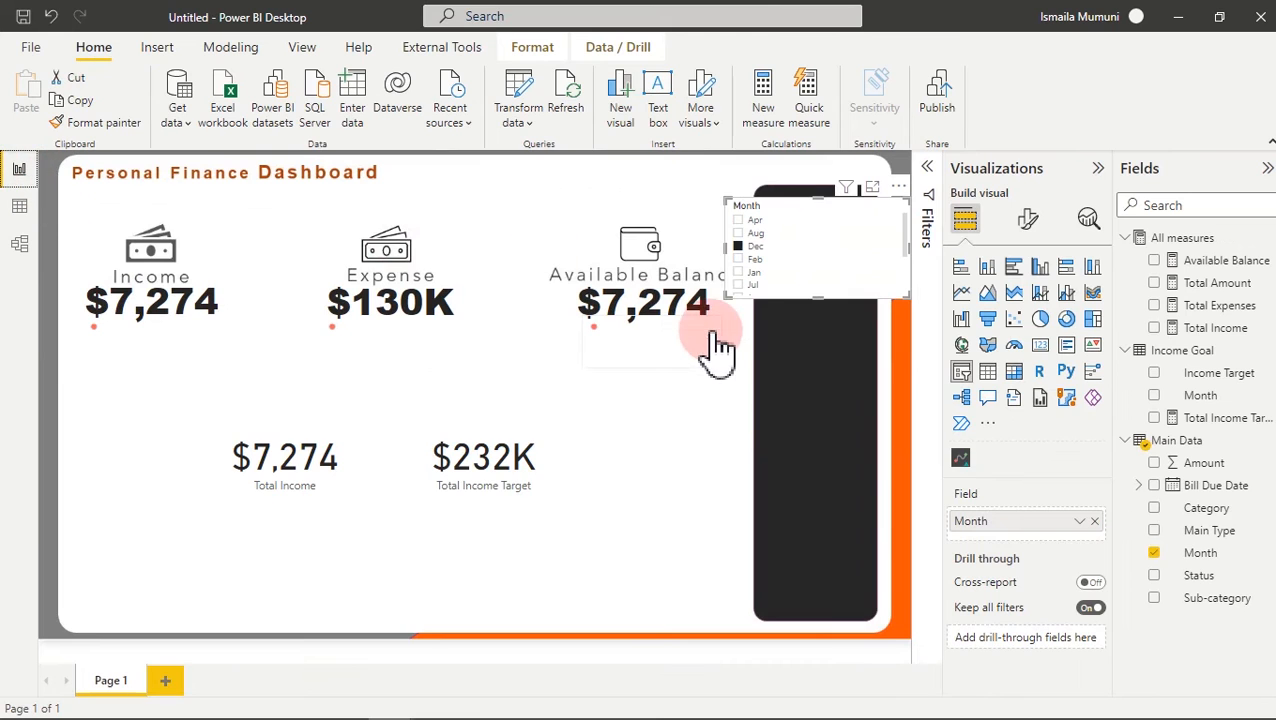
{"action": "left_click", "coordinate": [740, 272]}
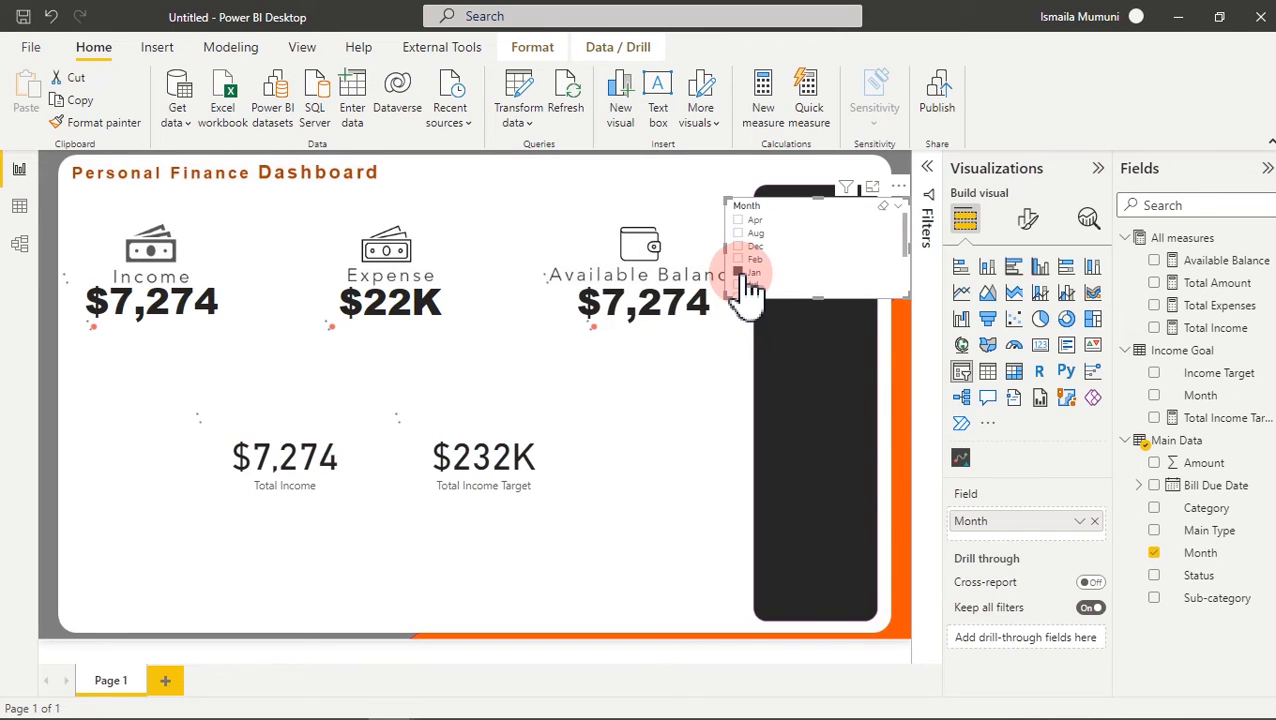
{"action": "left_click", "coordinate": [500, 449]}
{"action": "left_click", "coordinate": [850, 258]}
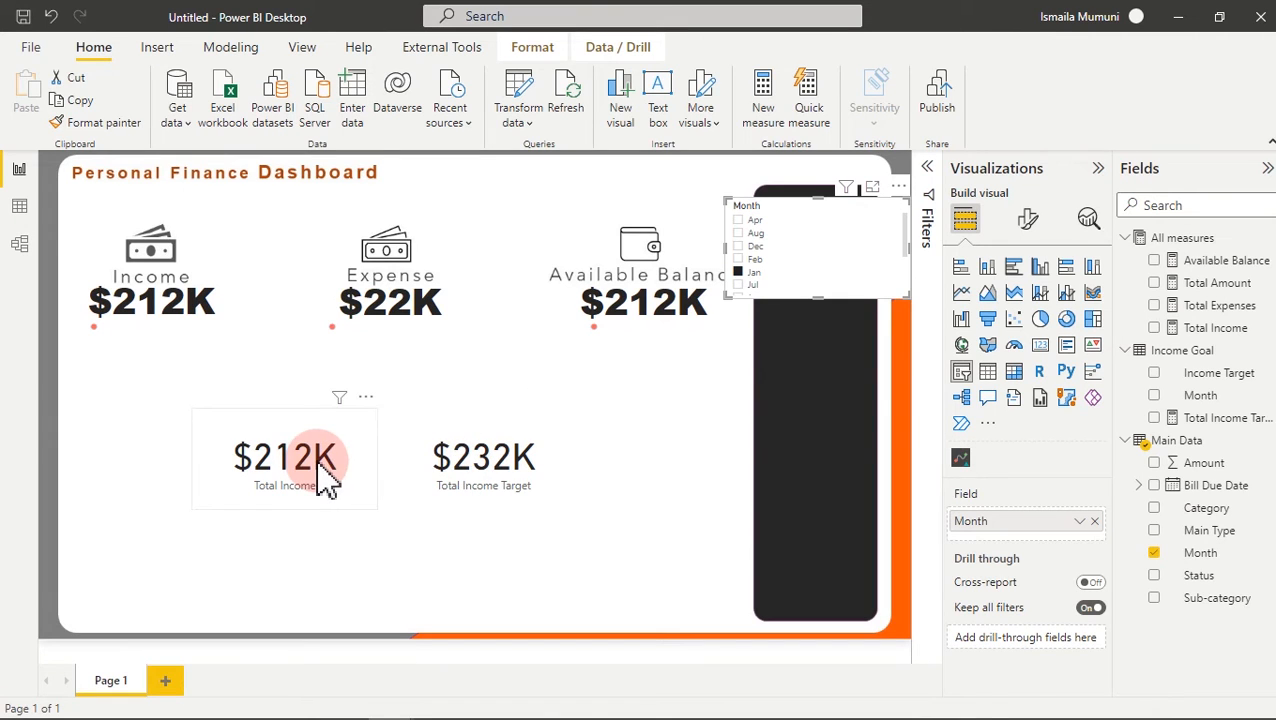
- Set the cross filter direction of the relationship between Income Goal and Main Data to Both
{"action": "left_click", "coordinate": [20, 243]}
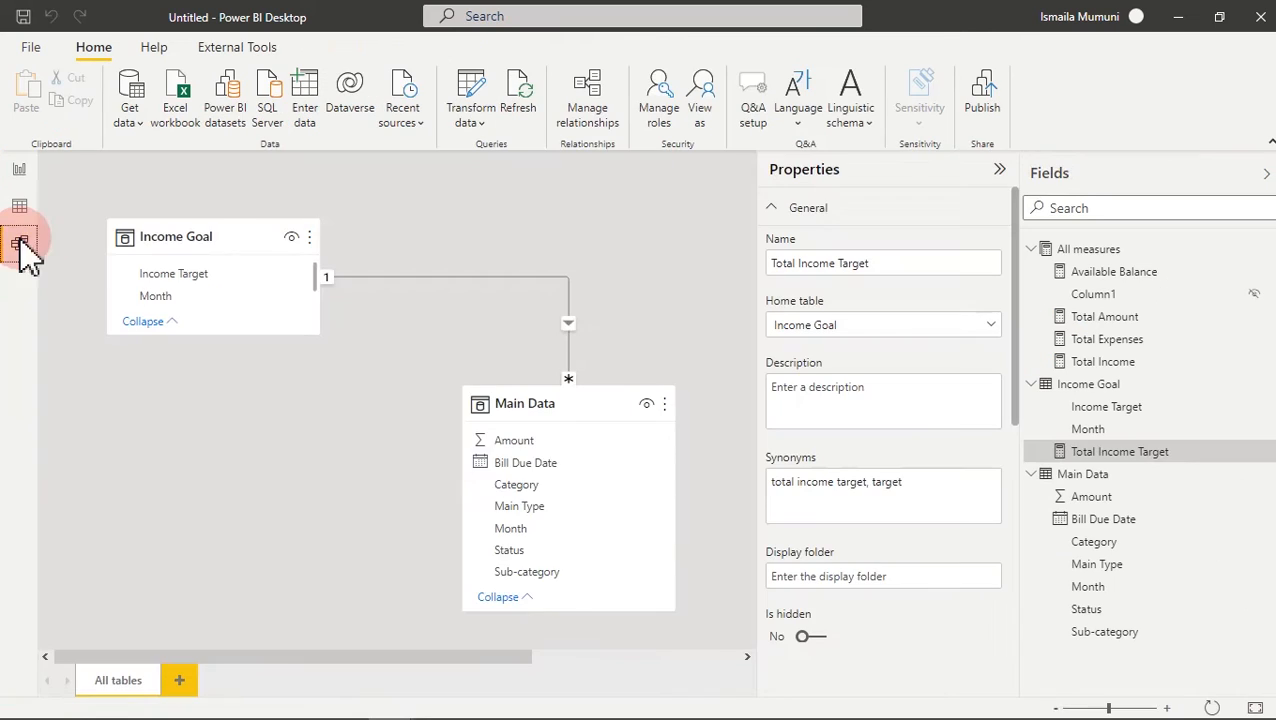
{"action": "right_click", "coordinate": [505, 290]}
{"action": "left_click", "coordinate": [537, 325]}
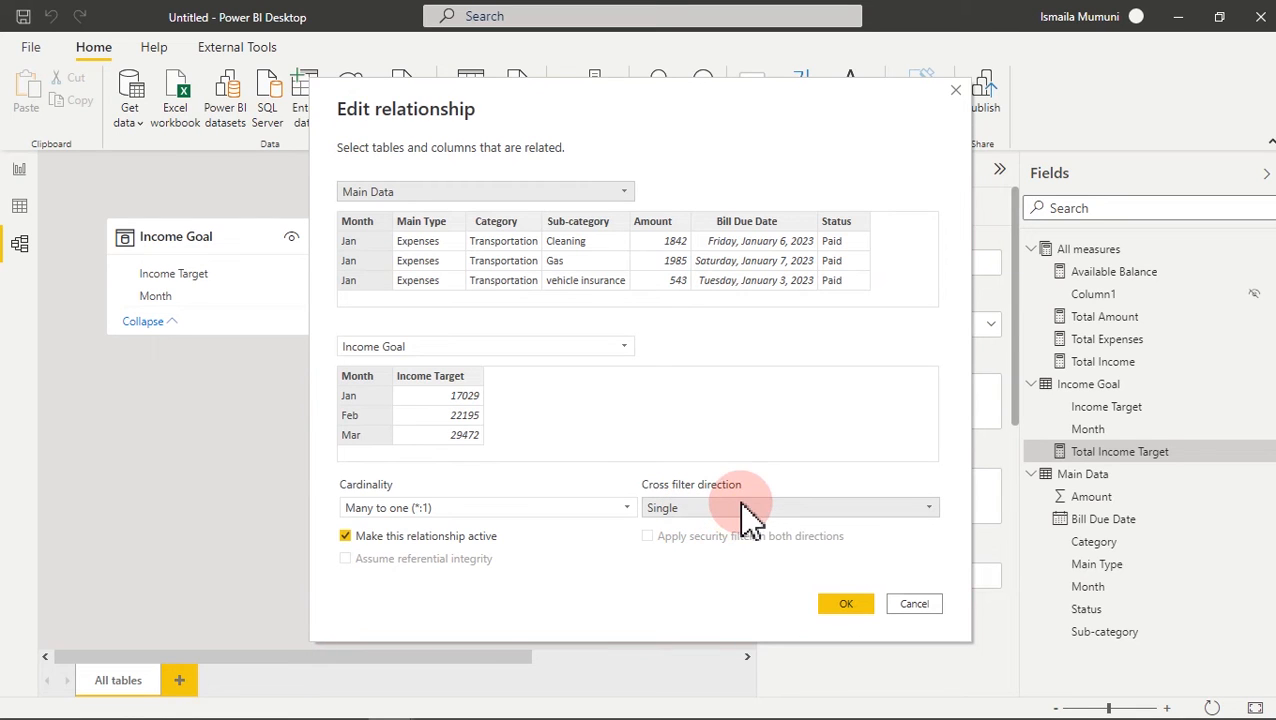
{"action": "left_click", "coordinate": [800, 510]}
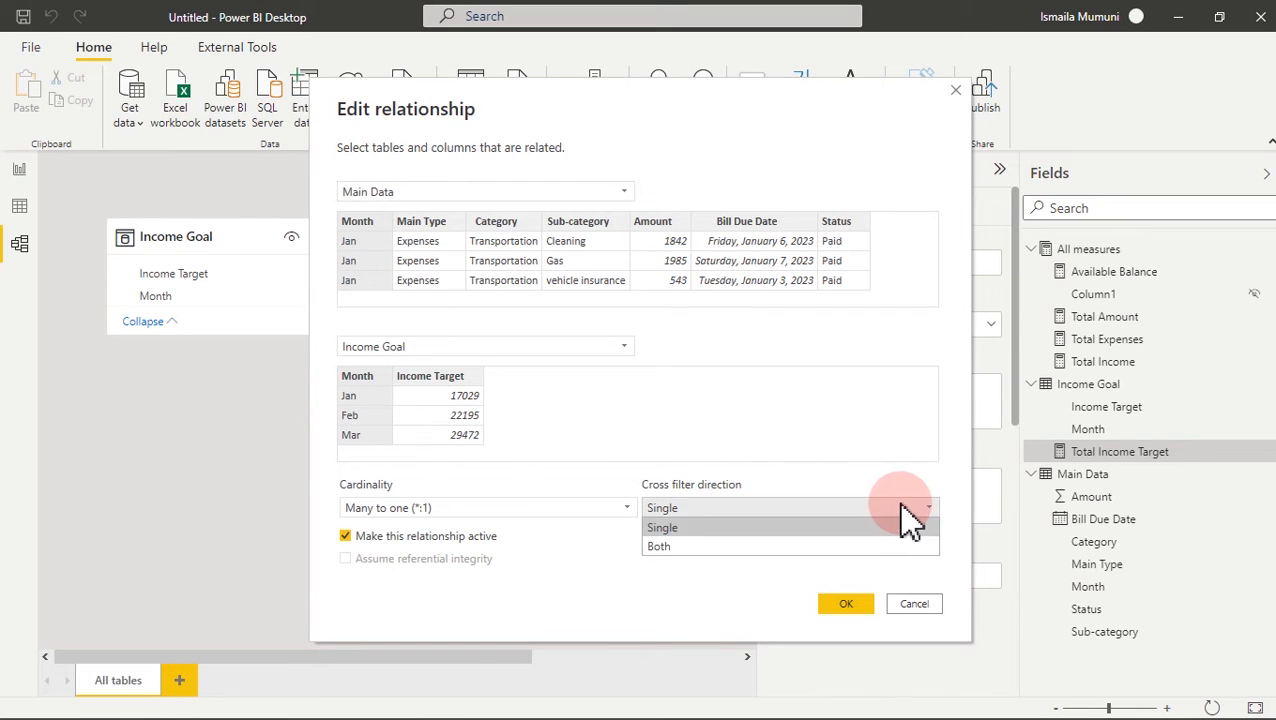
{"action": "left_click", "coordinate": [735, 549]}
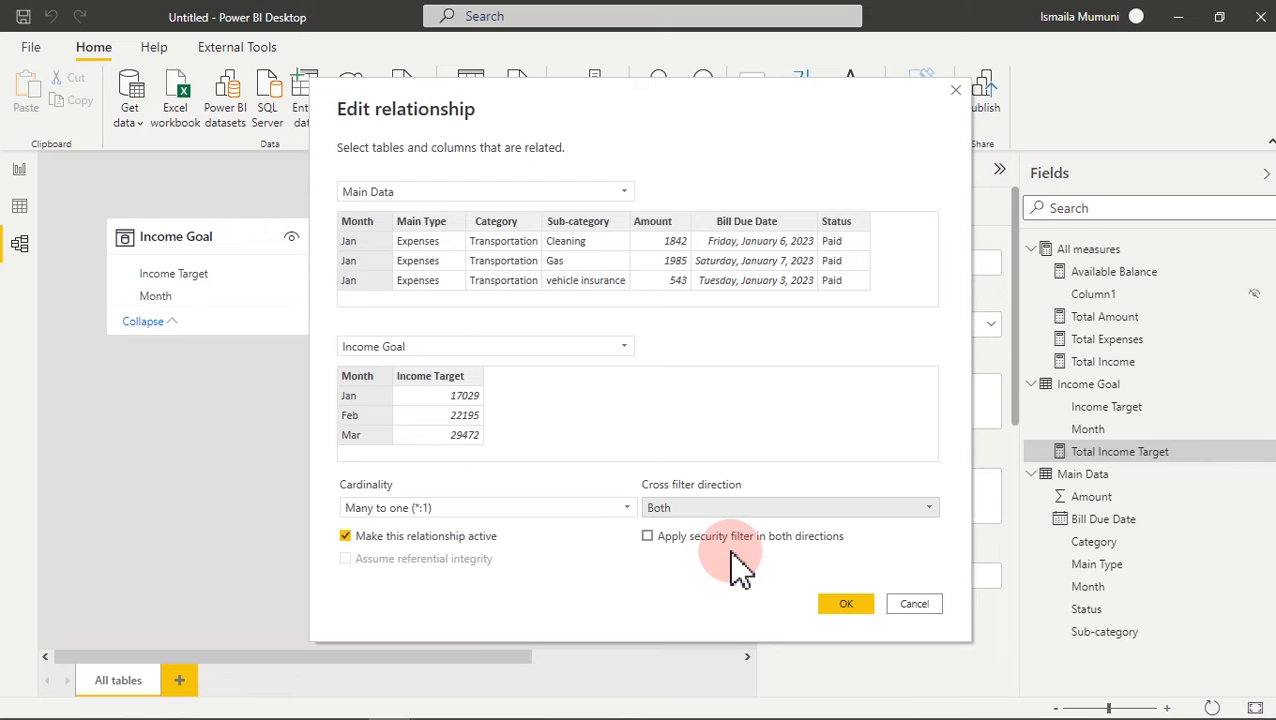
{"action": "left_click", "coordinate": [847, 603]}
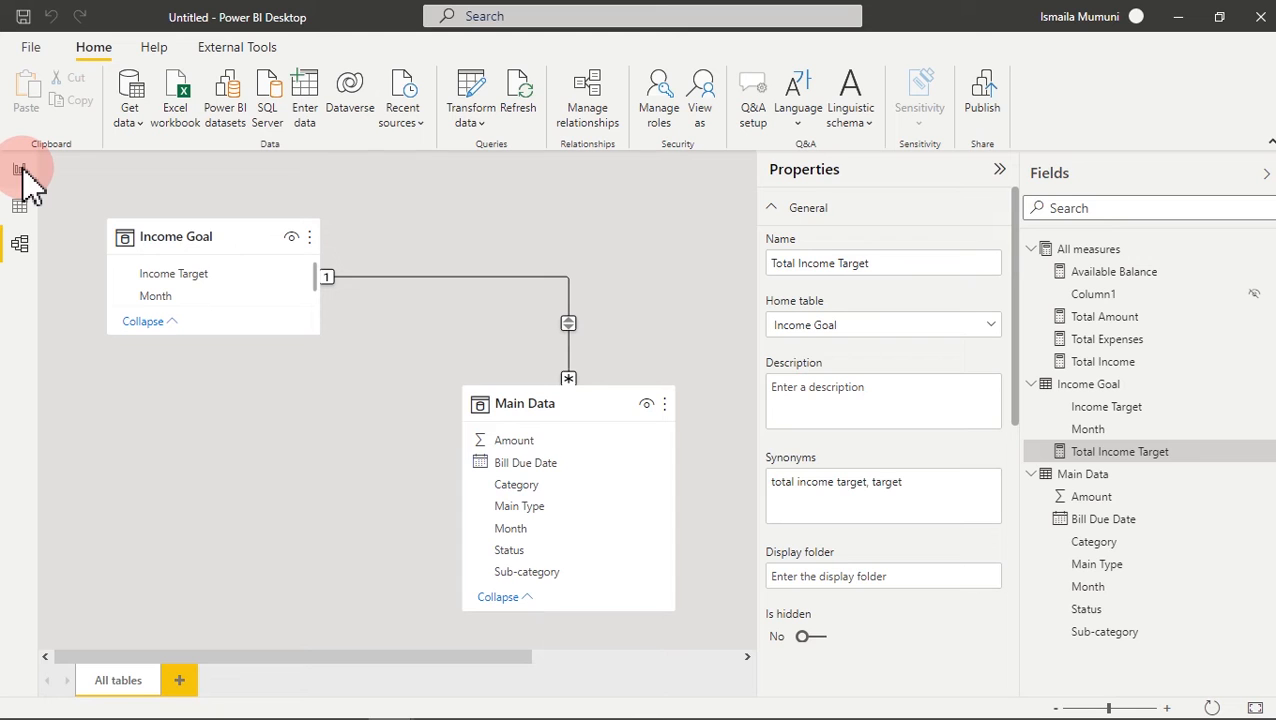
- Return to the report and filter by Aug and Apr to check that the Total Income Target card responds
{"action": "left_click", "coordinate": [22, 170]}
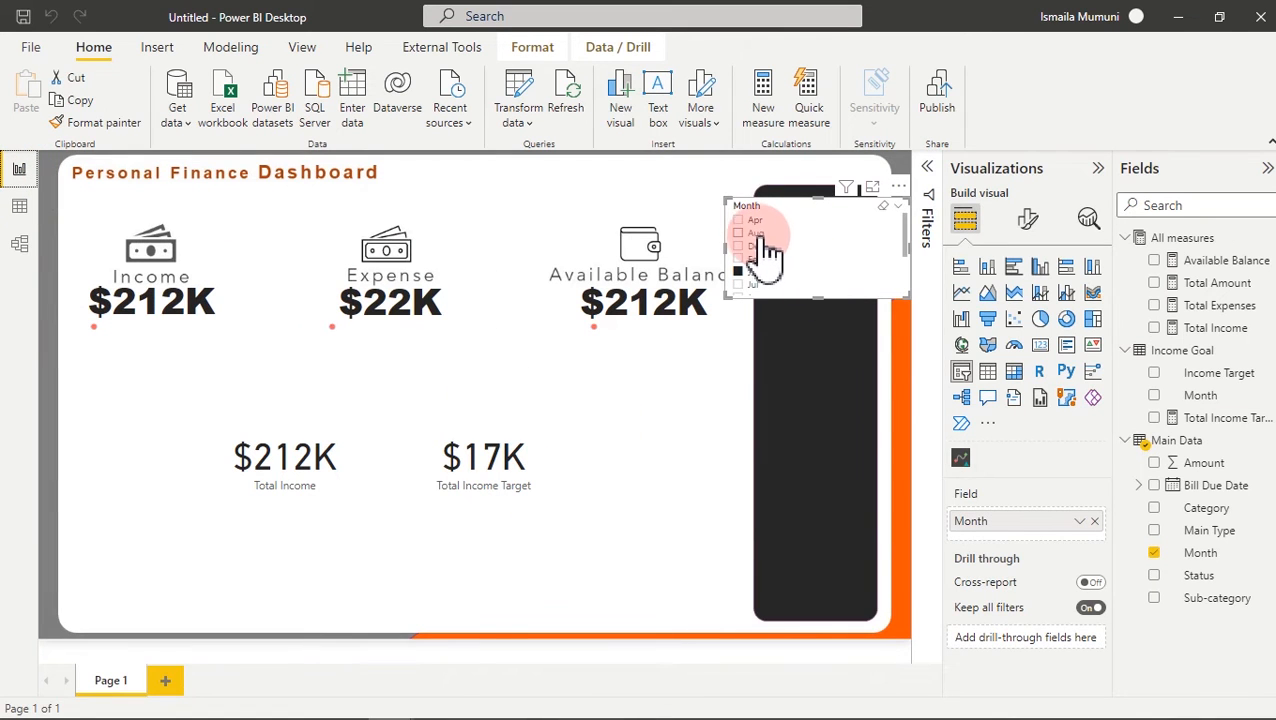
{"action": "left_click", "coordinate": [758, 234]}
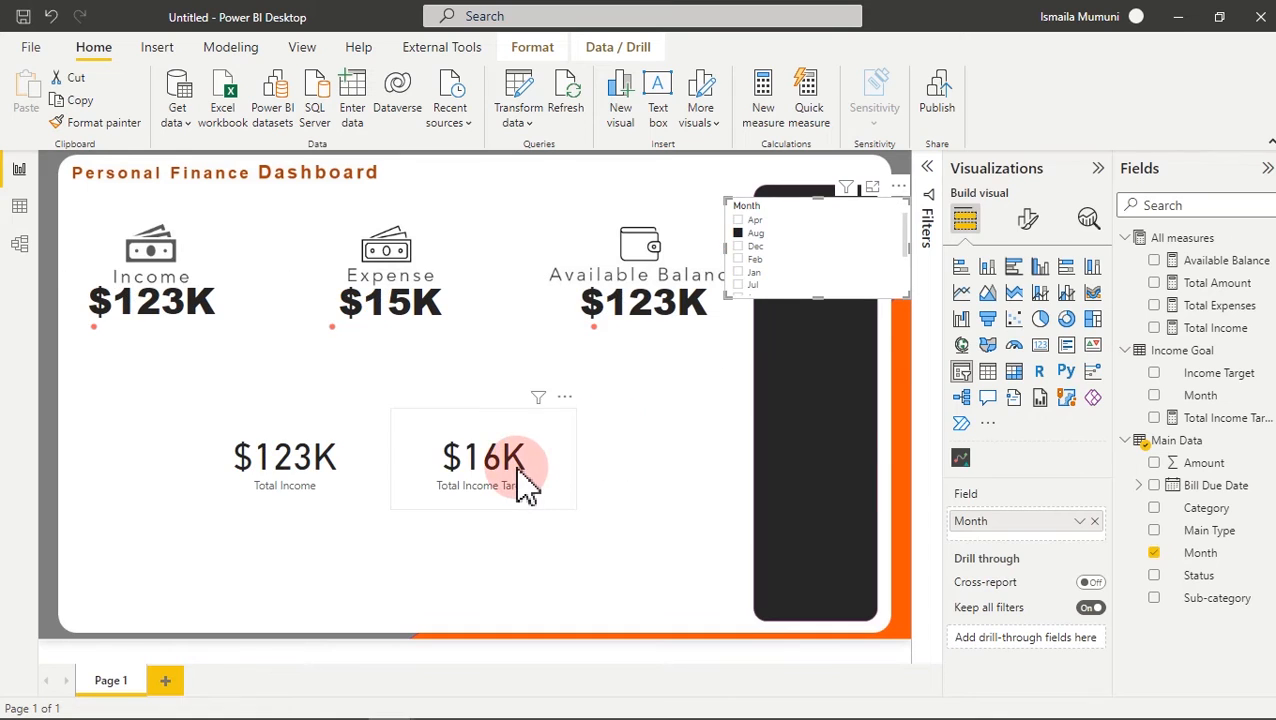
{"action": "left_click", "coordinate": [746, 221]}
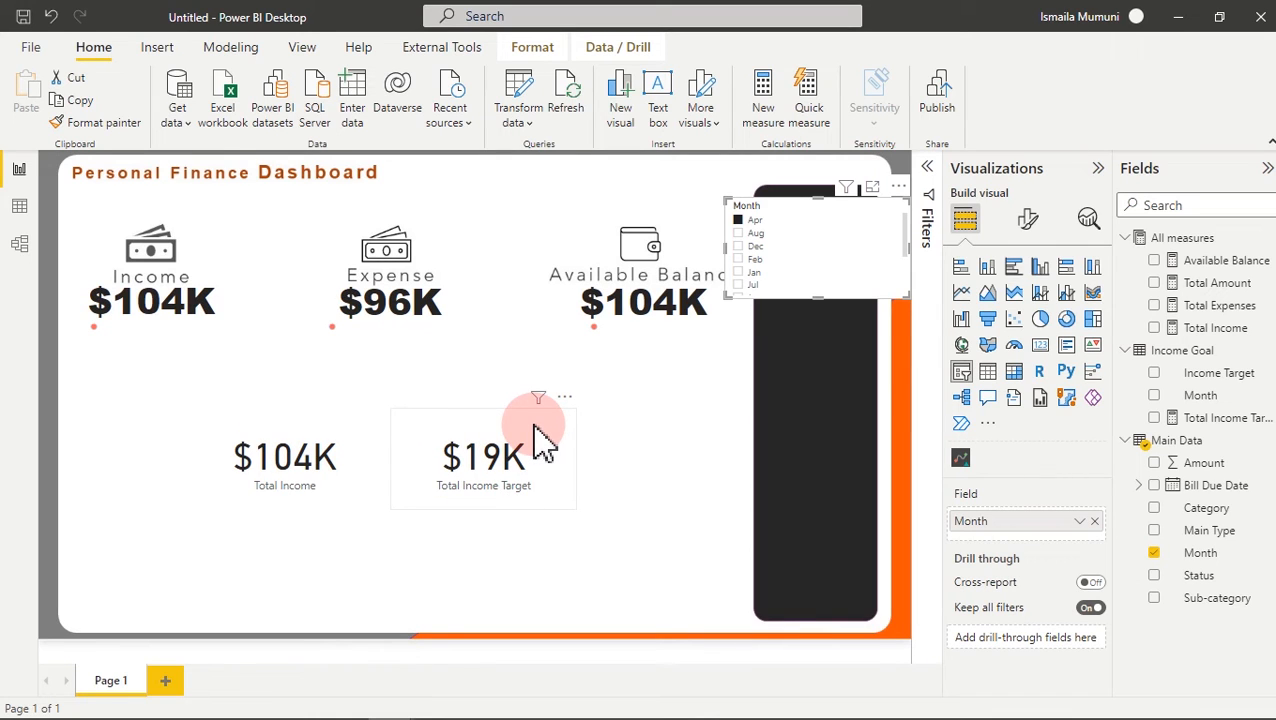
- Remove the Total Income Target and Total Income cards from the report page
{"action": "left_click", "coordinate": [564, 397]}
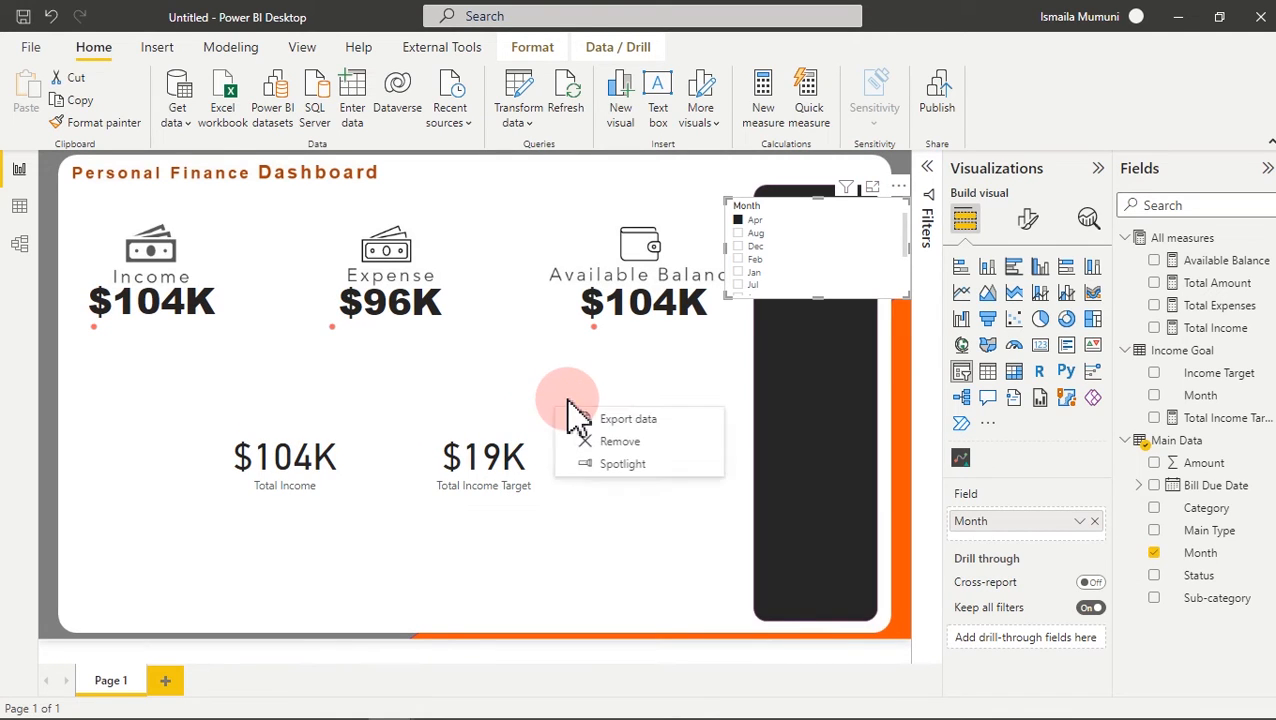
{"action": "left_click", "coordinate": [622, 442]}
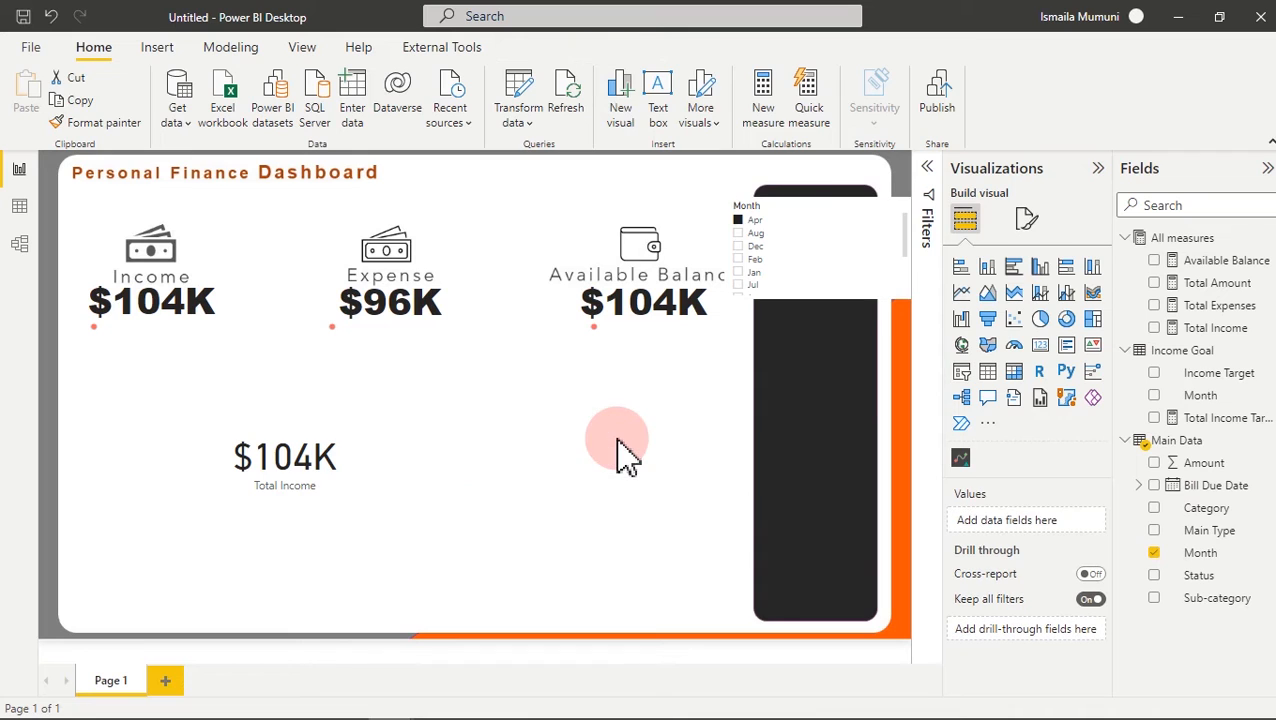
{"action": "left_click", "coordinate": [334, 455]}
{"action": "left_click", "coordinate": [366, 398]}
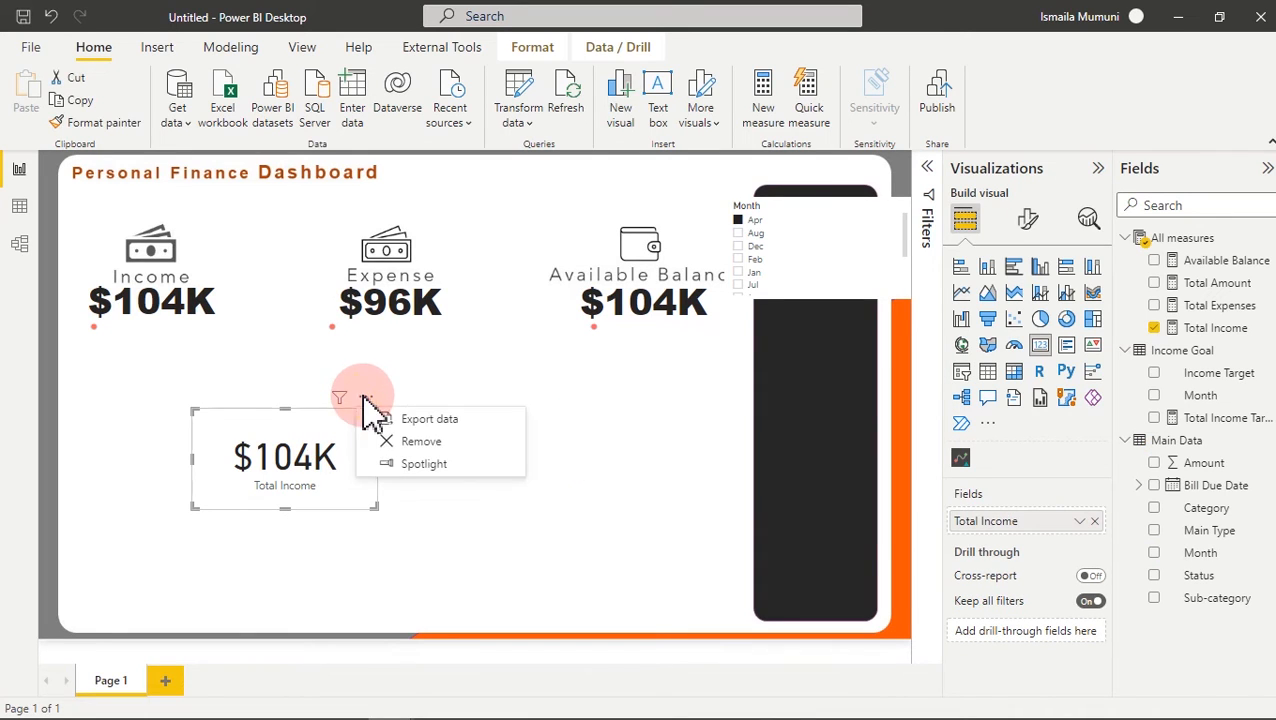
{"action": "left_click", "coordinate": [421, 442]}
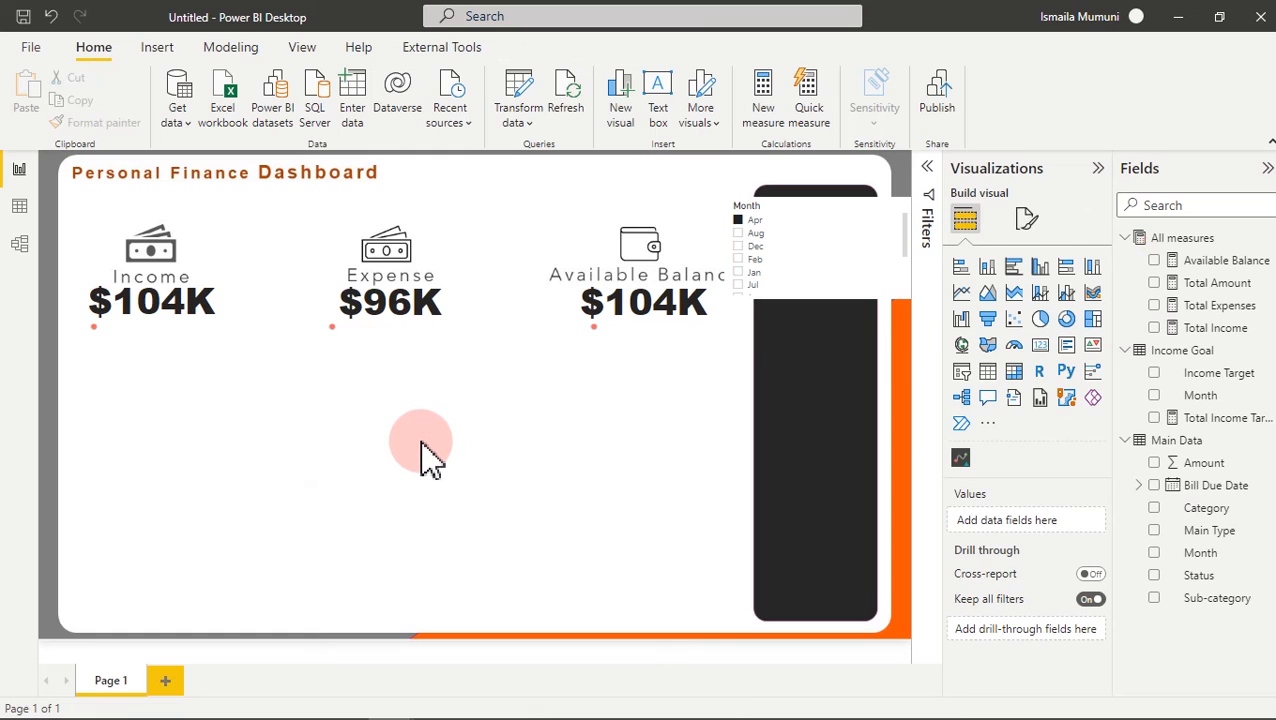
{"action": "left_click", "coordinate": [421, 441]}
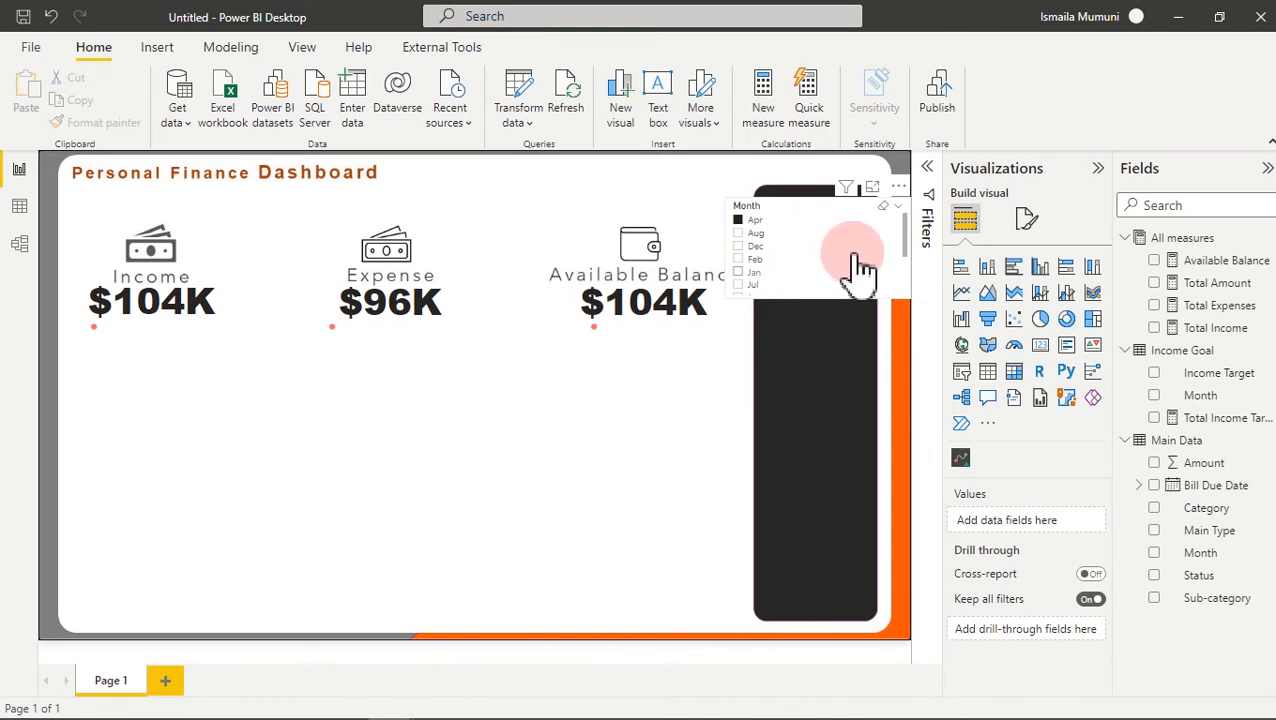
- Stop the Month slicer from filtering the three sparklines under Income, Expense and Available Balance, checking with the Aug filter
{"action": "left_click", "coordinate": [756, 247]}
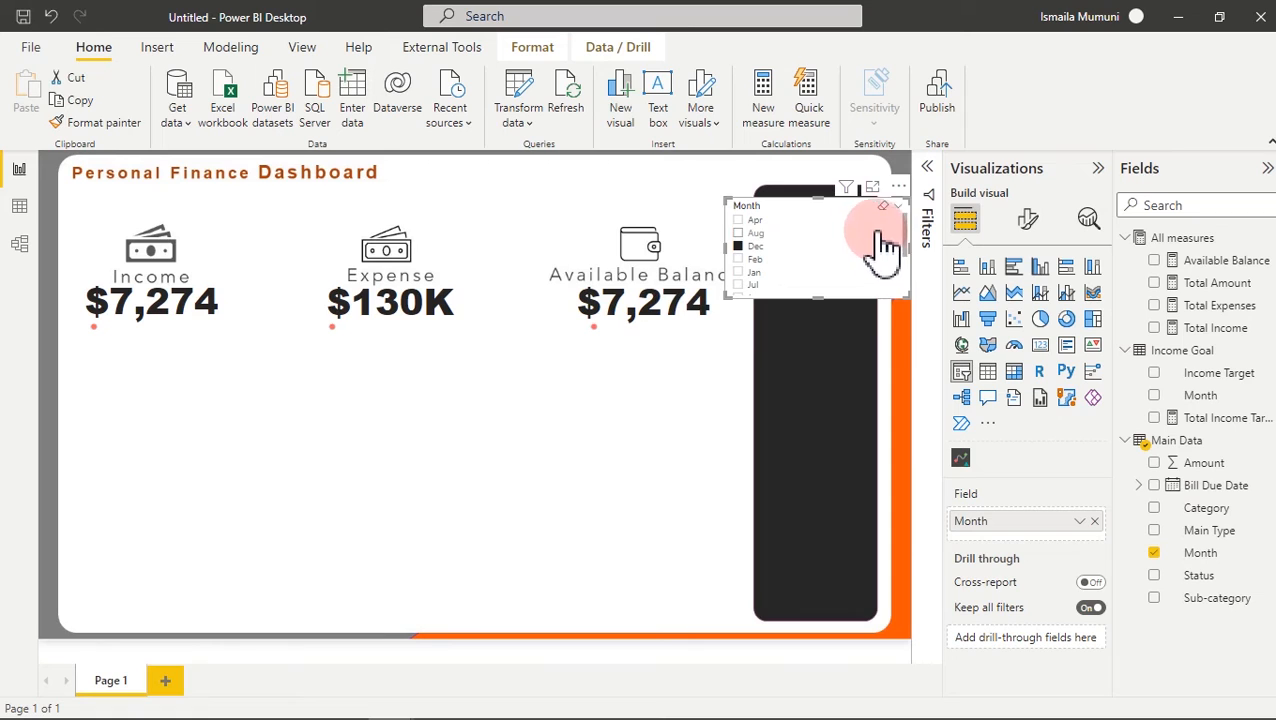
{"action": "left_click", "coordinate": [888, 210]}
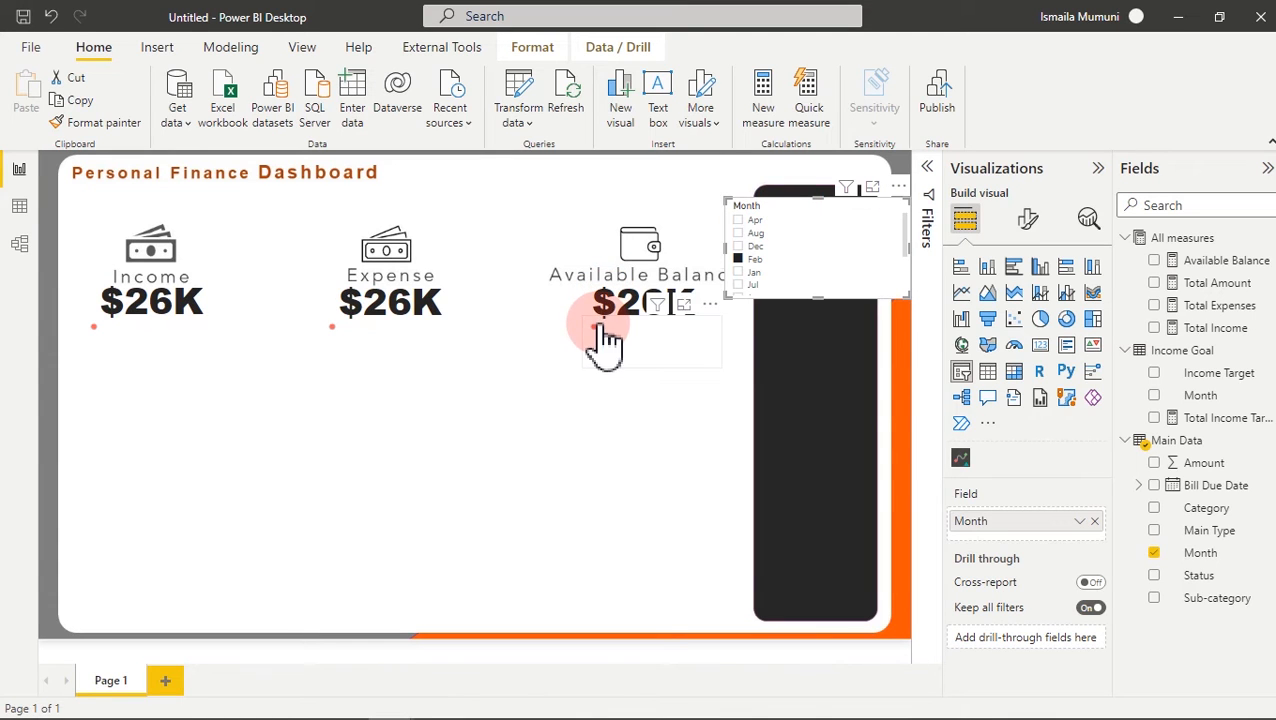
{"action": "left_click", "coordinate": [535, 45]}
{"action": "left_click", "coordinate": [45, 105]}
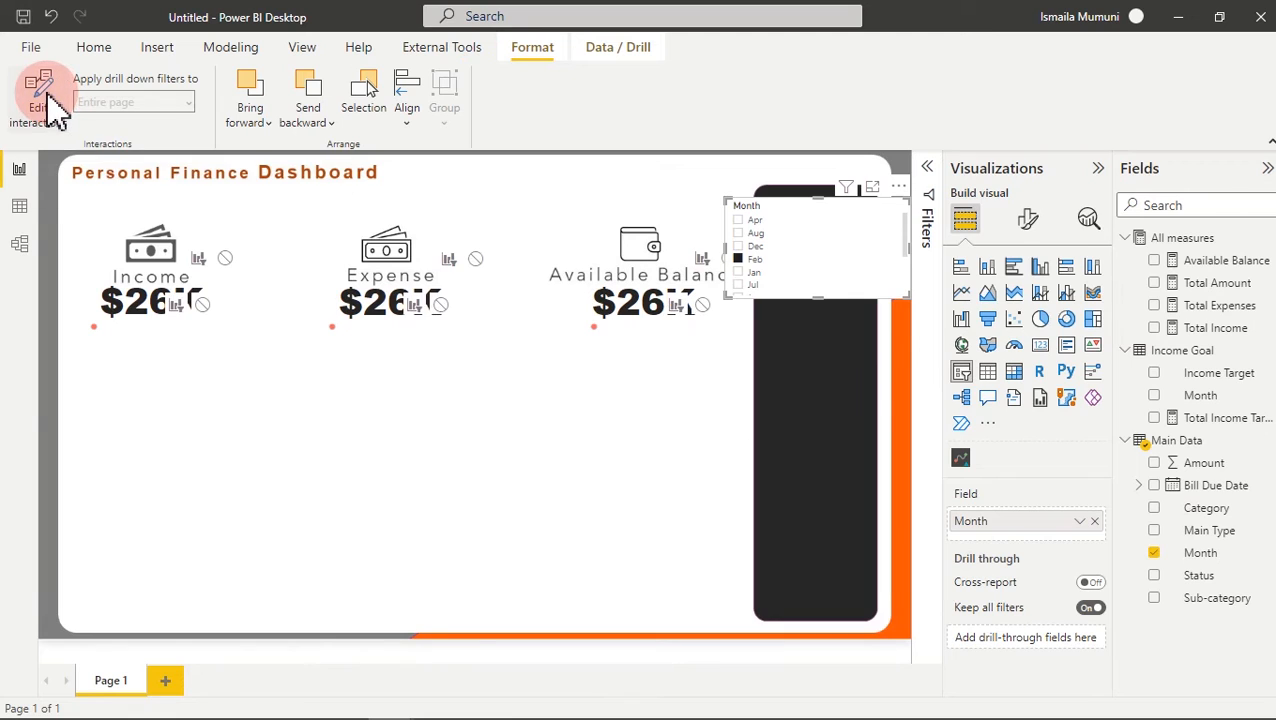
{"action": "left_click", "coordinate": [203, 305]}
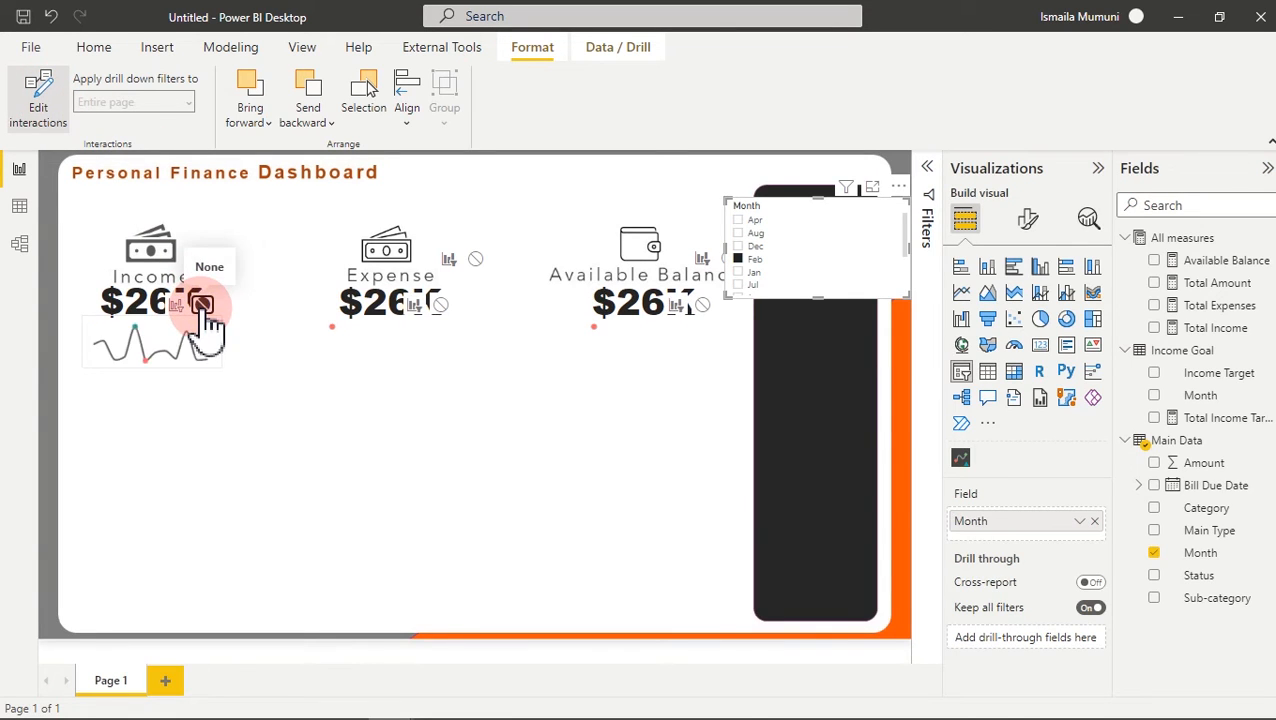
{"action": "left_click", "coordinate": [440, 304]}
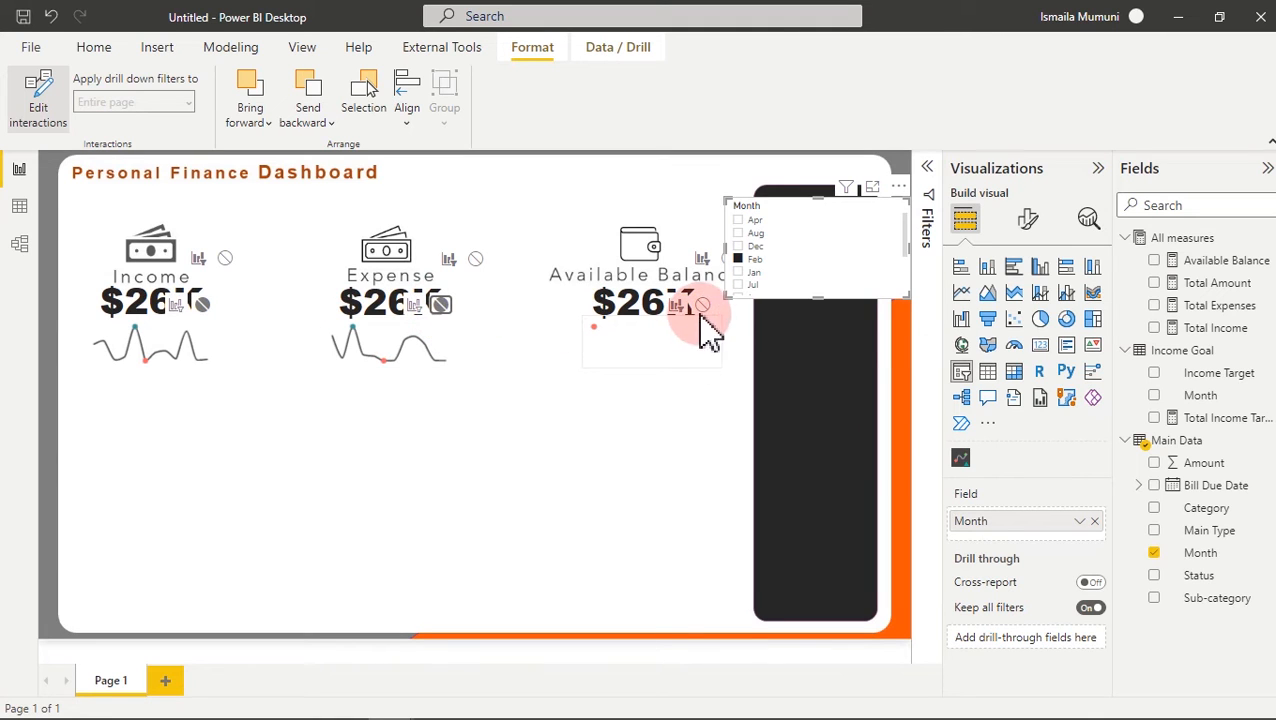
{"action": "left_click", "coordinate": [703, 305]}
{"action": "left_click", "coordinate": [757, 237]}
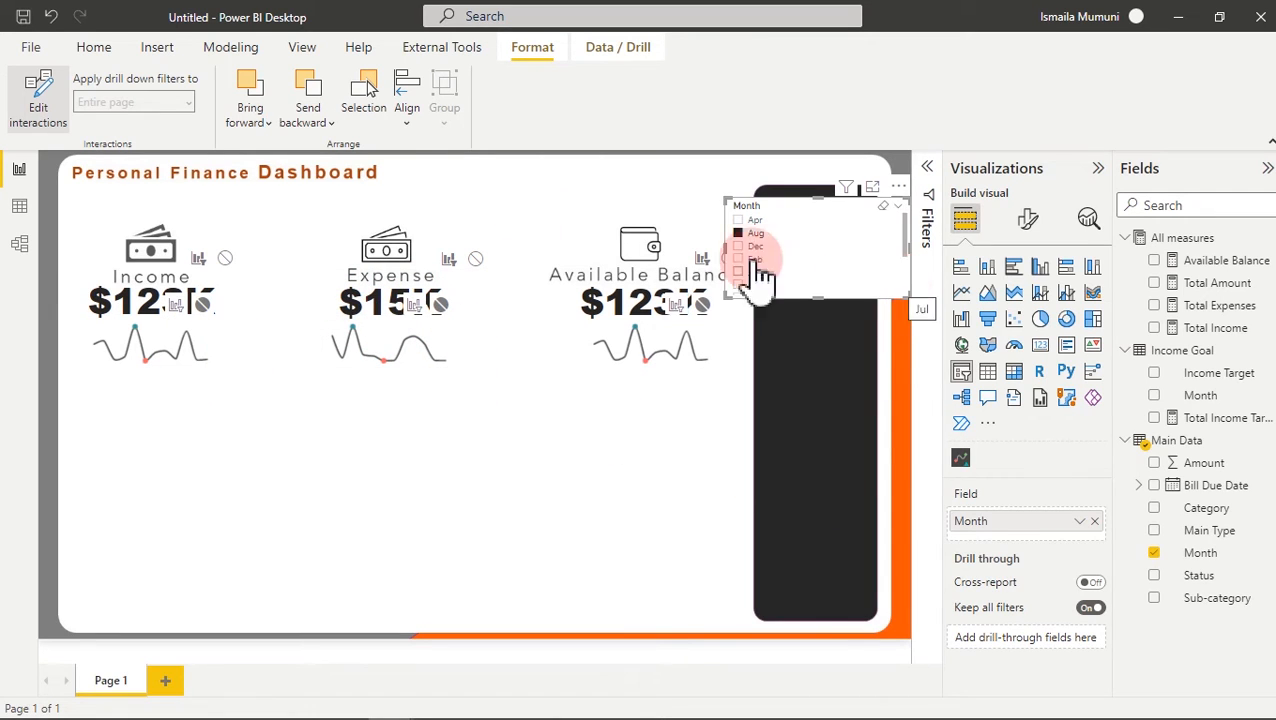
{"action": "left_click", "coordinate": [40, 95]}
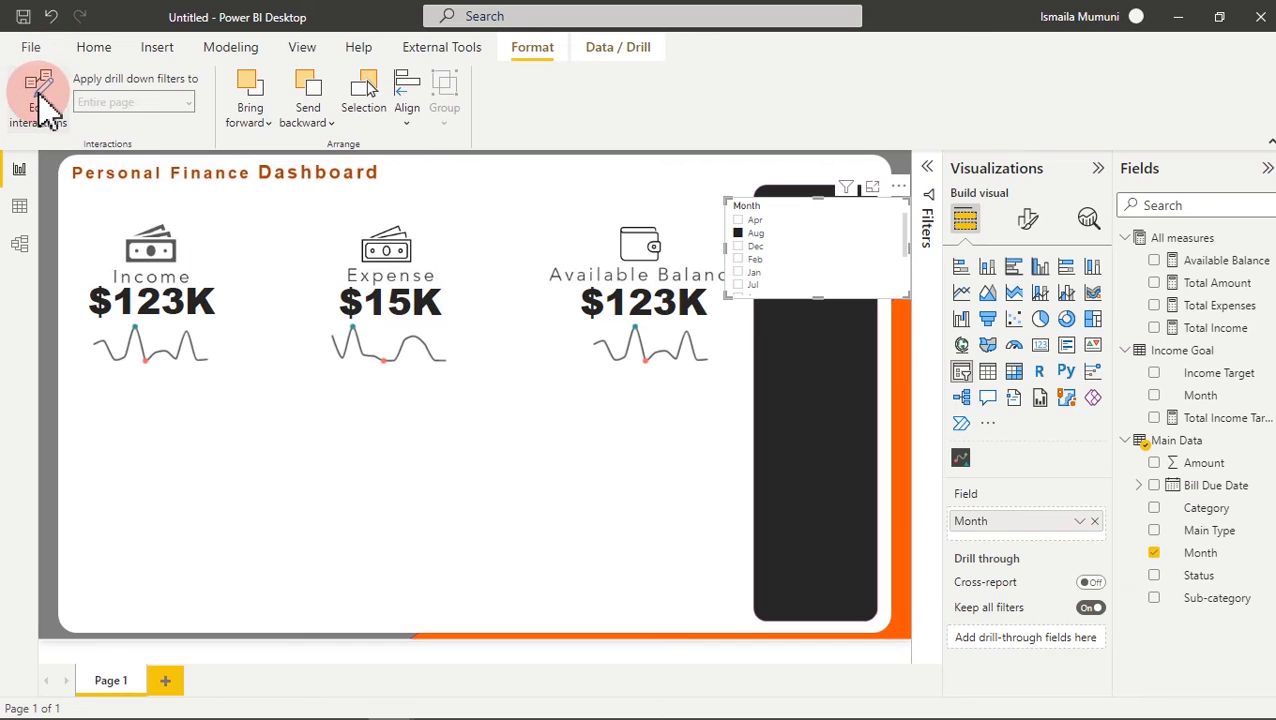
- Add a gauge visual to the page and place it, enlarged, in the empty area below the Income sparkline
{"action": "left_click", "coordinate": [456, 469]}
{"action": "left_click", "coordinate": [1016, 345]}
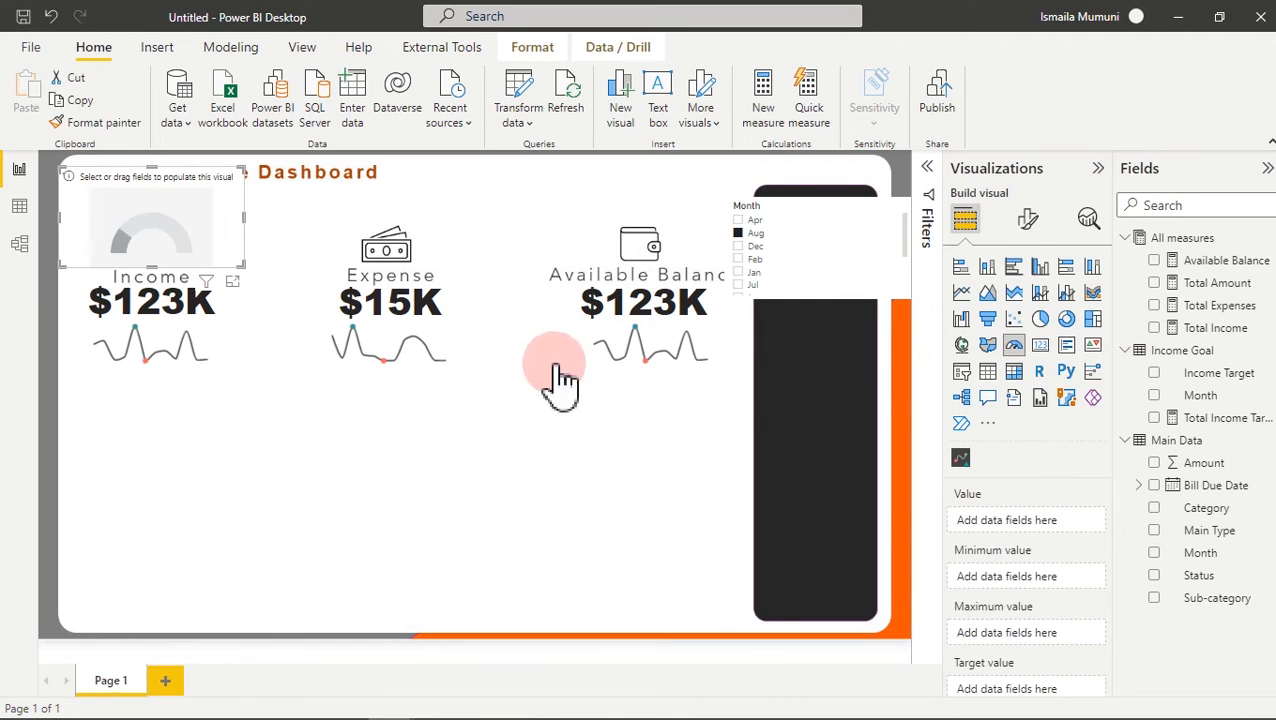
{"action": "left_click_drag", "start_coordinate": [181, 213], "coordinate": [306, 485]}
{"action": "left_click_drag", "start_coordinate": [194, 532], "coordinate": [192, 622]}
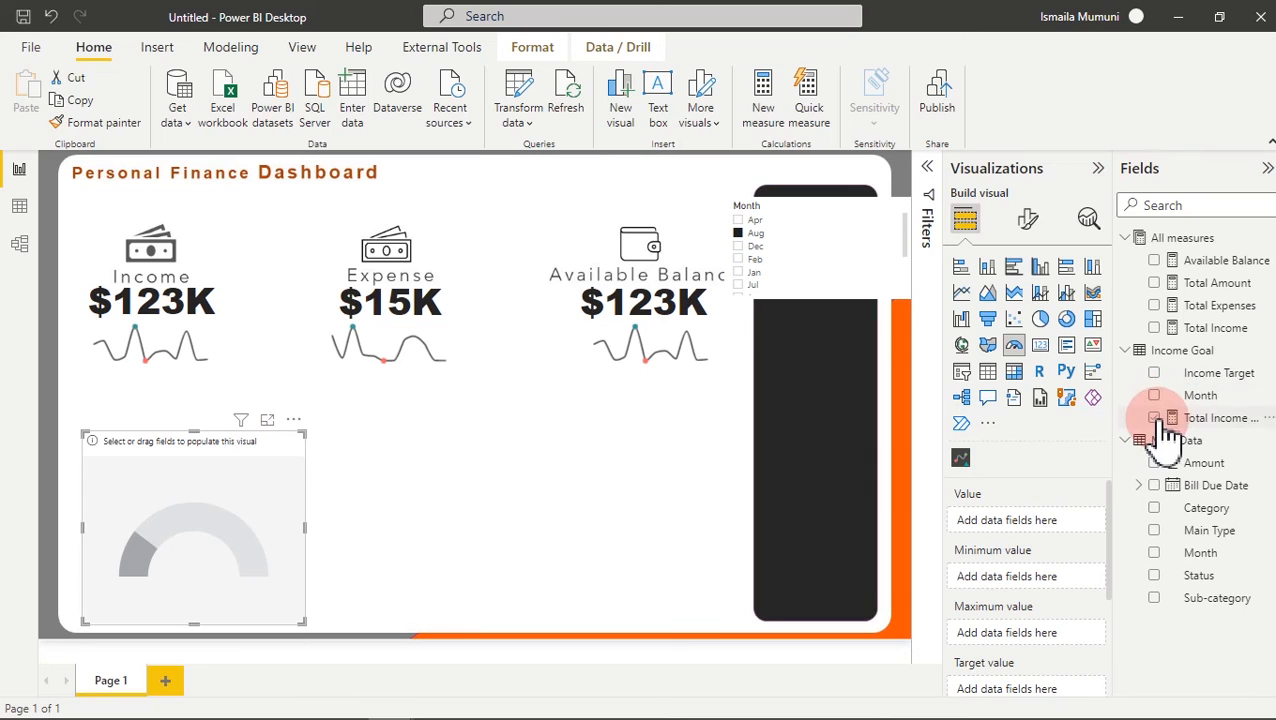
- Assign Total Income Target as the gauge's value and Total Income as its target value, and clear the month filter
{"action": "left_click_drag", "start_coordinate": [1203, 428], "coordinate": [1030, 535]}
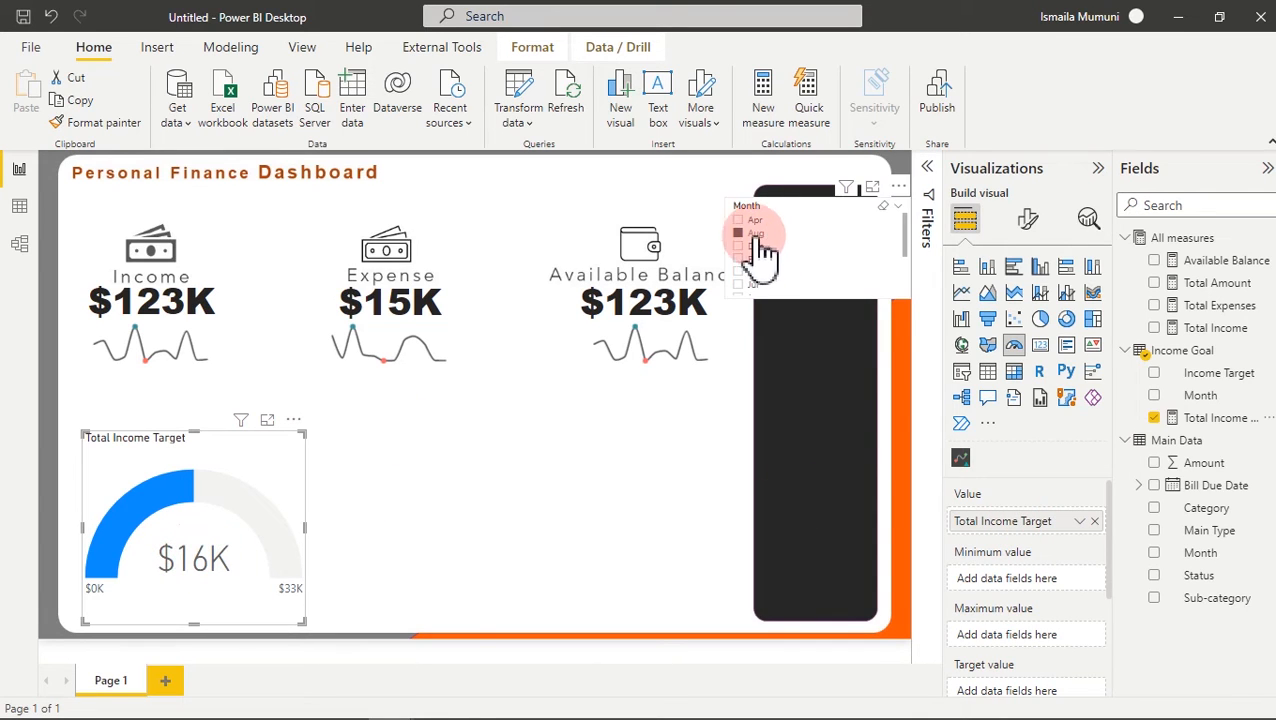
{"action": "left_click", "coordinate": [884, 207]}
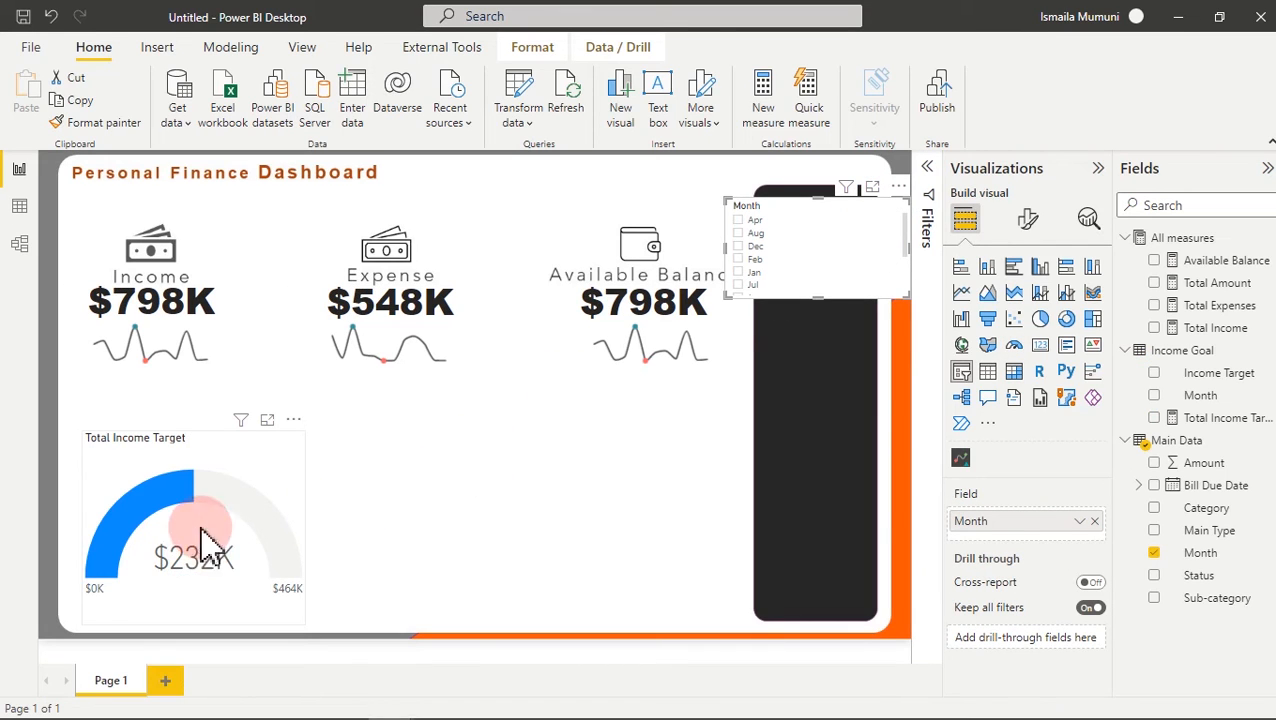
{"action": "mouse_move", "coordinate": [215, 570]}
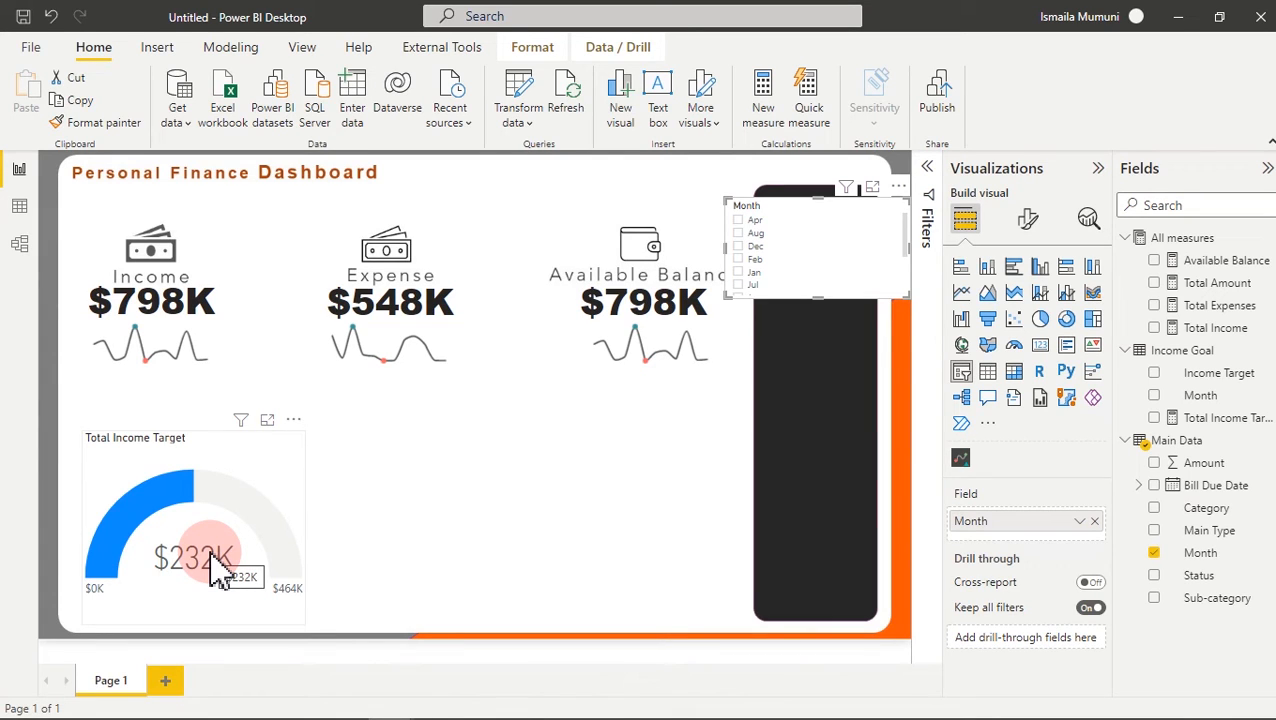
{"action": "left_click", "coordinate": [1232, 420]}
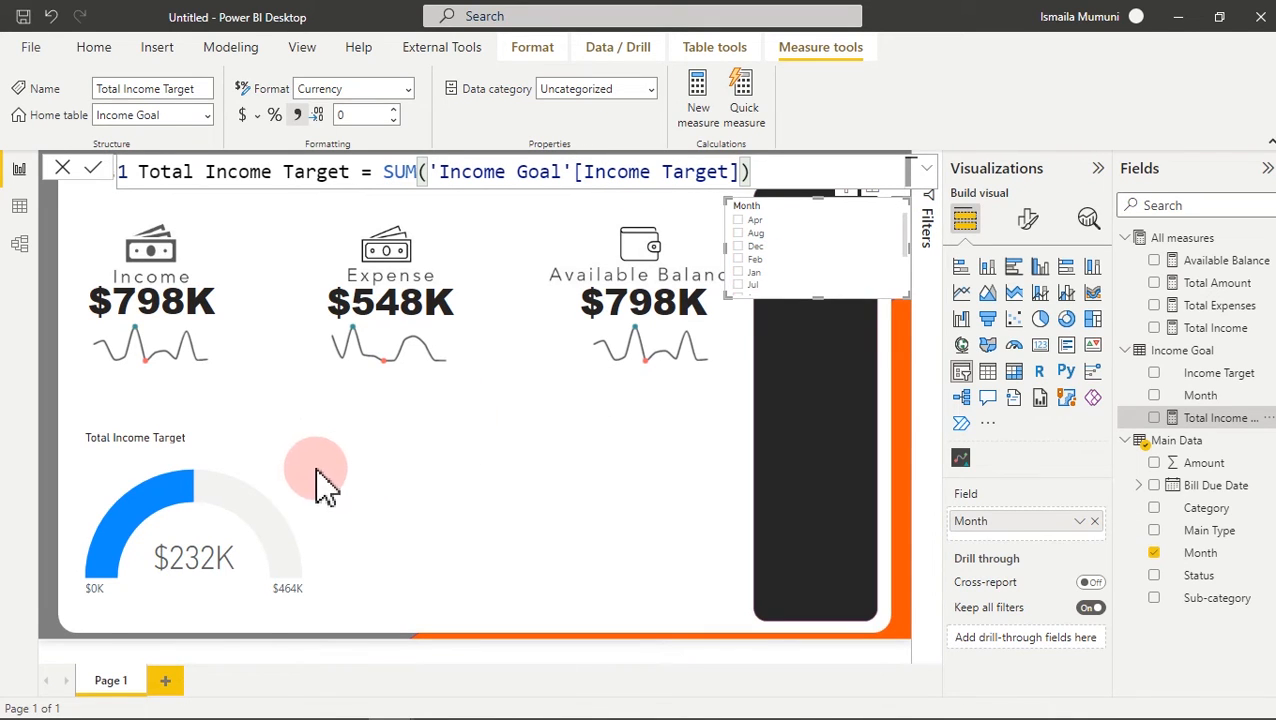
{"action": "left_click", "coordinate": [287, 482]}
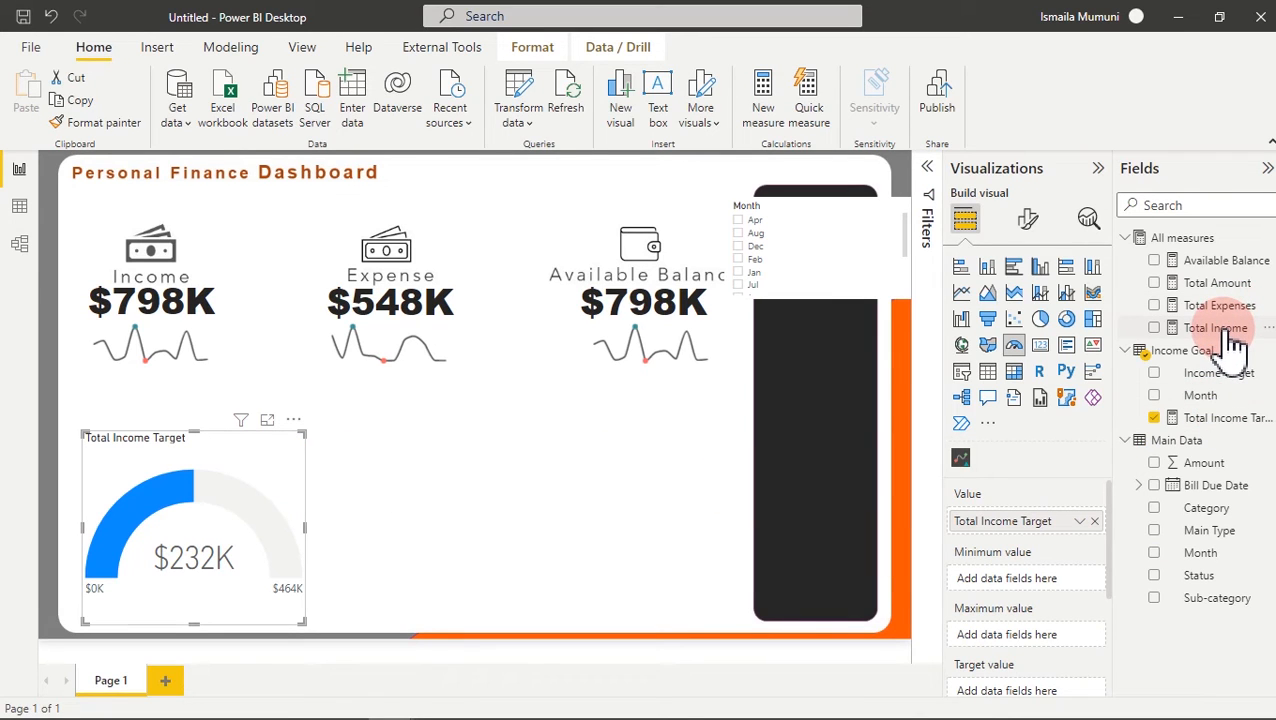
{"action": "left_click_drag", "start_coordinate": [1232, 340], "coordinate": [1060, 537]}
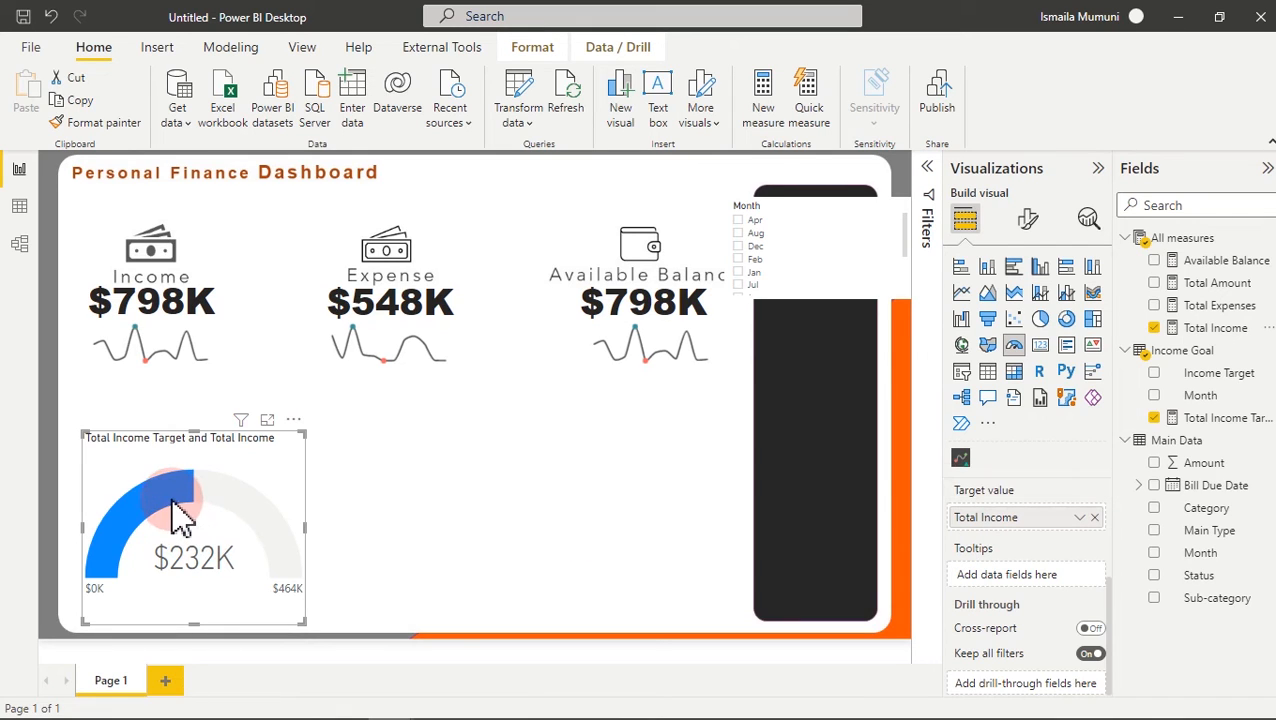
- Filter the page by Aug and Feb to check how the gauge's value and target marker respond
{"action": "mouse_move", "coordinate": [180, 515]}
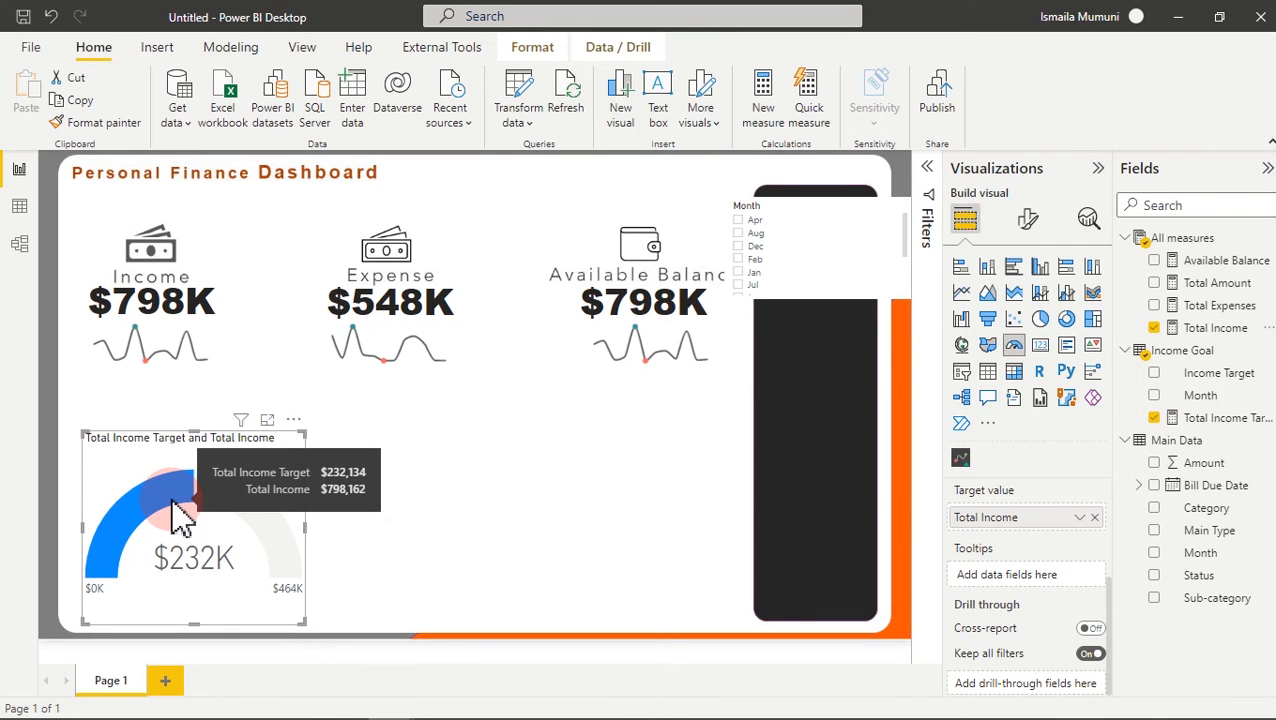
{"action": "left_click", "coordinate": [750, 232]}
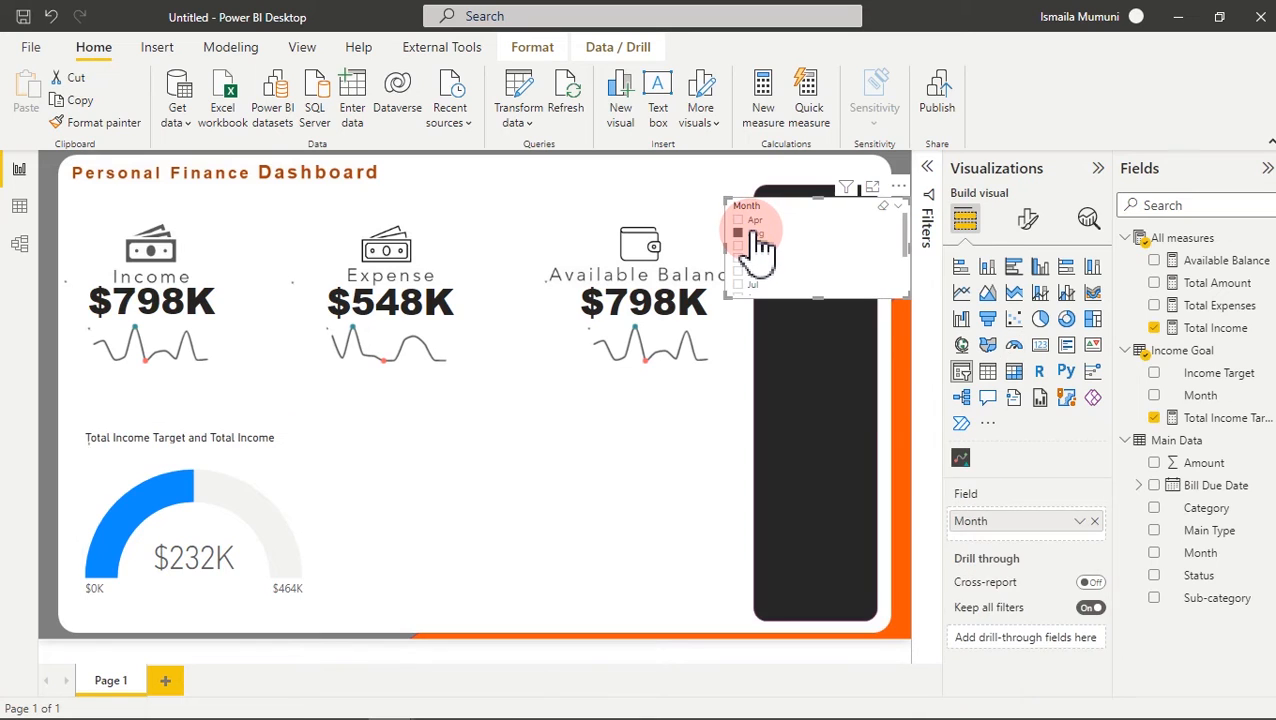
{"action": "left_click", "coordinate": [745, 258]}
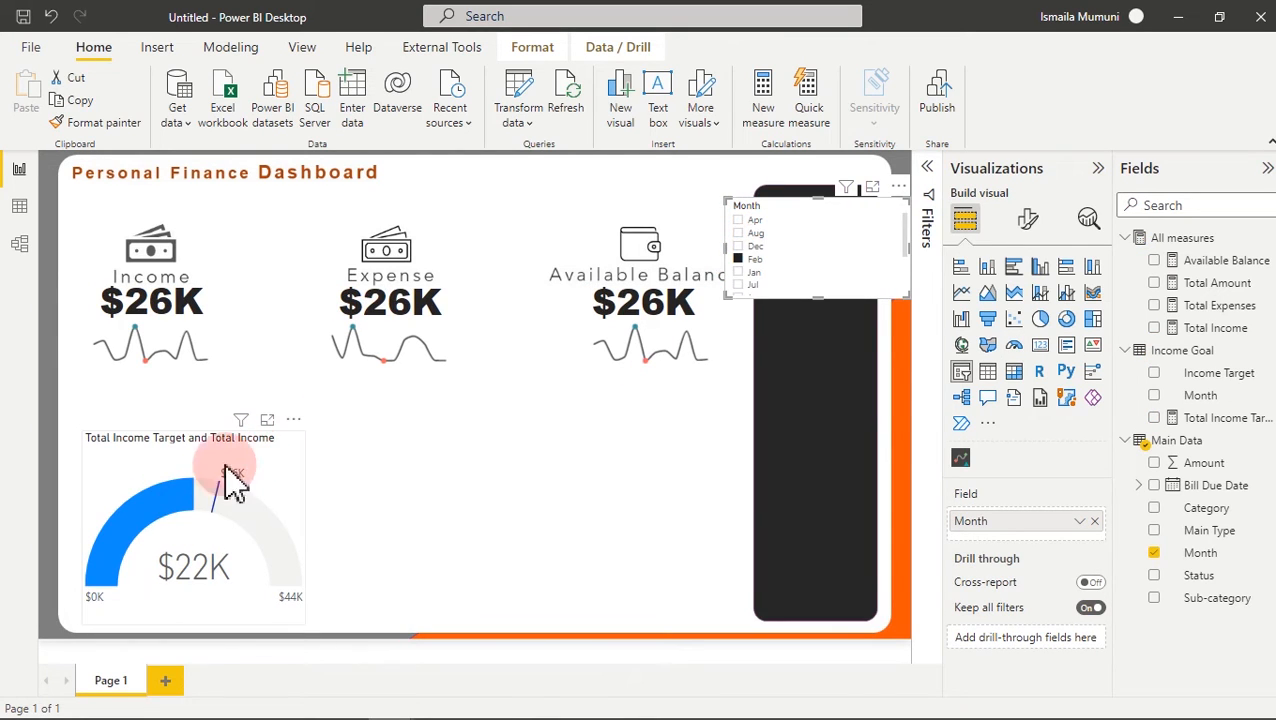
{"action": "mouse_move", "coordinate": [230, 505]}
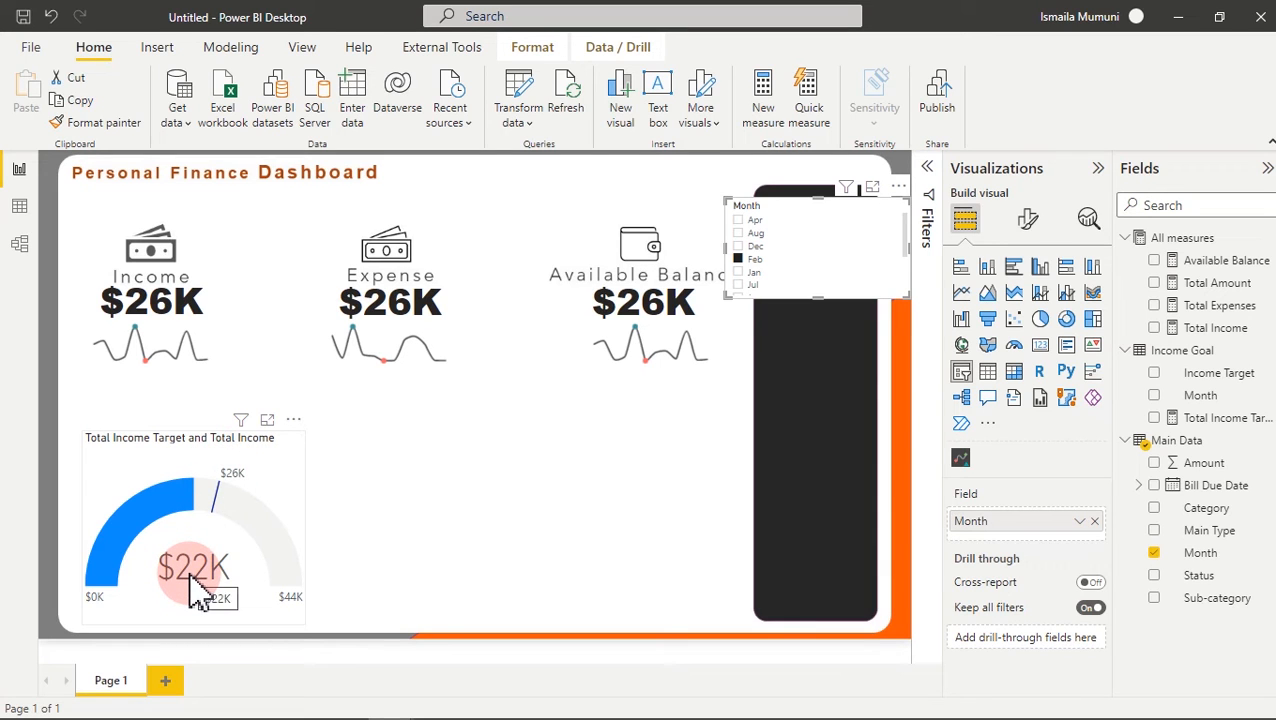
- Switch to the Personal finance Dashboard file and filter it by Sep to examine the caption below its gauge
{"action": "mouse_move", "coordinate": [340, 712]}
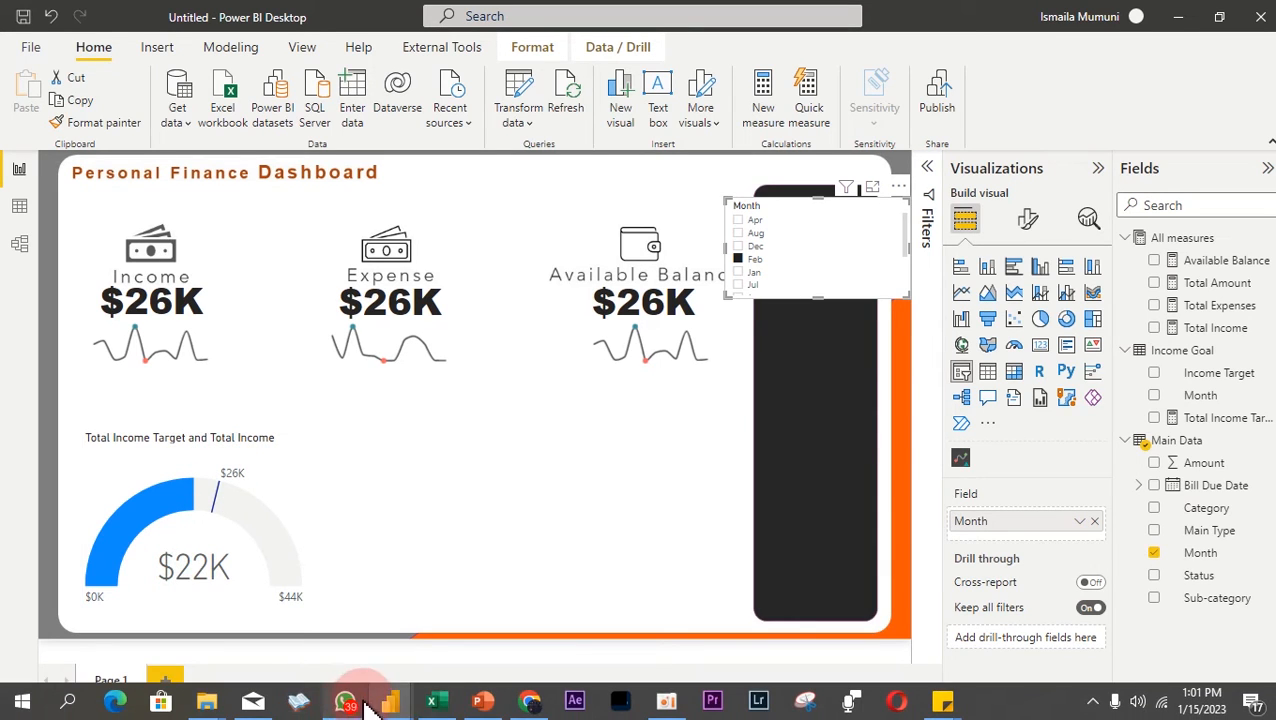
{"action": "mouse_move", "coordinate": [387, 710]}
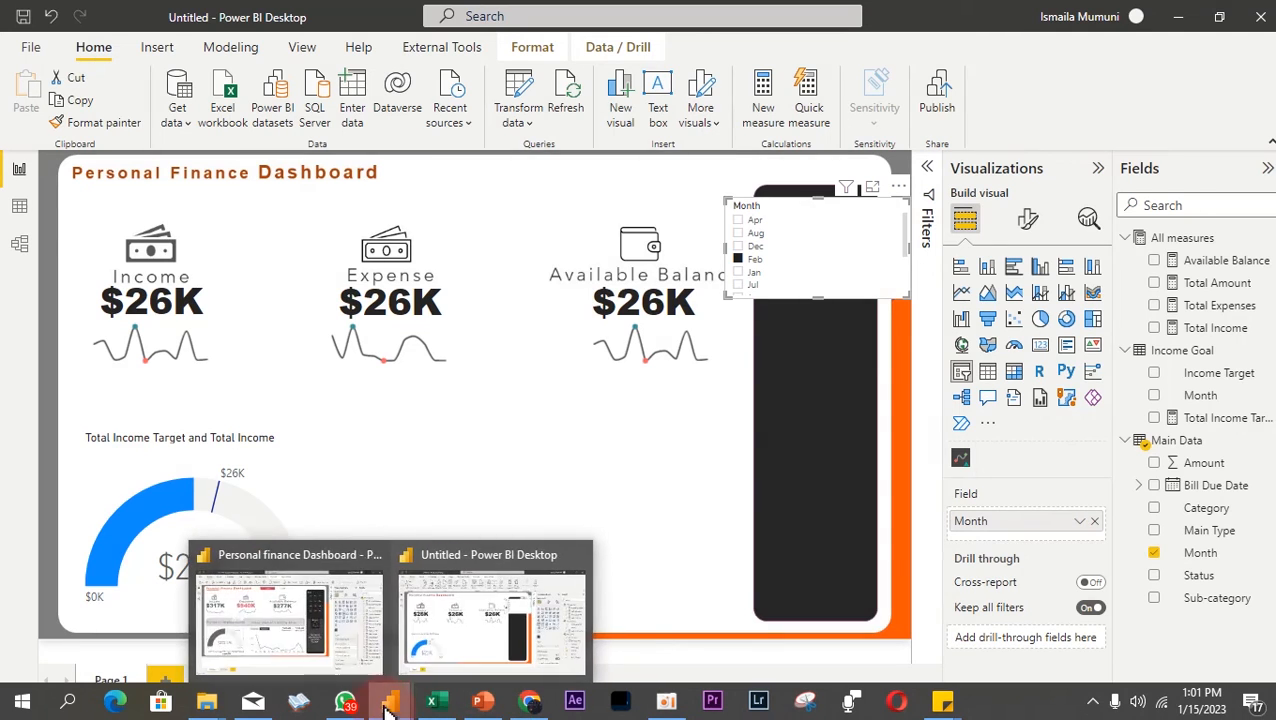
{"action": "mouse_move", "coordinate": [348, 652]}
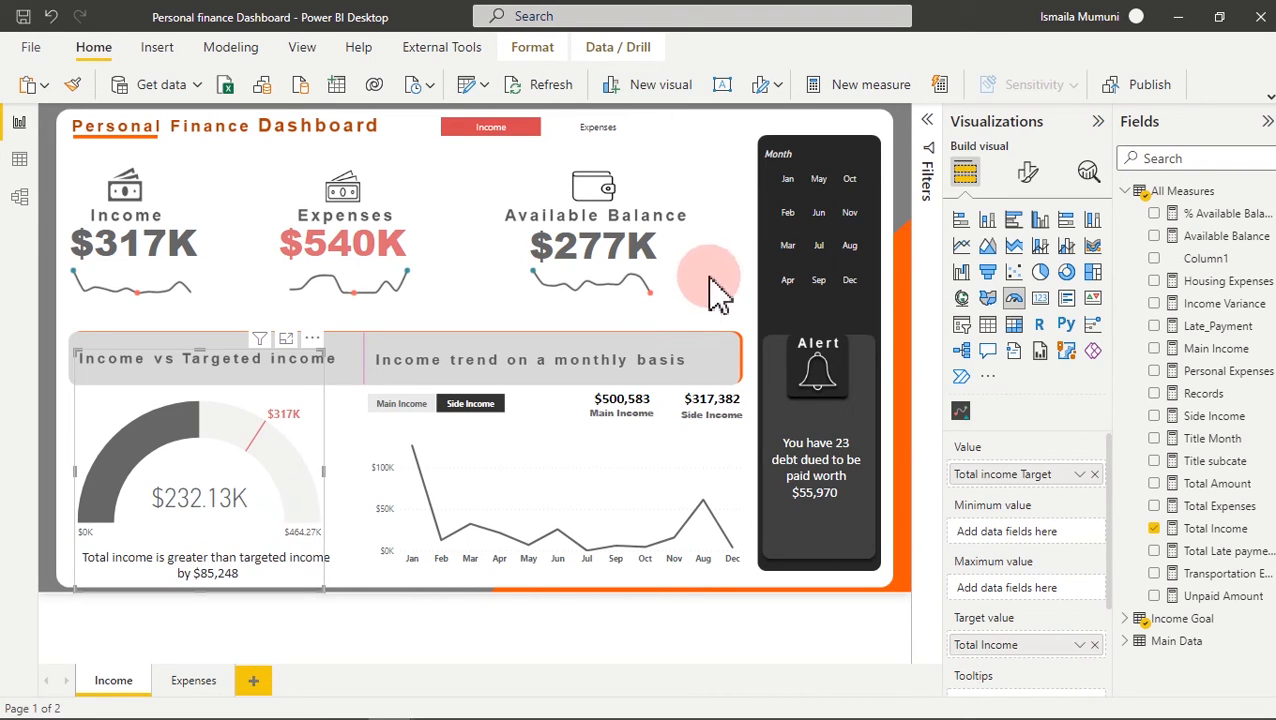
{"action": "left_click", "coordinate": [822, 291]}
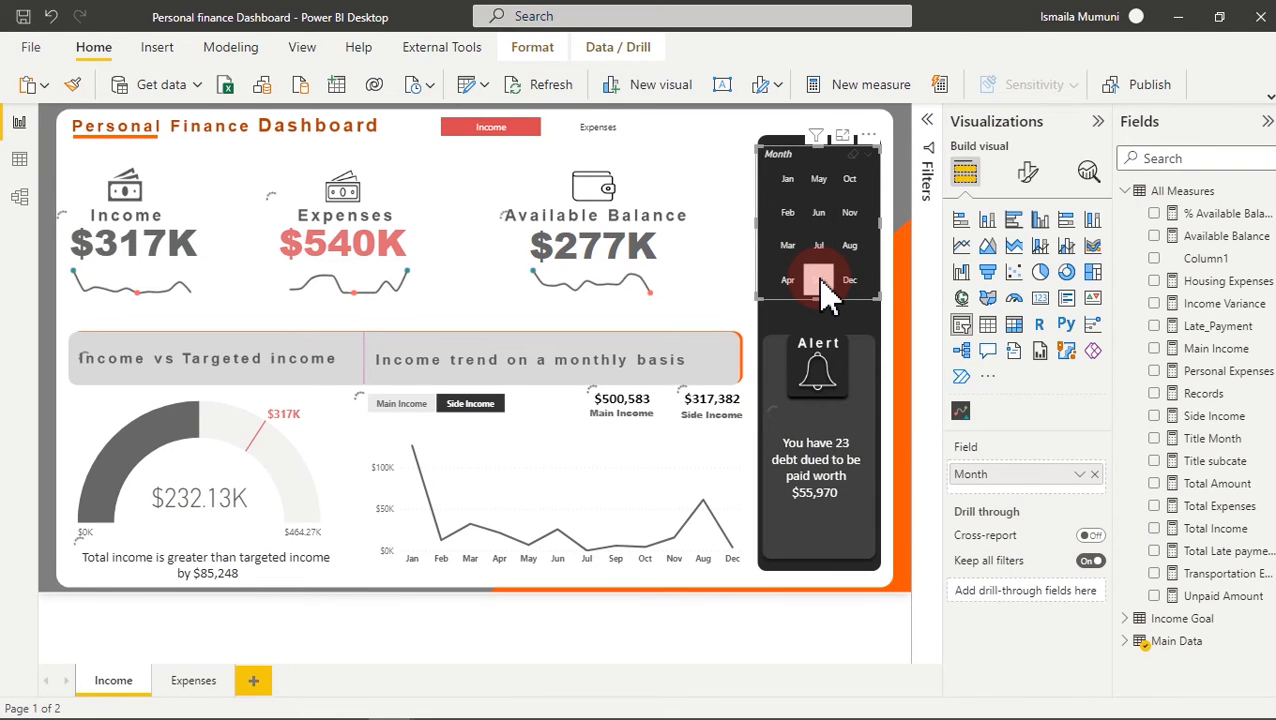
{"action": "left_click", "coordinate": [818, 280]}
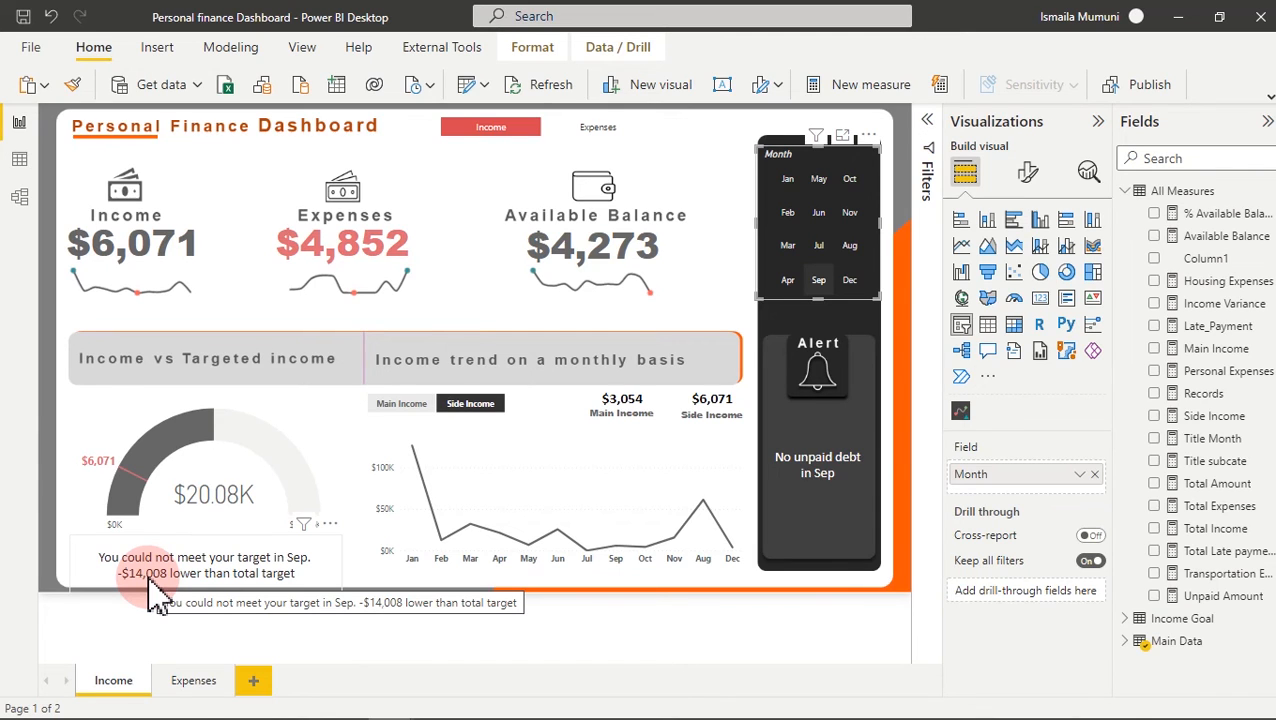
- Return to the untitled report and start a new measure named Guage Caption, with a second formula line
{"action": "left_click", "coordinate": [698, 95]}
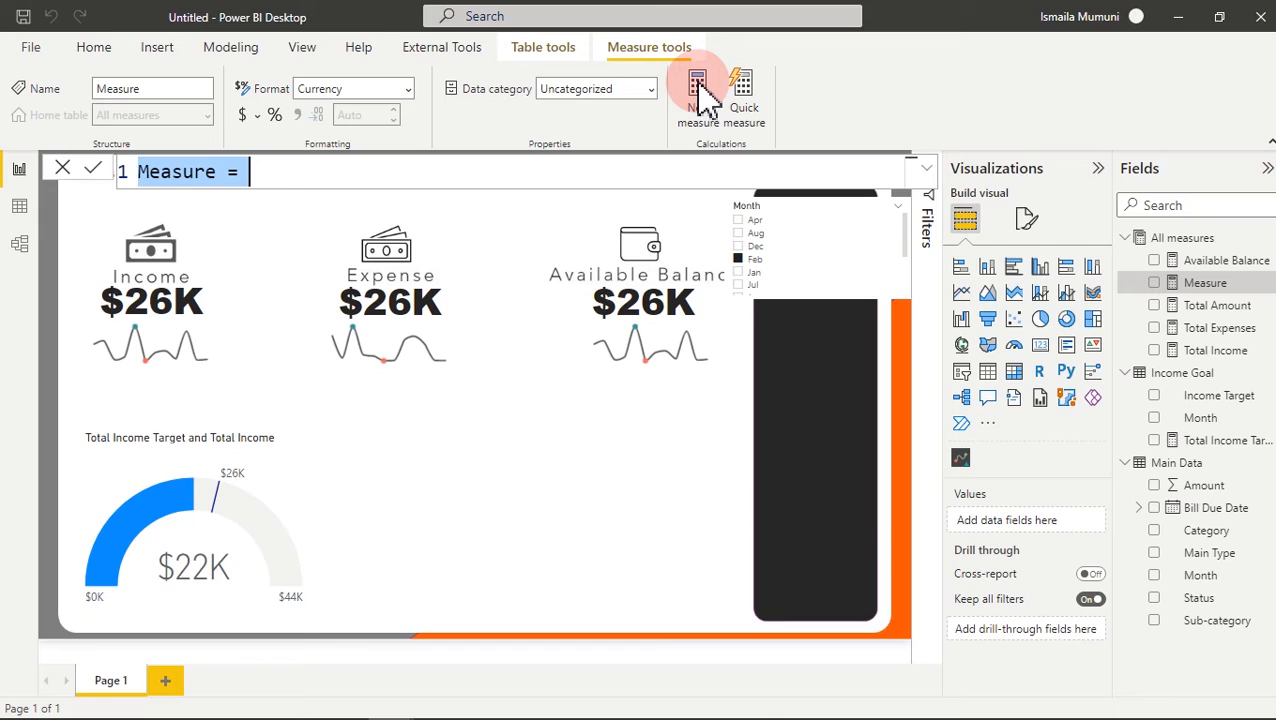
{"action": "type", "text": "Gu"}
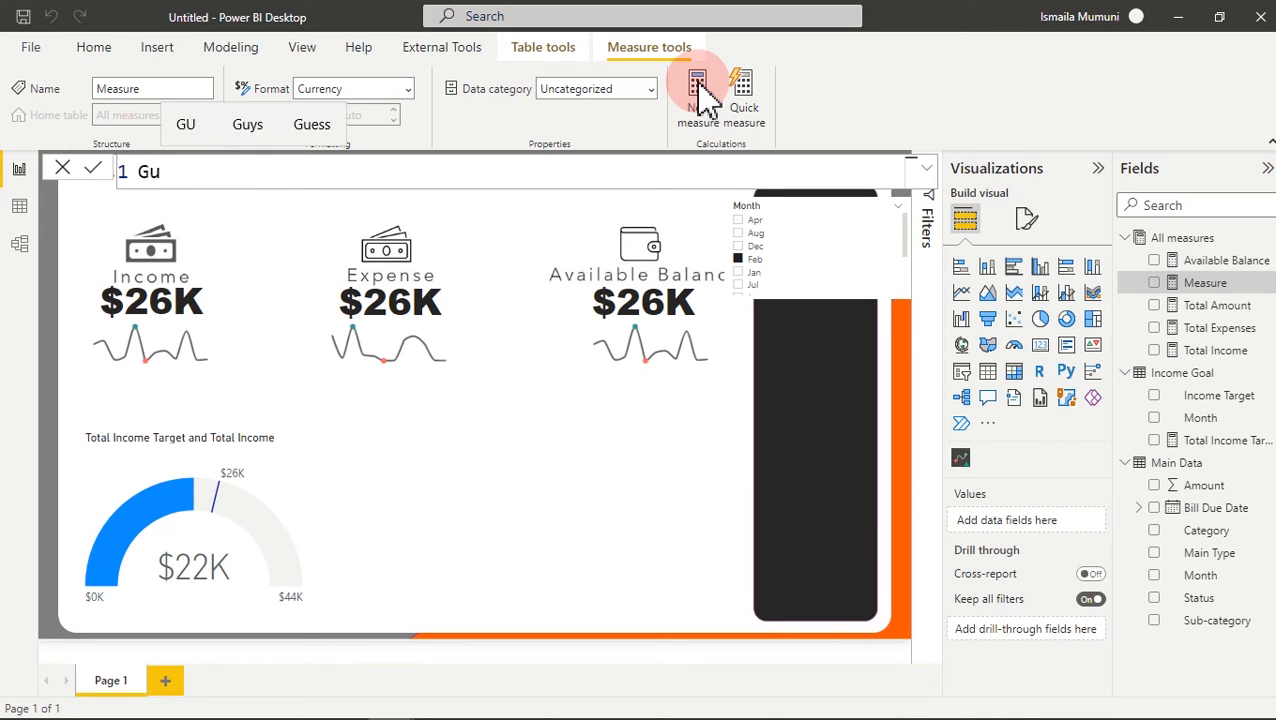
{"action": "type", "text": "age Cap"}
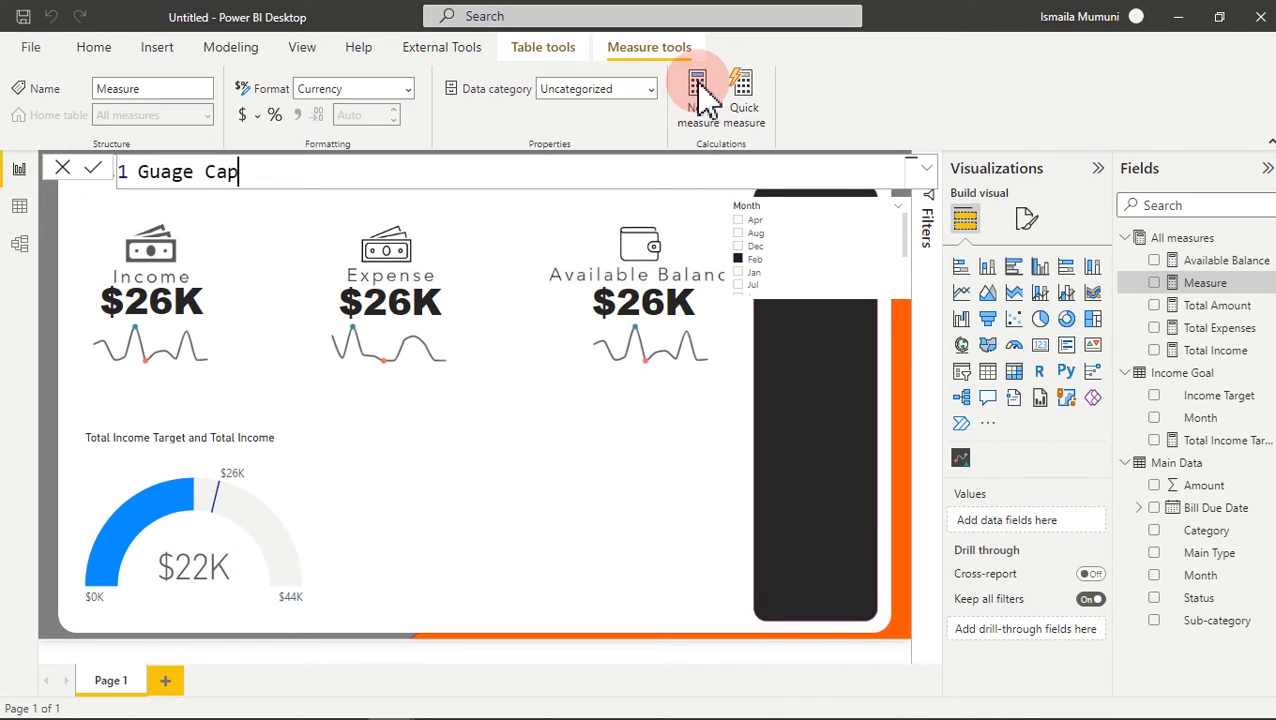
{"action": "type", "text": "tion="}
{"action": "key", "text": "shift+Return"}
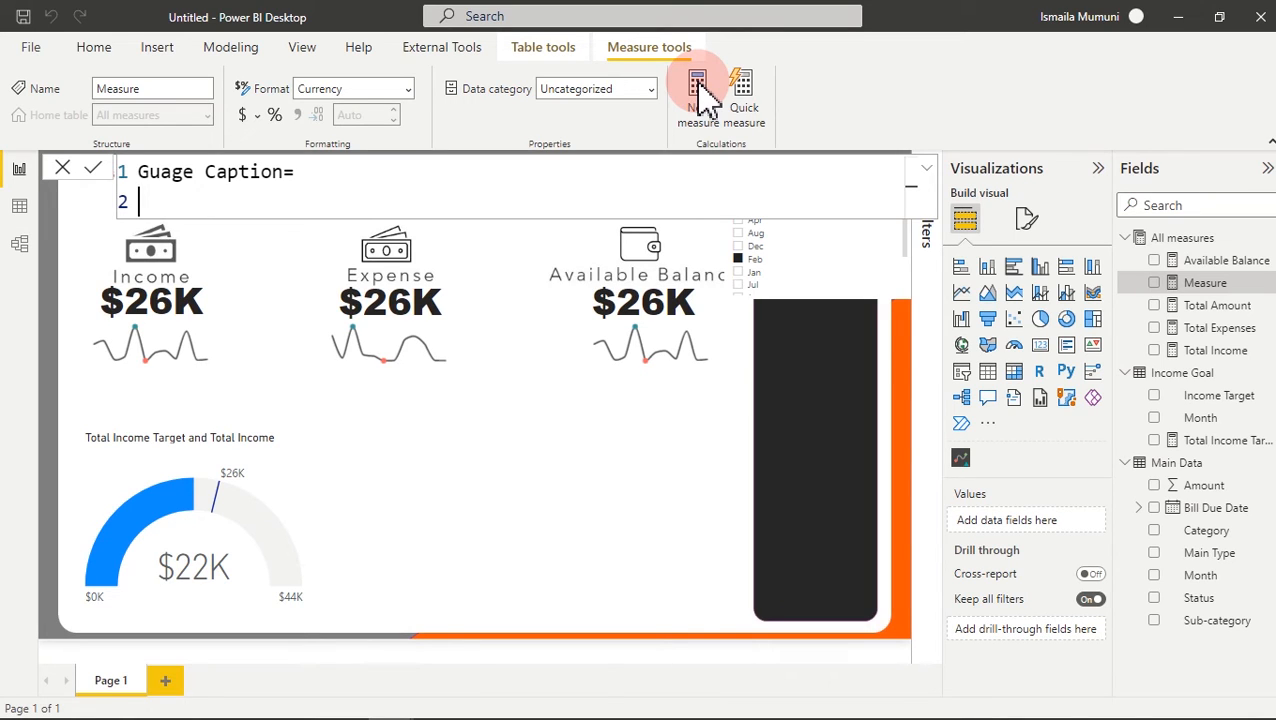
- Define a variable named Varaince in the Guage Caption measure as [Total Income]-[Total Income Target]
{"action": "type", "text": "VAR"}
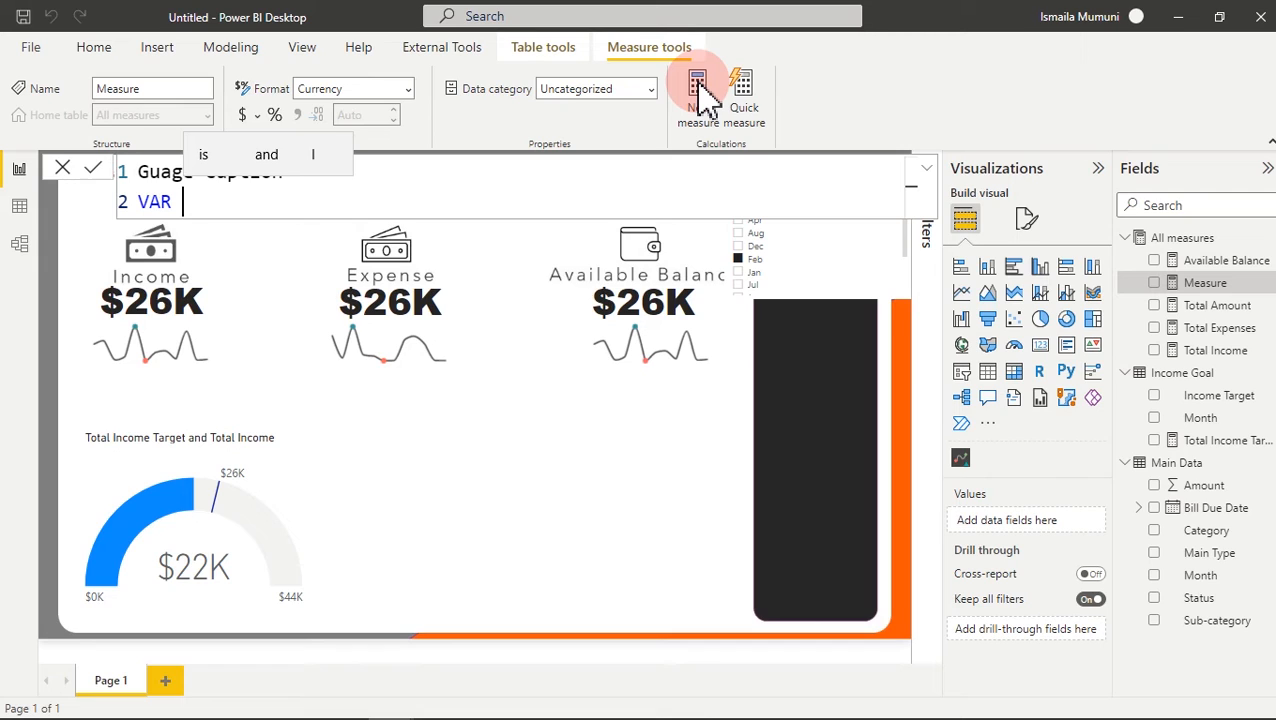
{"action": "type", "text": "To"}
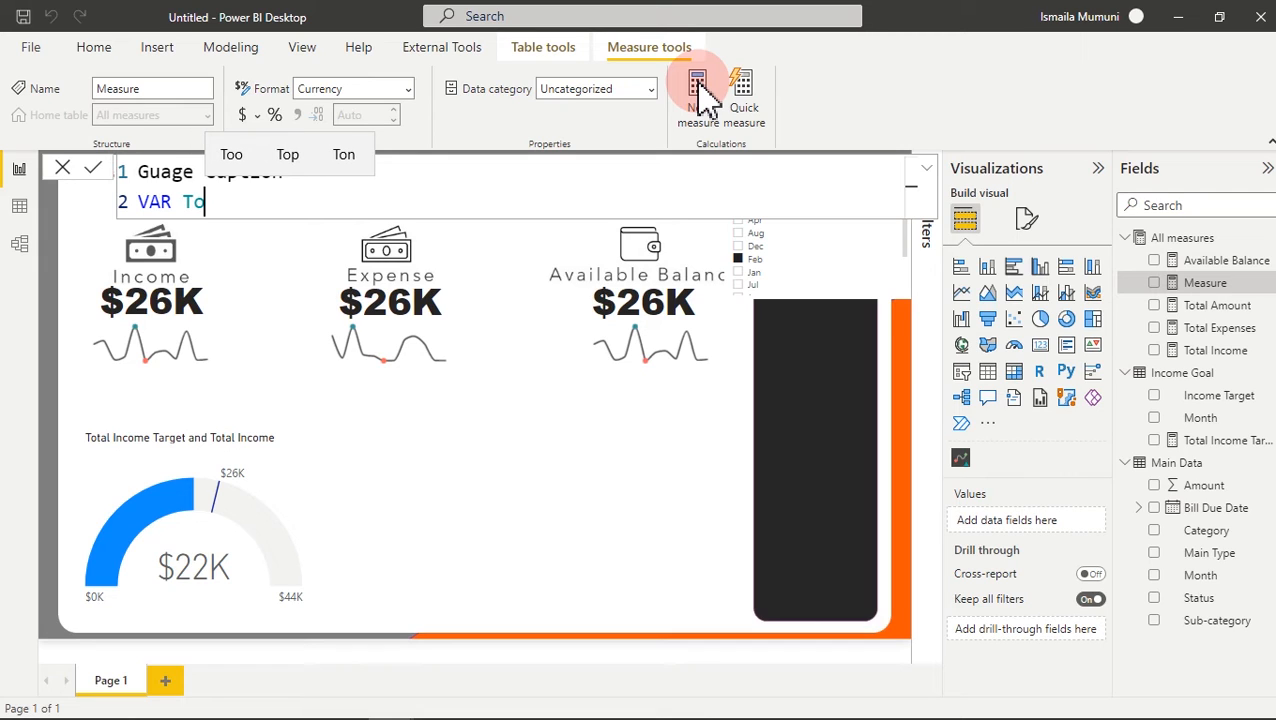
{"action": "key", "text": "BackSpace"}
{"action": "key", "text": "BackSpace"}
{"action": "type", "text": "Var"}
{"action": "type", "text": "ian"}
{"action": "key", "text": "BackSpace"}
{"action": "key", "text": "BackSpace"}
{"action": "key", "text": "BackSpace"}
{"action": "type", "text": "ai"}
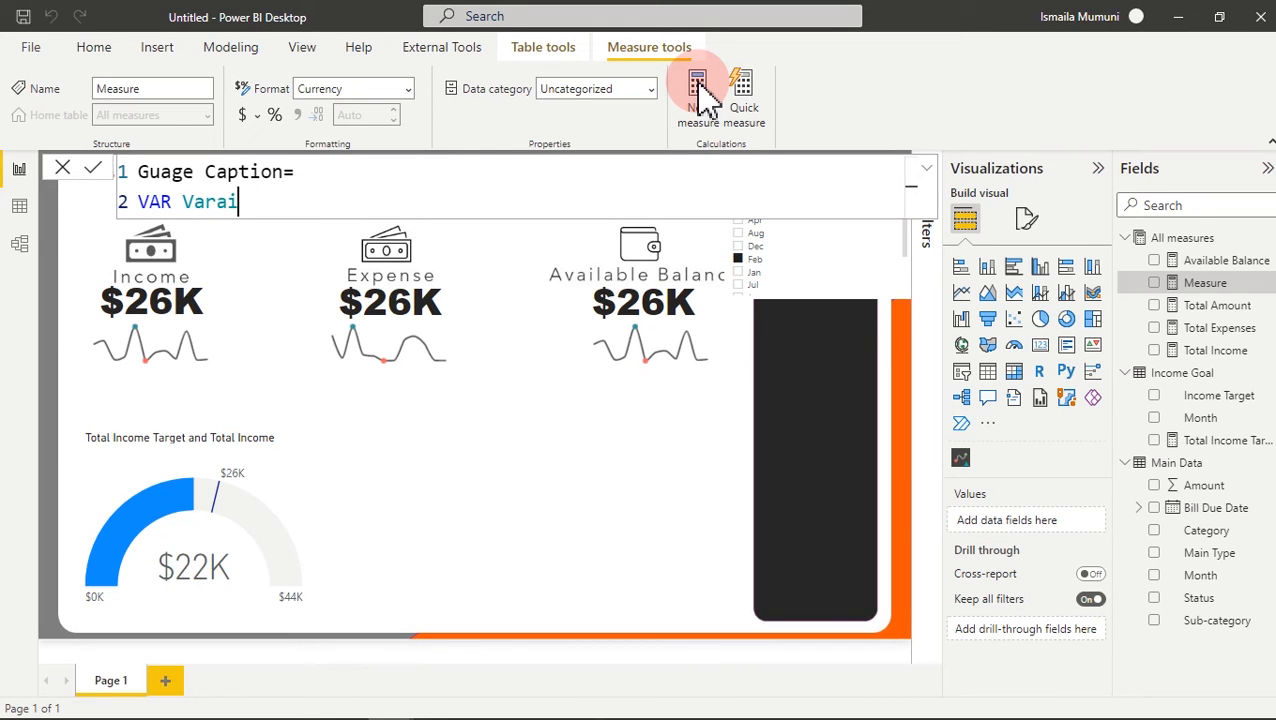
{"action": "type", "text": "nce=["}
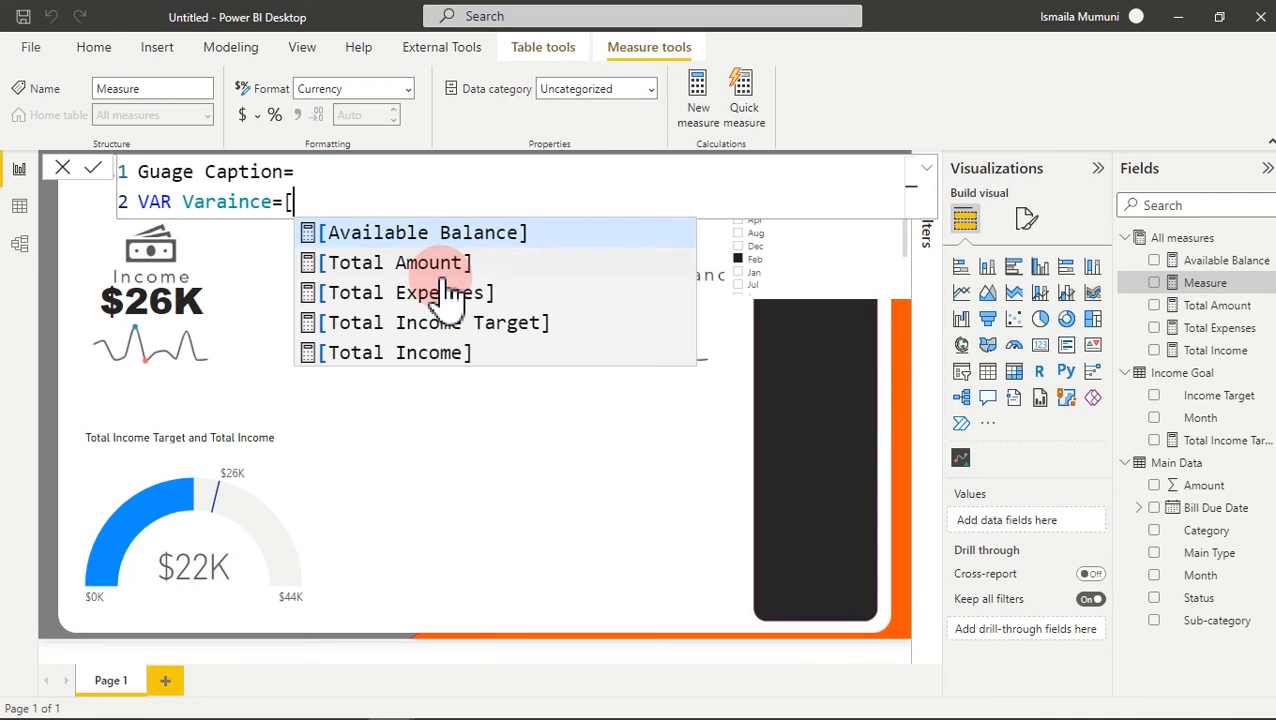
{"action": "left_click", "coordinate": [426, 355]}
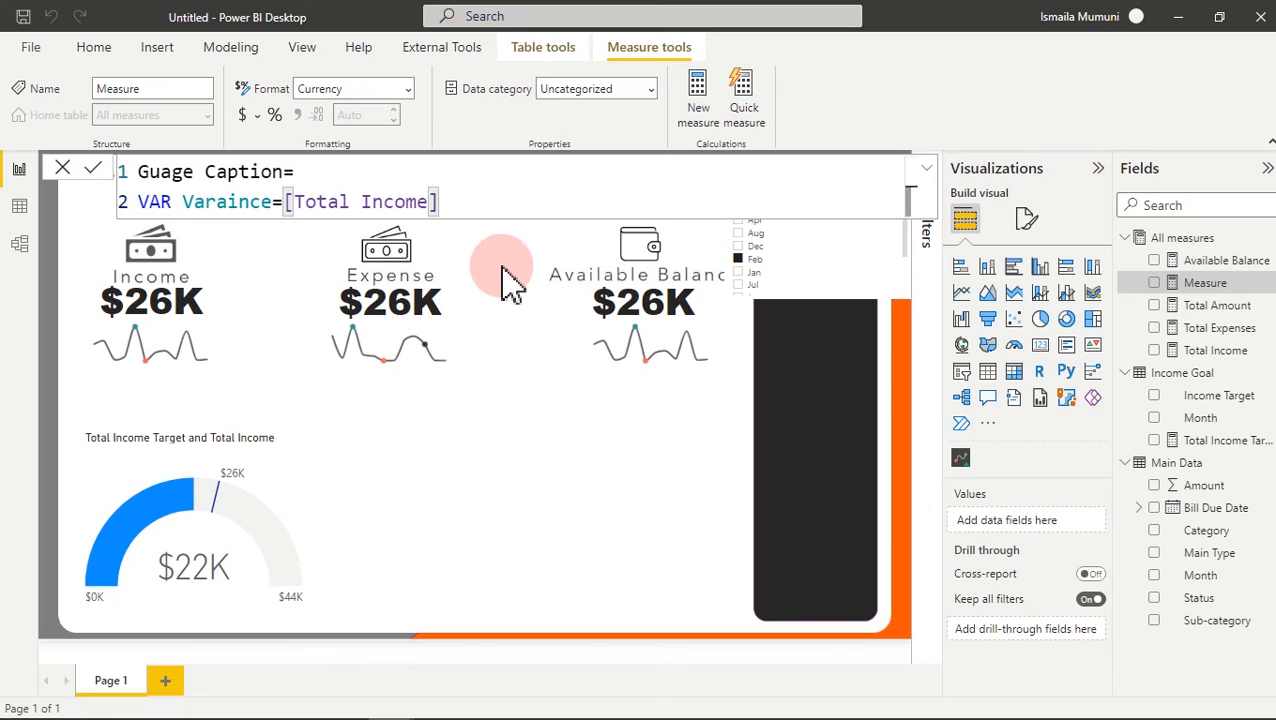
{"action": "type", "text": "-["}
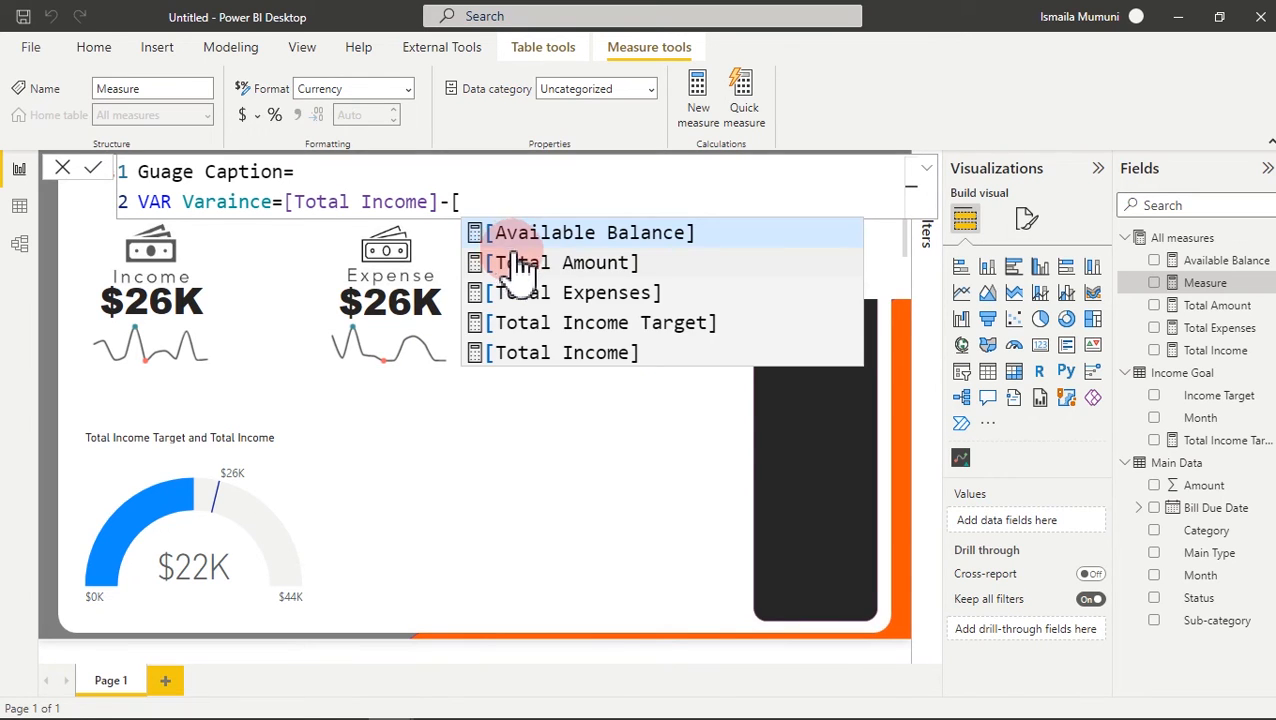
{"action": "left_click", "coordinate": [555, 324]}
{"action": "left_click", "coordinate": [755, 190]}
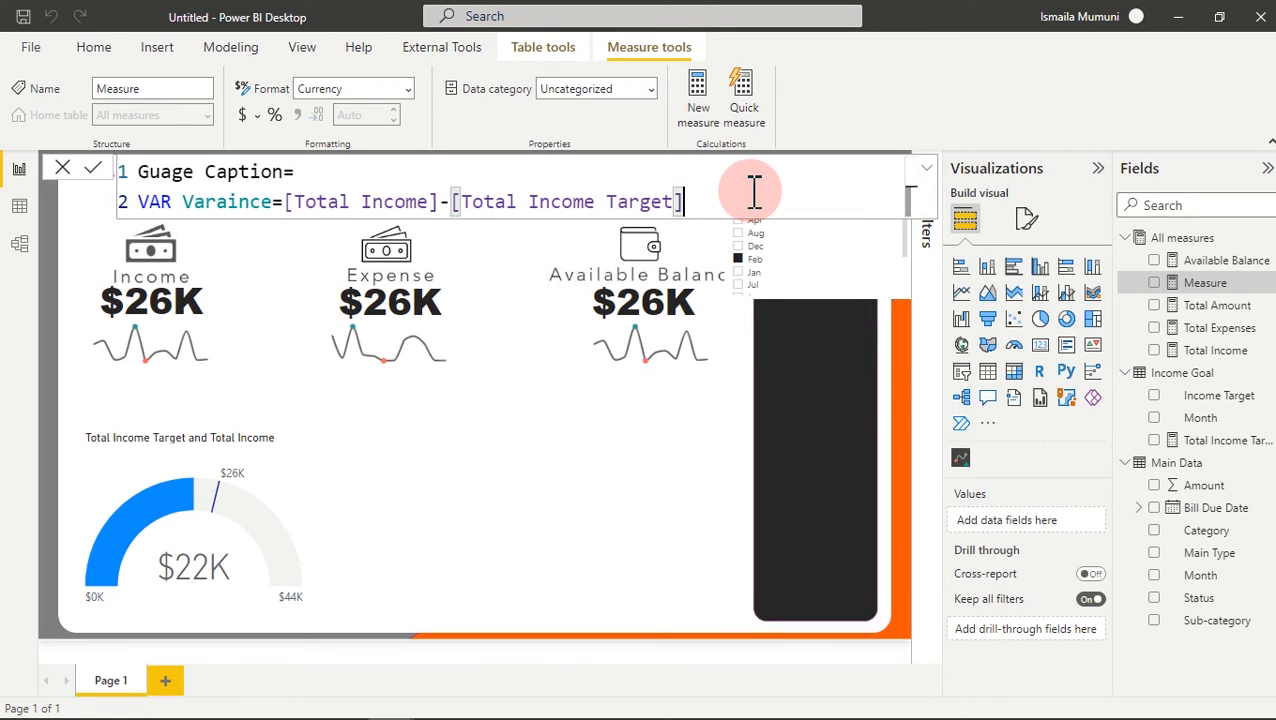
- Define a second variable named Month_Select in the Guage Caption measure as SELECTEDVALUE('Main Data'[Month])
{"action": "key", "text": "shift+Return"}
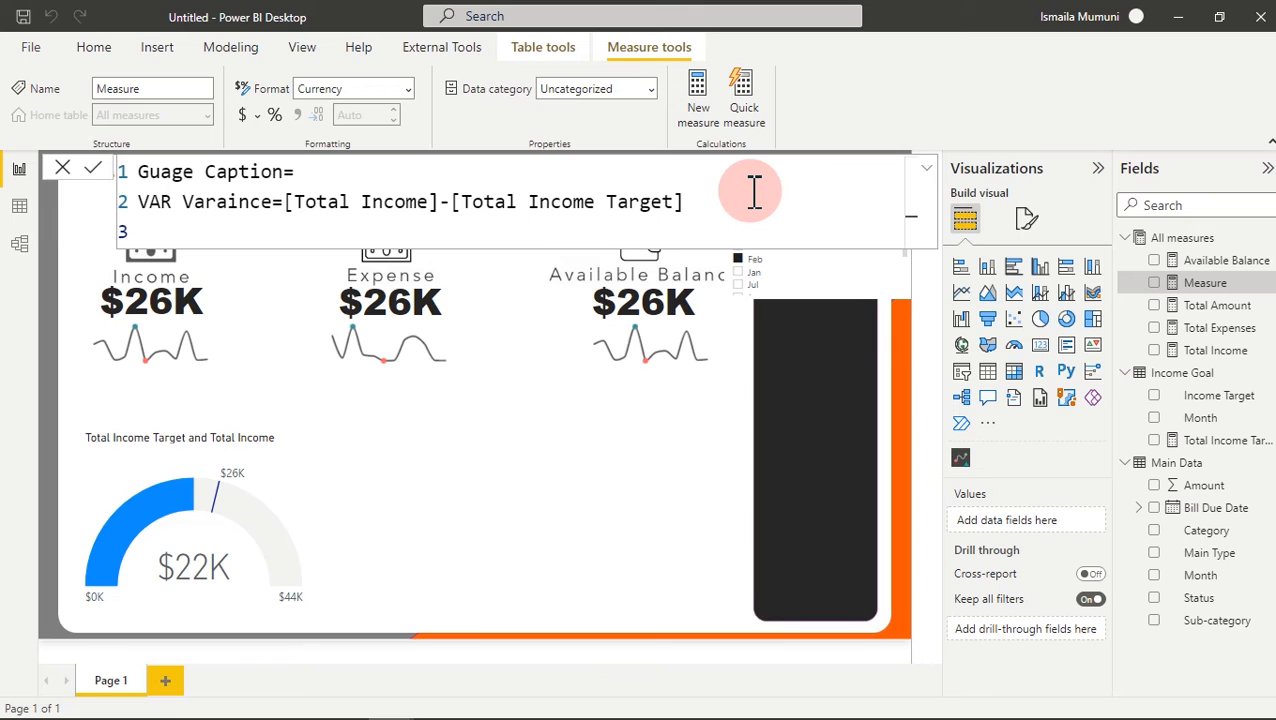
{"action": "type", "text": "VAR"}
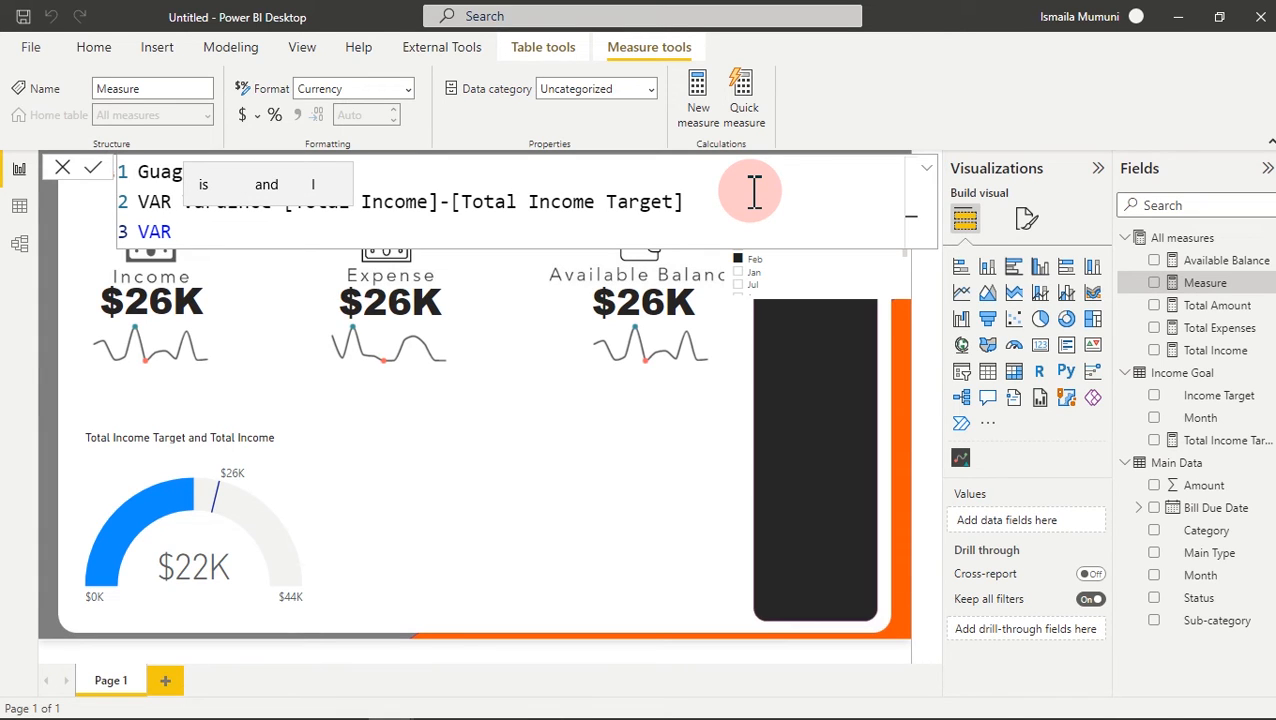
{"action": "type", "text": " Mont"}
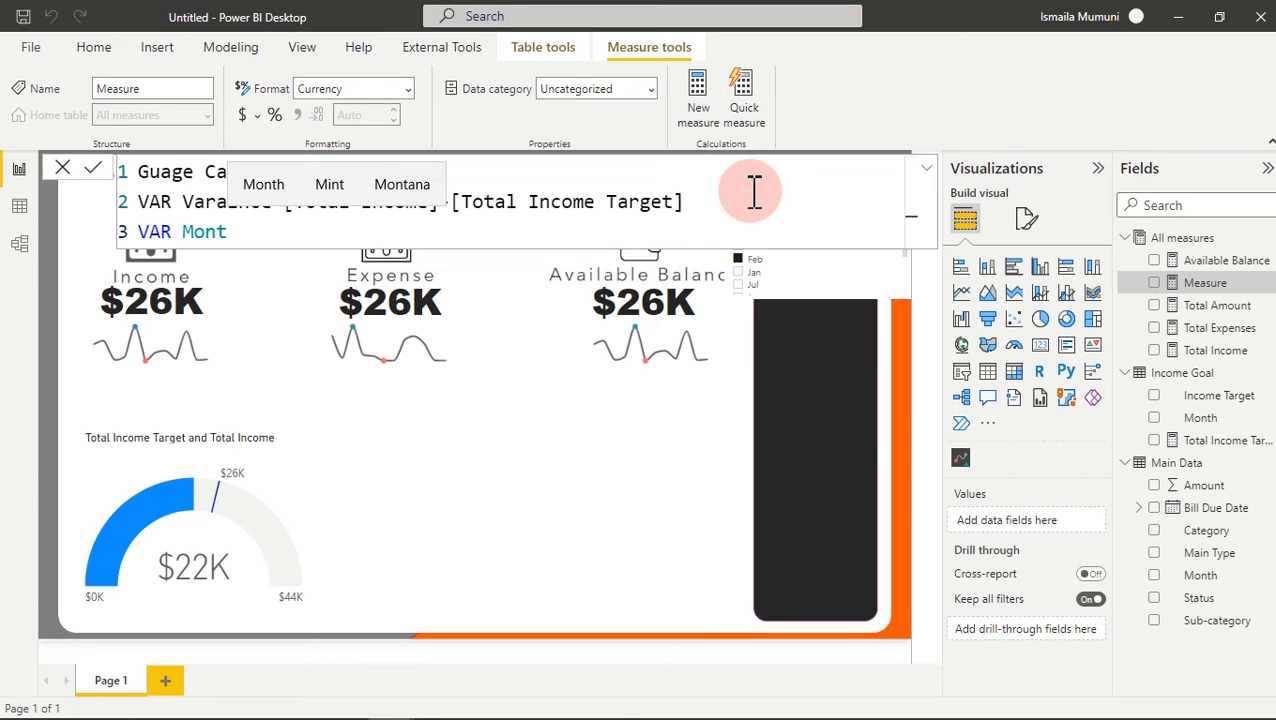
{"action": "type", "text": "h_"}
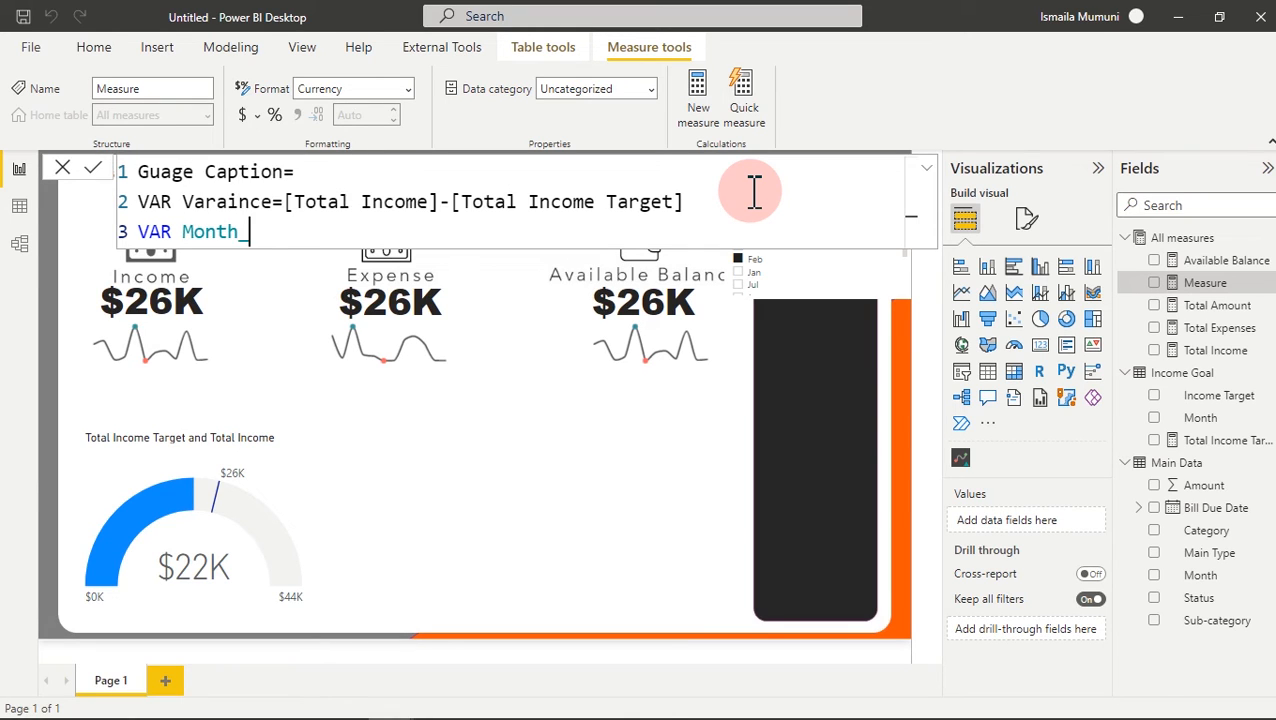
{"action": "type", "text": "Select"}
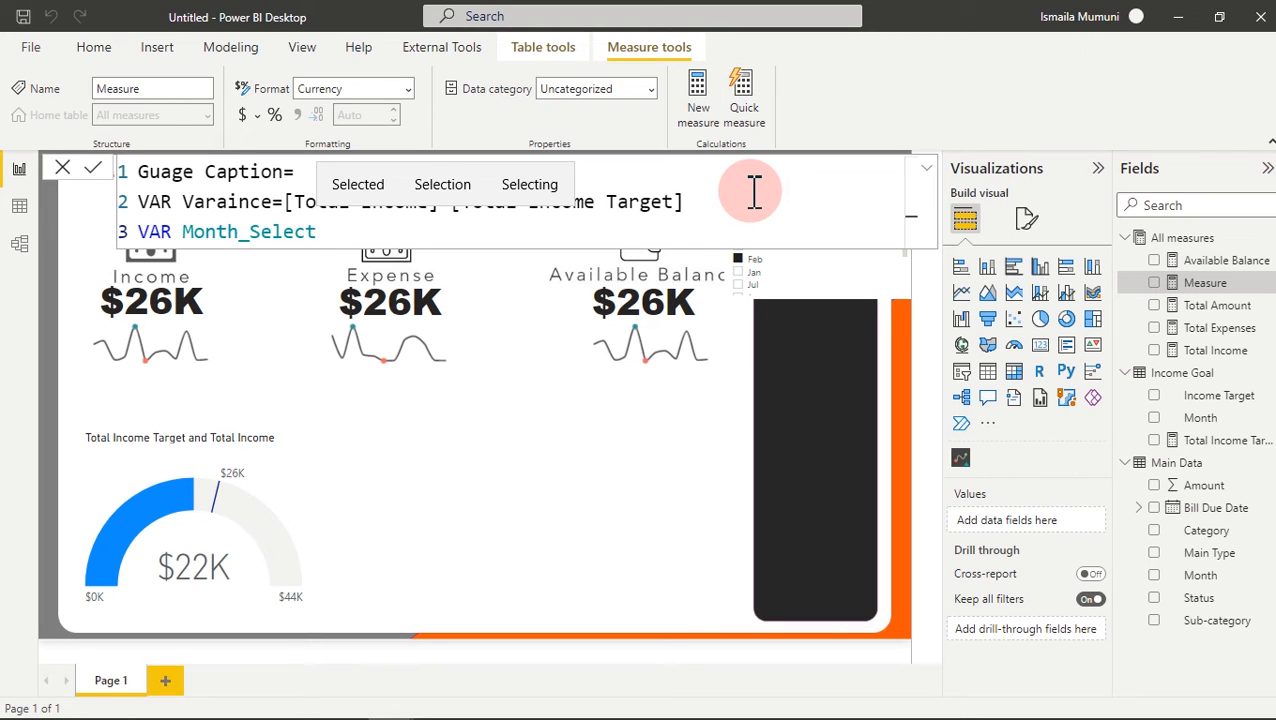
{"action": "type", "text": "="}
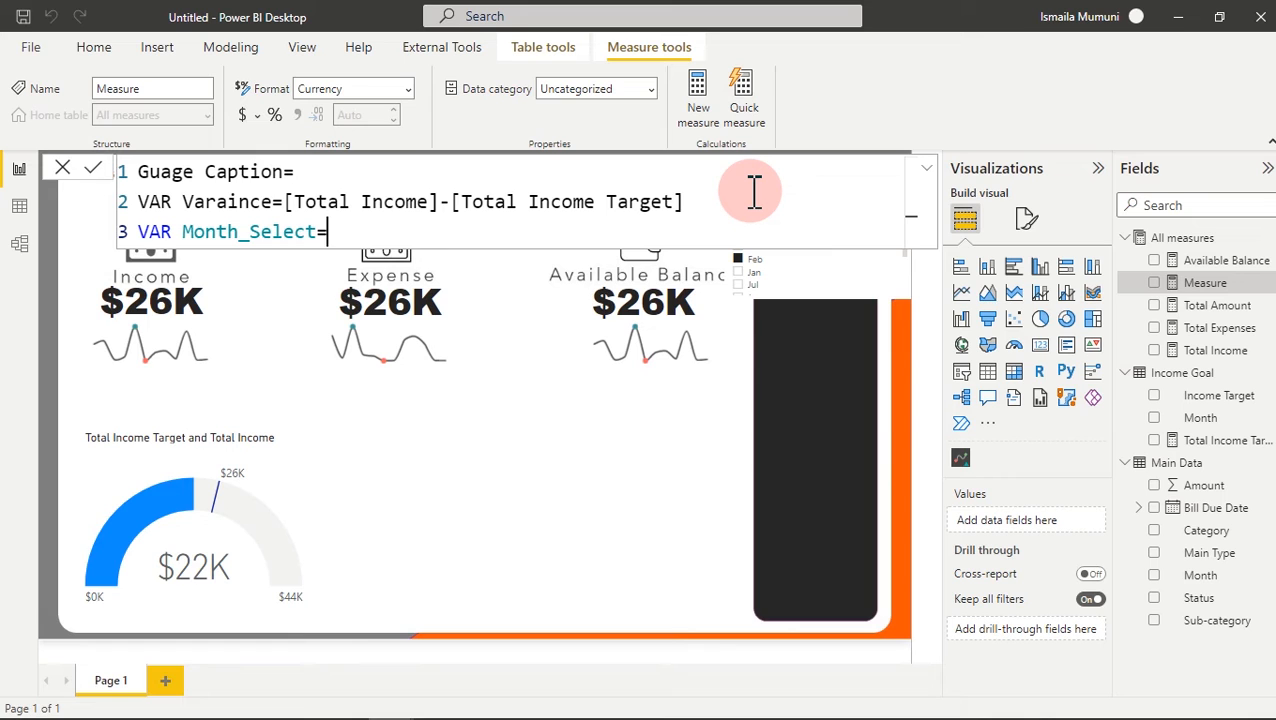
{"action": "type", "text": "sel"}
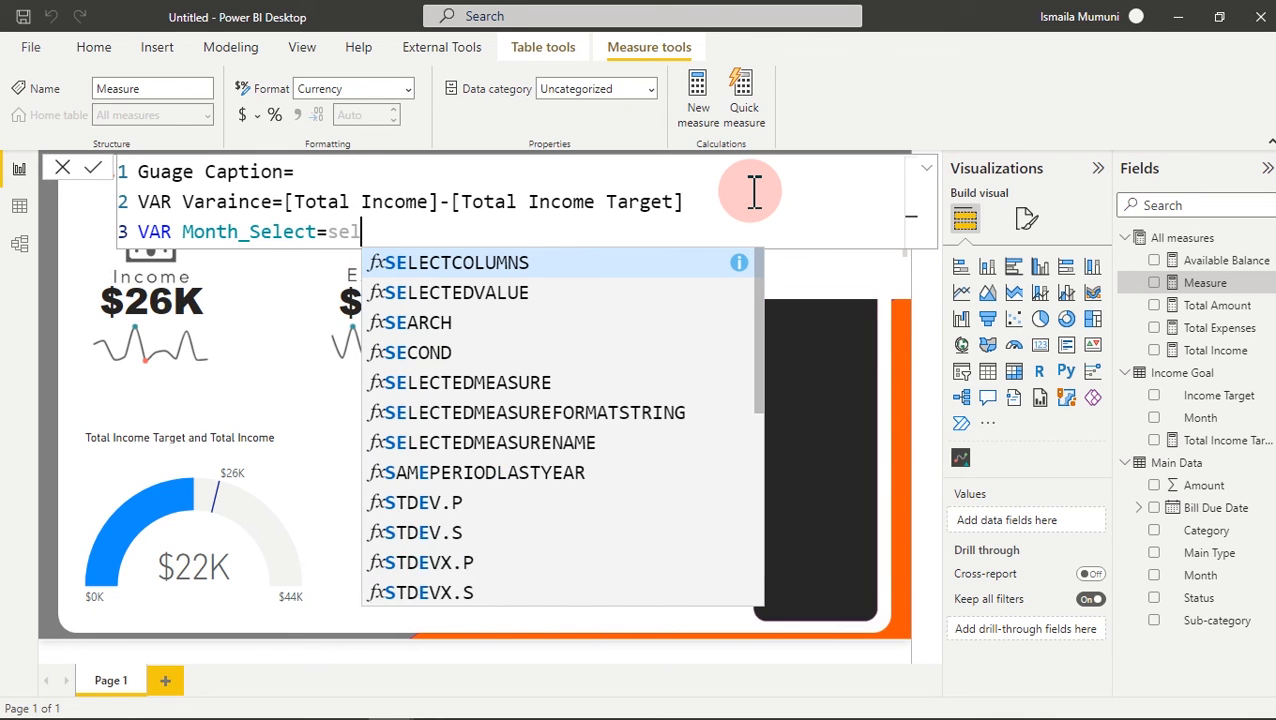
{"action": "key", "text": "Down"}
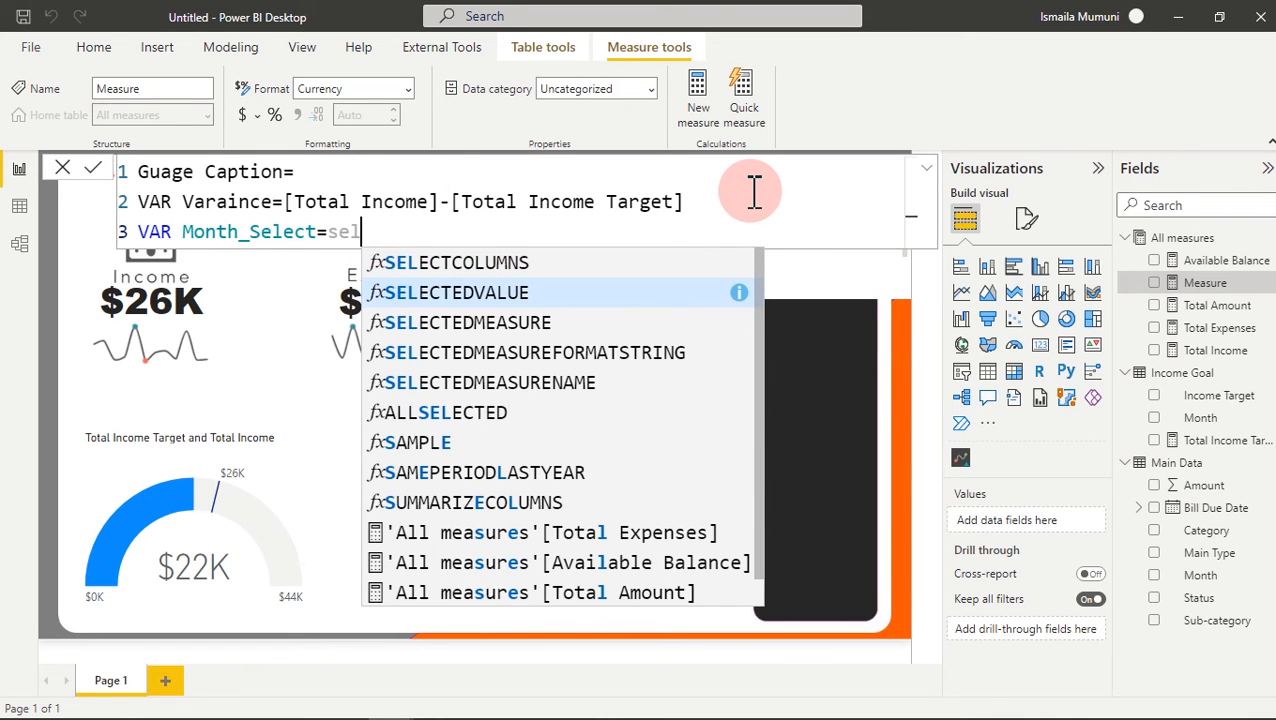
{"action": "key", "text": "Tab"}
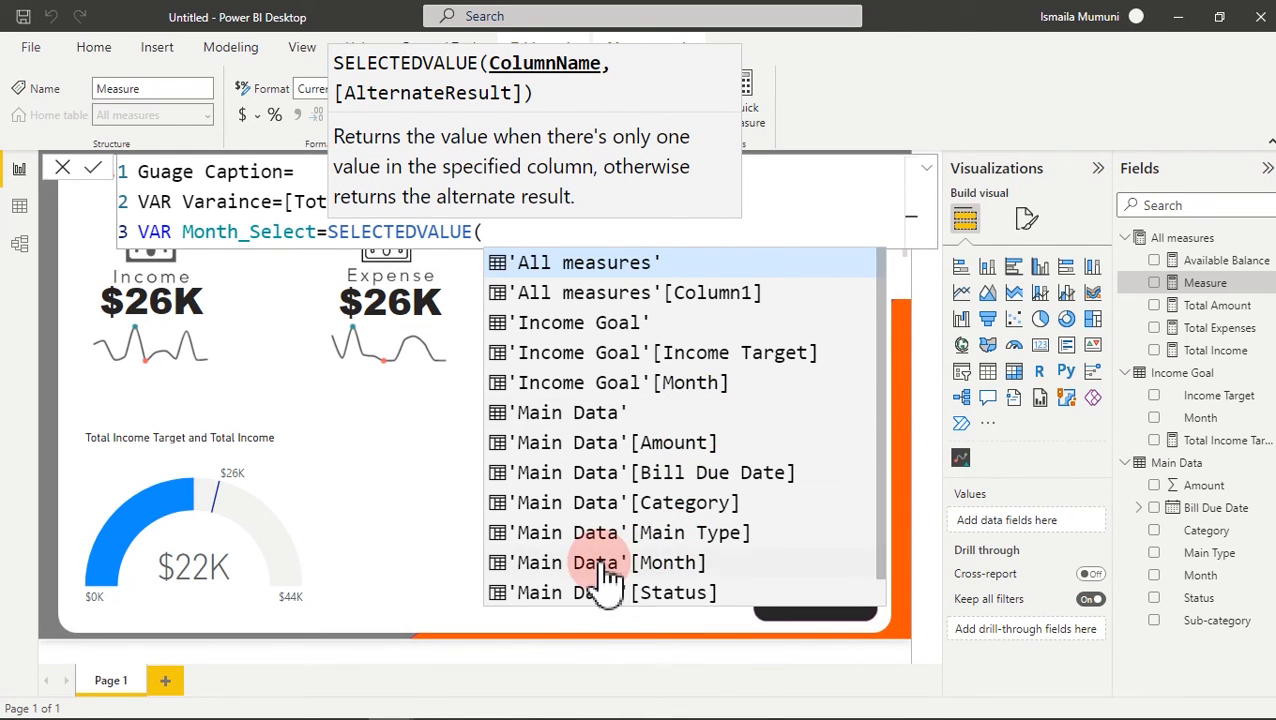
{"action": "left_click", "coordinate": [648, 563]}
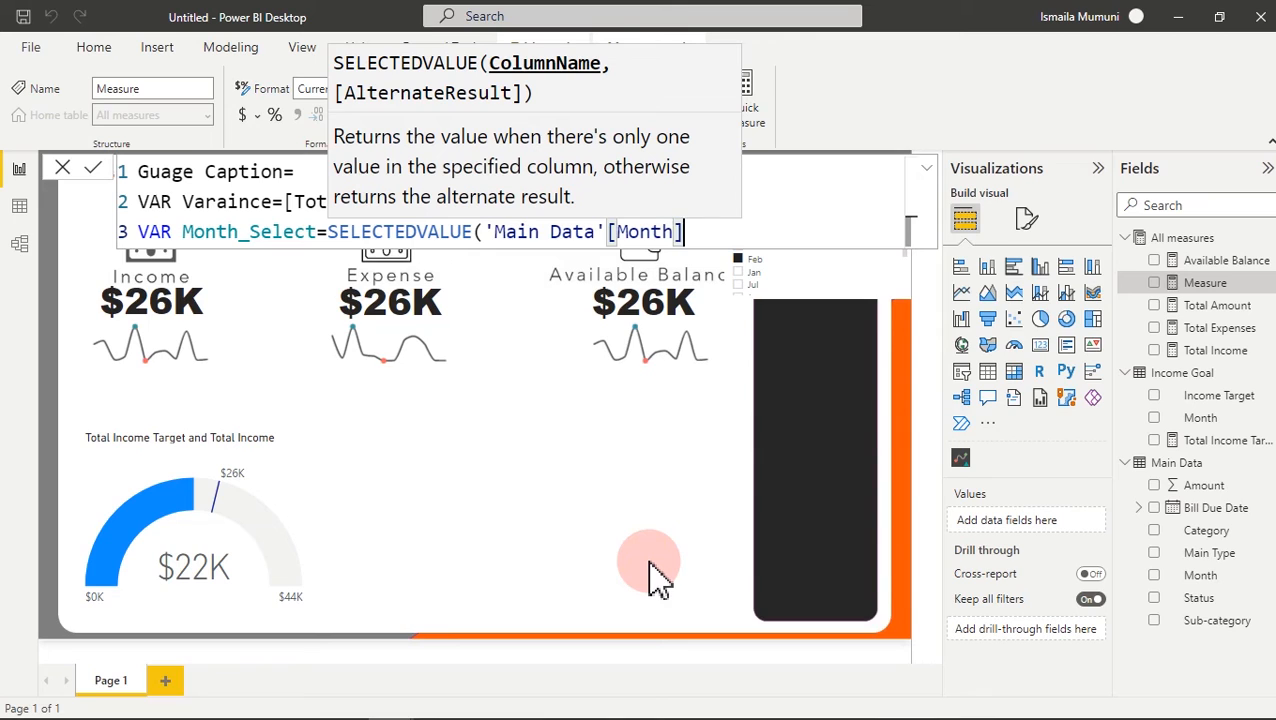
{"action": "type", "text": ")"}
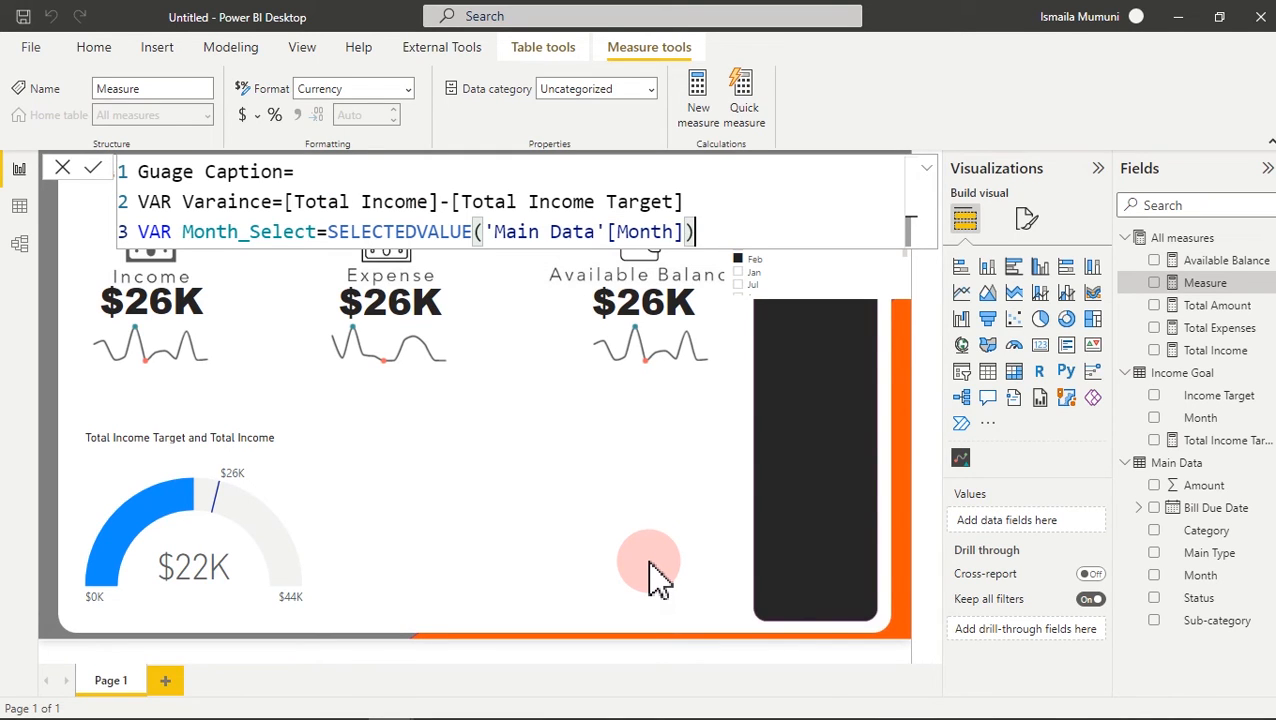
- Leave a blank line, add a RETURN line to the measure, and begin an IF( expression beneath it
{"action": "key", "text": "shift+Return"}
{"action": "key", "text": "shift+Return"}
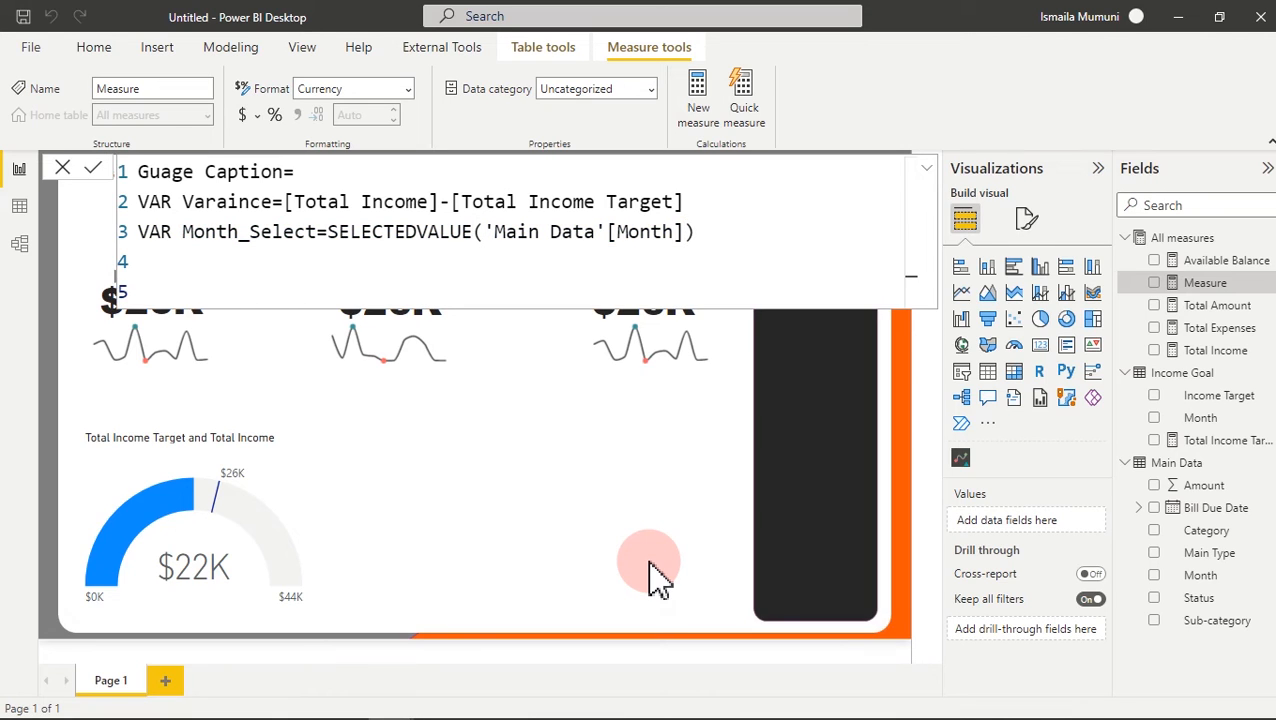
{"action": "type", "text": "RETURN"}
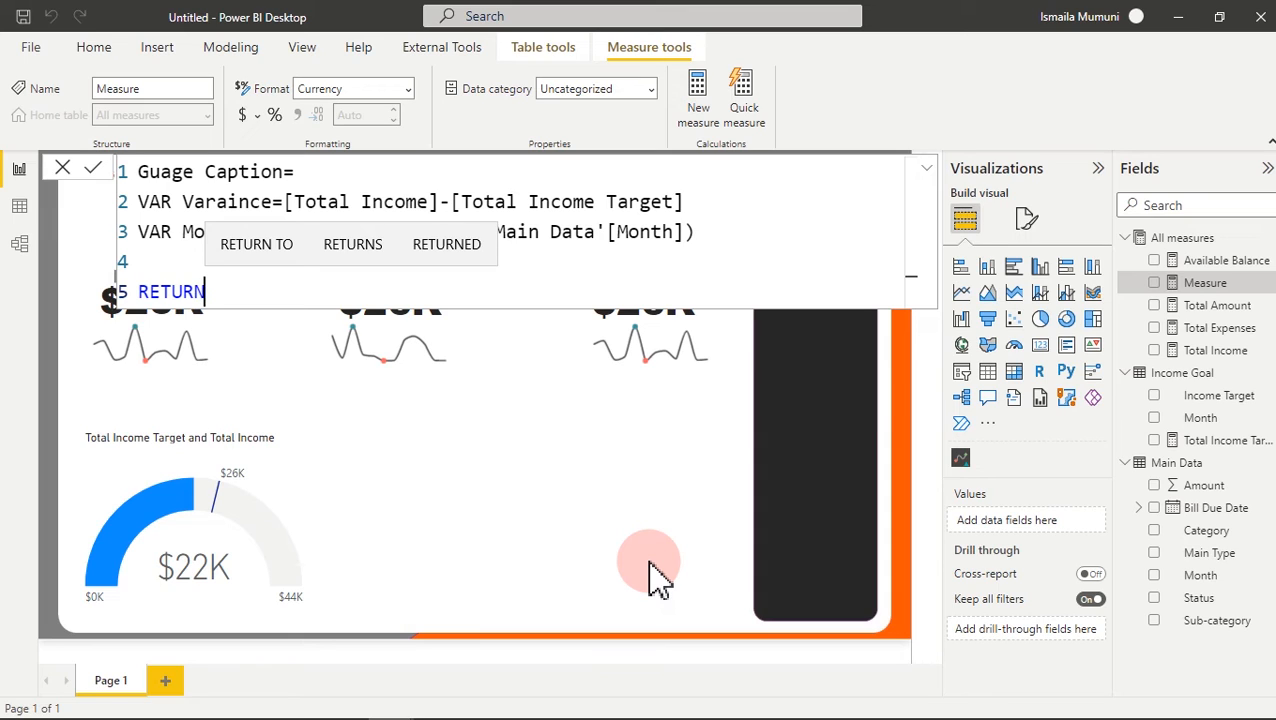
{"action": "key", "text": "shift+Return"}
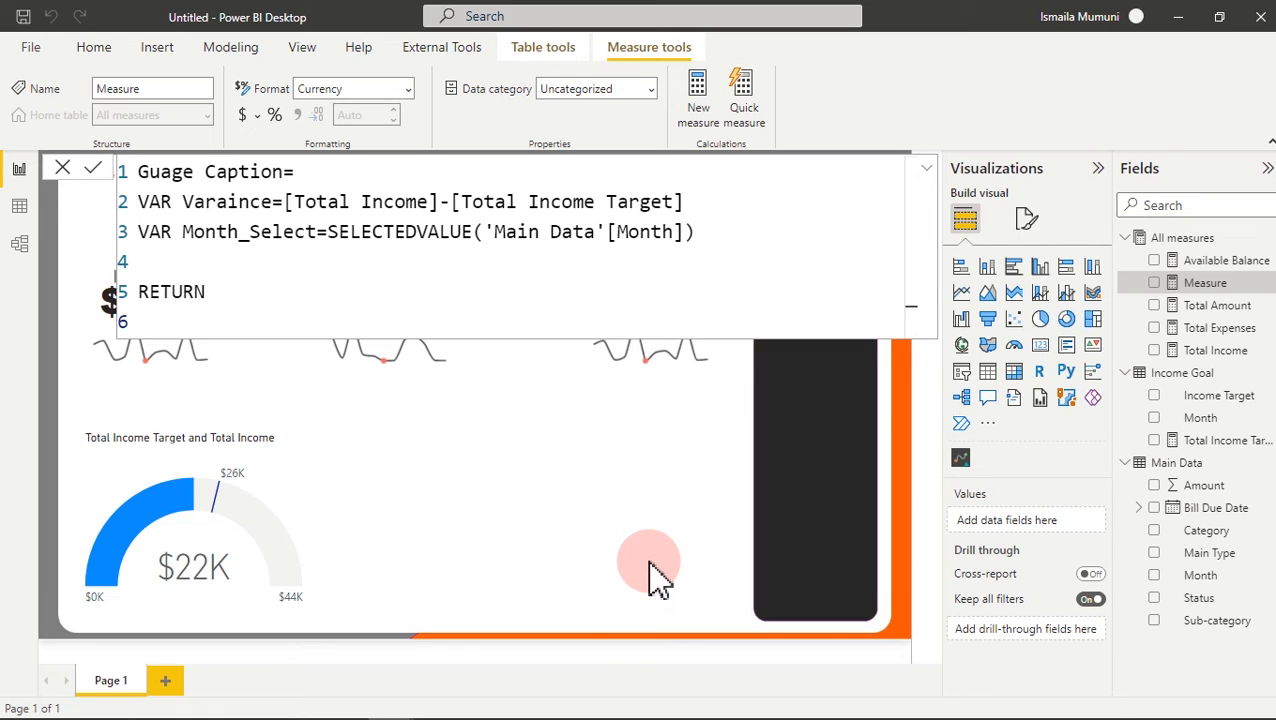
{"action": "type", "text": "if"}
{"action": "key", "text": "Tab"}
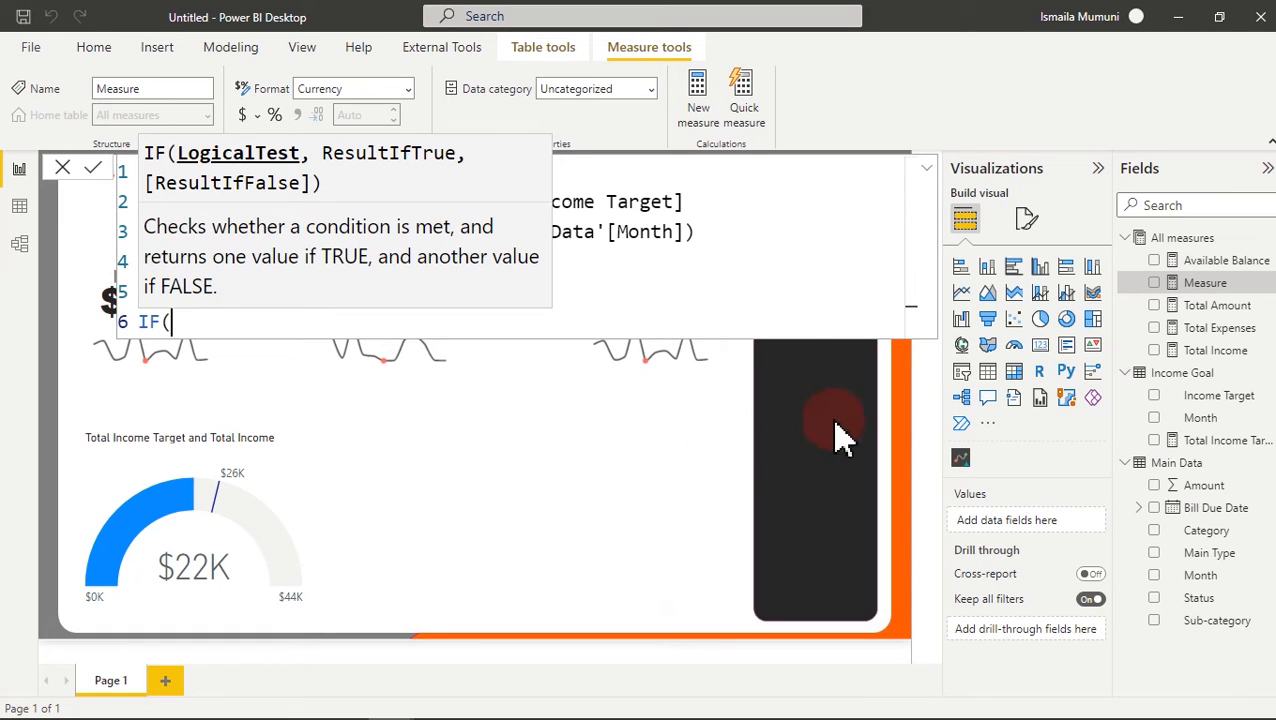
{"action": "left_click", "coordinate": [727, 204]}
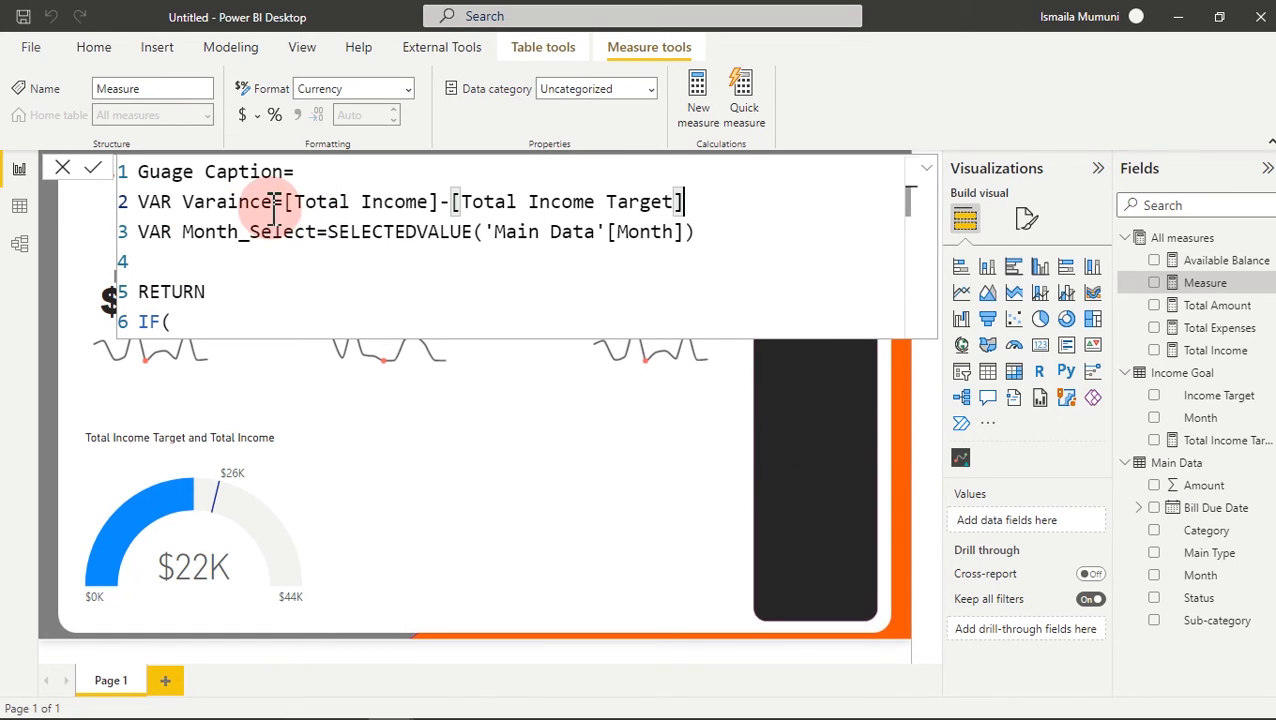
{"action": "left_click_drag", "start_coordinate": [285, 204], "coordinate": [396, 203]}
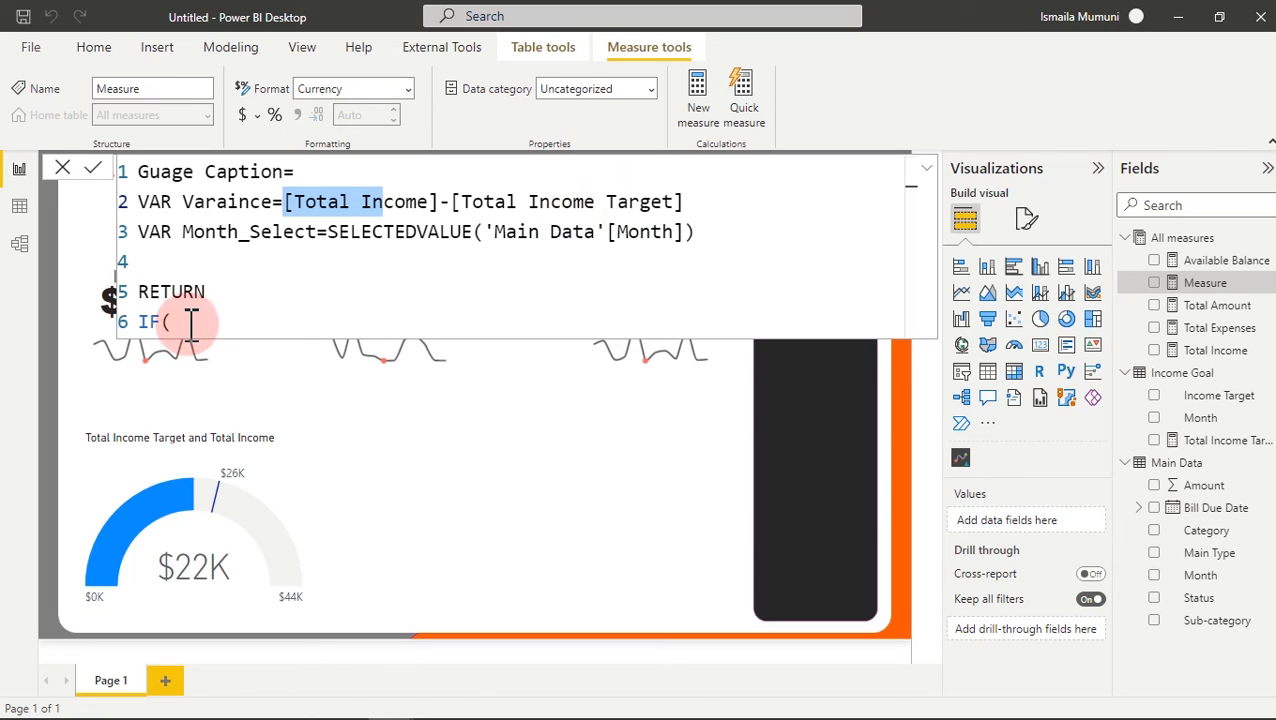
{"action": "left_click", "coordinate": [162, 322]}
{"action": "left_click_drag", "start_coordinate": [162, 322], "coordinate": [142, 320]}
{"action": "key", "text": "BackSpace"}
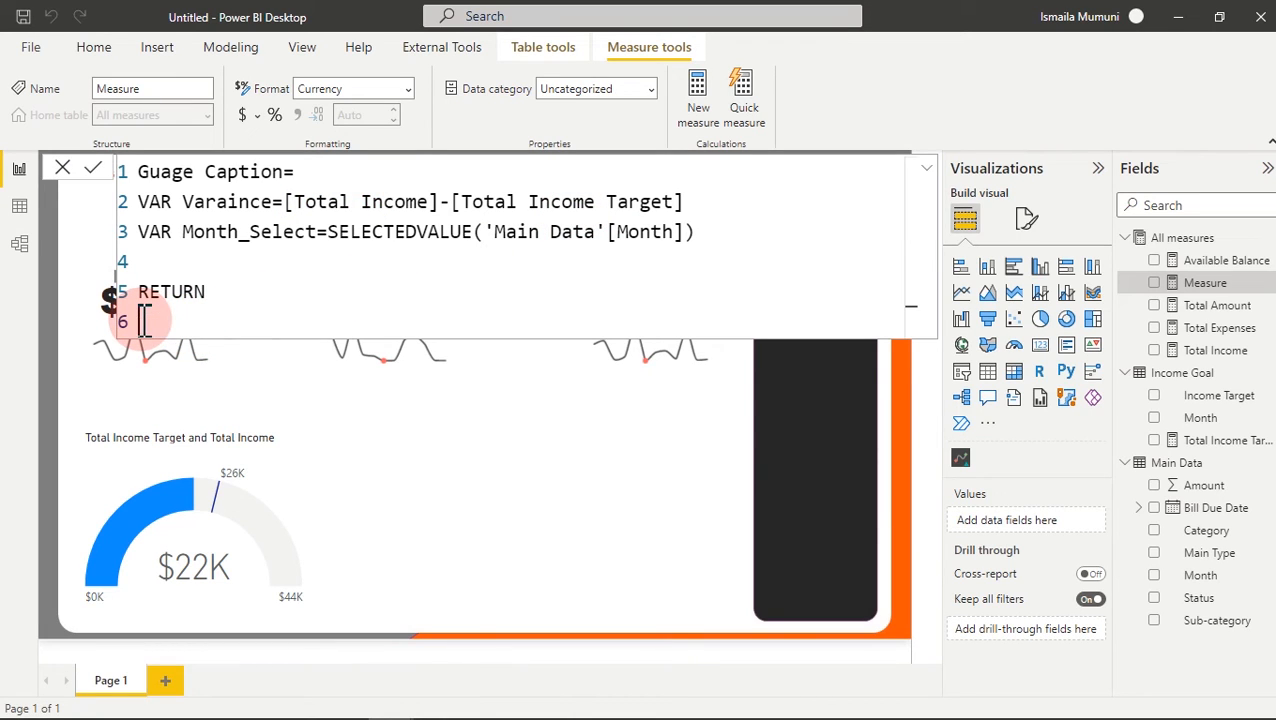
{"action": "type", "text": "IF("}
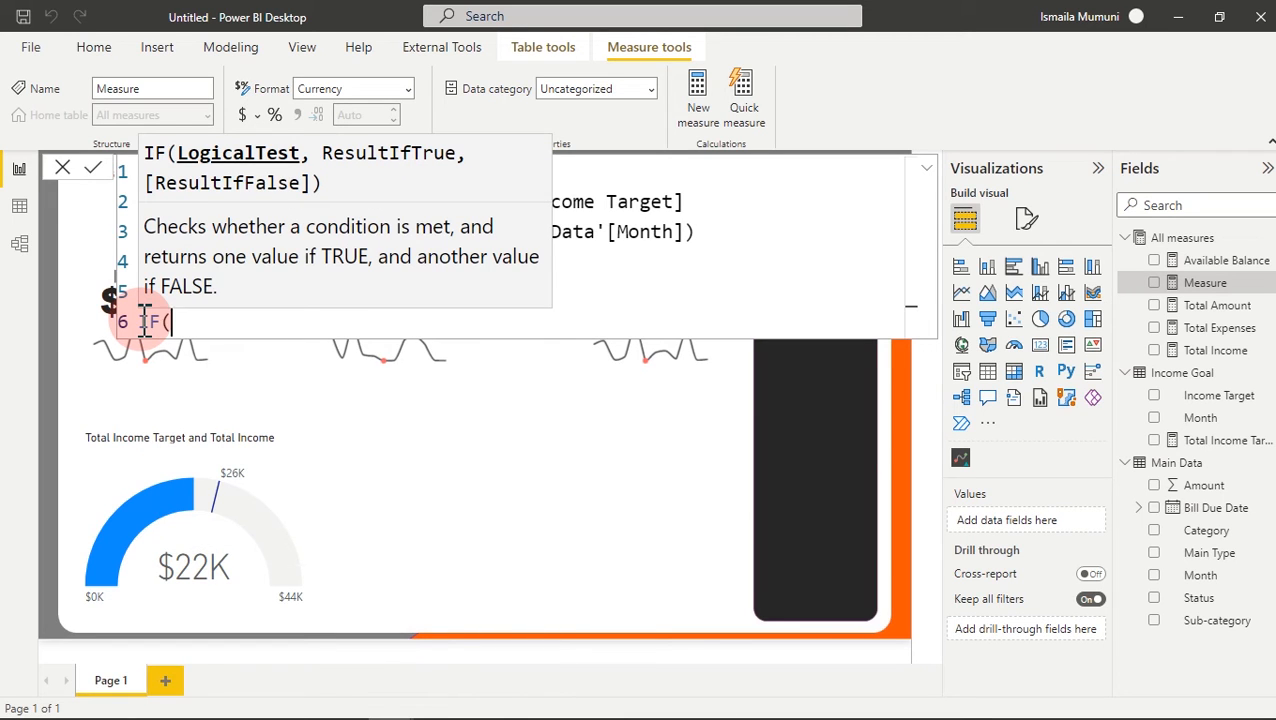
- Comment out the incomplete IF( line with // and start a variable reference on a new line below it
{"action": "left_click", "coordinate": [142, 320]}
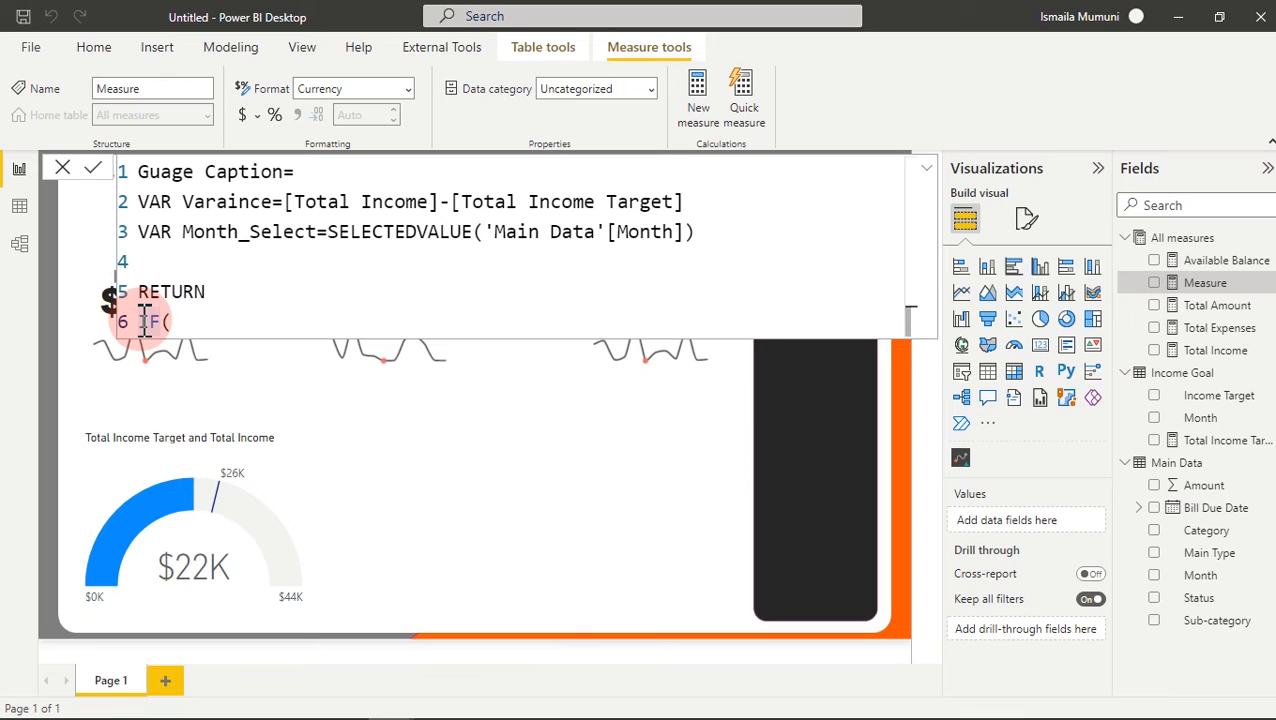
{"action": "type", "text": "//"}
{"action": "left_click", "coordinate": [232, 318]}
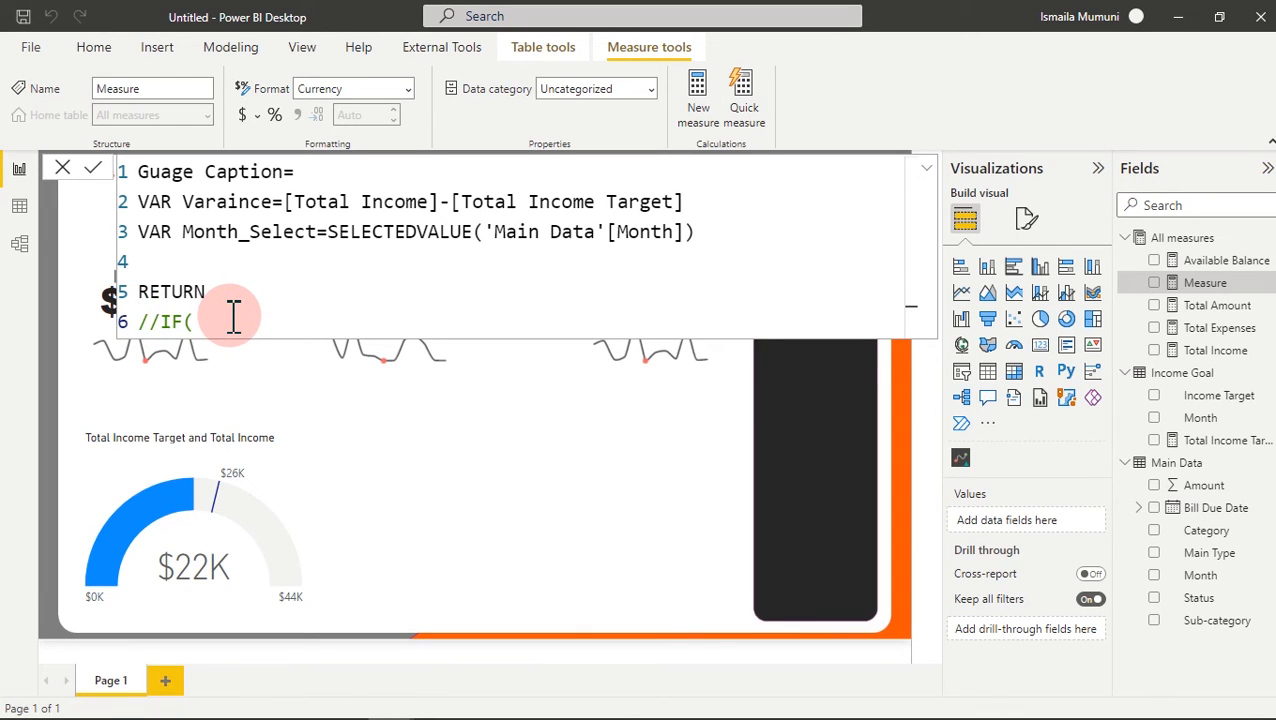
{"action": "key", "text": "shift+Return"}
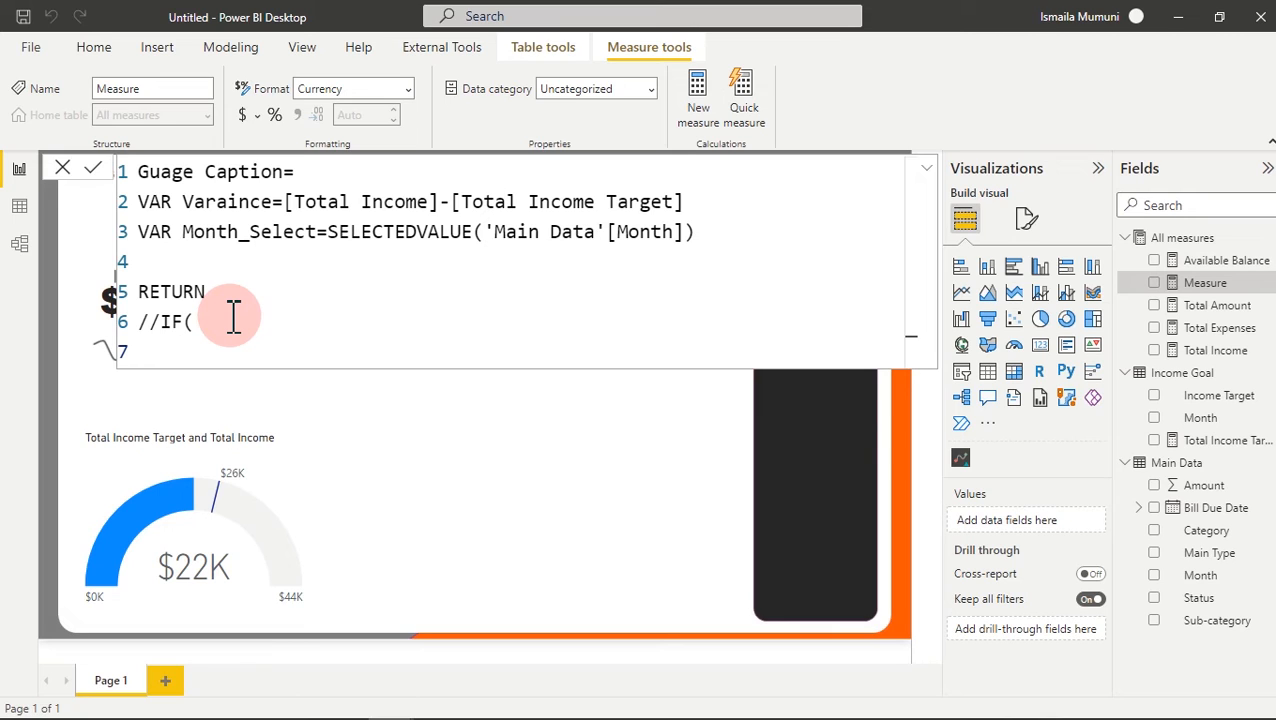
{"action": "type", "text": "var"}
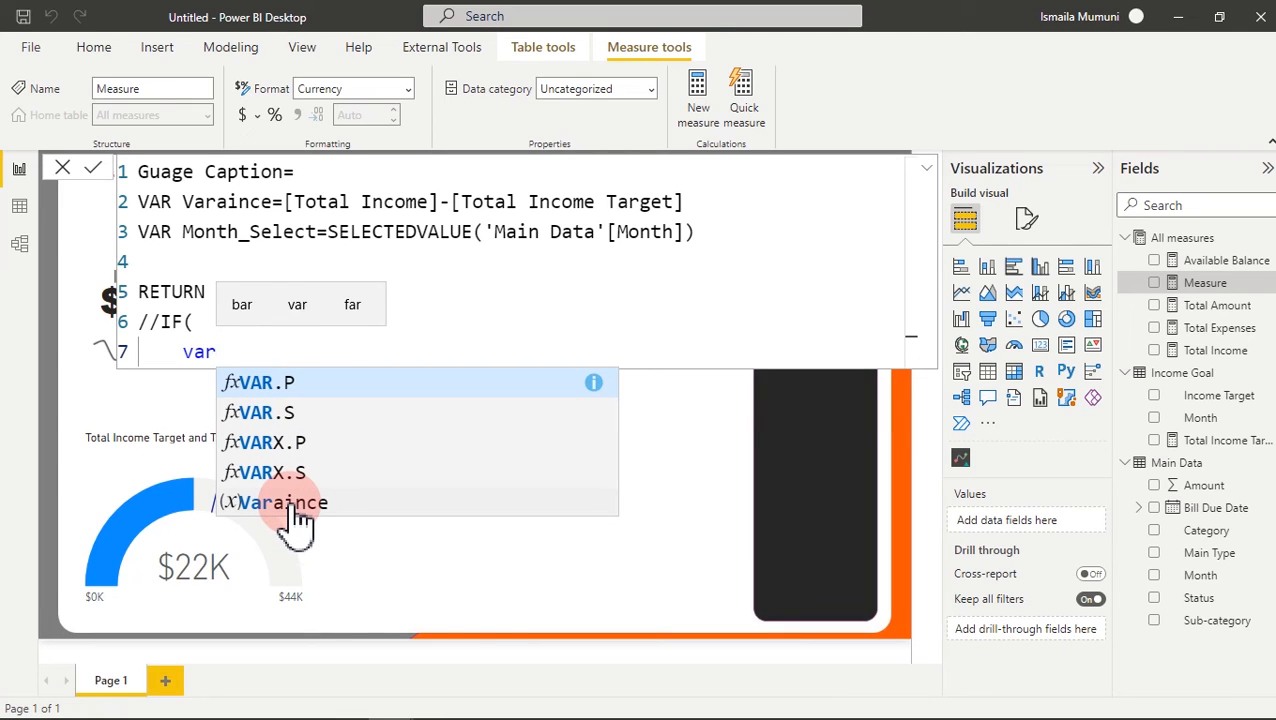
- Rename the Varaince variable in the measure's second line to Varaince_Goal
{"action": "left_click", "coordinate": [273, 203]}
{"action": "double_click", "coordinate": [273, 203]}
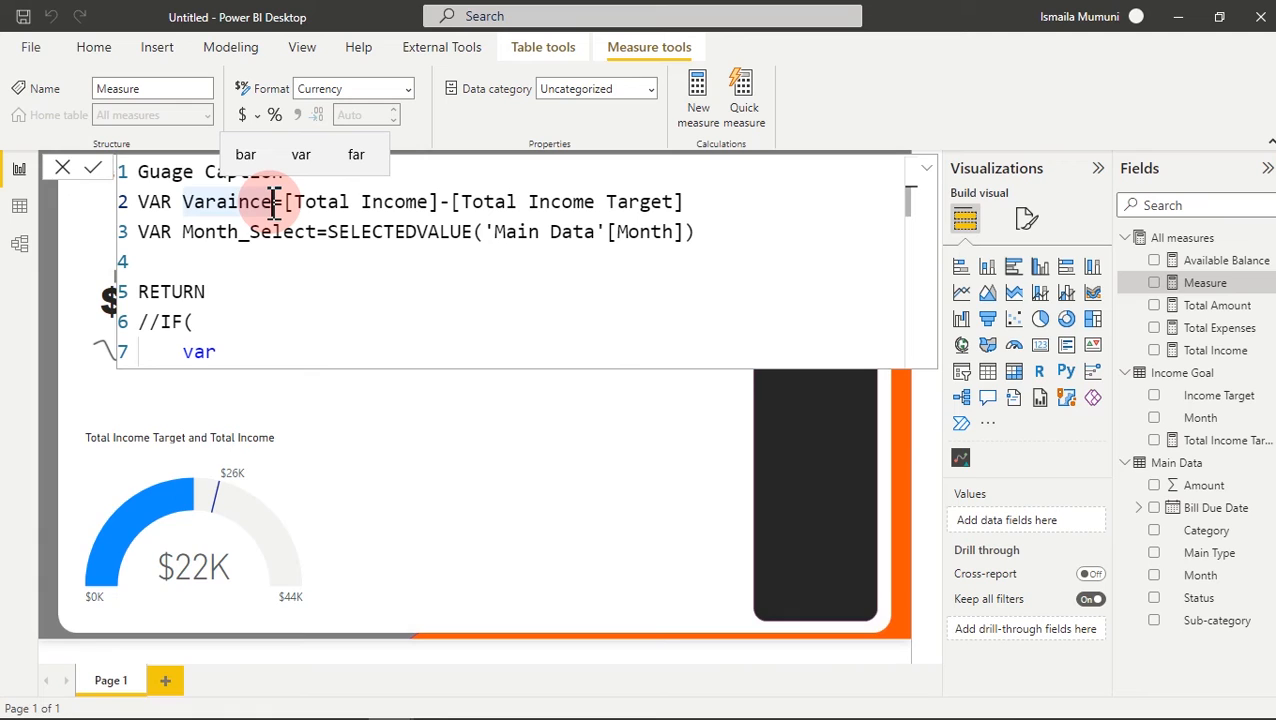
{"action": "left_click", "coordinate": [273, 203]}
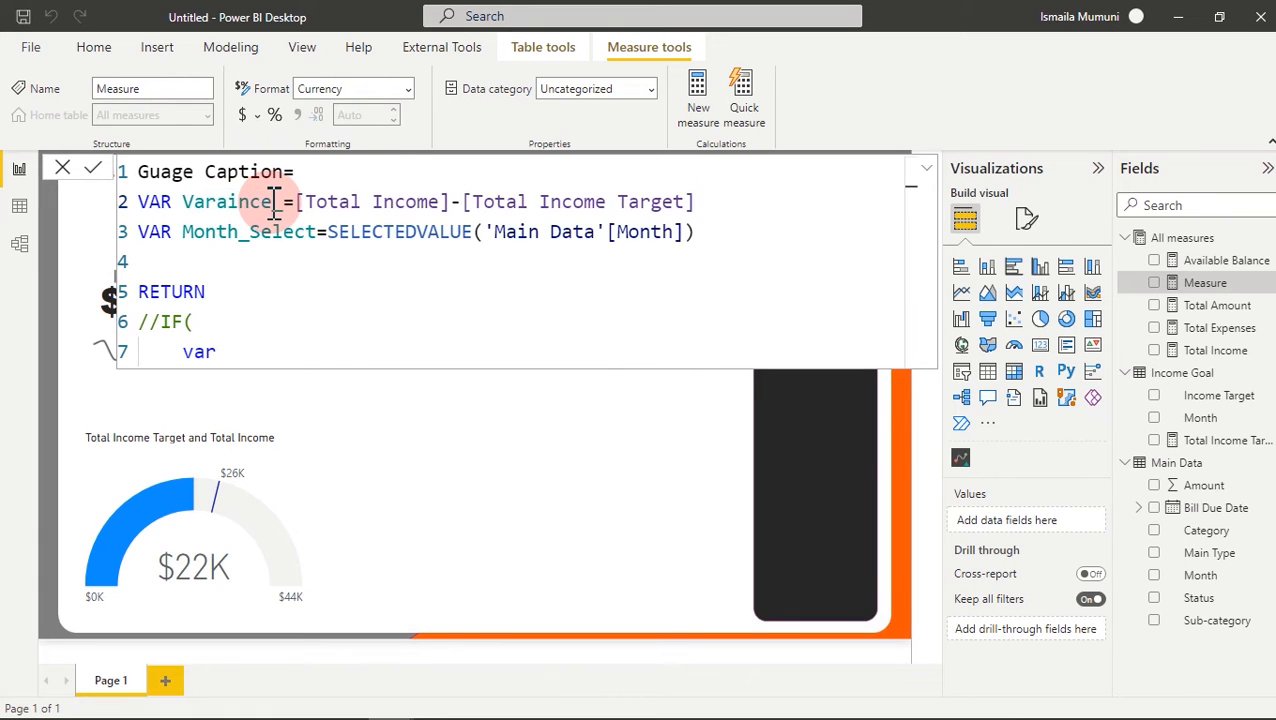
{"action": "type", "text": "Goal"}
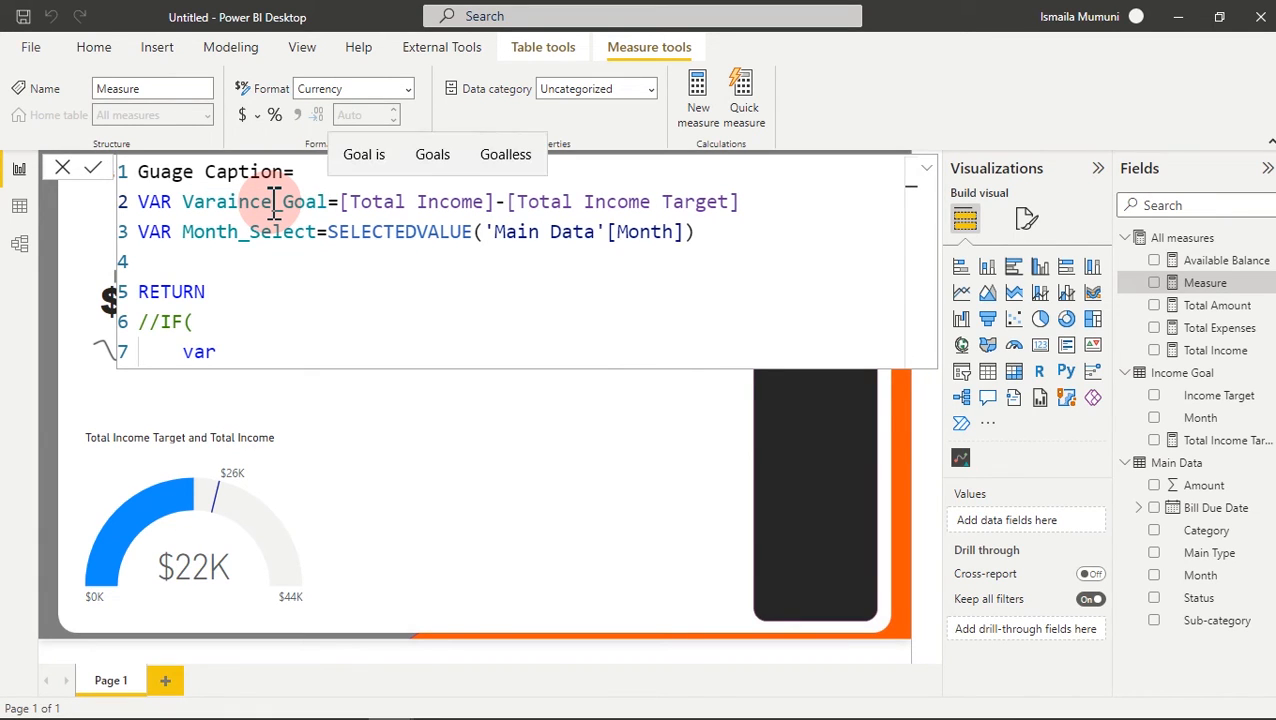
- Make the measure return Varaince_Goal on its seventh line and commit the formula
{"action": "double_click", "coordinate": [204, 353]}
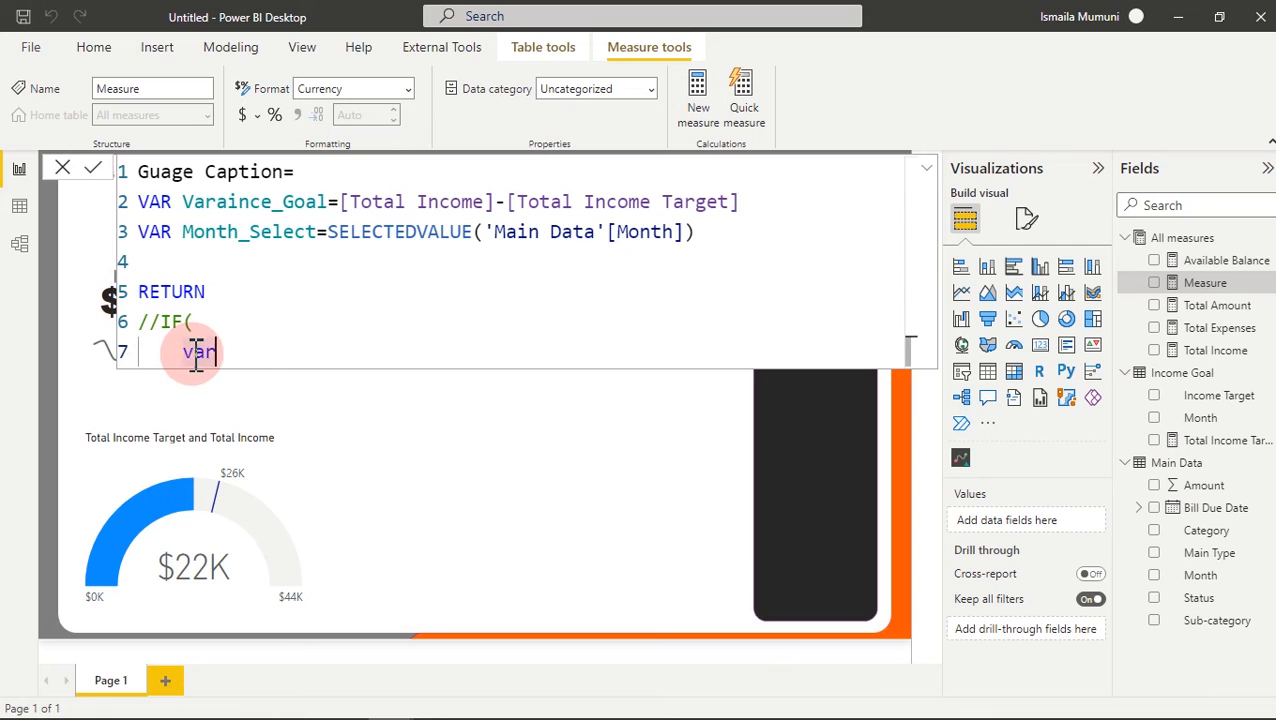
{"action": "key", "text": "BackSpace"}
{"action": "type", "text": "va"}
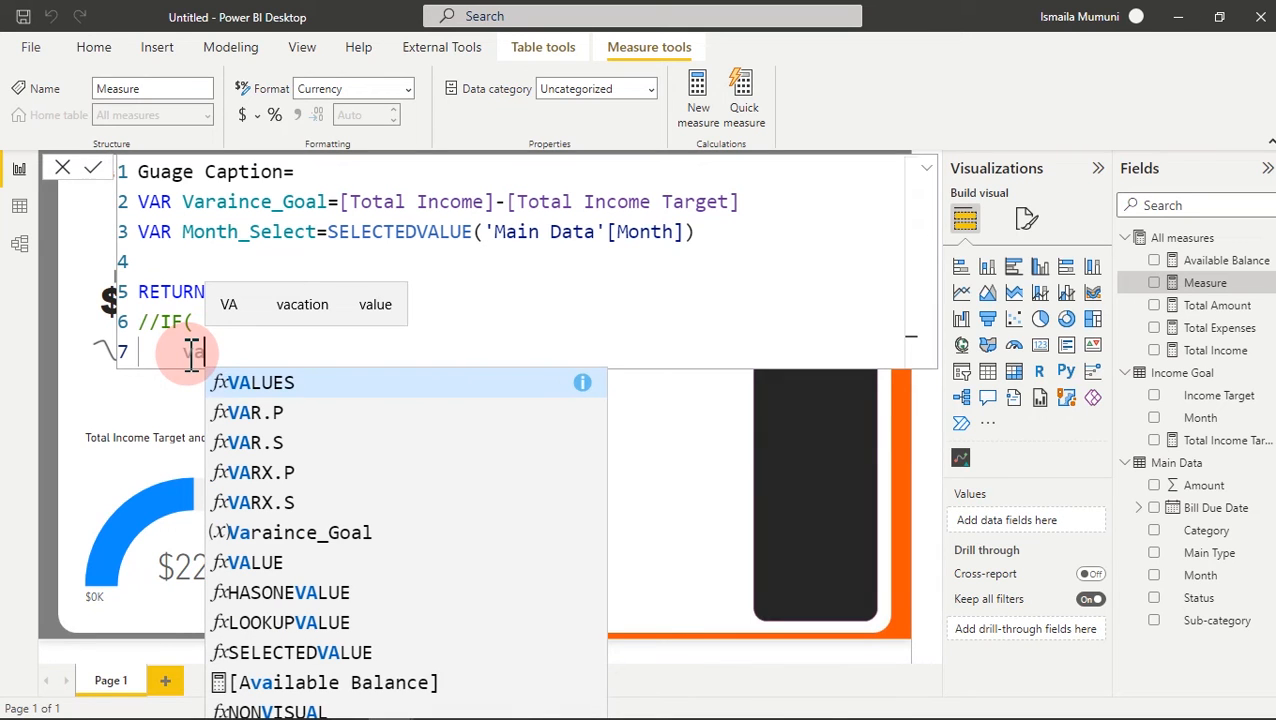
{"action": "left_click", "coordinate": [278, 533]}
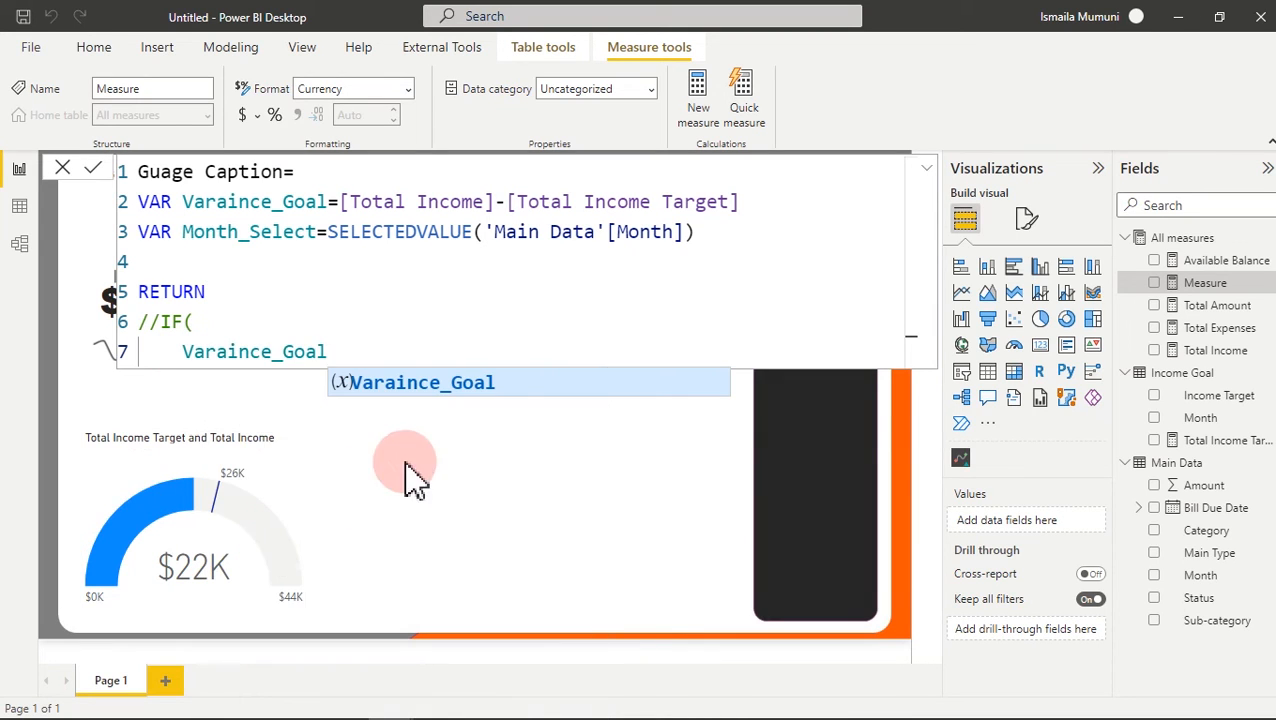
{"action": "left_click", "coordinate": [460, 296]}
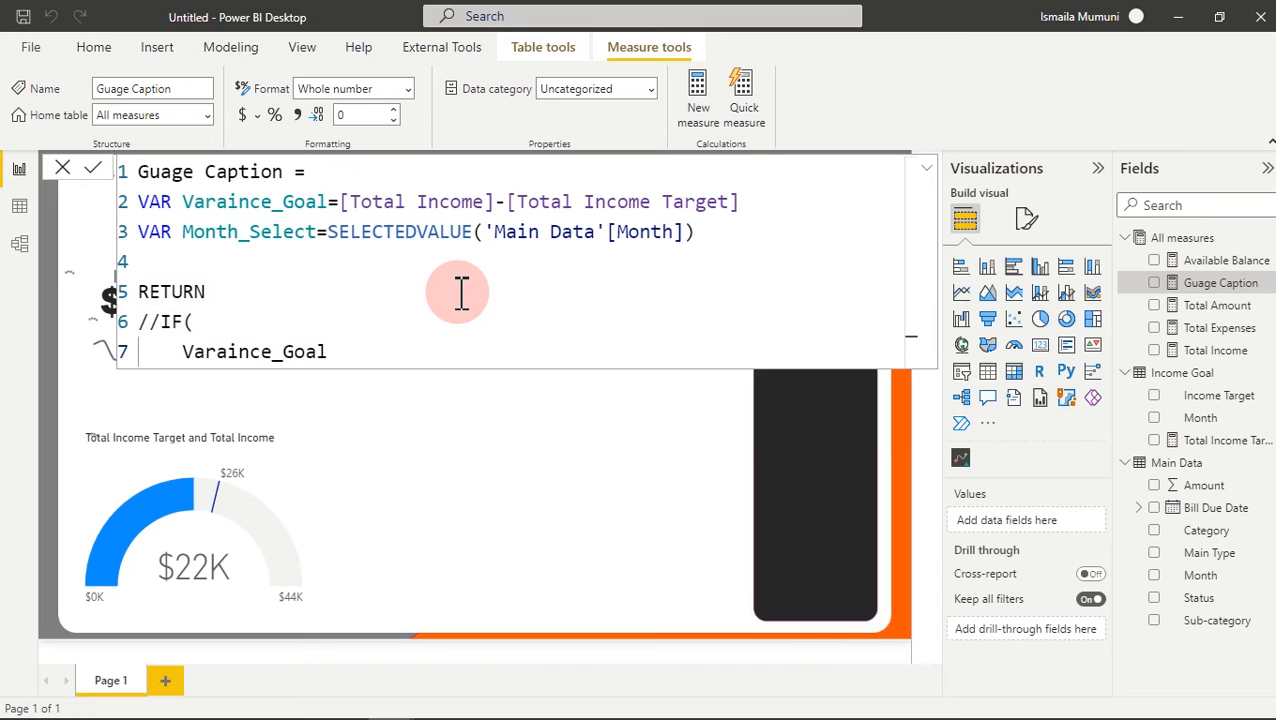
- Add a card visual showing Guage Caption and place it on the blank area beside the gauge
{"action": "left_click", "coordinate": [530, 462]}
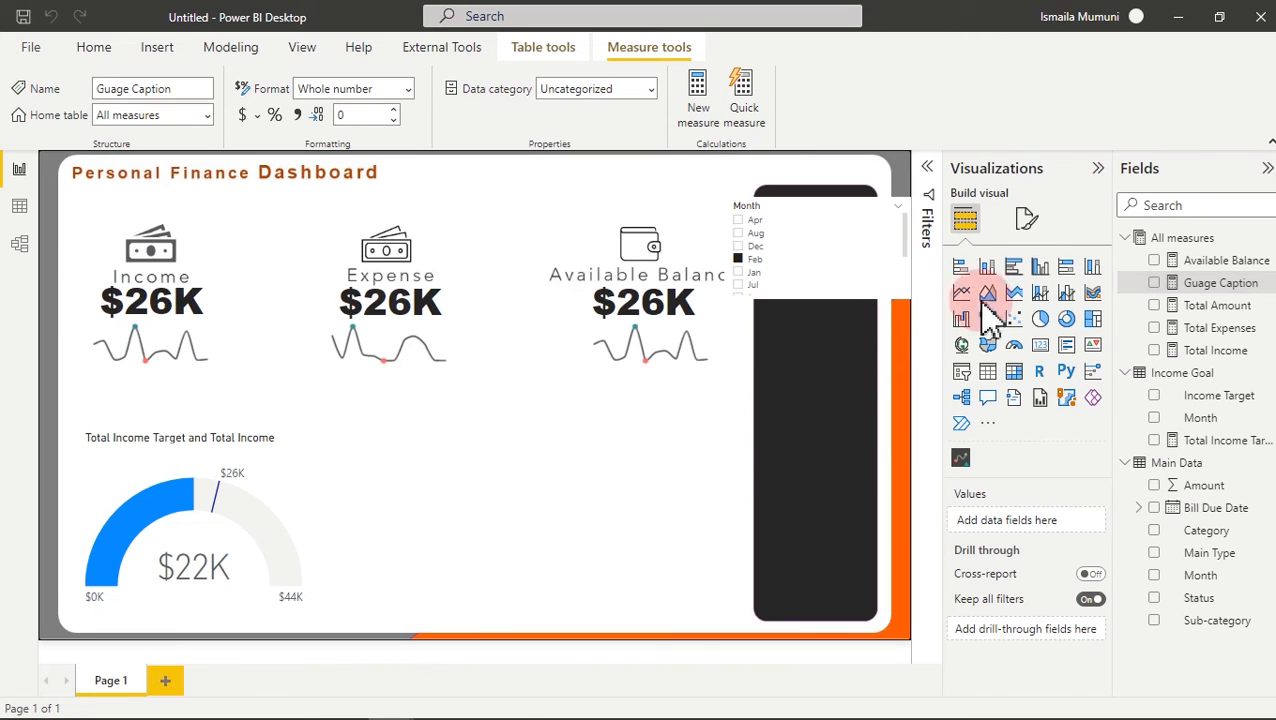
{"action": "left_click", "coordinate": [1155, 283]}
{"action": "left_click", "coordinate": [1040, 345]}
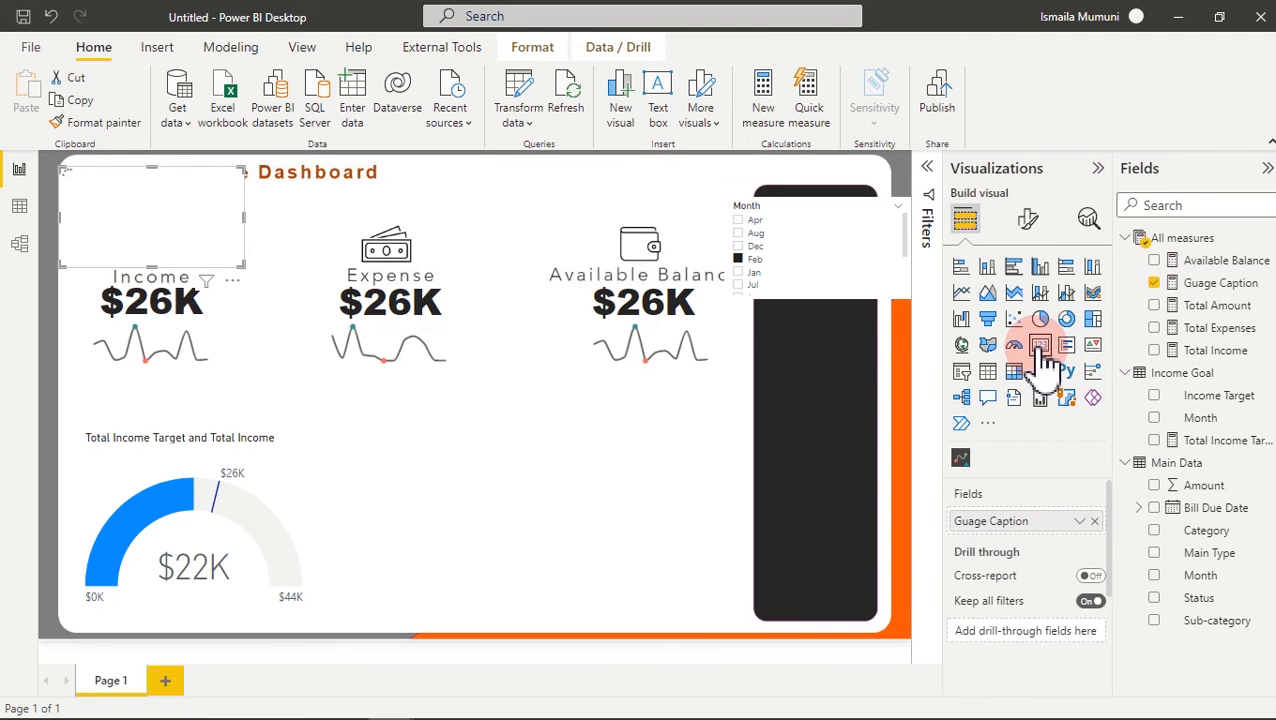
{"action": "left_click_drag", "start_coordinate": [171, 214], "coordinate": [516, 513]}
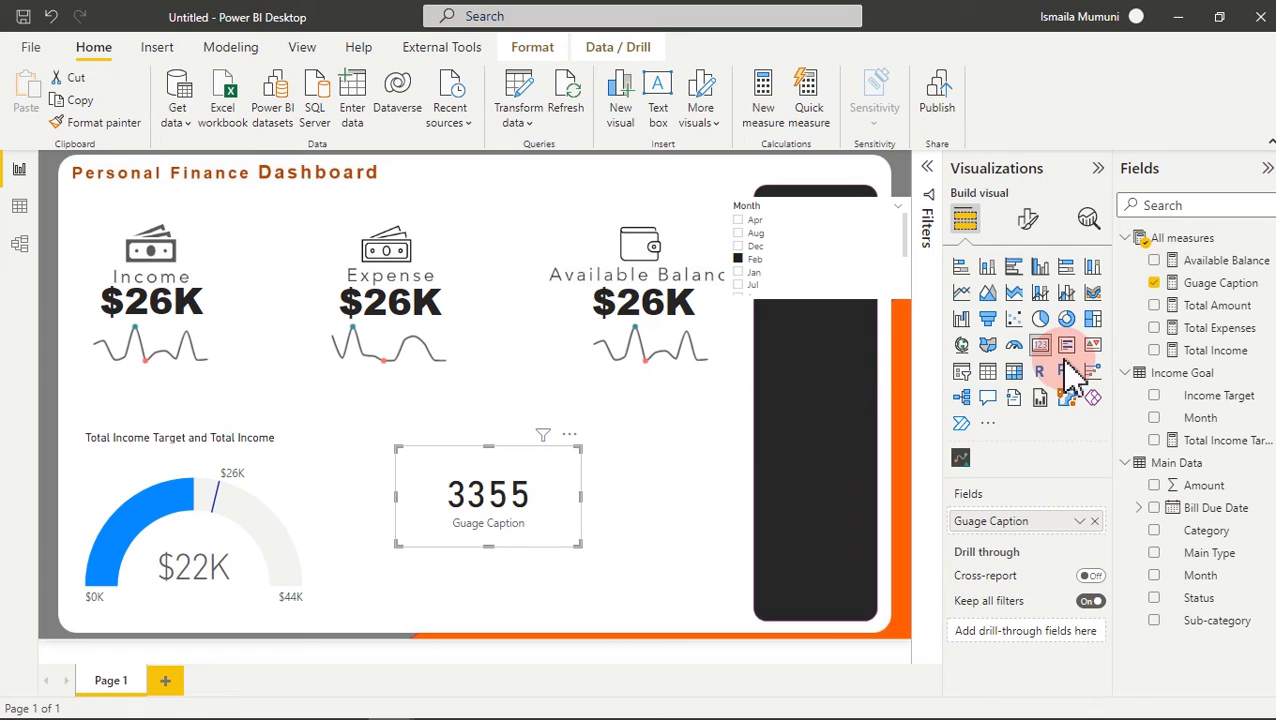
- Clear the month selection in the Month slicer and position the slicer over the upper part of the dark panel
{"action": "left_click_drag", "start_coordinate": [818, 250], "coordinate": [513, 507]}
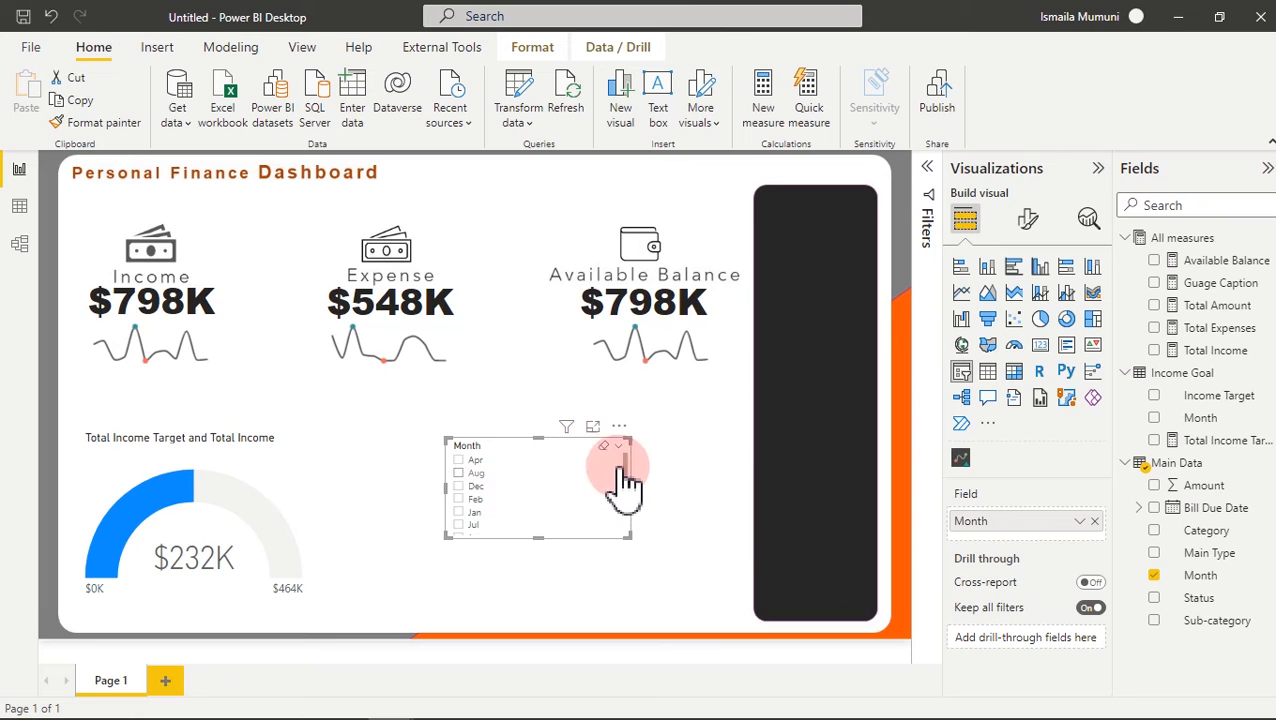
{"action": "left_click_drag", "start_coordinate": [620, 445], "coordinate": [876, 200]}
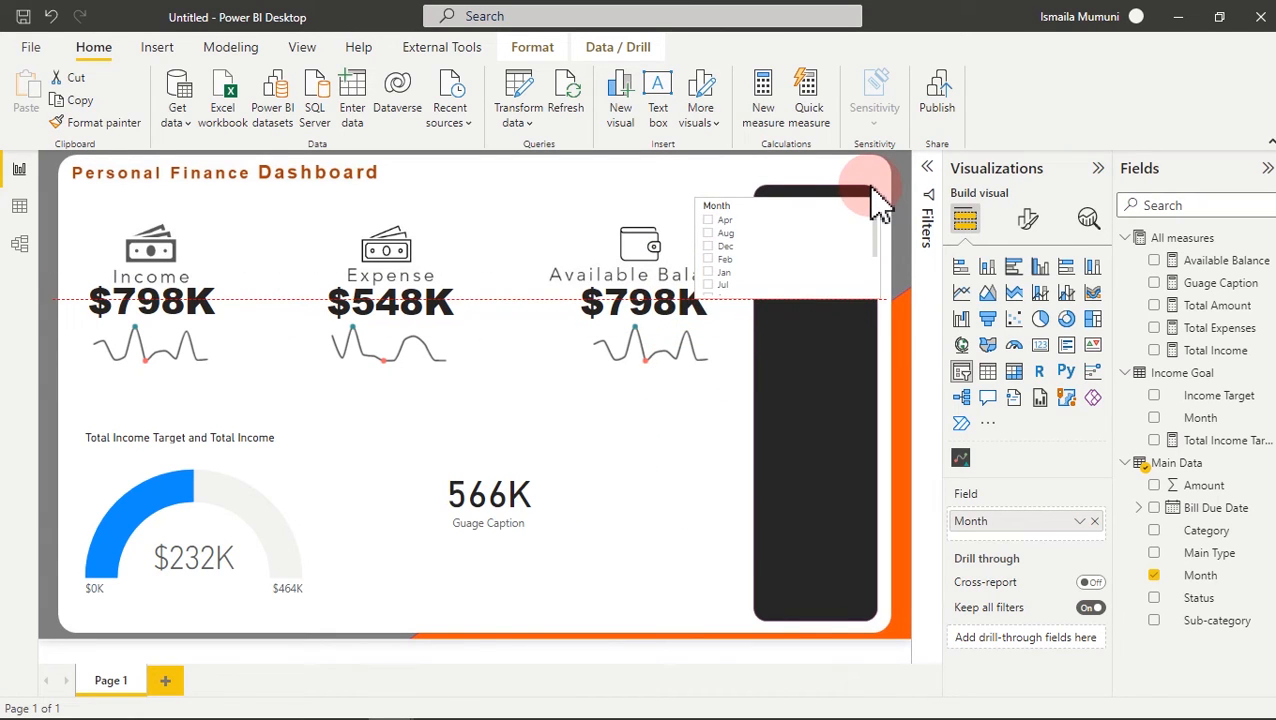
- Filter the dashboard to Dec with the Month slicer and examine the income-versus-target gauge
{"action": "left_click", "coordinate": [678, 533]}
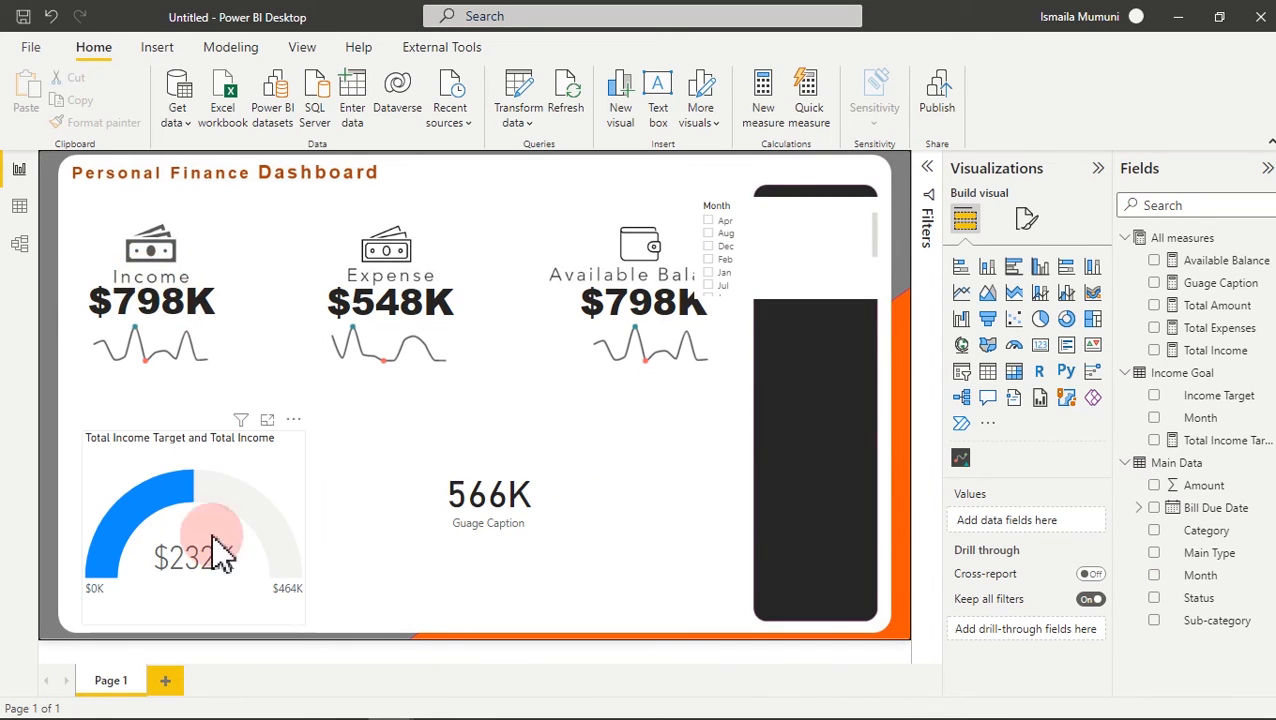
{"action": "mouse_move", "coordinate": [200, 572]}
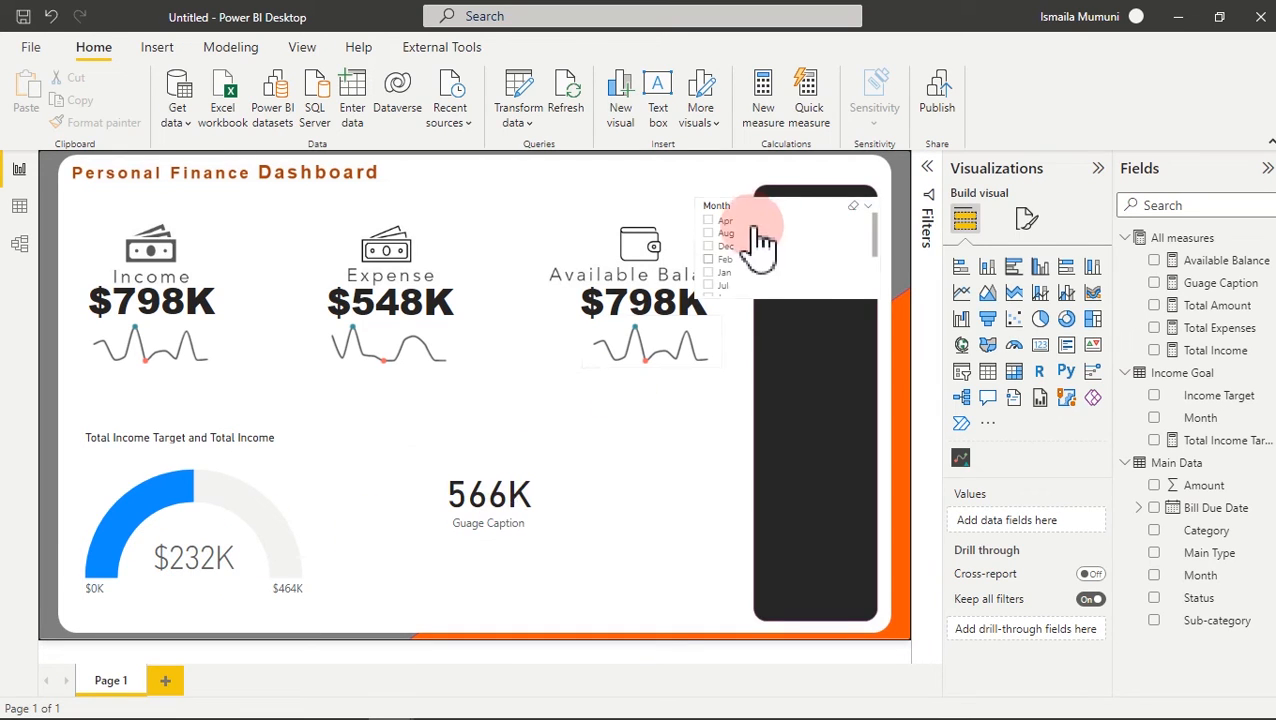
{"action": "left_click", "coordinate": [724, 247]}
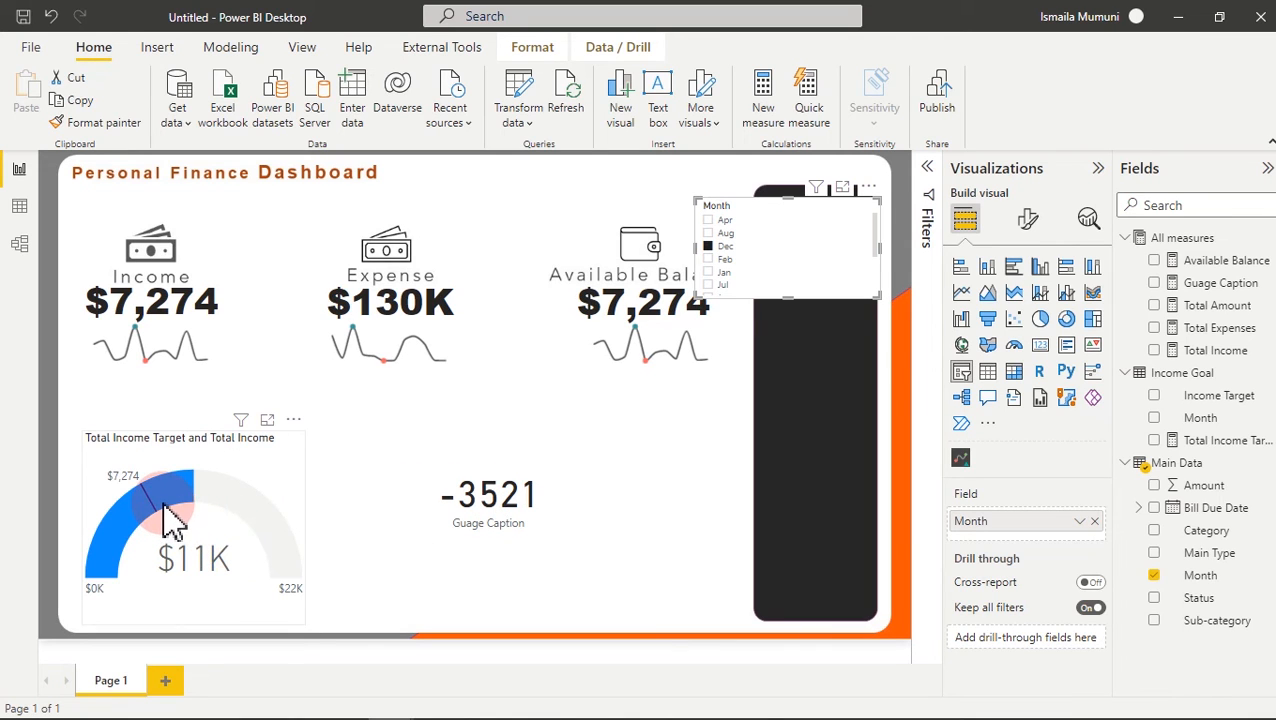
{"action": "mouse_move", "coordinate": [172, 510]}
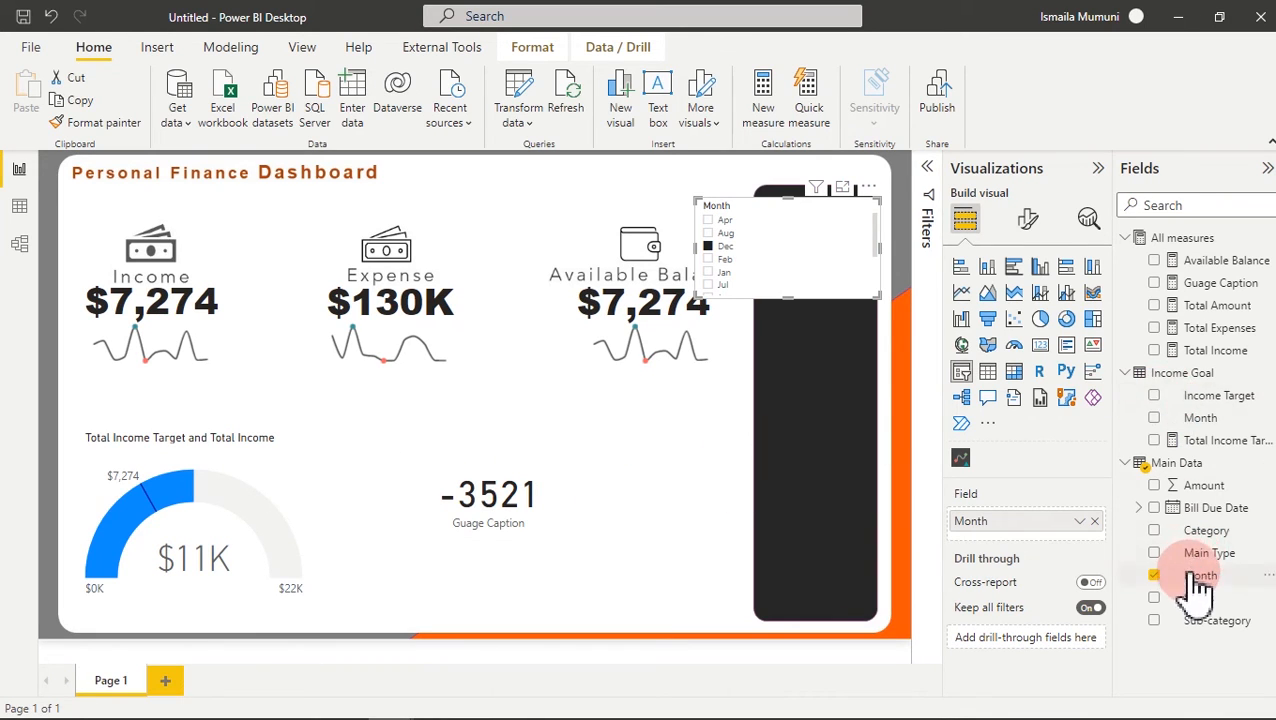
- Open the Guage Caption measure, remove Varaince_Goal from its seventh line and uncomment the IF on line six
{"action": "left_click", "coordinate": [518, 500]}
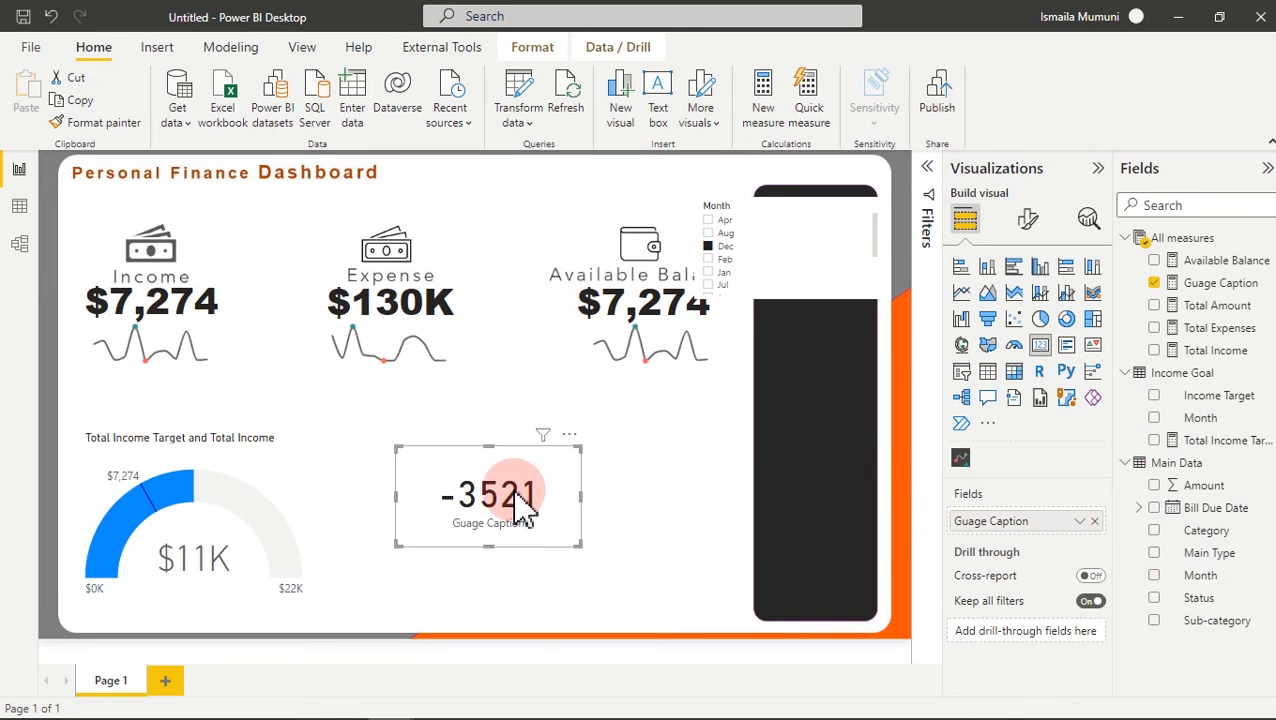
{"action": "left_click", "coordinate": [1220, 284]}
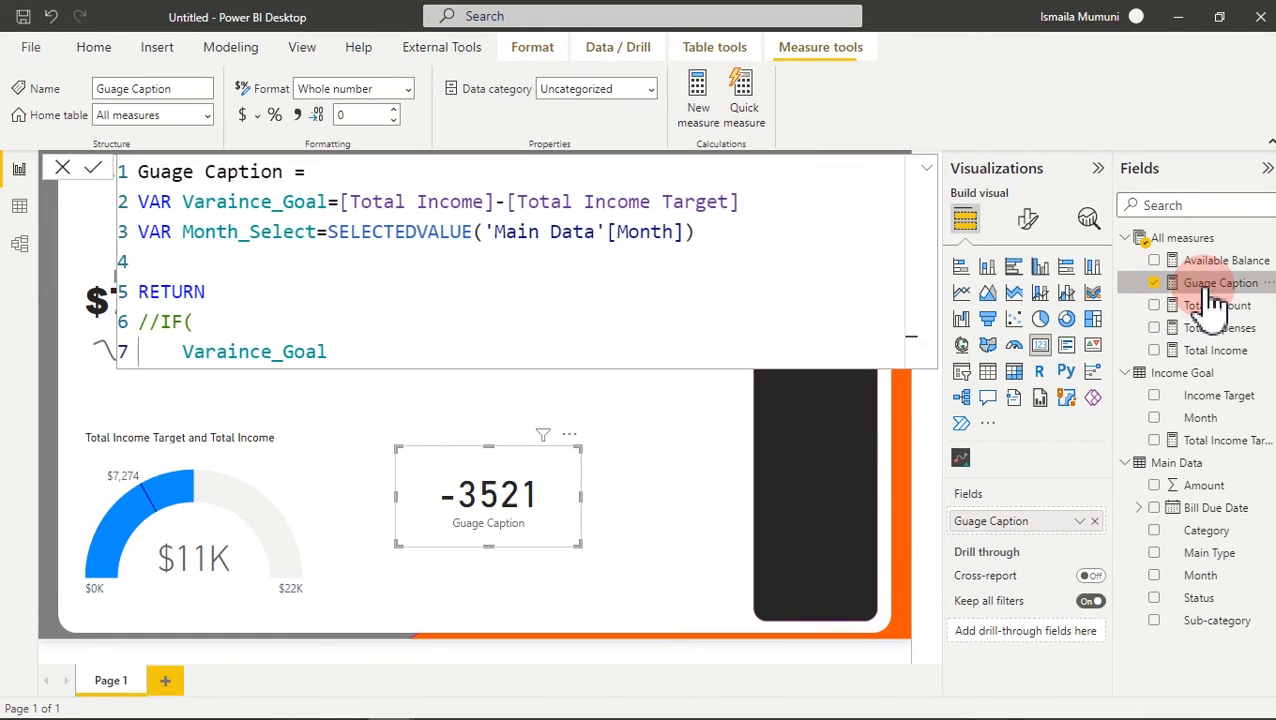
{"action": "left_click_drag", "start_coordinate": [340, 351], "coordinate": [174, 353]}
{"action": "key", "text": "BackSpace"}
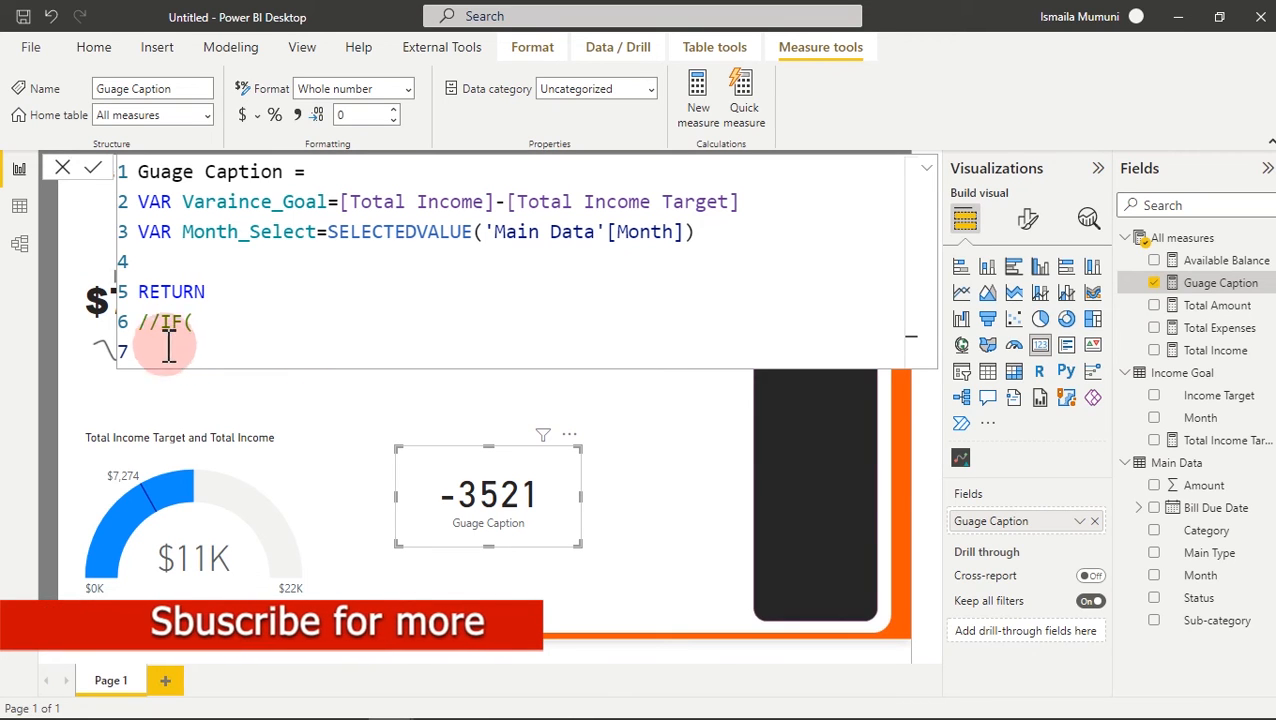
{"action": "left_click_drag", "start_coordinate": [161, 323], "coordinate": [144, 322]}
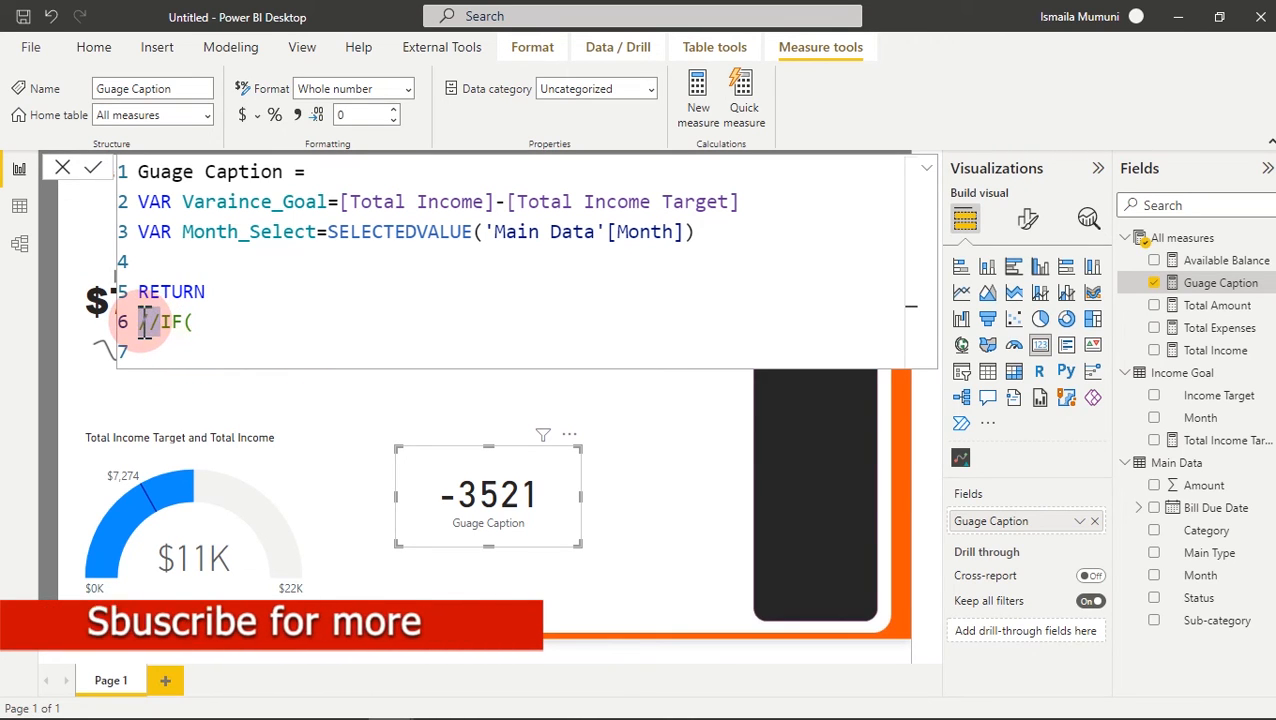
{"action": "key", "text": "BackSpace"}
- Set the IF condition in the measure to Varaince_Goal>1
{"action": "left_click", "coordinate": [206, 316]}
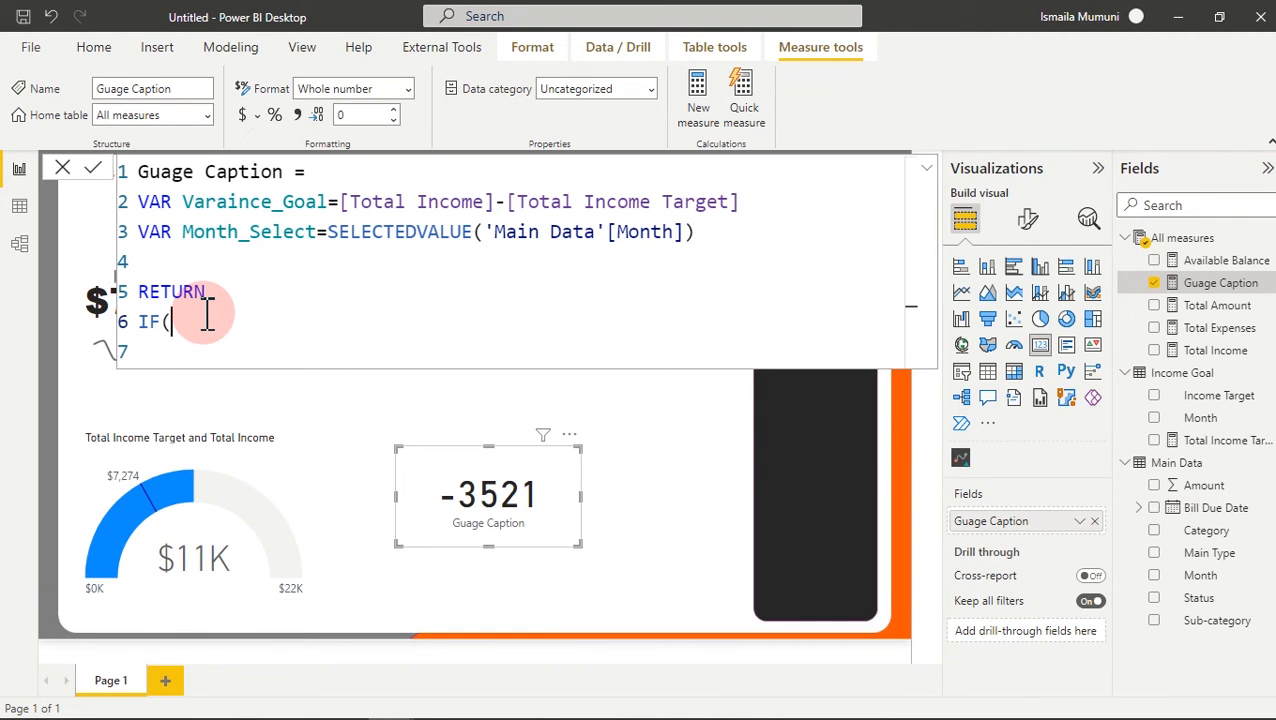
{"action": "type", "text": "va"}
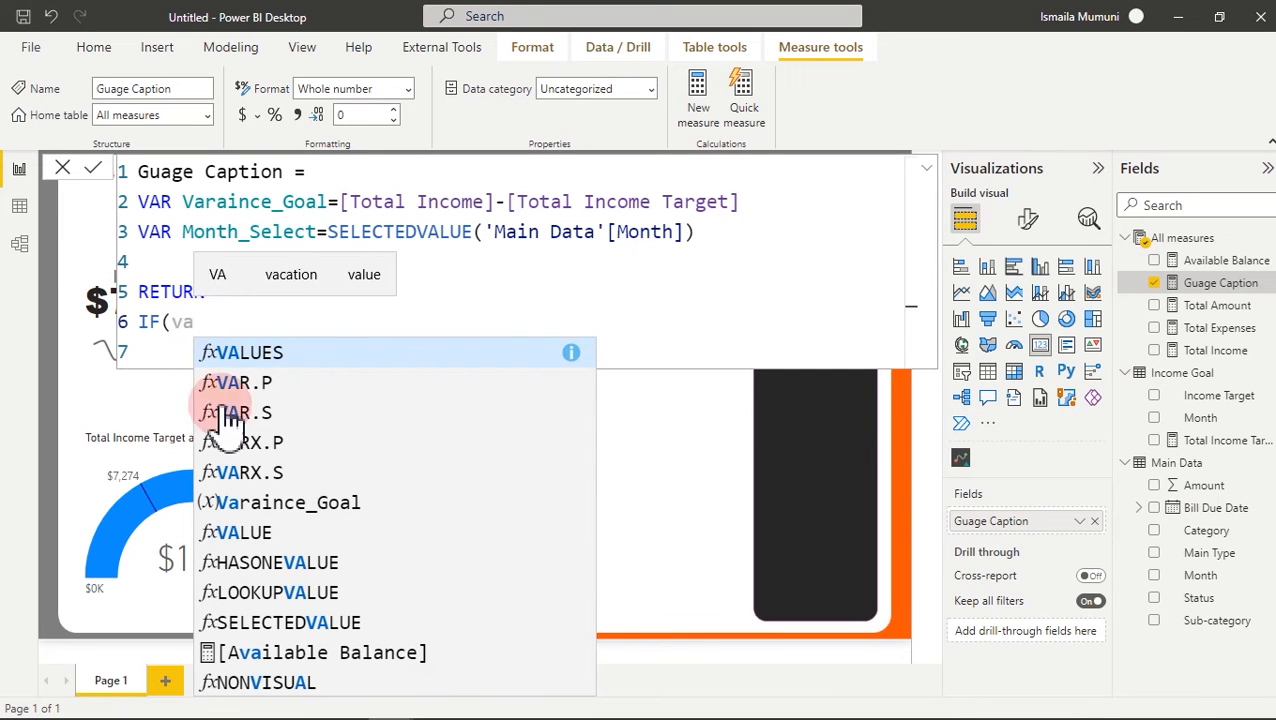
{"action": "left_click", "coordinate": [284, 502]}
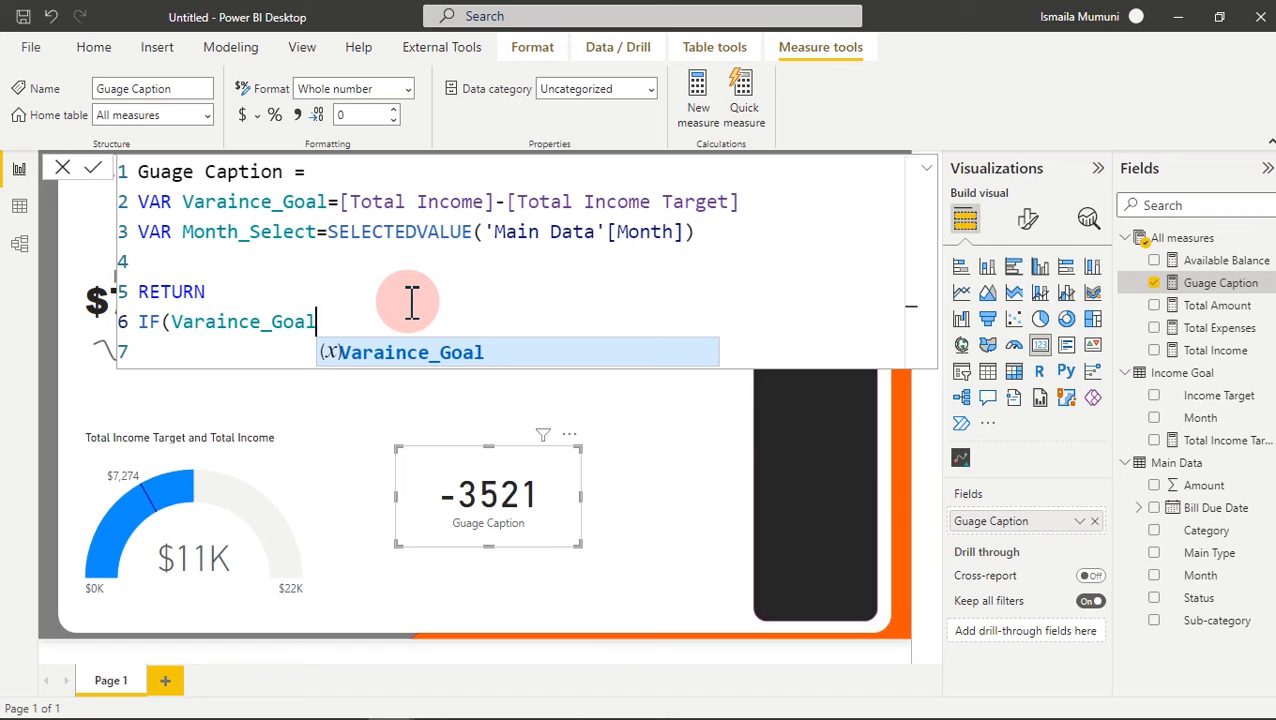
{"action": "type", "text": ">1"}
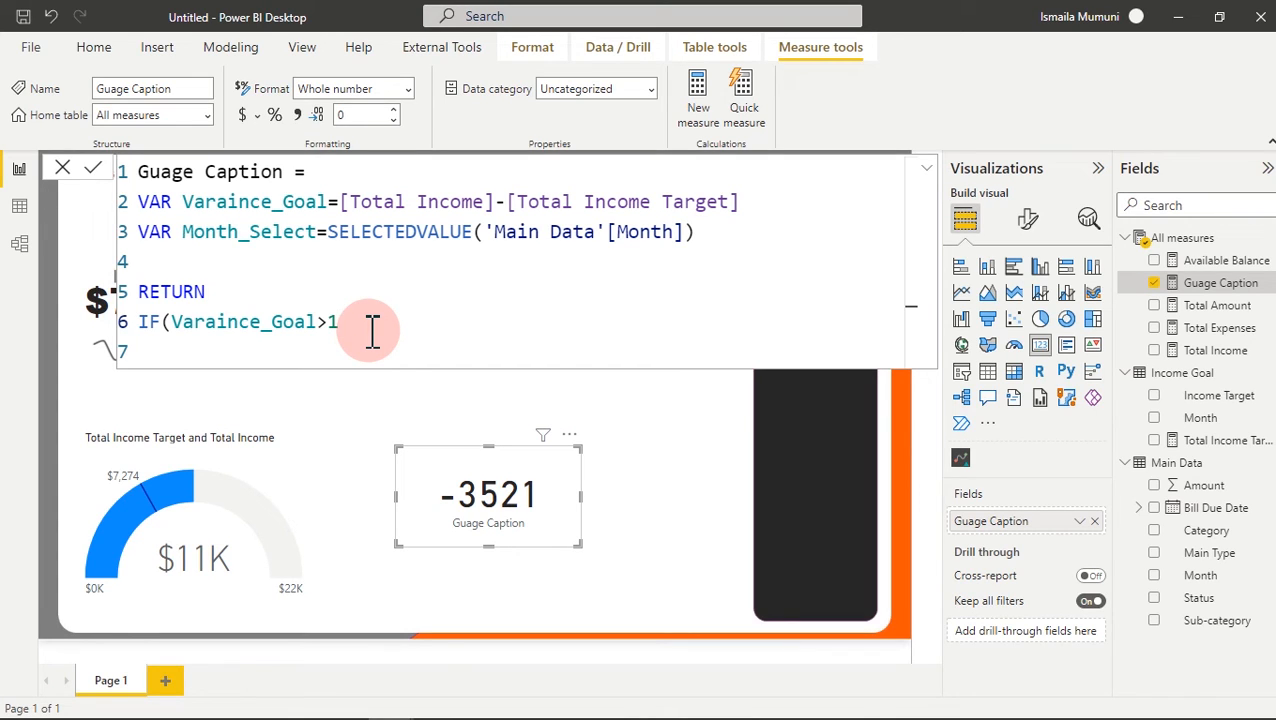
{"action": "type", "text": ","}
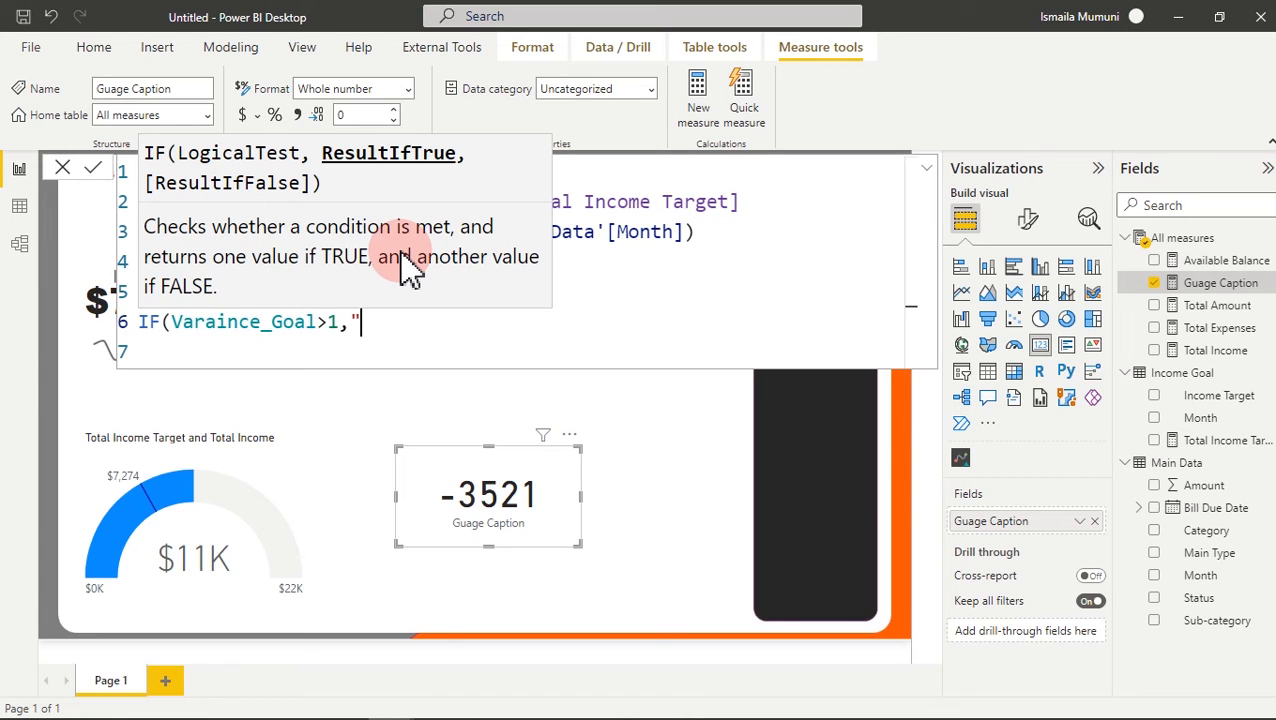
- Enter "Total income is greater that targeted income" as the text the IF returns when the condition is true
{"action": "type", "text": "Total income is greater"}
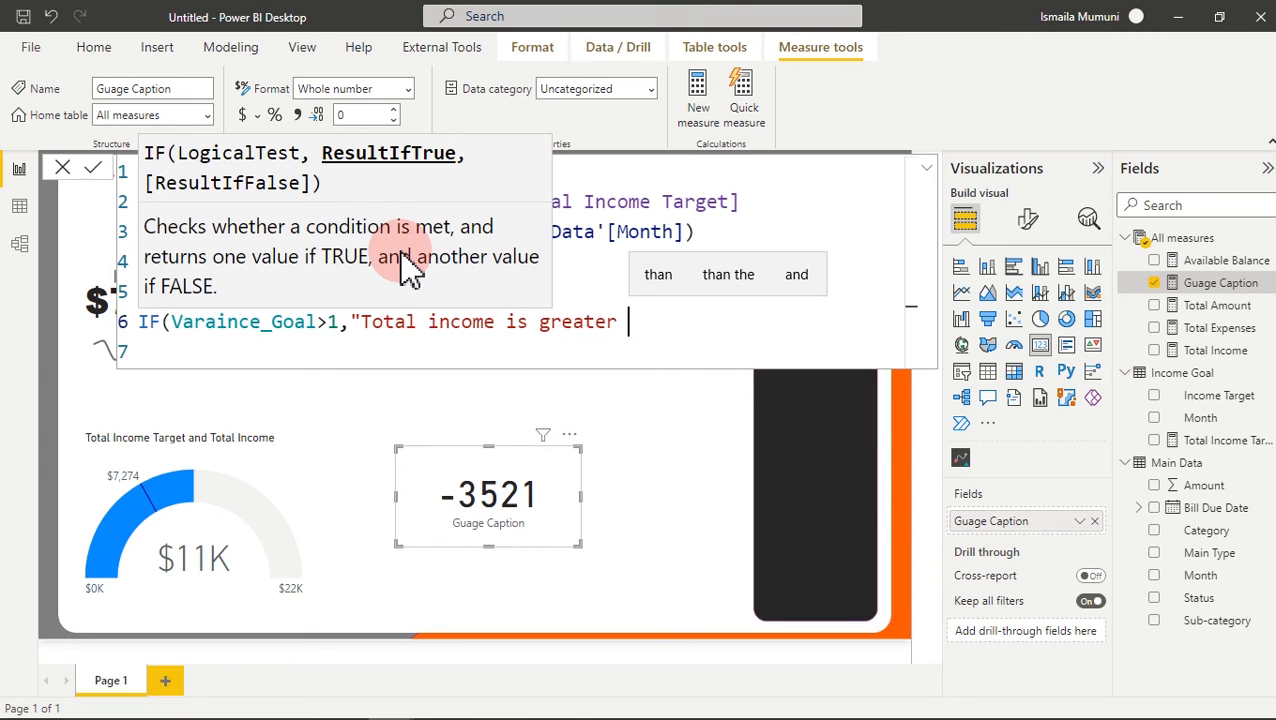
{"action": "type", "text": "that tart"}
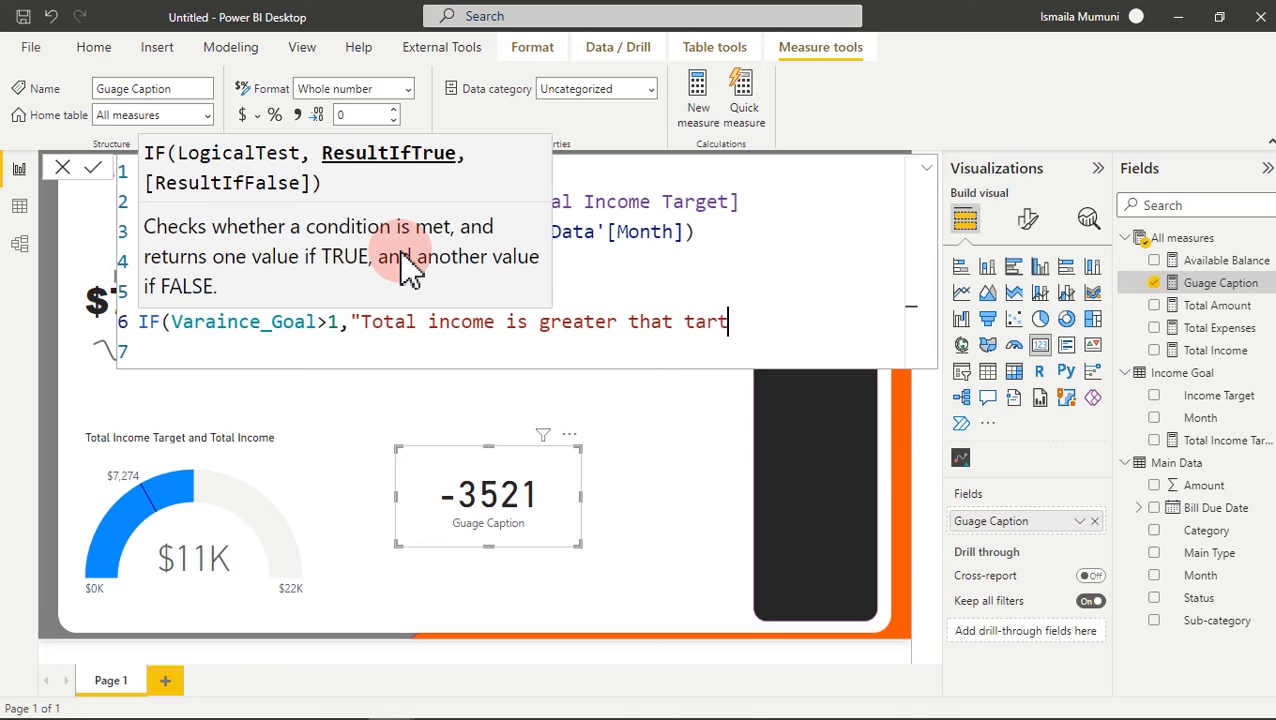
{"action": "key", "text": "BackSpace"}
{"action": "type", "text": "ge"}
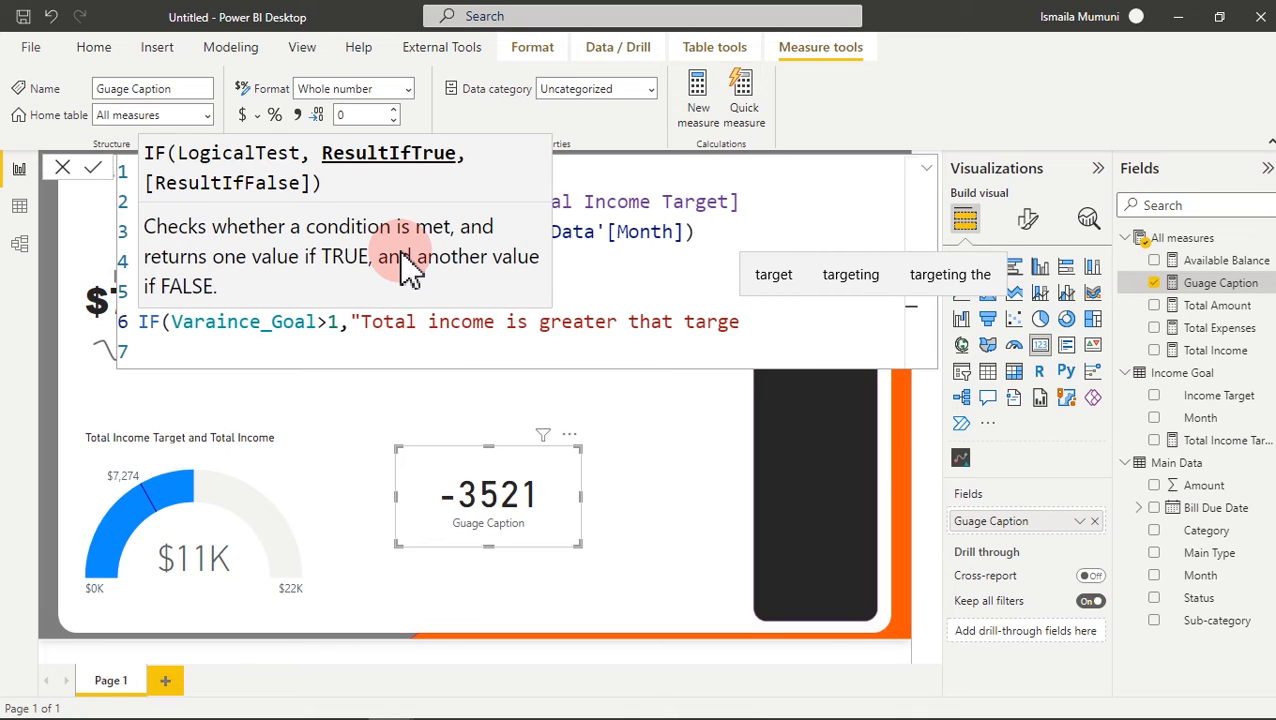
{"action": "type", "text": "ted income"}
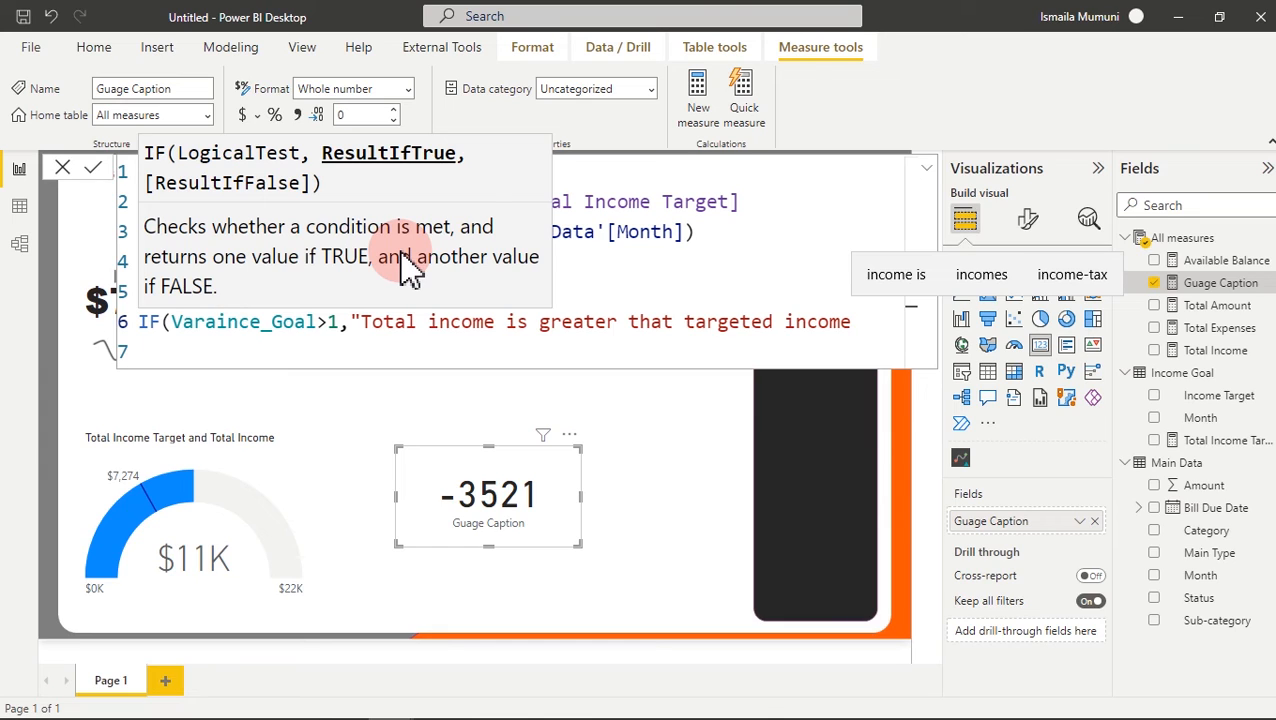
{"action": "type", "text": "\""}
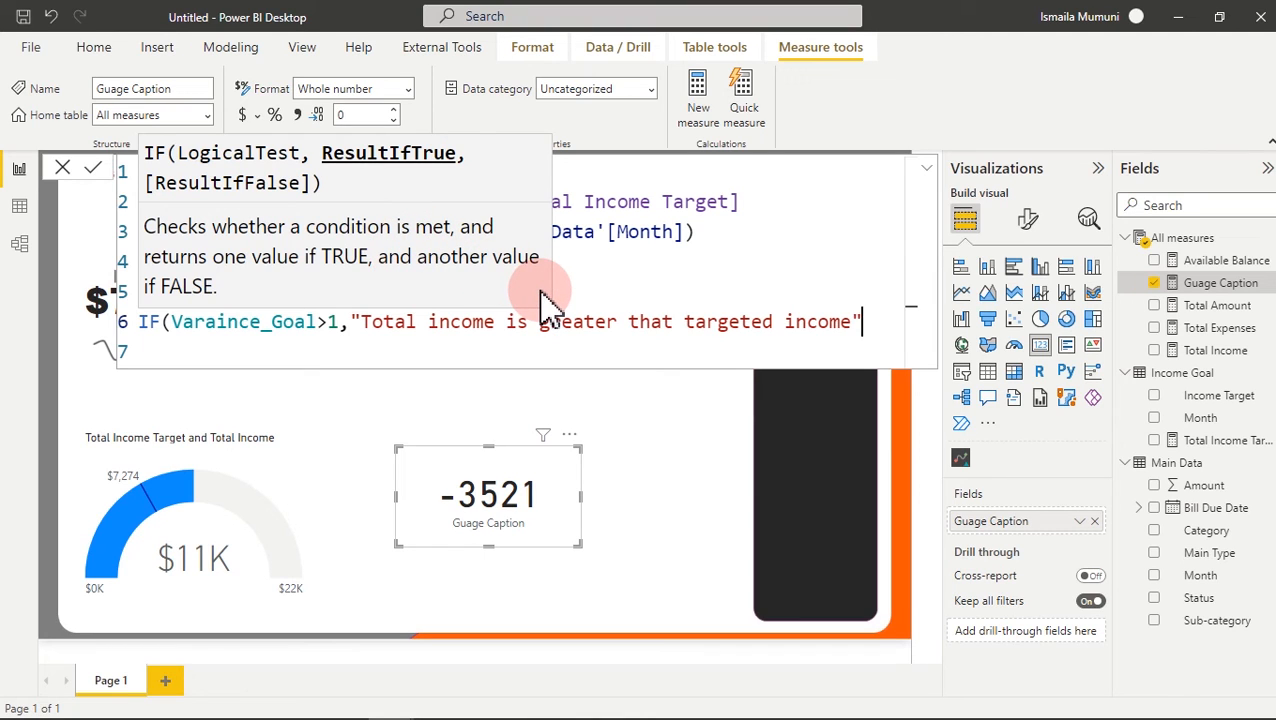
{"action": "type", "text": ","}
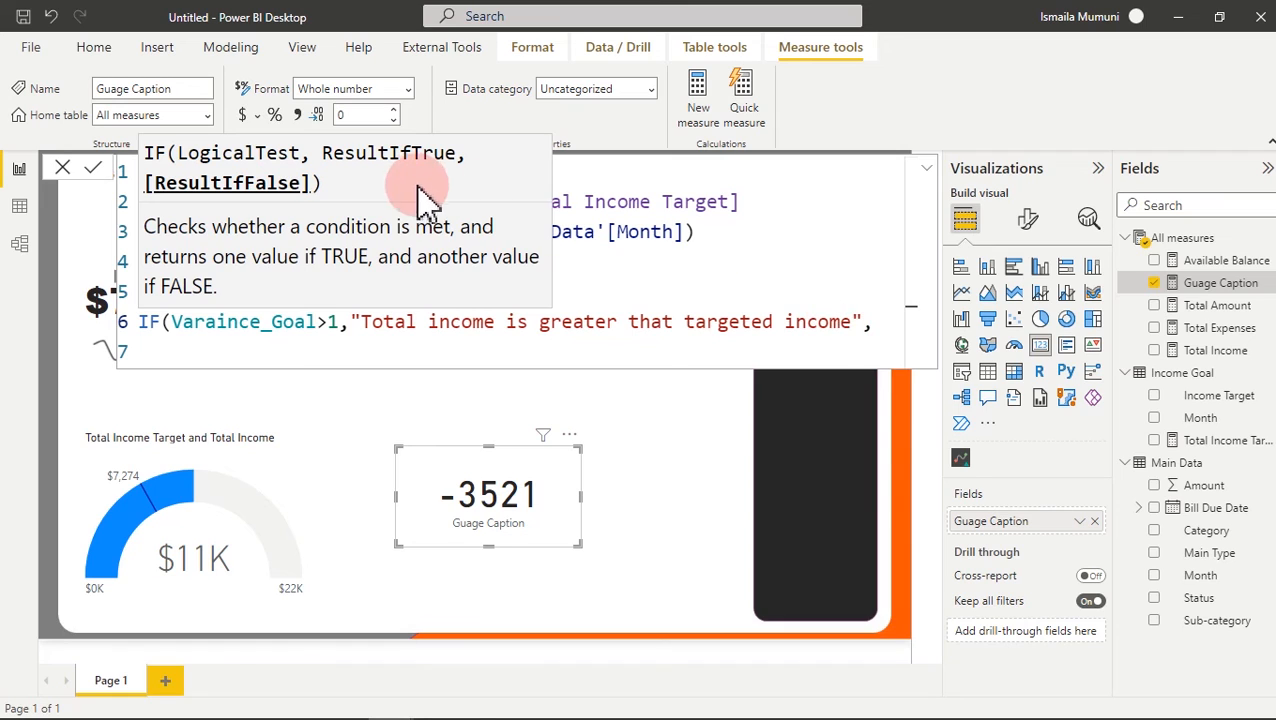
{"action": "key", "text": "BackSpace"}
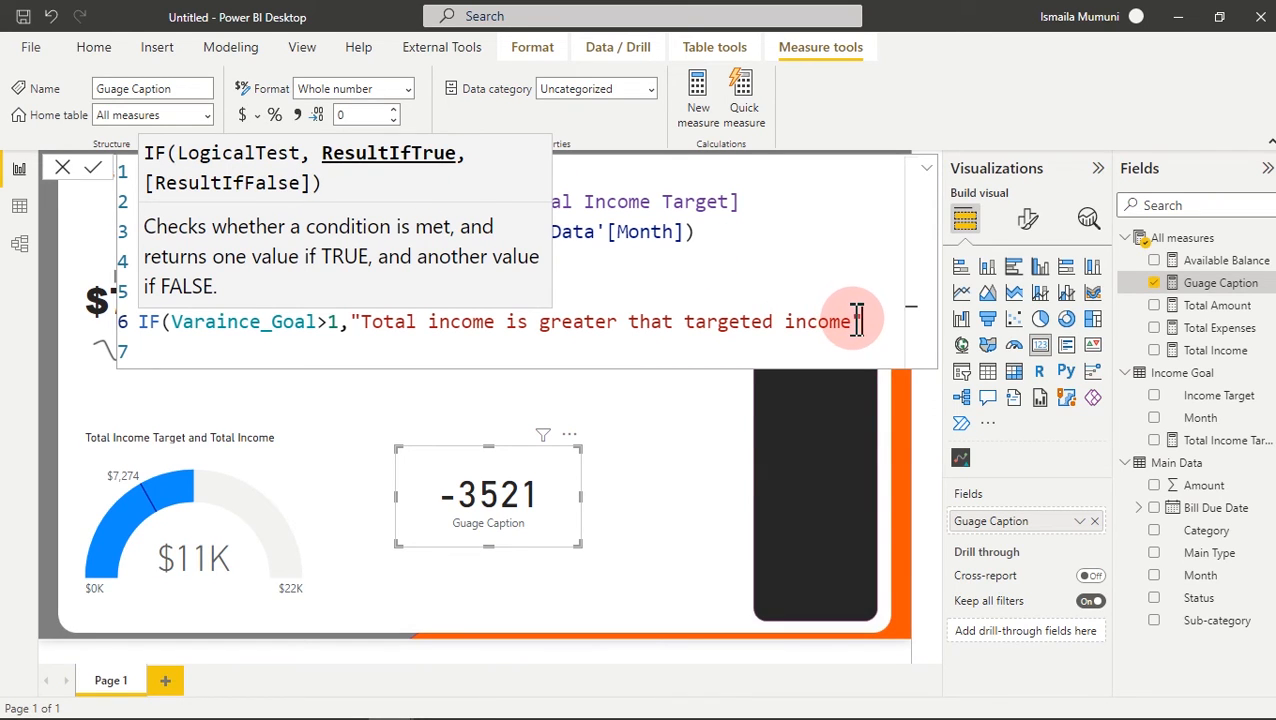
{"action": "type", "text": "\""}
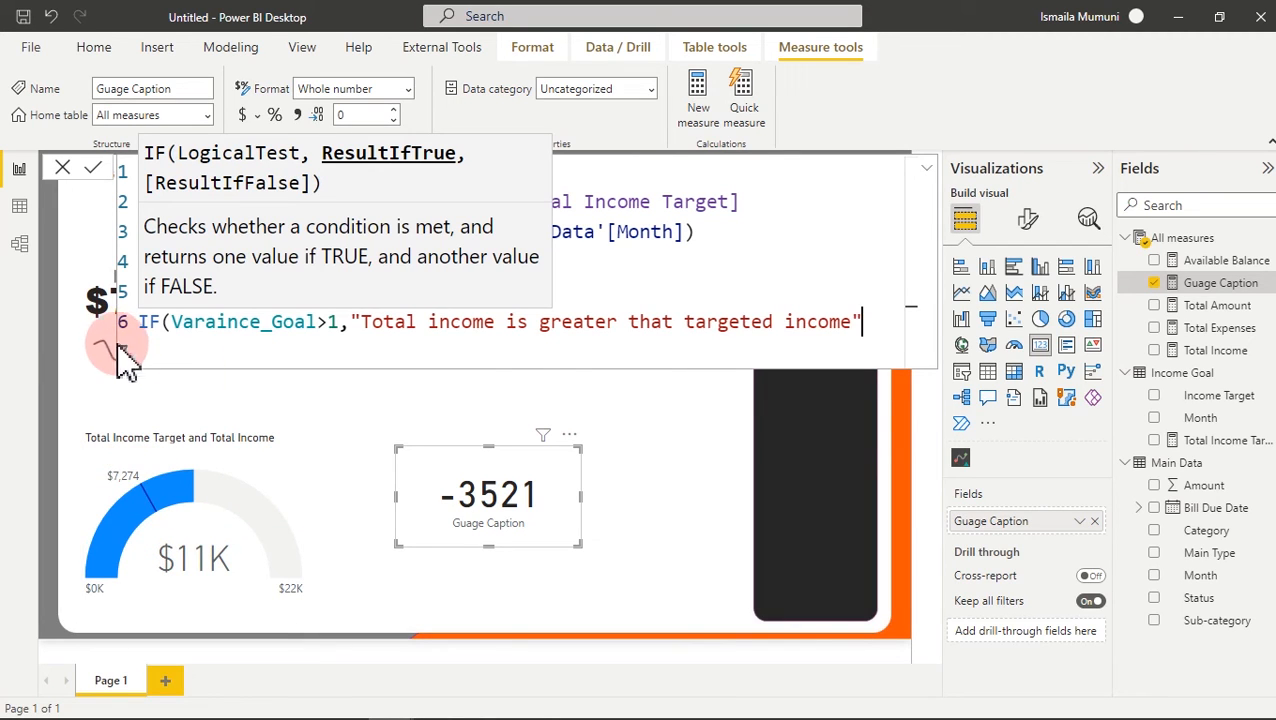
- Join Varaince_Goal to the true text with &, return an empty string otherwise, and commit the formula
{"action": "left_click", "coordinate": [866, 326]}
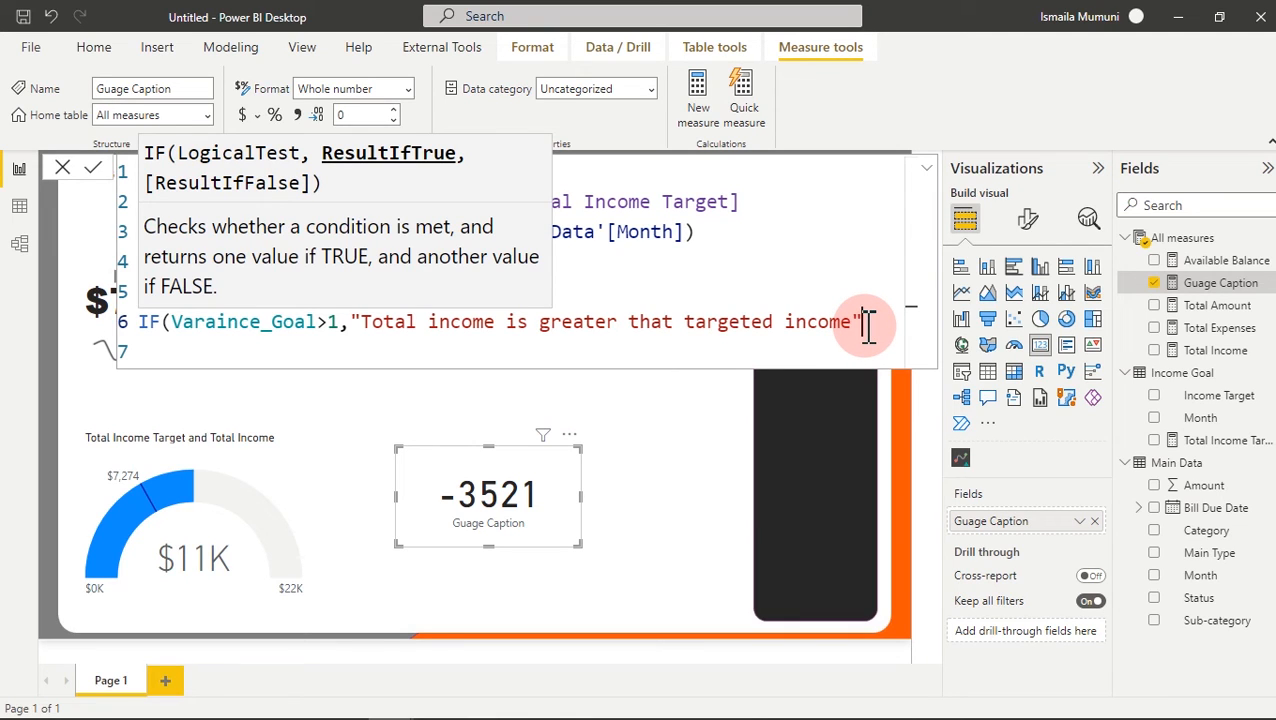
{"action": "type", "text": "&"}
{"action": "type", "text": "var"}
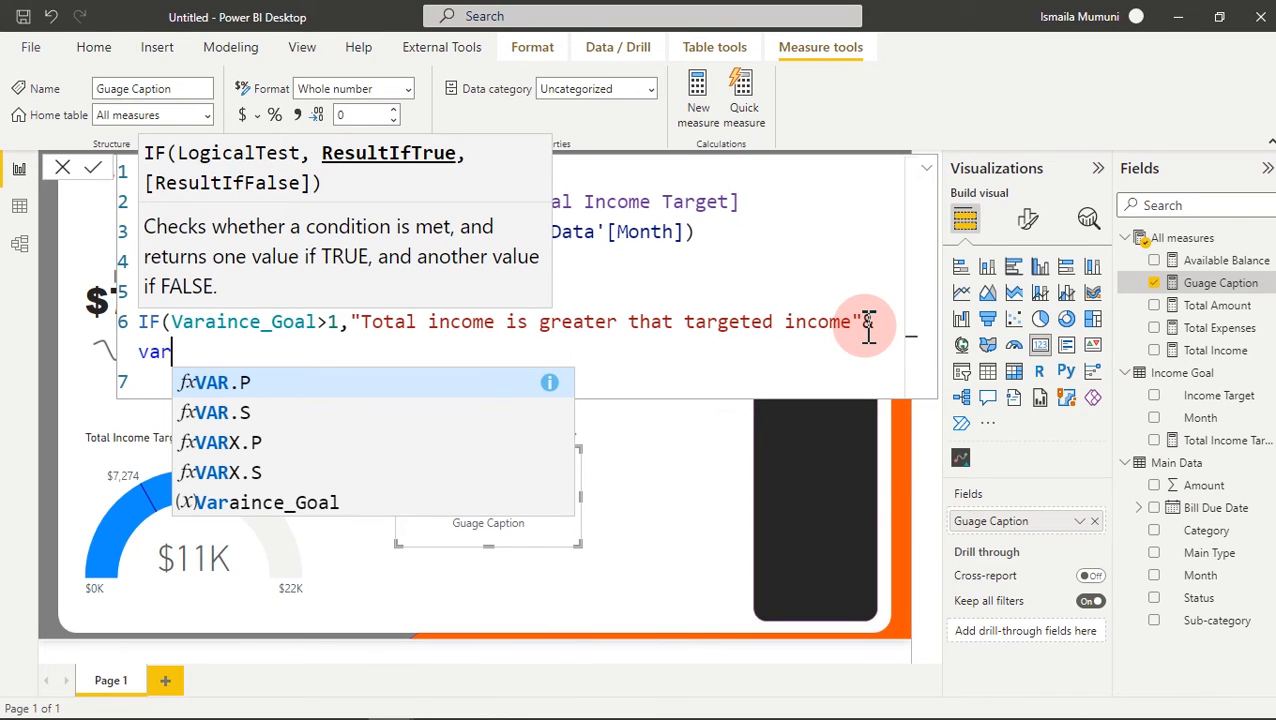
{"action": "left_click", "coordinate": [300, 502]}
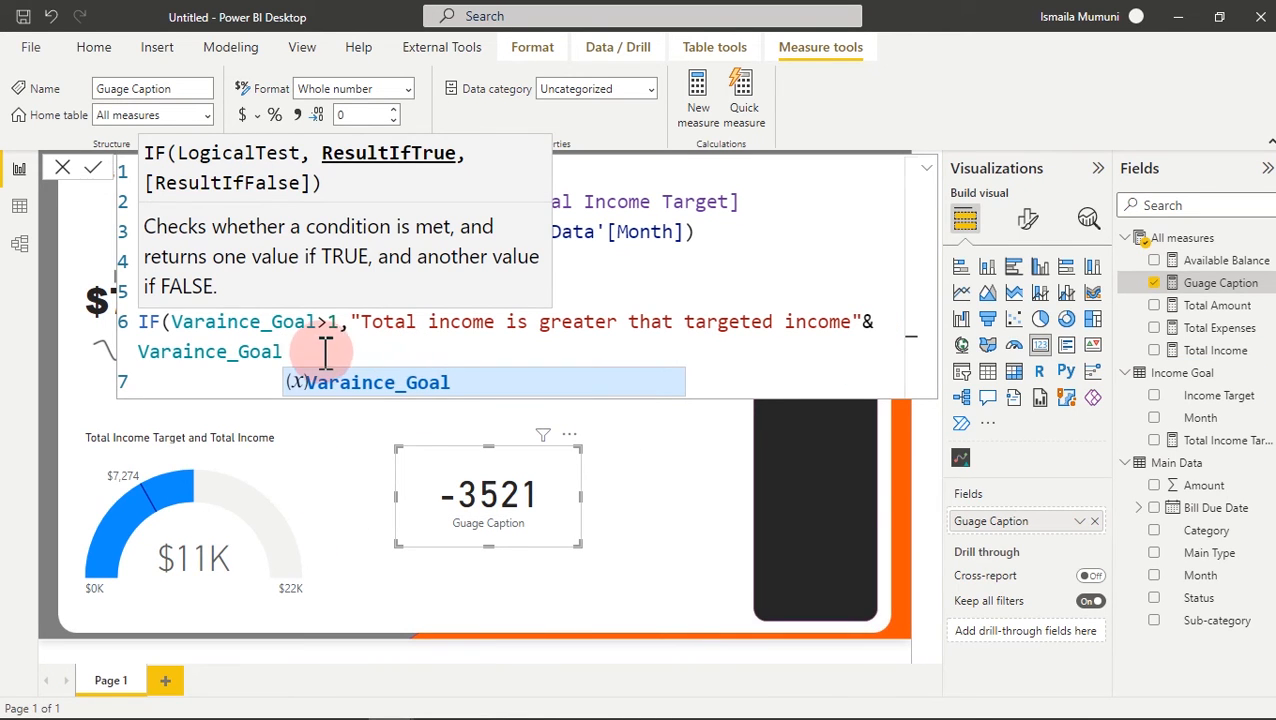
{"action": "type", "text": ","}
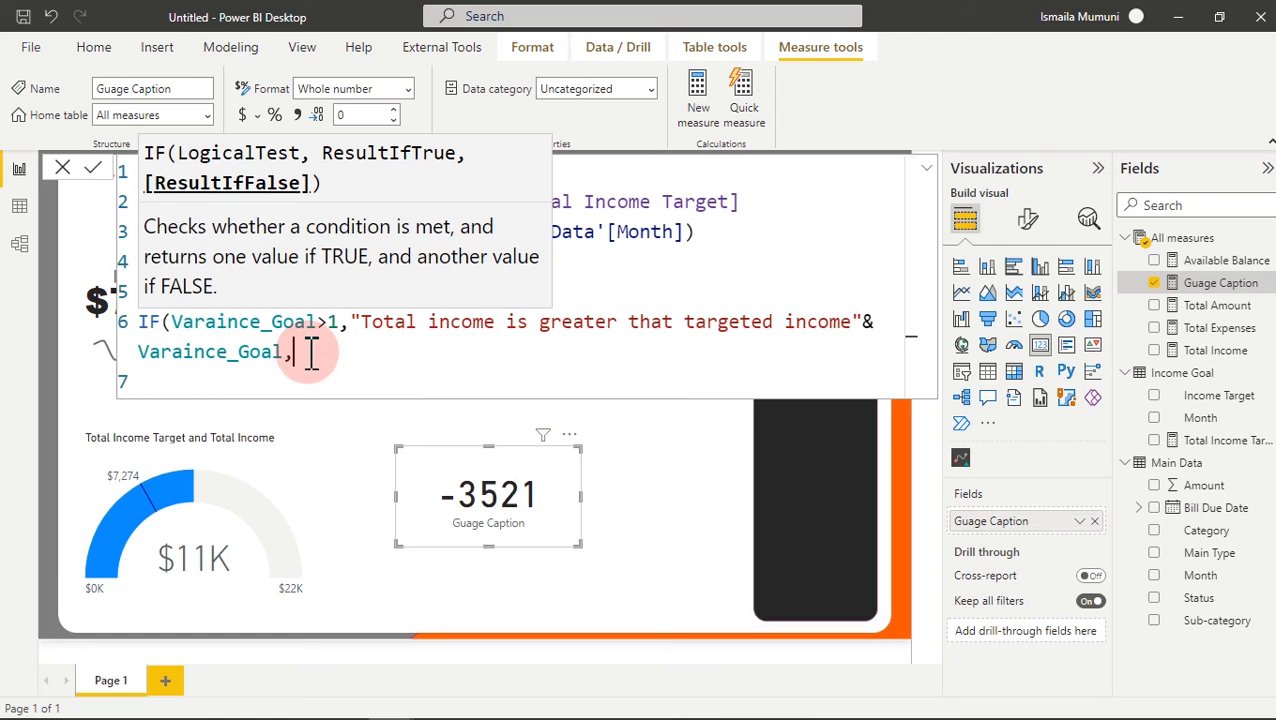
{"action": "type", "text": "\"\")"}
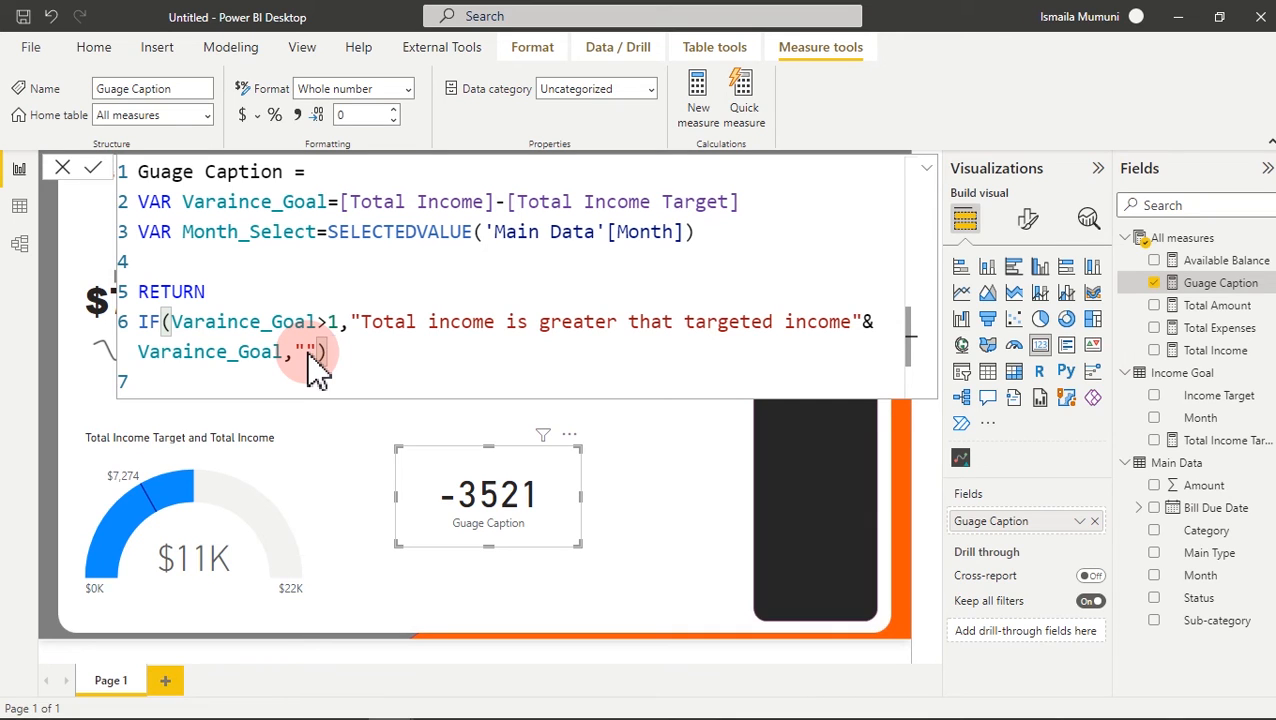
{"action": "key", "text": "Return"}
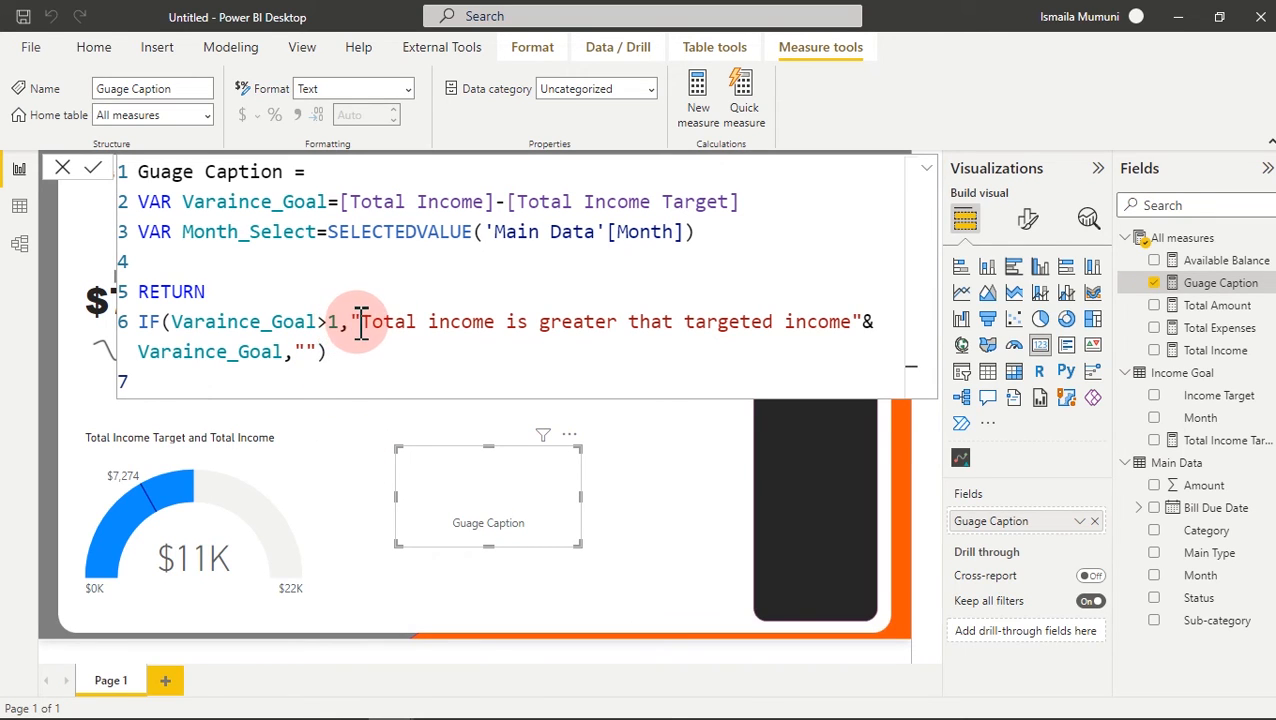
- Clear the Dec selection in the Month slicer
{"action": "left_click", "coordinate": [705, 465]}
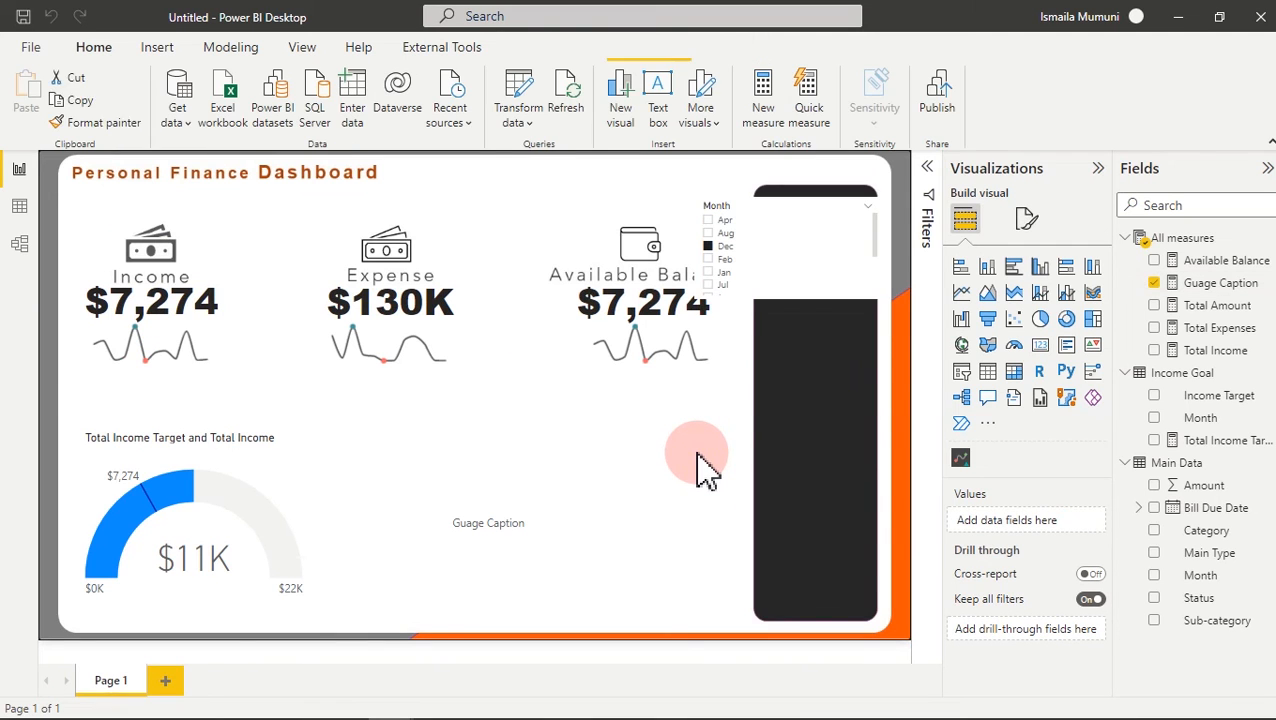
{"action": "left_click", "coordinate": [858, 208]}
{"action": "left_click", "coordinate": [855, 207]}
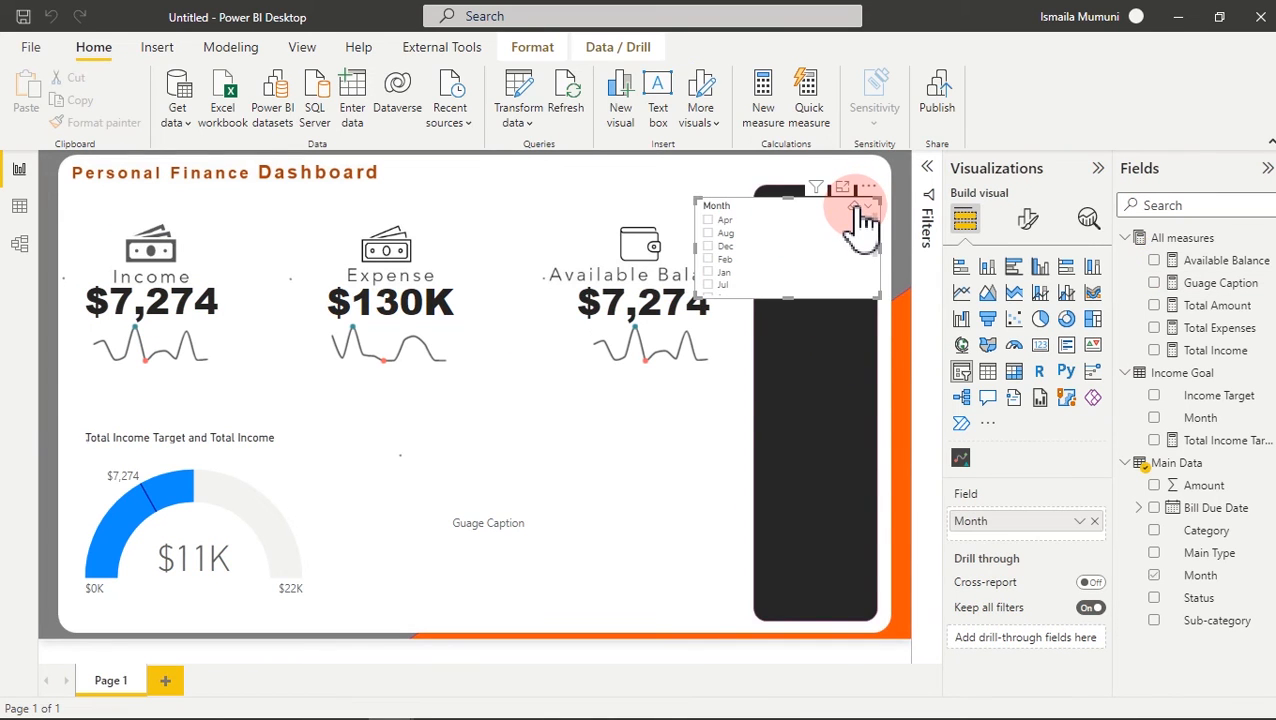
- Enlarge the Guage Caption card to fit the whole caption and position it between the gauge and the dark panel
{"action": "left_click", "coordinate": [562, 512]}
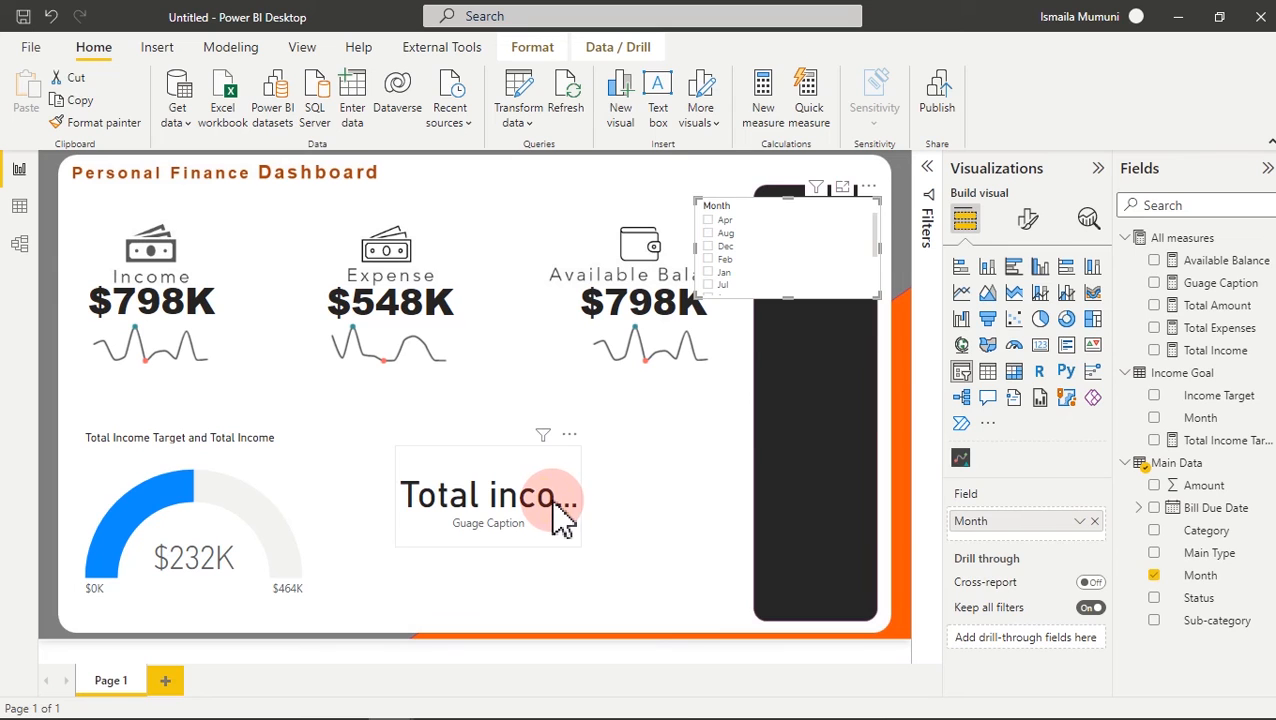
{"action": "left_click_drag", "start_coordinate": [576, 546], "coordinate": [888, 590]}
{"action": "mouse_move", "coordinate": [545, 518]}
{"action": "left_mouse_down"}
{"action": "mouse_move", "coordinate": [561, 462]}
{"action": "mouse_move", "coordinate": [421, 450]}
{"action": "mouse_move", "coordinate": [345, 468]}
{"action": "mouse_move", "coordinate": [540, 510]}
{"action": "left_mouse_up"}
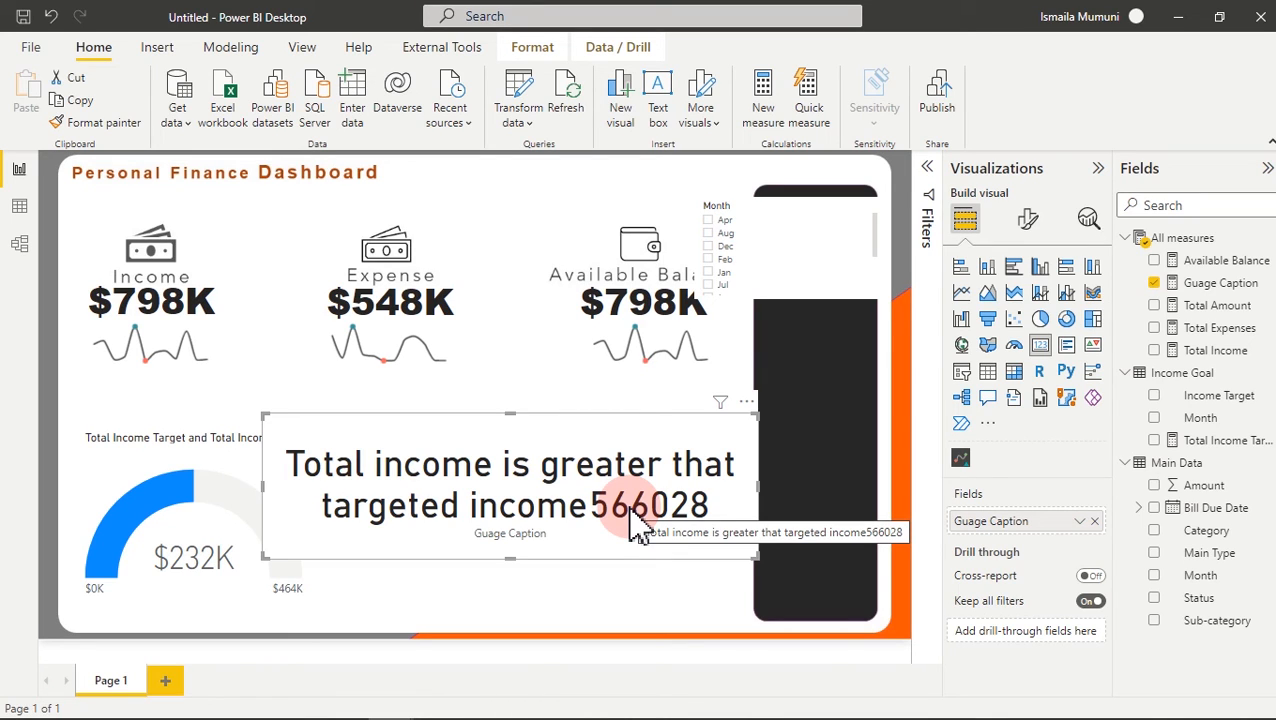
- Open the Guage Caption formula and put a format( call in front of Varaince_Goal in the IF's true result
{"action": "left_click", "coordinate": [1205, 285]}
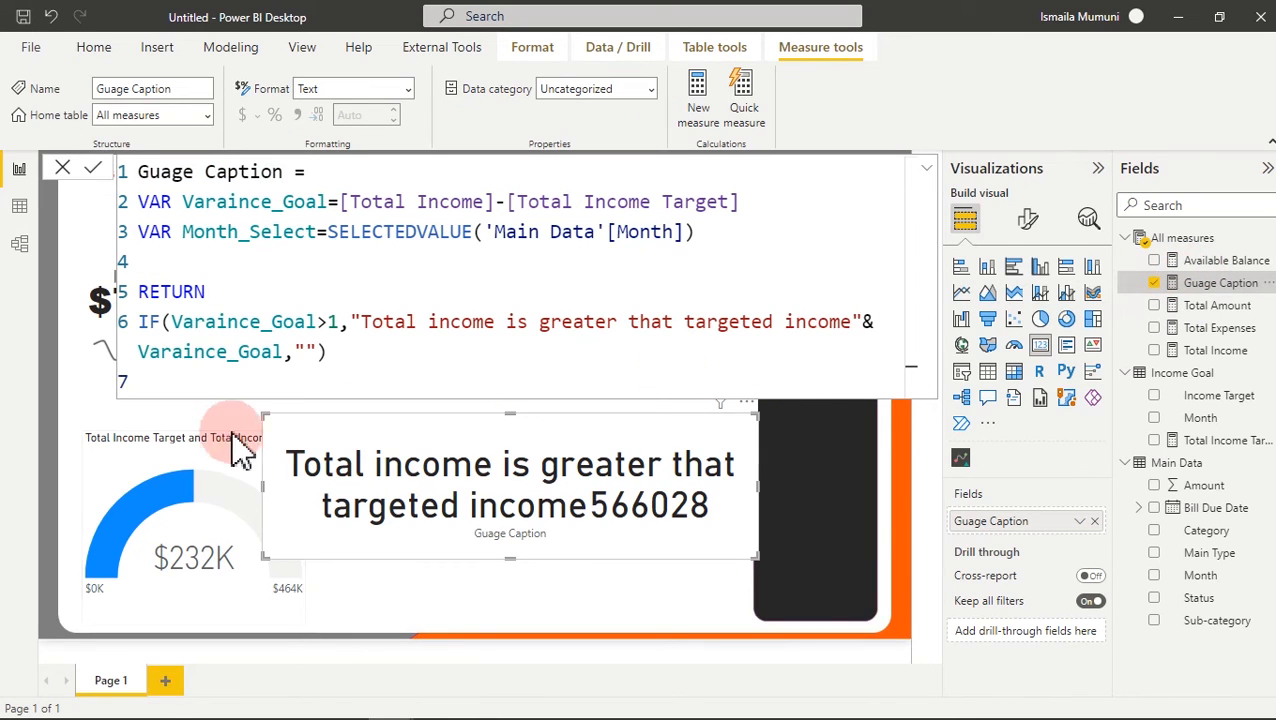
{"action": "double_click", "coordinate": [144, 355]}
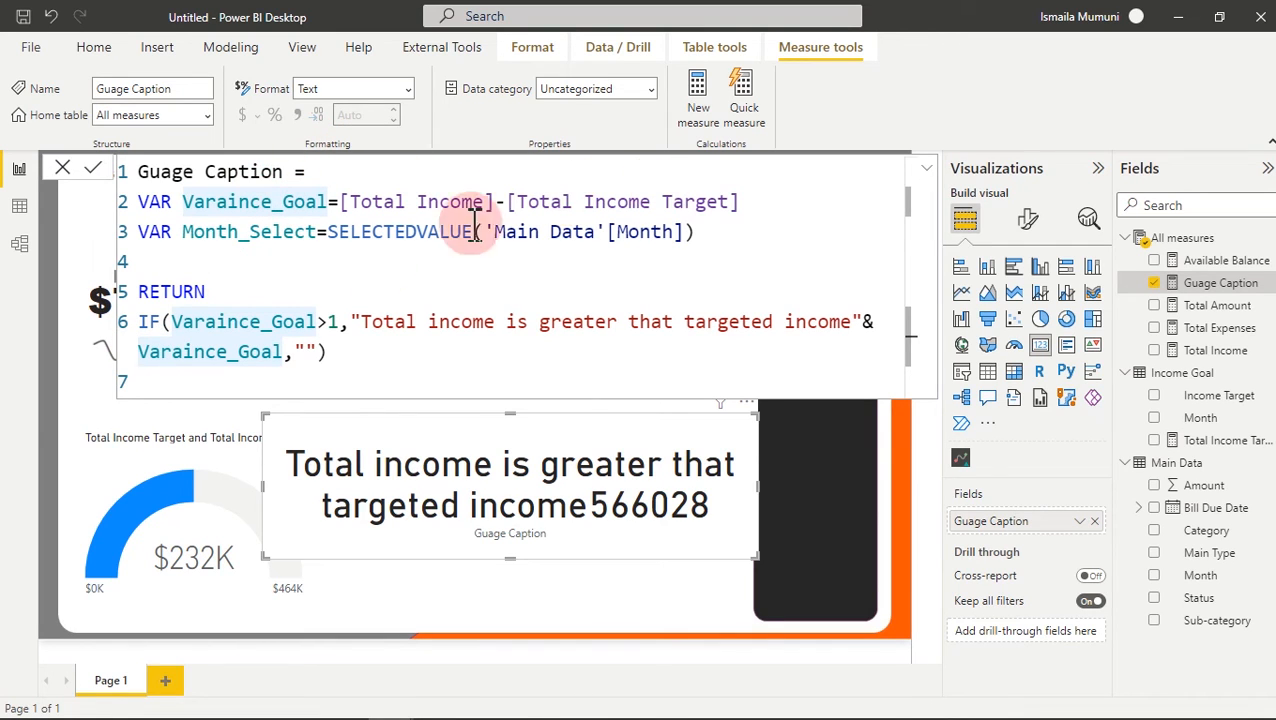
{"action": "left_click", "coordinate": [148, 370]}
{"action": "type", "text": "form"}
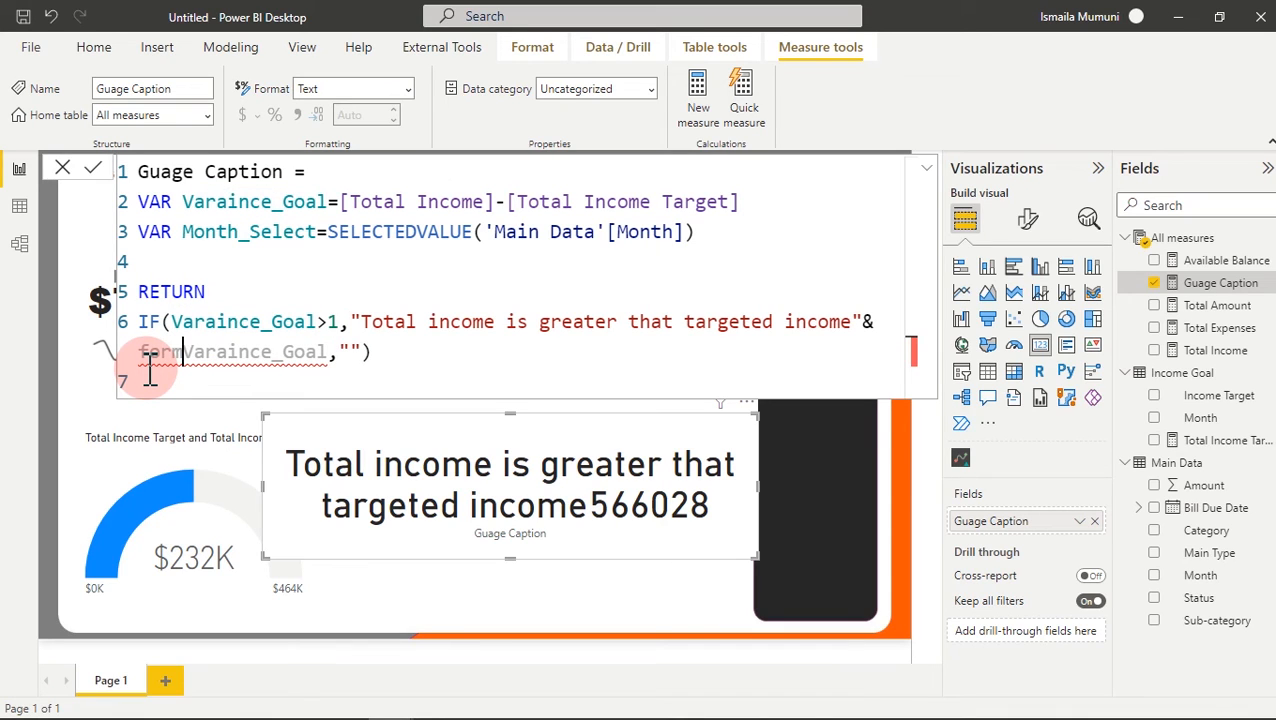
{"action": "type", "text": "t"}
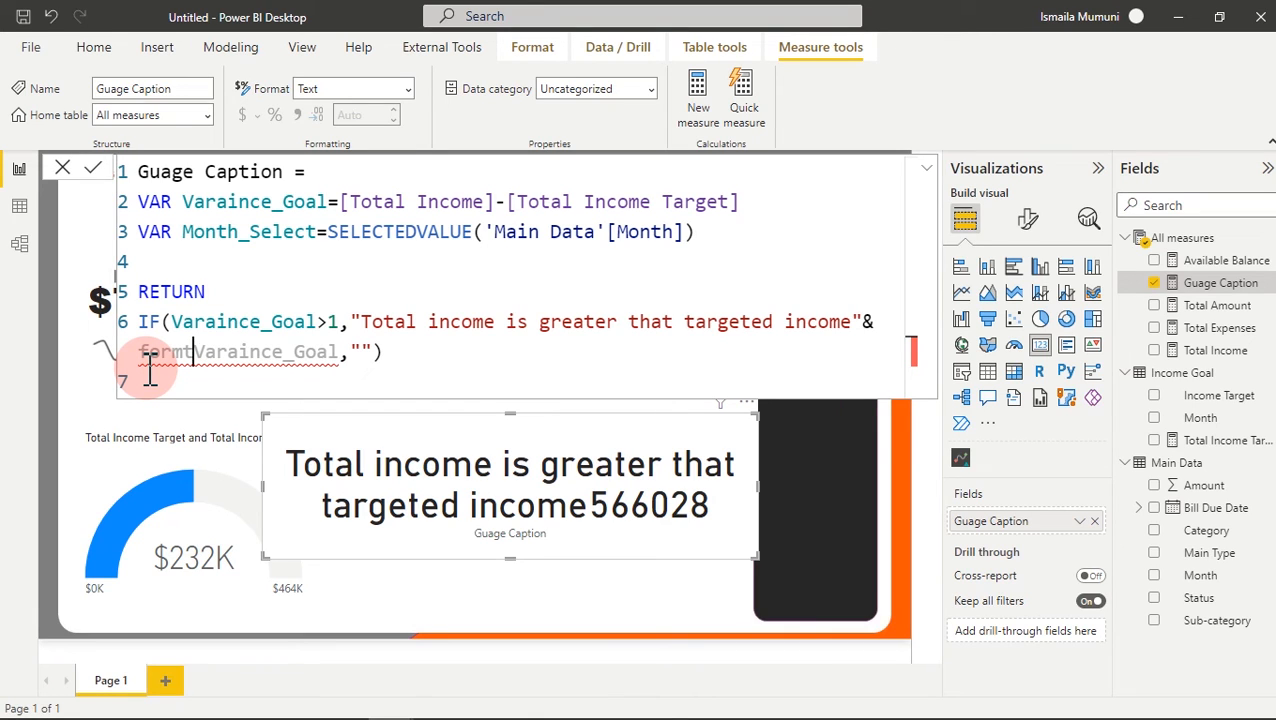
{"action": "type", "text": "("}
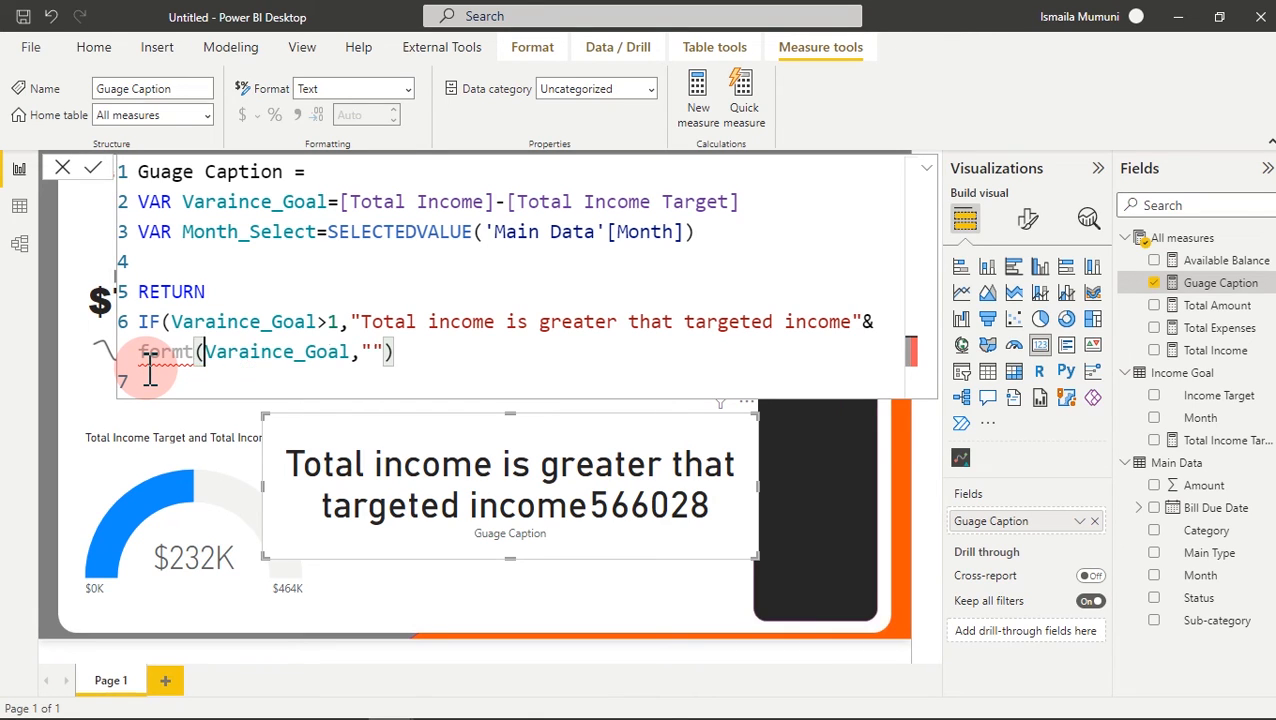
{"action": "left_click", "coordinate": [363, 352]}
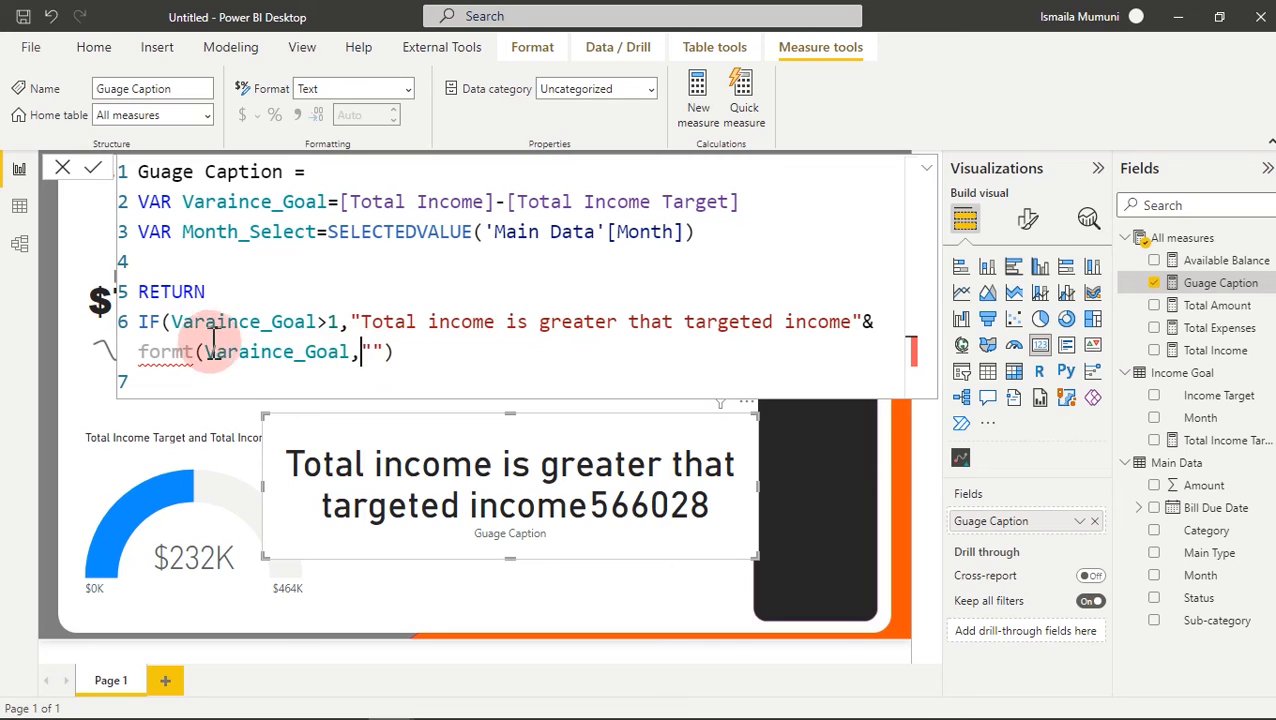
{"action": "mouse_move", "coordinate": [184, 356]}
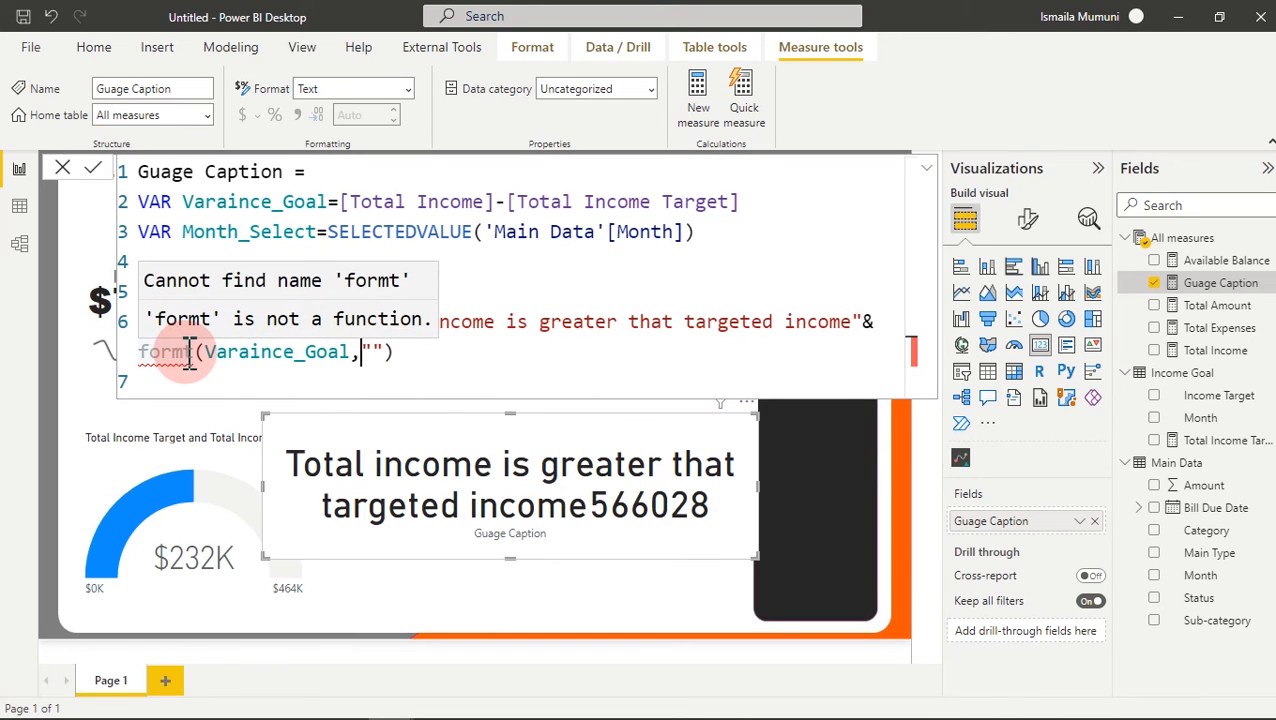
{"action": "left_click", "coordinate": [183, 352]}
{"action": "type", "text": "a"}
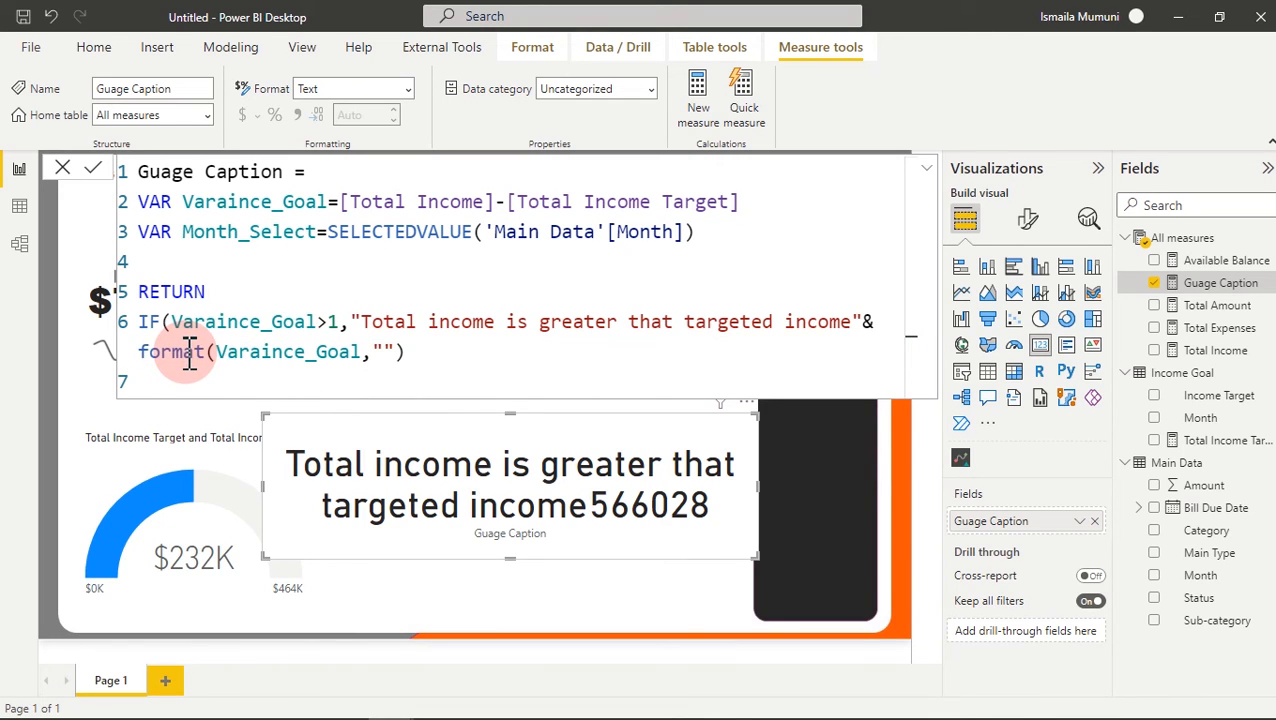
- Give the format call the pattern "$#,##", close it before the empty false result, and commit the formula
{"action": "left_click", "coordinate": [372, 352]}
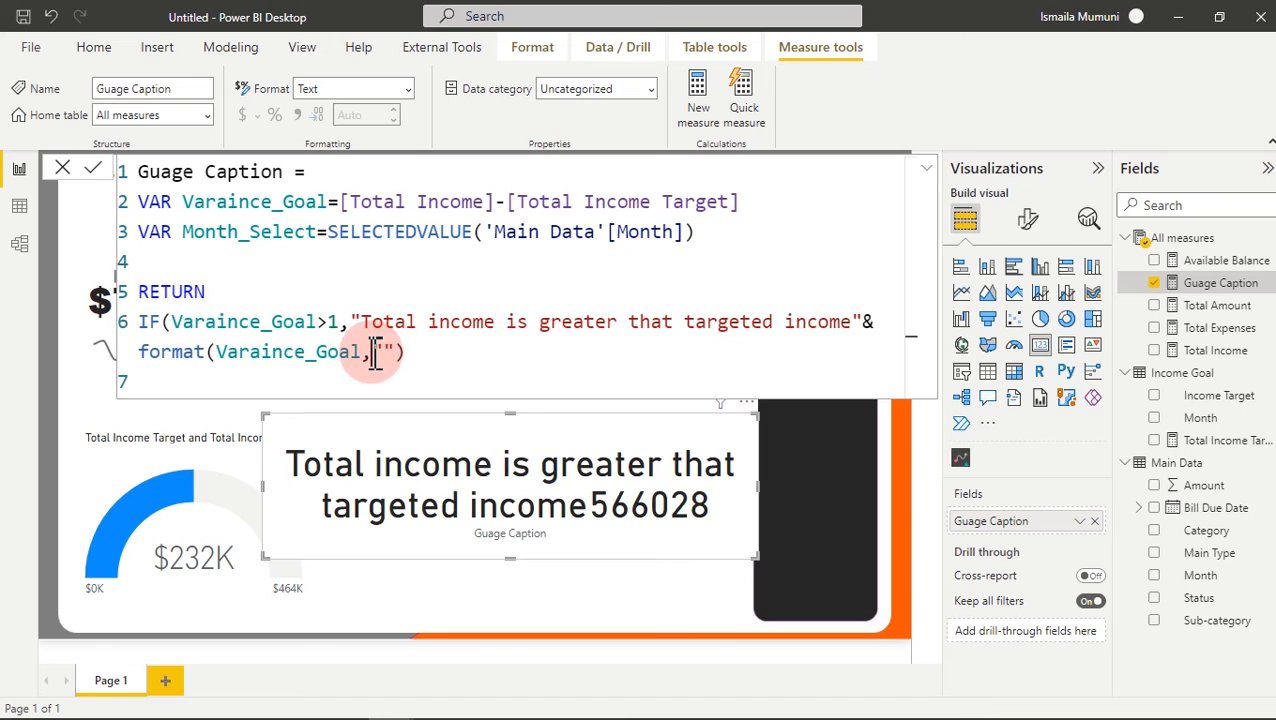
{"action": "type", "text": "$"}
{"action": "key", "text": "BackSpace"}
{"action": "type", "text": "$#,##"}
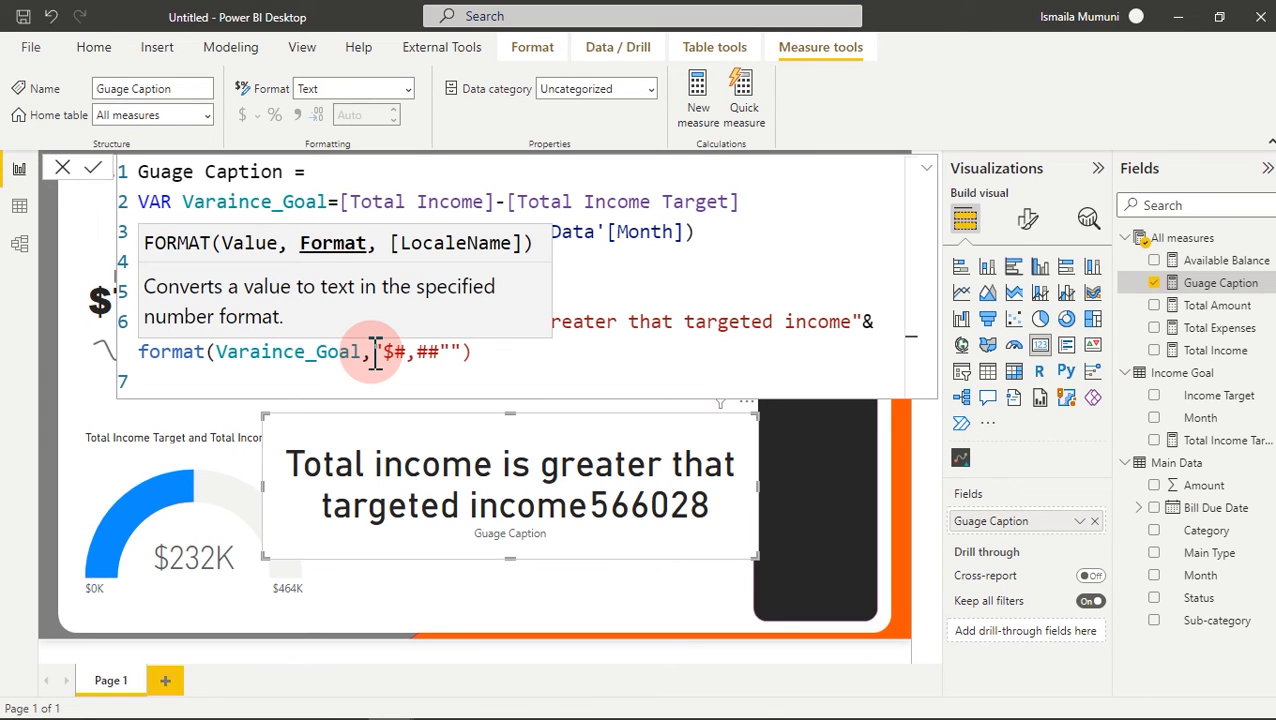
{"action": "type", "text": "\")"}
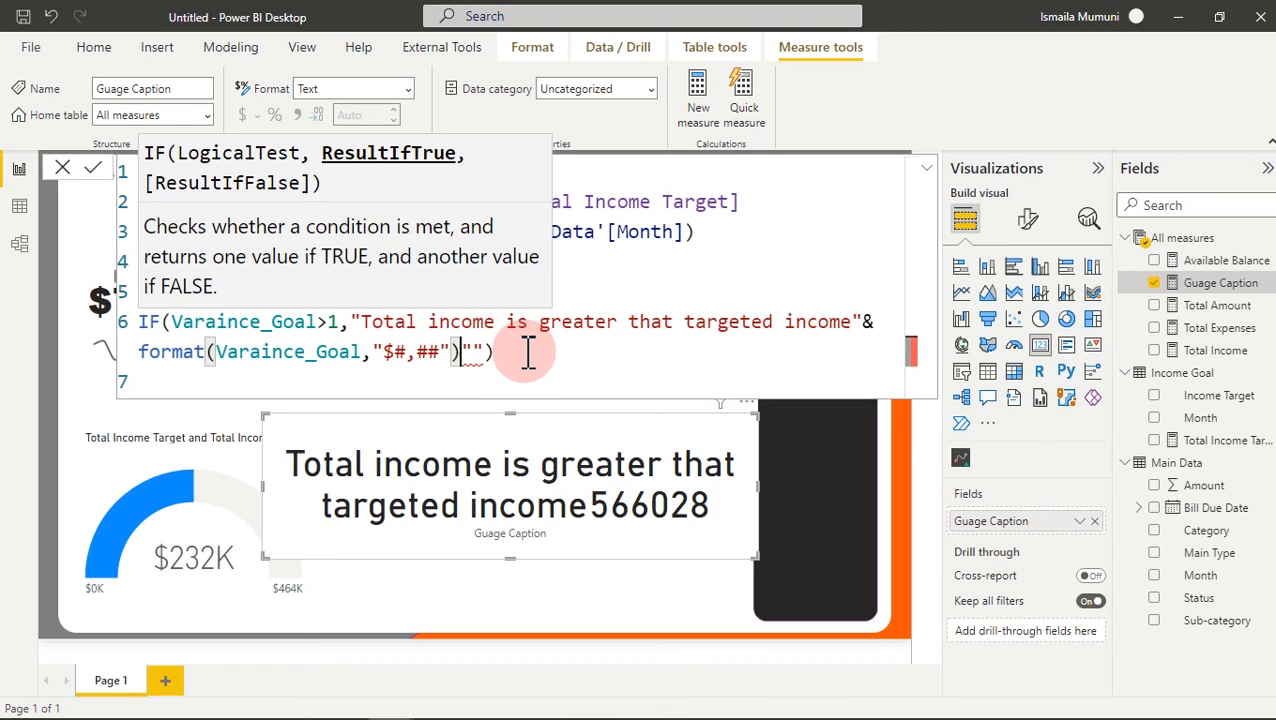
{"action": "type", "text": ","}
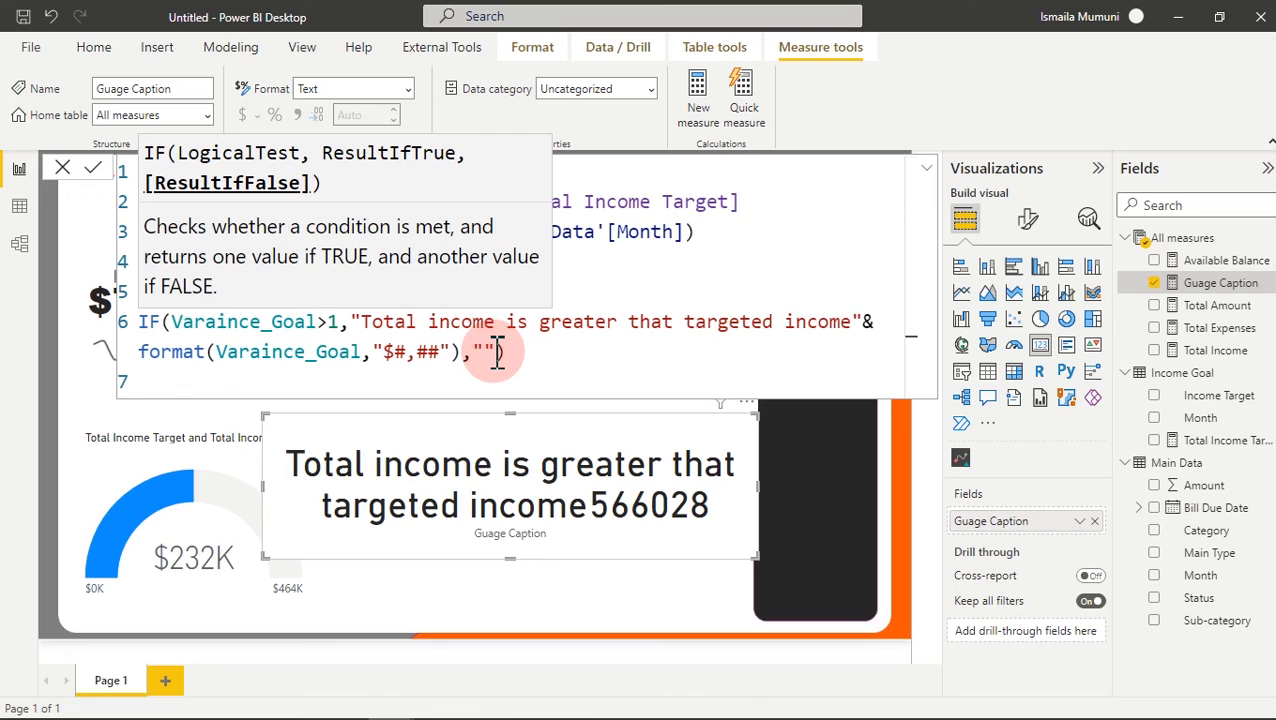
{"action": "left_click", "coordinate": [520, 351]}
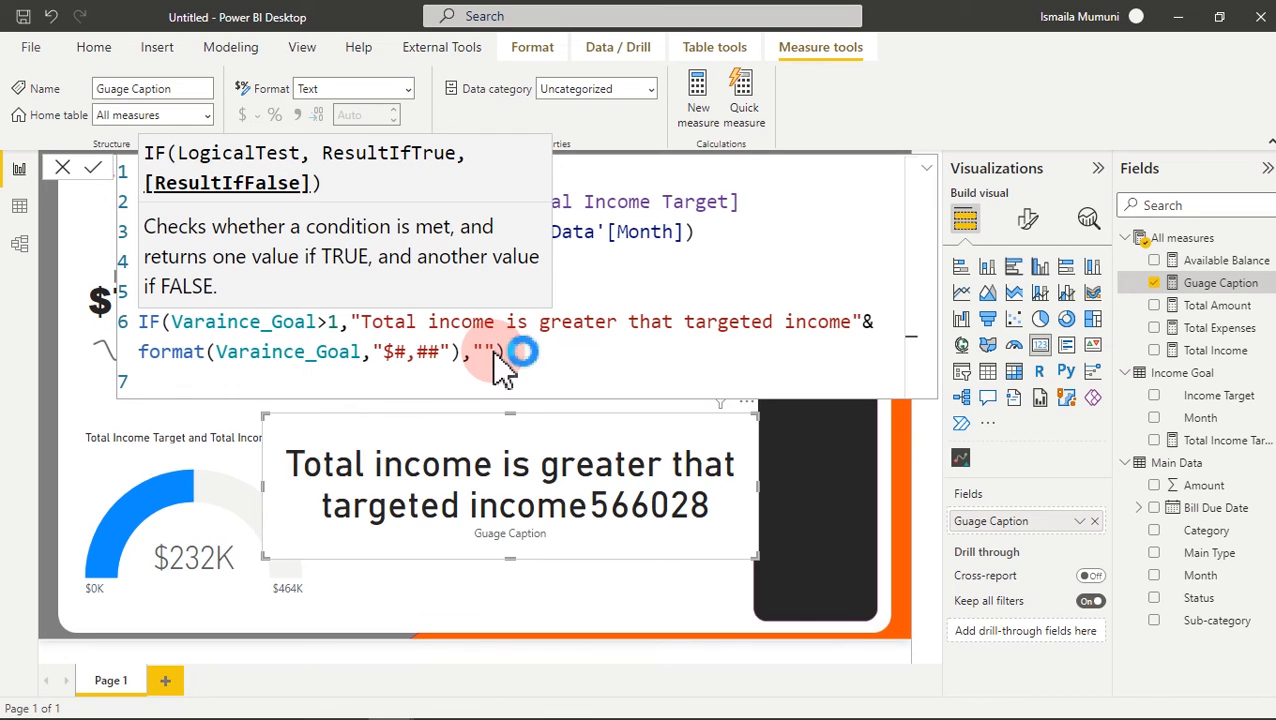
{"action": "type", "text": ")"}
{"action": "left_click", "coordinate": [649, 527]}
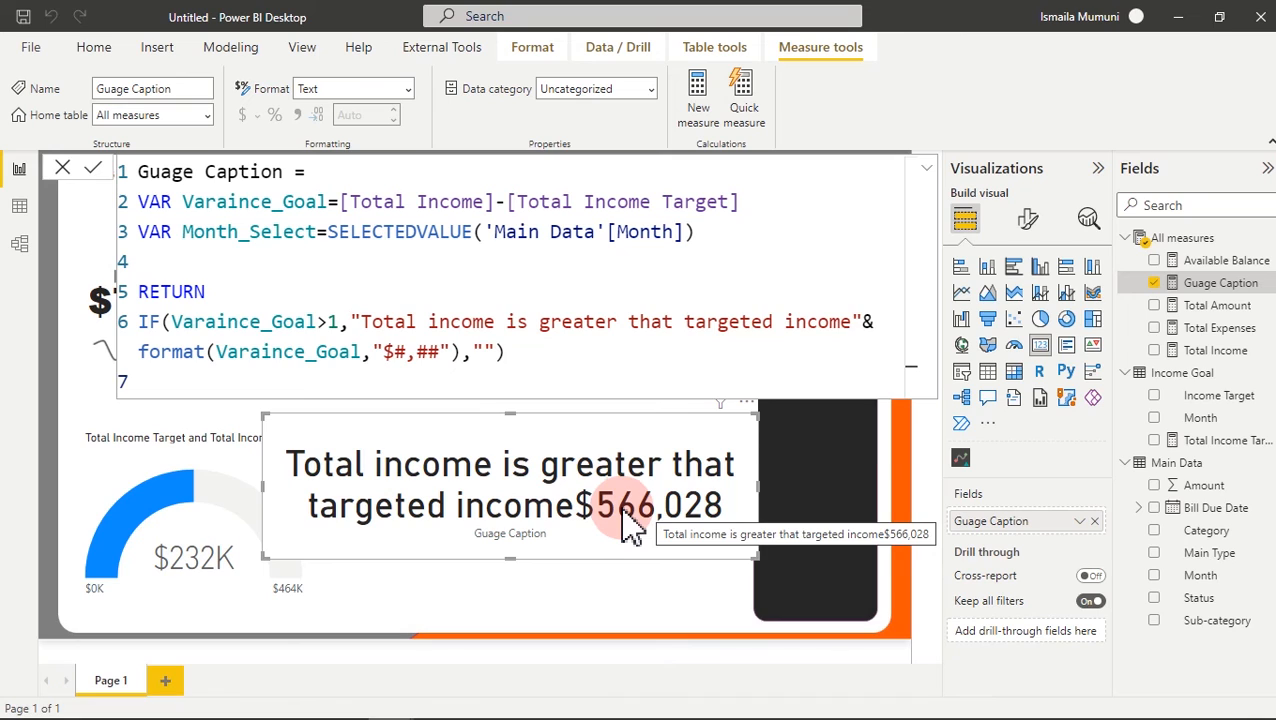
- Join a " " string with & between the true text and the formatted variance, and commit the formula
{"action": "left_click", "coordinate": [885, 321]}
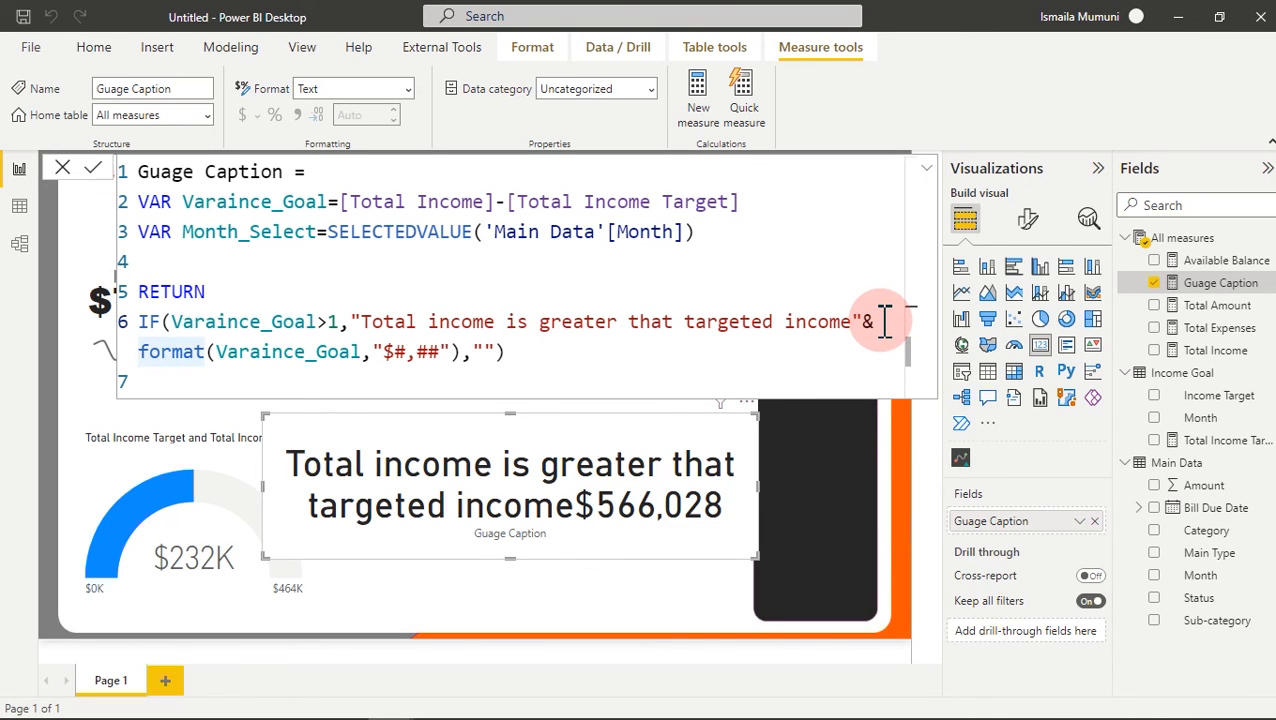
{"action": "type", "text": "\" "}
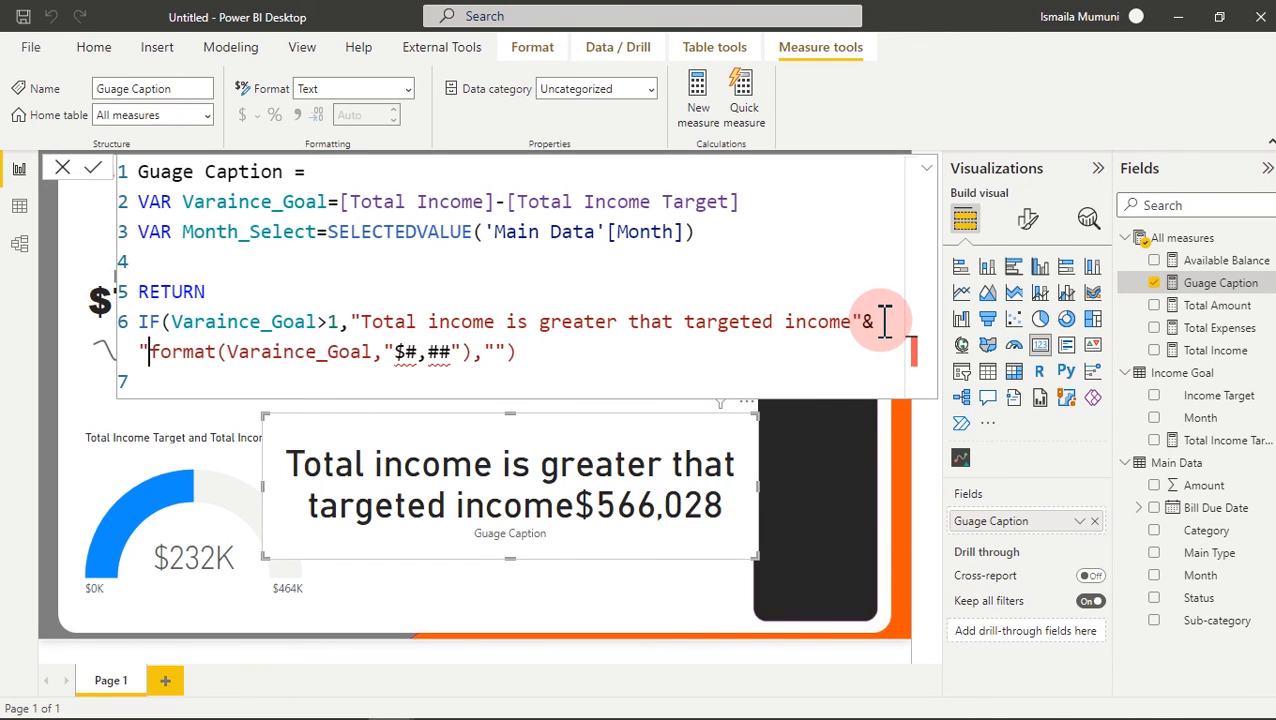
{"action": "type", "text": "\"&"}
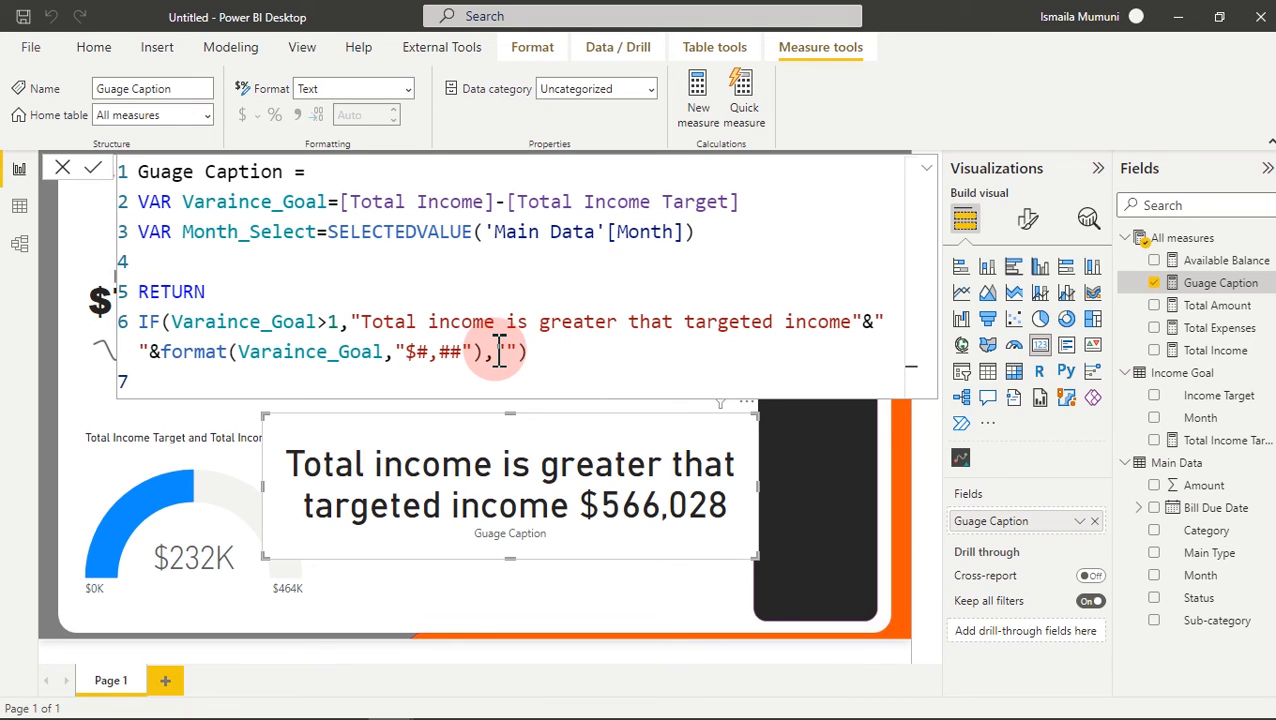
- Replace the IF's empty false result with the text " You could not met your target in "
{"action": "left_click_drag", "start_coordinate": [488, 355], "coordinate": [552, 352]}
{"action": "key", "text": "BackSpace"}
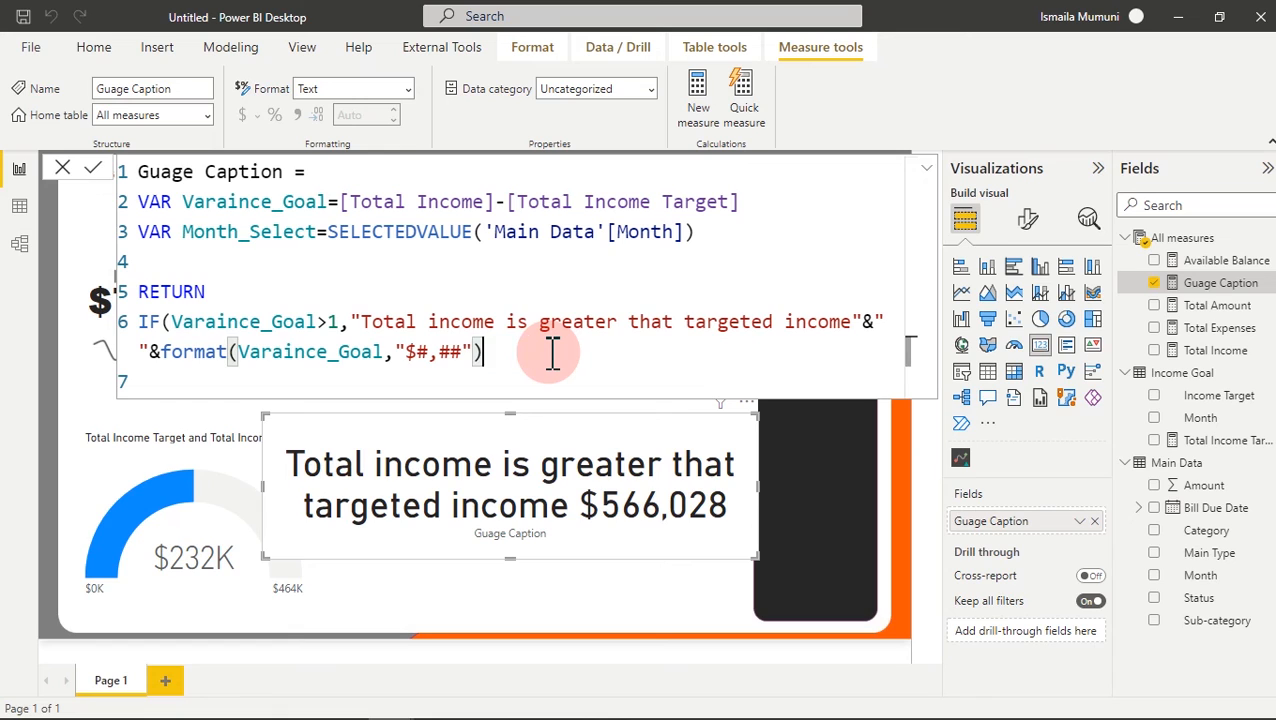
{"action": "type", "text": ","}
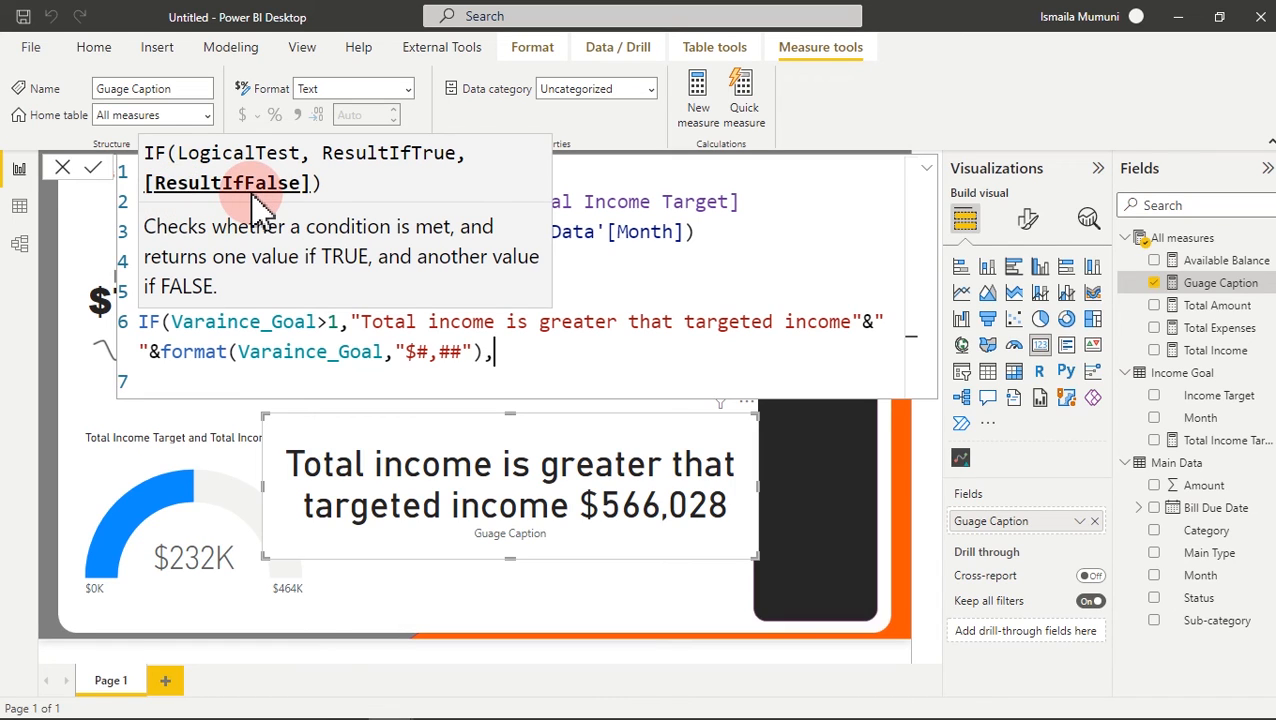
{"action": "type", "text": "\""}
{"action": "type", "text": " You counl"}
{"action": "key", "text": "BackSpace"}
{"action": "key", "text": "BackSpace"}
{"action": "type", "text": "ld not m"}
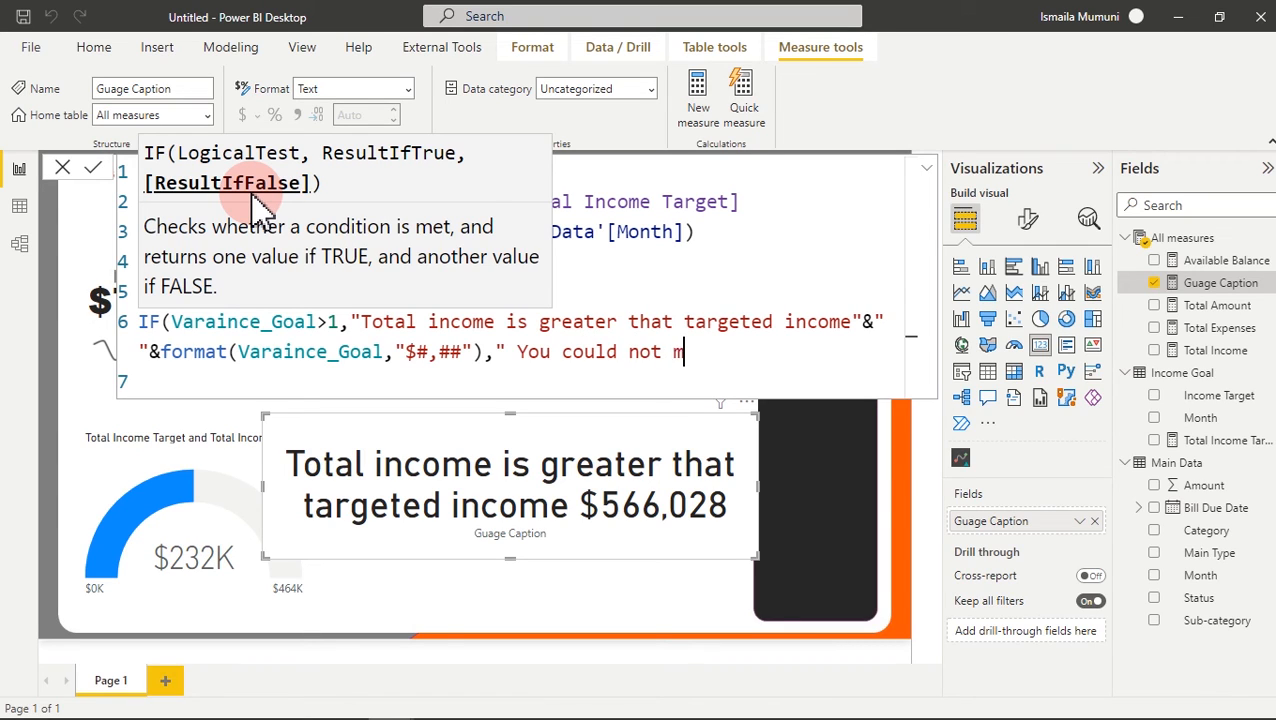
{"action": "type", "text": "et your tar"}
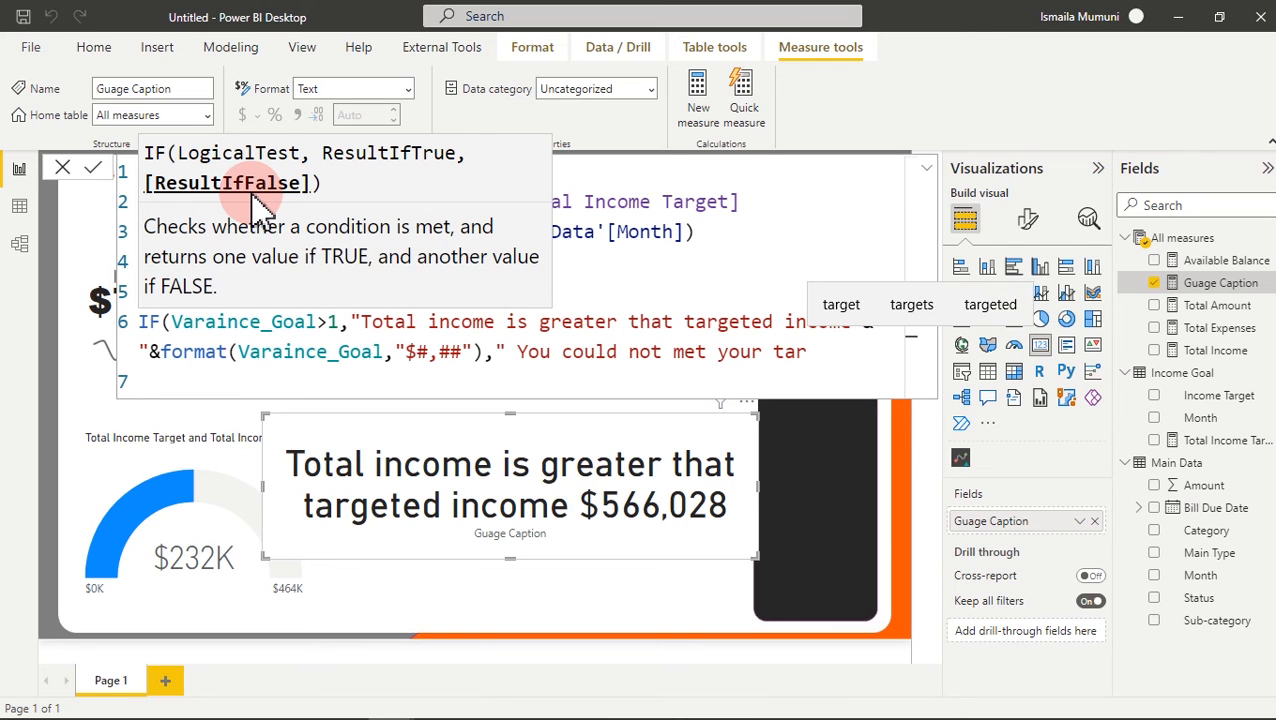
{"action": "type", "text": "get in"}
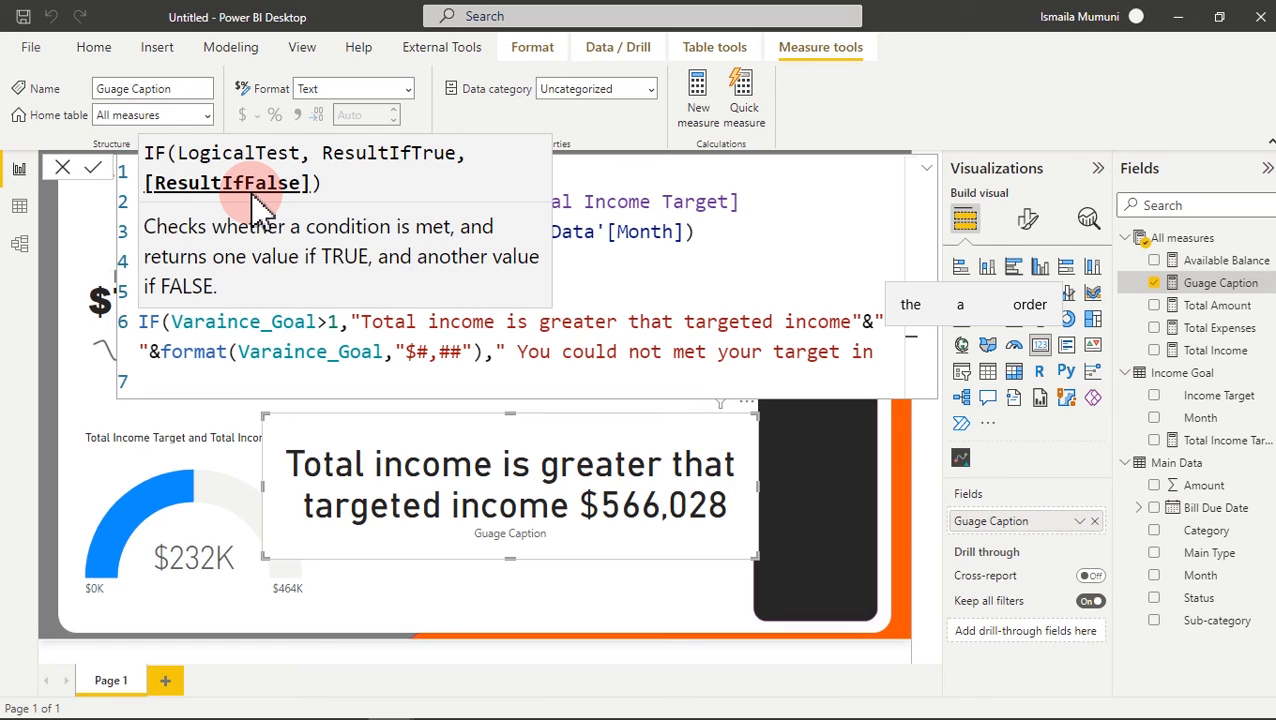
{"action": "type", "text": "\""}
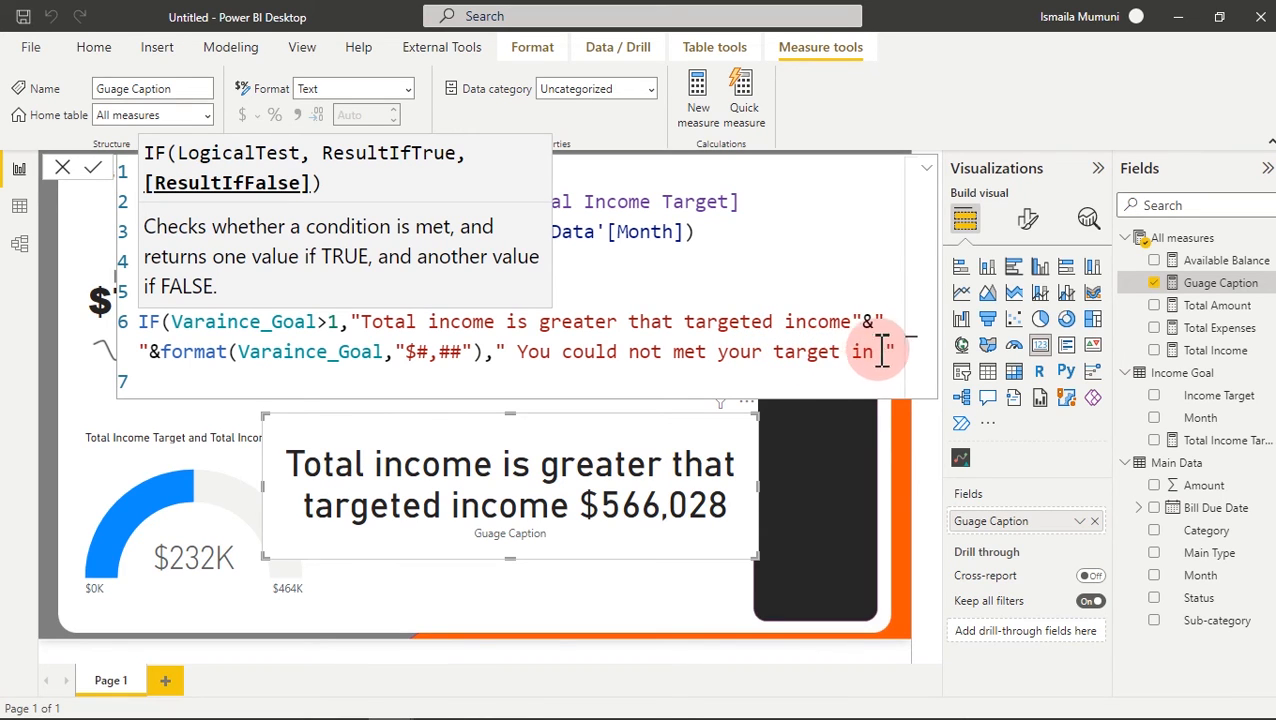
- Join Month_Select to the false text with &, and start another joined text string after it
{"action": "left_click", "coordinate": [745, 235]}
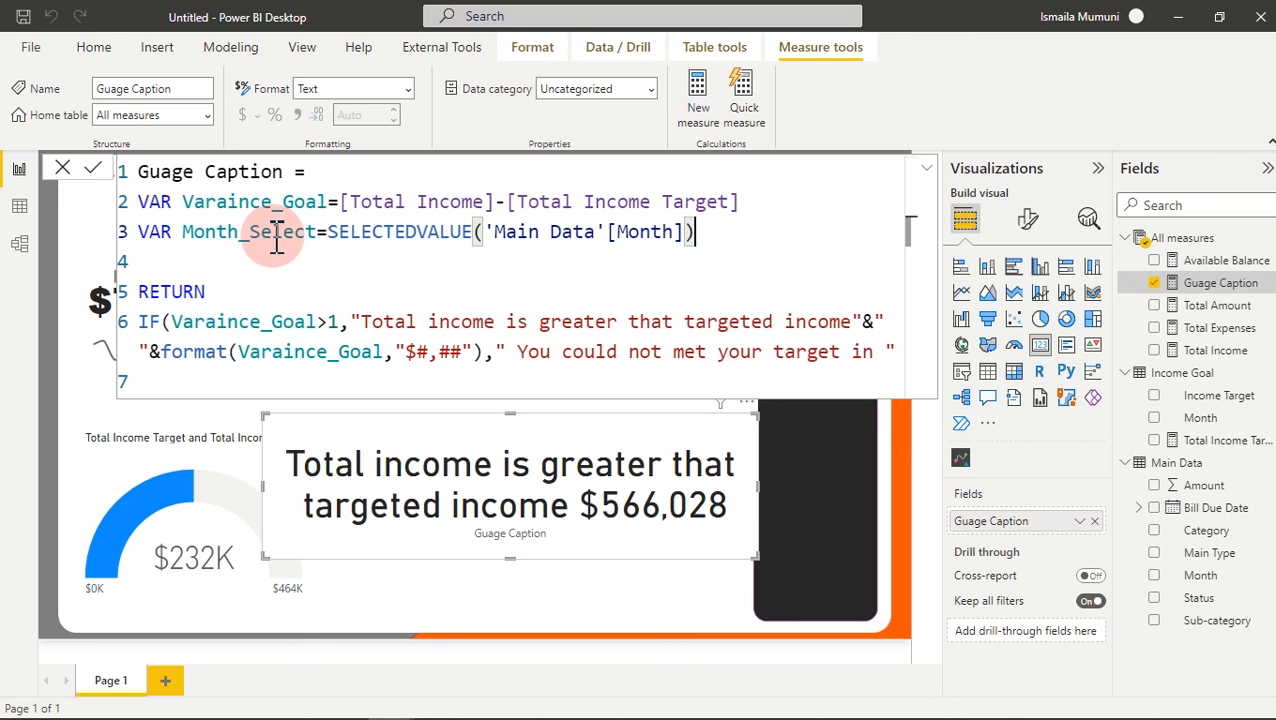
{"action": "left_click", "coordinate": [903, 350]}
{"action": "type", "text": "&"}
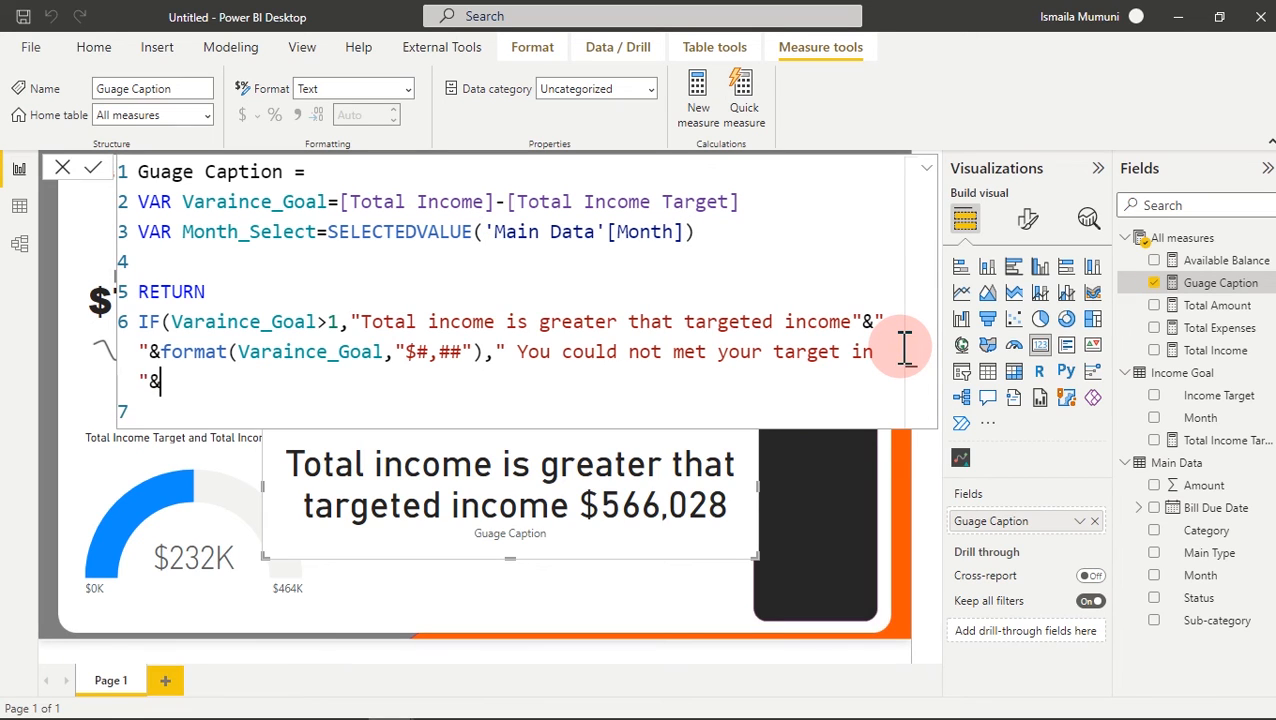
{"action": "type", "text": "mon"}
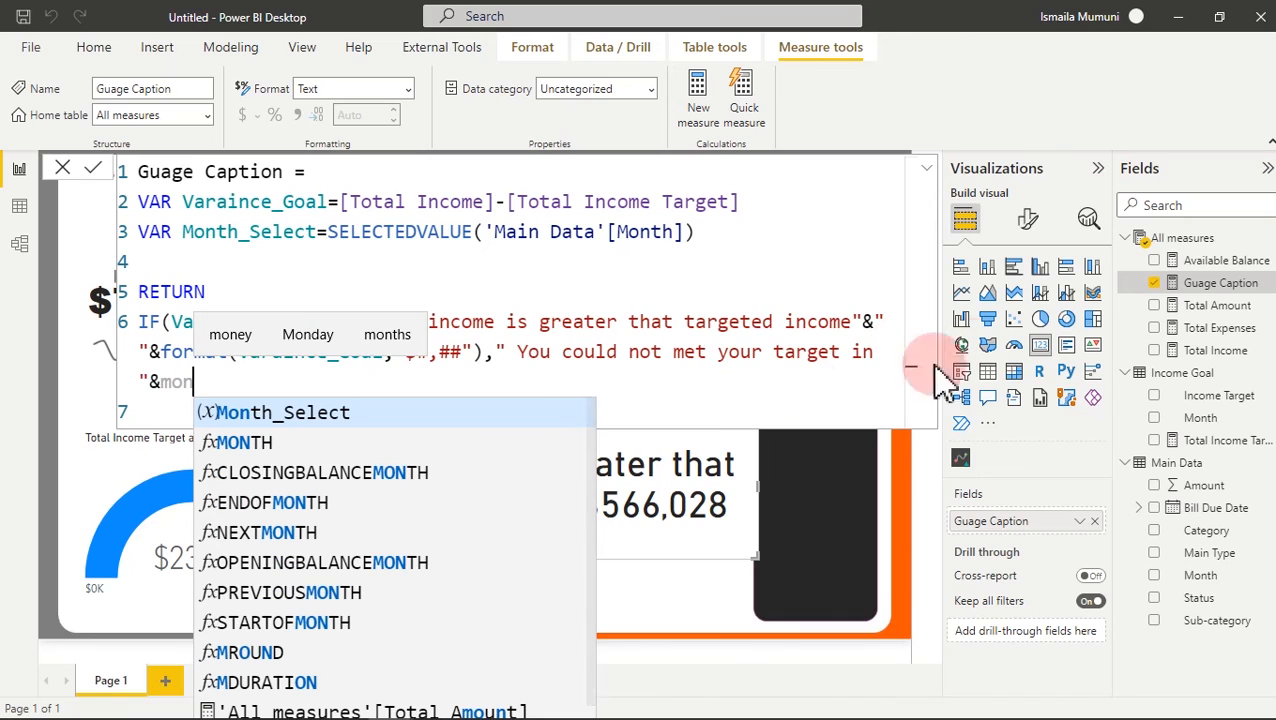
{"action": "key", "text": "Tab"}
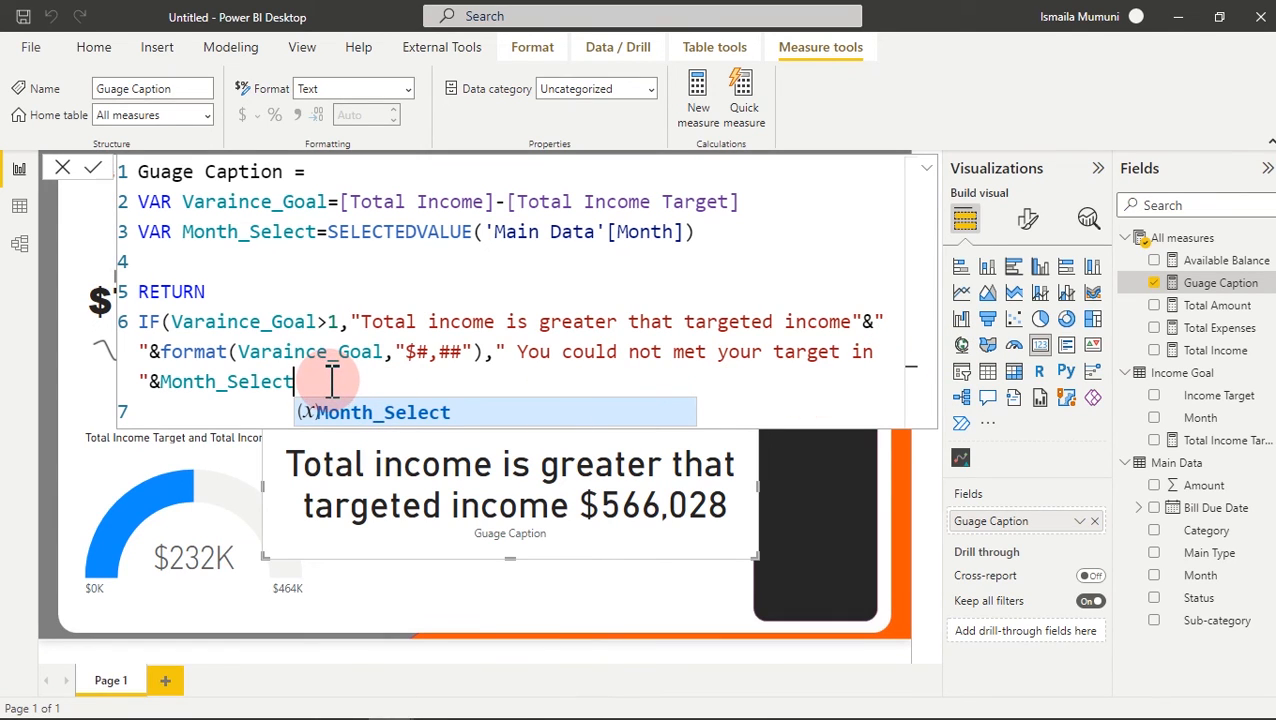
{"action": "type", "text": "&"}
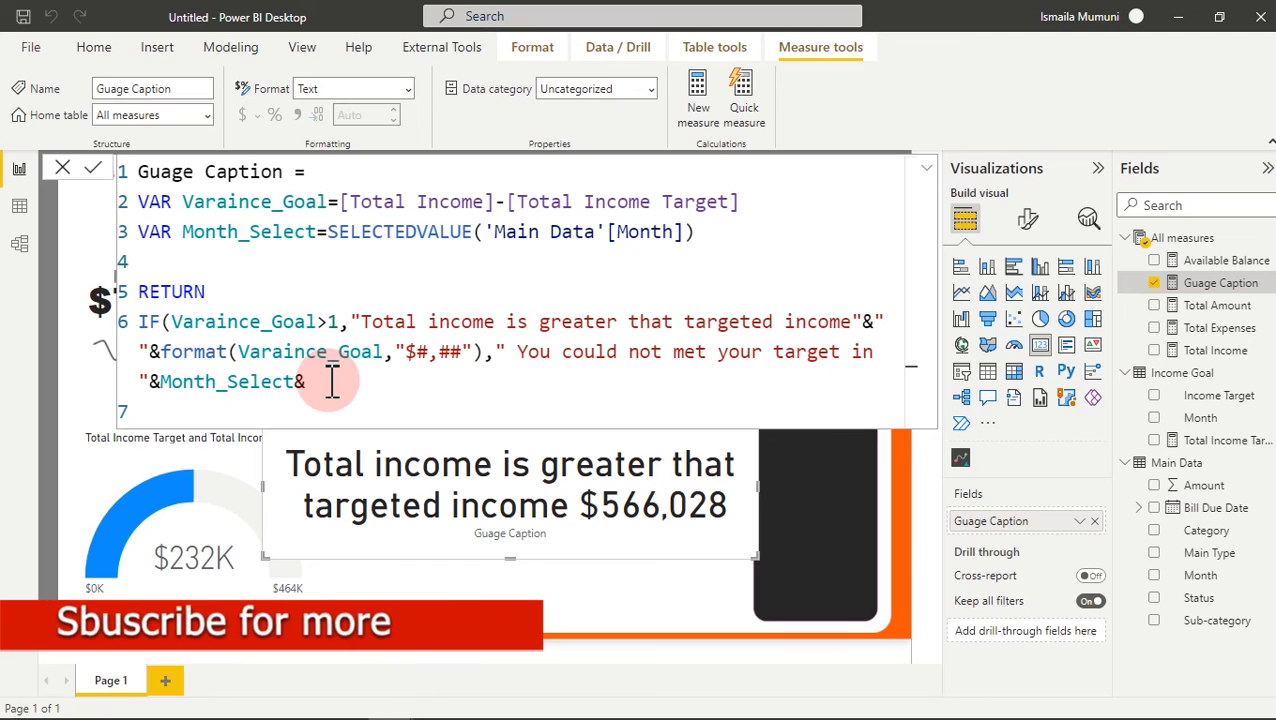
{"action": "type", "text": "\""}
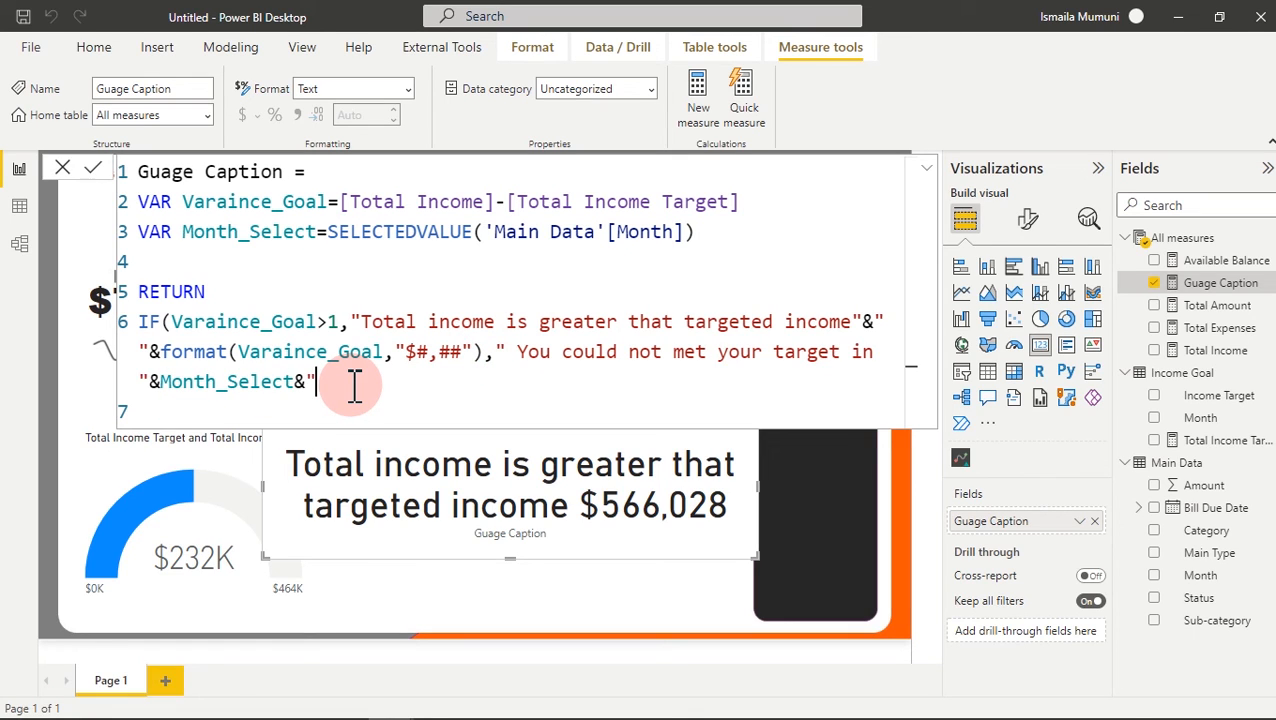
{"action": "type", "text": "foma"}
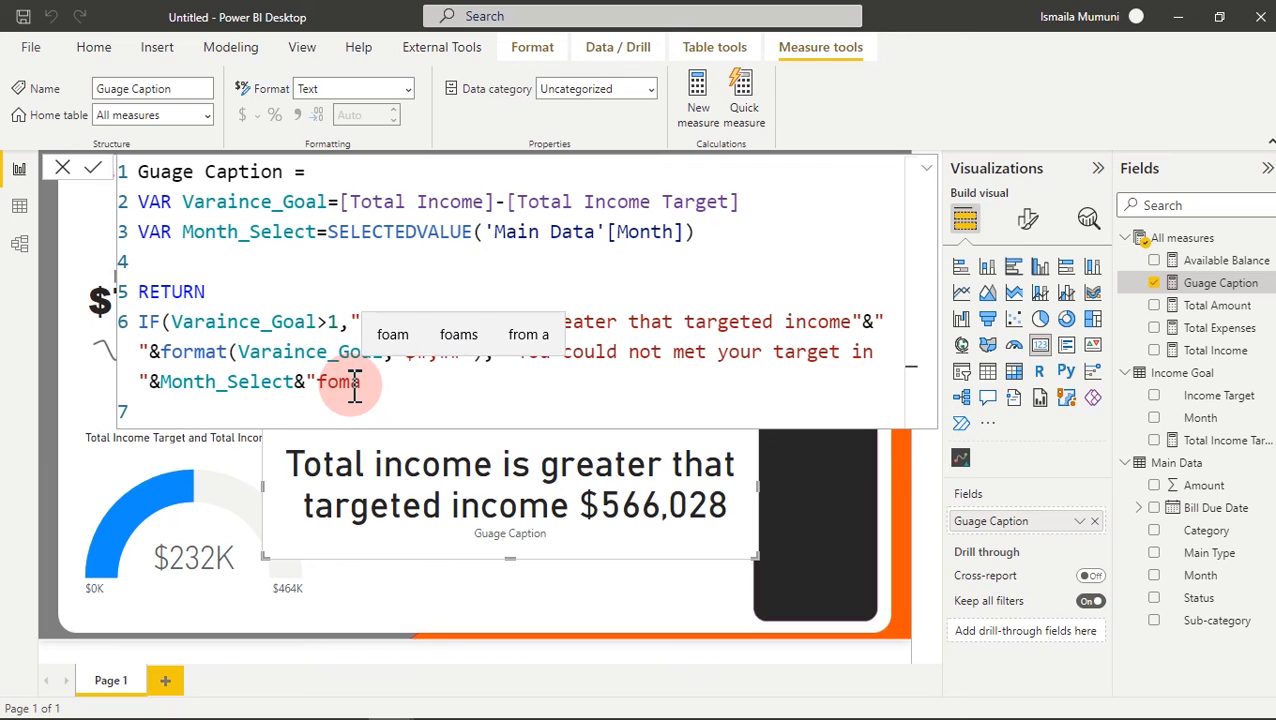
{"action": "key", "text": "BackSpace"}
{"action": "key", "text": "BackSpace"}
{"action": "type", "text": "rmat"}
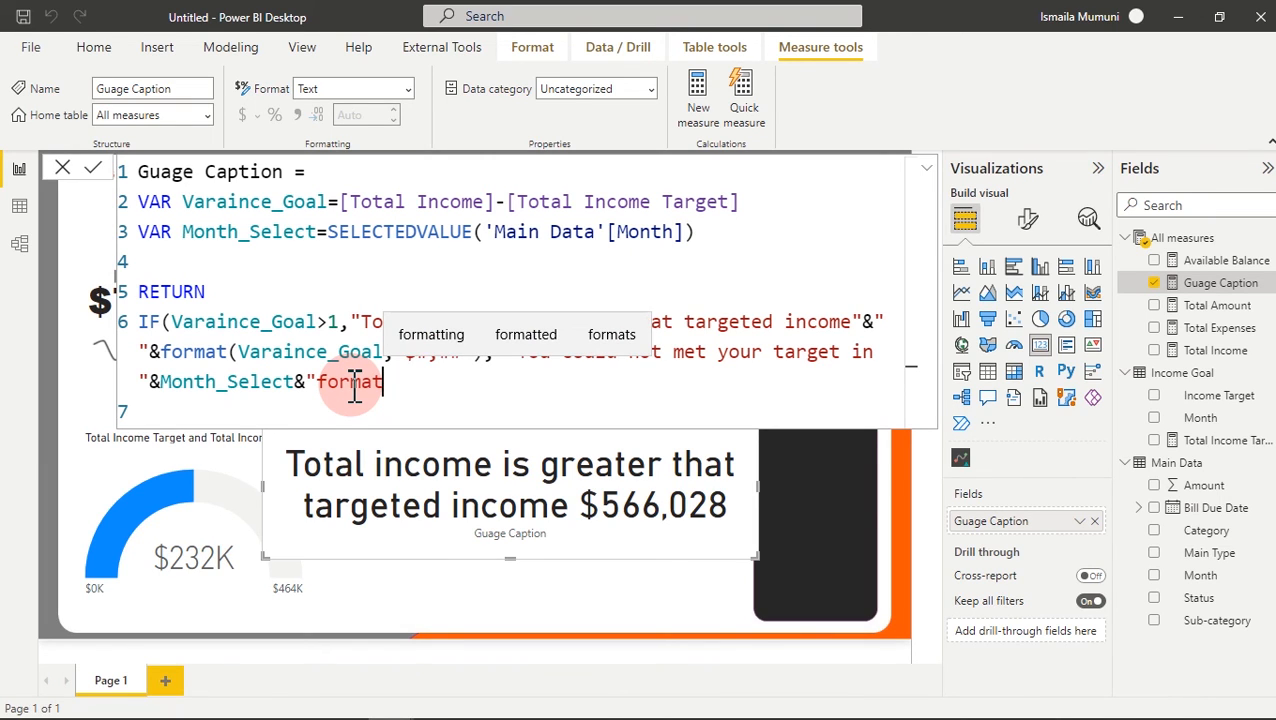
{"action": "type", "text": "("}
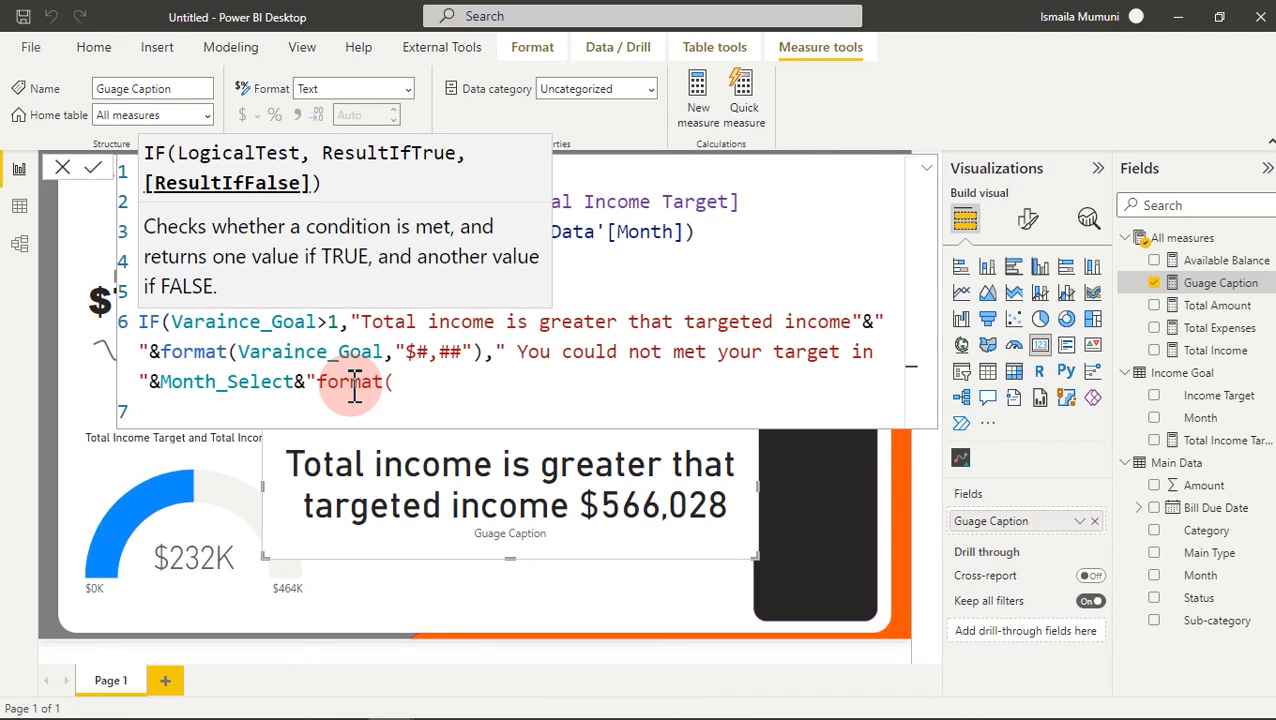
{"action": "type", "text": "va"}
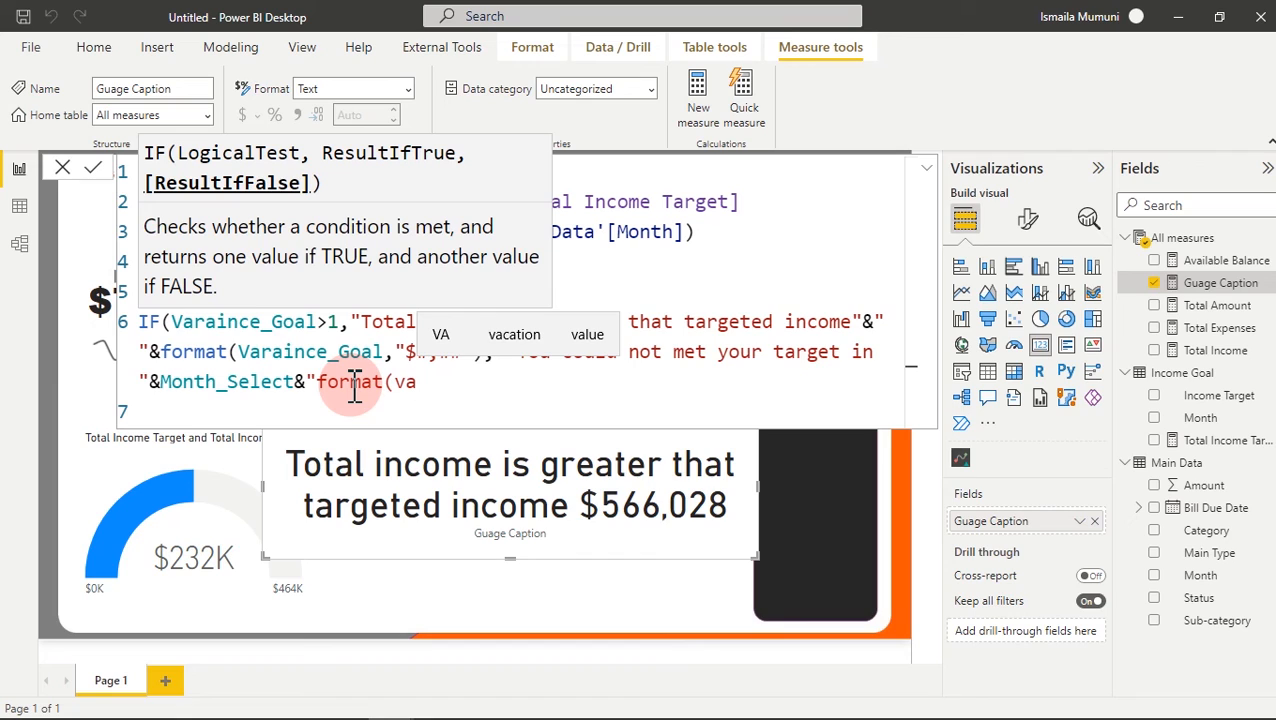
{"action": "key", "text": "BackSpace"}
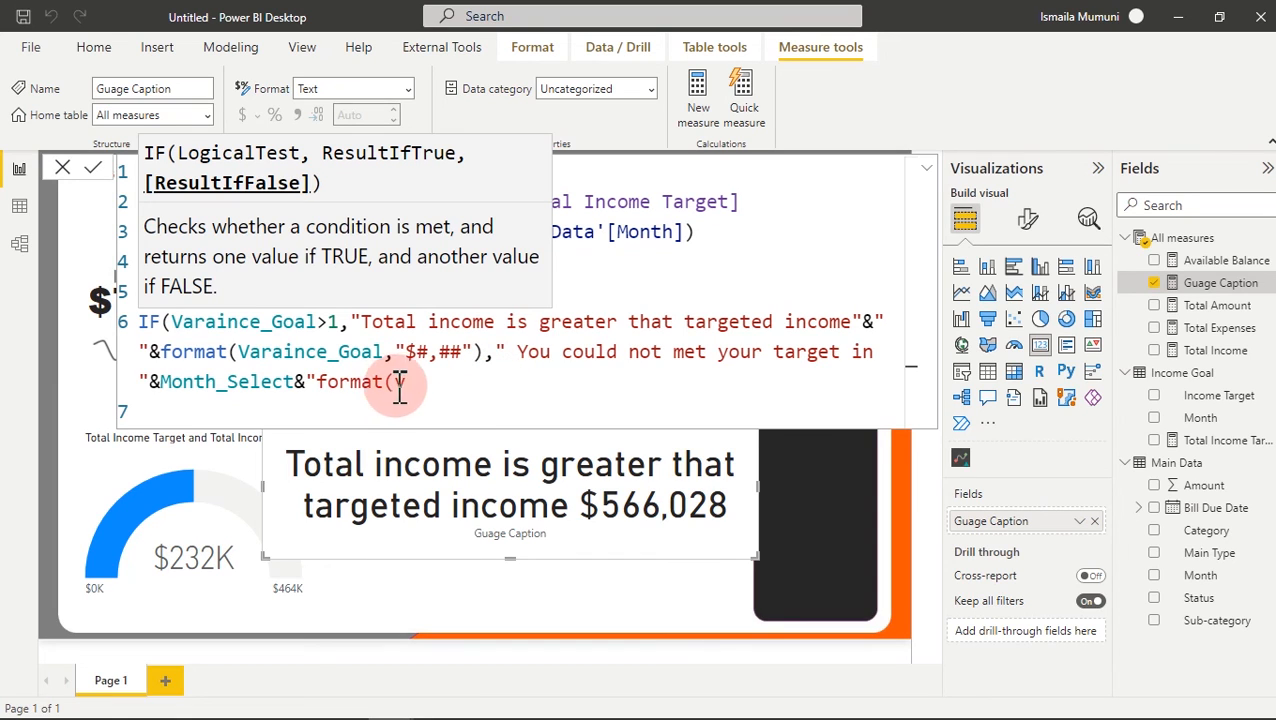
{"action": "key", "text": "BackSpace"}
{"action": "key", "text": "BackSpace"}
{"action": "key", "text": "BackSpace"}
{"action": "key", "text": "BackSpace"}
{"action": "key", "text": "BackSpace"}
{"action": "key", "text": "BackSpace"}
{"action": "key", "text": "BackSpace"}
{"action": "key", "text": "BackSpace"}
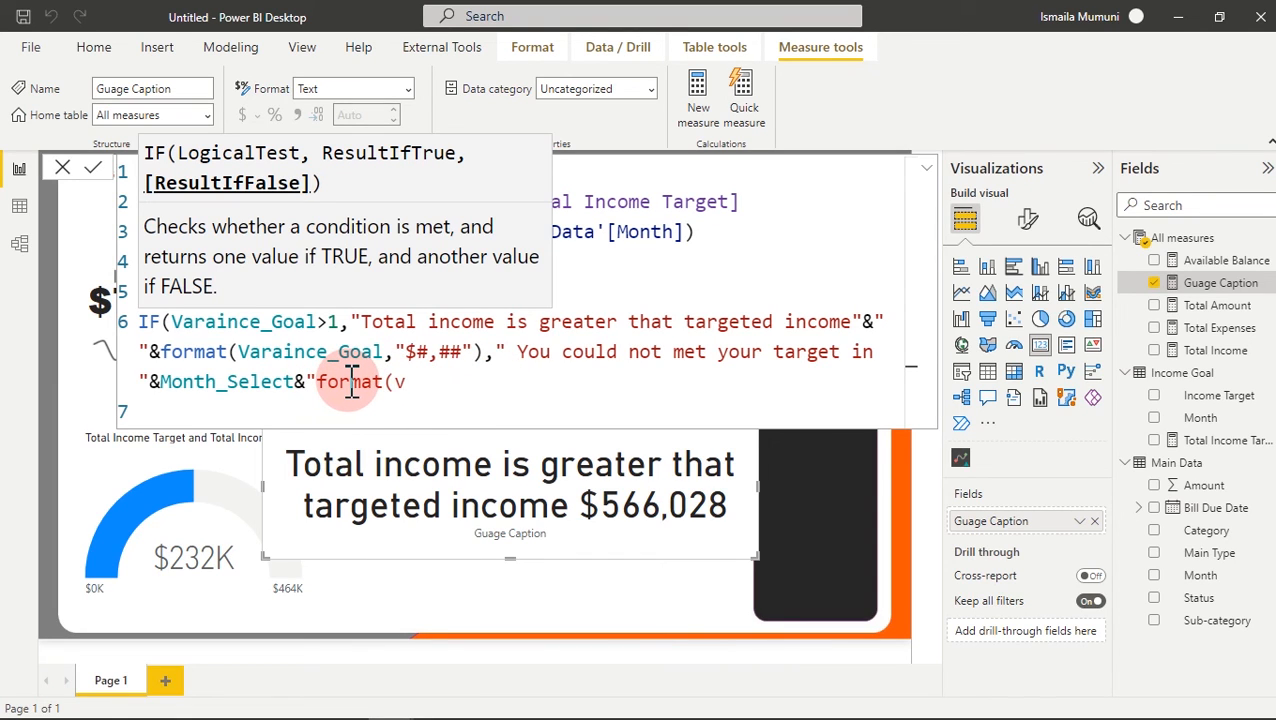
- Replace the unfinished string after Month_Select& with FORMAT(Varaince_Goal,"$#,##")
{"action": "key", "text": "BackSpace"}
{"action": "type", "text": "form"}
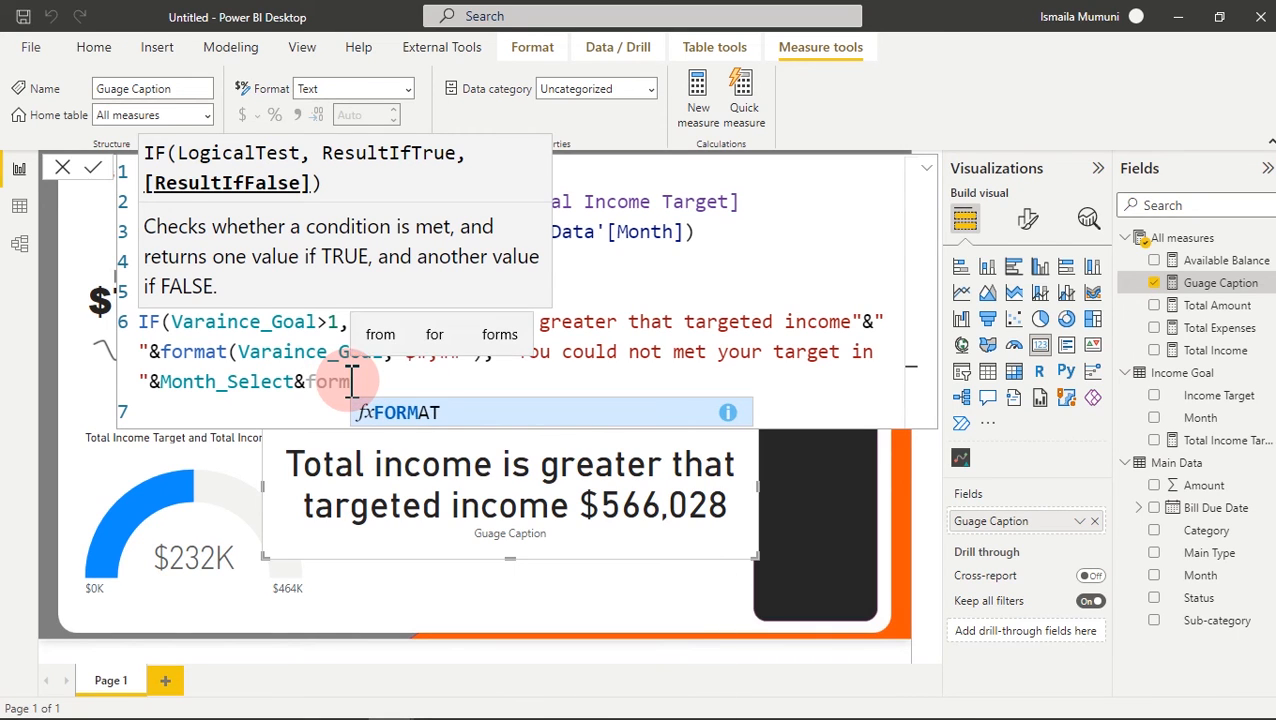
{"action": "key", "text": "Tab"}
{"action": "type", "text": "var"}
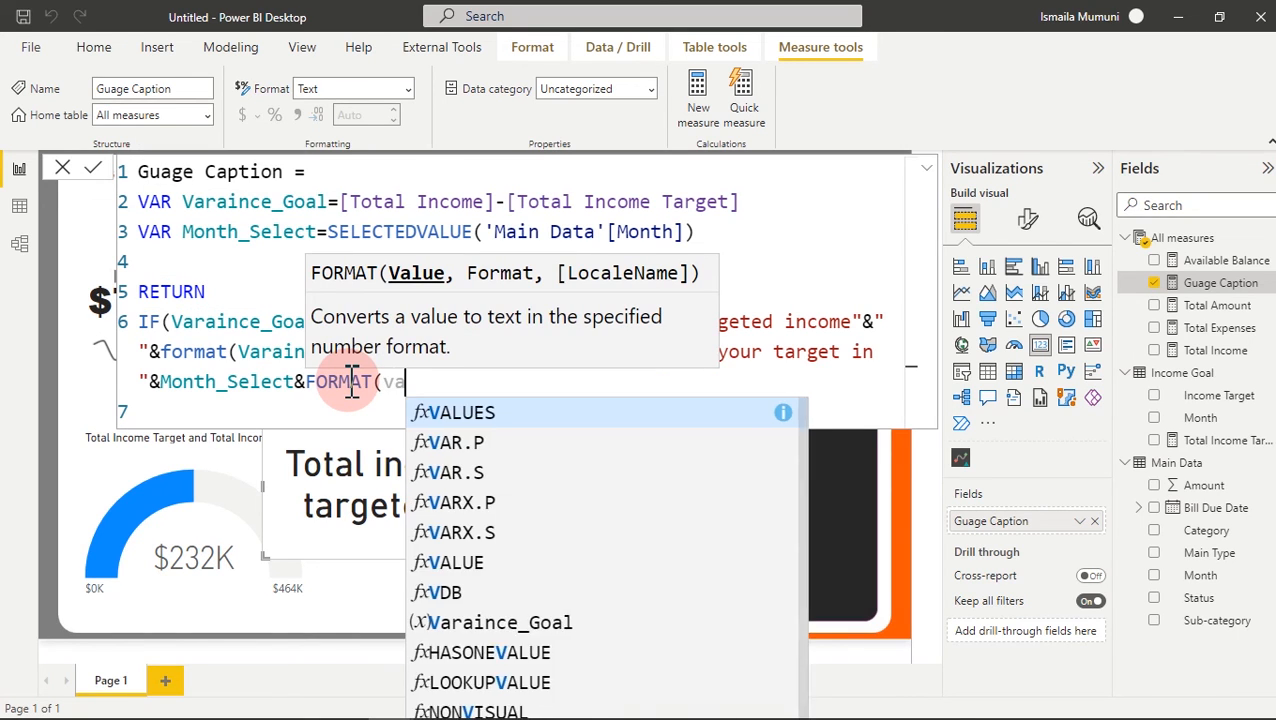
{"action": "key", "text": "Down"}
{"action": "key", "text": "Down"}
{"action": "key", "text": "Down"}
{"action": "key", "text": "Down"}
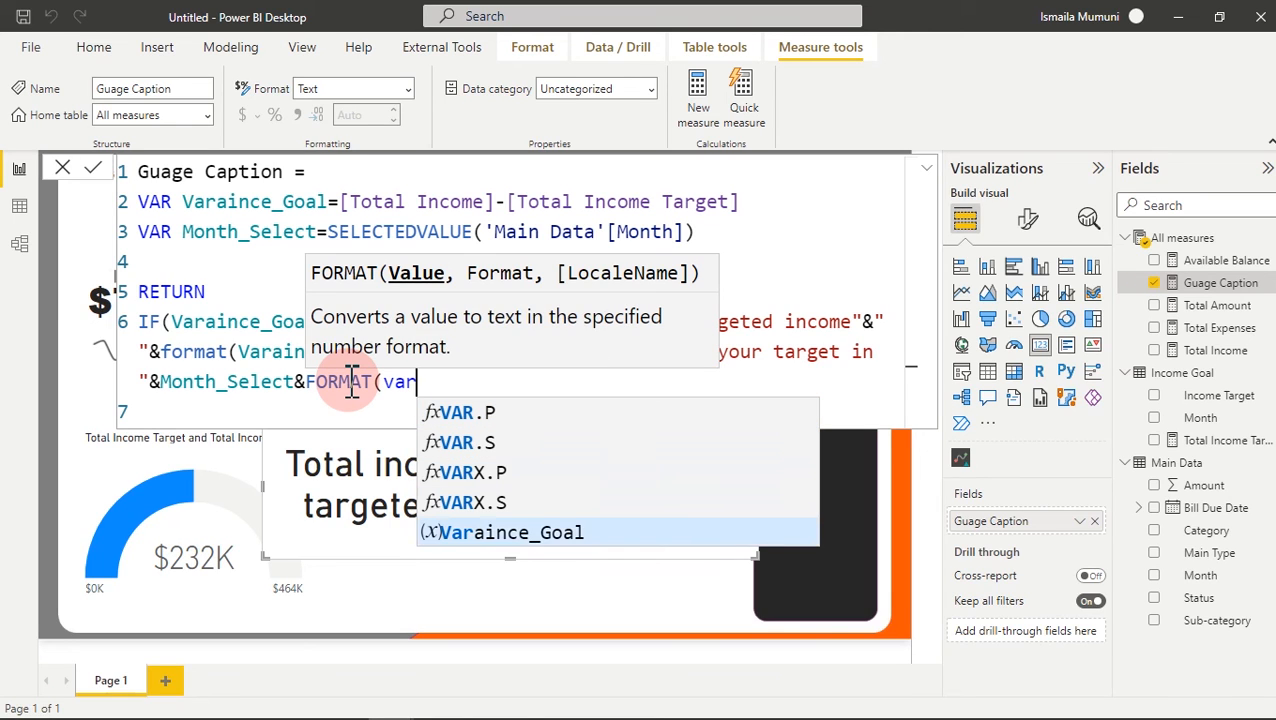
{"action": "key", "text": "Tab"}
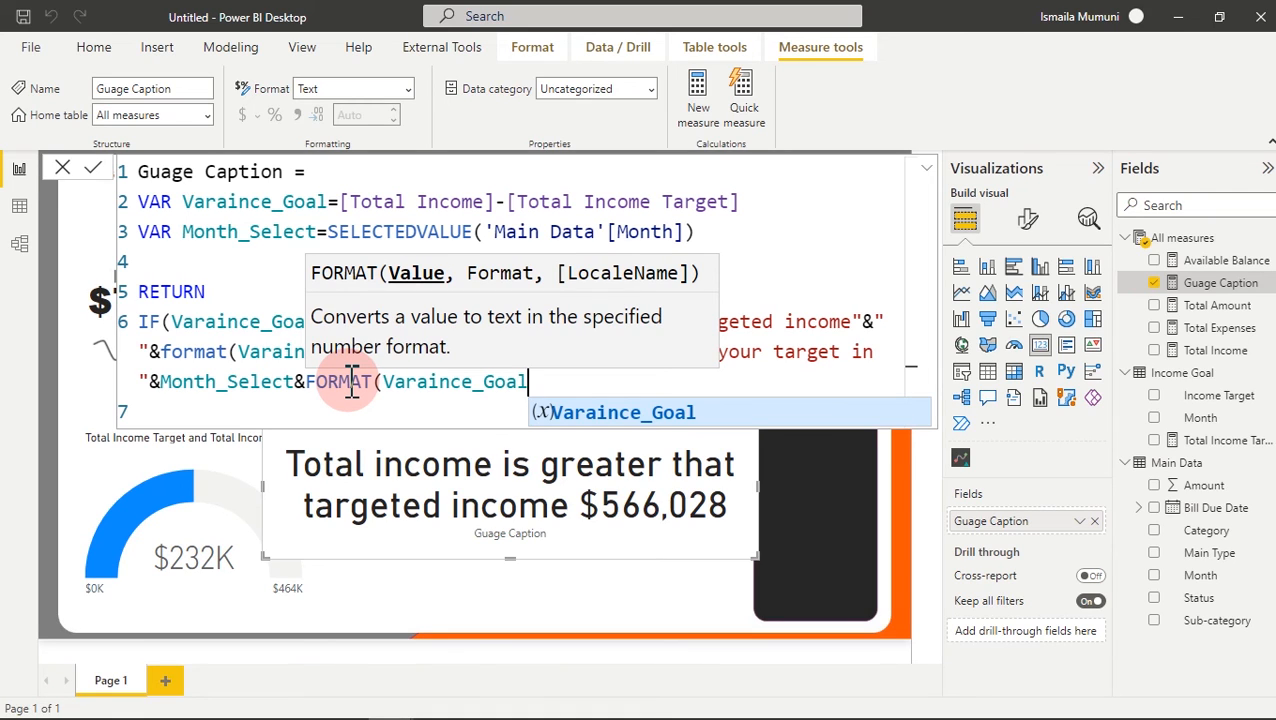
{"action": "type", "text": ",\""}
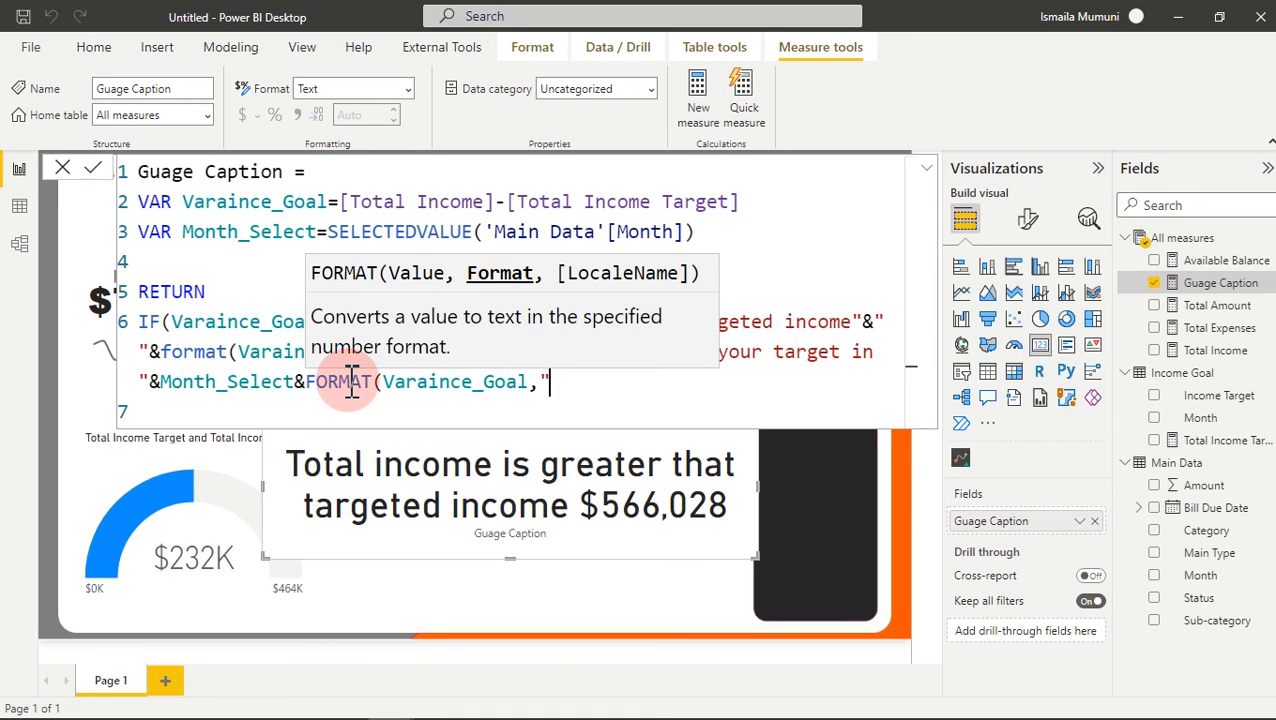
{"action": "type", "text": "$#,##\")"}
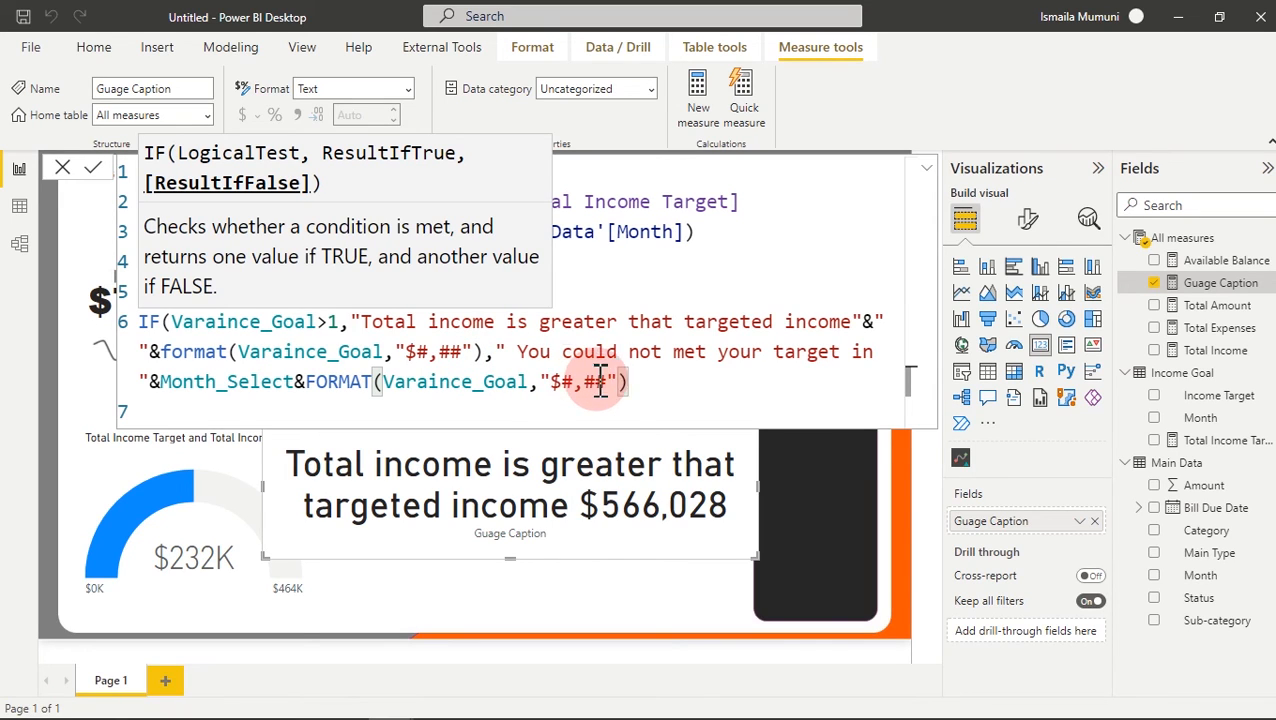
- Join the text " lower than targe " to the formatted variance with &, close the IF, and commit the formula
{"action": "type", "text": "&"}
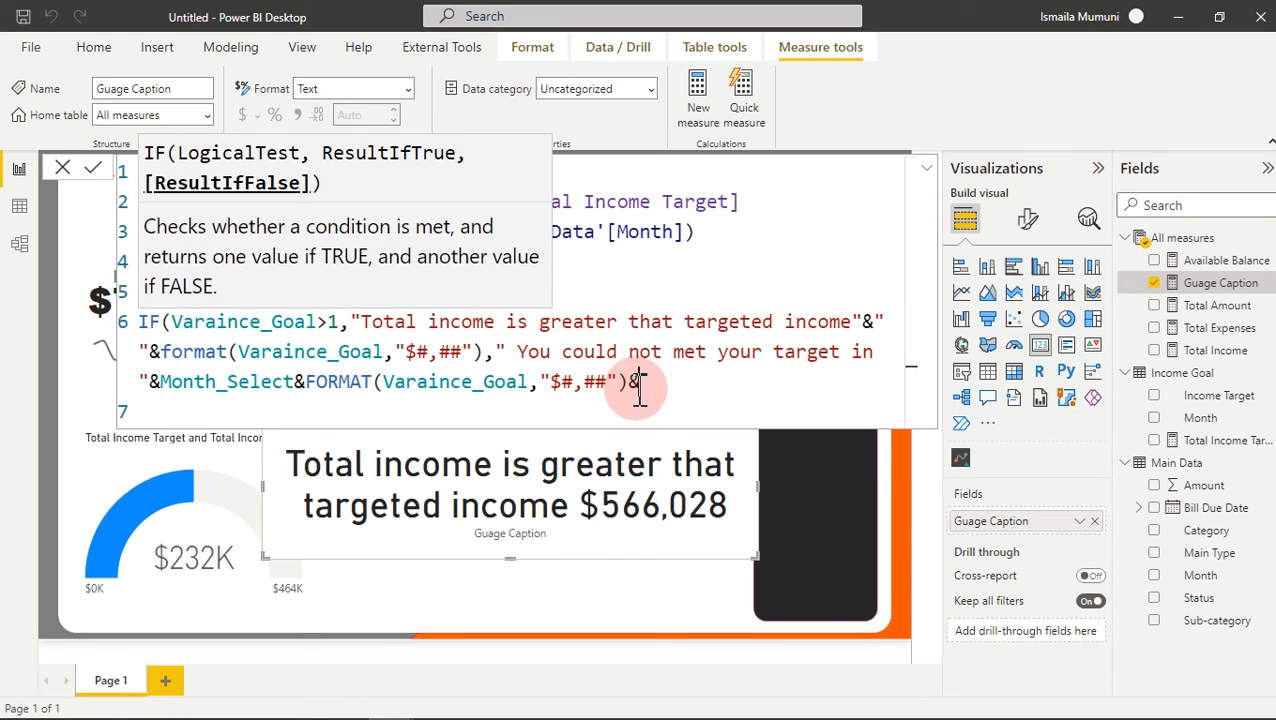
{"action": "type", "text": "\""}
{"action": "type", "text": " lower tha"}
{"action": "type", "text": "tn"}
{"action": "key", "text": "BackSpace"}
{"action": "key", "text": "BackSpace"}
{"action": "key", "text": "BackSpace"}
{"action": "type", "text": "n targe"}
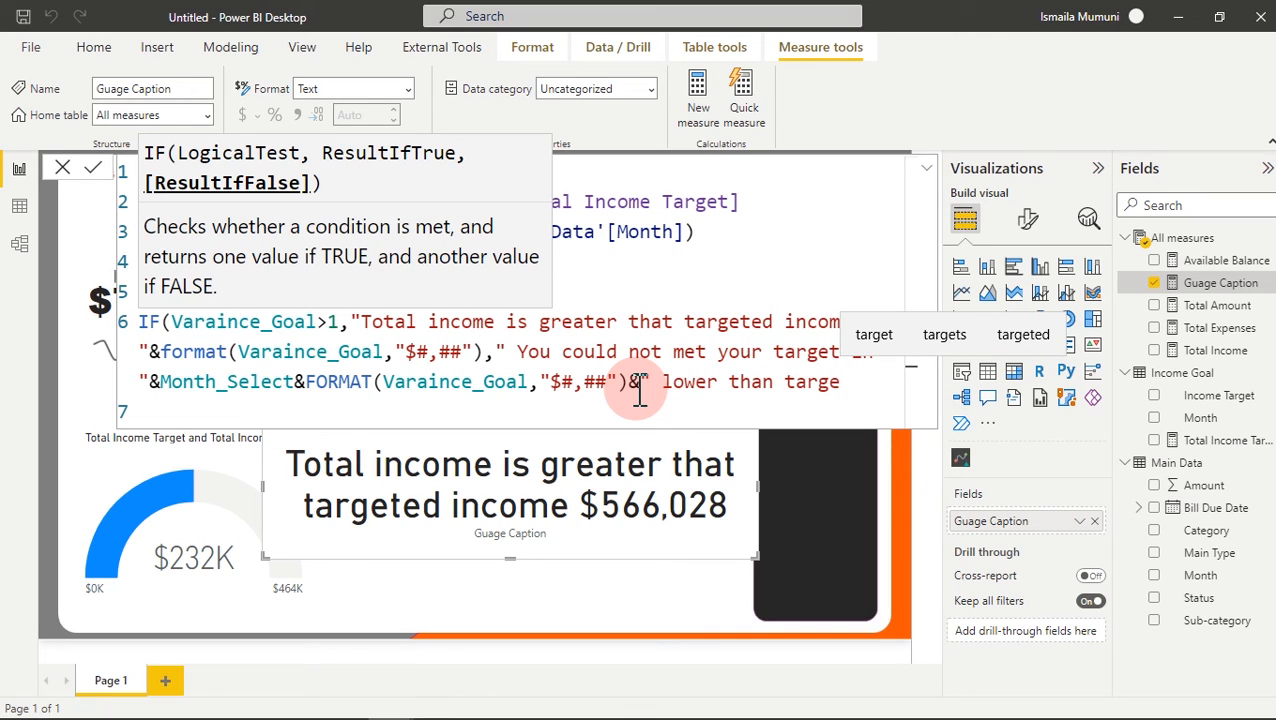
{"action": "type", "text": " \""}
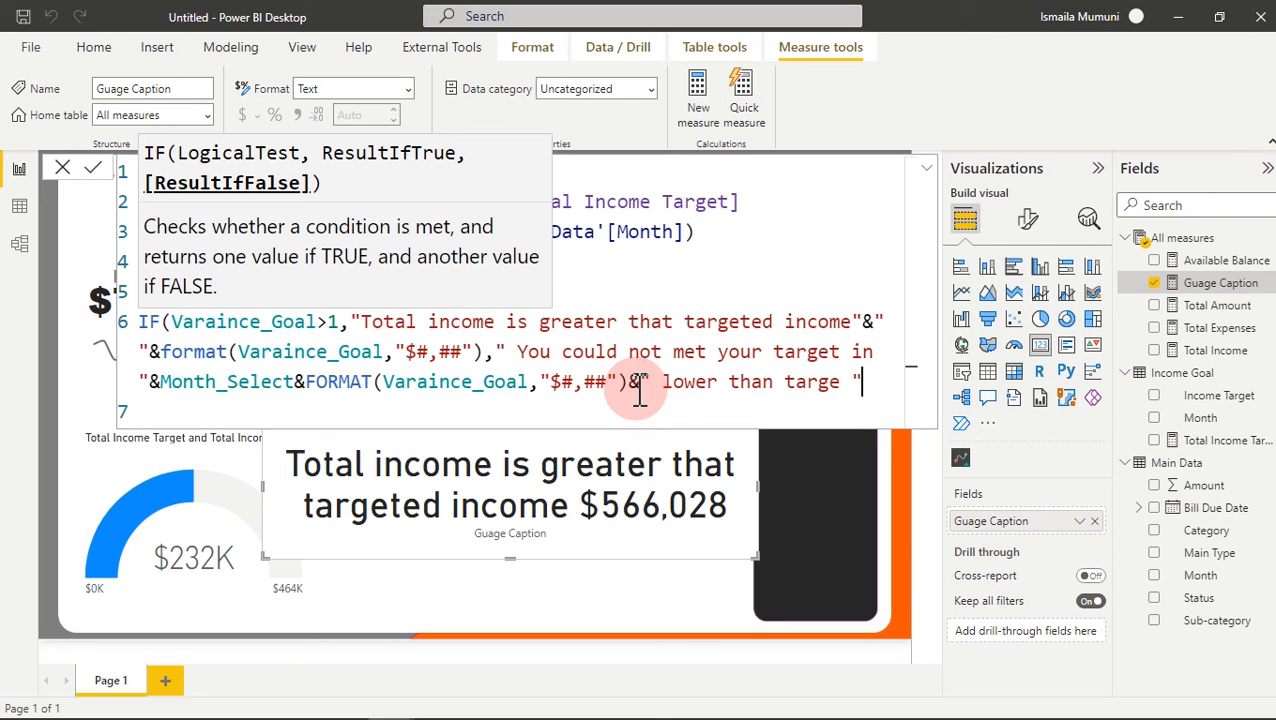
{"action": "type", "text": ")"}
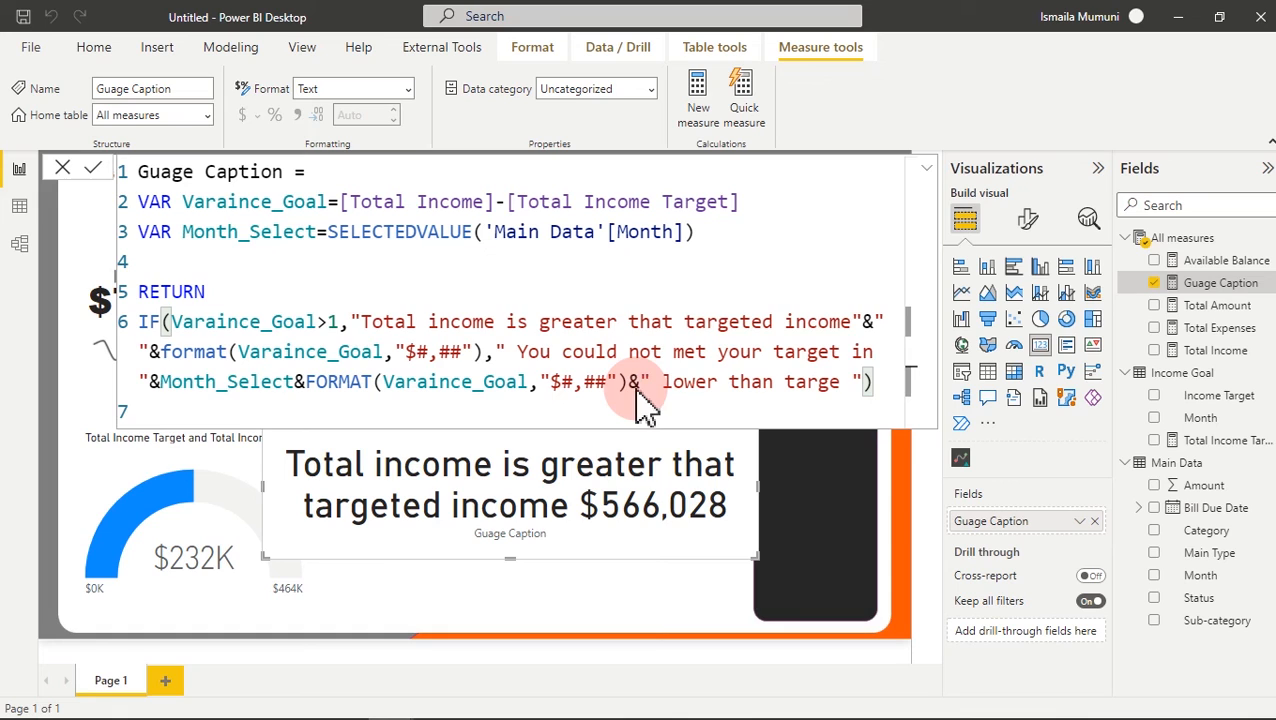
{"action": "key", "text": "Return"}
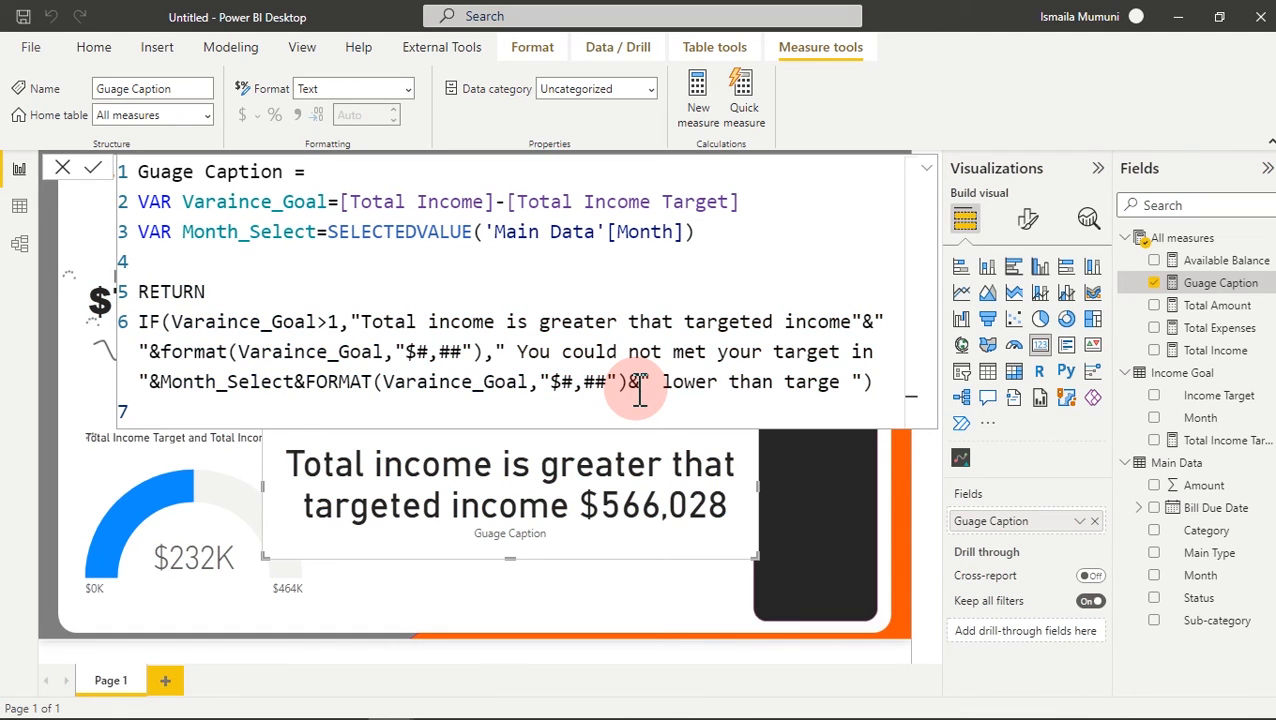
- Filter the dashboard by Aug and then by Dec in the Month slicer to check the caption
{"action": "left_click", "coordinate": [574, 582]}
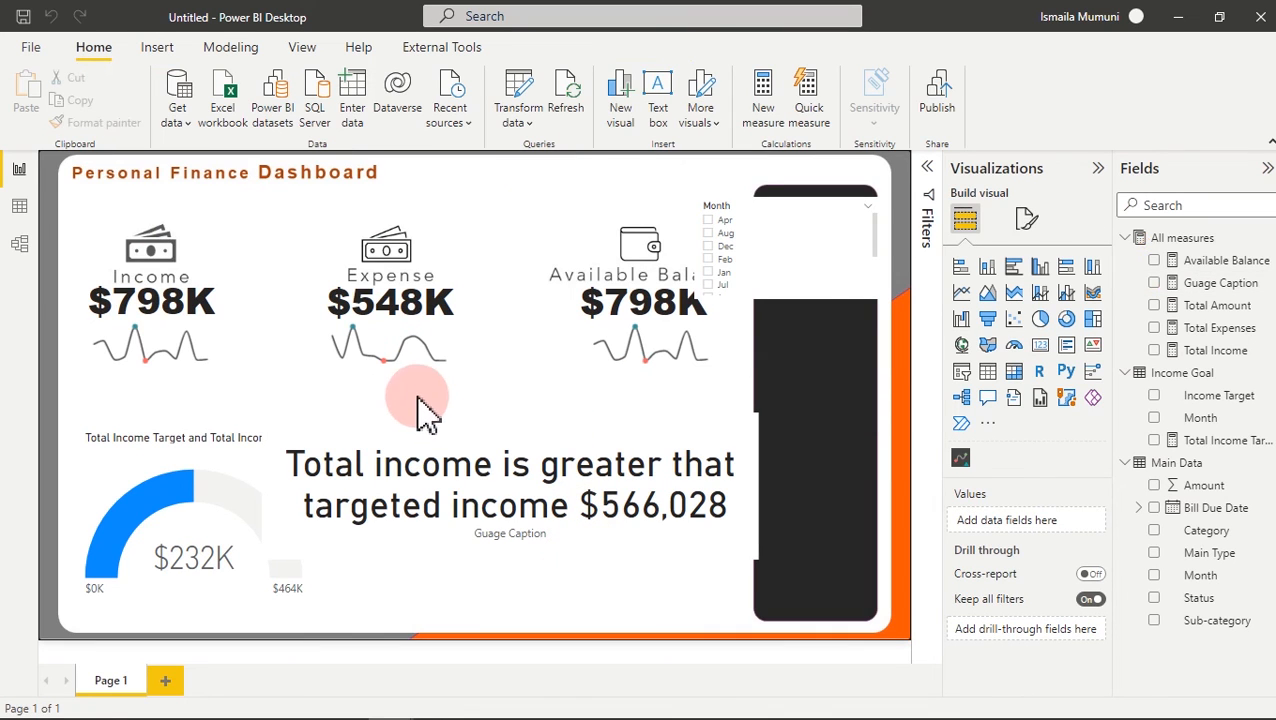
{"action": "left_click", "coordinate": [732, 251]}
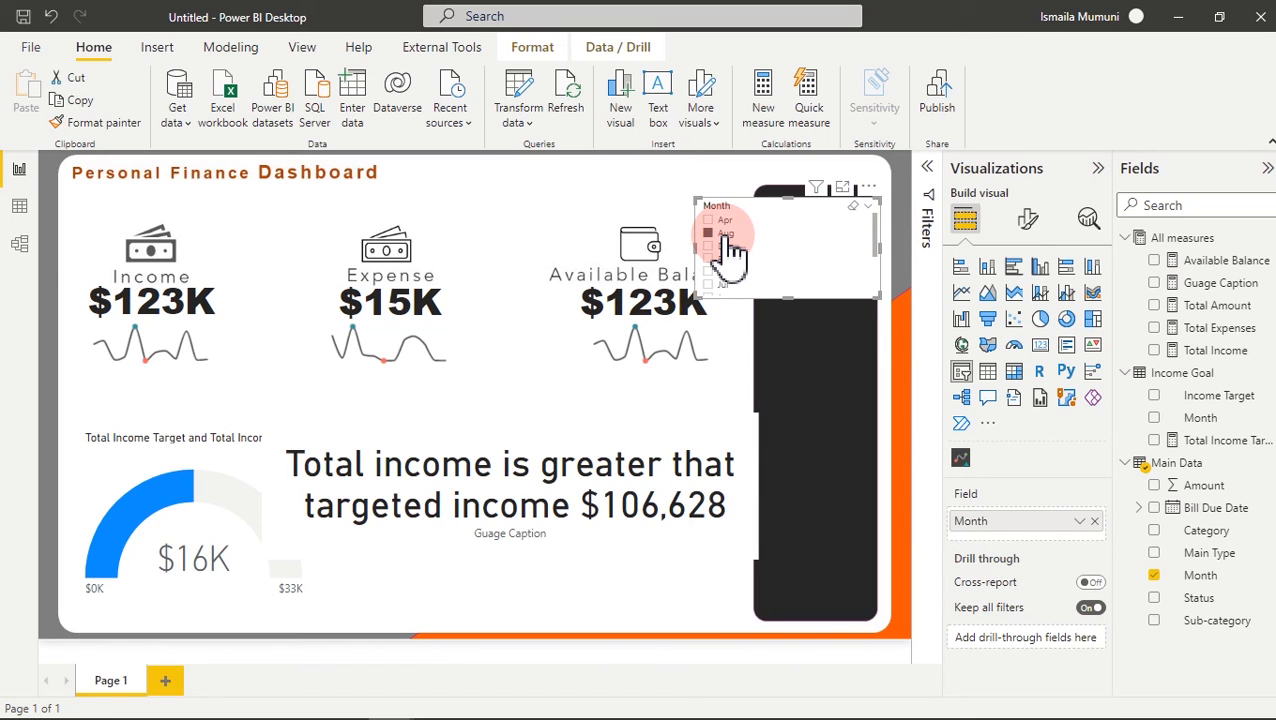
{"action": "left_click", "coordinate": [718, 250]}
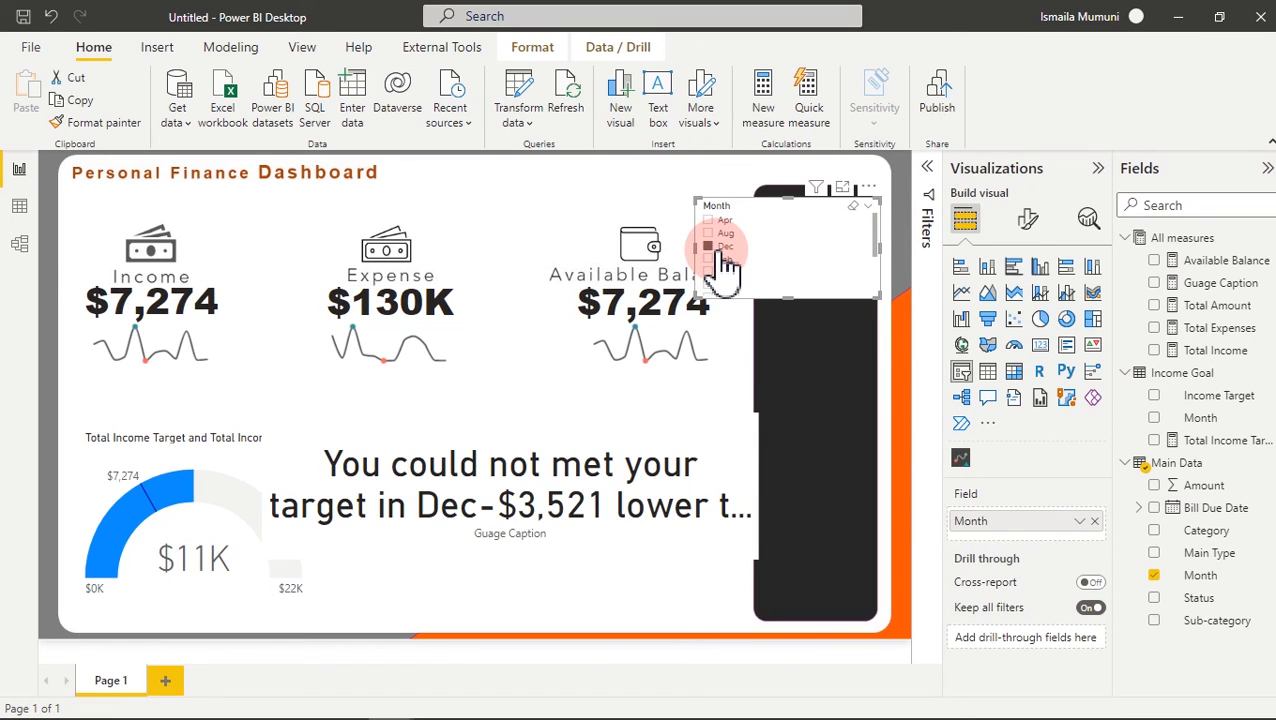
- Widen the Guage Caption card leftward over the gauge to fit the whole message
{"action": "left_click", "coordinate": [630, 488]}
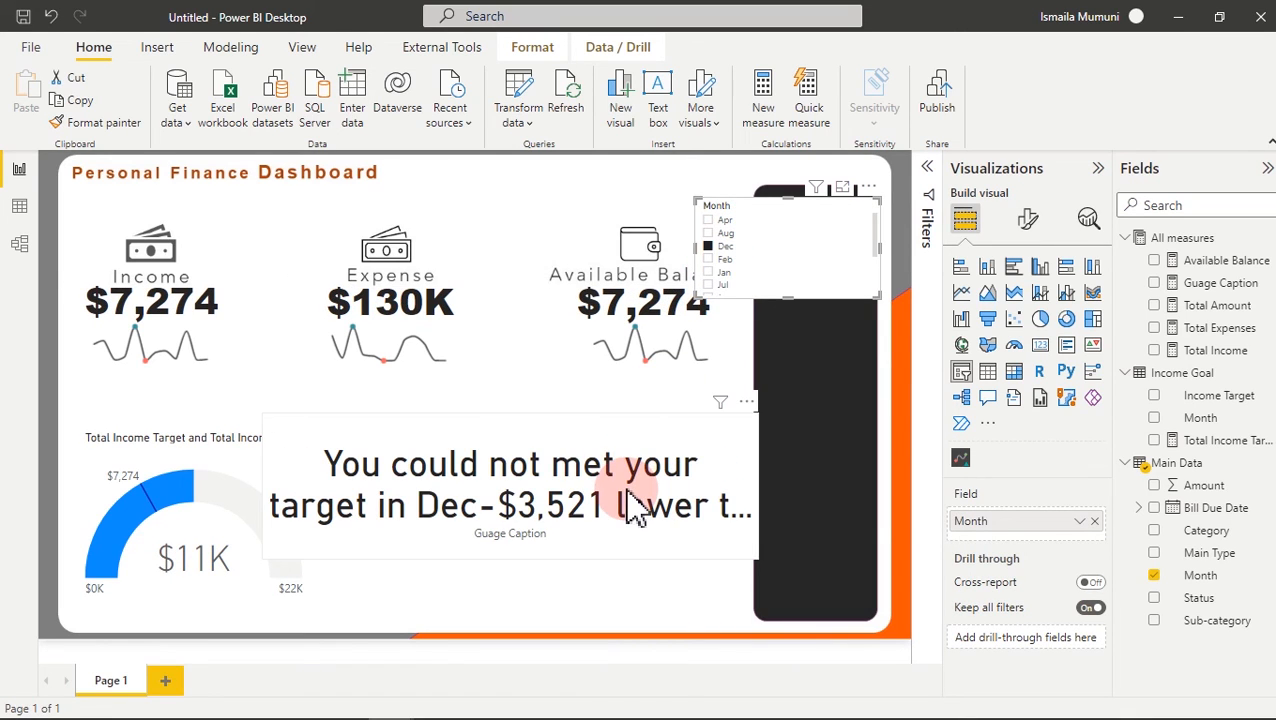
{"action": "left_click", "coordinate": [283, 487]}
{"action": "left_click_drag", "start_coordinate": [283, 487], "coordinate": [157, 464]}
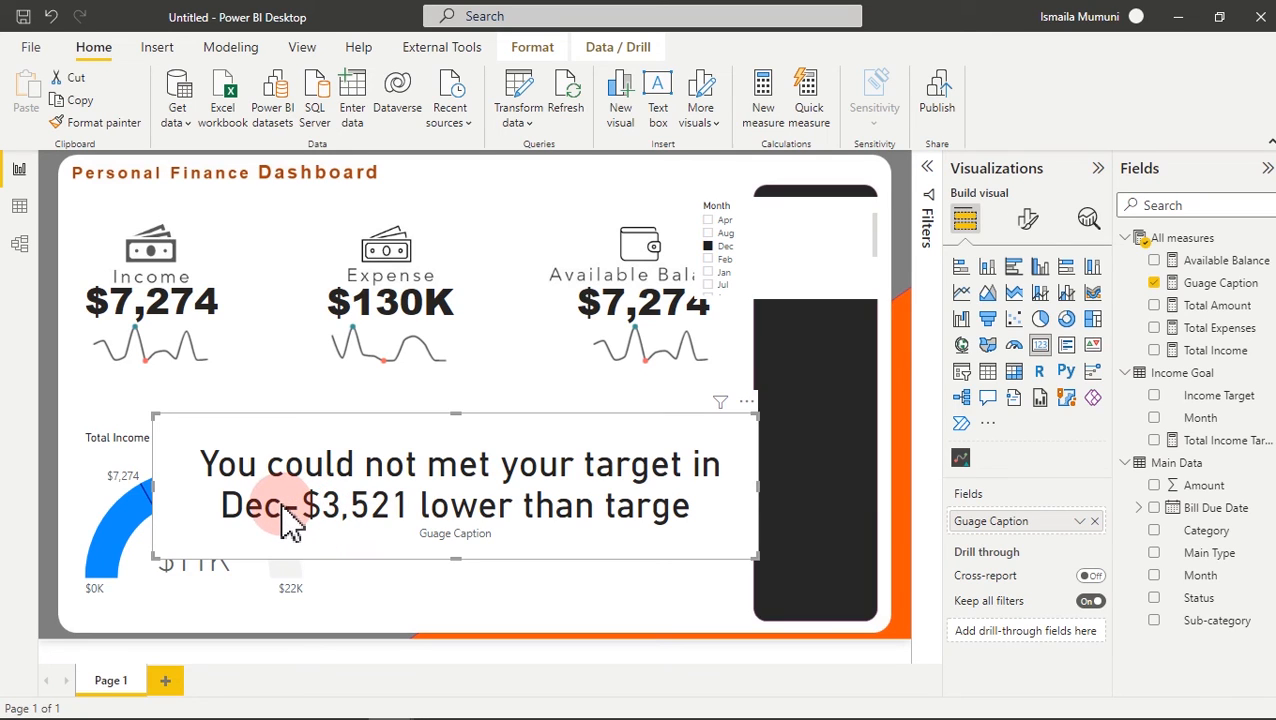
{"action": "mouse_move", "coordinate": [287, 529]}
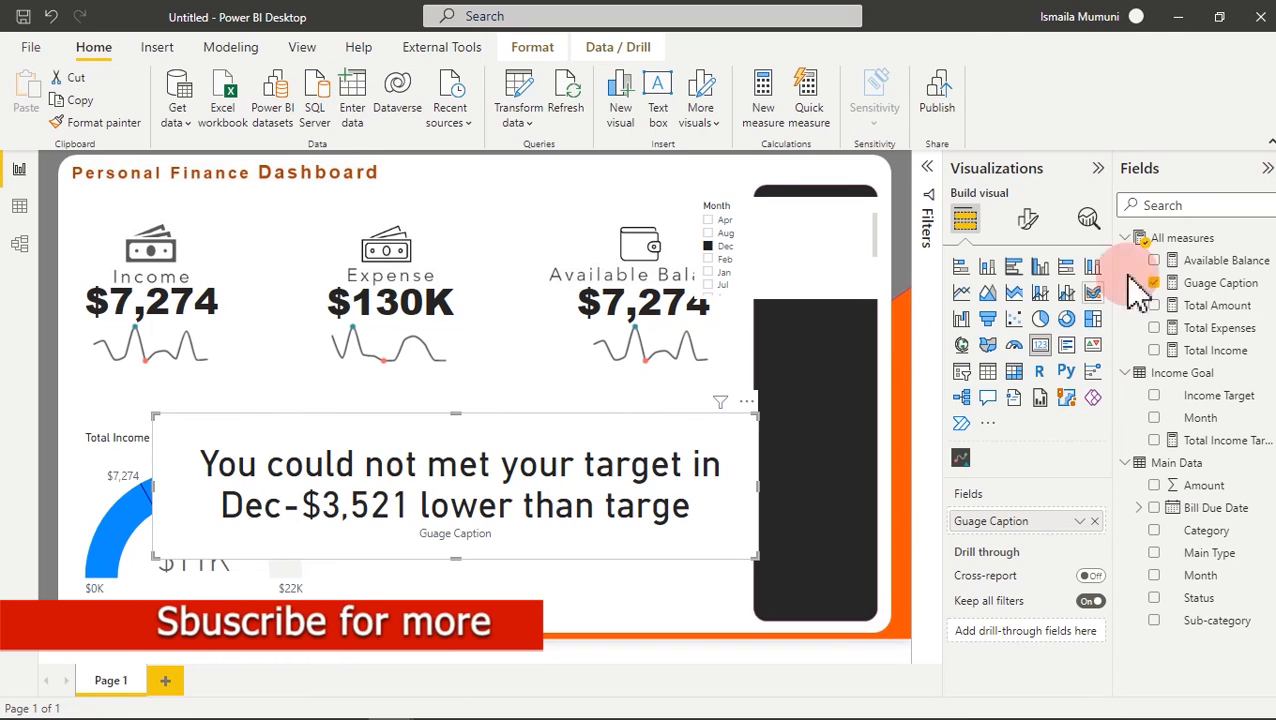
- Insert a joined " " string between Month_Select and FORMAT in the Guage Caption measure, and commit the formula
{"action": "left_click", "coordinate": [1220, 285]}
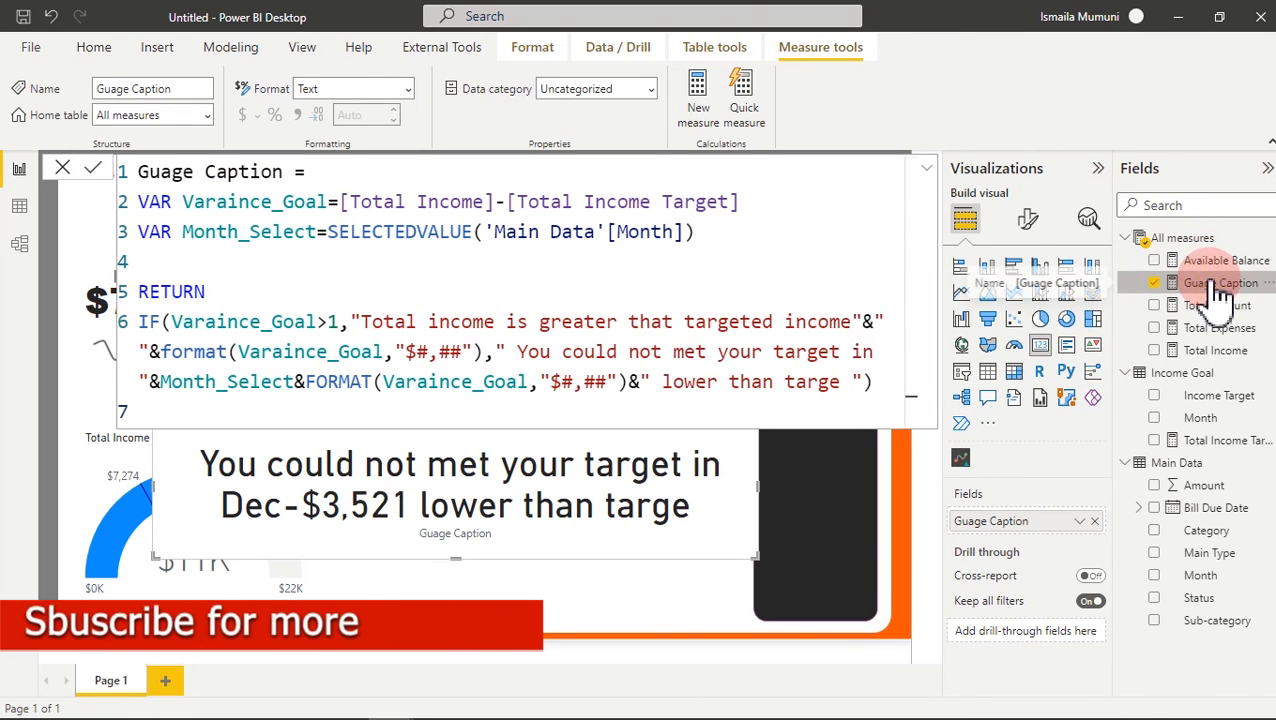
{"action": "left_click", "coordinate": [513, 392]}
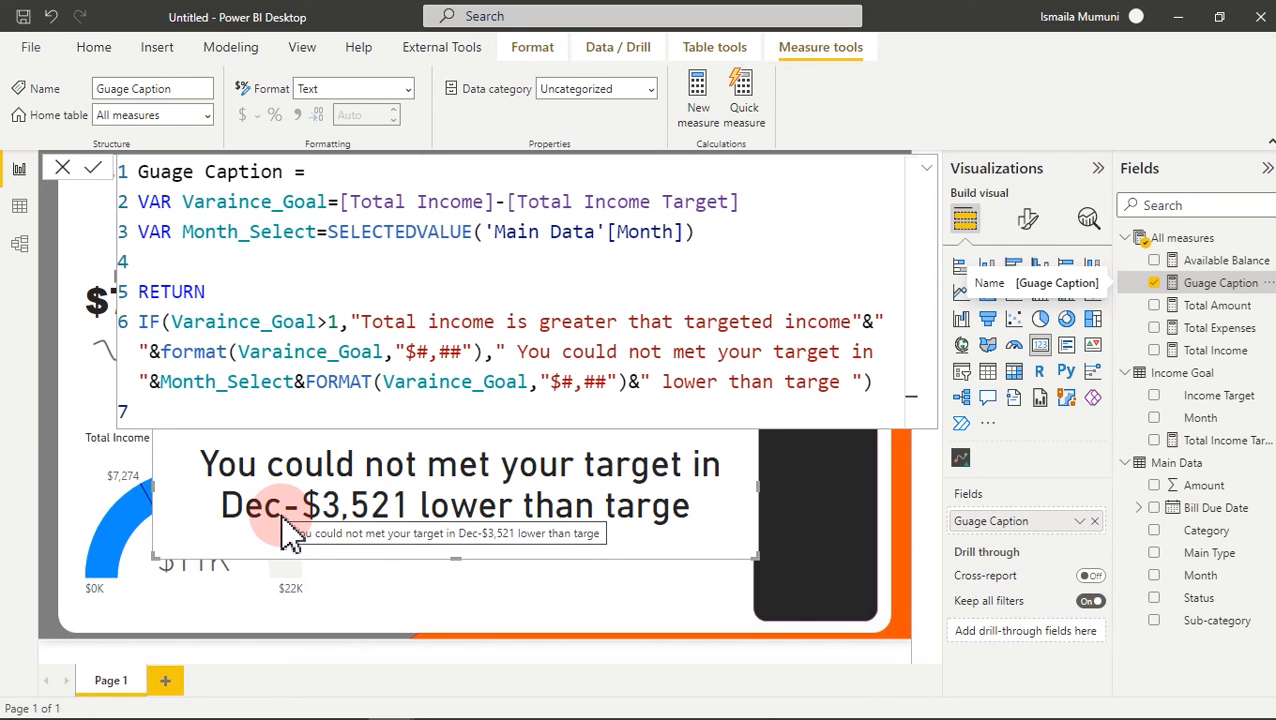
{"action": "double_click", "coordinate": [314, 382]}
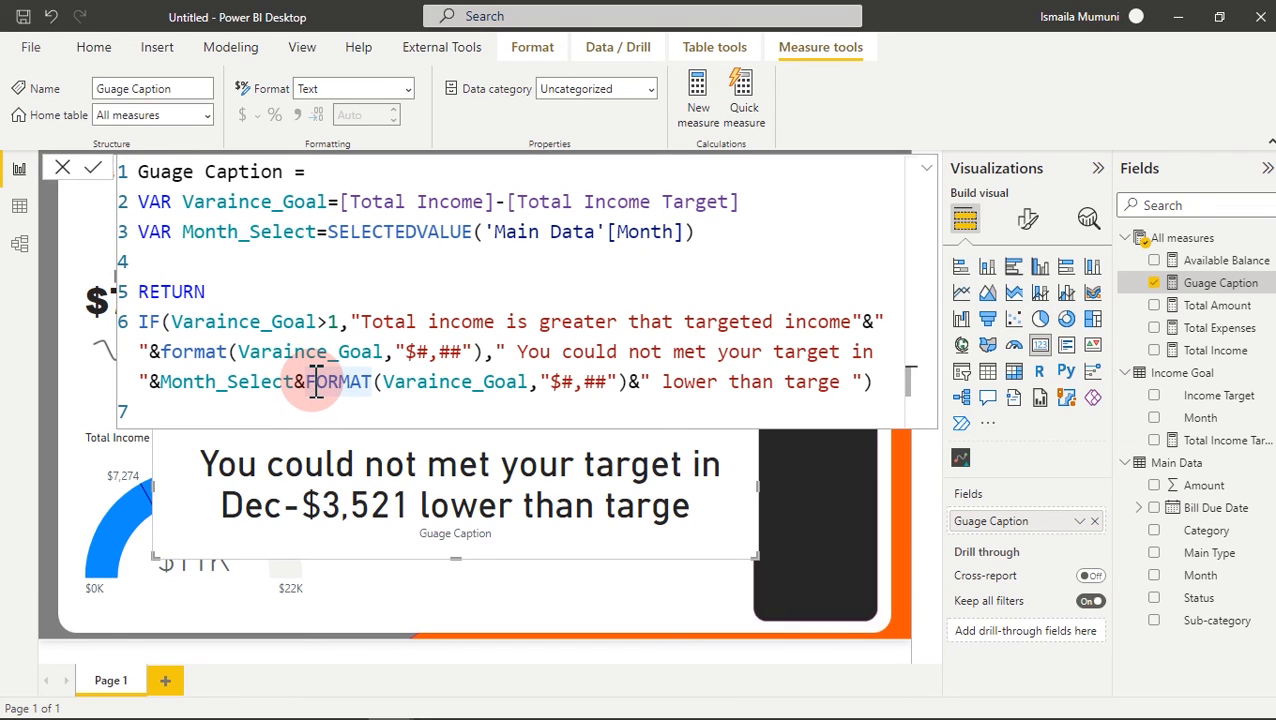
{"action": "type", "text": "\""}
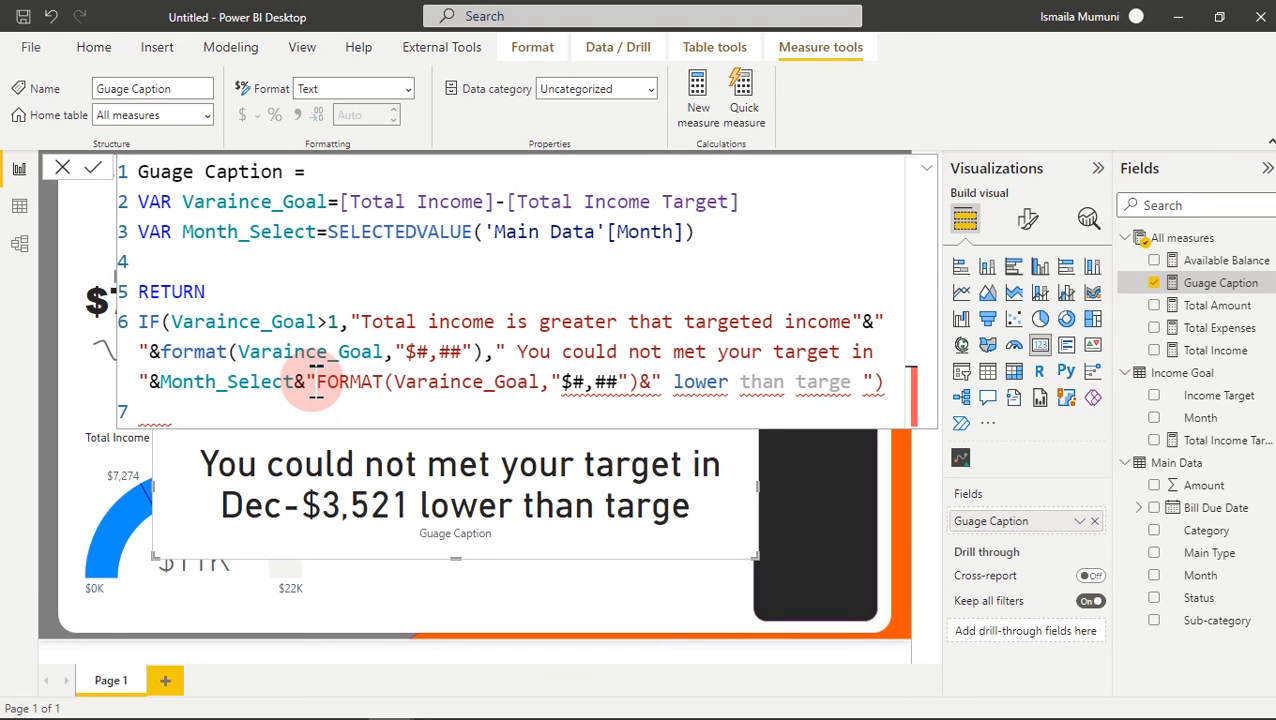
{"action": "type", "text": " \""}
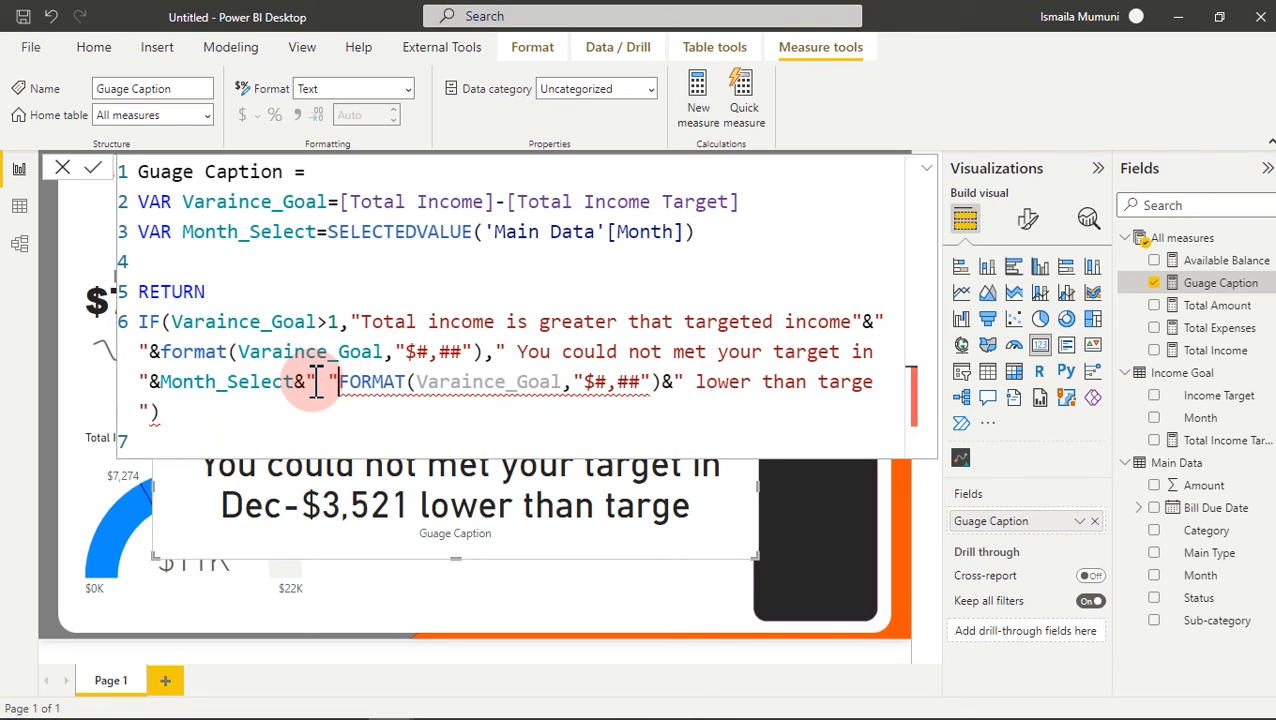
{"action": "type", "text": "&"}
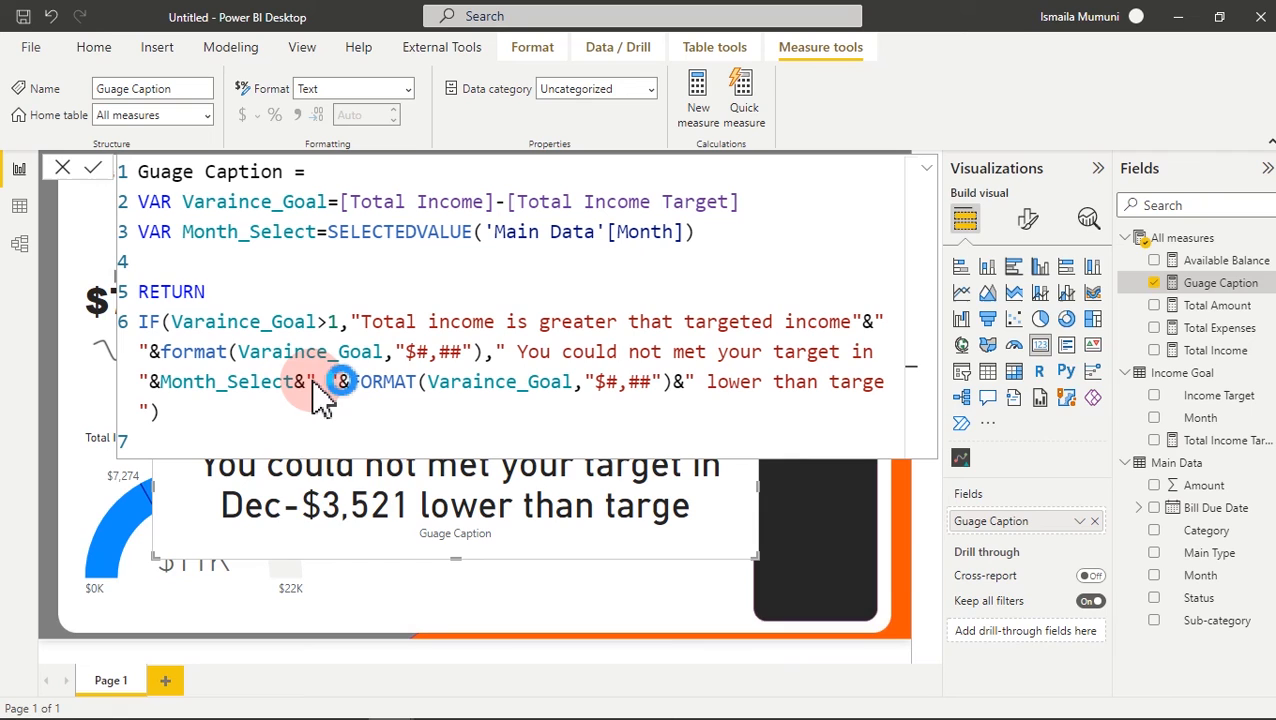
{"action": "left_click", "coordinate": [318, 541]}
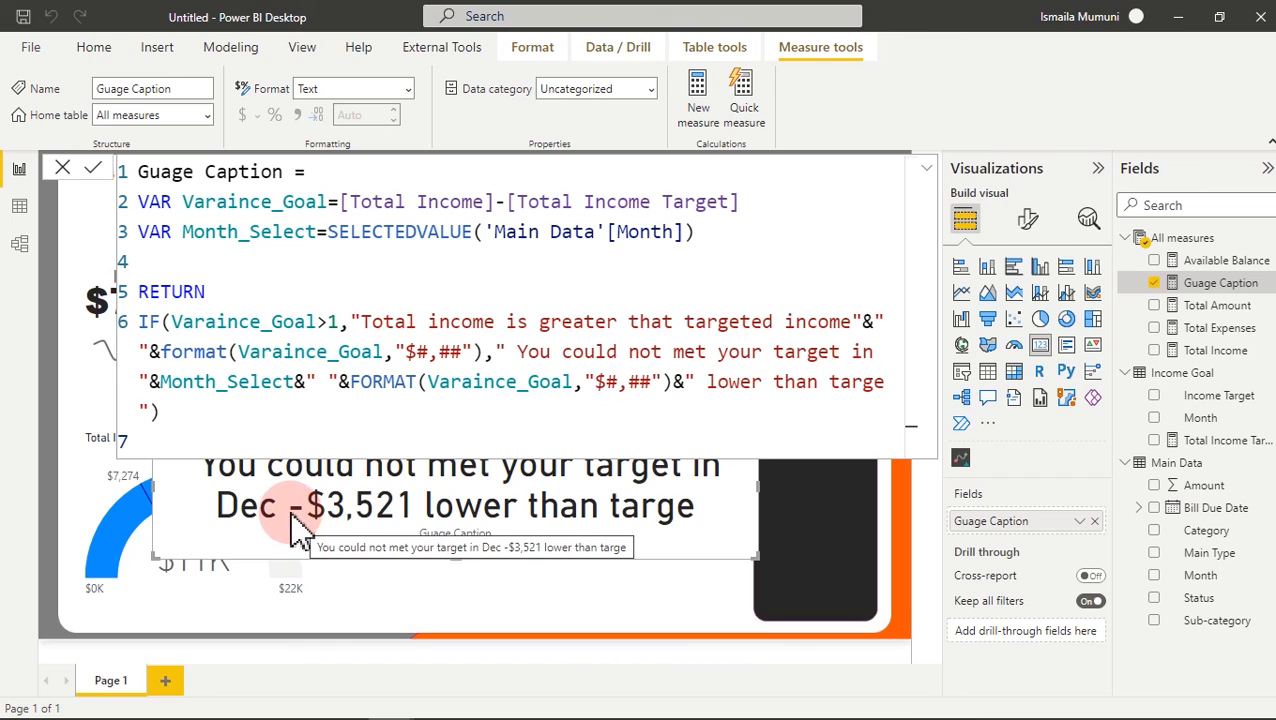
- Add a period before the space in the string after Month_Select, making it ". ", and commit the formula
{"action": "left_click", "coordinate": [316, 381]}
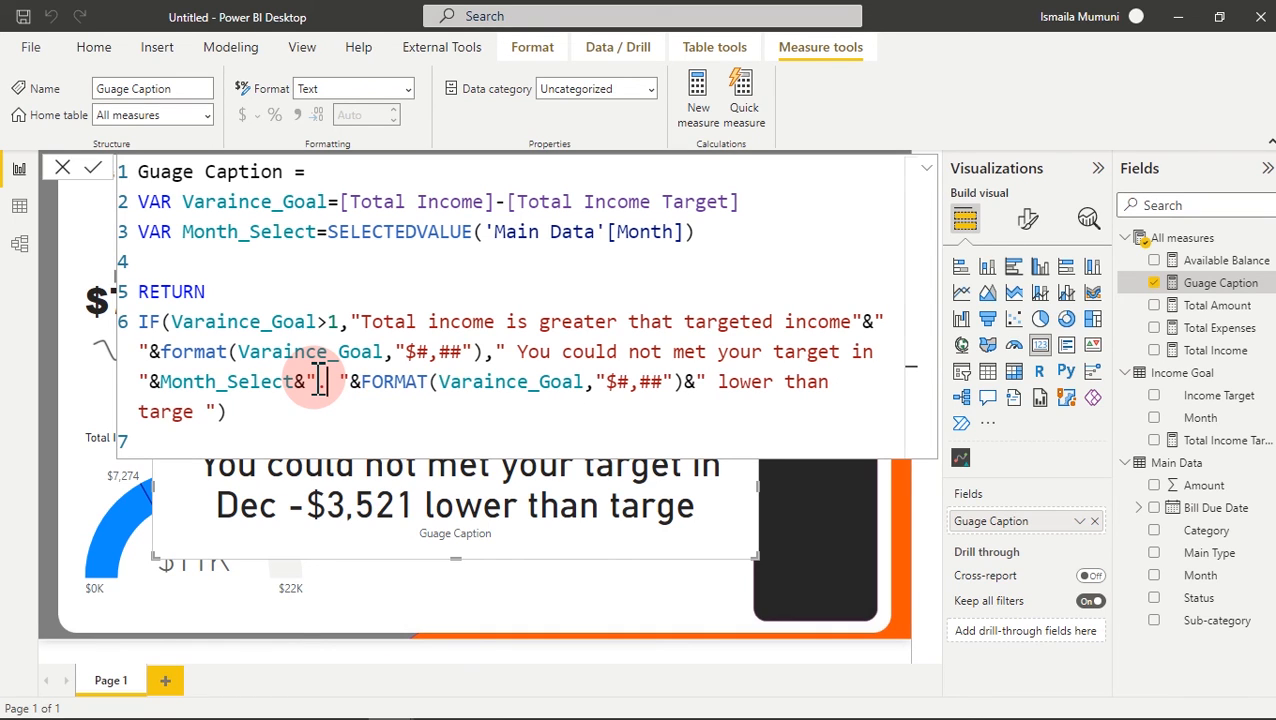
{"action": "left_click", "coordinate": [270, 521]}
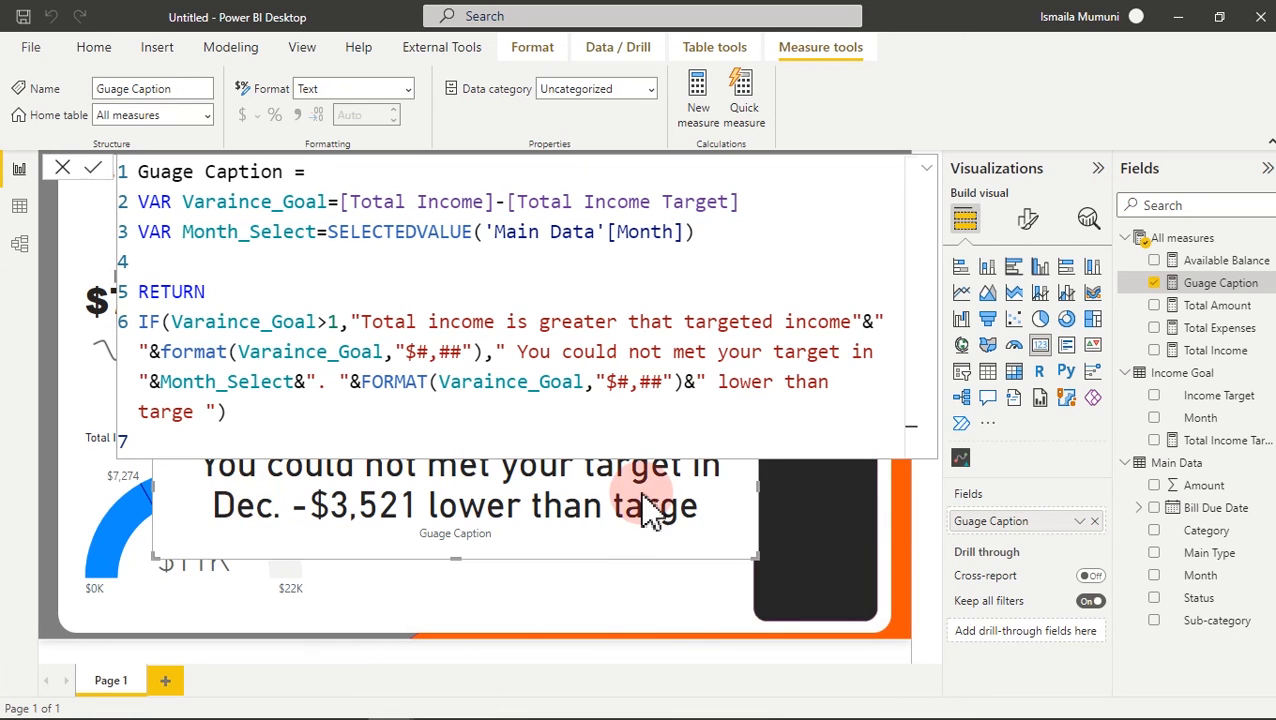
{"action": "left_click", "coordinate": [828, 574]}
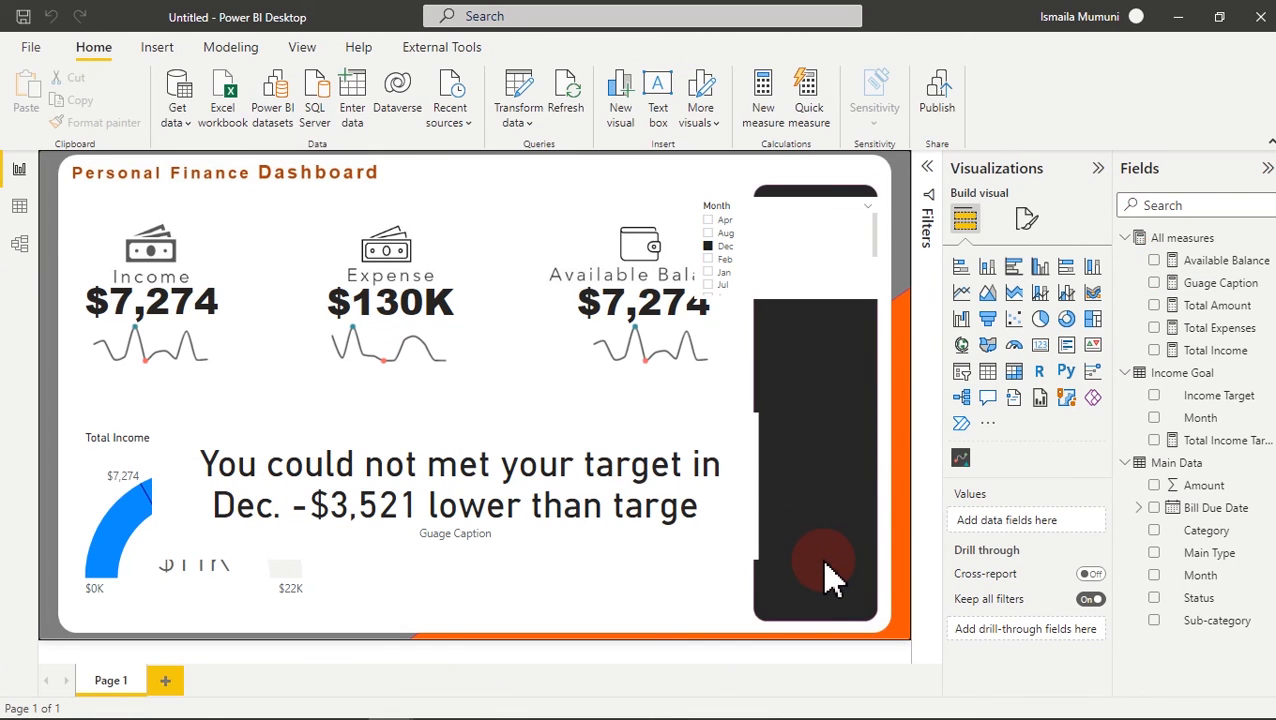
- Turn off the category label and the background of the Guage Caption card
{"action": "left_click", "coordinate": [652, 444]}
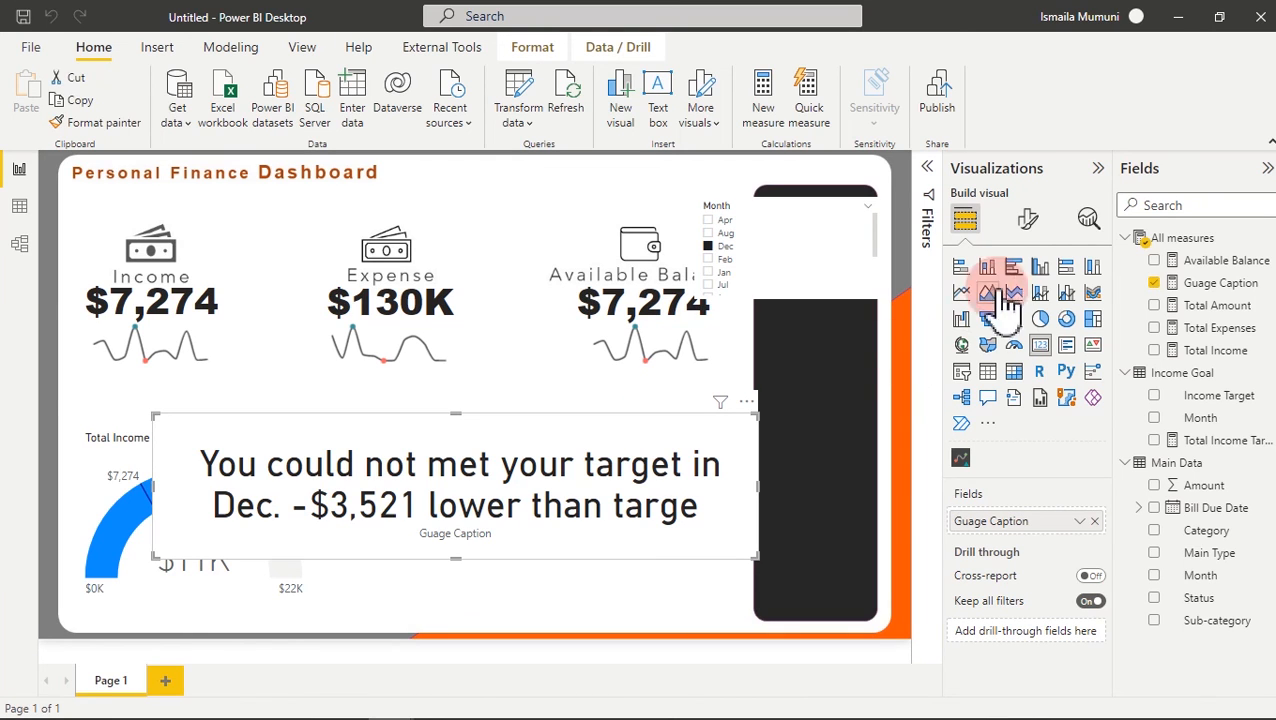
{"action": "left_click", "coordinate": [1028, 219]}
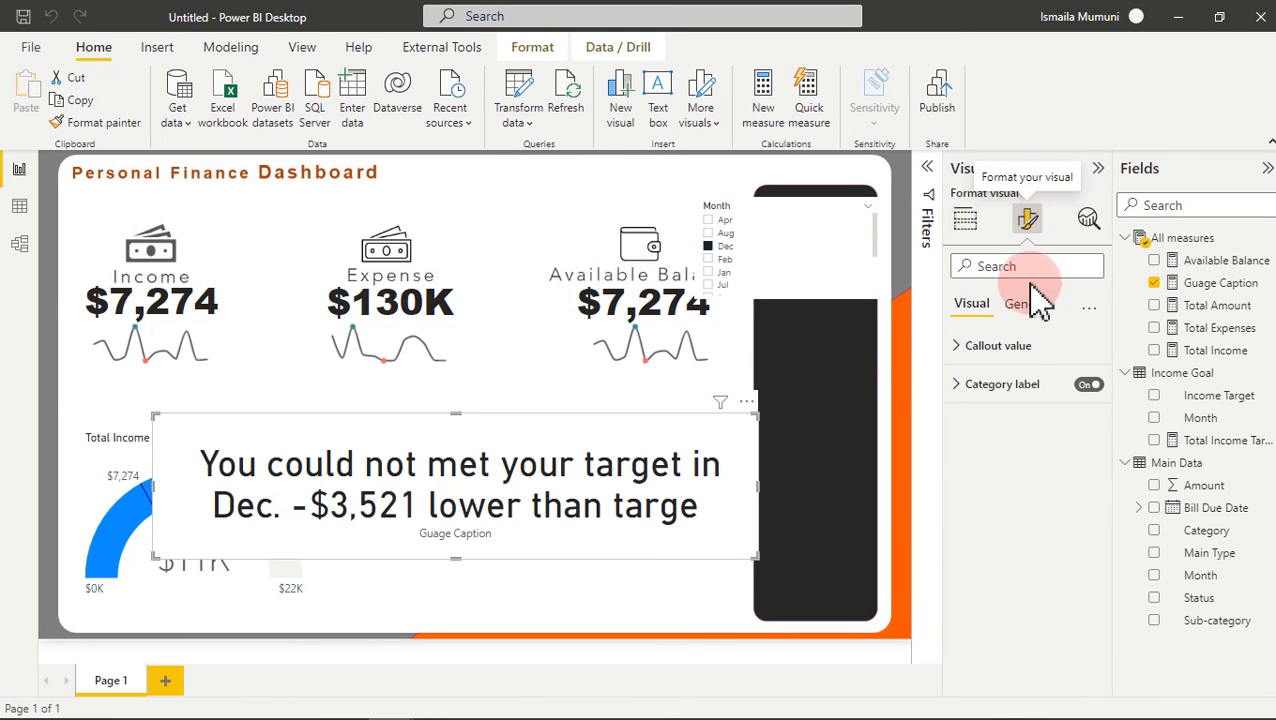
{"action": "left_click", "coordinate": [1086, 386]}
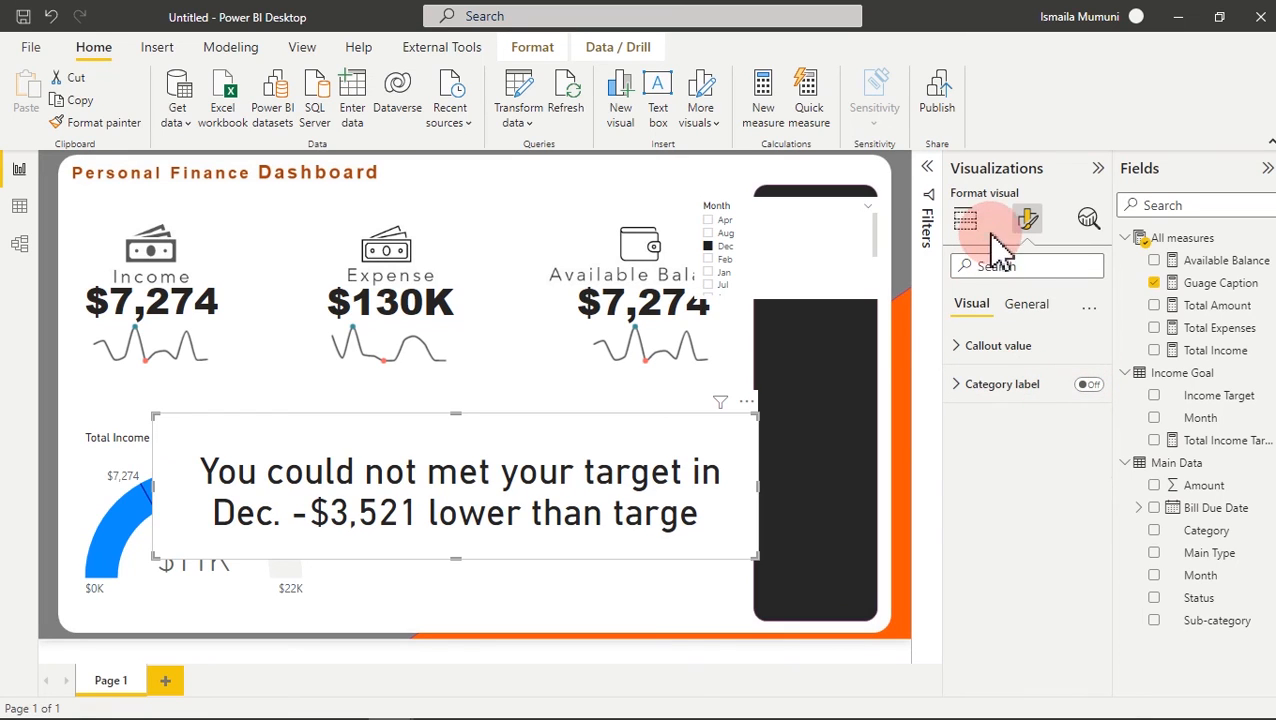
{"action": "left_click", "coordinate": [1033, 310]}
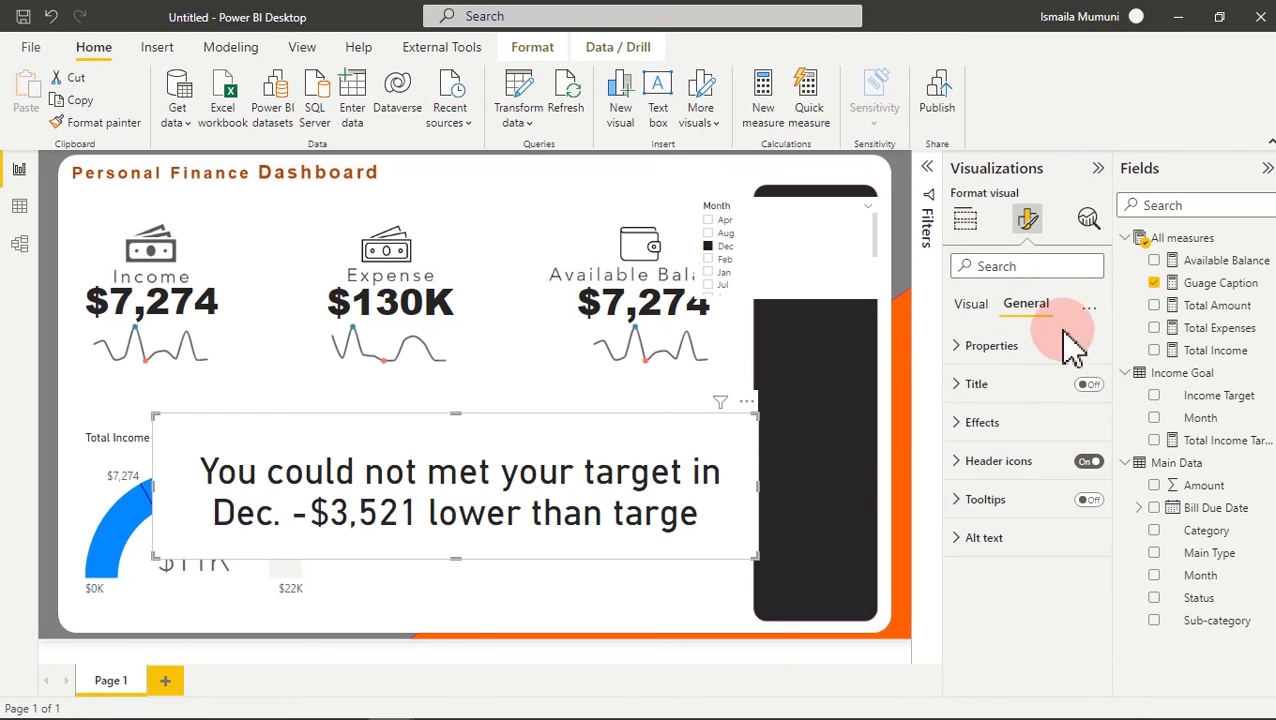
{"action": "left_click", "coordinate": [1003, 433]}
{"action": "left_click", "coordinate": [1080, 461]}
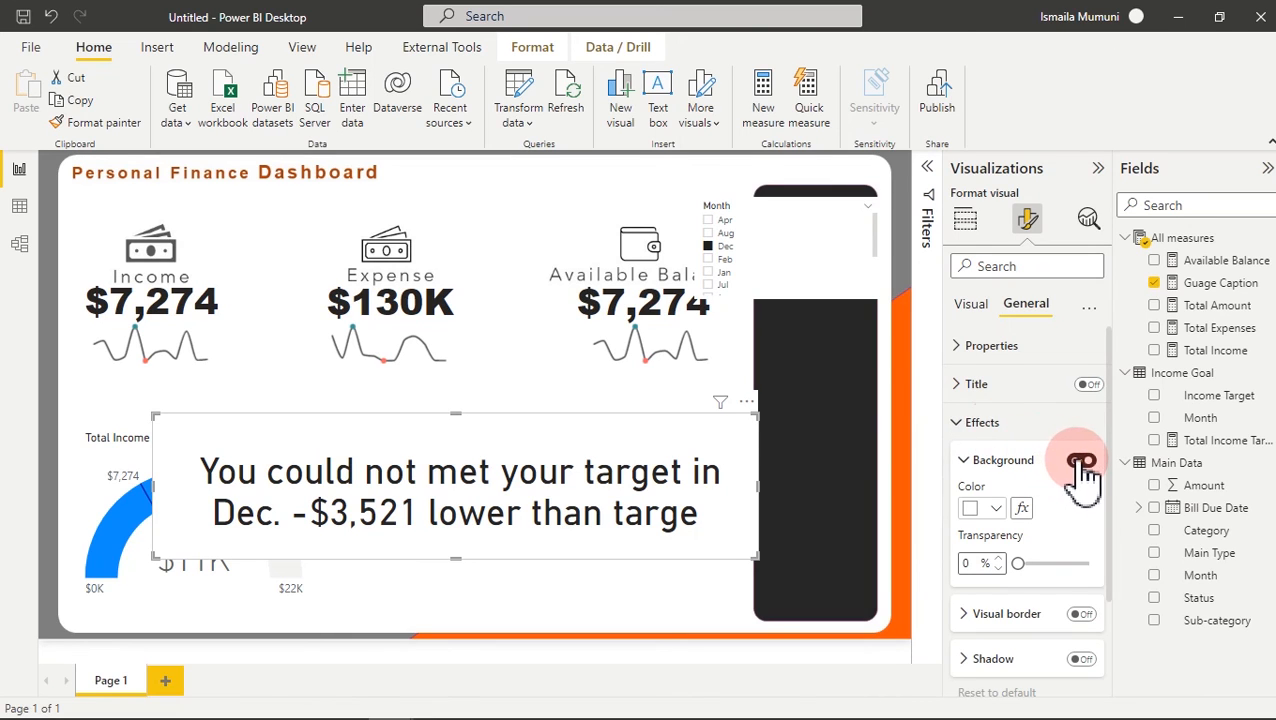
- Set the font size of the caption card's callout value to 20
{"action": "left_click", "coordinate": [978, 308]}
{"action": "left_click", "coordinate": [988, 345]}
{"action": "left_click_drag", "start_coordinate": [1089, 406], "coordinate": [1047, 400]}
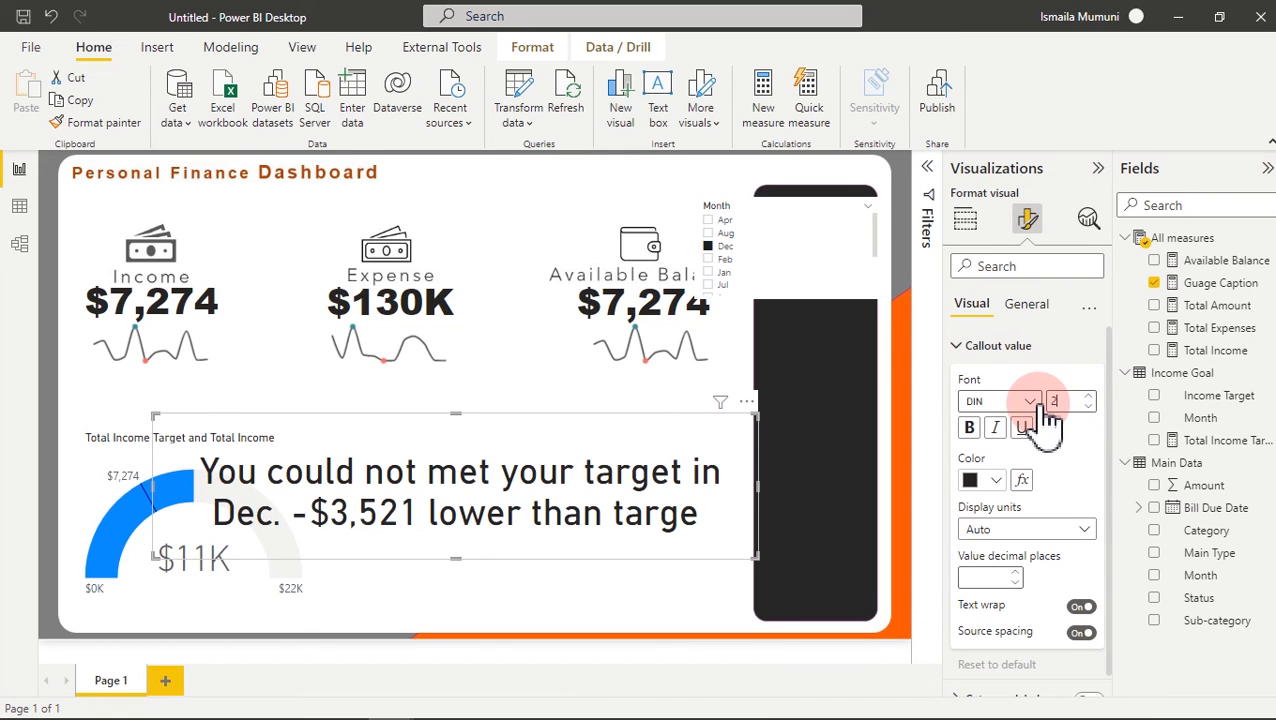
{"action": "type", "text": "20"}
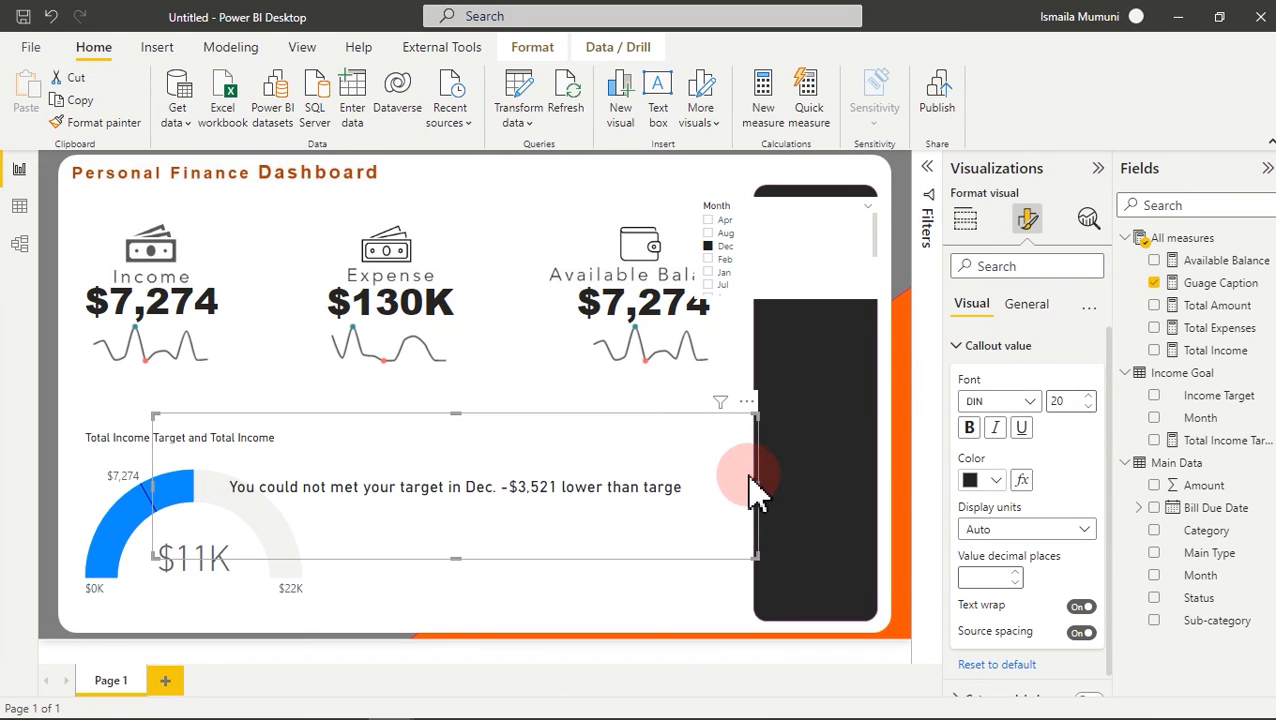
- Move the Guage Caption card to just beneath the income gauge and deselect it
{"action": "left_click_drag", "start_coordinate": [757, 414], "coordinate": [305, 585]}
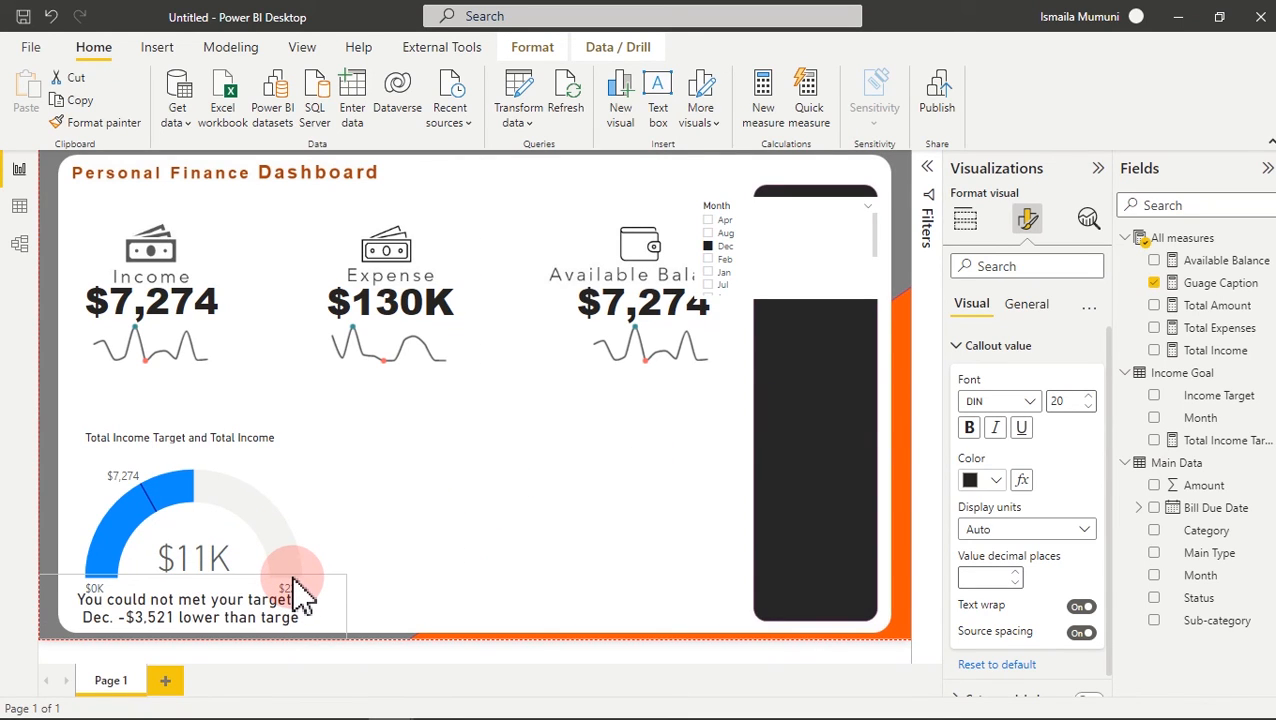
{"action": "left_click_drag", "start_coordinate": [300, 597], "coordinate": [342, 620]}
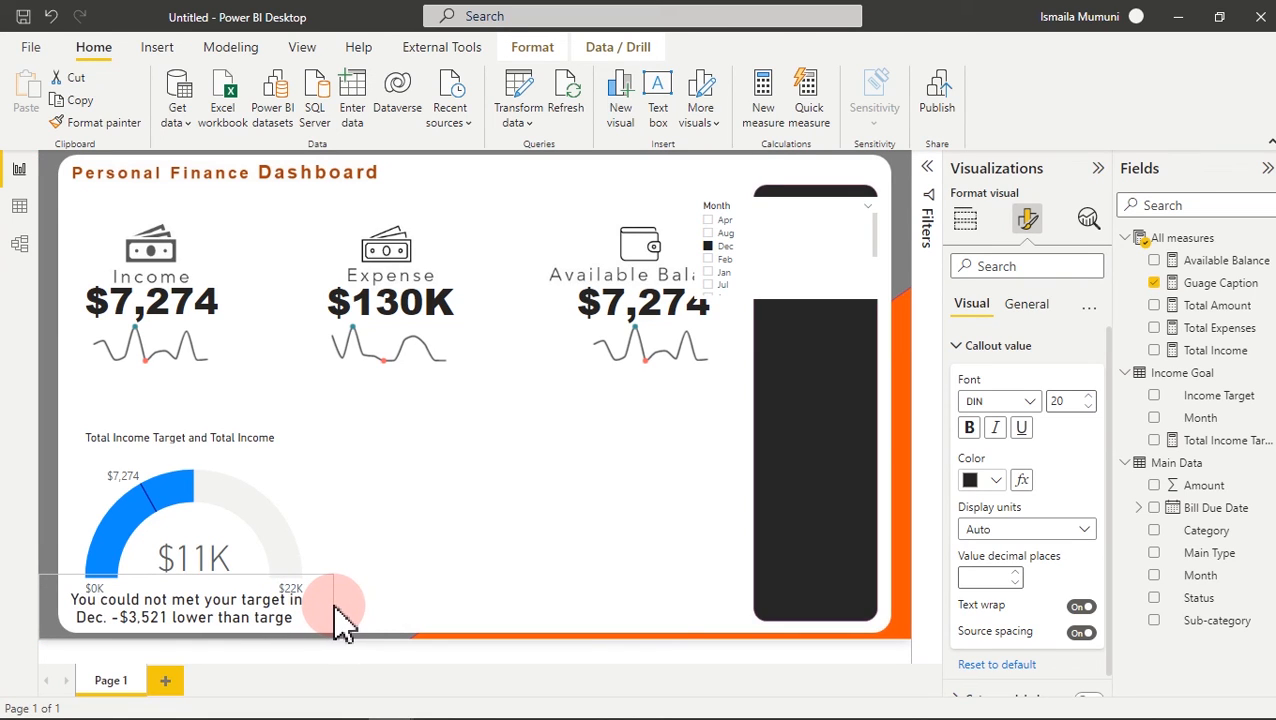
{"action": "left_click", "coordinate": [521, 549]}
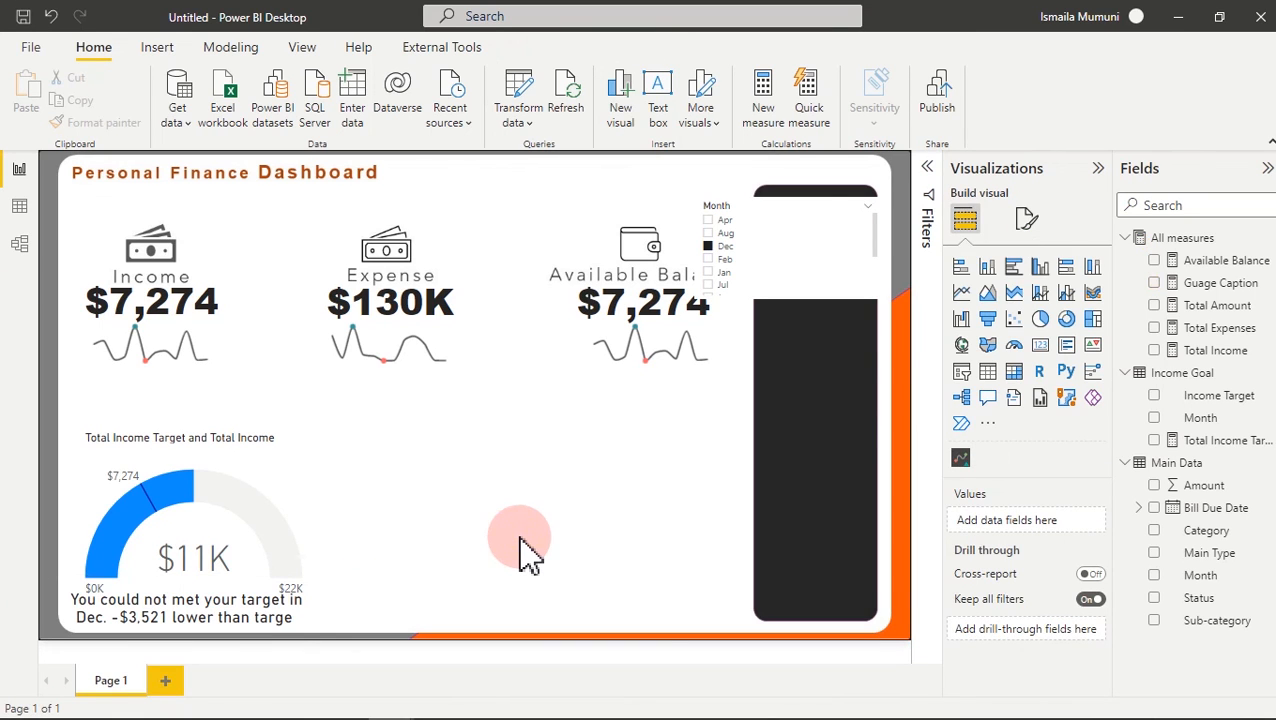
- Filter the report to Feb with the Month slicer and set the caption card's callout value font size to 18
{"action": "left_click", "coordinate": [725, 259]}
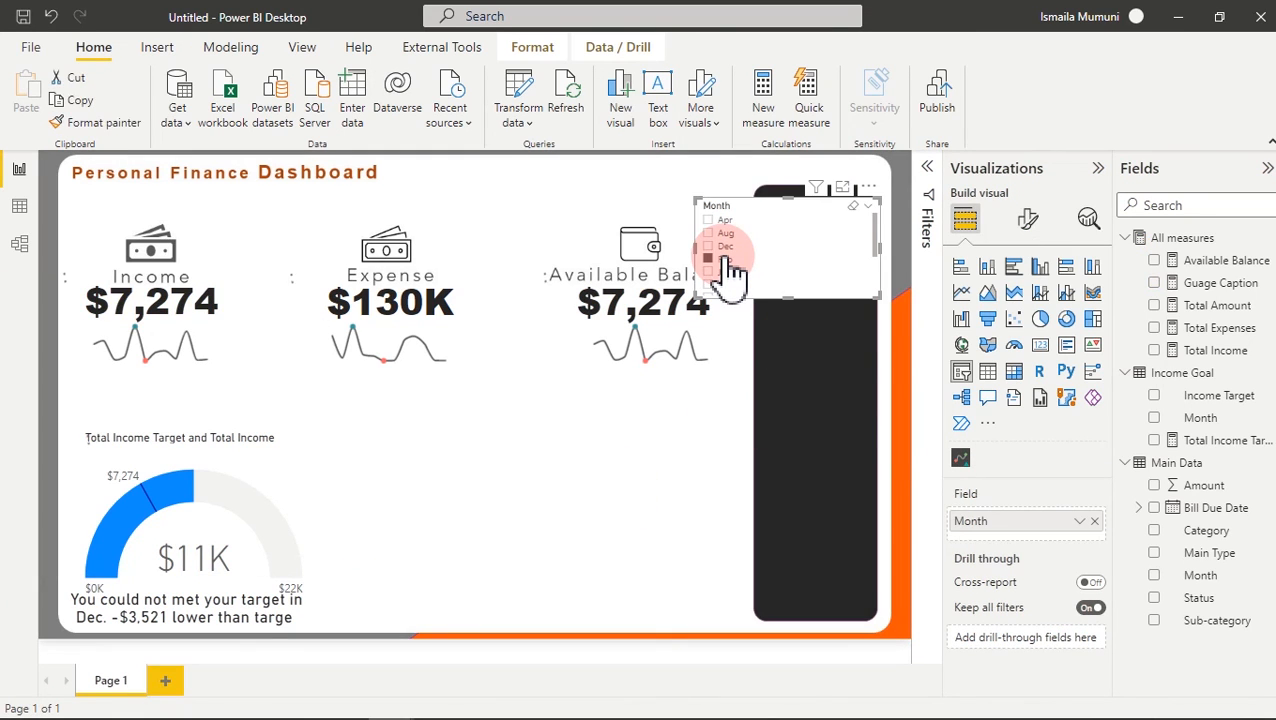
{"action": "left_click", "coordinate": [274, 602]}
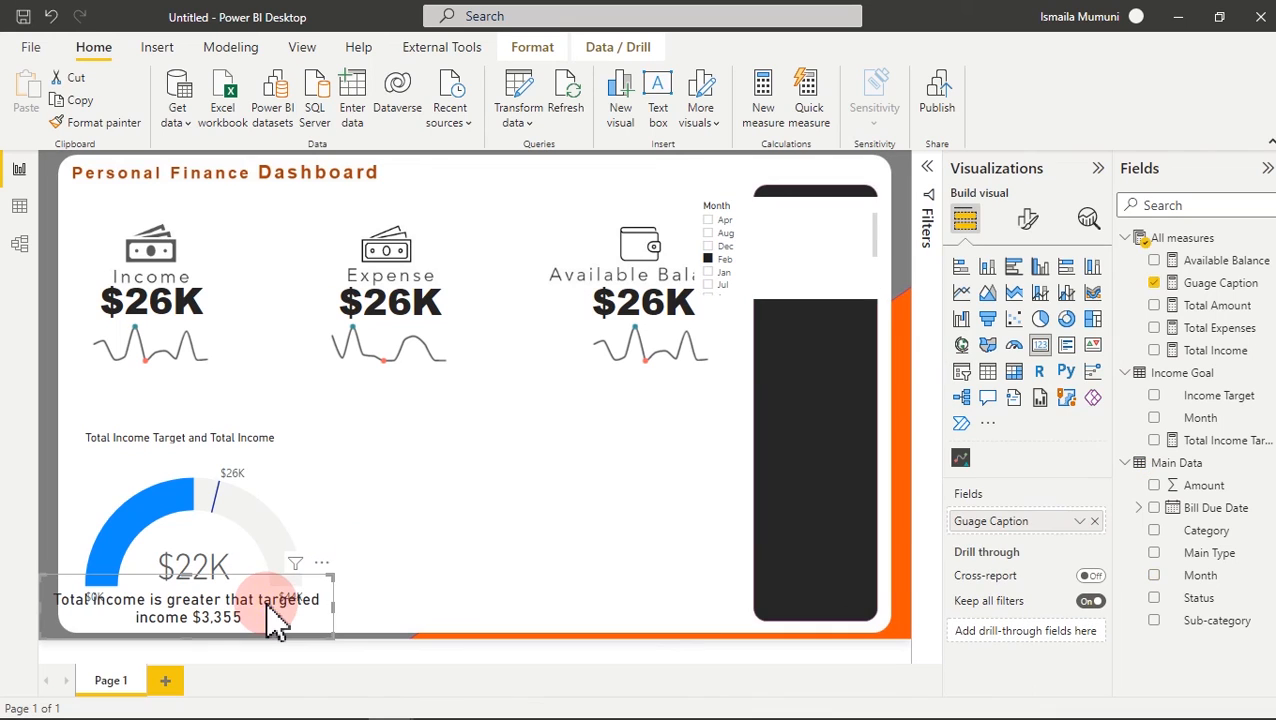
{"action": "left_click", "coordinate": [1030, 225]}
{"action": "left_click", "coordinate": [985, 348]}
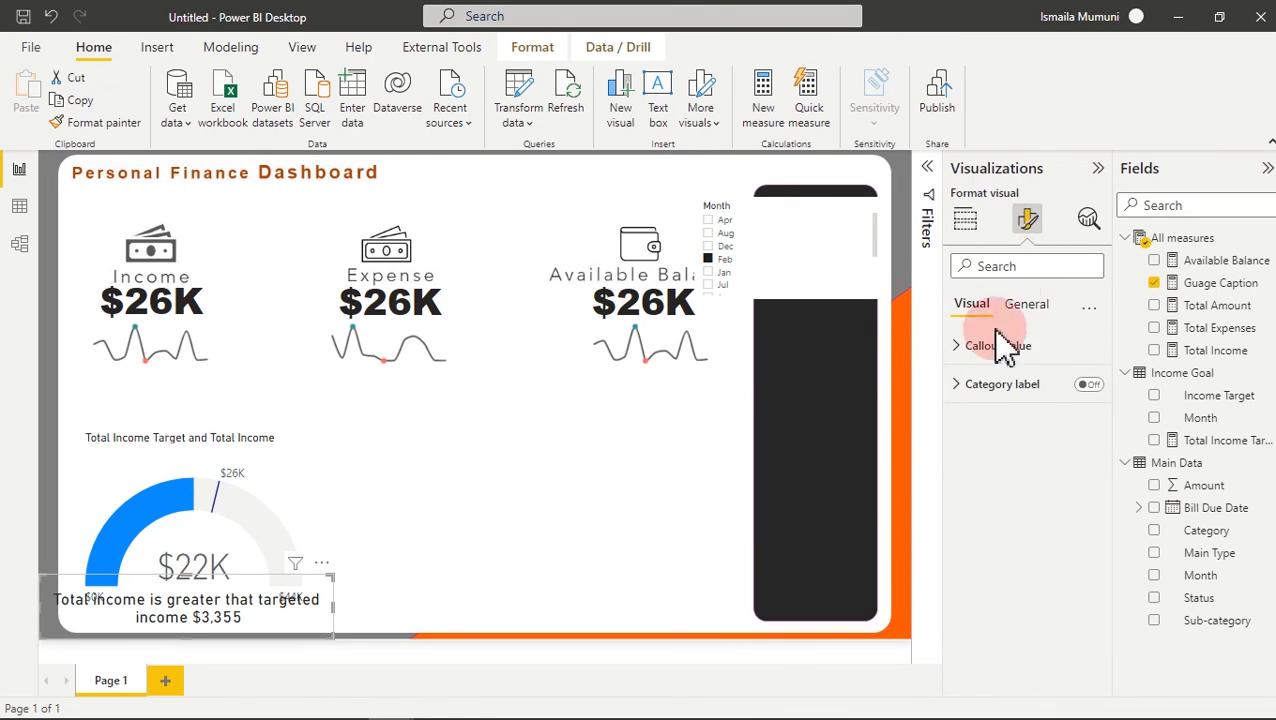
{"action": "double_click", "coordinate": [1057, 401]}
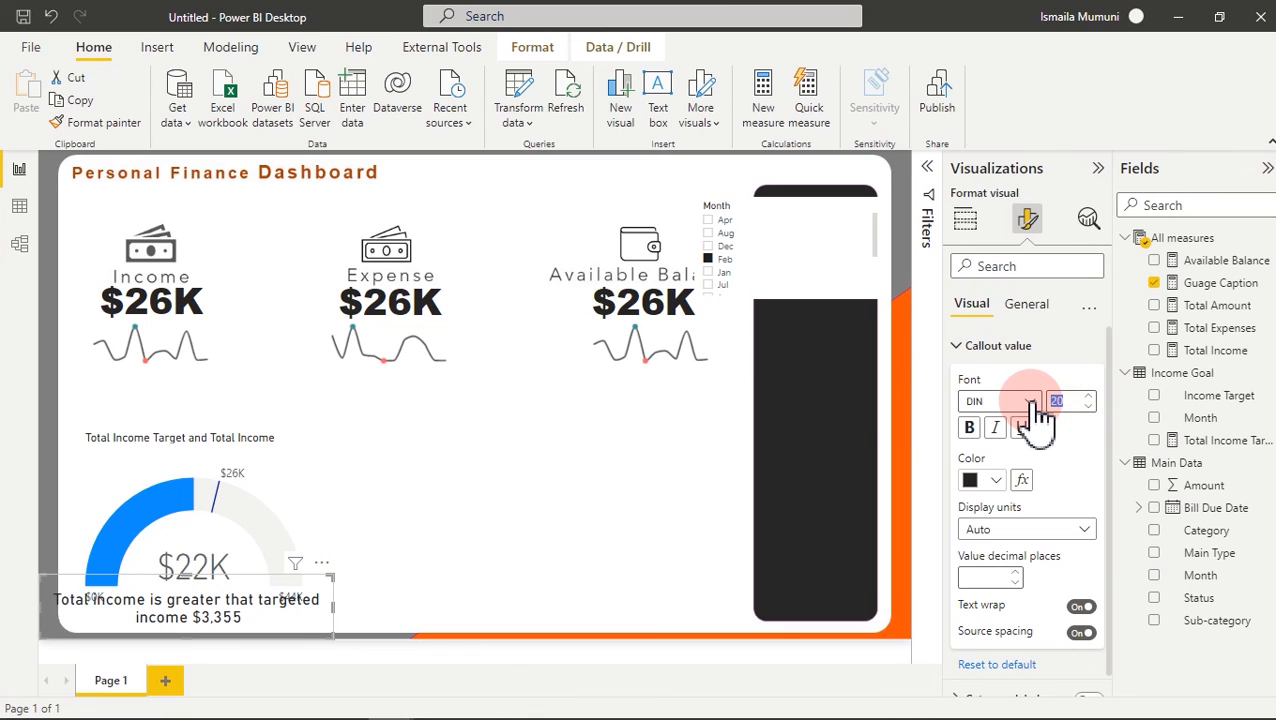
{"action": "type", "text": "18"}
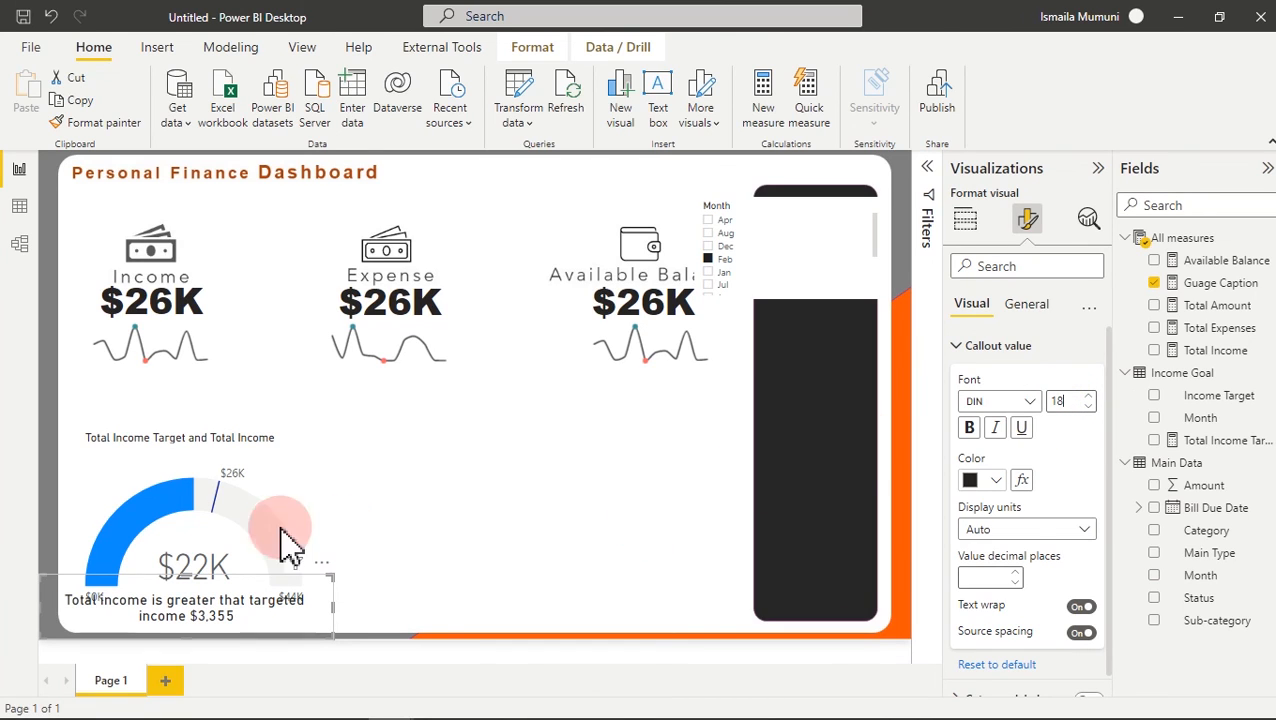
- Shift the income gauge slightly upward, clear of the caption text, and turn off its background
{"action": "left_click_drag", "start_coordinate": [287, 480], "coordinate": [288, 466]}
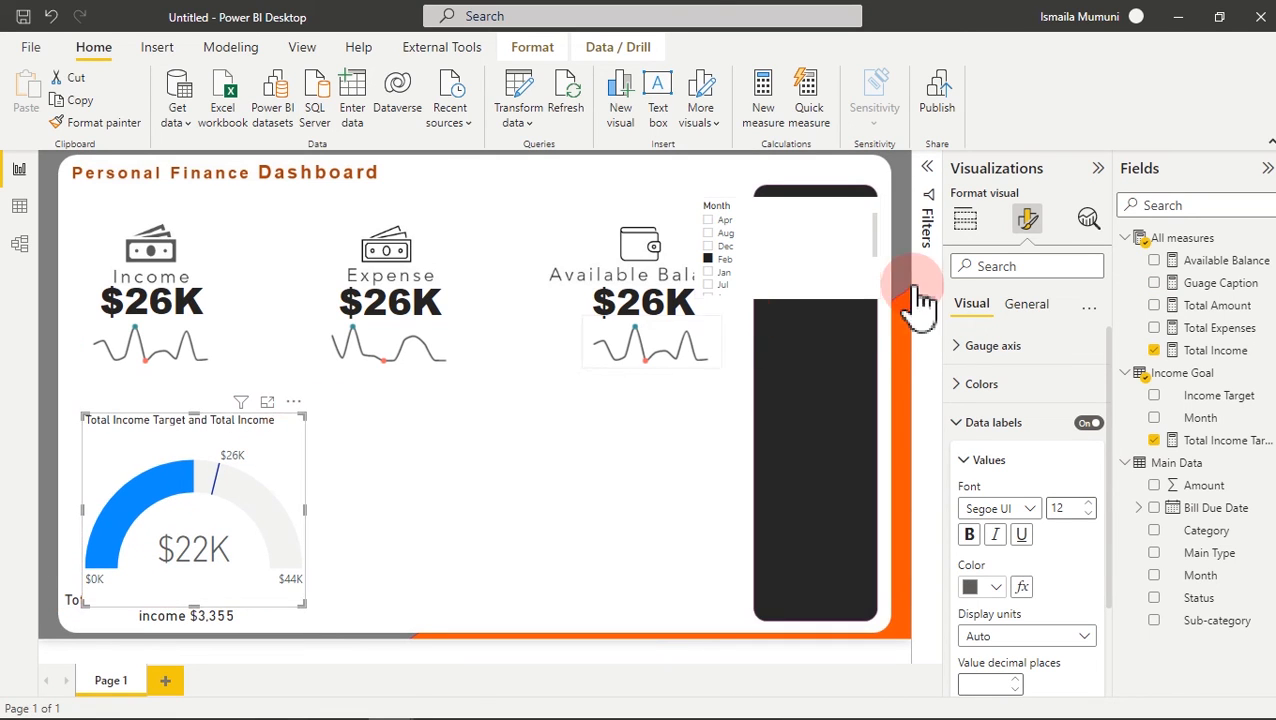
{"action": "left_click", "coordinate": [1030, 305]}
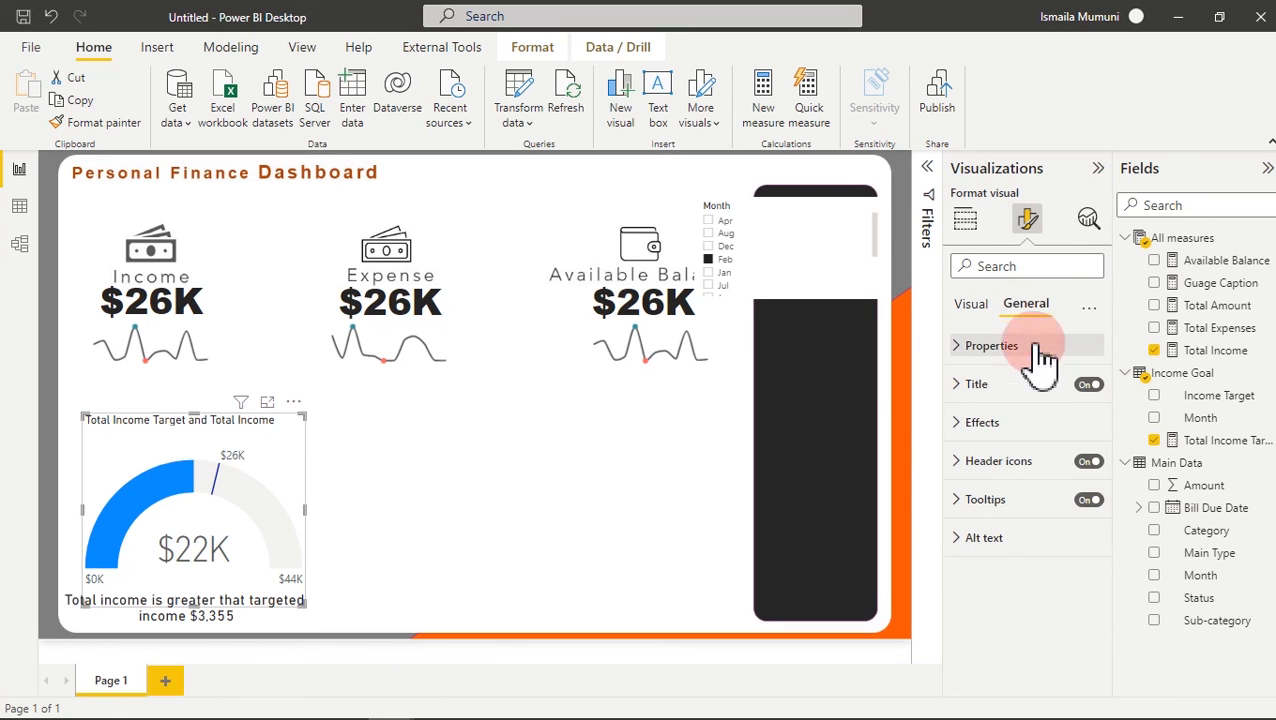
{"action": "left_click", "coordinate": [1024, 423]}
{"action": "left_click", "coordinate": [1080, 462]}
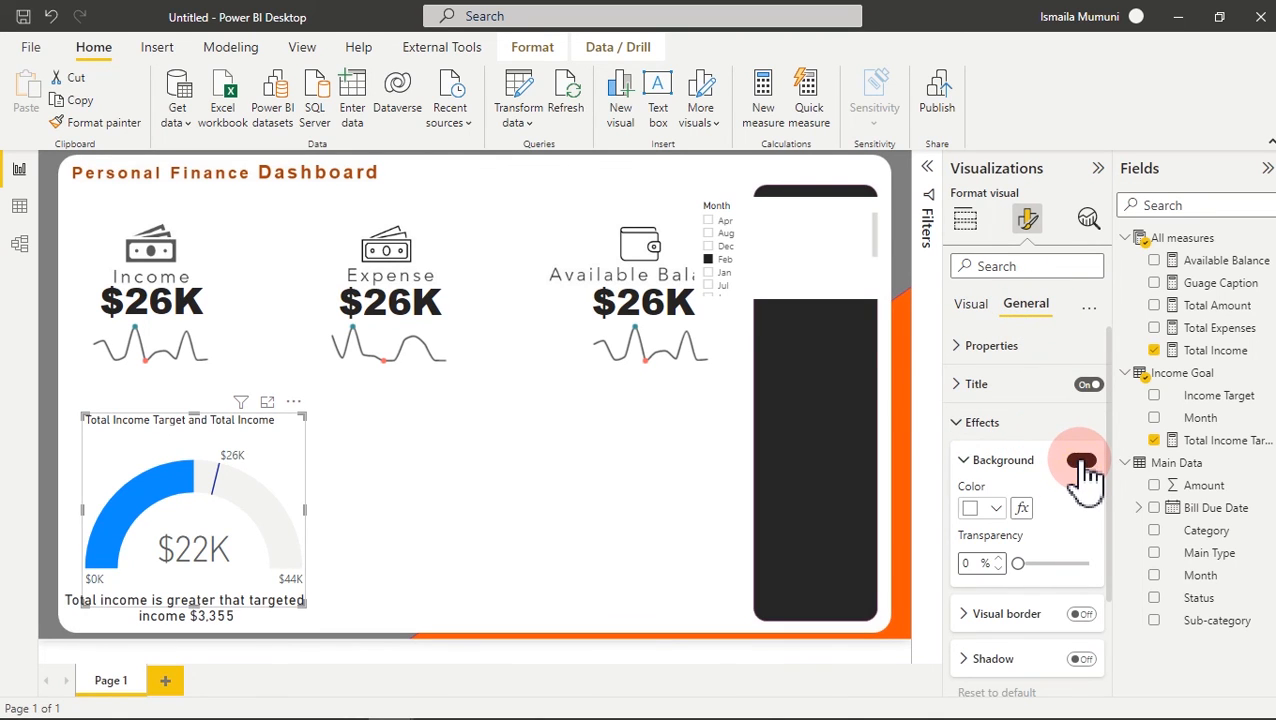
{"action": "left_click", "coordinate": [512, 490]}
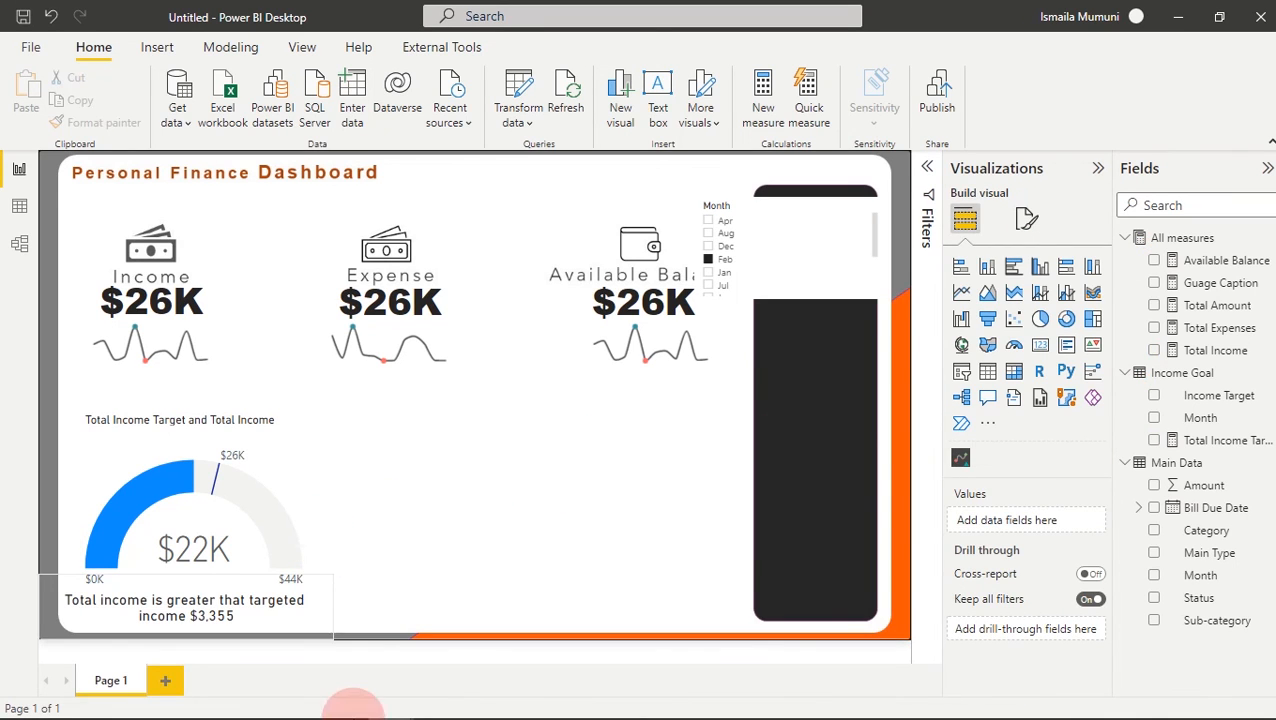
{"action": "mouse_move", "coordinate": [400, 705]}
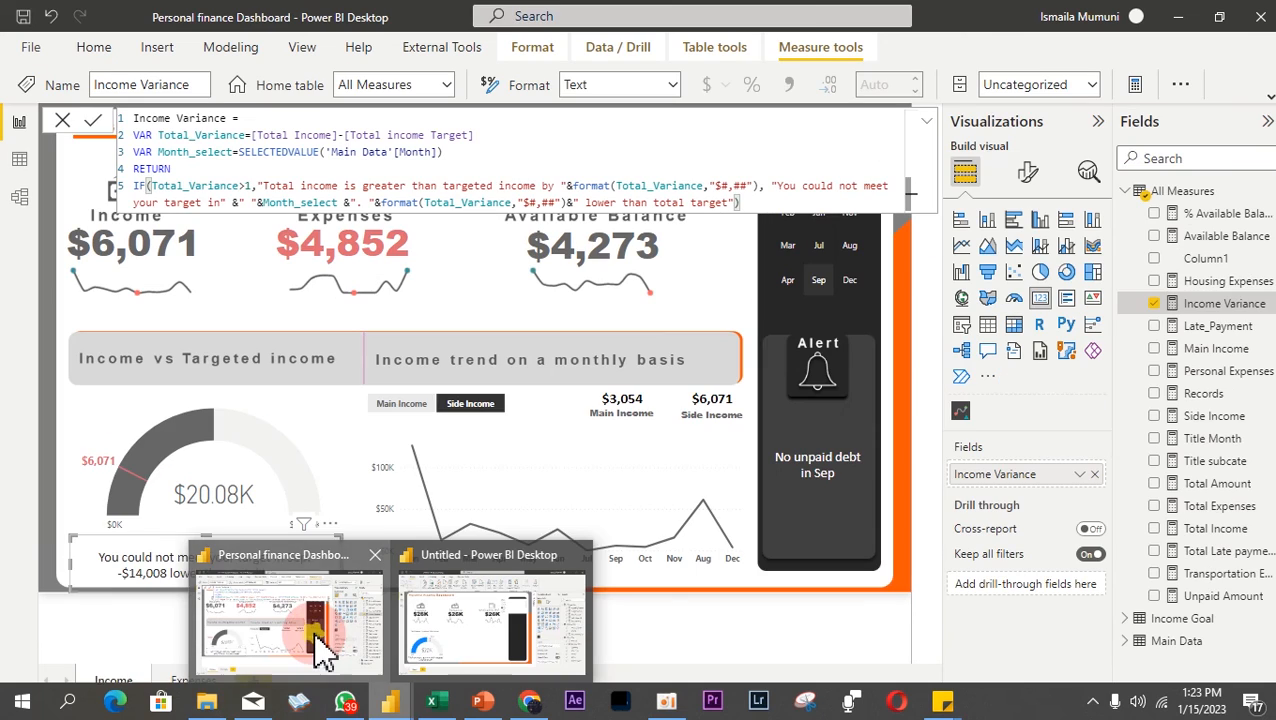
{"action": "left_click", "coordinate": [316, 645]}
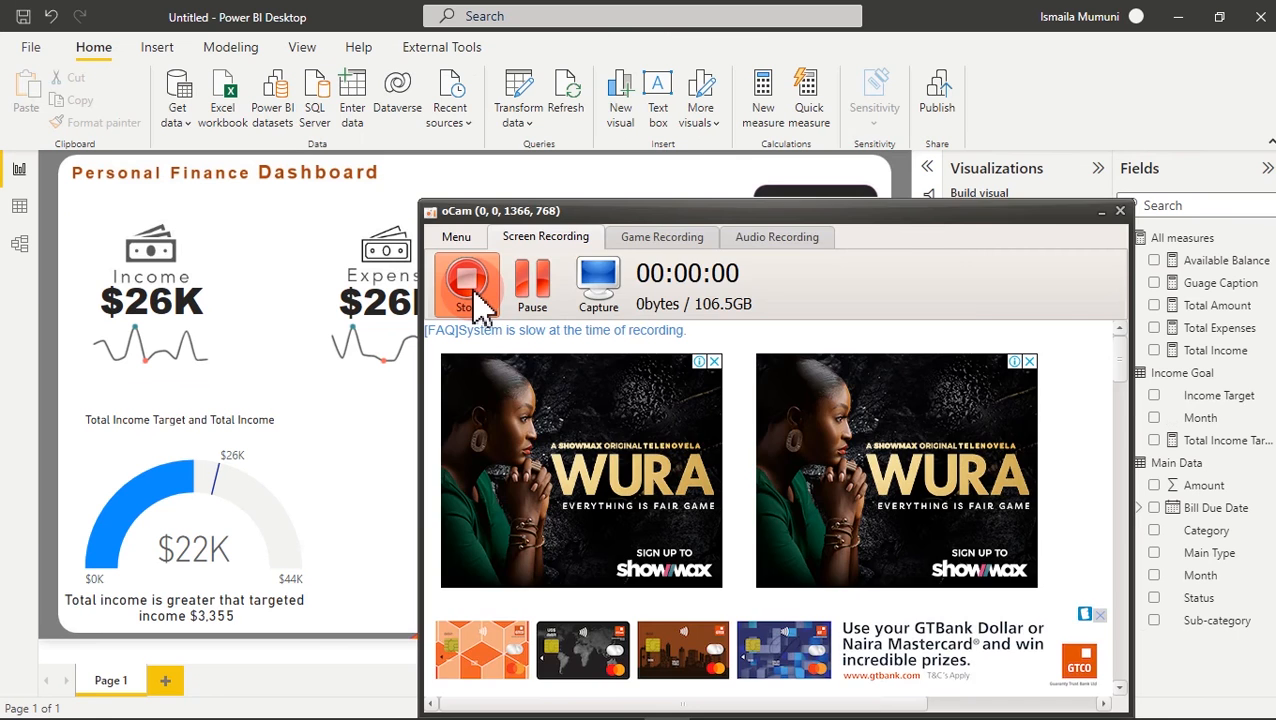
{"action": "left_click", "coordinate": [466, 287]}
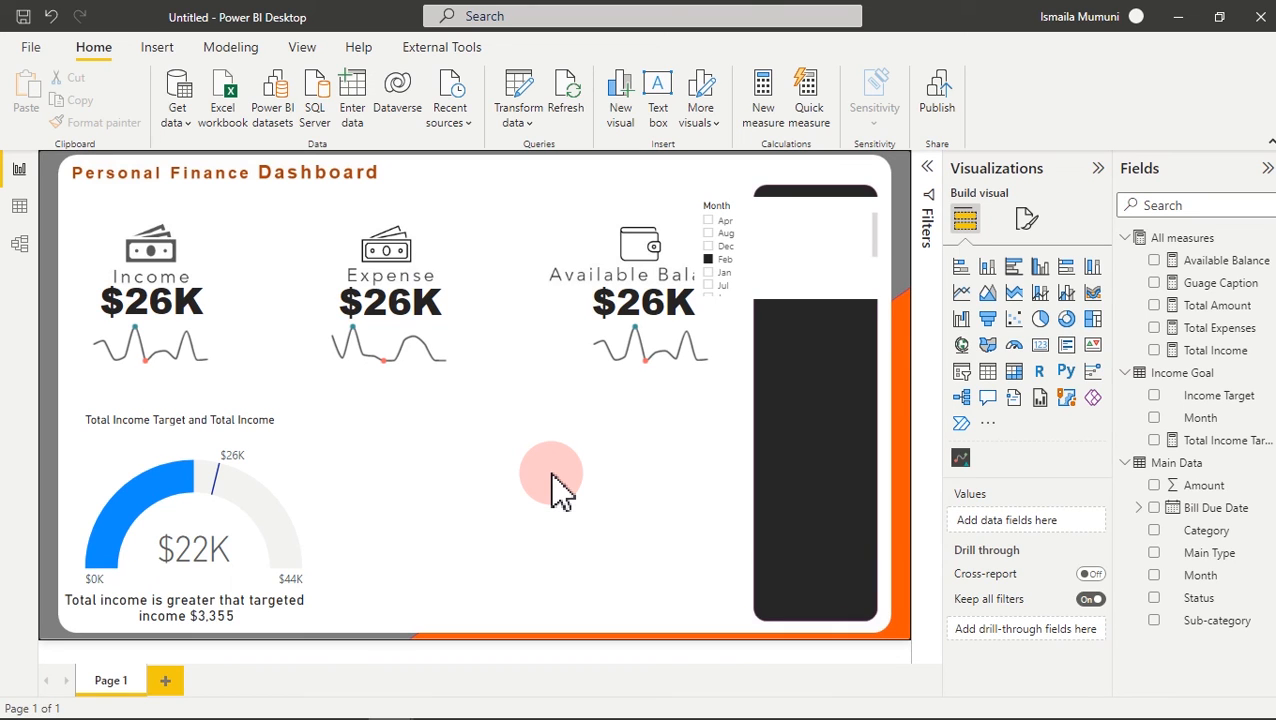
- Create a line chart of Total Income by the Main Data Month field and place it beside the income gauge
{"action": "left_click", "coordinate": [1154, 577]}
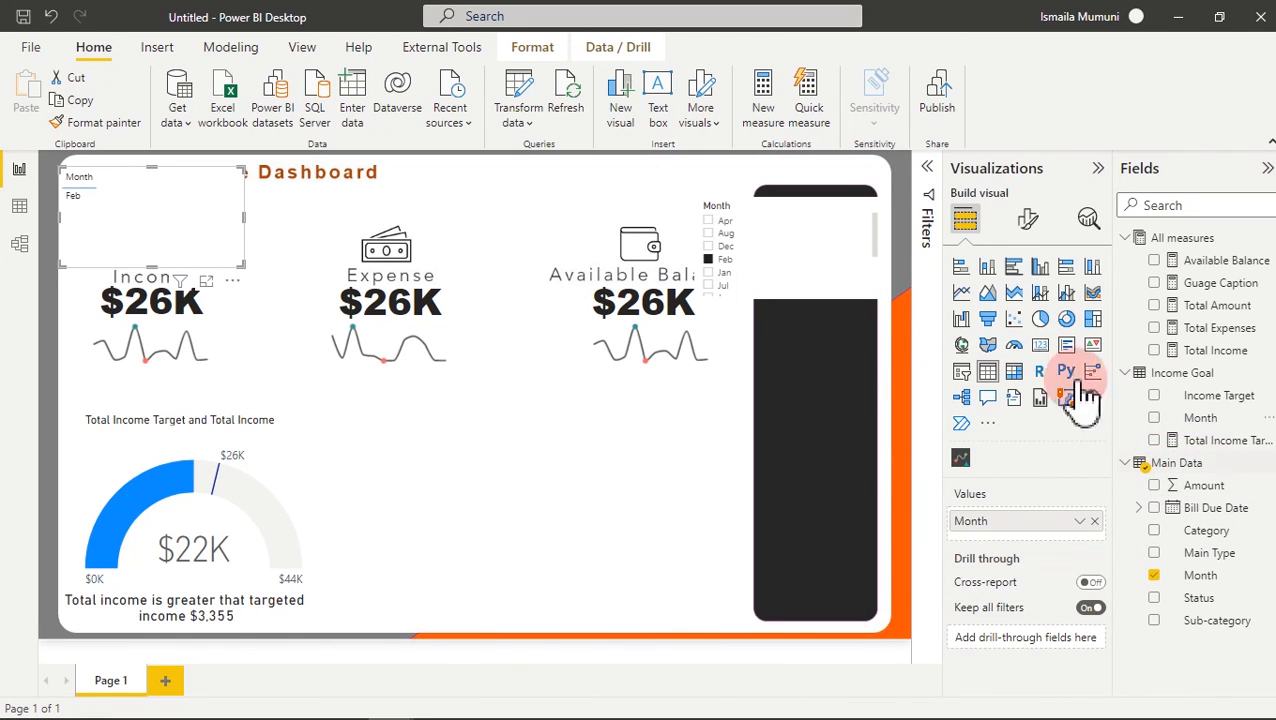
{"action": "left_click", "coordinate": [963, 293]}
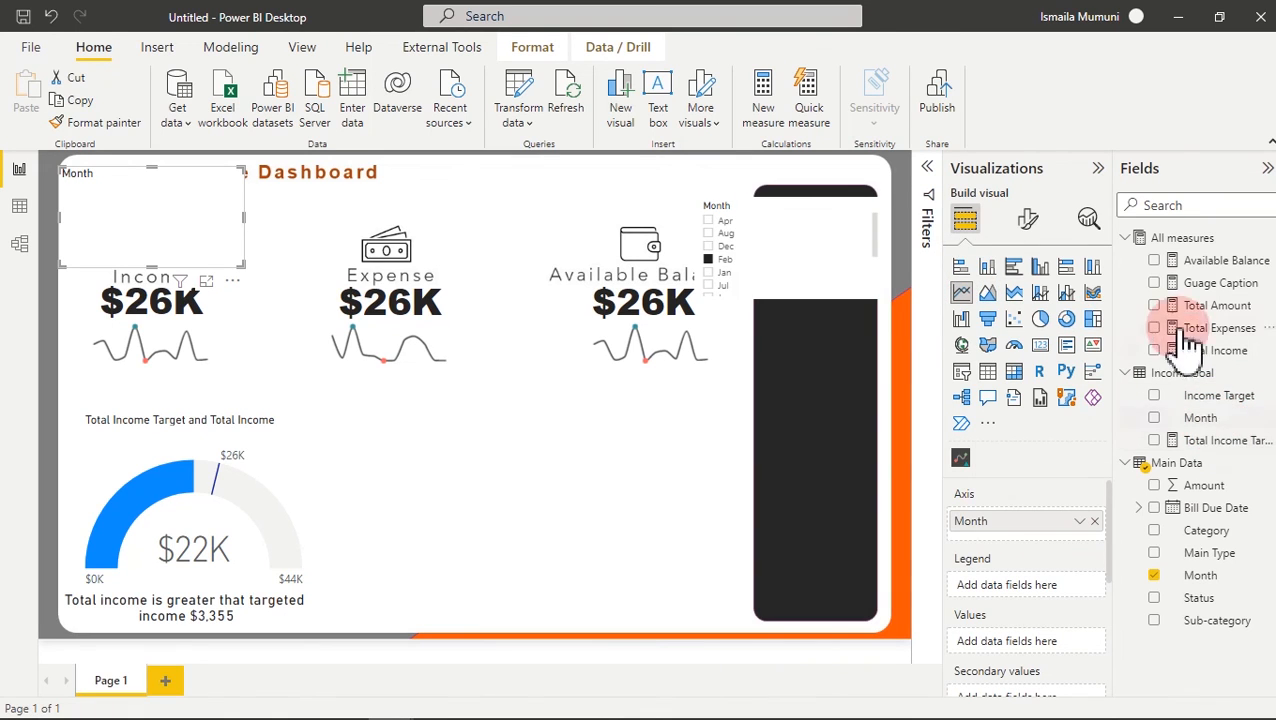
{"action": "left_click", "coordinate": [1156, 351]}
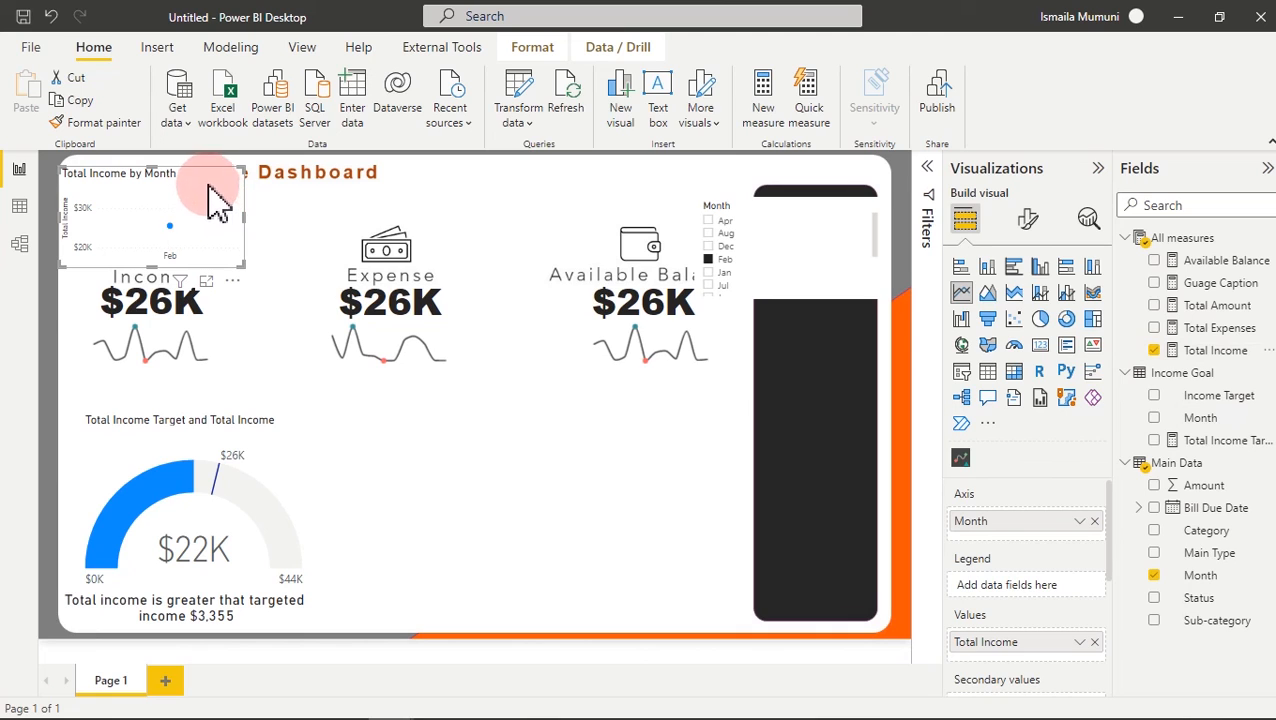
{"action": "left_click_drag", "start_coordinate": [210, 195], "coordinate": [502, 466]}
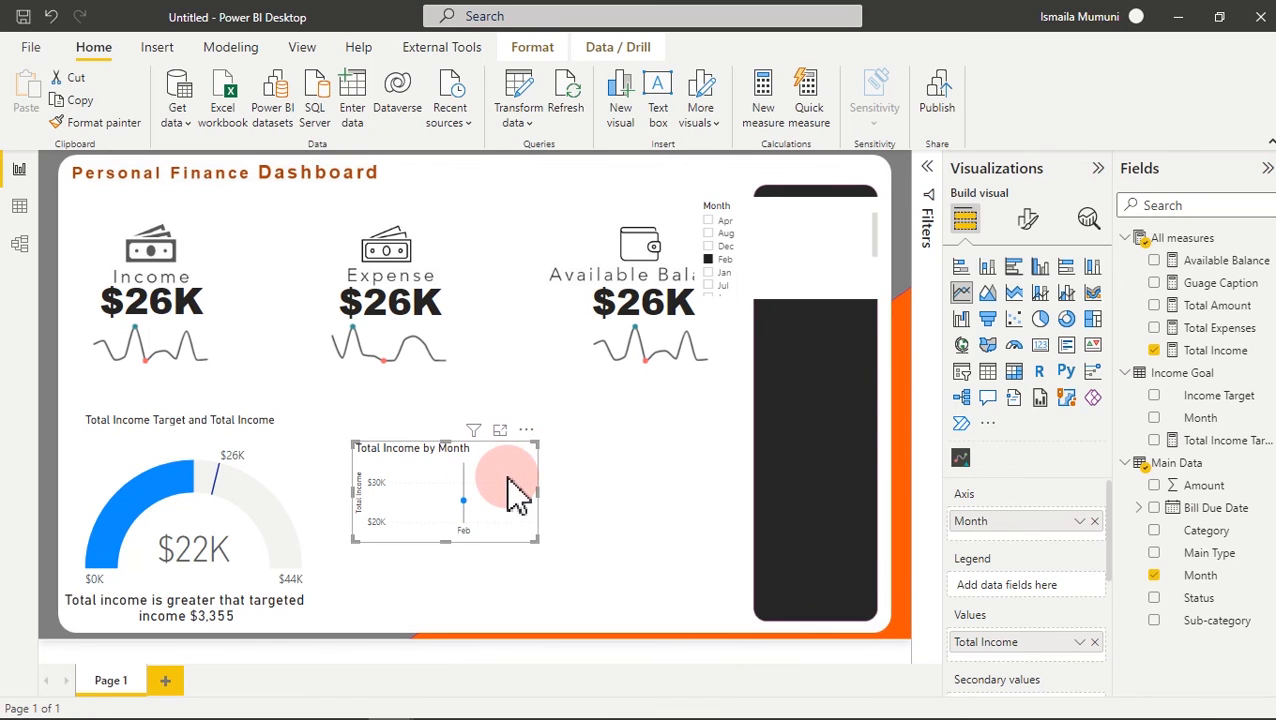
- Edit the Month slicer's interactions so that it does not filter the Total Income by Month line chart
{"action": "left_click", "coordinate": [768, 204]}
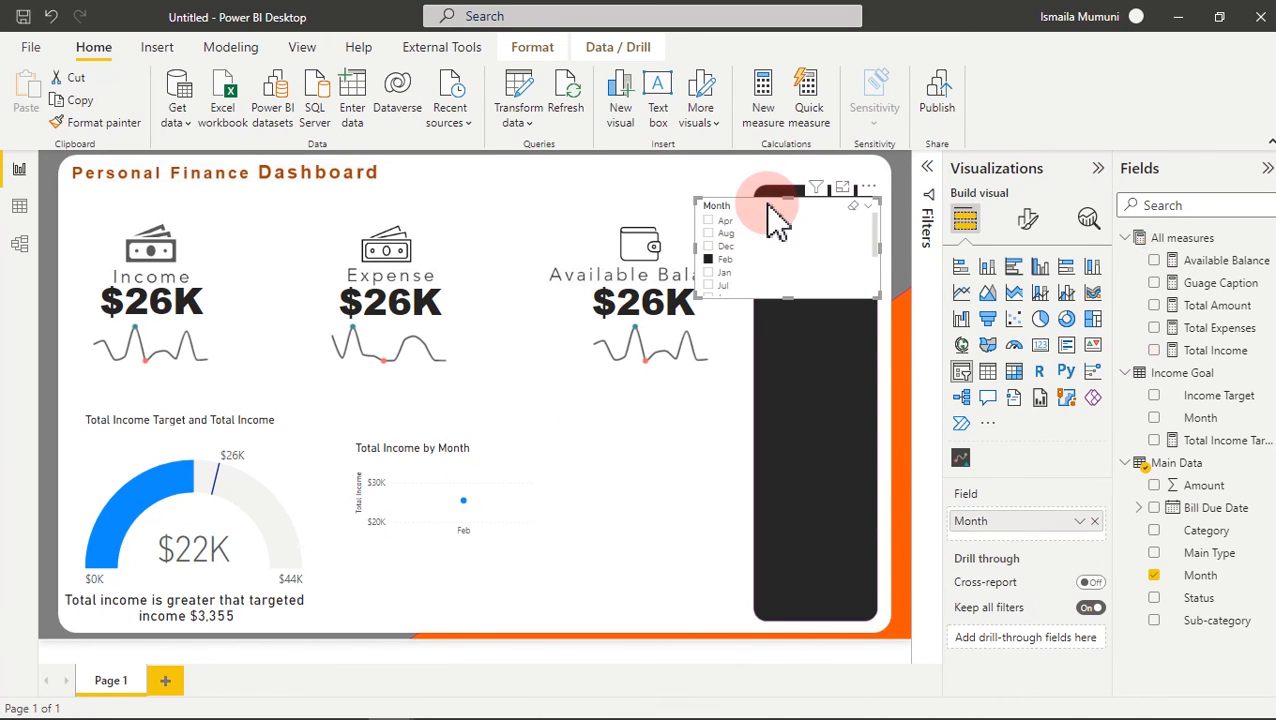
{"action": "left_click", "coordinate": [532, 50]}
{"action": "left_click", "coordinate": [45, 100]}
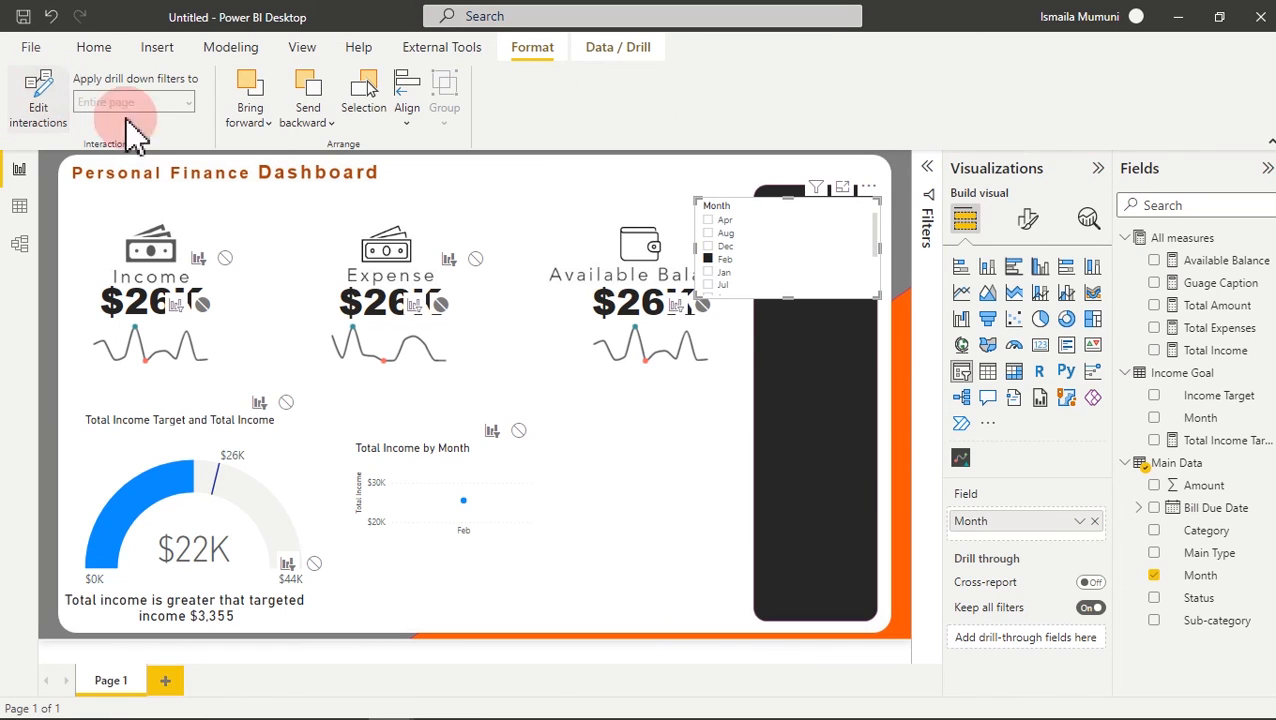
{"action": "left_click", "coordinate": [518, 431]}
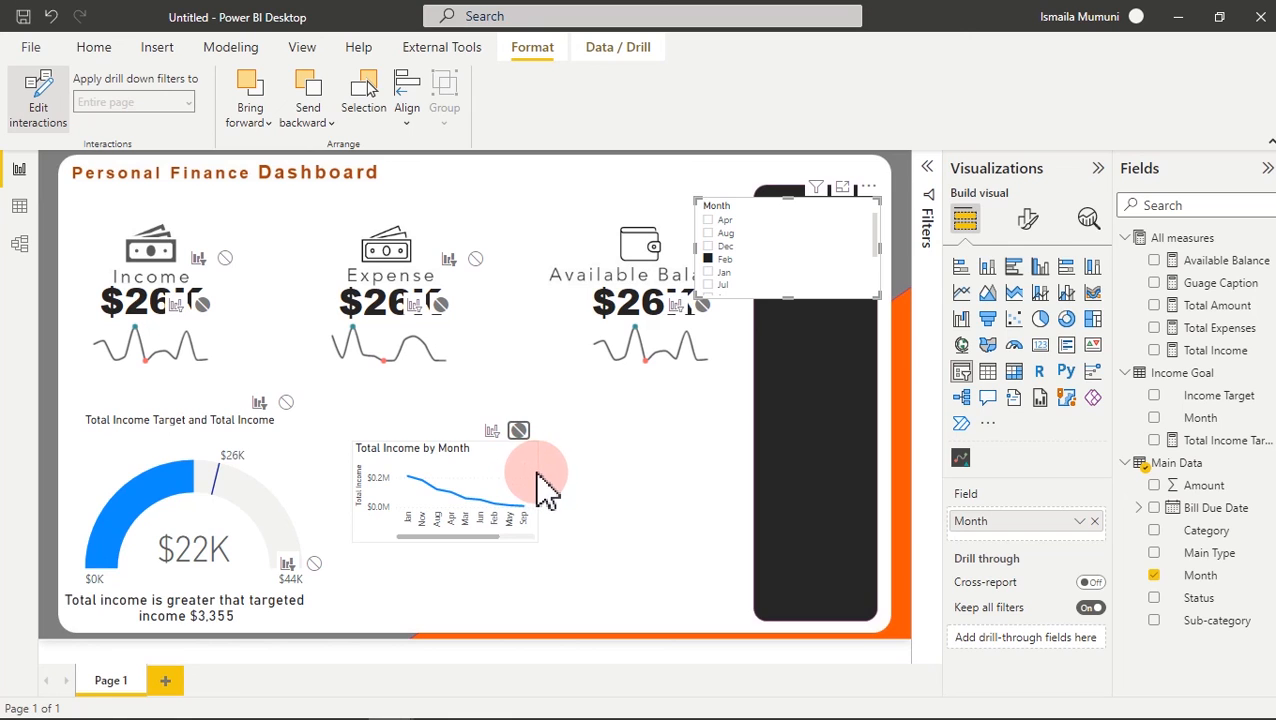
- Enlarge the Total Income by Month line chart to fill the space between the gauge and the dark side panel
{"action": "left_click", "coordinate": [540, 487]}
{"action": "left_click_drag", "start_coordinate": [536, 490], "coordinate": [736, 519]}
{"action": "left_click_drag", "start_coordinate": [547, 541], "coordinate": [536, 618]}
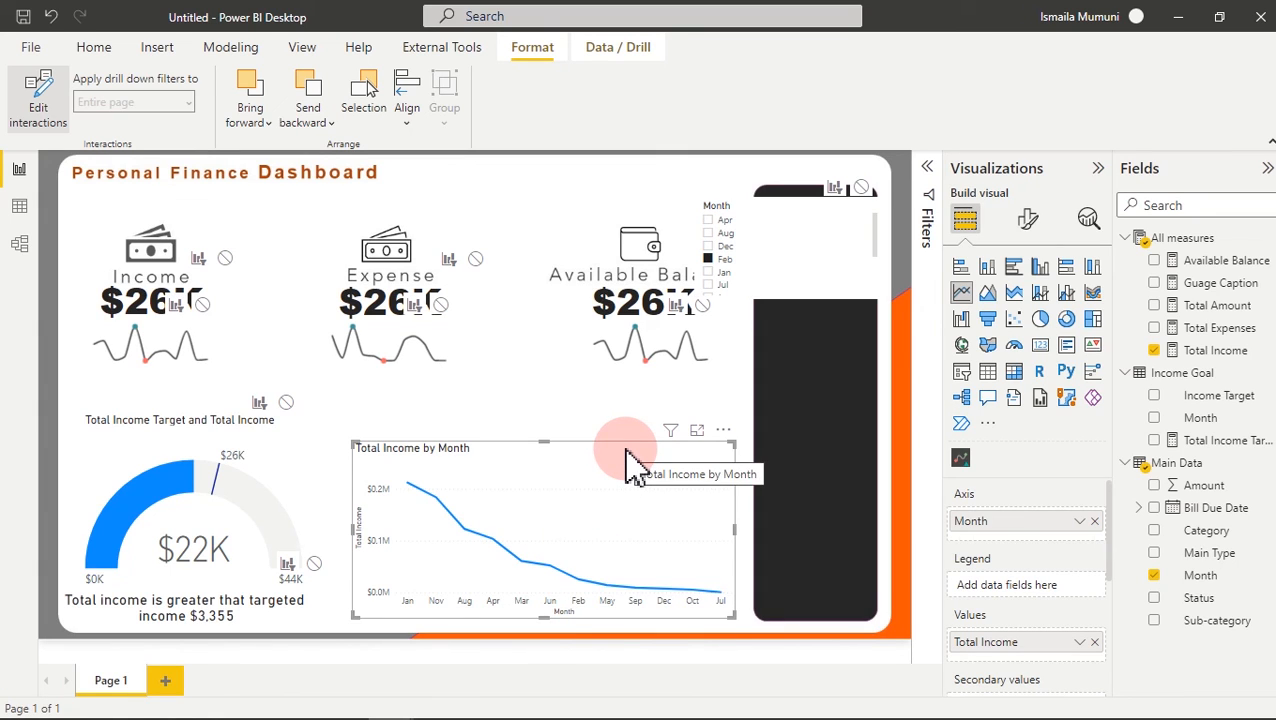
- Turn off the background and the title of the Total Income by Month line chart
{"action": "left_click", "coordinate": [1030, 222]}
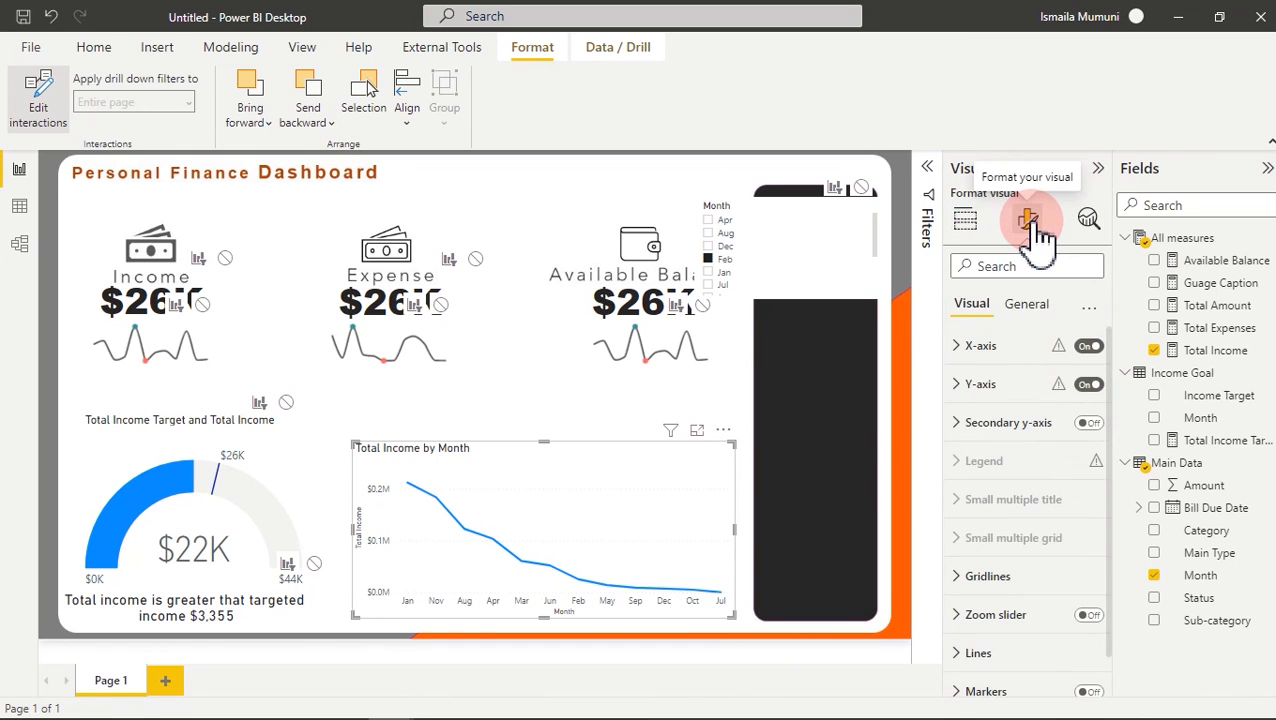
{"action": "left_click", "coordinate": [1030, 305]}
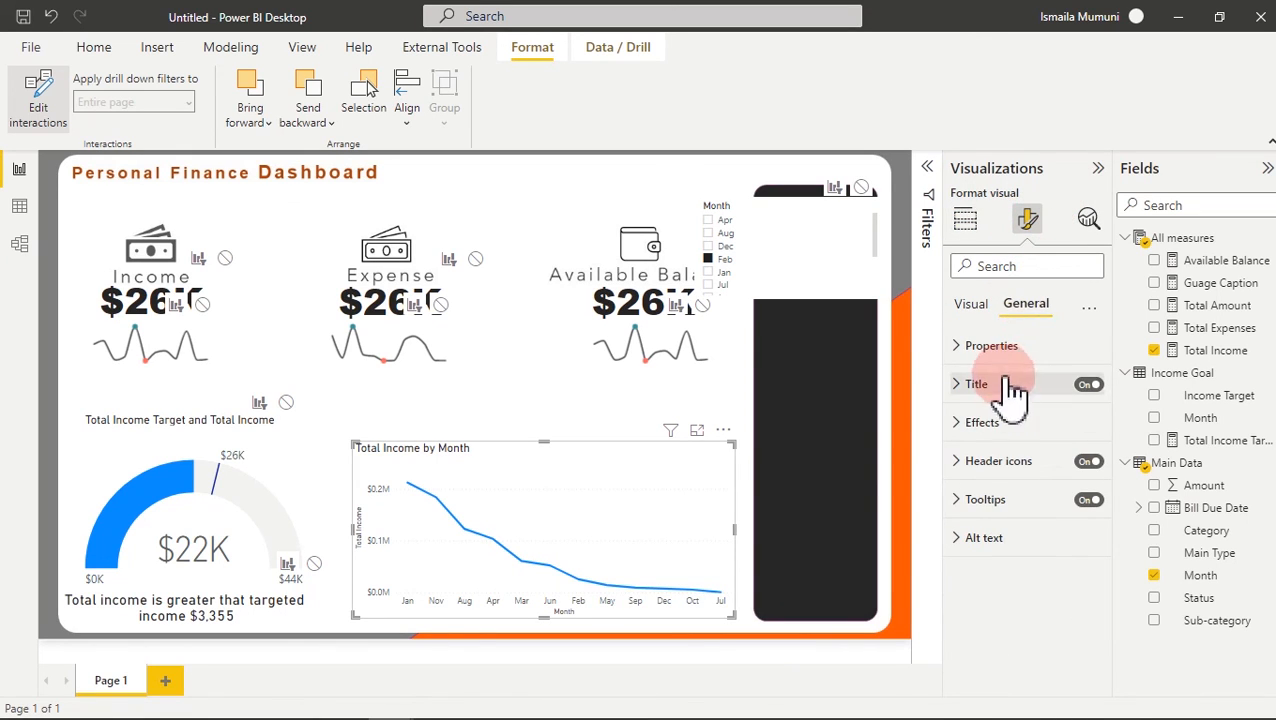
{"action": "left_click", "coordinate": [1011, 421]}
{"action": "left_click", "coordinate": [1081, 462]}
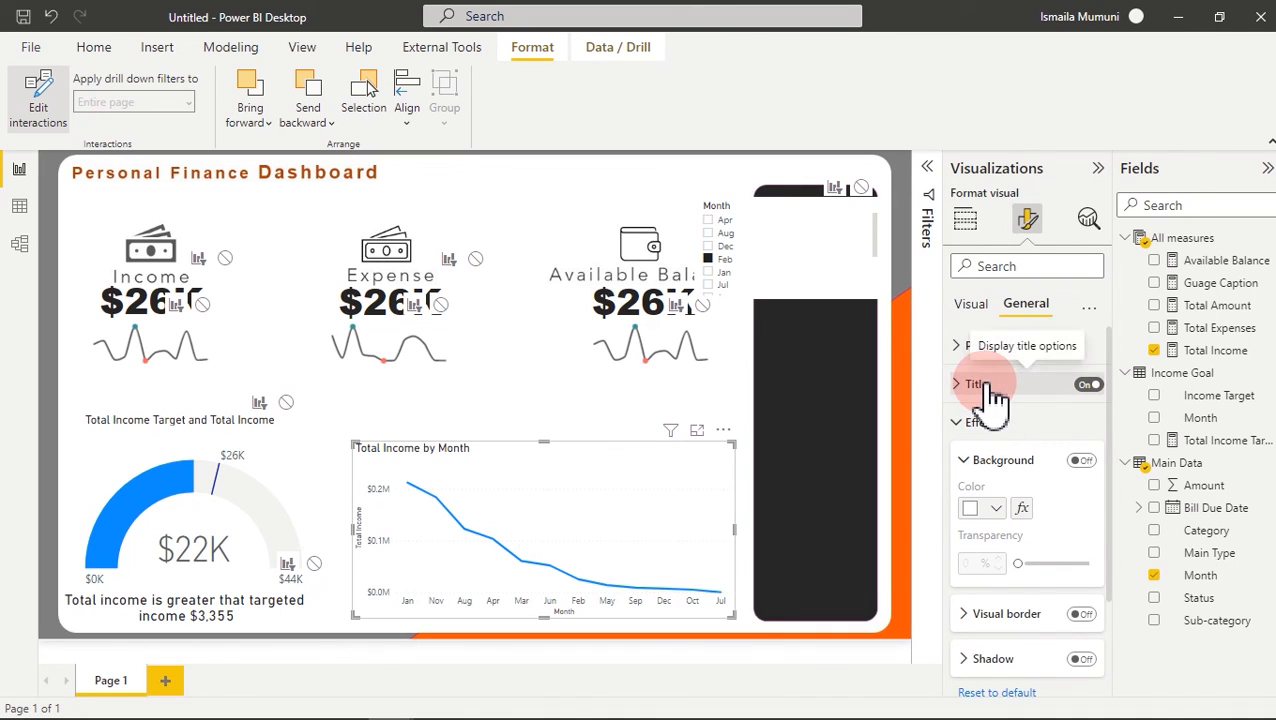
{"action": "left_click", "coordinate": [1091, 386]}
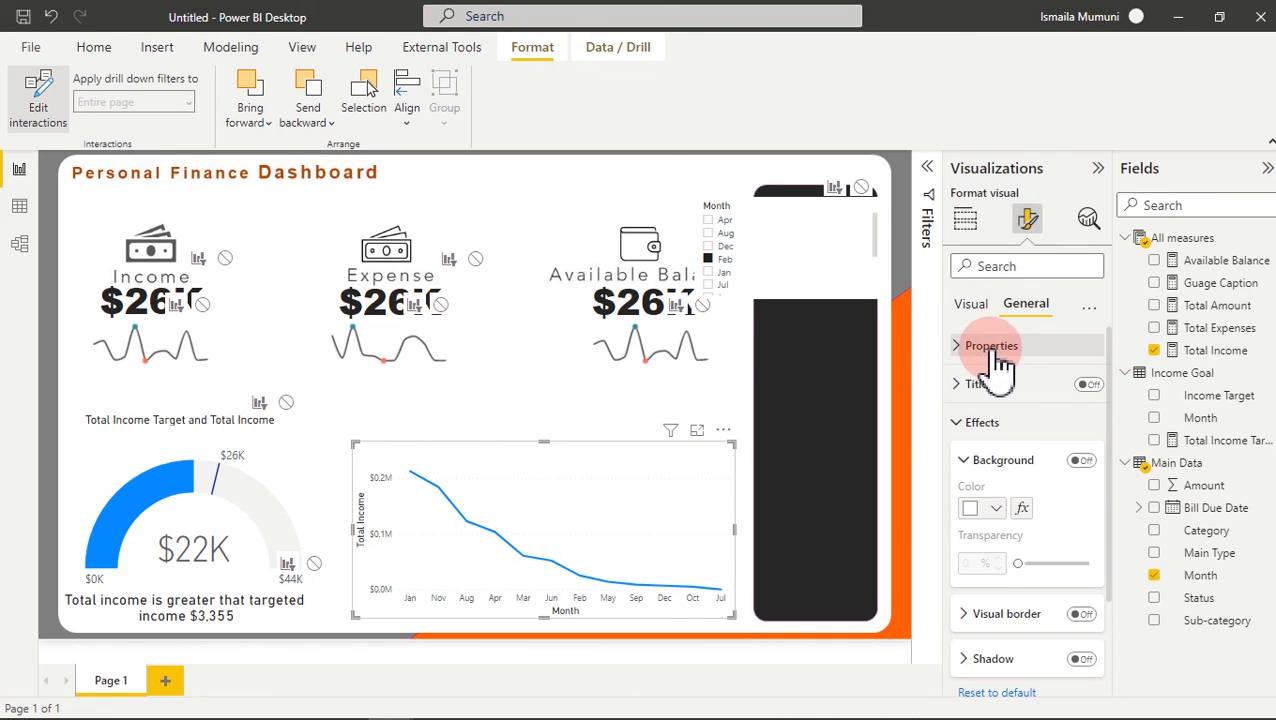
- Turn off the line chart's X-axis title and make the X-axis values bold
{"action": "left_click", "coordinate": [967, 305]}
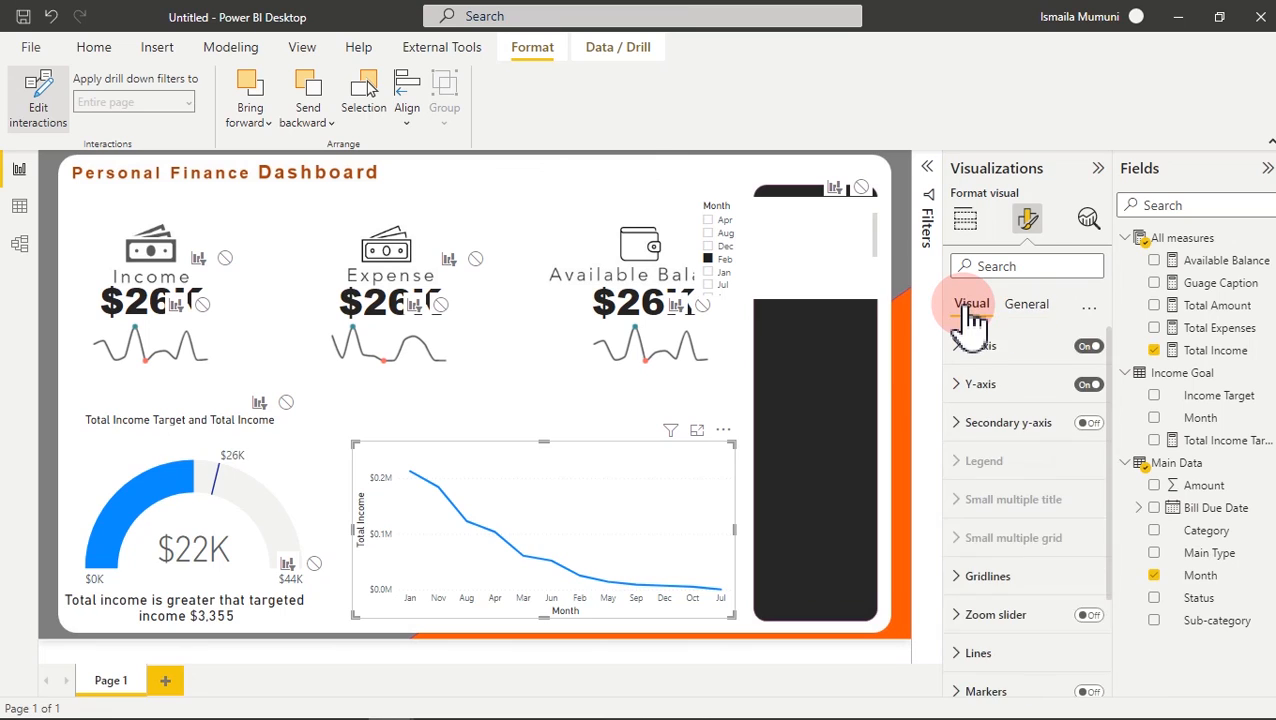
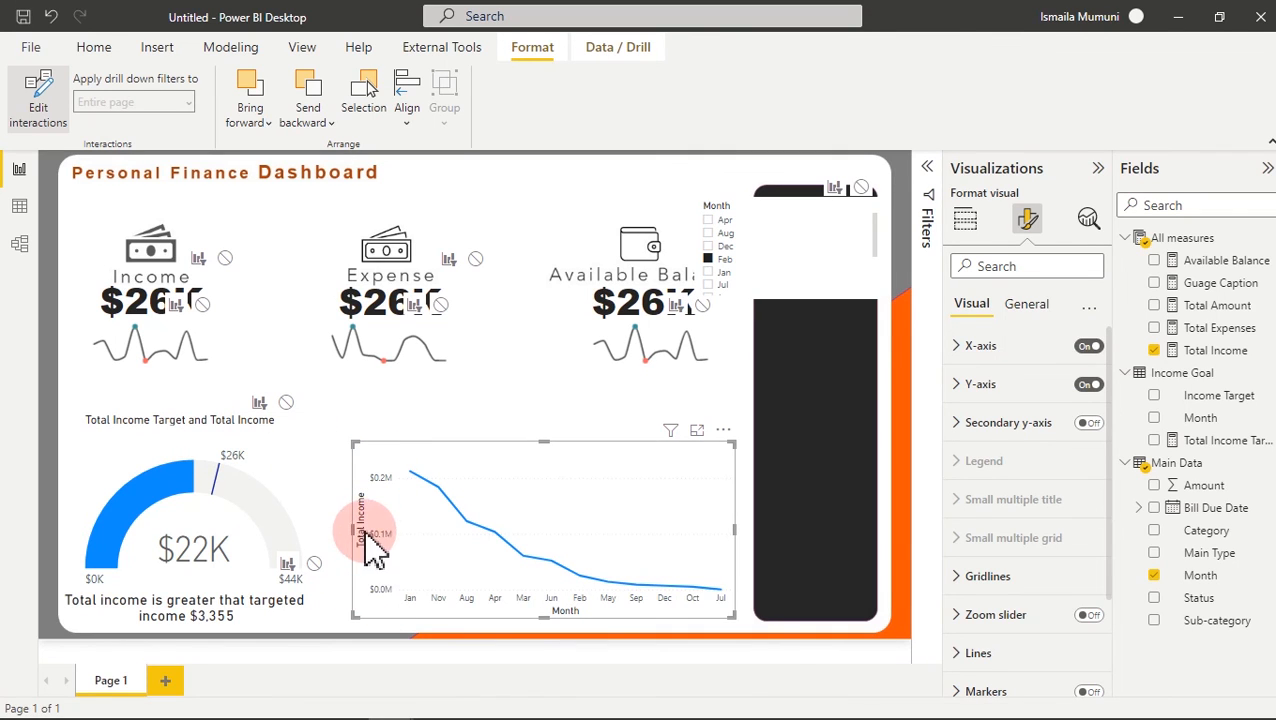
{"action": "left_click", "coordinate": [1044, 350]}
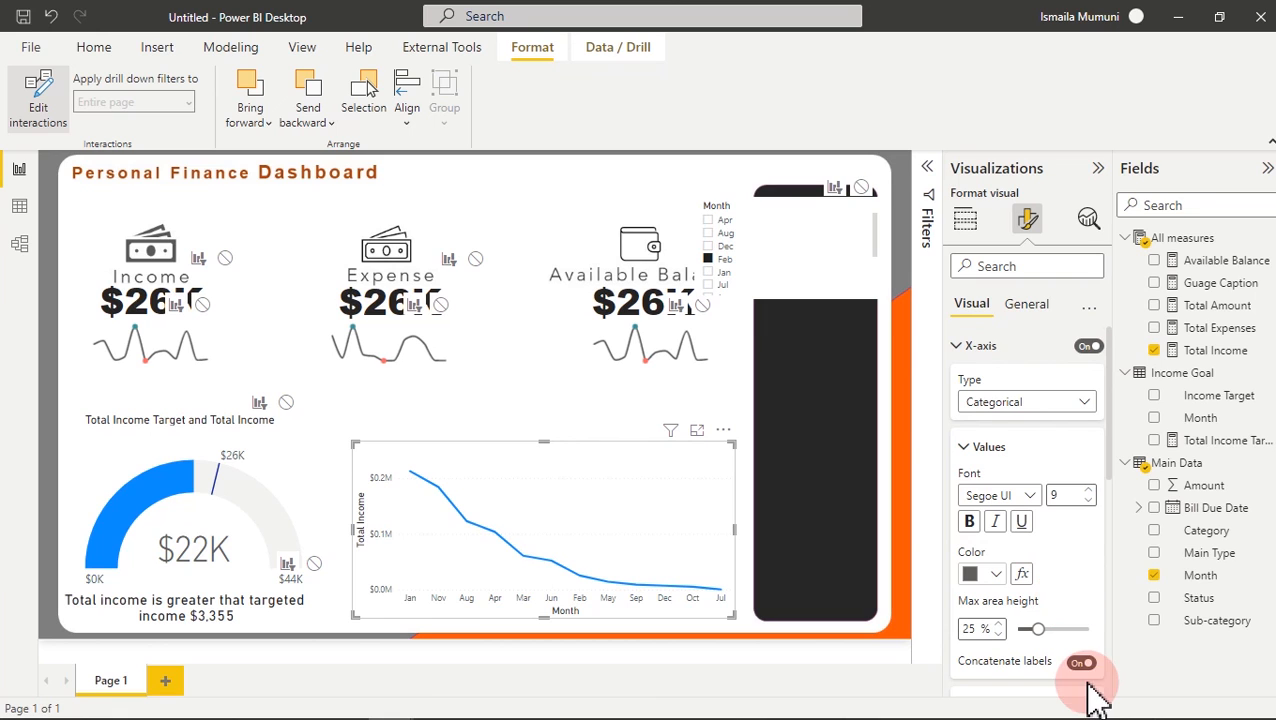
{"action": "left_click_drag", "start_coordinate": [1111, 461], "coordinate": [1097, 493]}
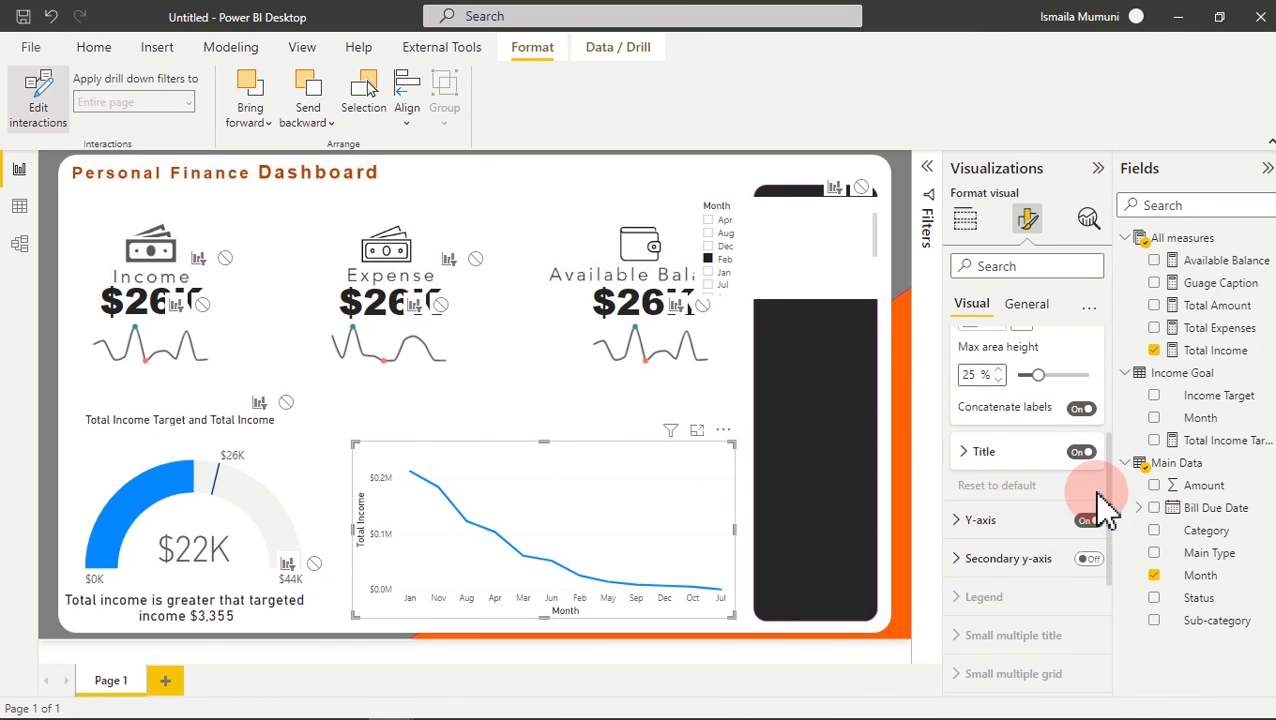
{"action": "left_click", "coordinate": [1081, 452]}
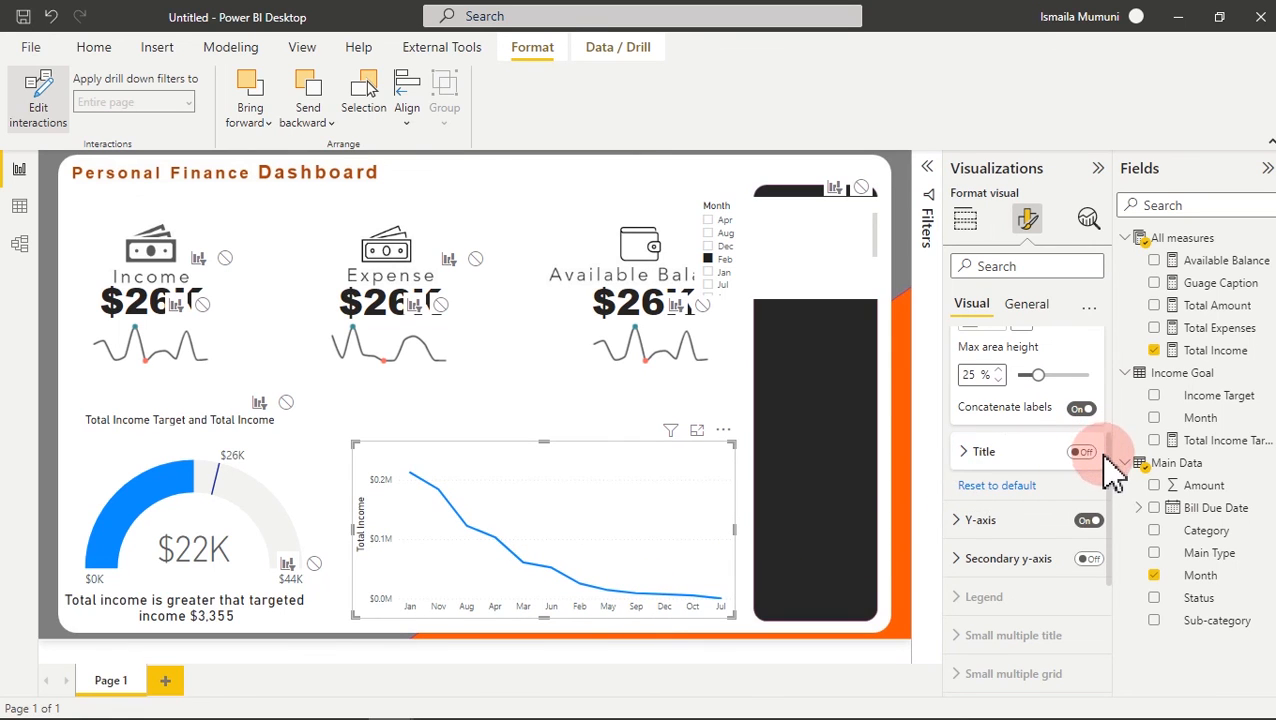
{"action": "left_click_drag", "start_coordinate": [1118, 480], "coordinate": [1105, 368]}
{"action": "left_click", "coordinate": [970, 470]}
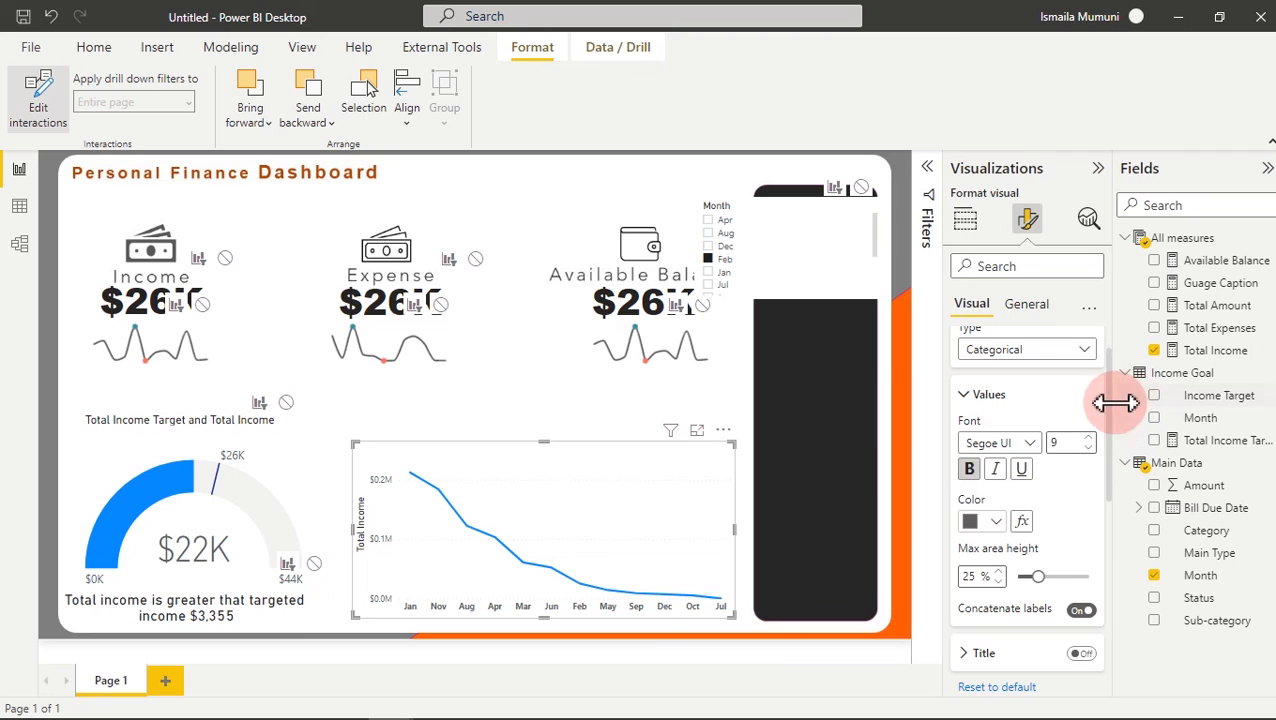
- Turn off the Y-axis title of the Total Income by Month line chart
{"action": "scroll", "coordinate": [1111, 405], "scroll_direction": "up", "scroll_amount": 1}
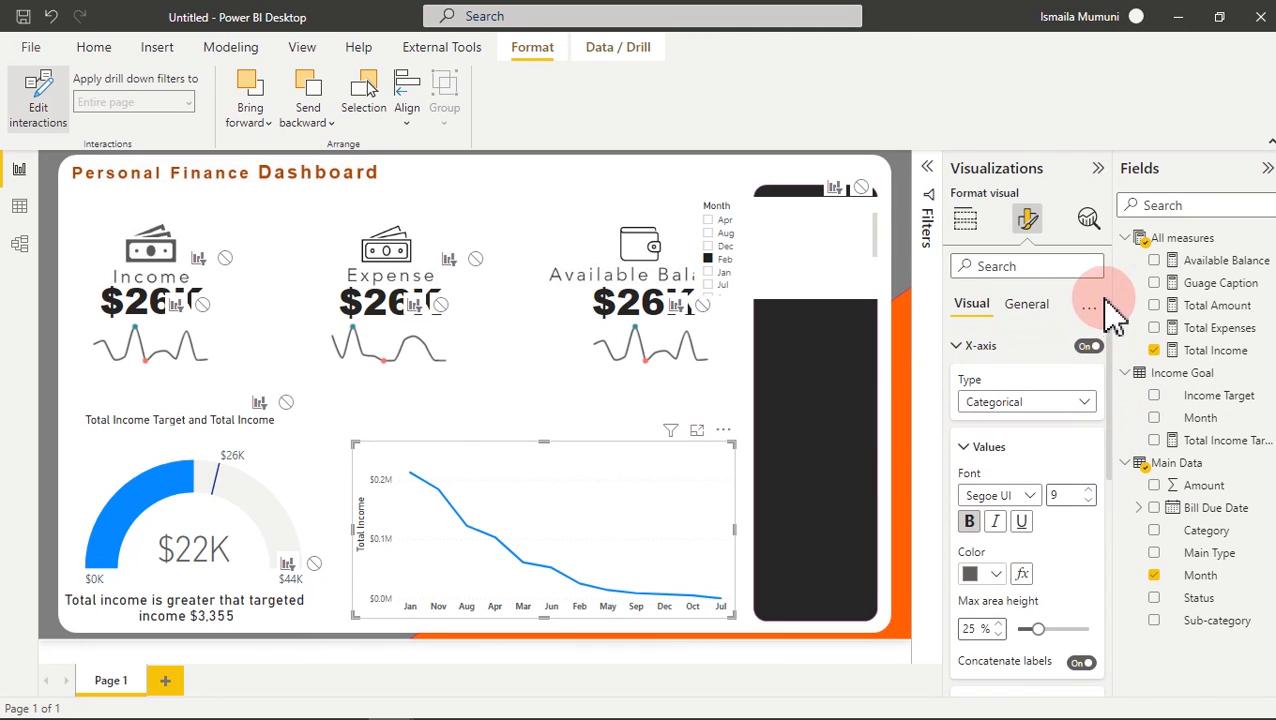
{"action": "left_click", "coordinate": [1003, 347]}
{"action": "left_click", "coordinate": [1003, 384]}
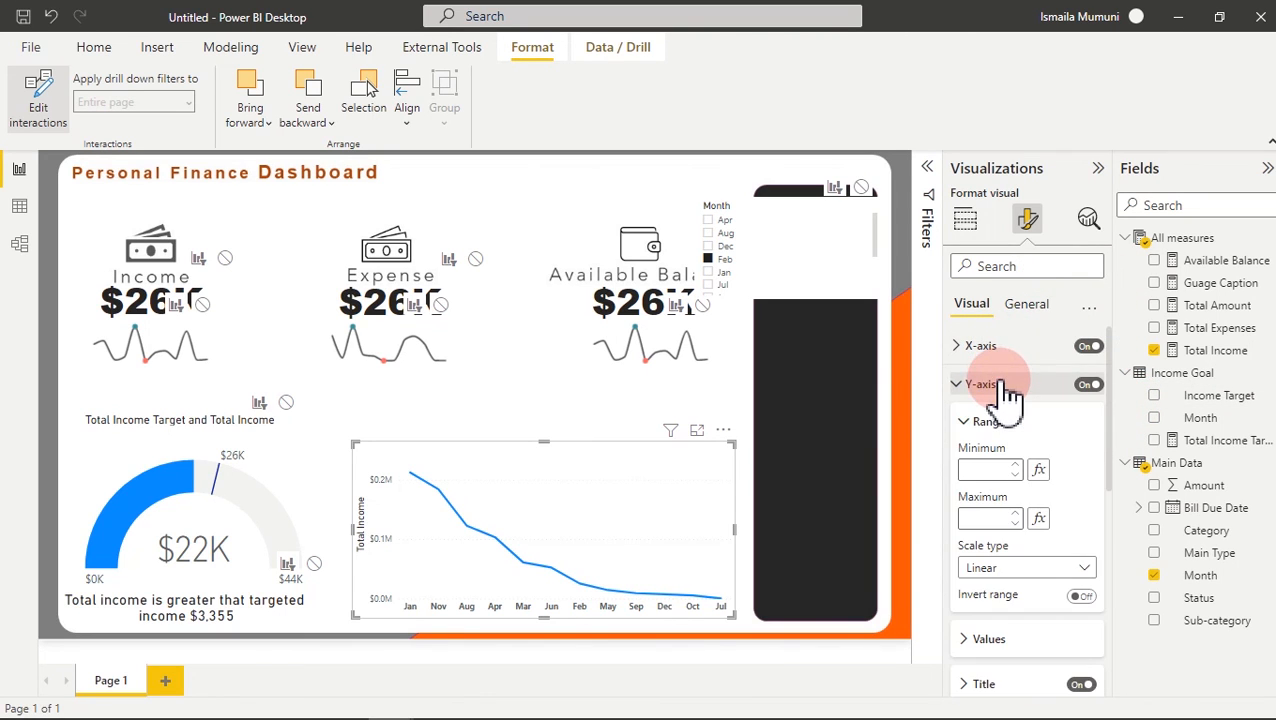
{"action": "left_click", "coordinate": [1086, 688]}
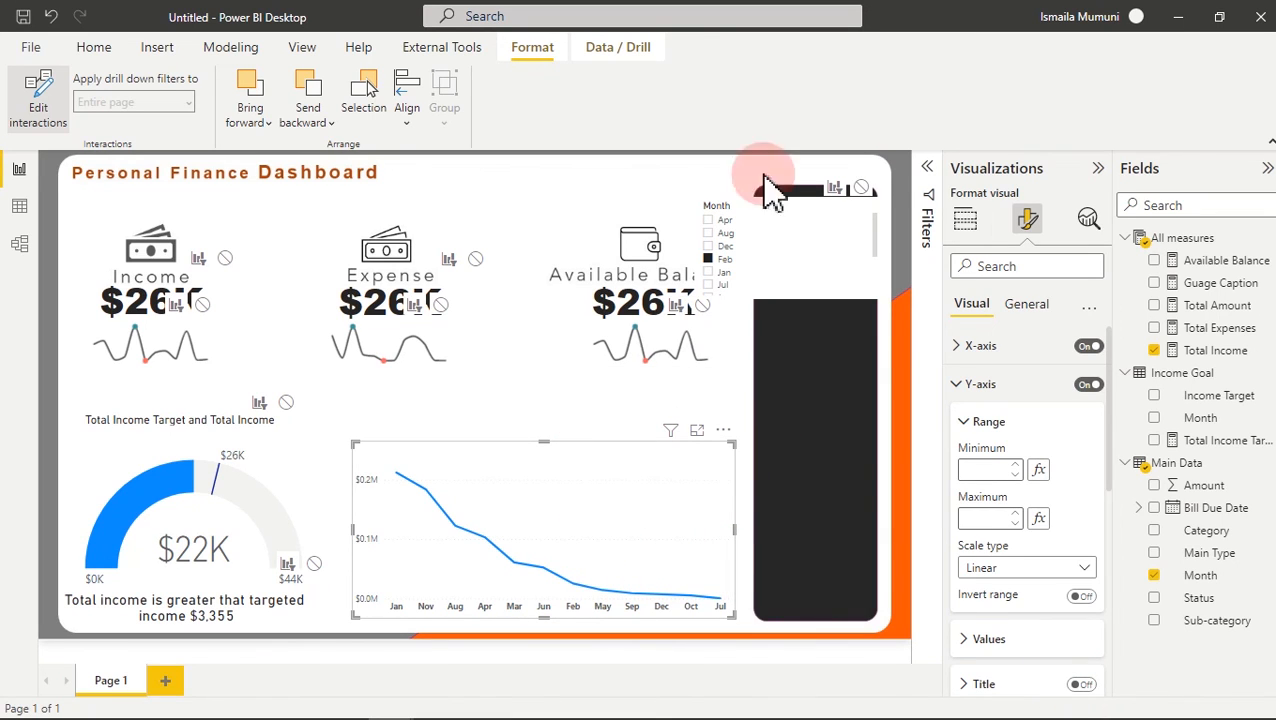
- Stop editing the Month slicer's interactions and nudge the slicer slightly upward over the dark side panel
{"action": "left_click", "coordinate": [745, 228]}
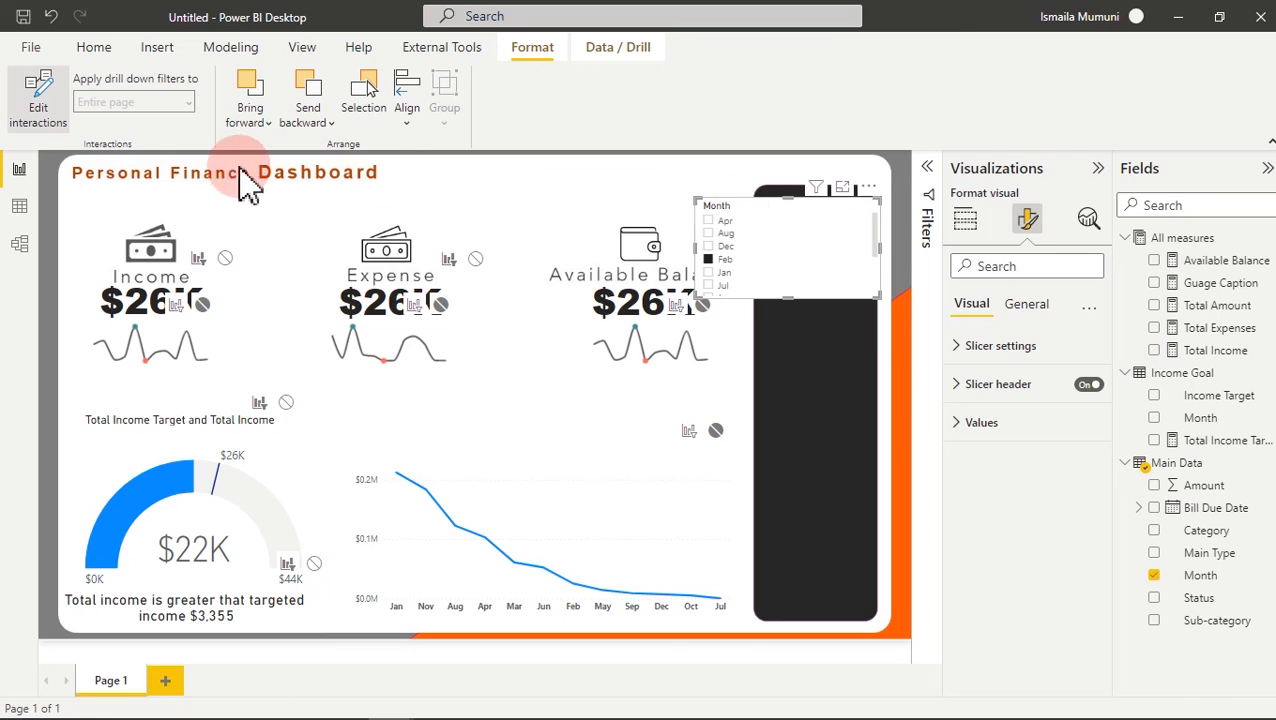
{"action": "left_click", "coordinate": [36, 112]}
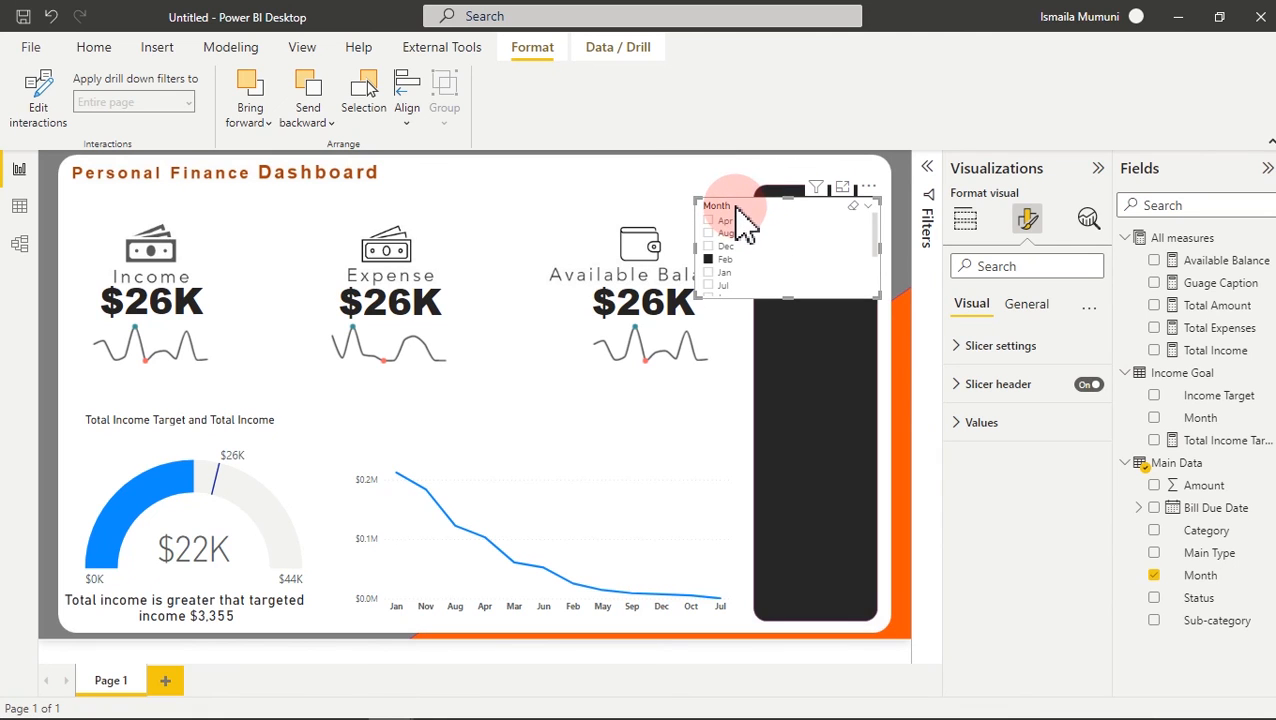
{"action": "left_click_drag", "start_coordinate": [745, 225], "coordinate": [1016, 245]}
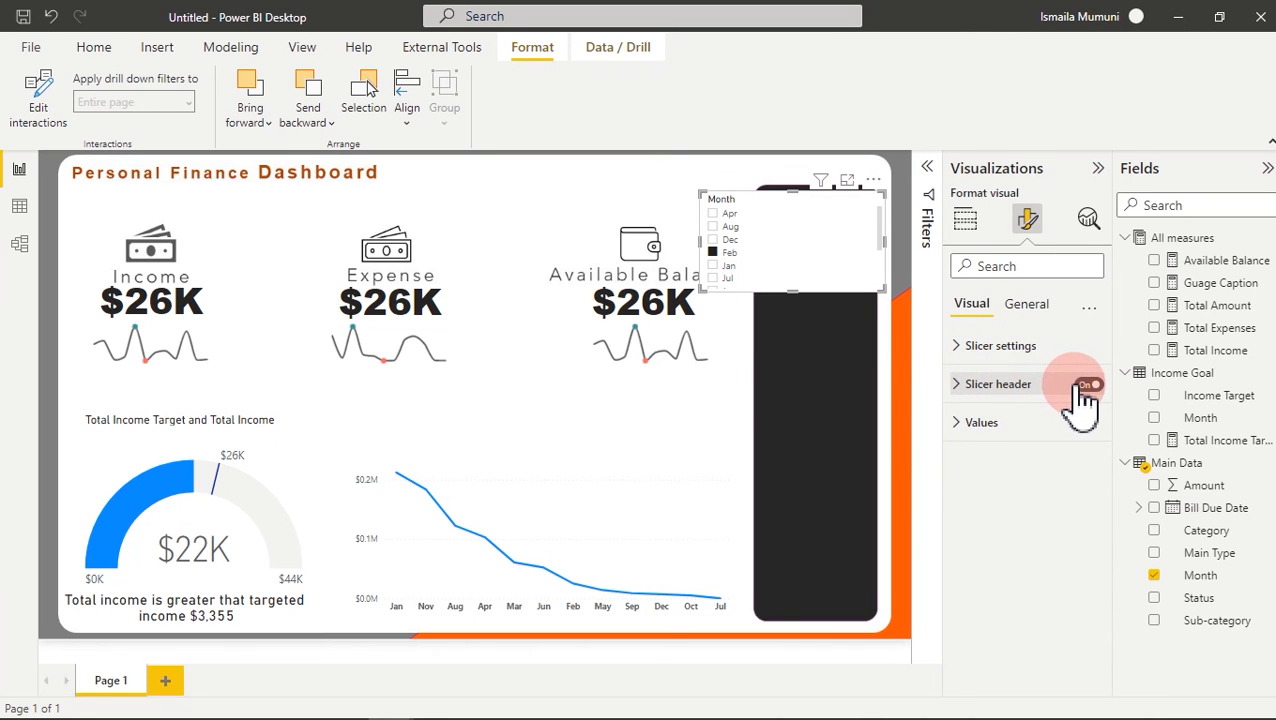
- Set the Month slicer's orientation to Horizontal
{"action": "left_click", "coordinate": [1003, 350]}
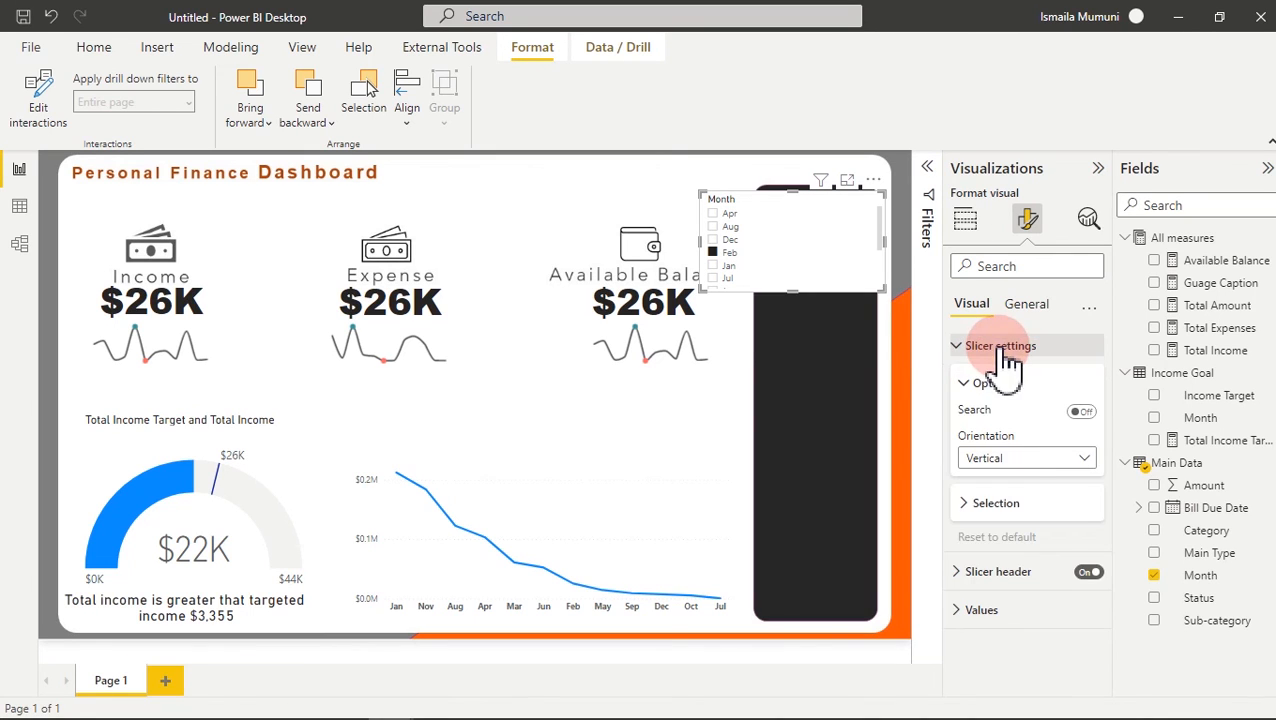
{"action": "left_click", "coordinate": [1024, 460]}
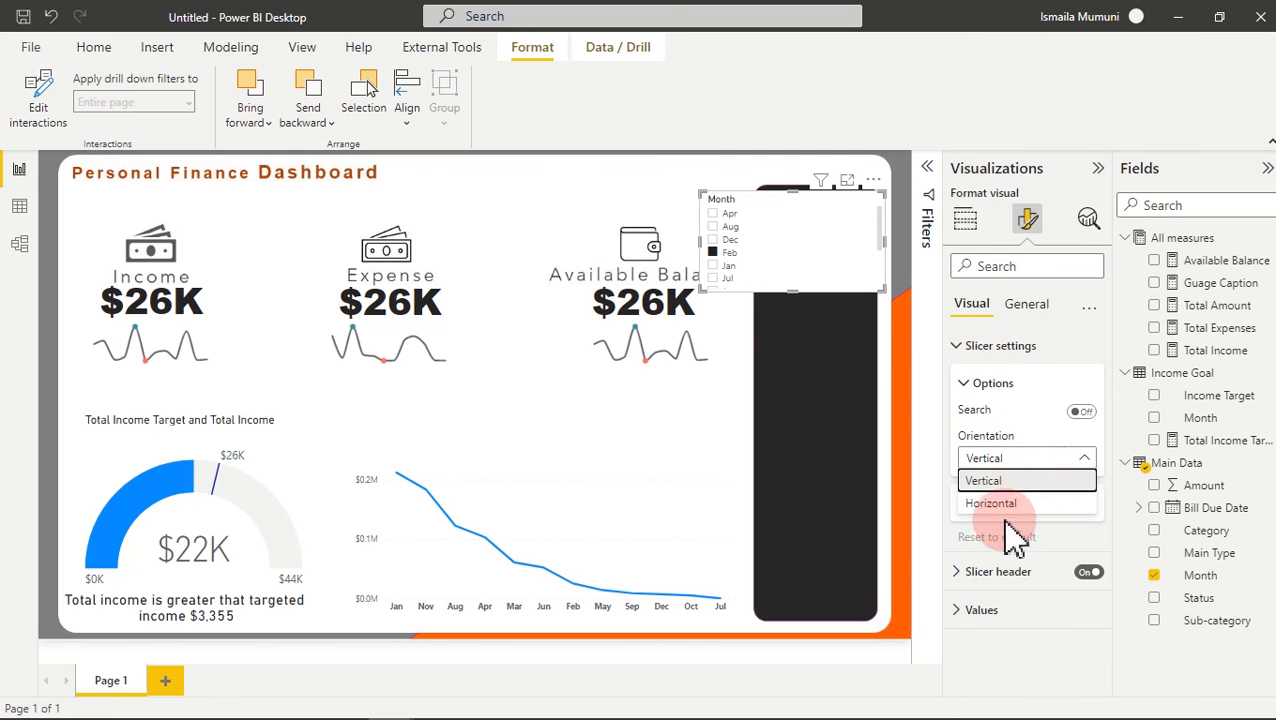
{"action": "left_click", "coordinate": [1005, 505]}
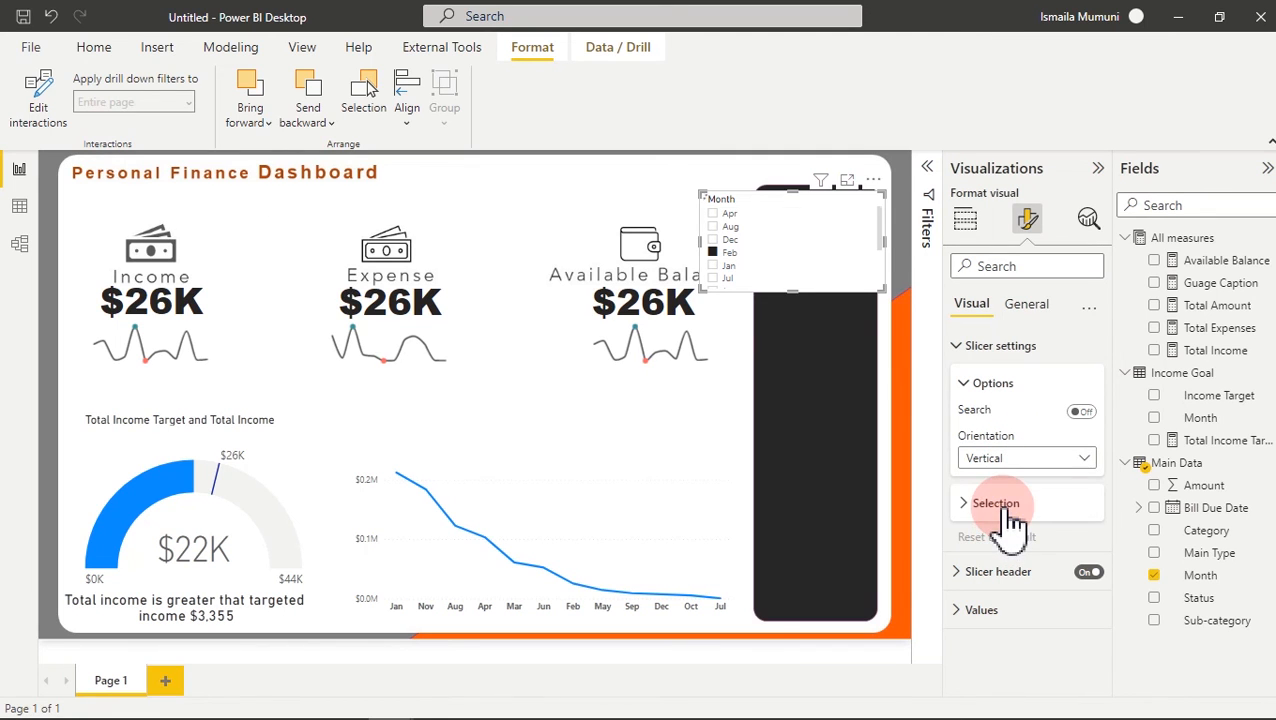
- Resize the Month slicer to the dark side panel's width and make it taller so all twelve months fit in a three-column grid
{"action": "left_click_drag", "start_coordinate": [699, 240], "coordinate": [758, 268]}
{"action": "left_click_drag", "start_coordinate": [751, 256], "coordinate": [752, 258]}
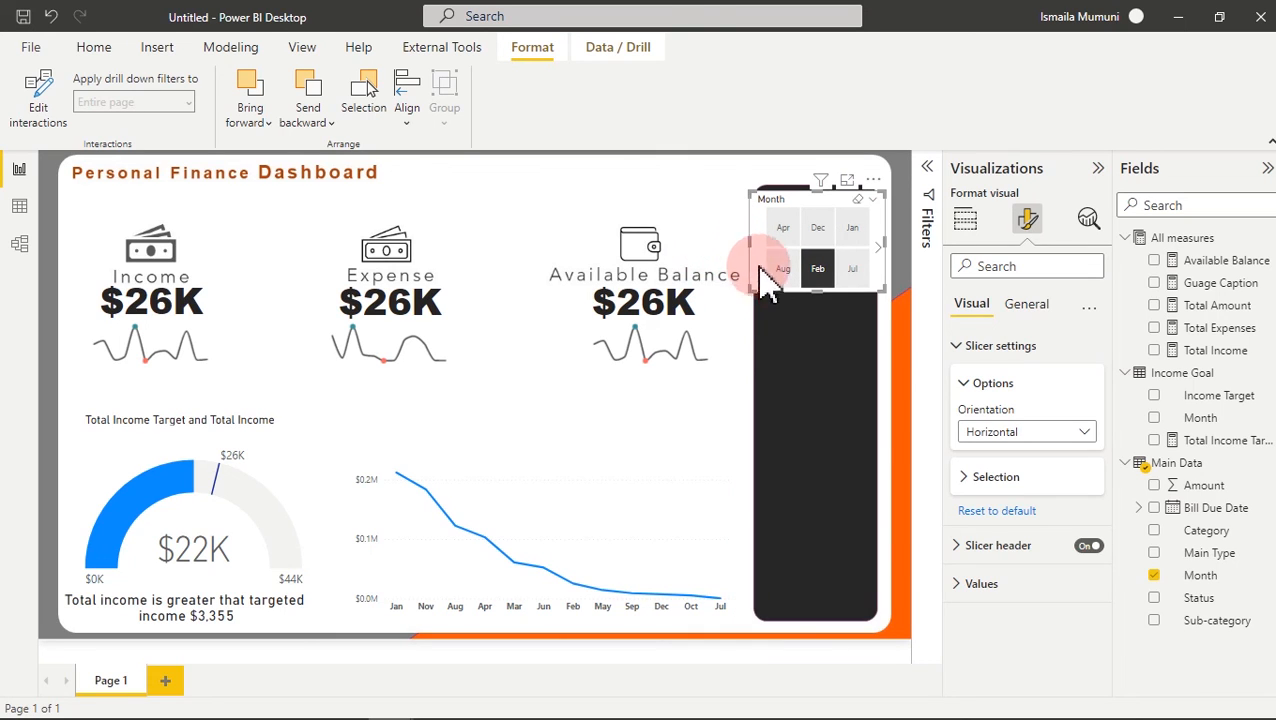
{"action": "left_click_drag", "start_coordinate": [819, 293], "coordinate": [817, 348]}
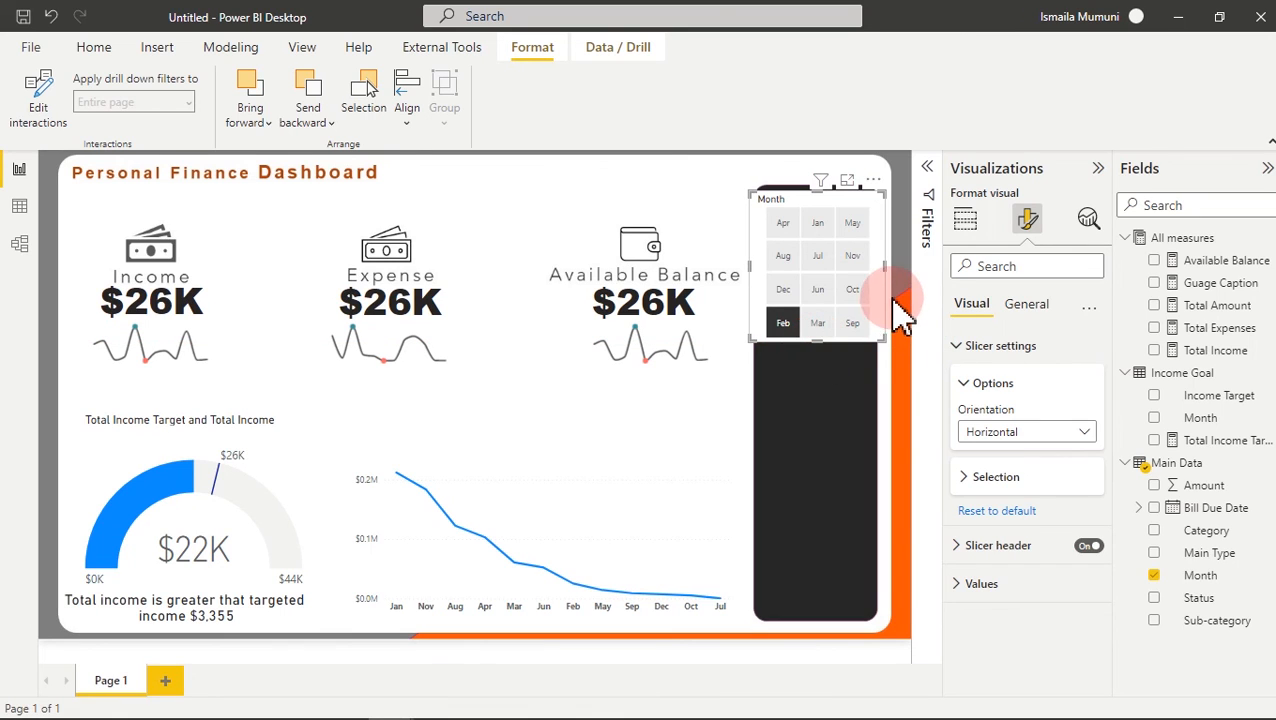
{"action": "left_click_drag", "start_coordinate": [886, 269], "coordinate": [880, 285]}
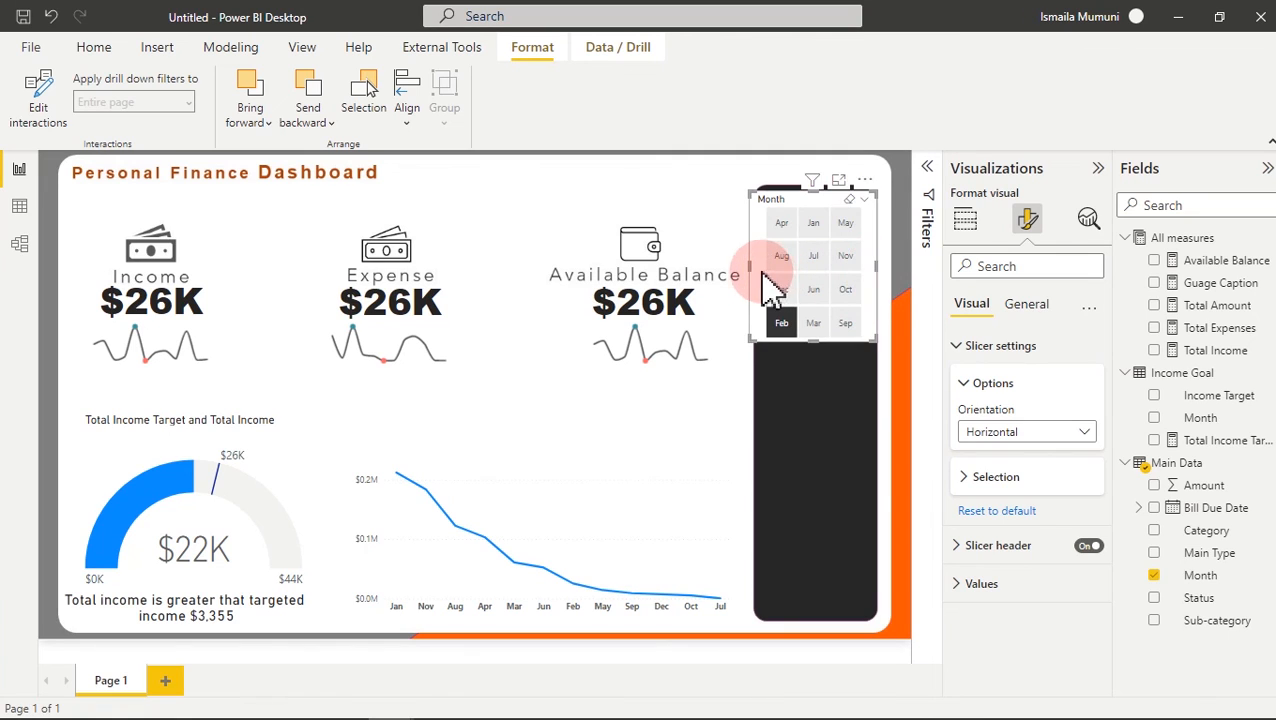
{"action": "left_click_drag", "start_coordinate": [755, 268], "coordinate": [762, 285]}
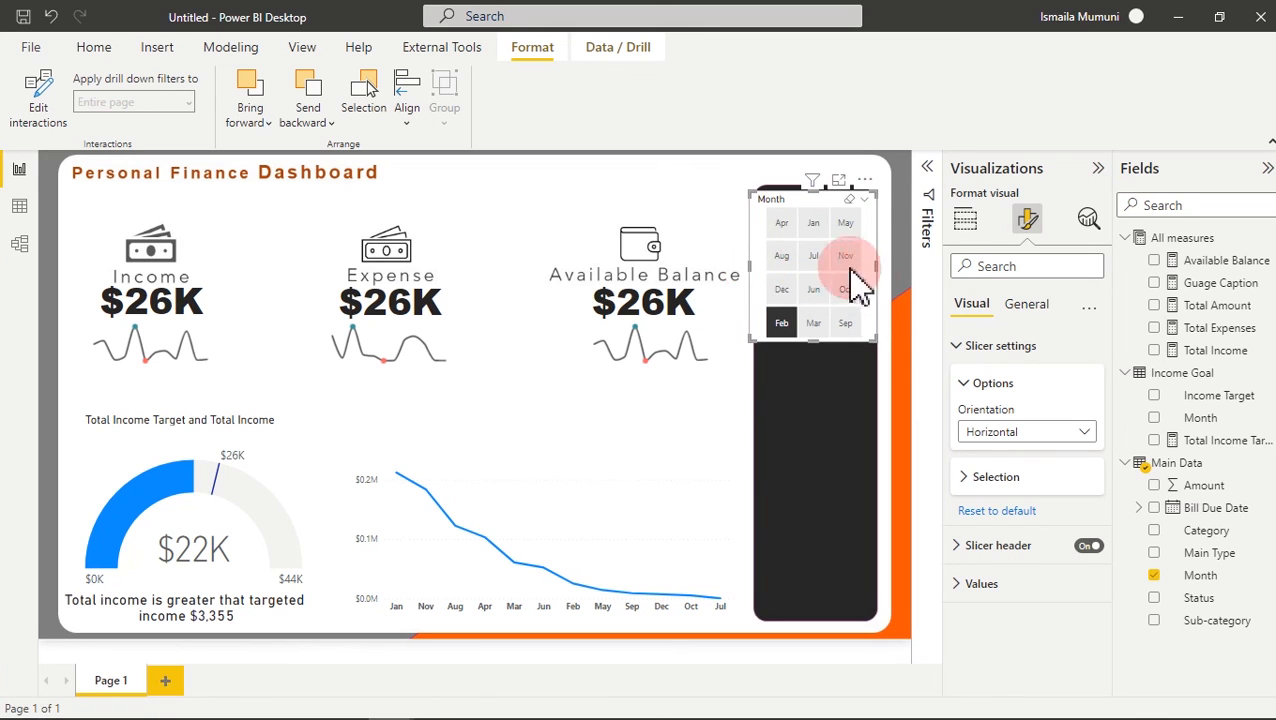
- Turn off the background of the Month slicer so that the dark side panel shows behind its tiles
{"action": "left_click", "coordinate": [1044, 310]}
{"action": "left_click", "coordinate": [1076, 462]}
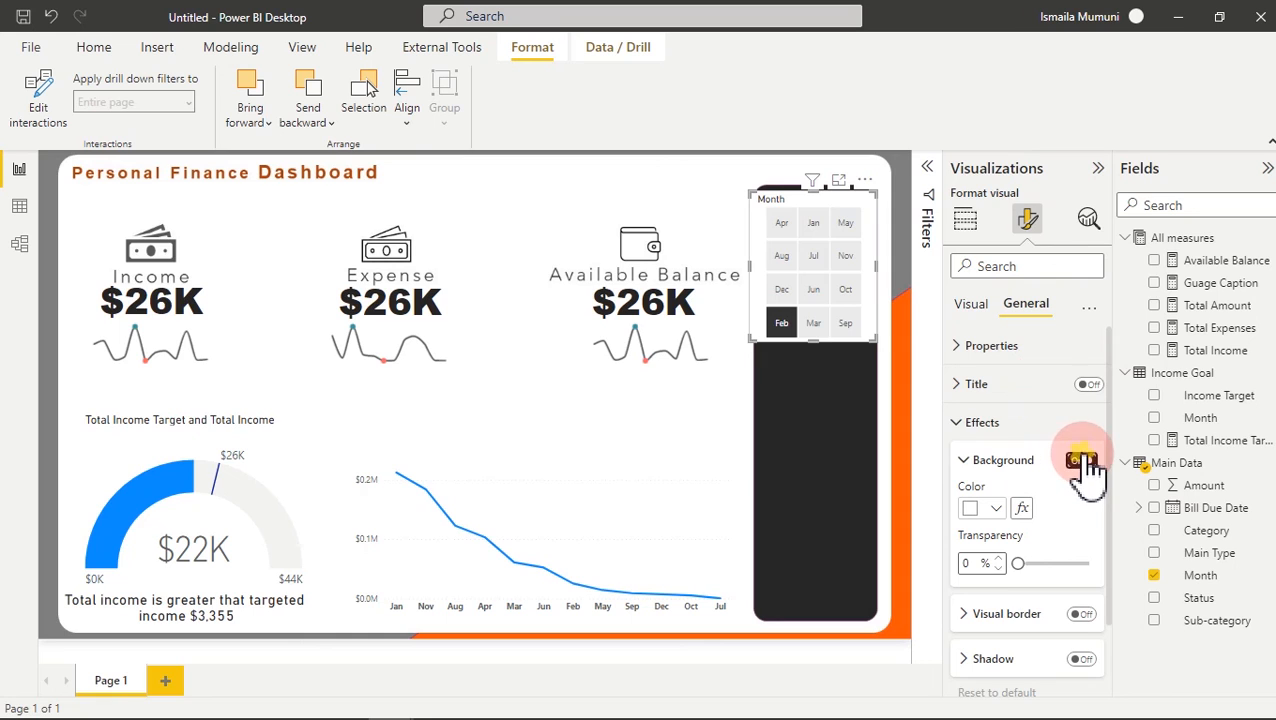
{"action": "left_click", "coordinate": [847, 472]}
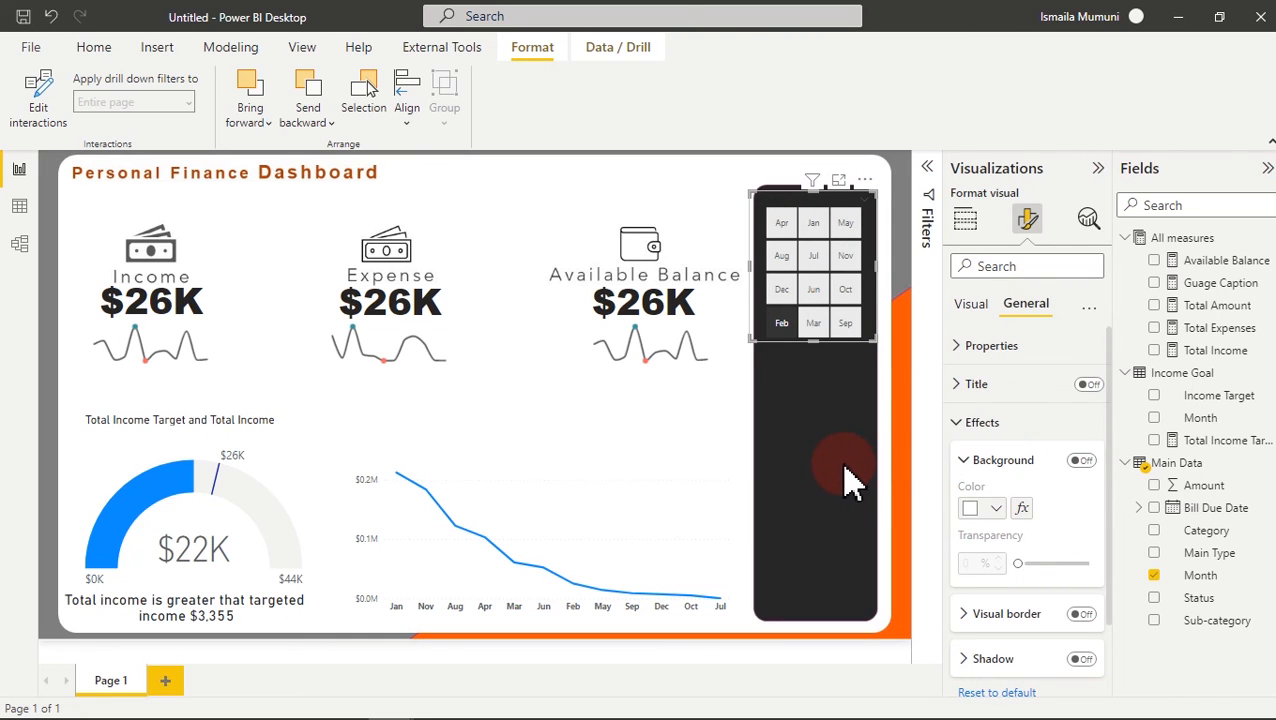
{"action": "left_click", "coordinate": [847, 472]}
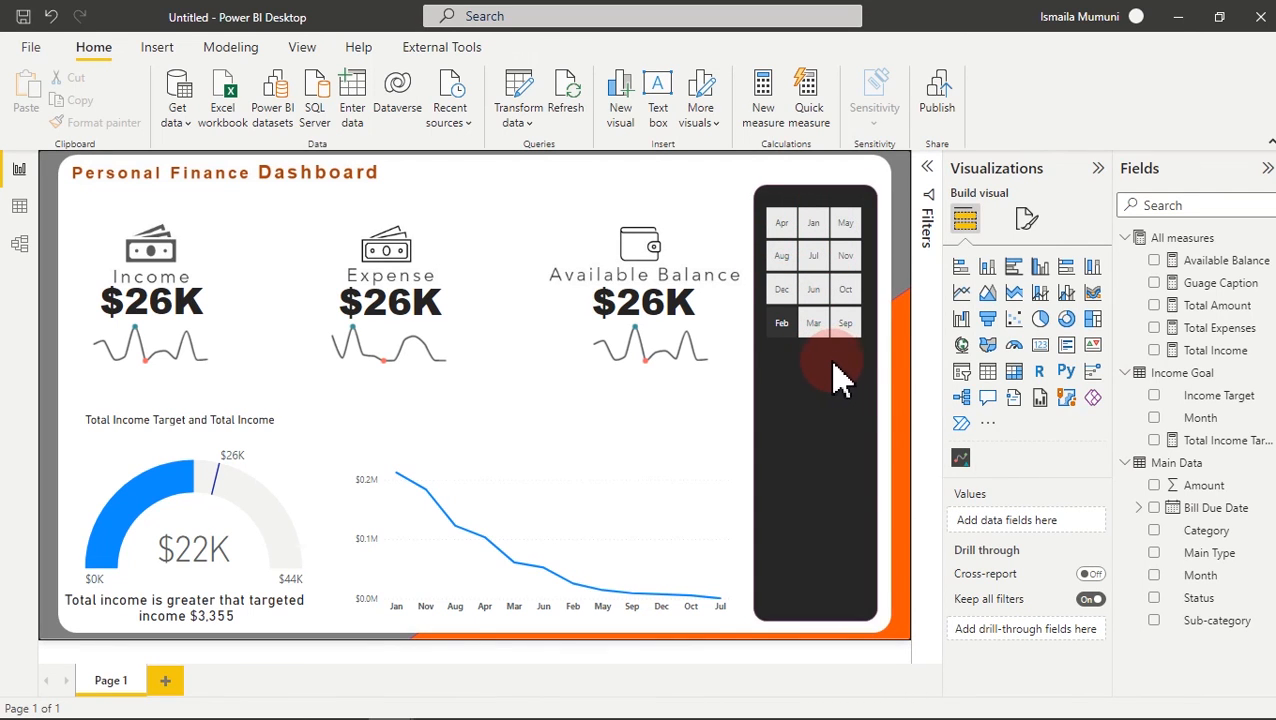
{"action": "left_click", "coordinate": [783, 345]}
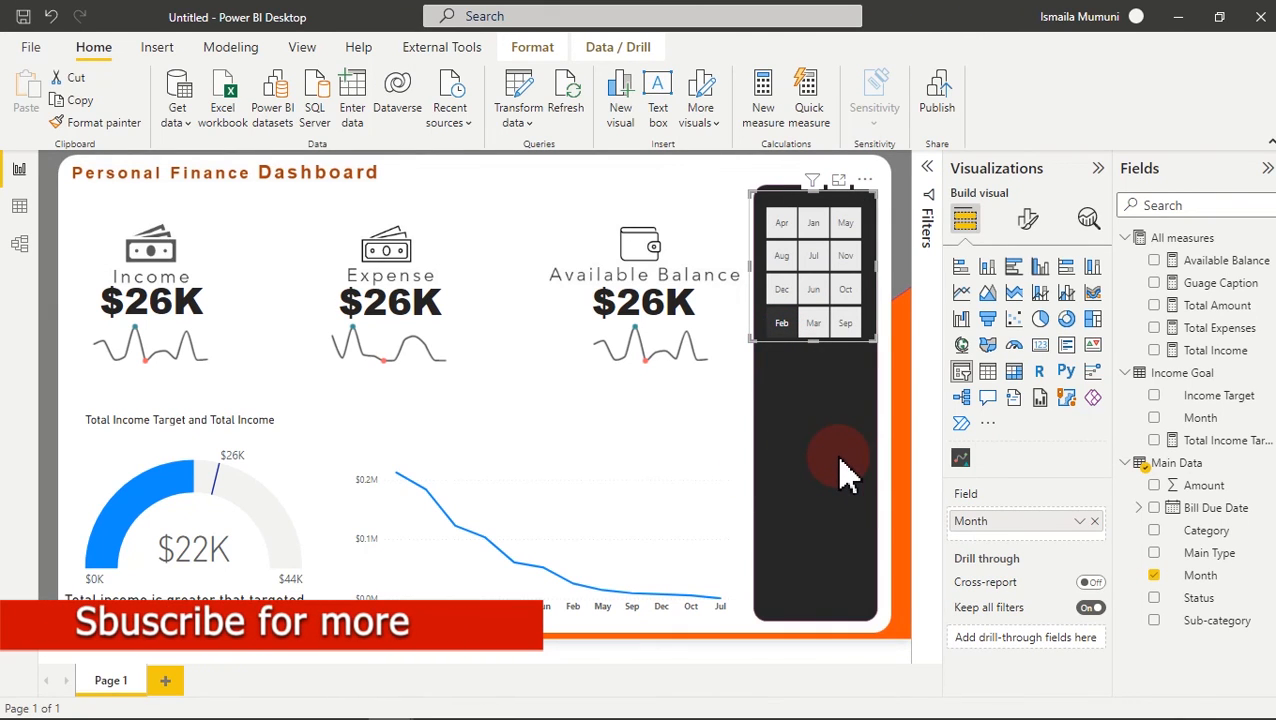
- Switch to PowerPoint and open the shape formatting options for the dark side panel on slide 3
{"action": "mouse_move", "coordinate": [654, 717]}
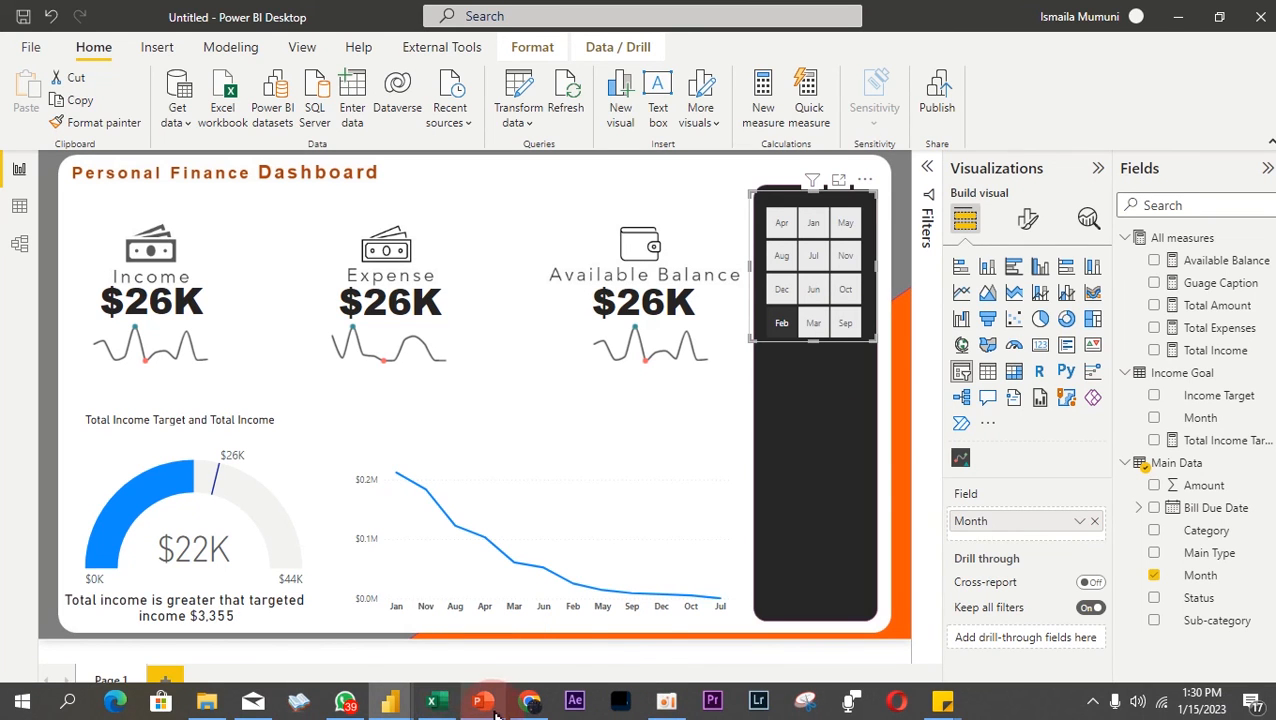
{"action": "left_click", "coordinate": [550, 640]}
{"action": "left_click", "coordinate": [956, 367]}
{"action": "left_click", "coordinate": [1133, 328]}
{"action": "left_click_drag", "start_coordinate": [157, 410], "coordinate": [549, 101]}
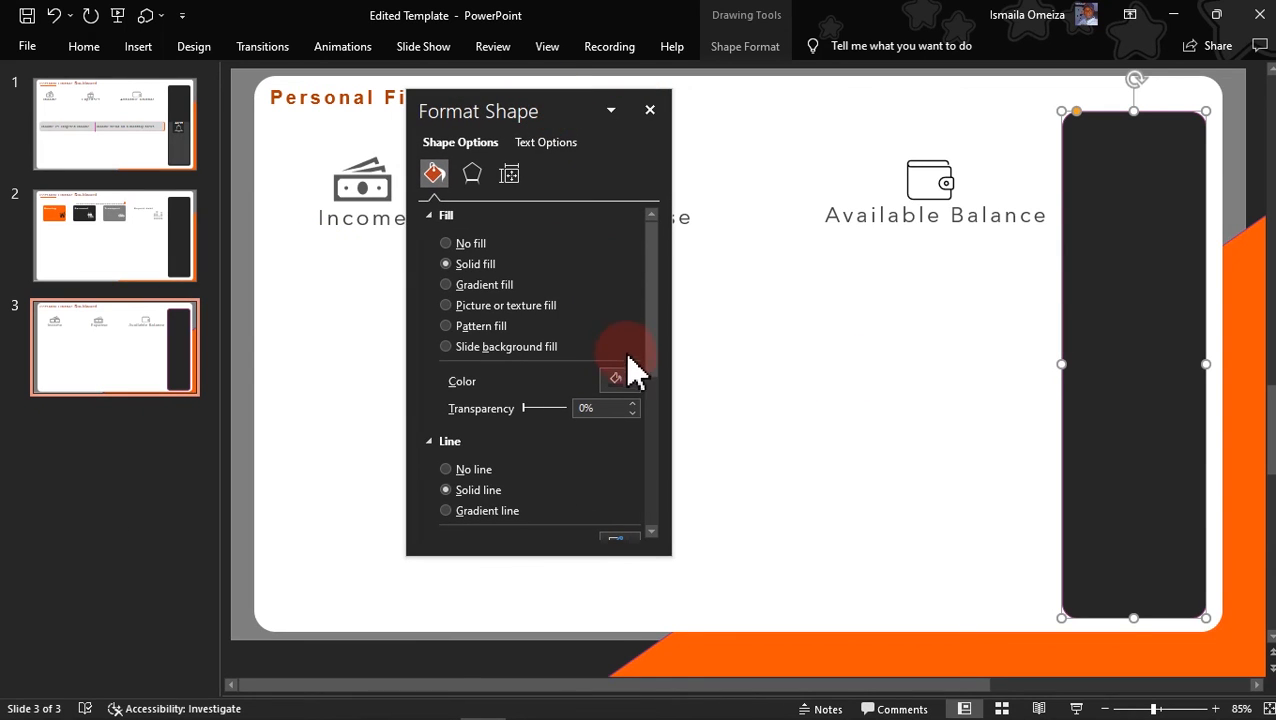
- Copy the hex code #262626 from the dark panel's custom fill colour and return to Power BI
{"action": "left_click", "coordinate": [630, 378]}
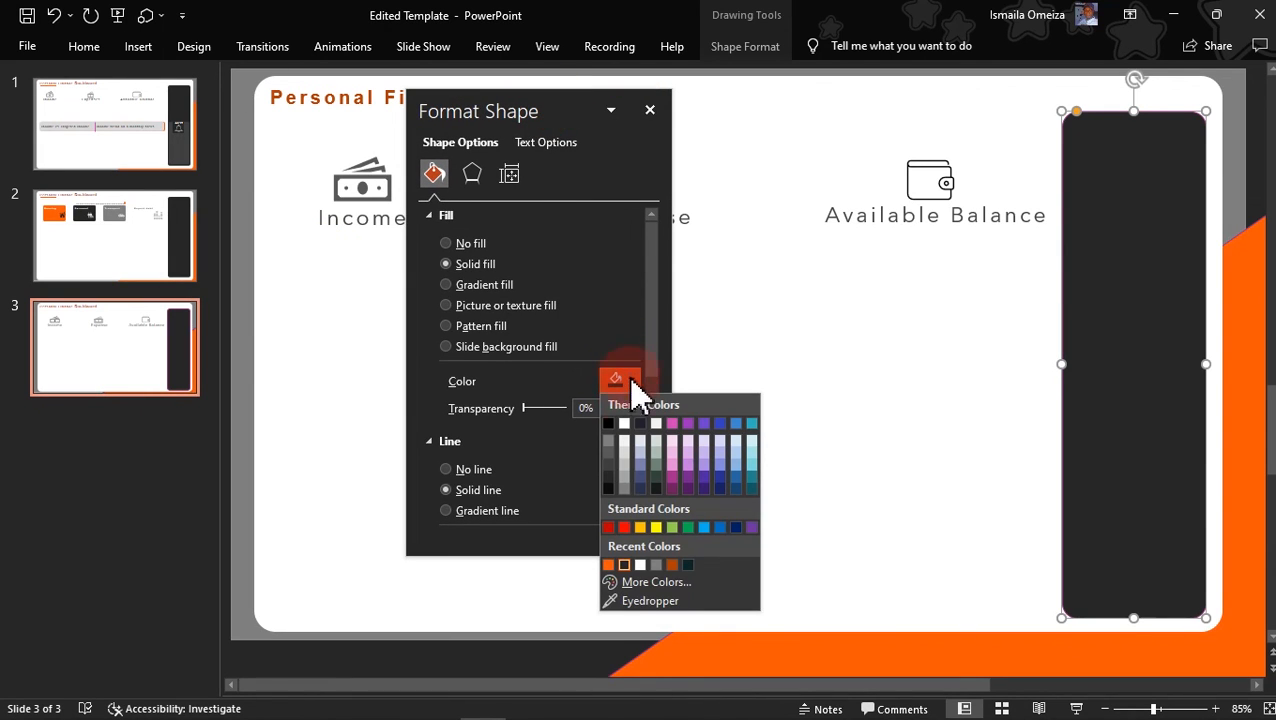
{"action": "left_click", "coordinate": [645, 585]}
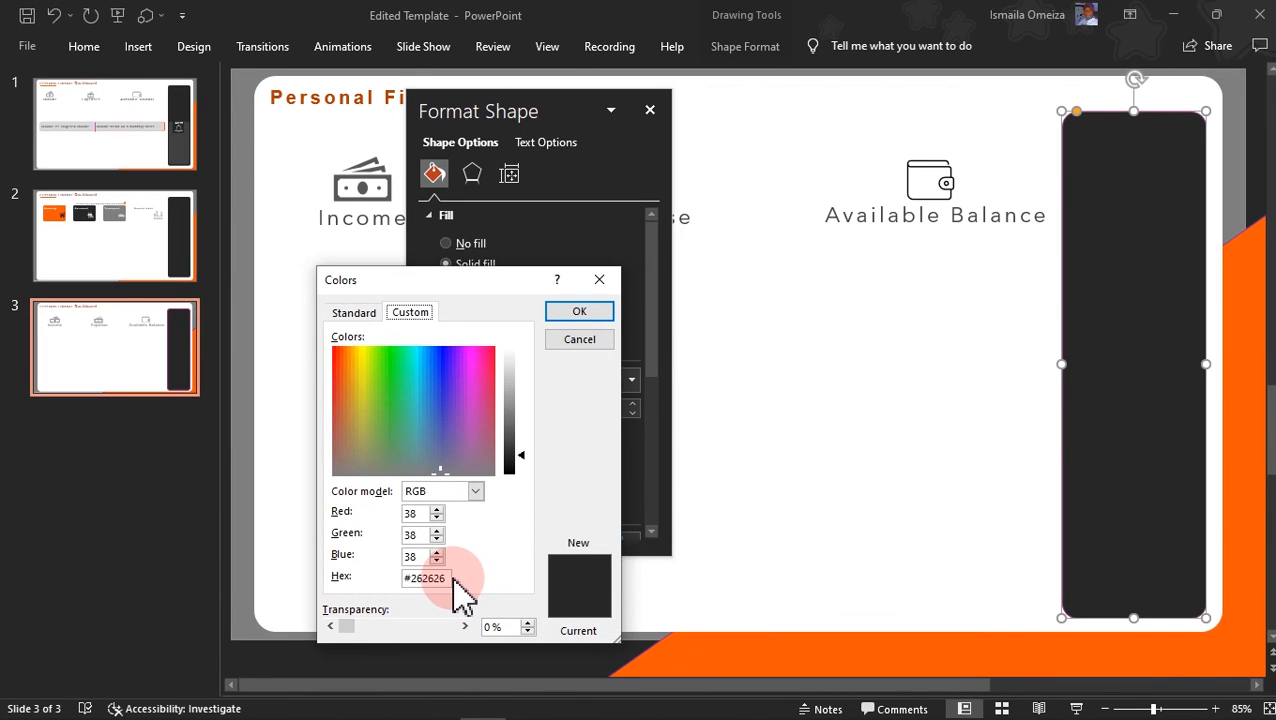
{"action": "left_click_drag", "start_coordinate": [452, 578], "coordinate": [408, 585]}
{"action": "key", "text": "ctrl+c"}
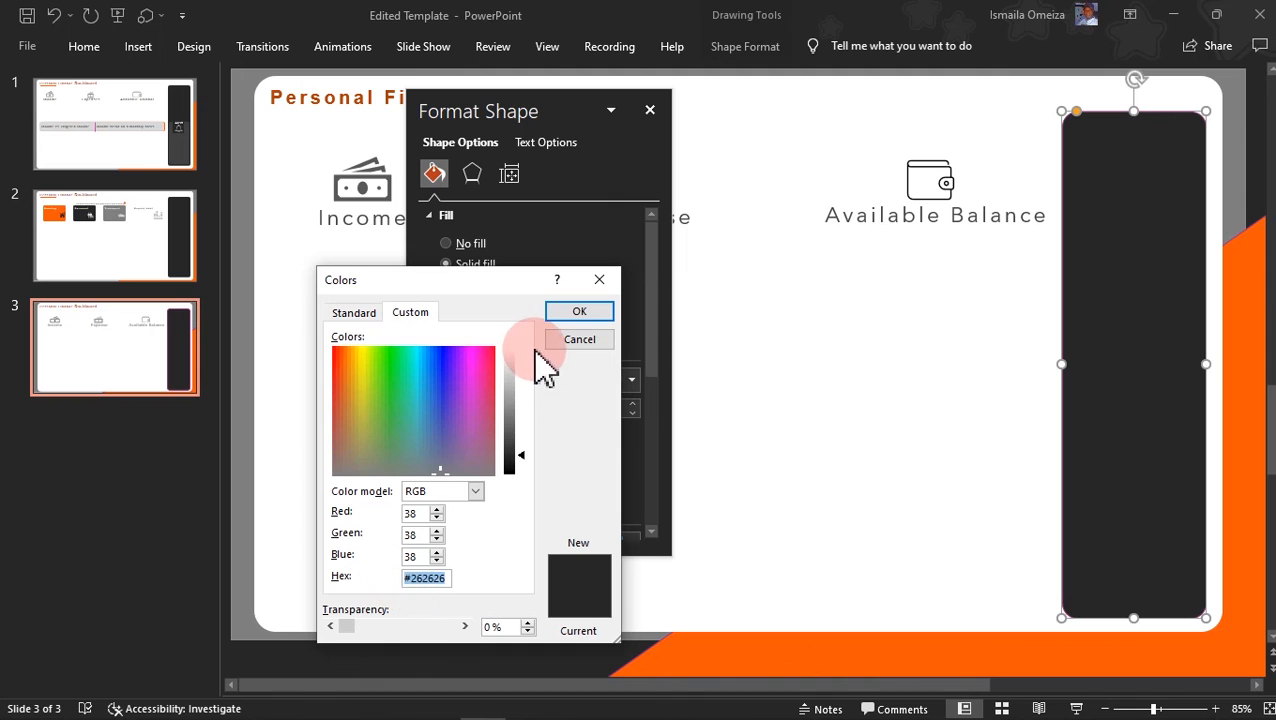
{"action": "left_click", "coordinate": [580, 315]}
{"action": "left_click", "coordinate": [1172, 15]}
{"action": "left_click", "coordinate": [670, 428]}
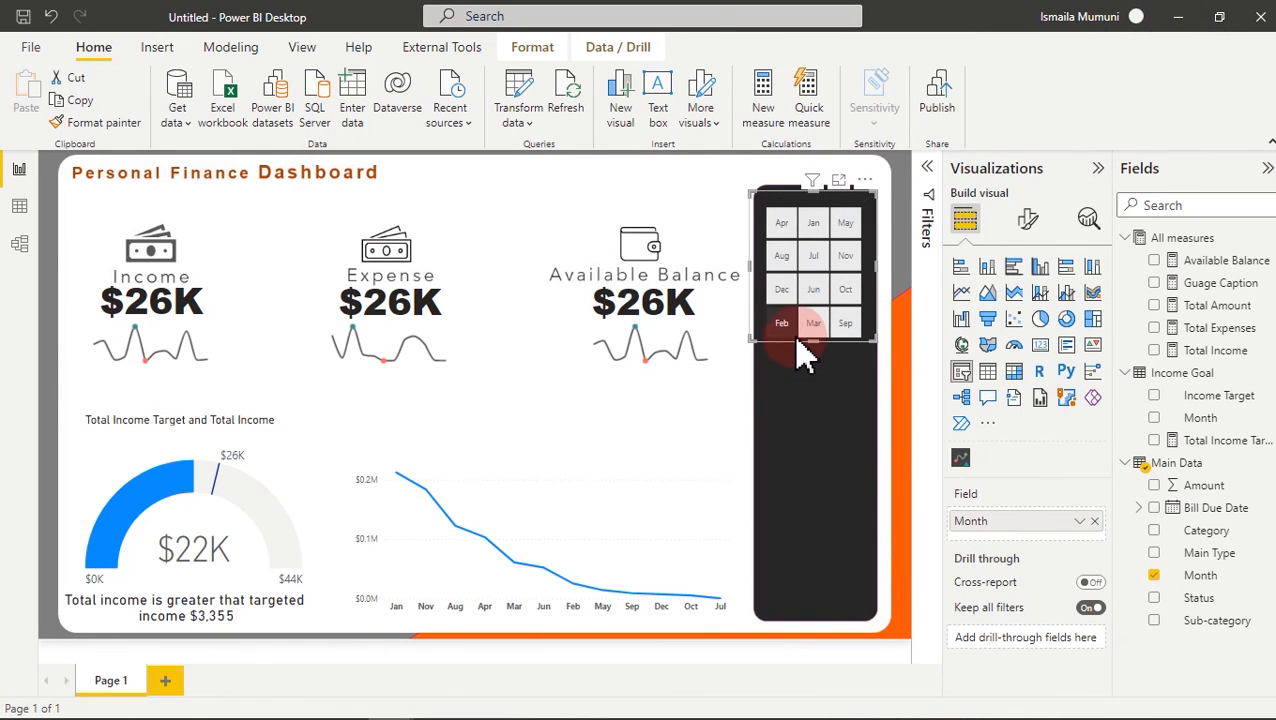
- Set the background colour of the Month slicer's values to the copied hex code #262626
{"action": "left_click", "coordinate": [1028, 220]}
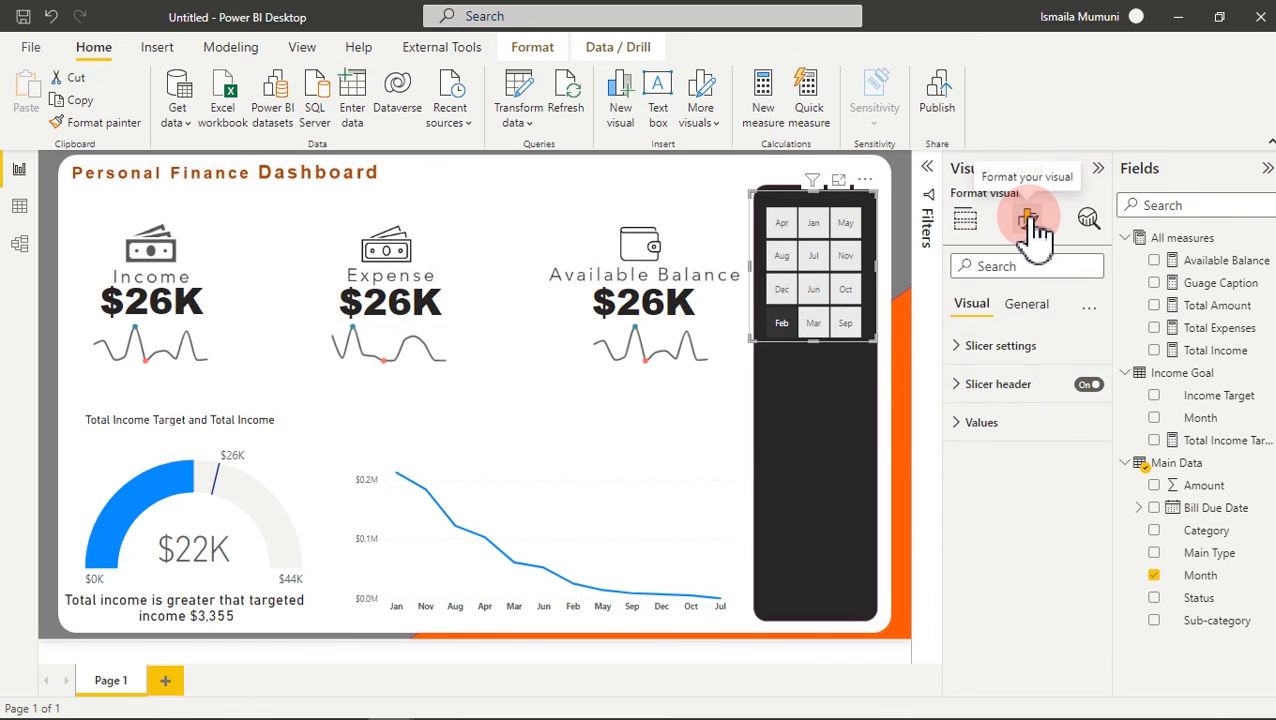
{"action": "left_click", "coordinate": [1000, 425]}
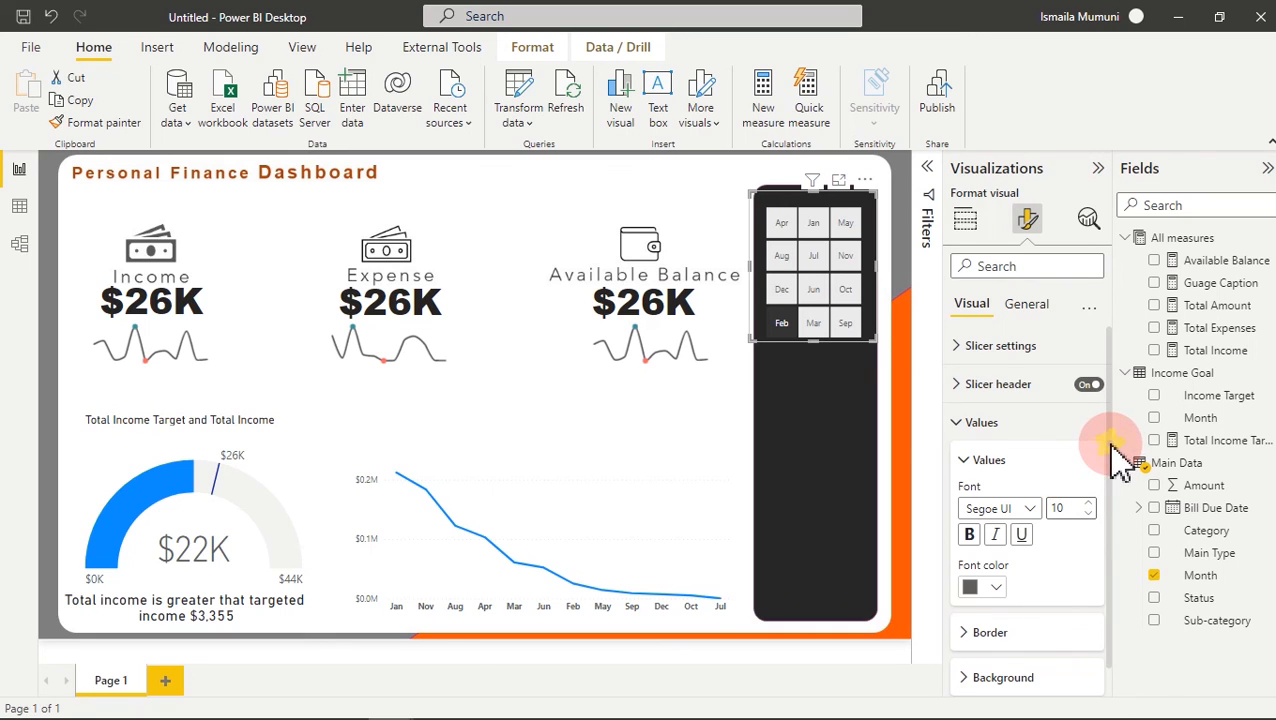
{"action": "scroll", "coordinate": [1115, 462], "scroll_direction": "down", "scroll_amount": 1}
{"action": "left_click", "coordinate": [1015, 648]}
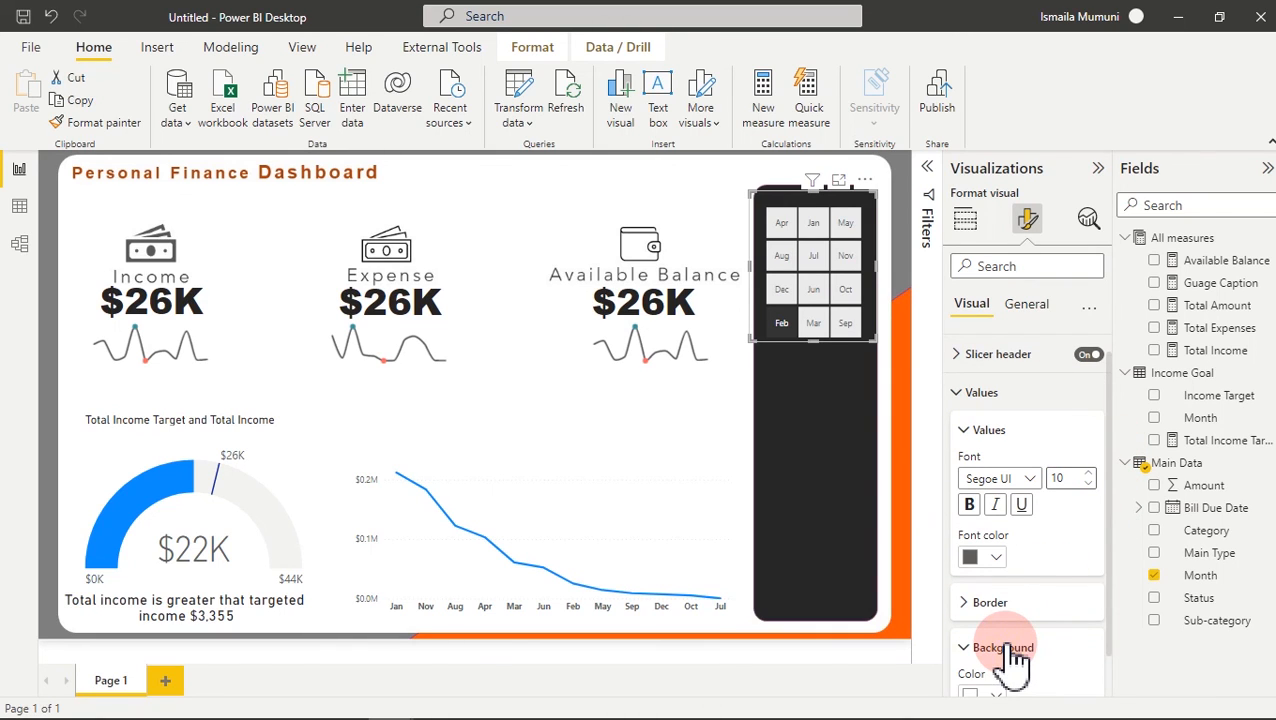
{"action": "scroll", "coordinate": [1108, 630], "scroll_direction": "down", "scroll_amount": 1}
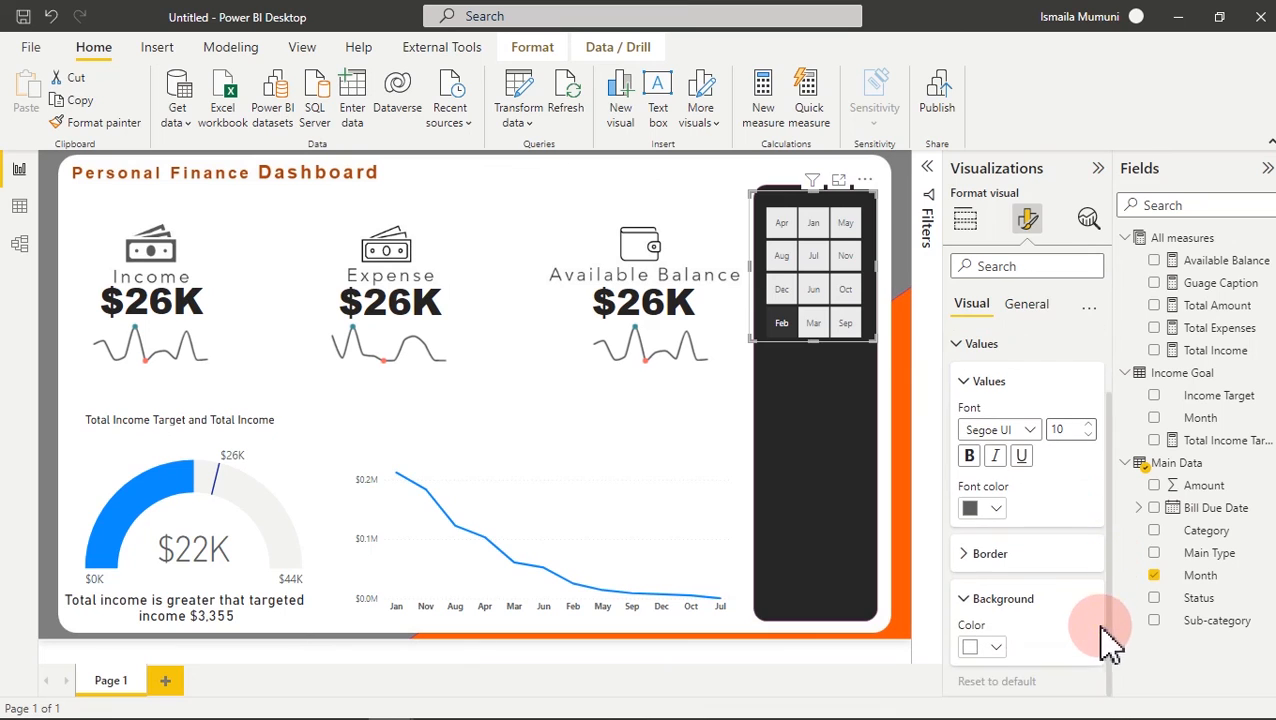
{"action": "left_click", "coordinate": [990, 648]}
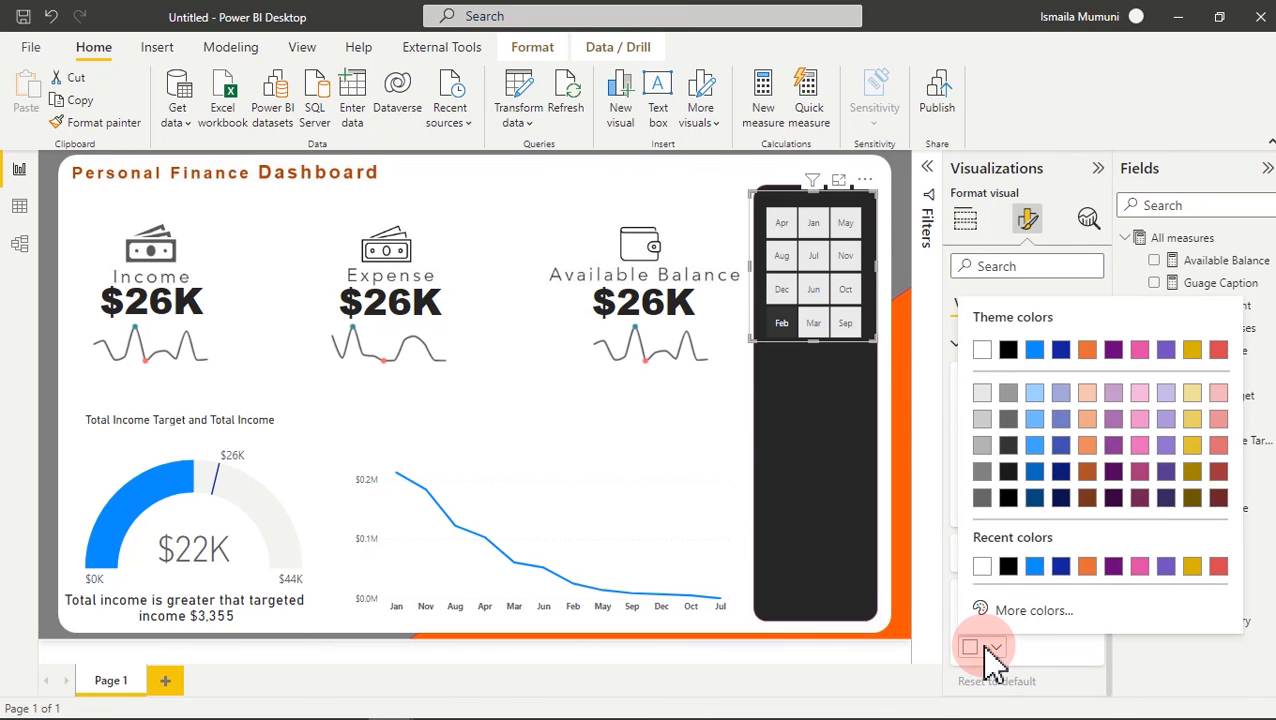
{"action": "left_click", "coordinate": [1015, 608]}
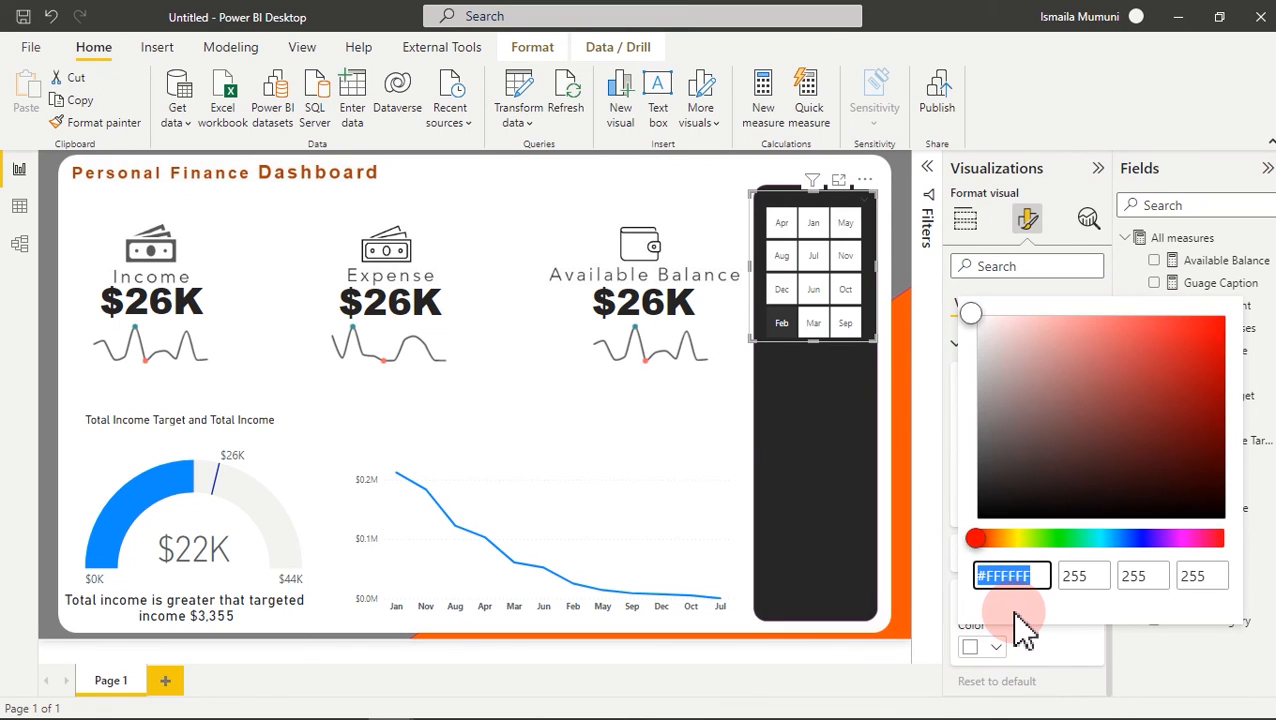
{"action": "key", "text": "ctrl+v"}
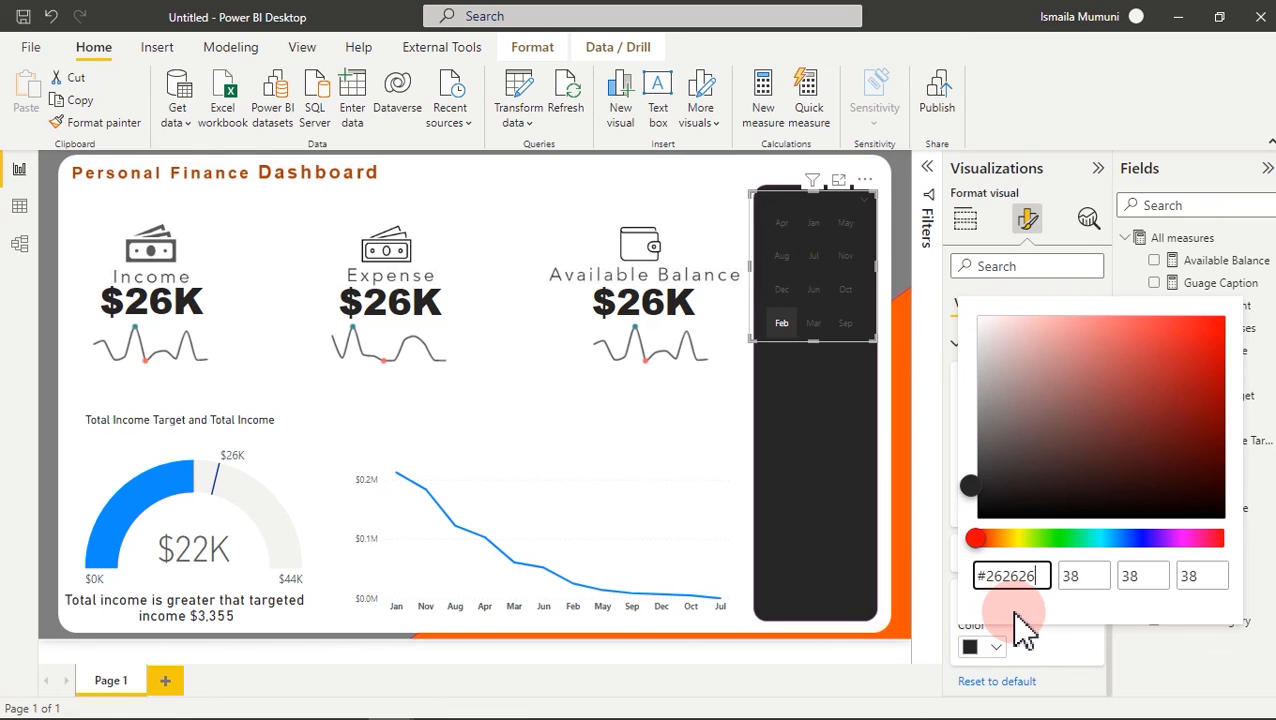
{"action": "left_click", "coordinate": [687, 487]}
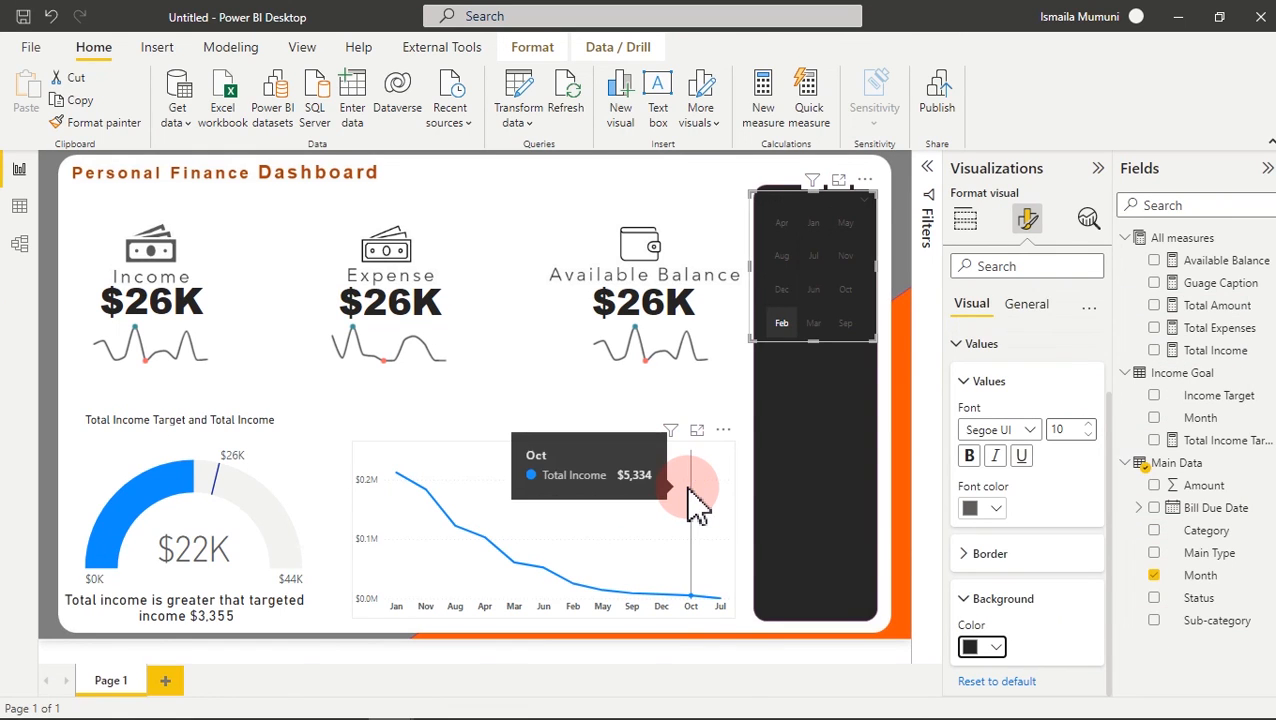
{"action": "left_click", "coordinate": [585, 190]}
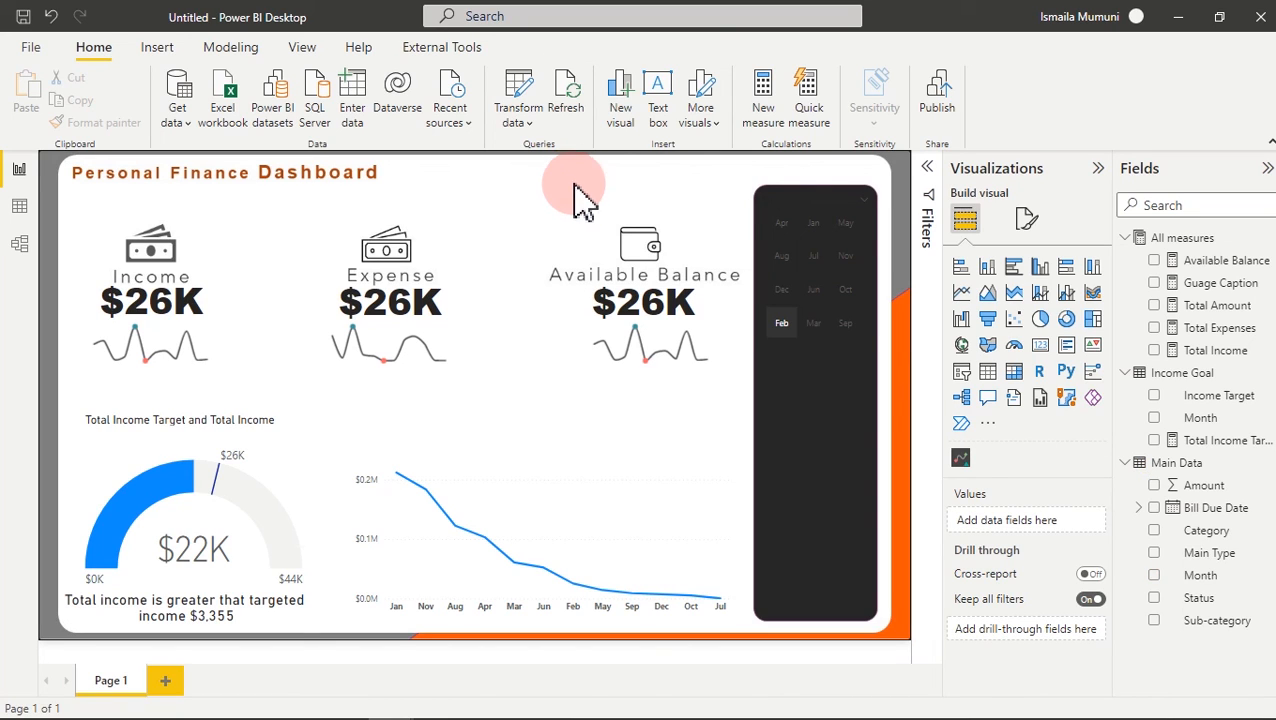
- Set the font colour of the Month slicer's values to light grey, two shades darker than white, and filter the dashboard to Jul
{"action": "left_click", "coordinate": [791, 331]}
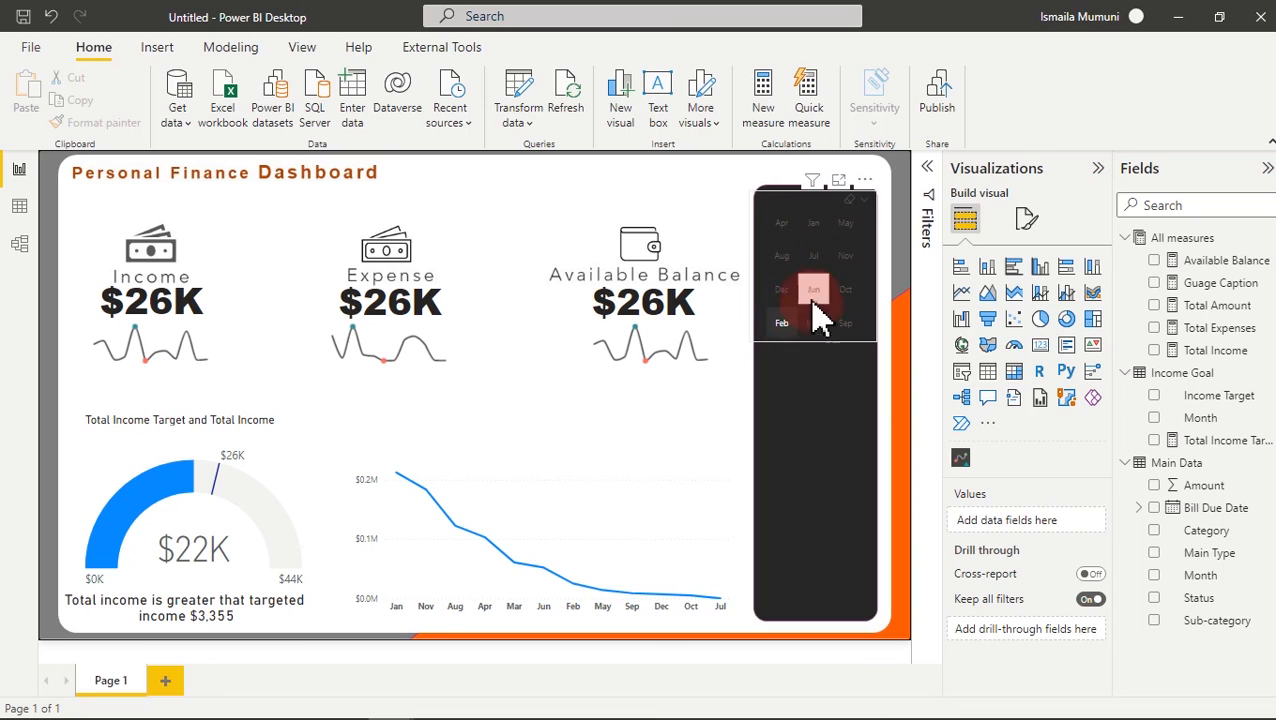
{"action": "left_click", "coordinate": [796, 209]}
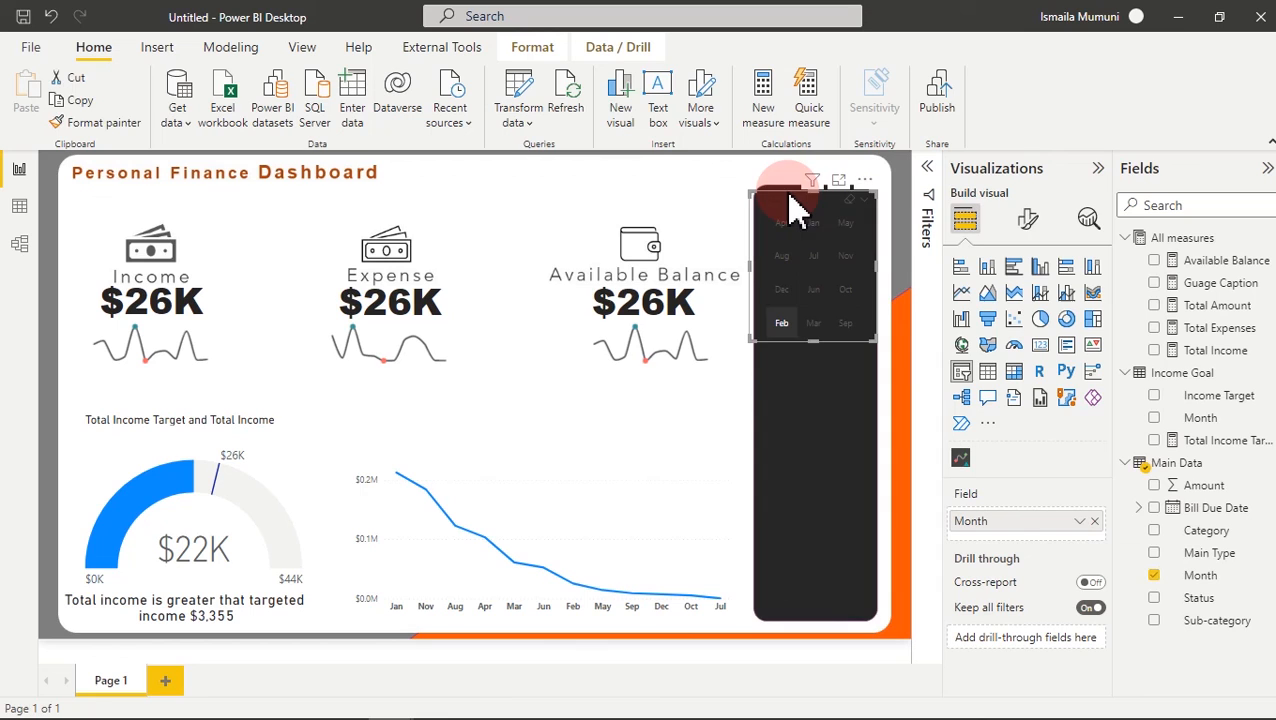
{"action": "left_click", "coordinate": [1028, 219]}
{"action": "left_click", "coordinate": [1005, 428]}
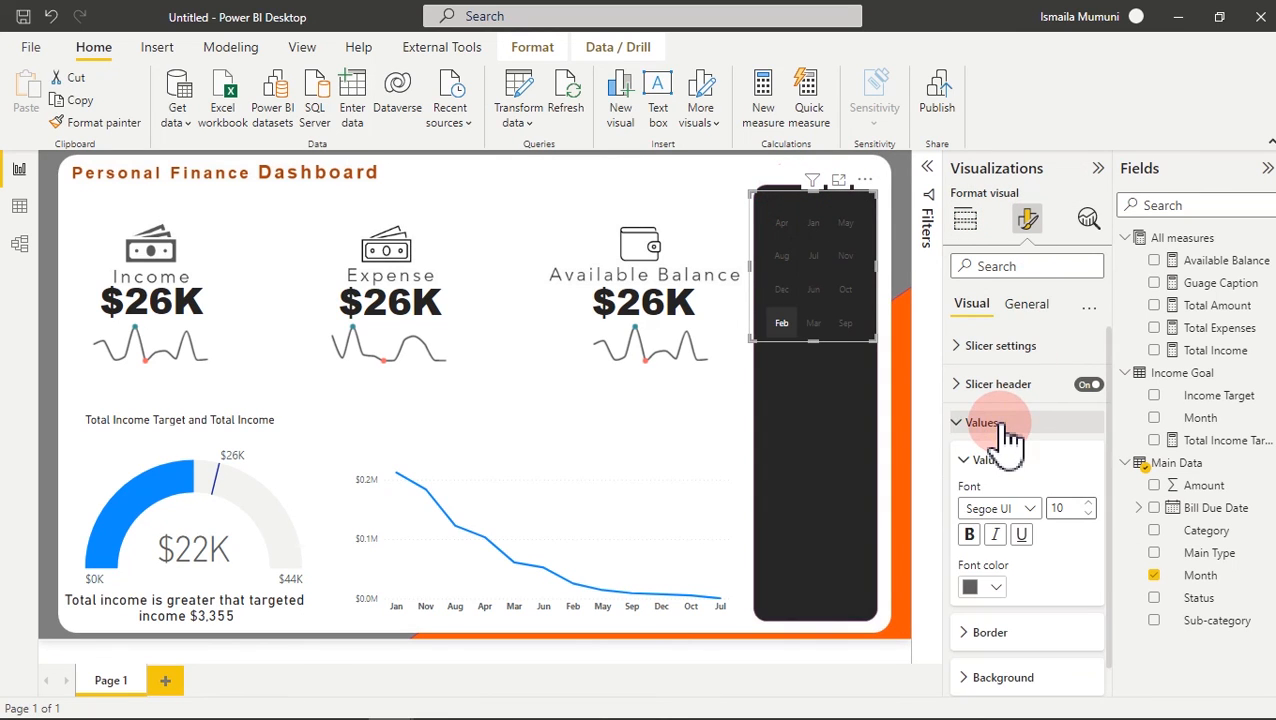
{"action": "left_click", "coordinate": [1005, 580]}
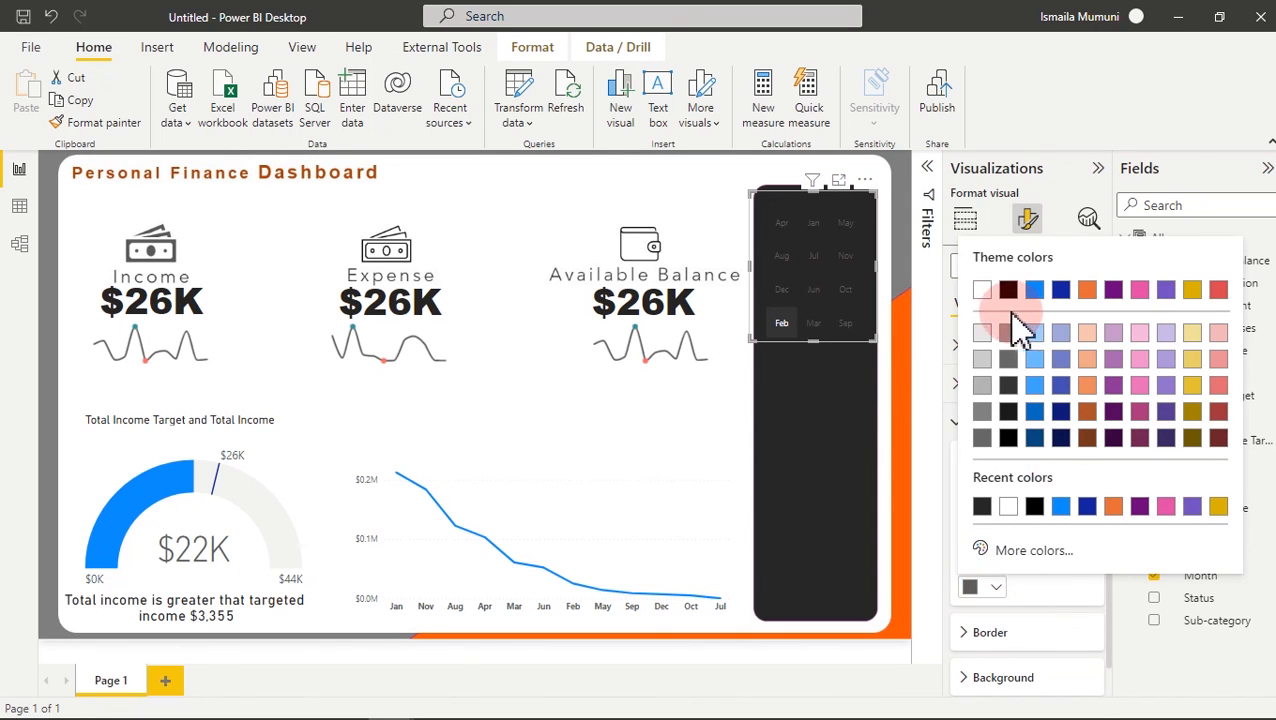
{"action": "left_click", "coordinate": [983, 334]}
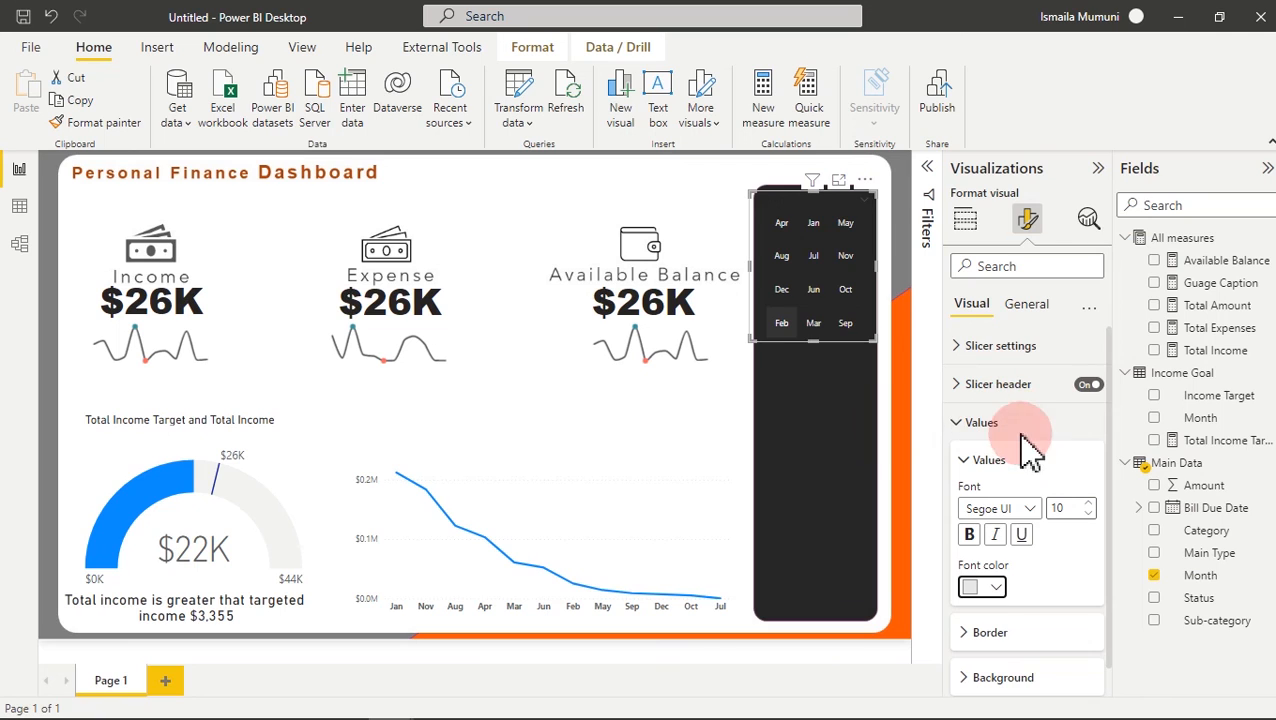
{"action": "left_click", "coordinate": [990, 588]}
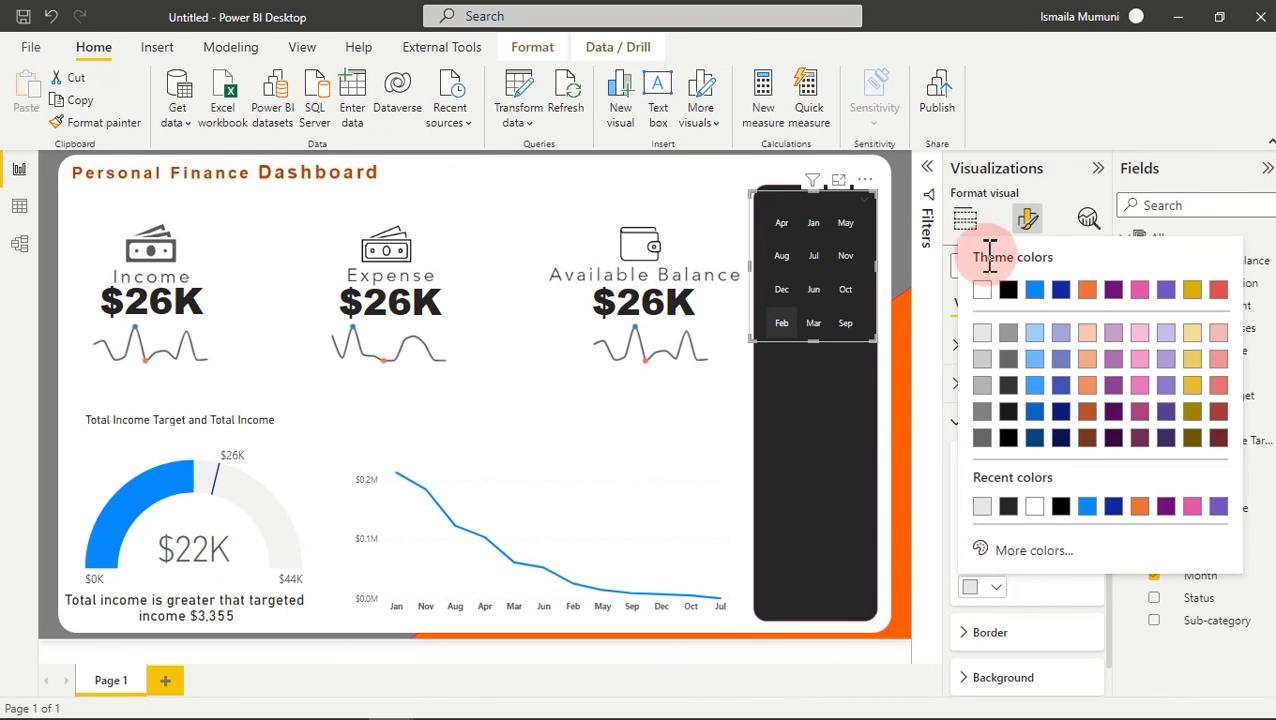
{"action": "left_click", "coordinate": [990, 366]}
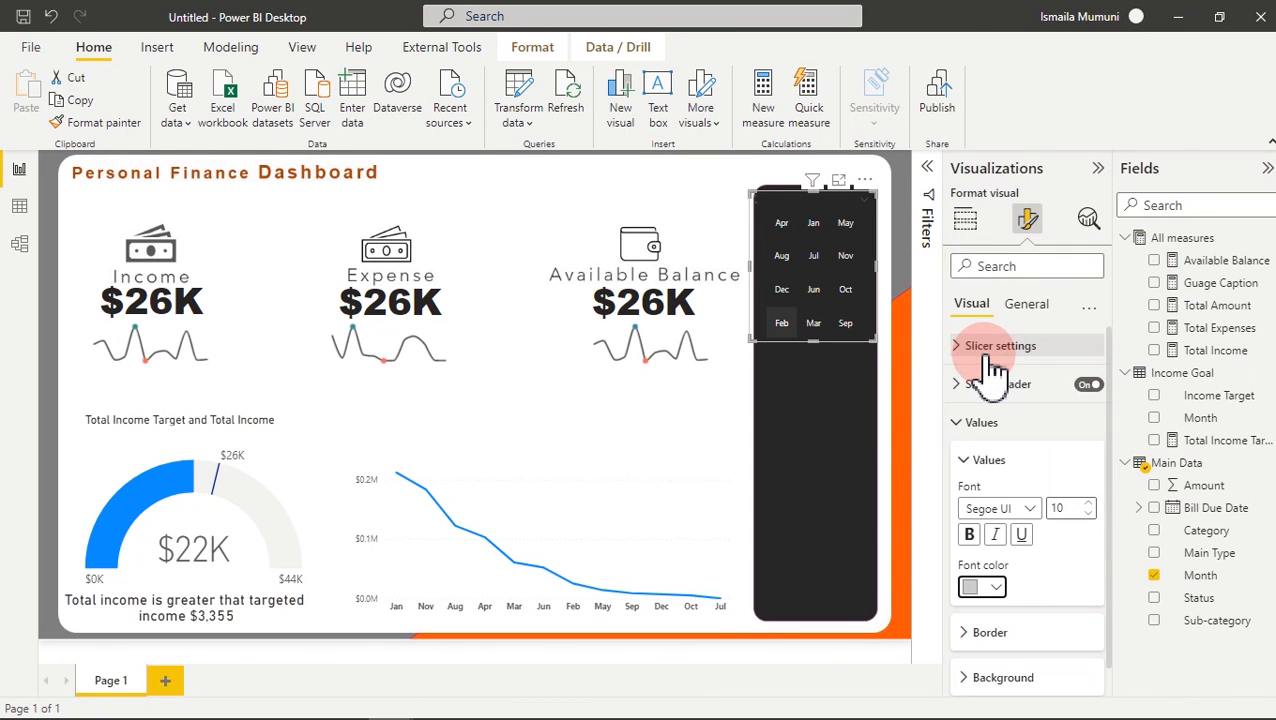
{"action": "left_click", "coordinate": [813, 256]}
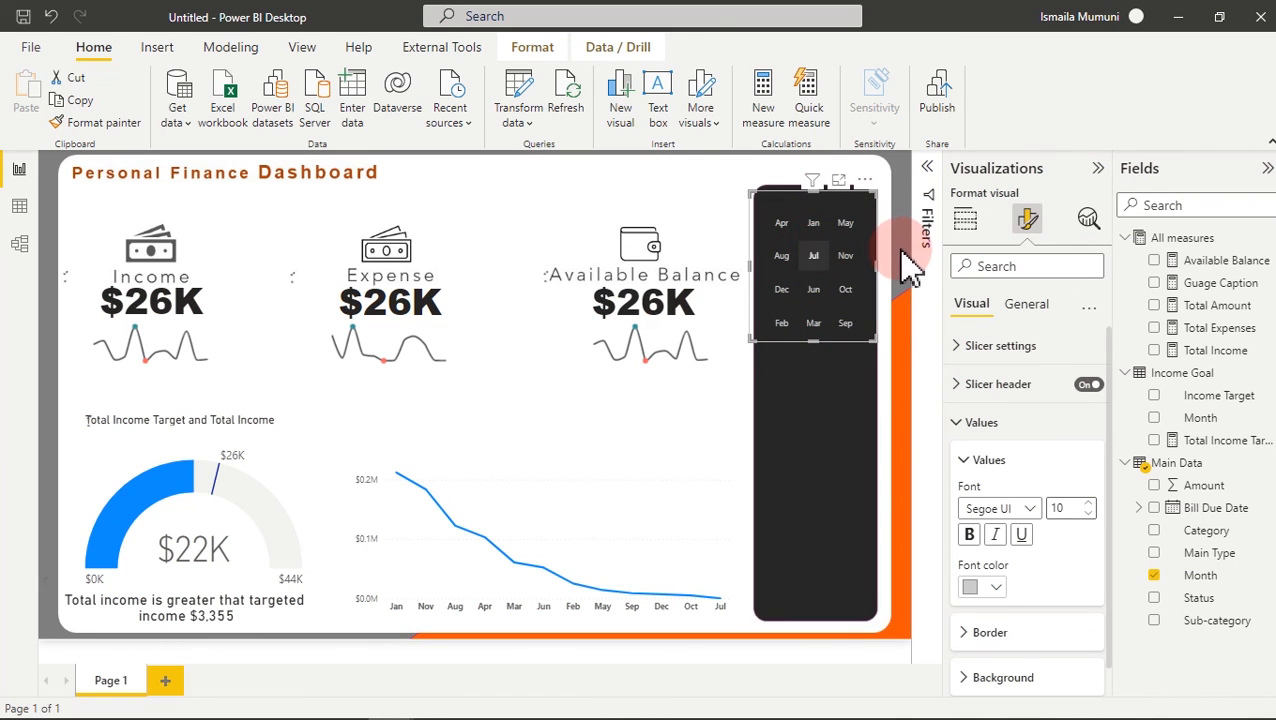
{"action": "left_click", "coordinate": [678, 192]}
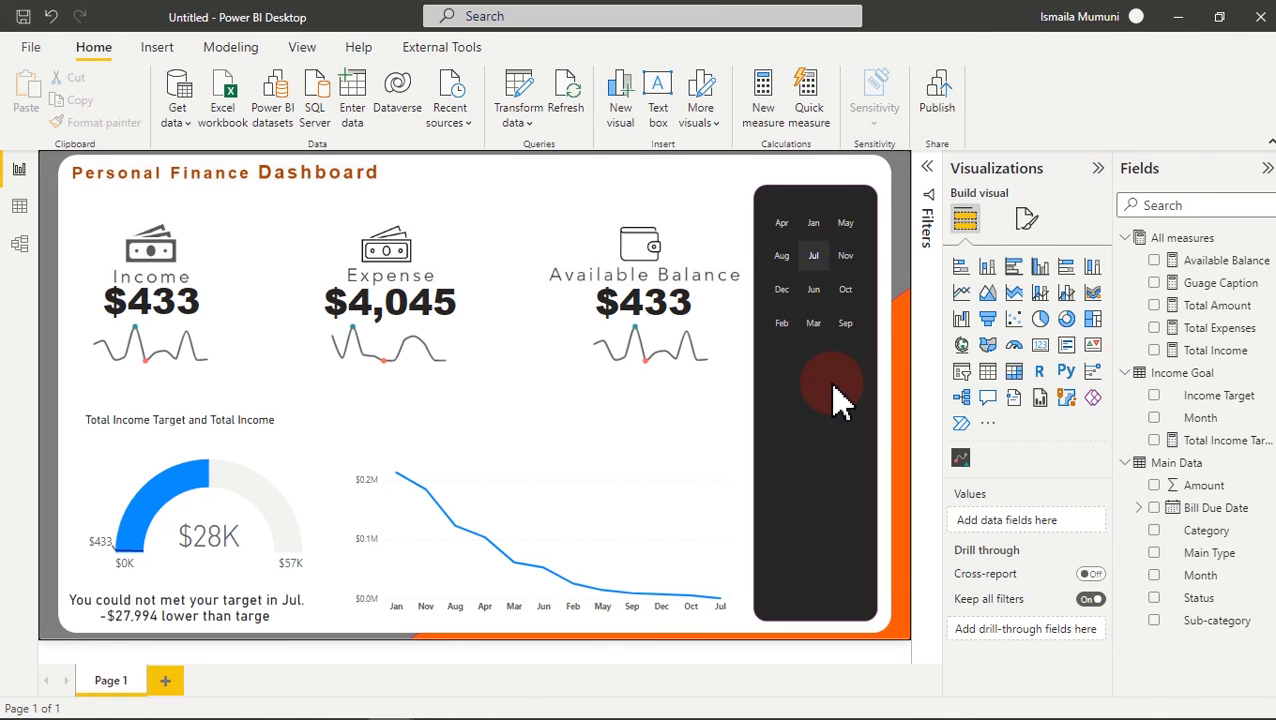
- Set the font colour of the Month slicer's header text to light grey, three shades darker than white, and deselect the slicer
{"action": "left_click", "coordinate": [809, 203]}
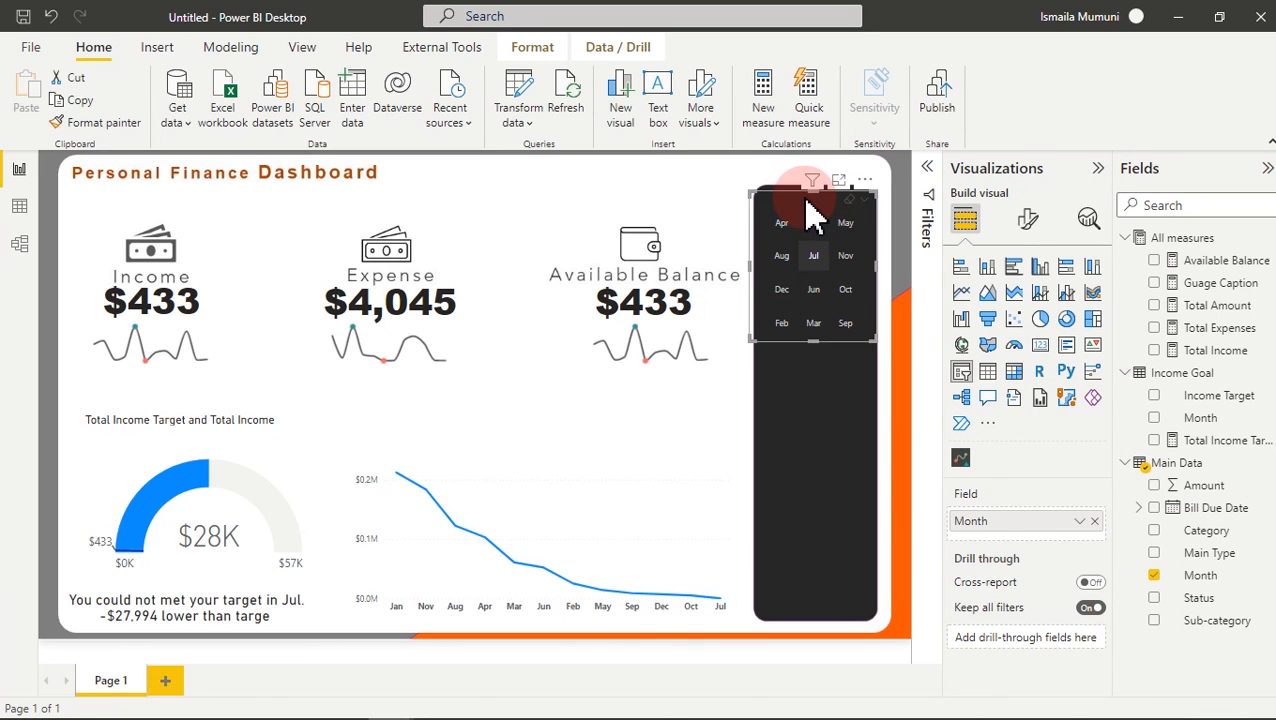
{"action": "left_click", "coordinate": [1036, 224]}
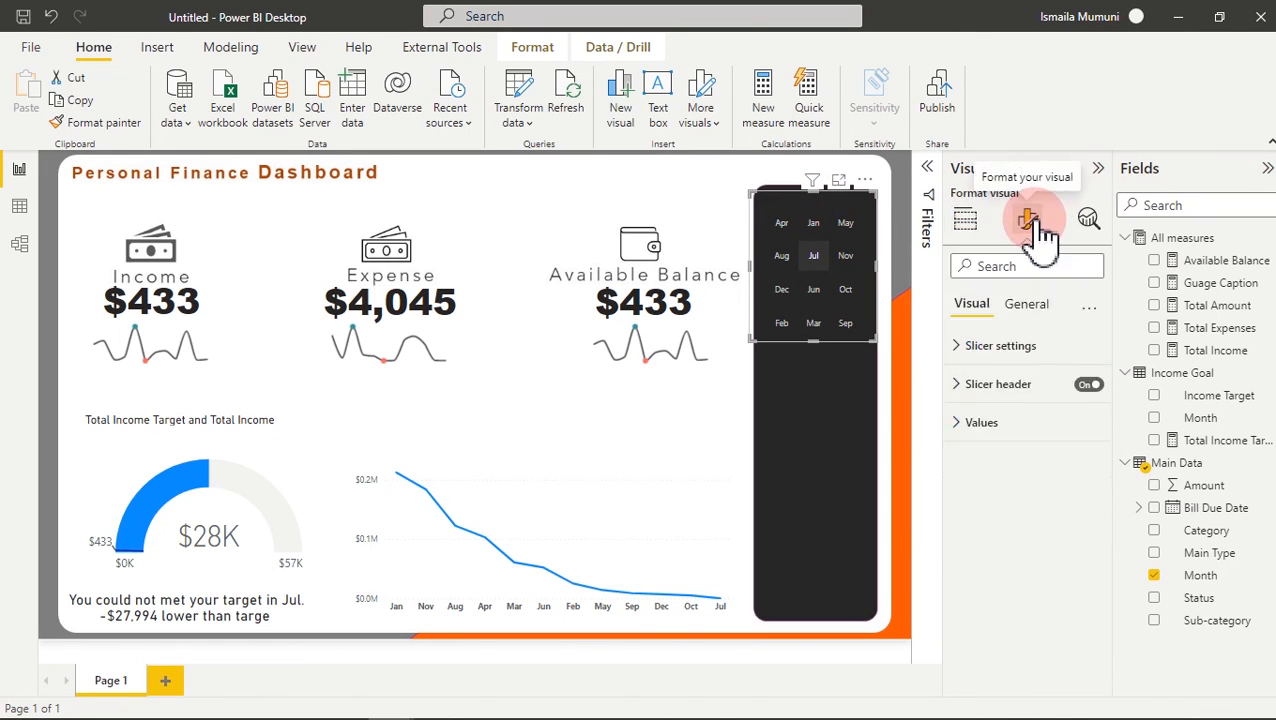
{"action": "left_click", "coordinate": [1001, 386]}
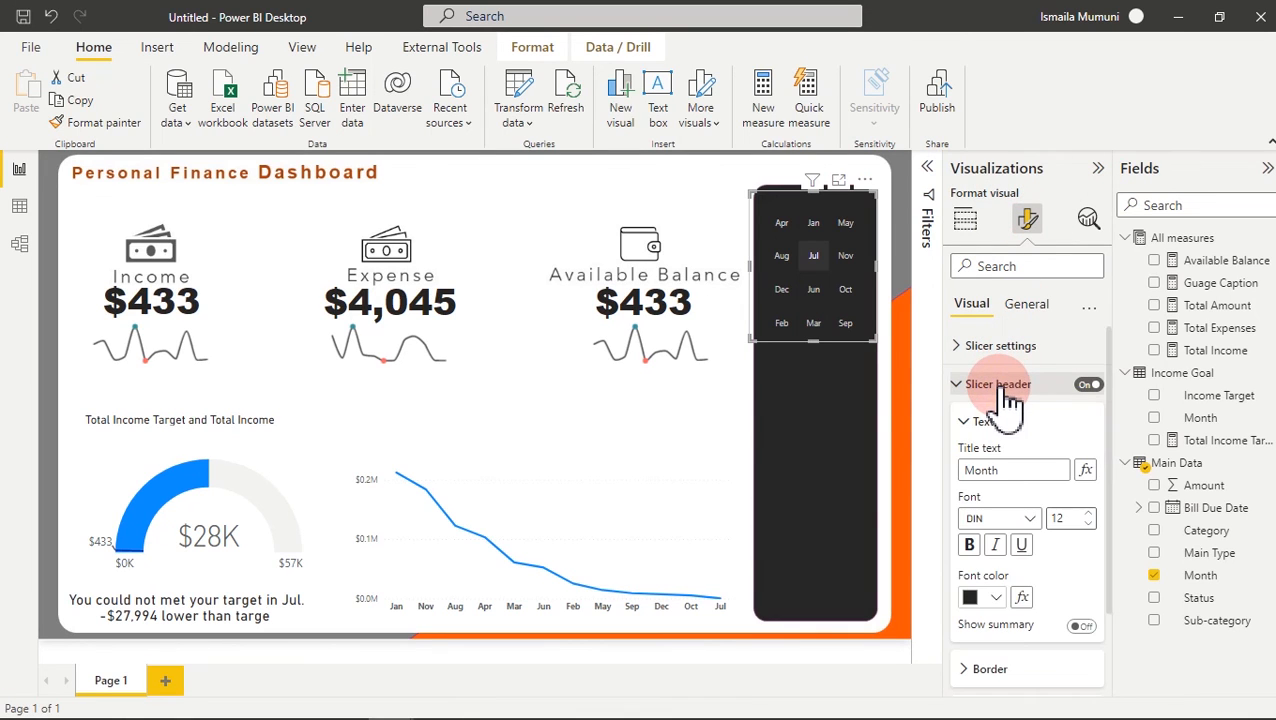
{"action": "left_click", "coordinate": [1000, 598]}
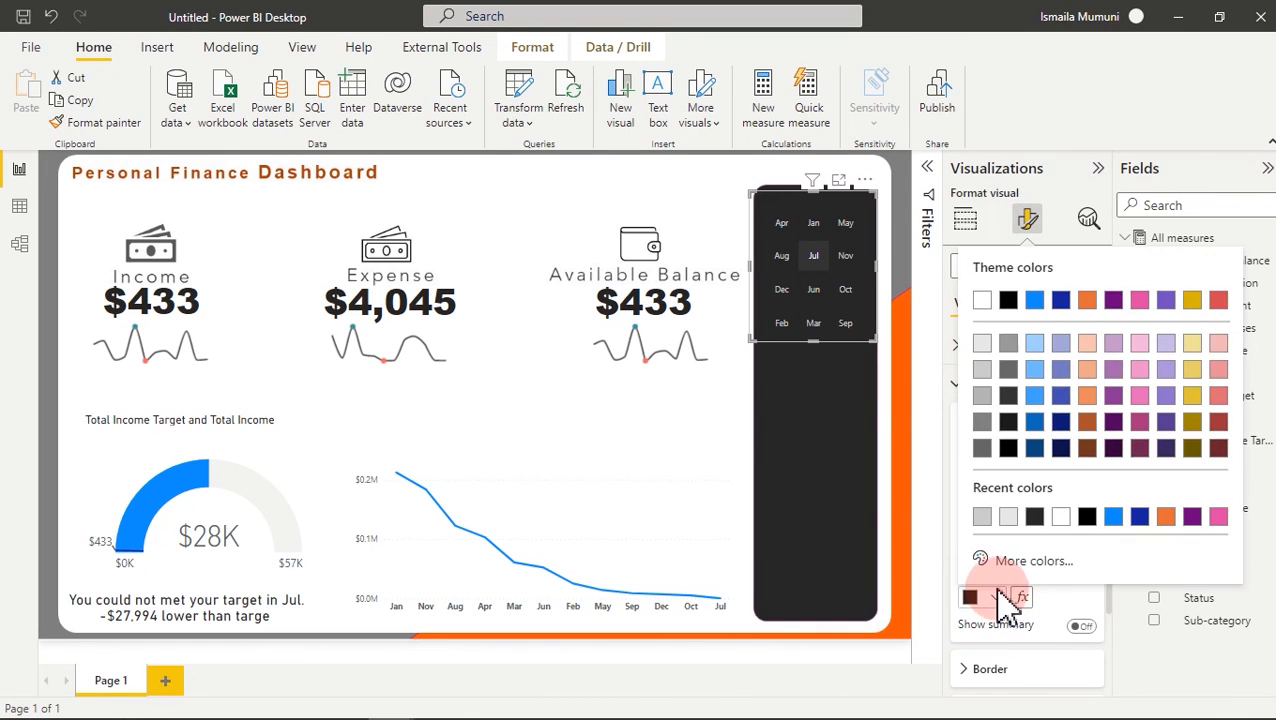
{"action": "left_click", "coordinate": [982, 398]}
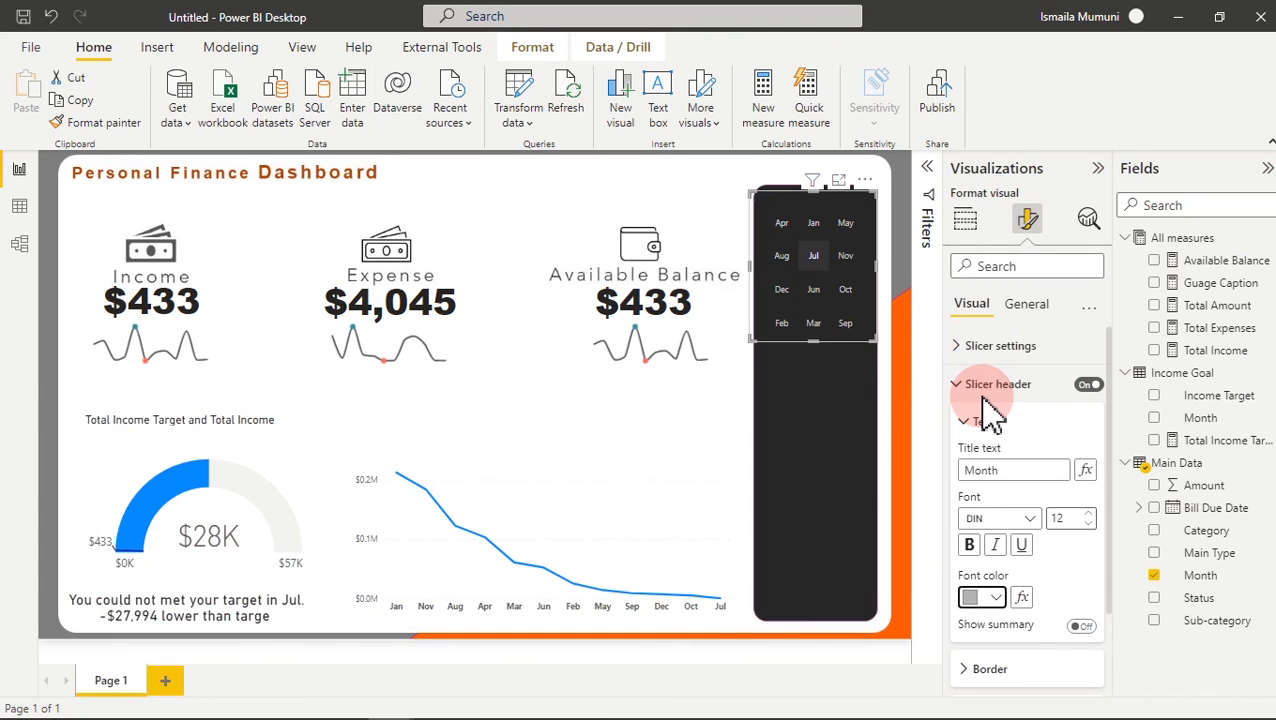
{"action": "left_click", "coordinate": [785, 256]}
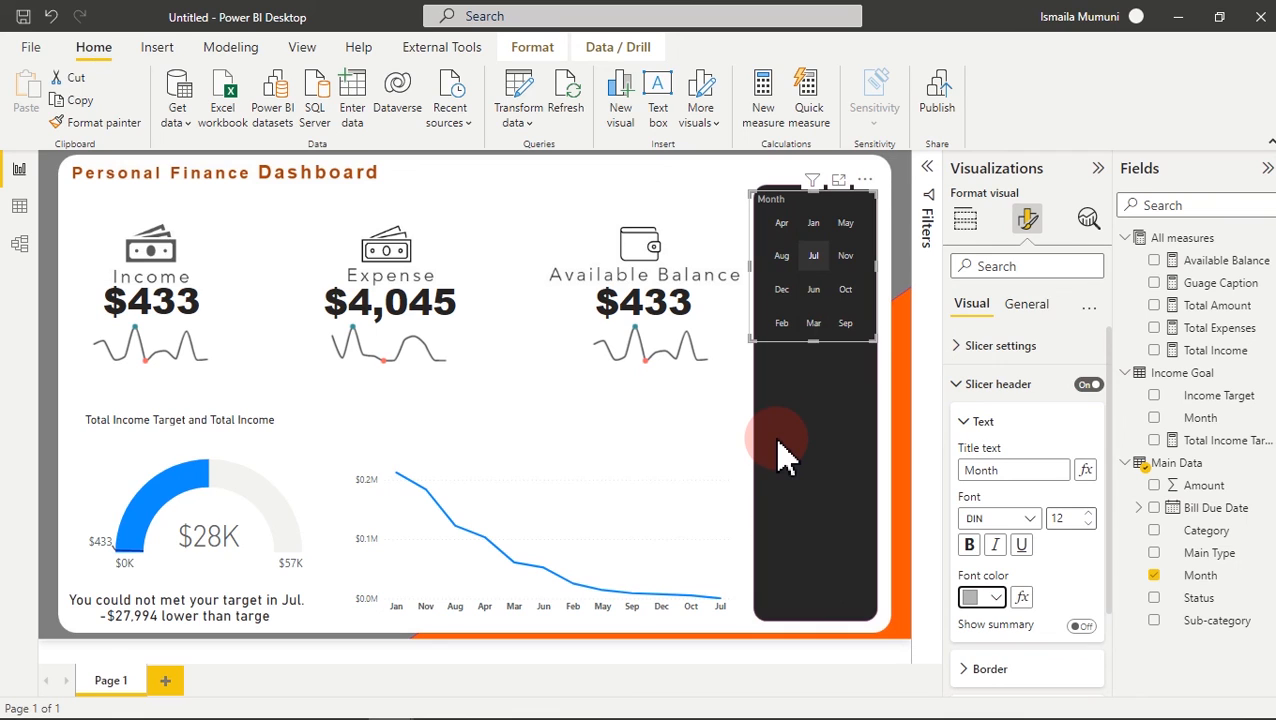
{"action": "left_click", "coordinate": [673, 423]}
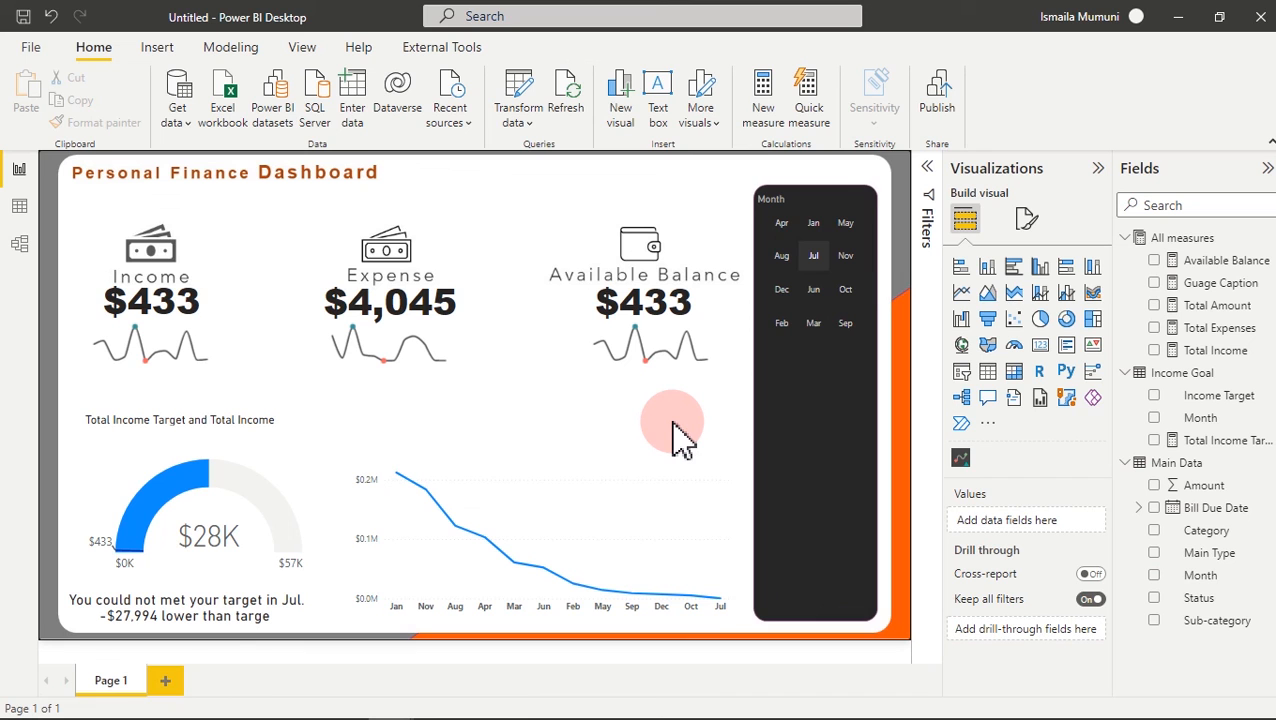
- Switch to the Personal finance Dashboard report window to view the finished Income page as a reference
{"action": "mouse_move", "coordinate": [455, 712]}
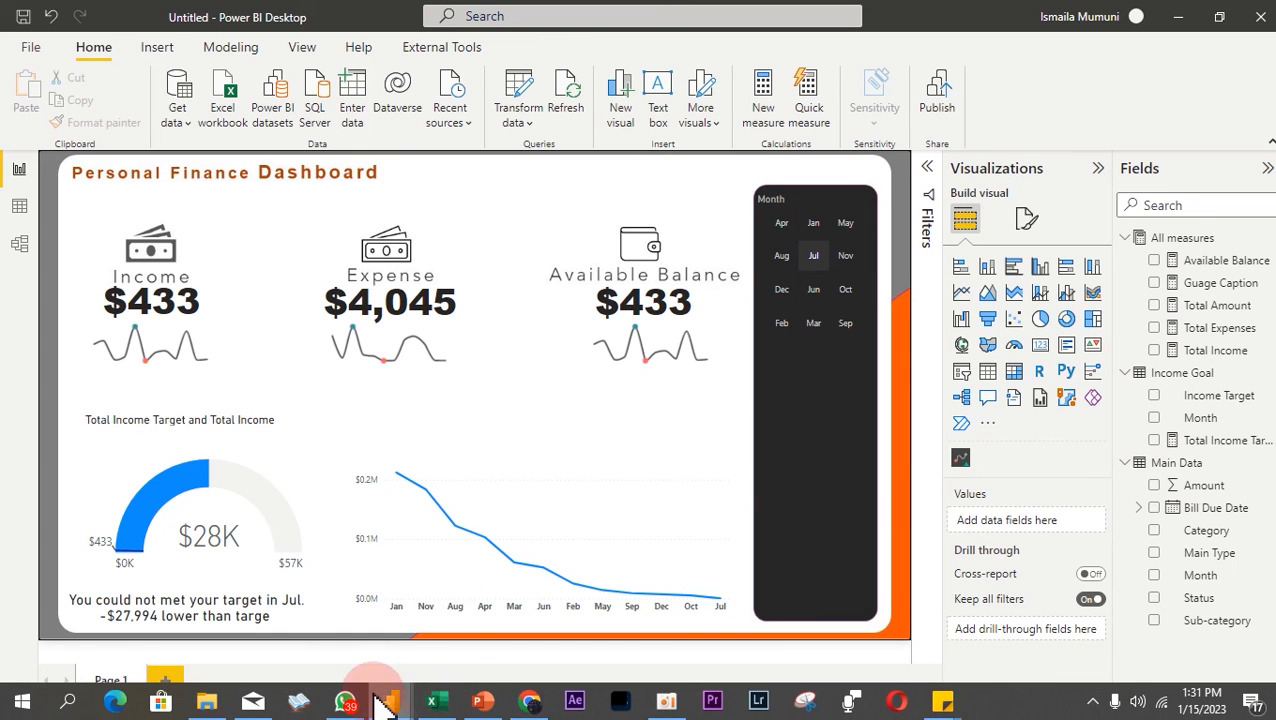
{"action": "mouse_move", "coordinate": [395, 705]}
{"action": "mouse_move", "coordinate": [347, 625]}
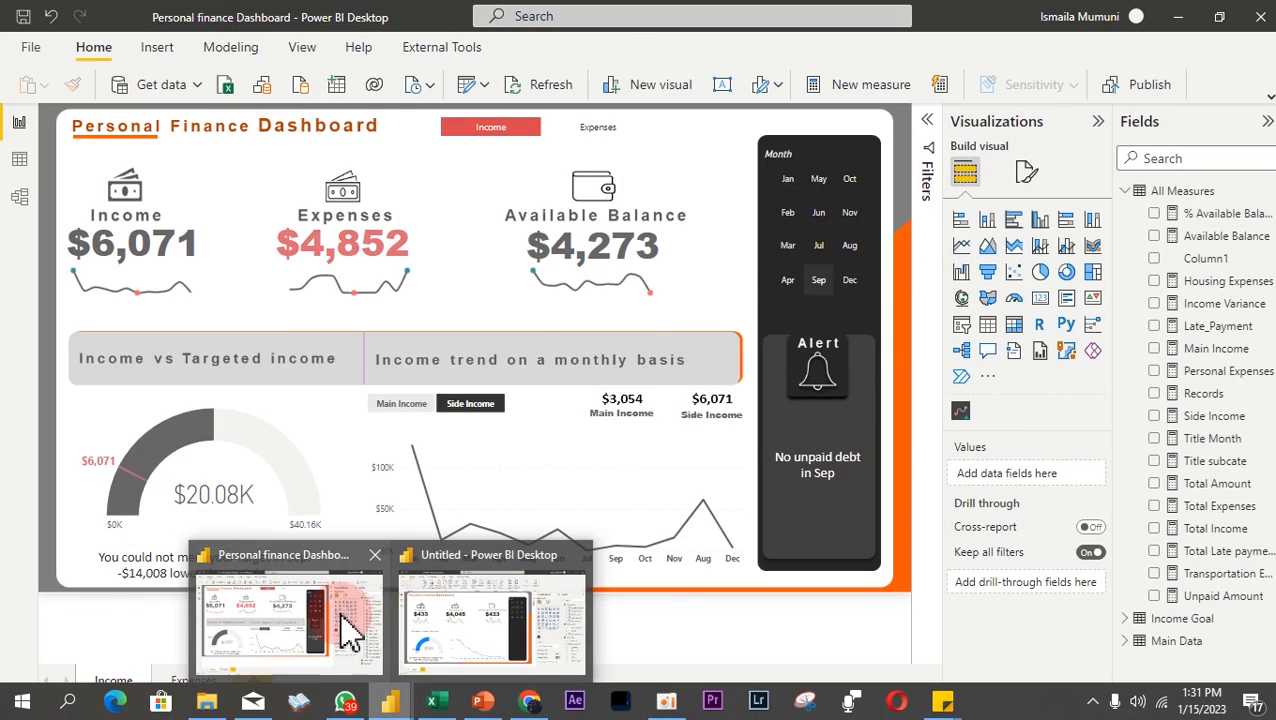
{"action": "left_click", "coordinate": [330, 624]}
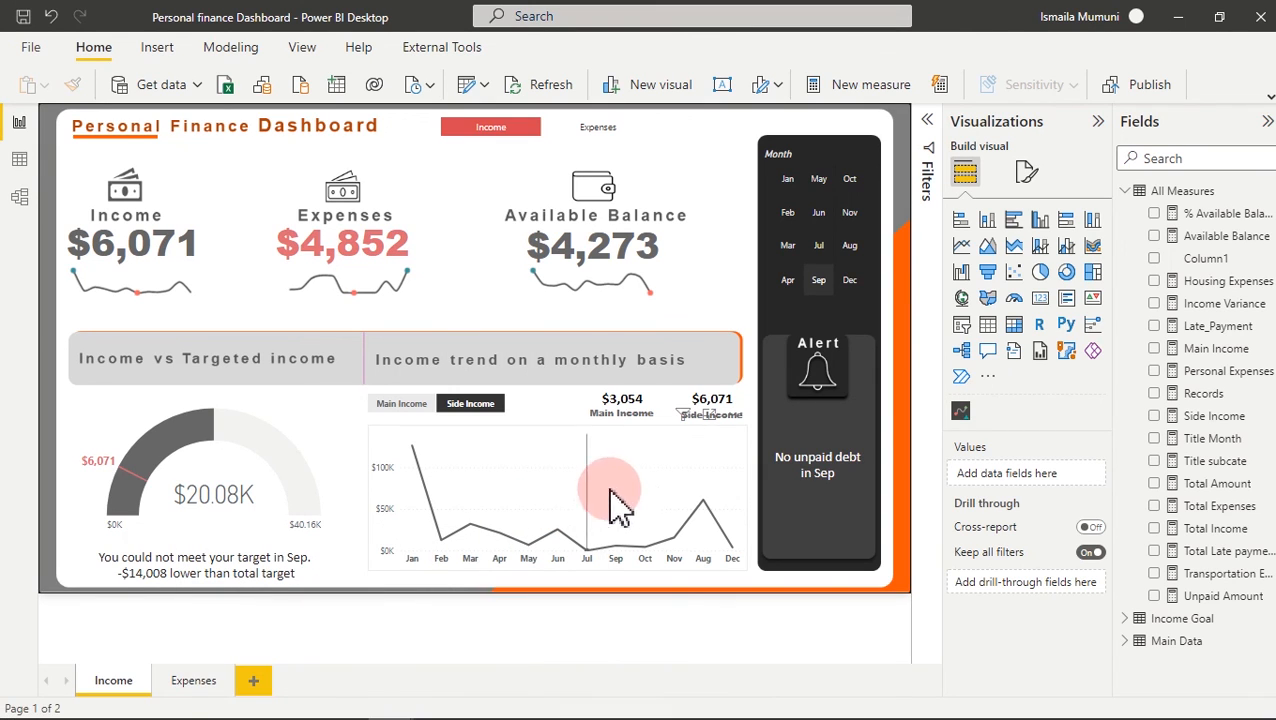